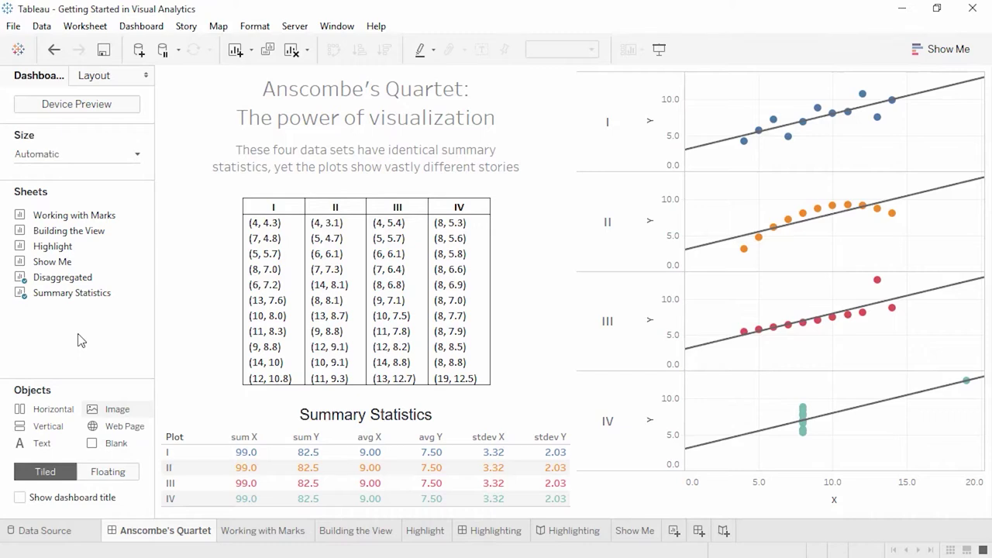
# - On the Working with Marks sheet, plot Sales by Order Date and change the mark type to Bar
pyautogui.click(262, 540)
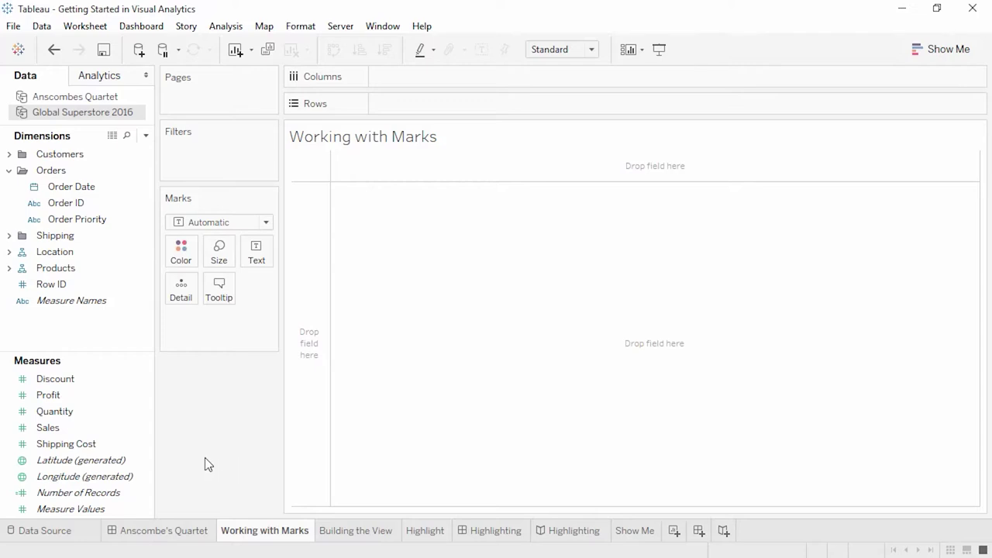
pyautogui.doubleClick(87, 429)
pyautogui.doubleClick(100, 187)
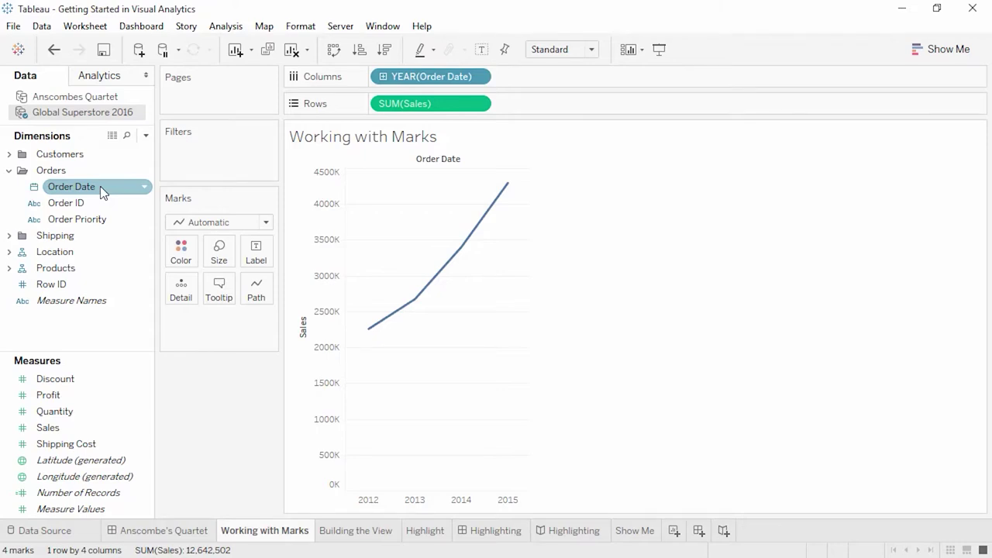
pyautogui.click(245, 226)
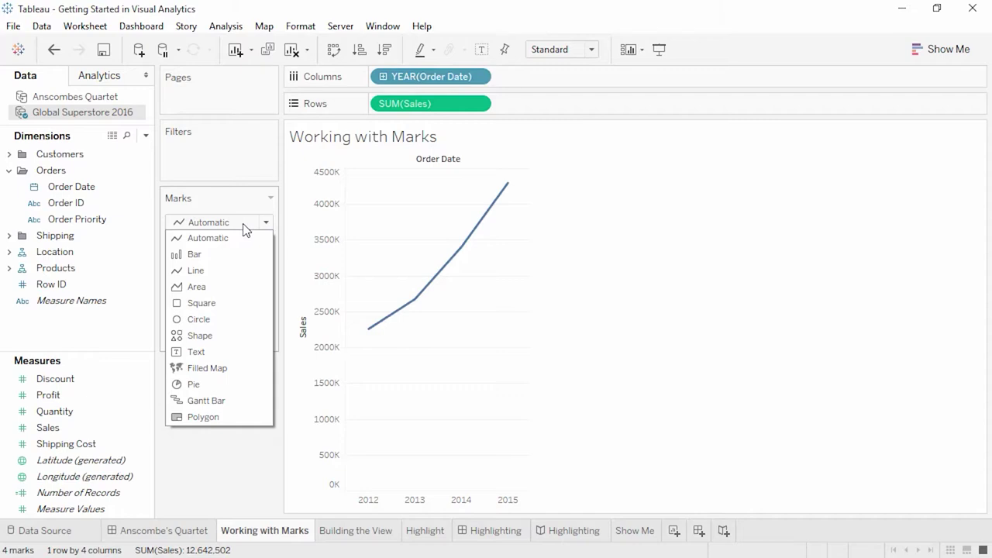
pyautogui.click(243, 254)
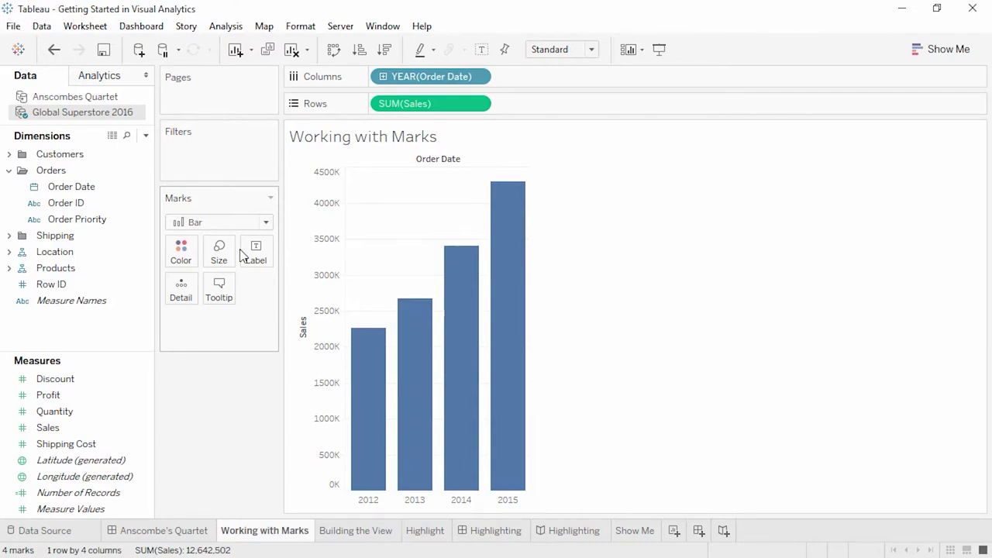
# - On the Building the View sheet, create a scatter plot with Shipping Cost on rows and Profit on columns
pyautogui.click(346, 535)
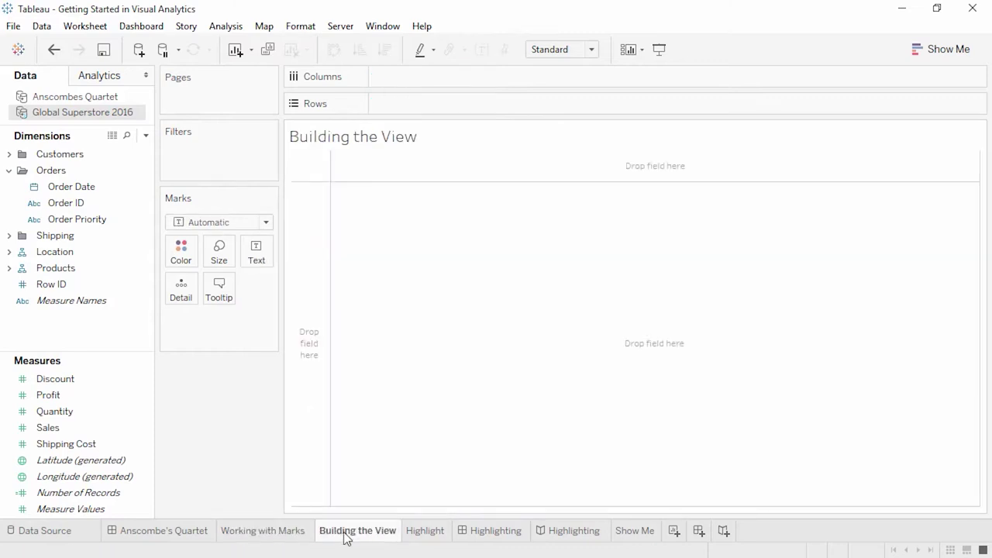
pyautogui.click(119, 448)
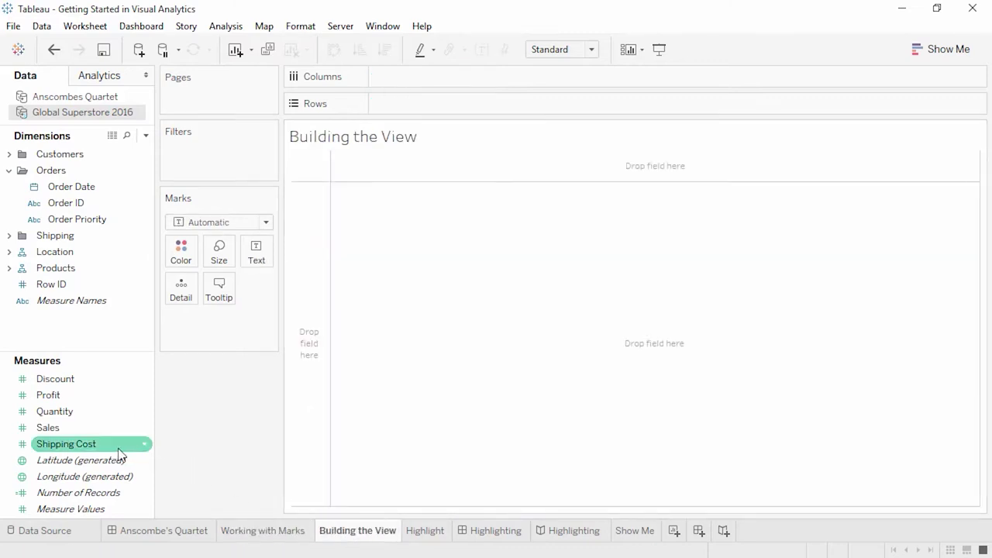
pyautogui.doubleClick(118, 450)
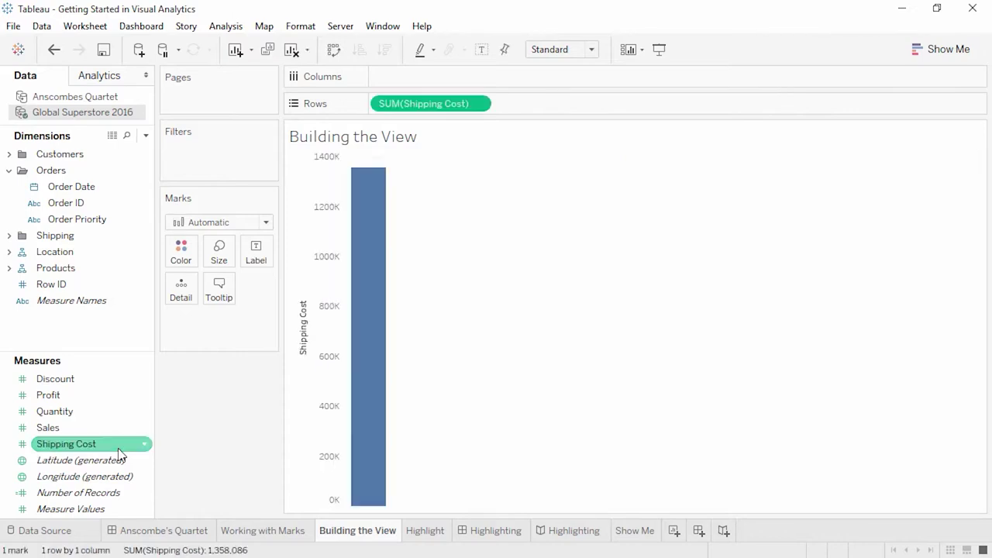
pyautogui.doubleClick(114, 395)
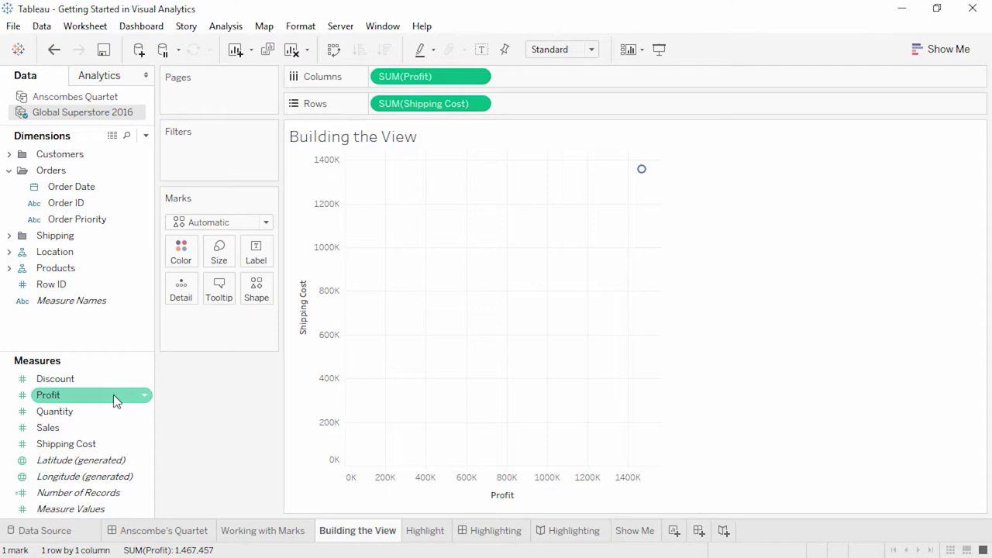
pyautogui.moveTo(642, 178)
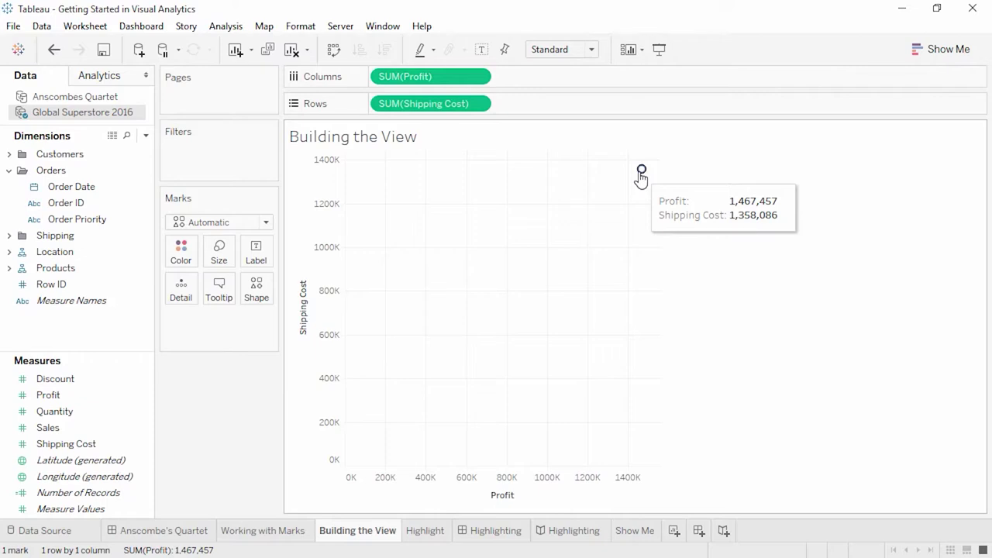
# - Try disaggregating the measures in the scatter plot and undo the change
pyautogui.click(236, 31)
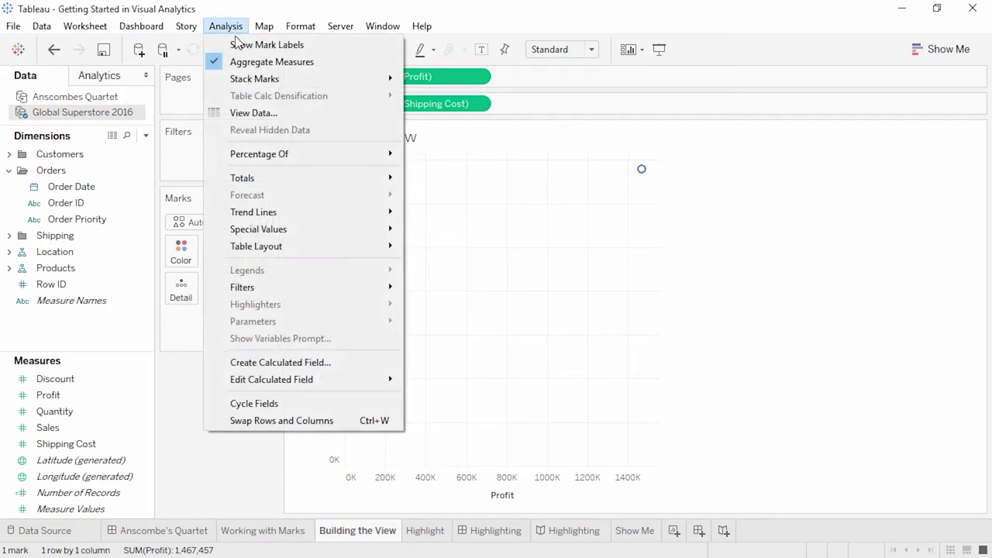
pyautogui.click(242, 62)
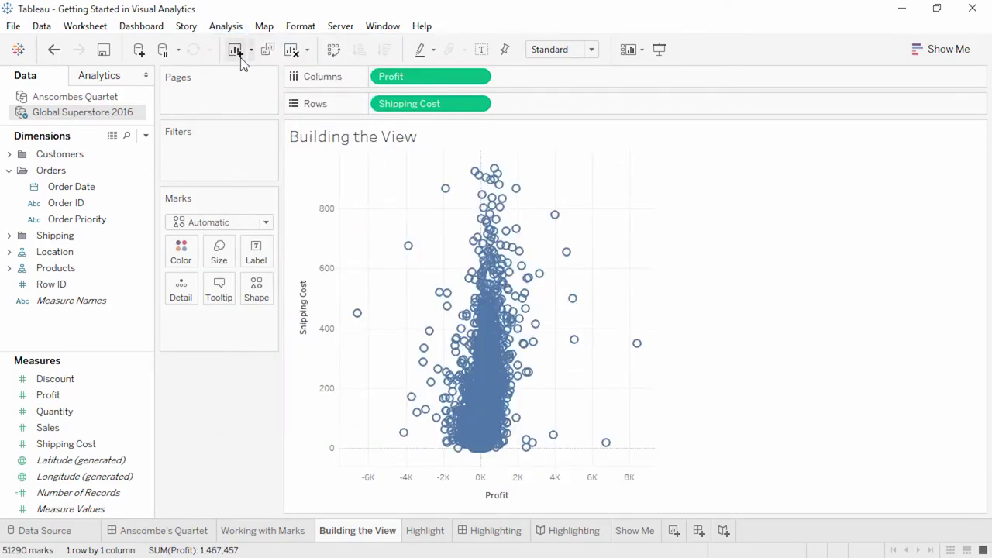
pyautogui.click(54, 50)
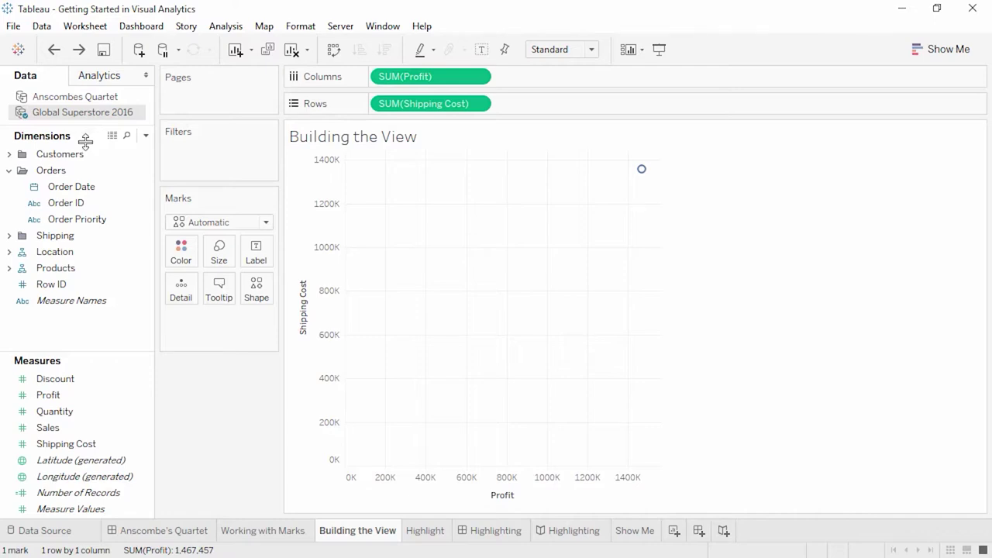
# - Color the scatter plot marks by Category and shape them by Market
pyautogui.click(10, 269)
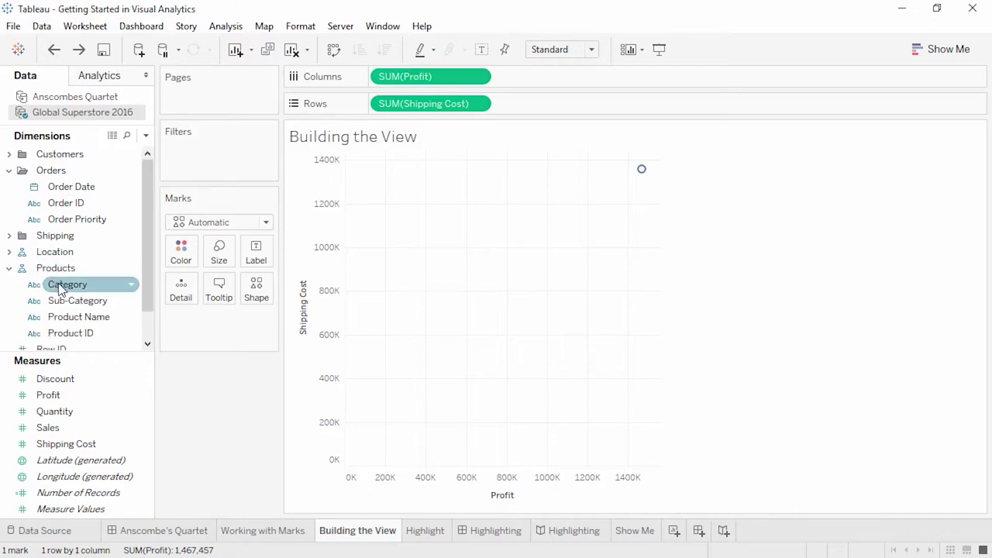
pyautogui.moveTo(62, 285); pyautogui.dragTo(181, 257)
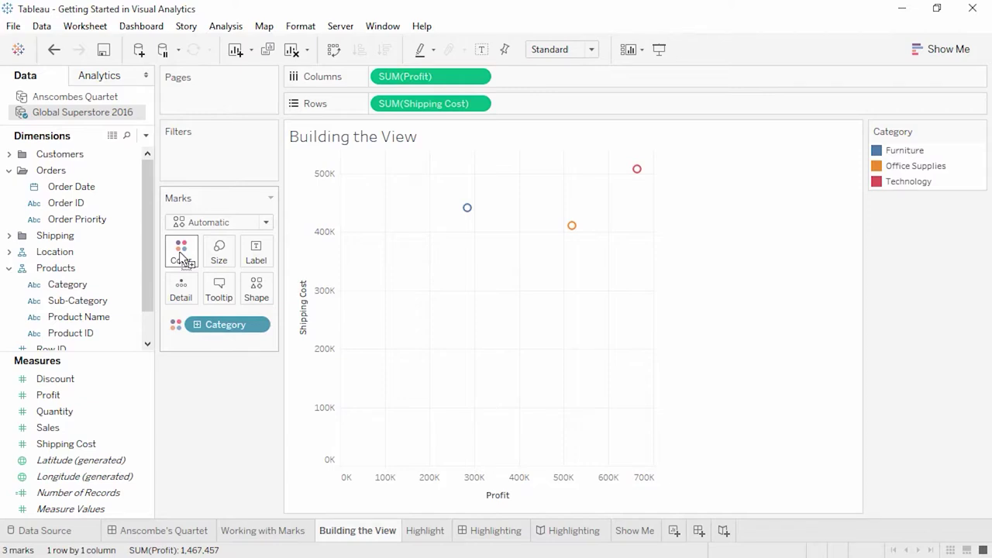
pyautogui.click(9, 253)
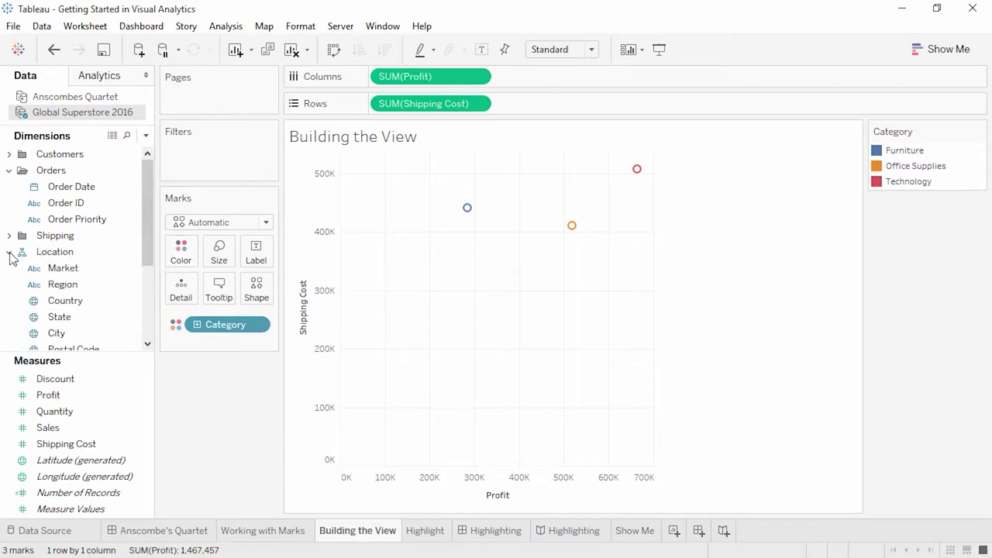
pyautogui.moveTo(66, 268); pyautogui.dragTo(257, 293)
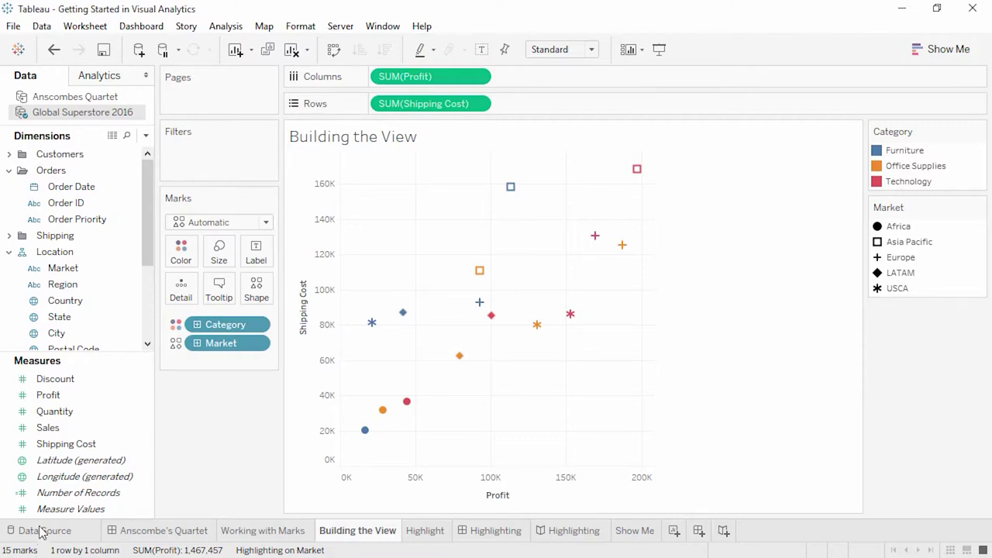
# - Replace Category with Order Priority as the mark color and add Country to the level of detail
pyautogui.click(72, 225)
pyautogui.moveTo(72, 226); pyautogui.dragTo(218, 327)
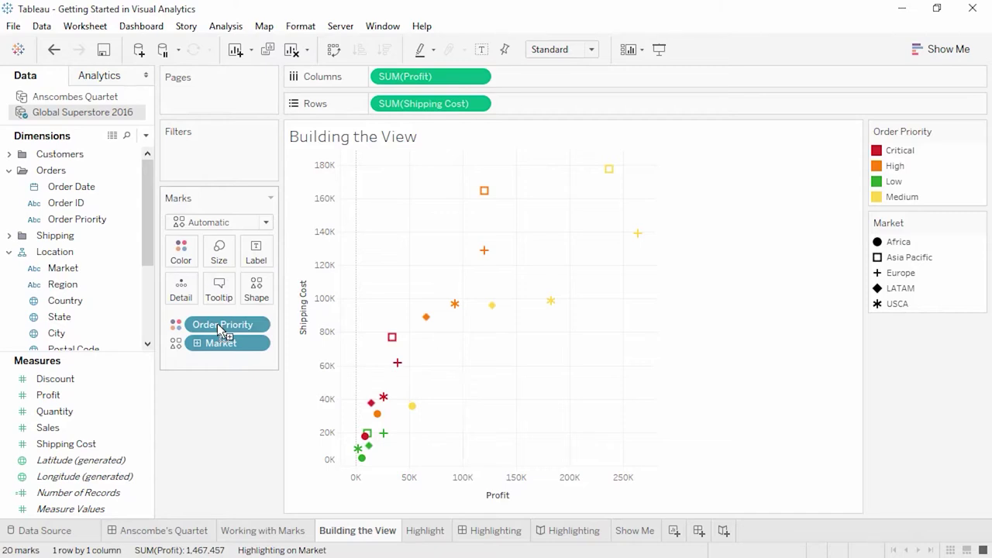
pyautogui.moveTo(111, 306); pyautogui.dragTo(188, 301)
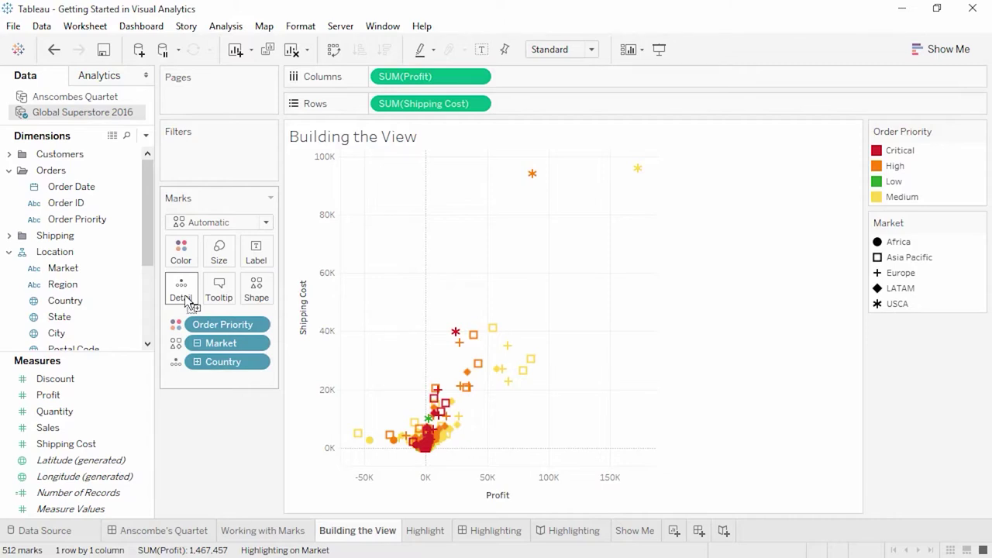
# - On the Highlight sheet, highlight and clear Critical orders, and enable legend highlighting for Category to highlight Furniture
pyautogui.click(416, 535)
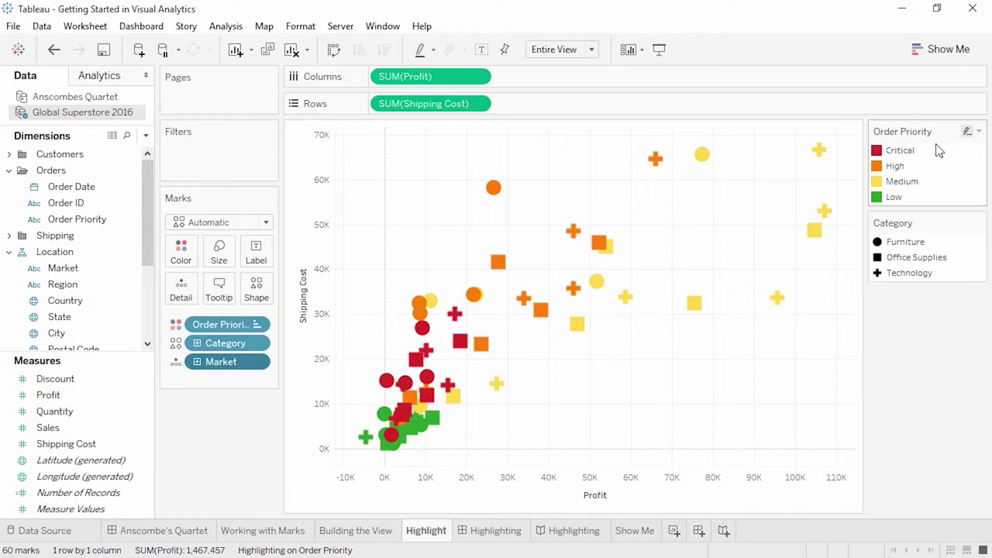
pyautogui.click(915, 158)
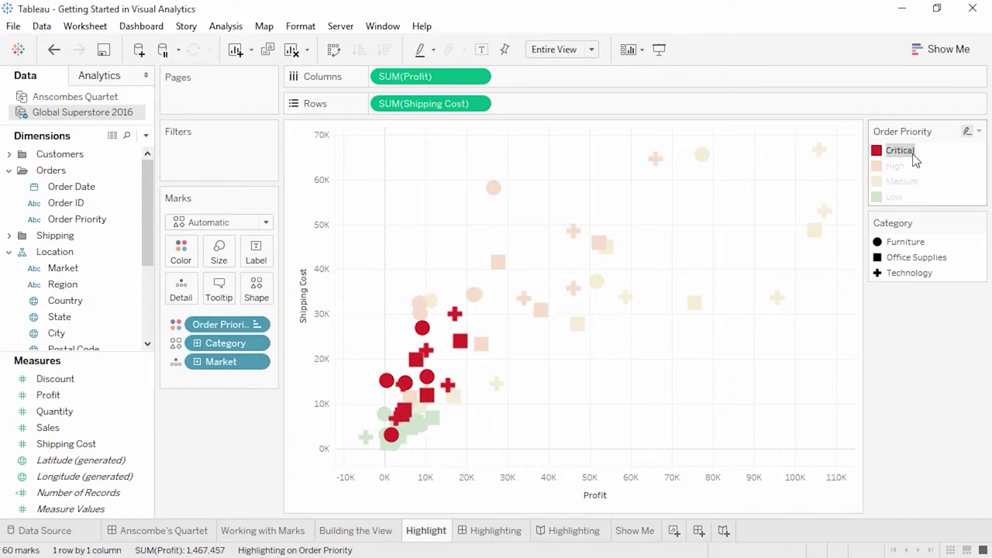
pyautogui.click(915, 158)
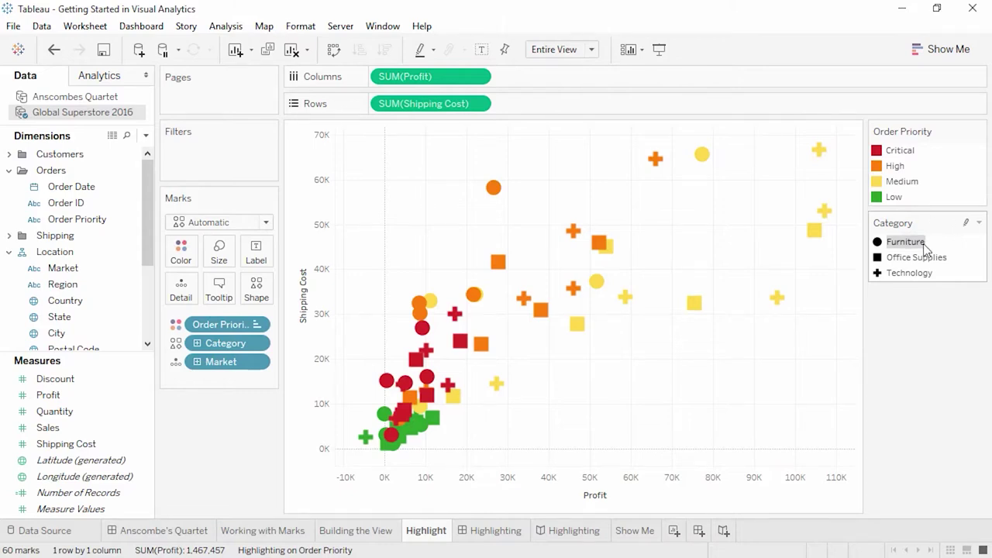
pyautogui.click(967, 225)
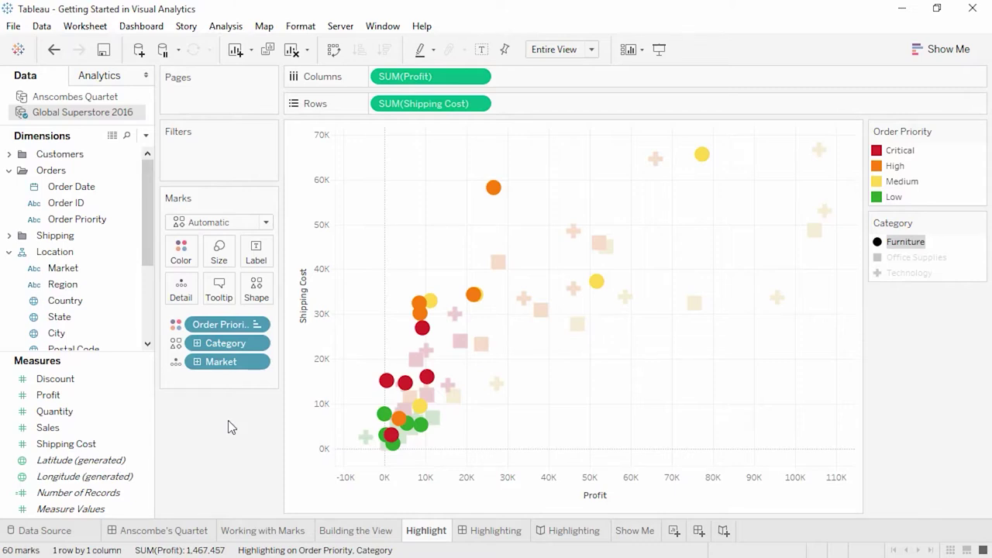
# - Show a highlighter for Market, highlight Asia Pacific with it, and clear the highlight
pyautogui.rightClick(232, 365)
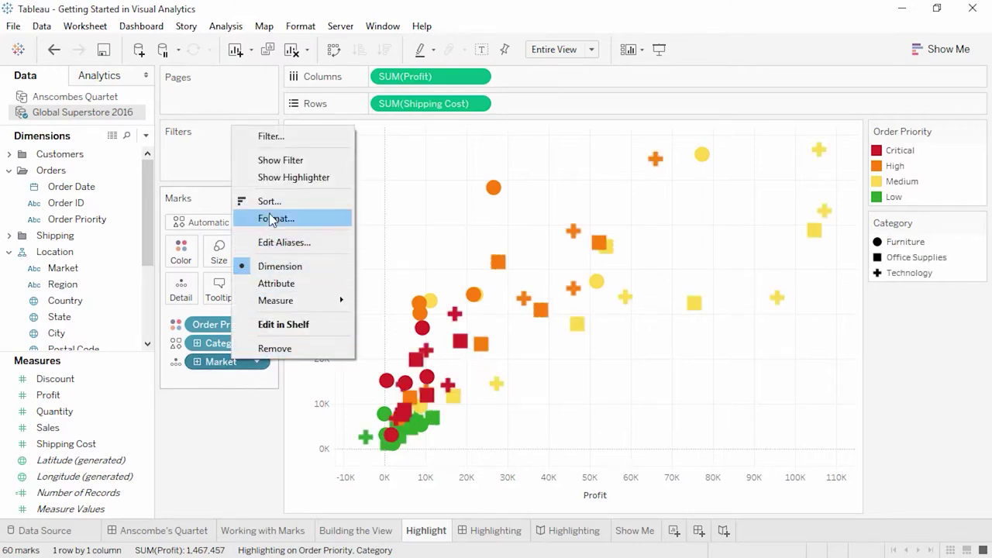
pyautogui.click(270, 177)
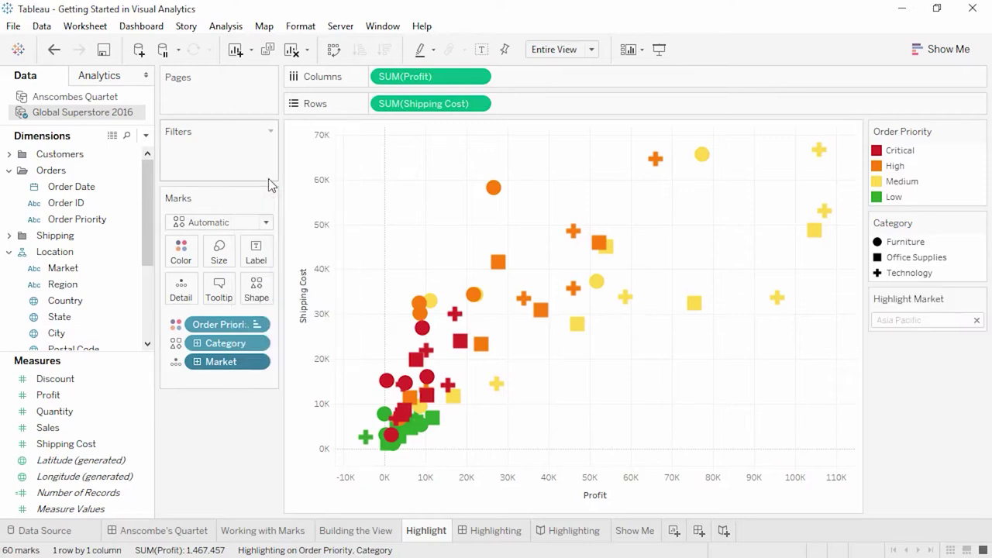
pyautogui.click(888, 320)
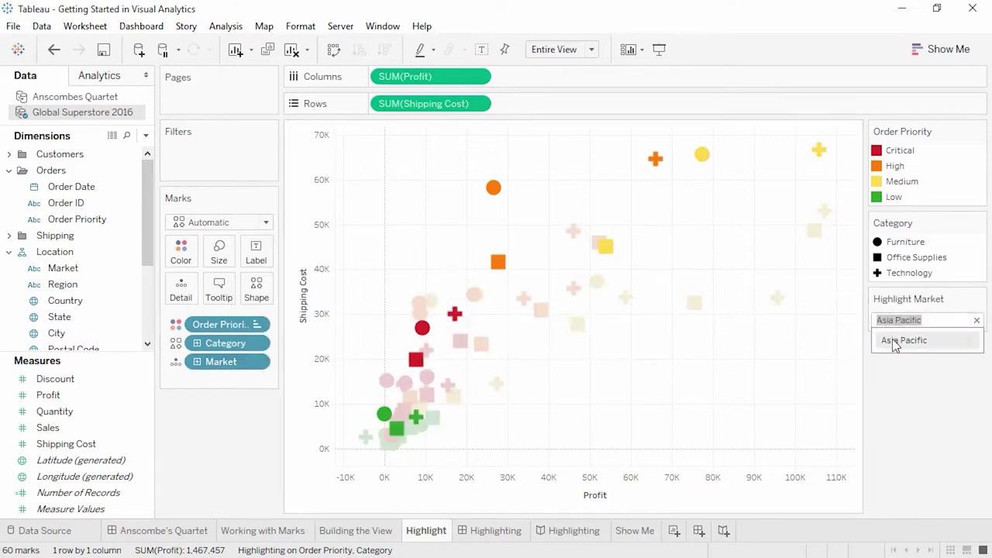
pyautogui.click(977, 320)
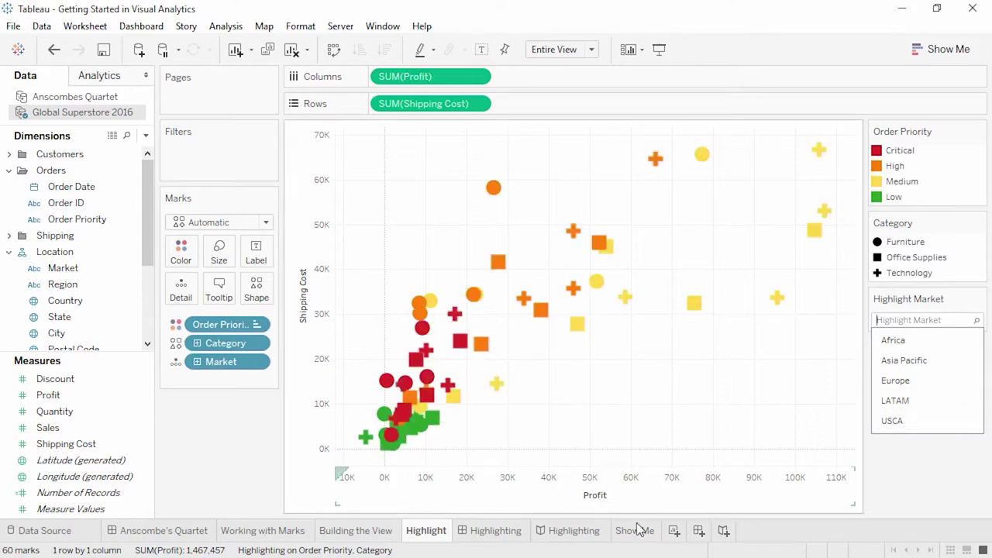
# - On the Highlighting dashboard, examine the details of individual marks in the treemap and the Shipping Cost Analysis scatter plot
pyautogui.click(513, 537)
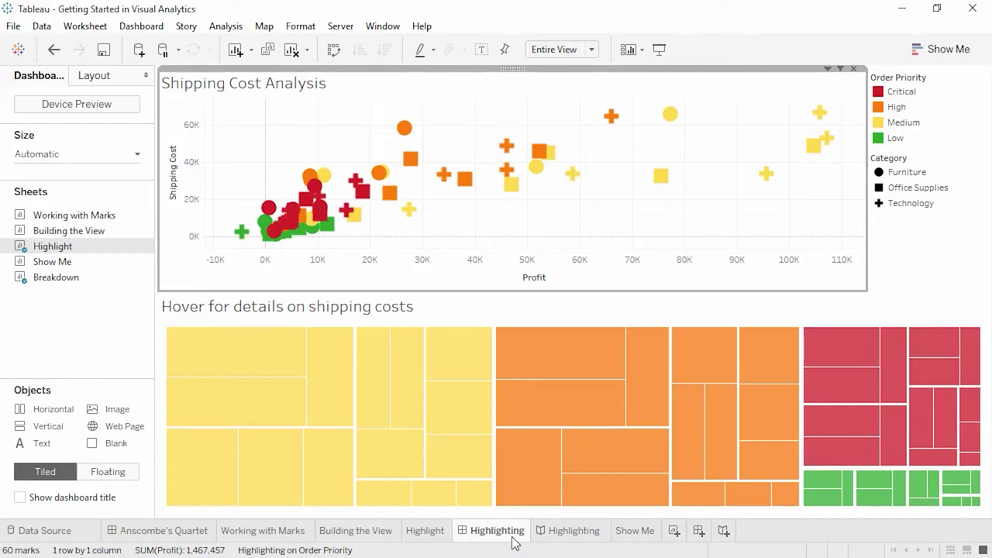
pyautogui.moveTo(412, 399)
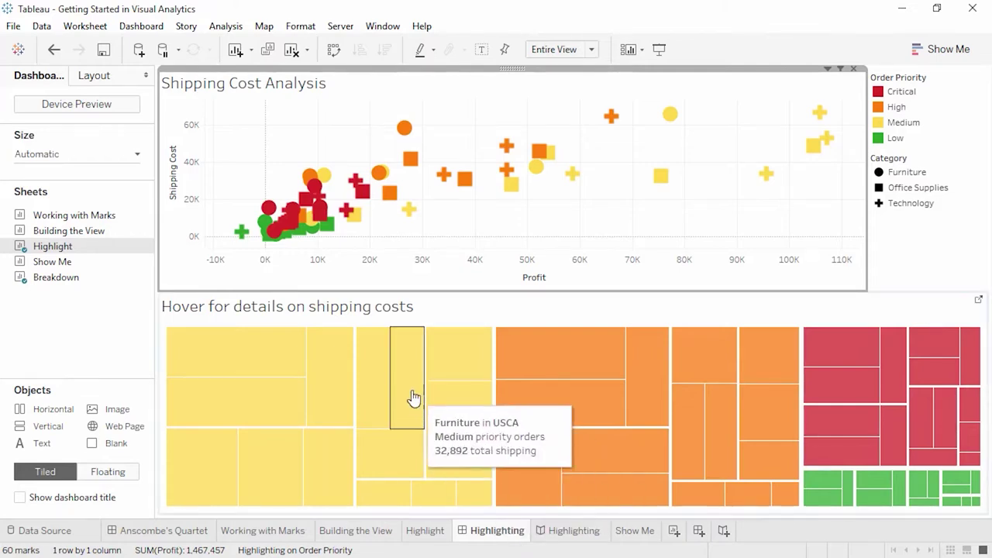
pyautogui.moveTo(393, 200)
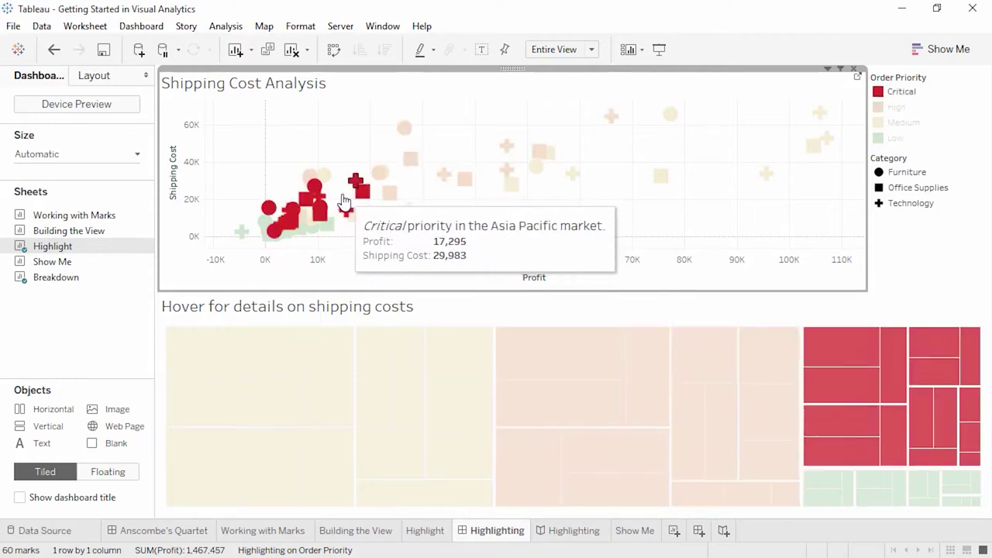
pyautogui.moveTo(325, 179)
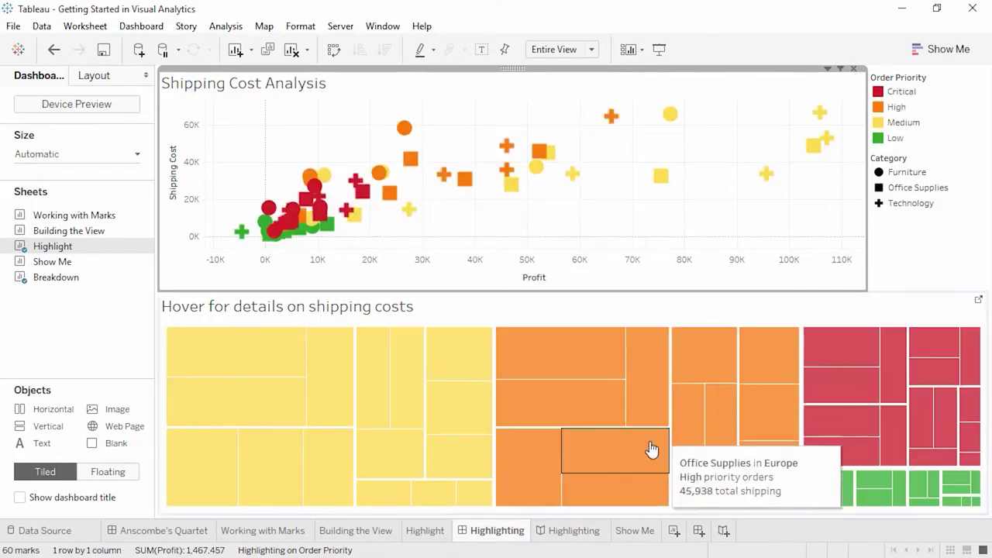
# - In the Highlighting story, highlight Medium priority followed by the Africa market, and update the story point with the Africa highlight
pyautogui.click(560, 531)
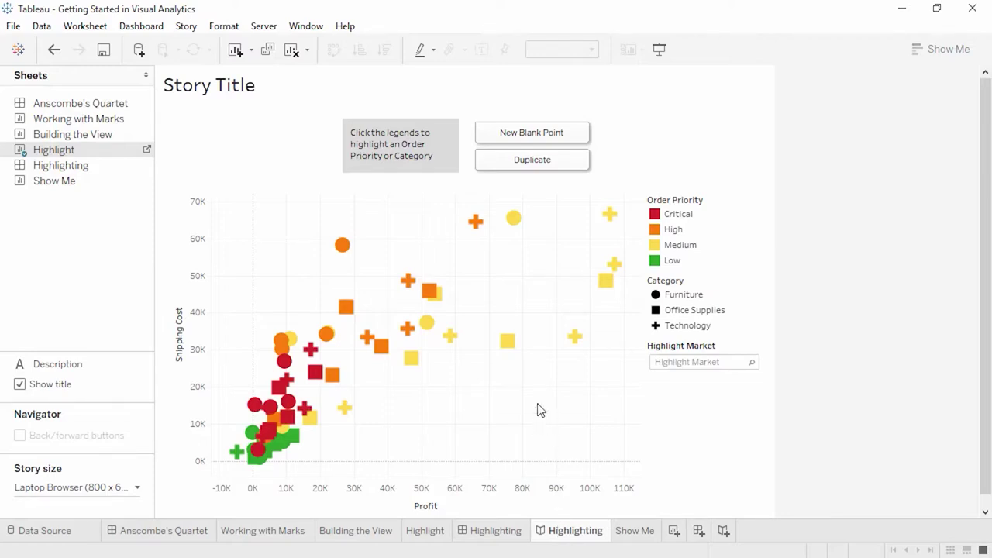
pyautogui.click(674, 247)
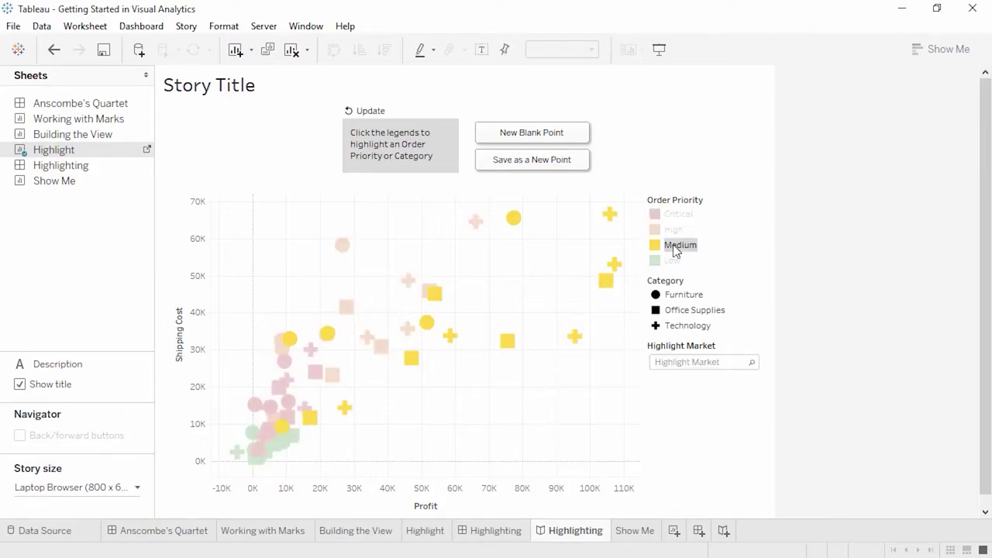
pyautogui.click(700, 362)
pyautogui.click(701, 383)
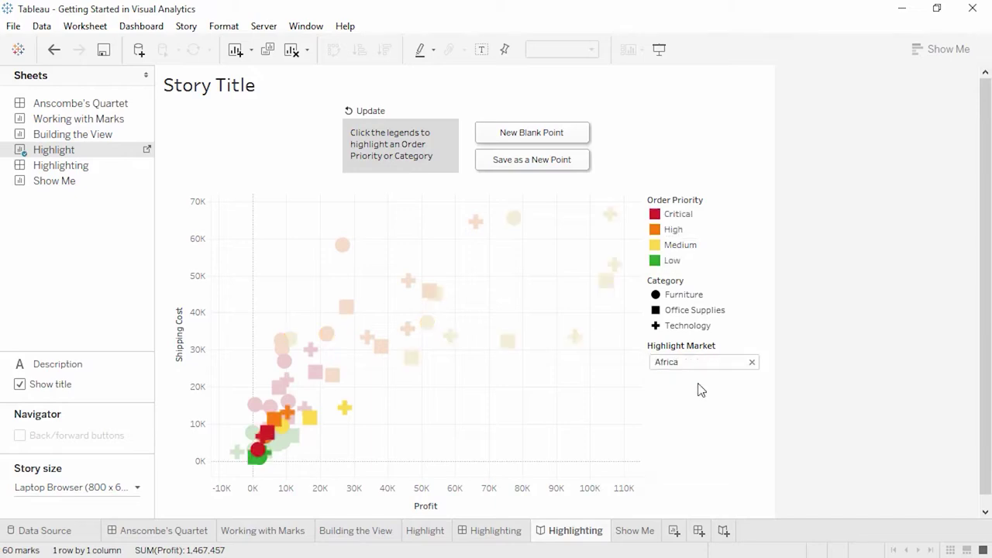
pyautogui.click(373, 114)
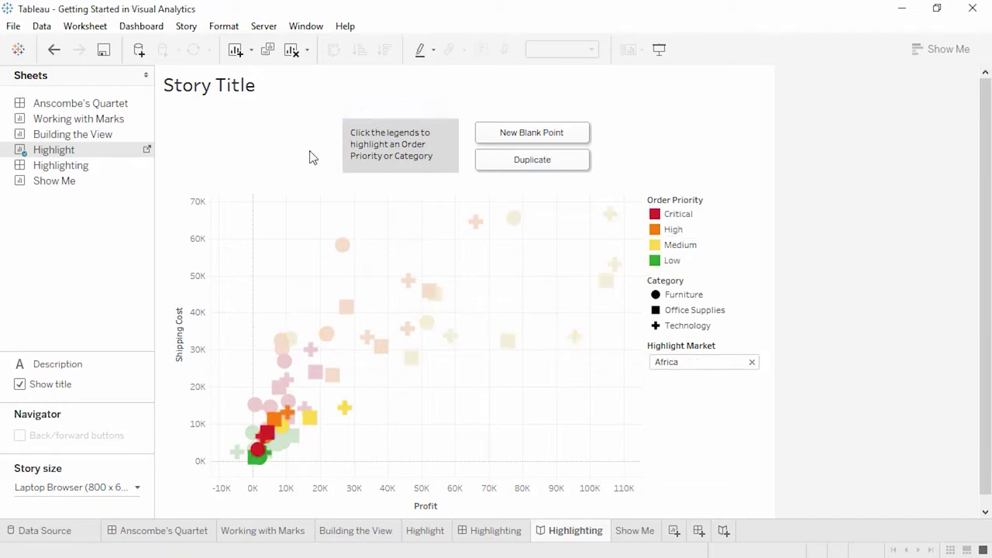
# - On the Show Me sheet, build a scatter plot from Order Priority, Market, Shipping Cost and Profit using Show Me
pyautogui.click(636, 531)
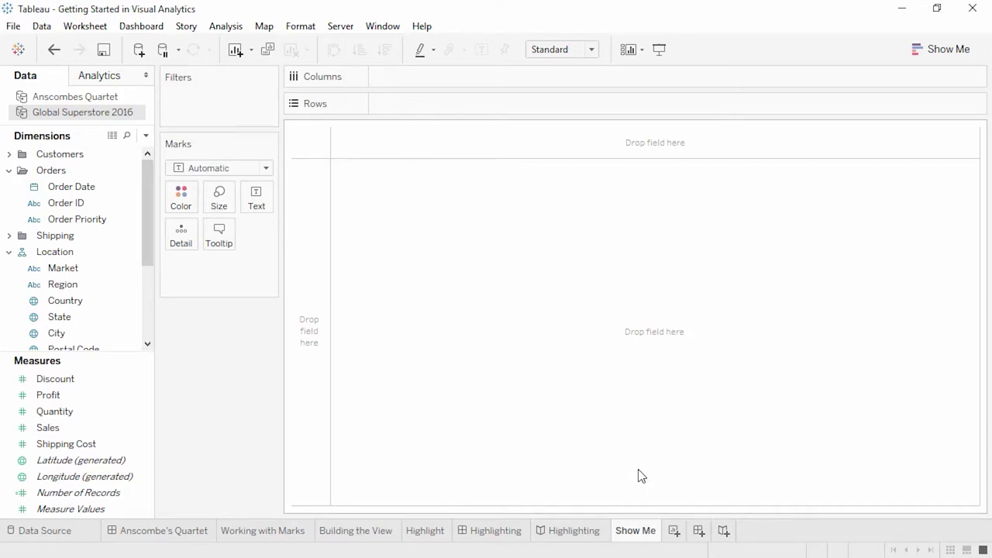
pyautogui.click(94, 223)
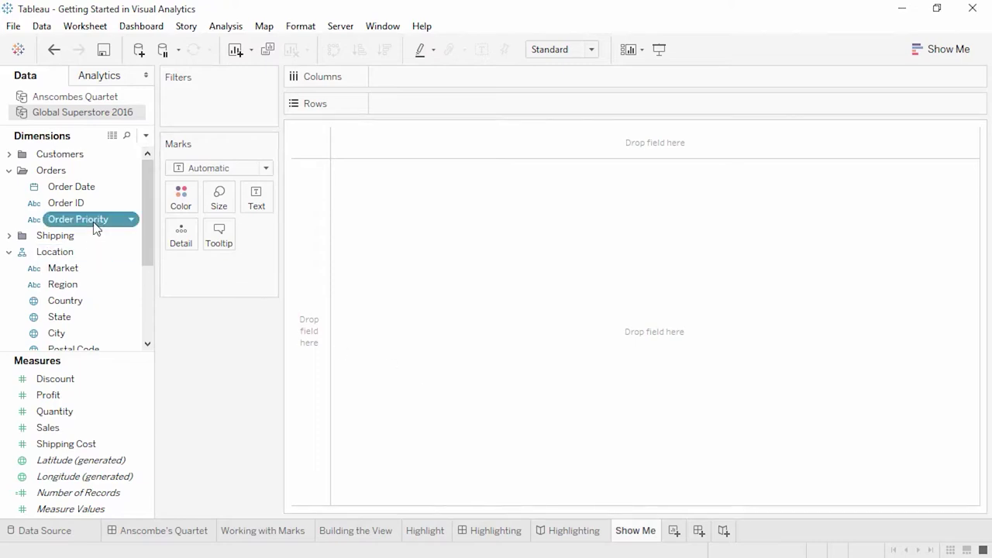
pyautogui.keyDown('ctrl'); pyautogui.click(67, 269); pyautogui.keyUp('ctrl')
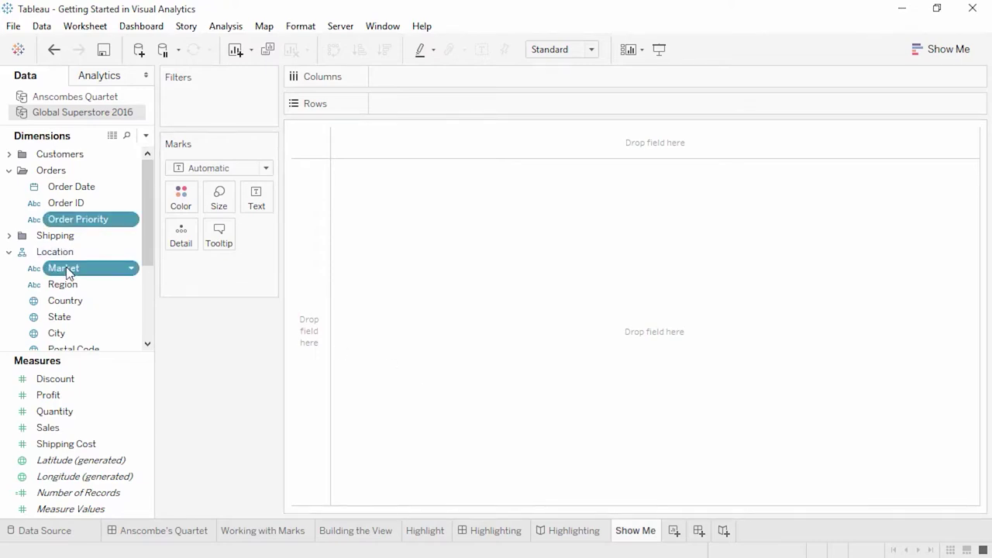
pyautogui.keyDown('ctrl'); pyautogui.click(58, 446); pyautogui.keyUp('ctrl')
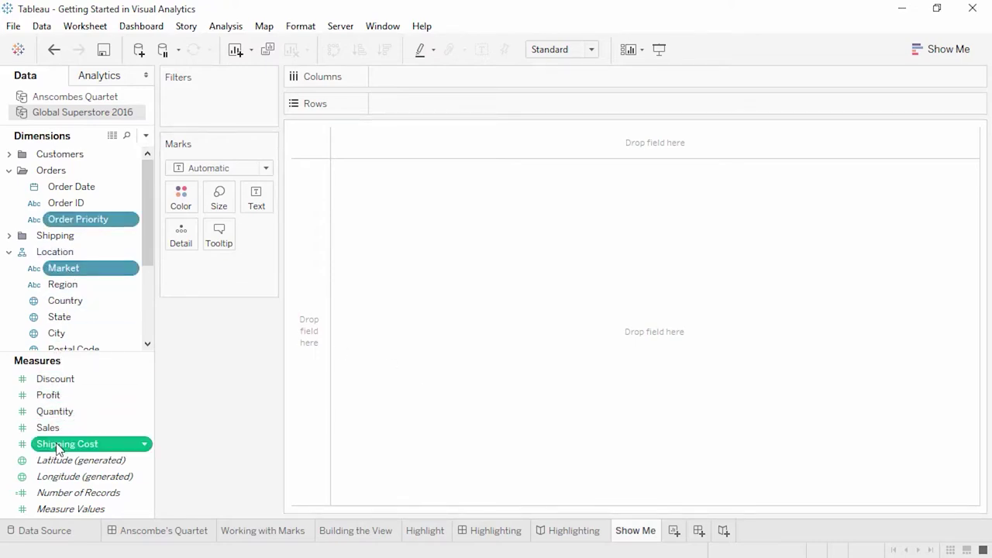
pyautogui.keyDown('ctrl'); pyautogui.click(60, 397); pyautogui.keyUp('ctrl')
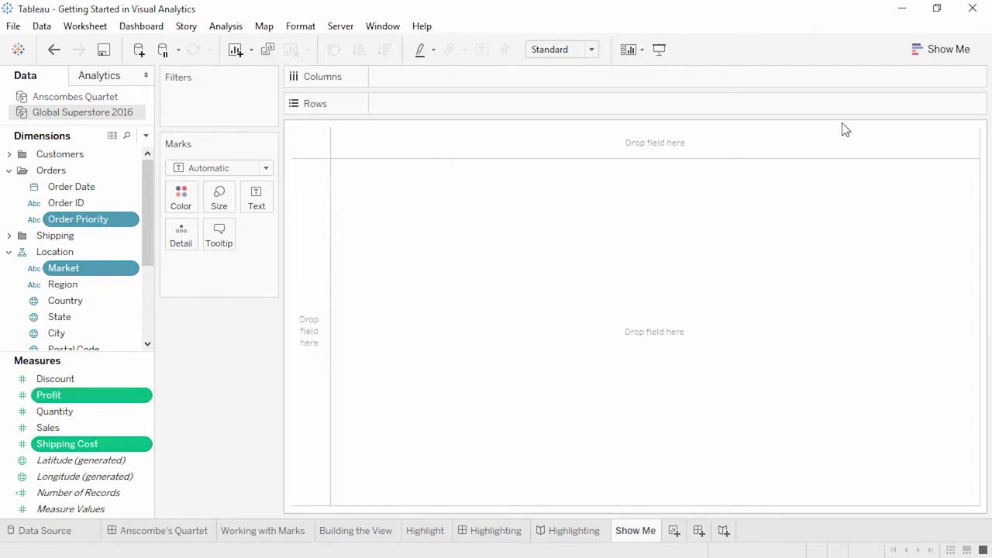
pyautogui.click(944, 54)
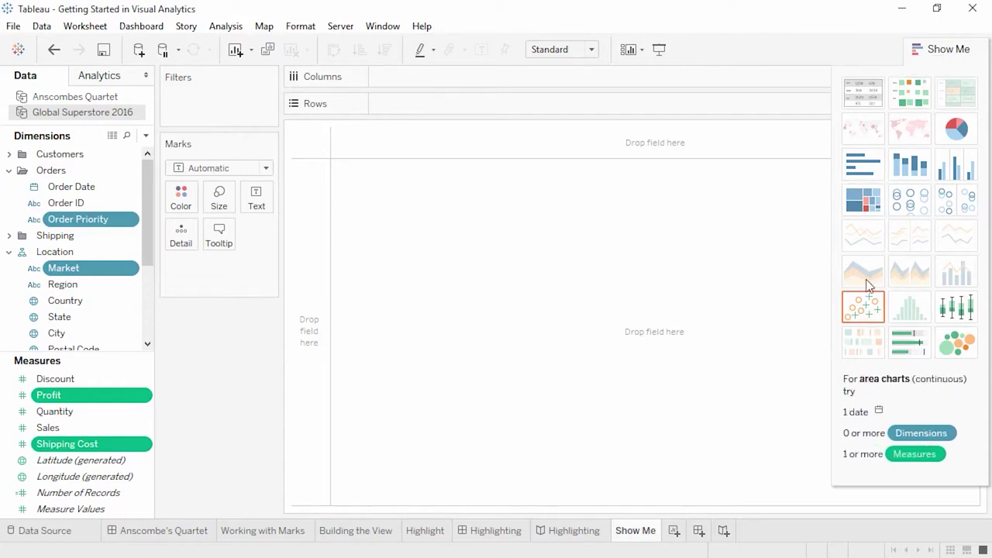
pyautogui.click(863, 309)
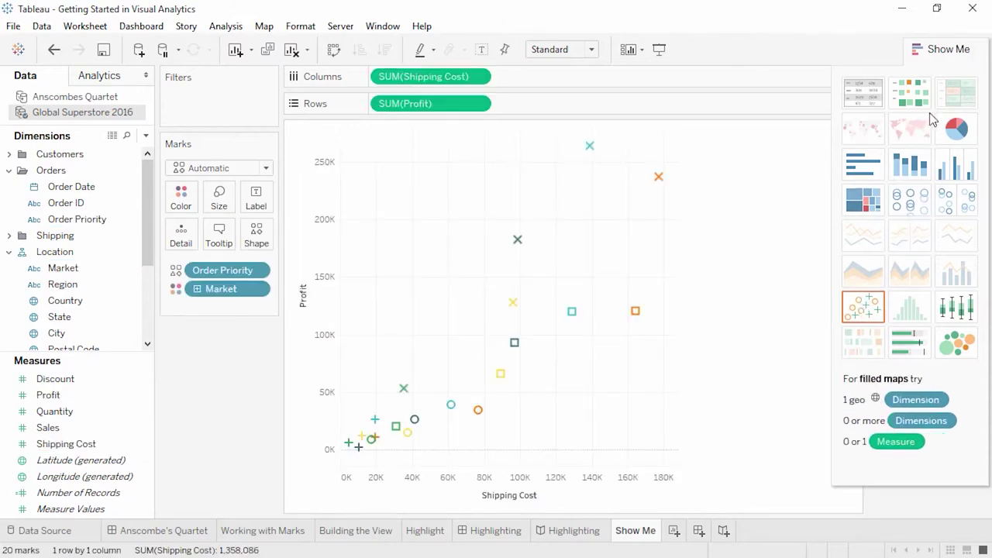
pyautogui.click(947, 48)
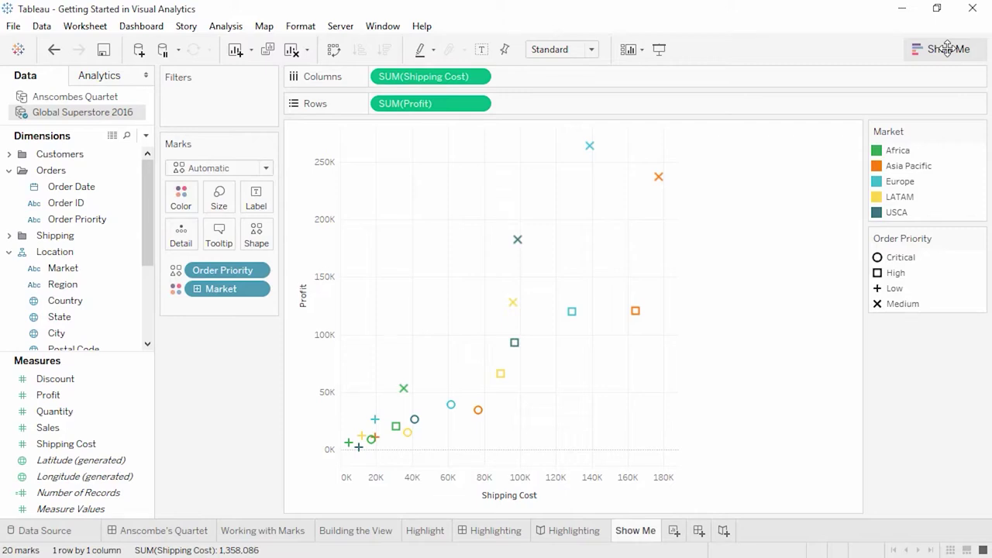
# - Enlarge the scatter plot marks and swap the fields between rows and columns
pyautogui.click(223, 200)
pyautogui.moveTo(248, 235); pyautogui.dragTo(278, 243)
pyautogui.click(252, 375)
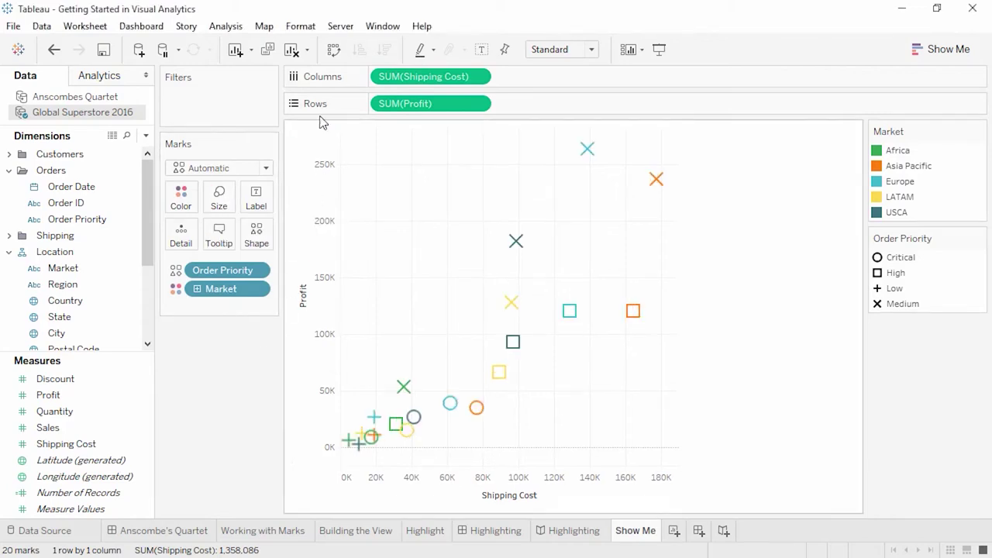
pyautogui.click(333, 51)
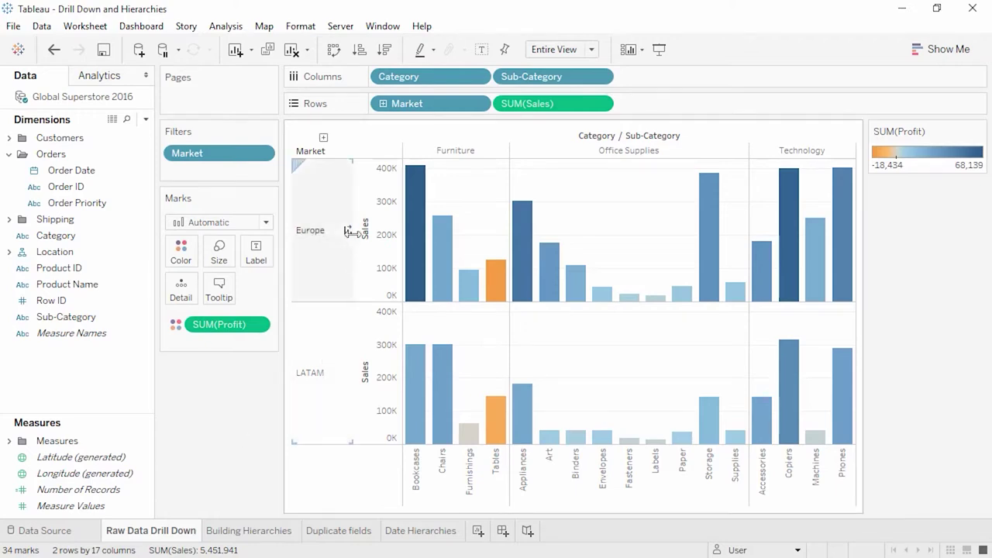
# - On the Raw Data Drill Down sheet, drill Market down to Region and back up, and view the Global Superstore 2016 source rows
pyautogui.click(383, 104)
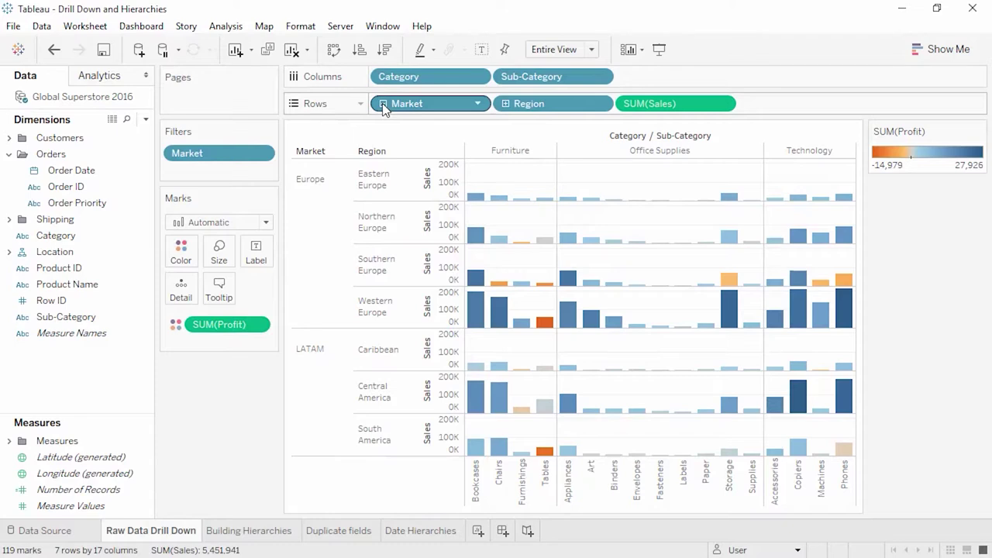
pyautogui.click(383, 104)
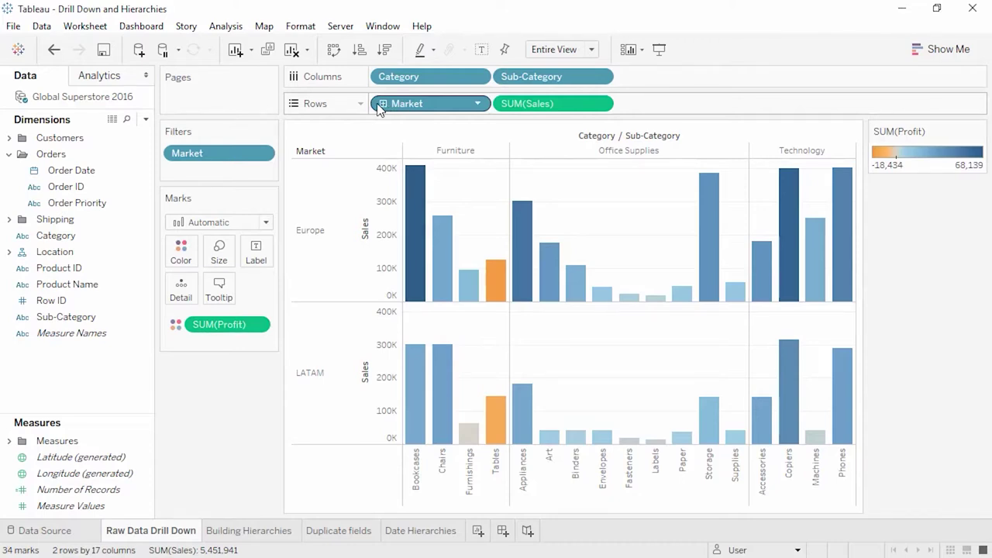
pyautogui.click(112, 120)
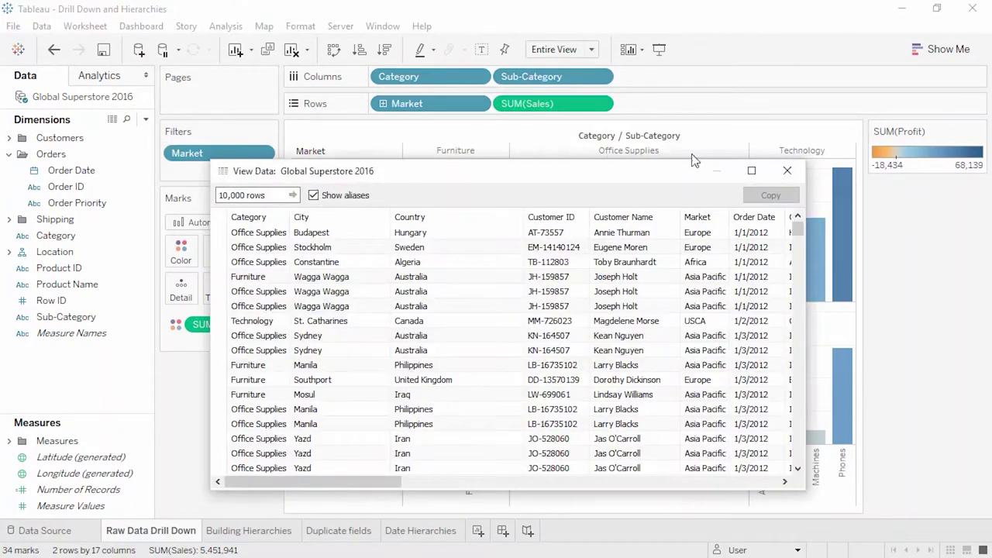
pyautogui.click(787, 171)
# - View the full underlying data behind the Copiers bar for Europe
pyautogui.moveTo(787, 178)
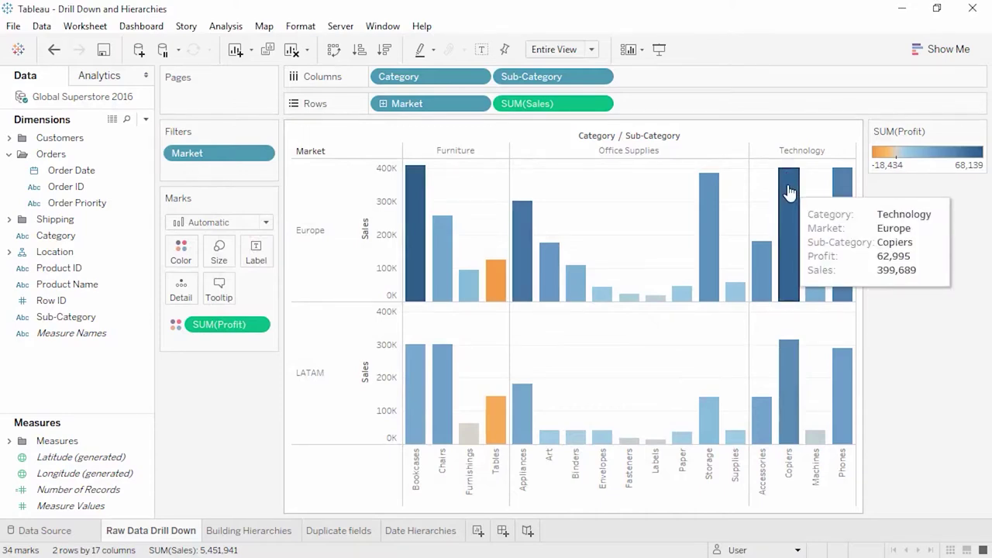
pyautogui.click(790, 193)
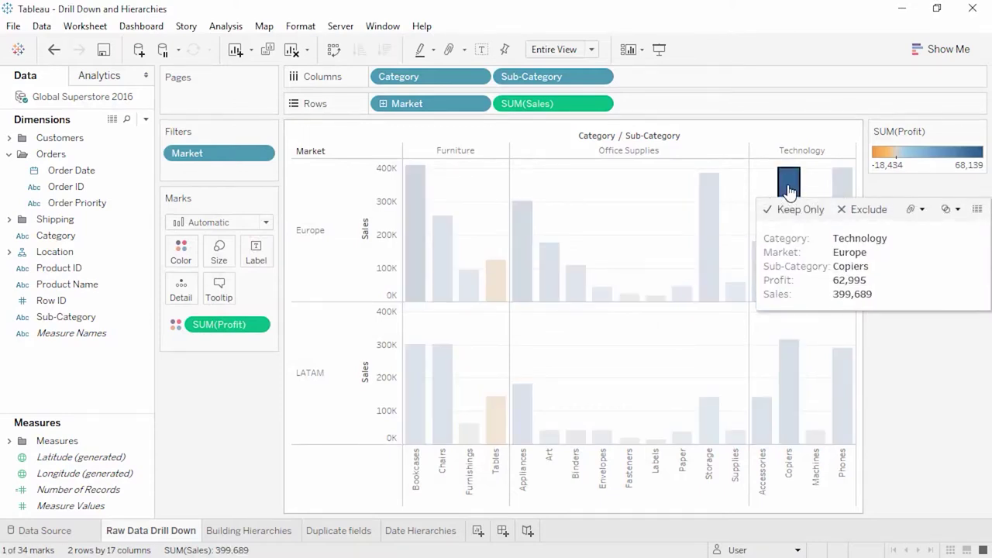
pyautogui.click(978, 210)
pyautogui.click(280, 481)
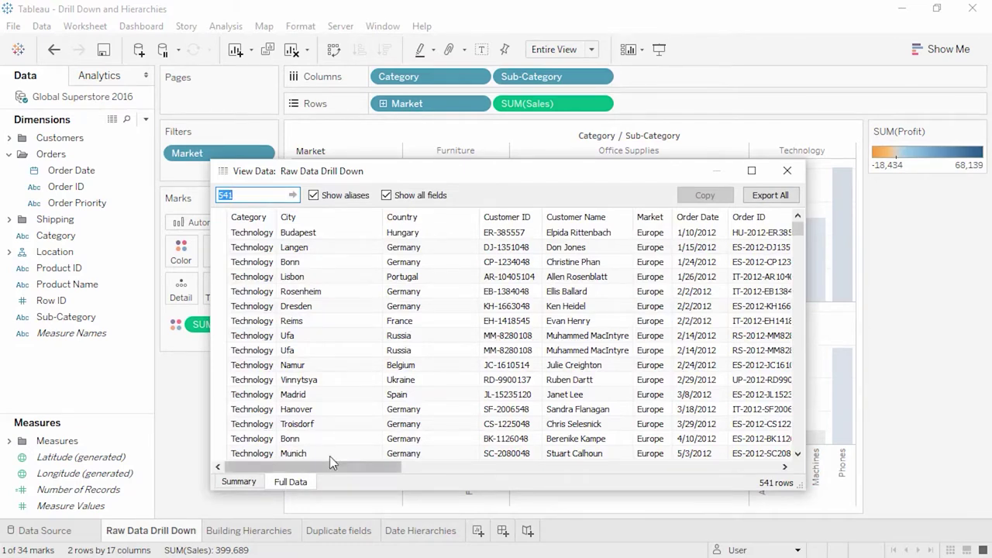
pyautogui.click(782, 177)
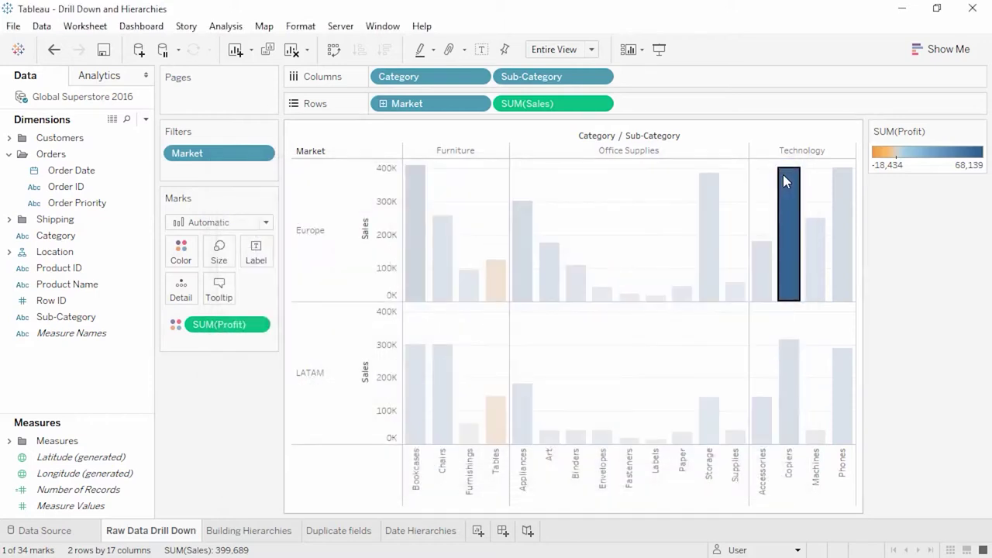
# - On the Building Hierarchies sheet, combine Category and Sub-Category into a hierarchy named Products, and collapse and re-expand it in the view
pyautogui.click(257, 531)
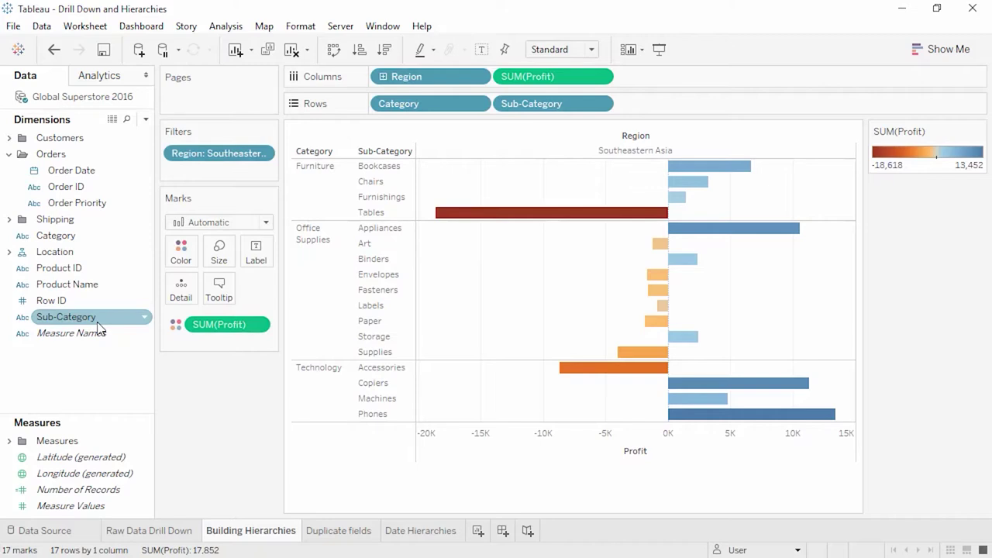
pyautogui.moveTo(98, 330); pyautogui.dragTo(91, 237)
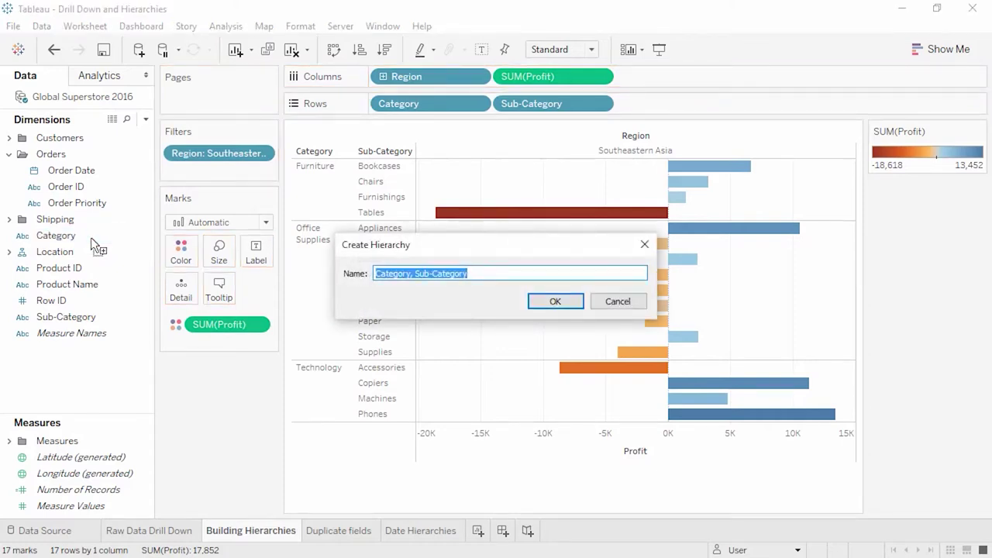
pyautogui.write('Products')
pyautogui.press('Return')
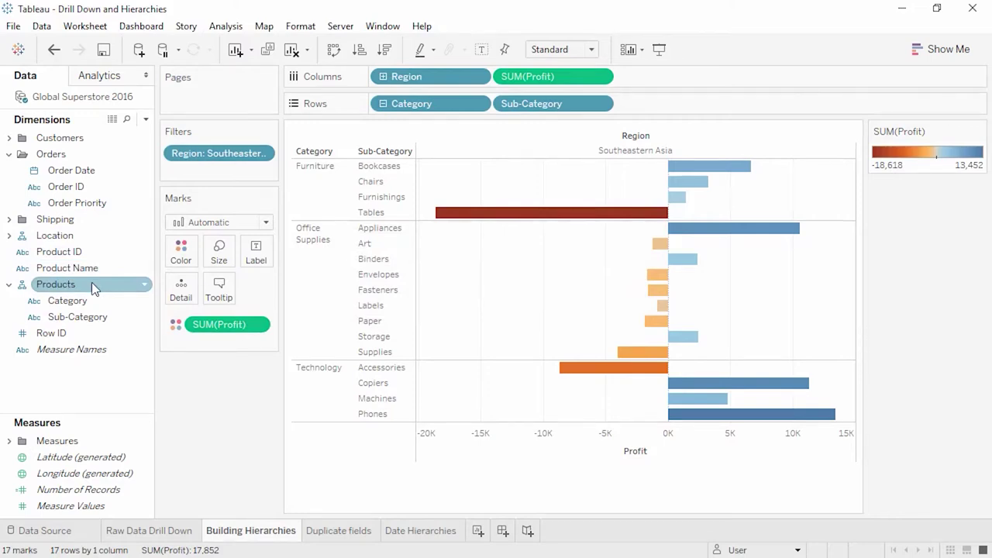
pyautogui.click(383, 104)
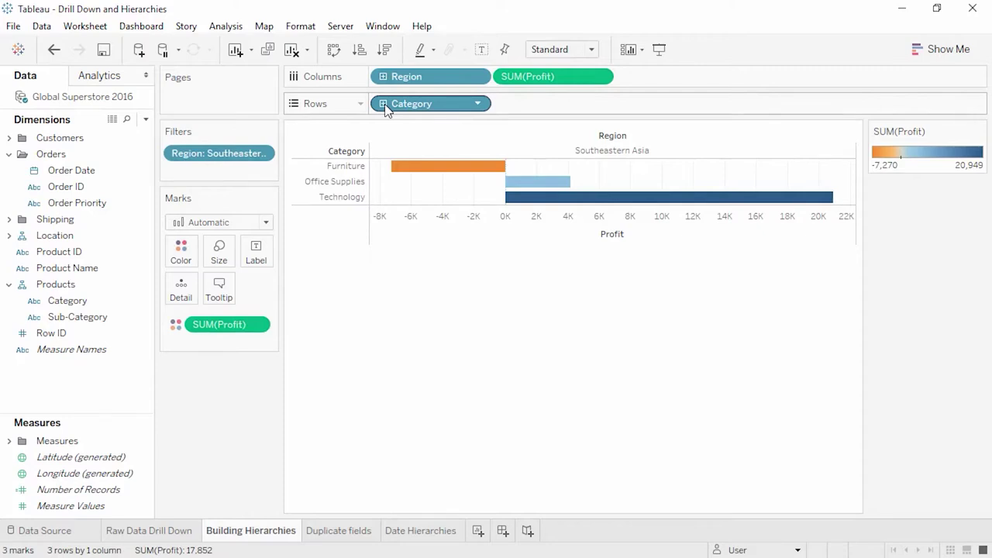
pyautogui.click(383, 104)
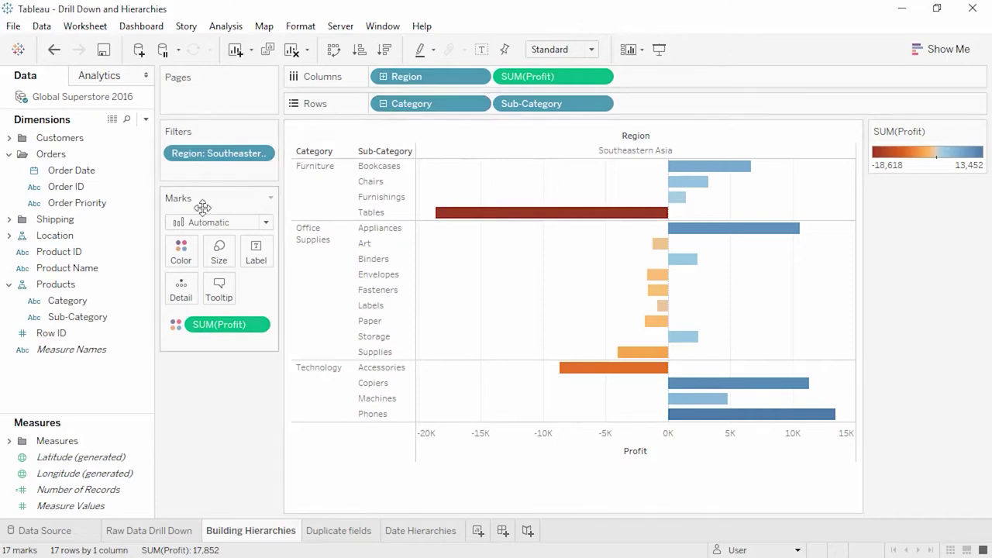
# - Add Product Name to the Products hierarchy below Sub-Category, and arrange the levels with Category first
pyautogui.moveTo(116, 266); pyautogui.dragTo(115, 320)
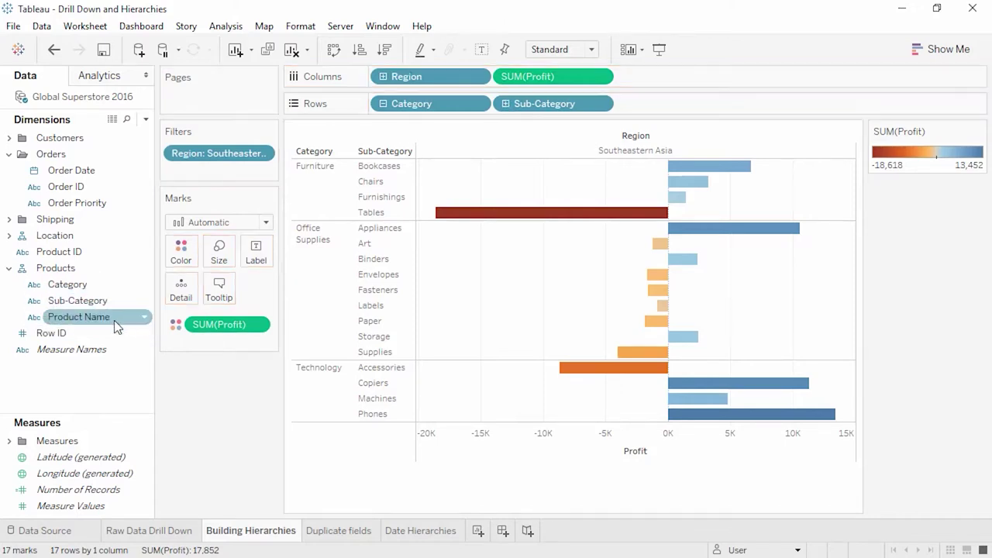
pyautogui.click(90, 304)
pyautogui.moveTo(90, 304)
pyautogui.mouseDown()
pyautogui.moveTo(89, 278)
pyautogui.moveTo(89, 292)
pyautogui.mouseUp()
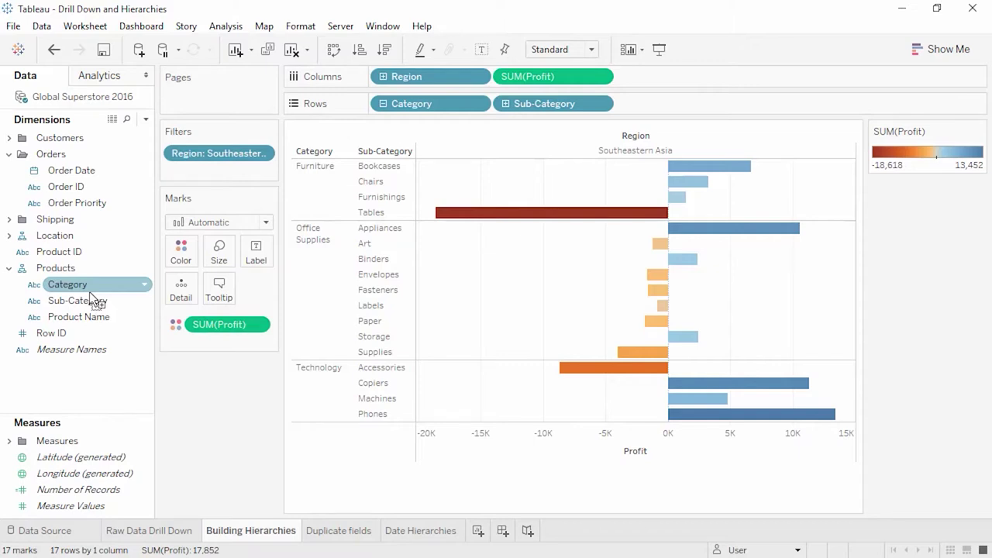
# - Show Product Name directly under Category without the Sub-Category level, and restore Sub-Category by collapsing and re-expanding Category
pyautogui.moveTo(89, 292); pyautogui.dragTo(231, 390)
pyautogui.click(506, 103)
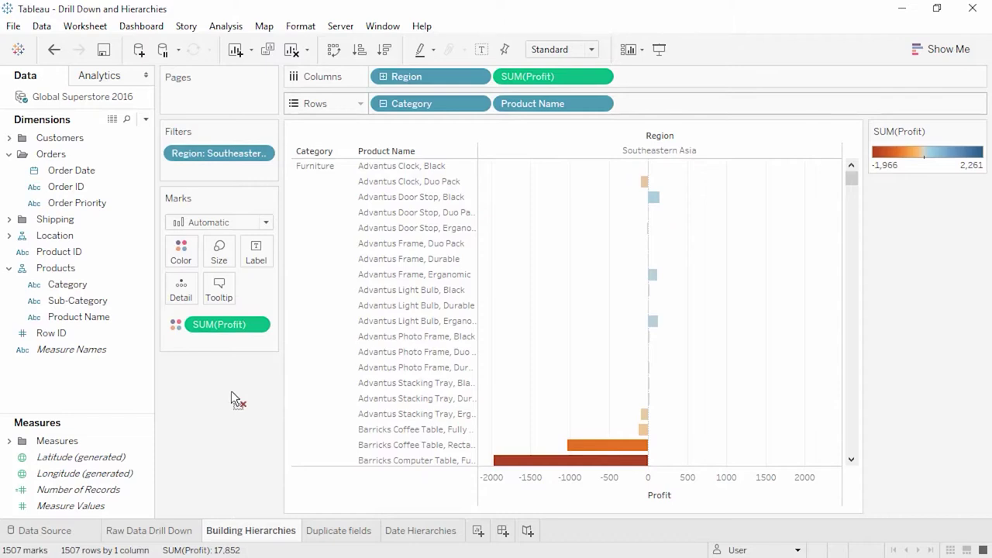
pyautogui.click(384, 104)
pyautogui.click(384, 105)
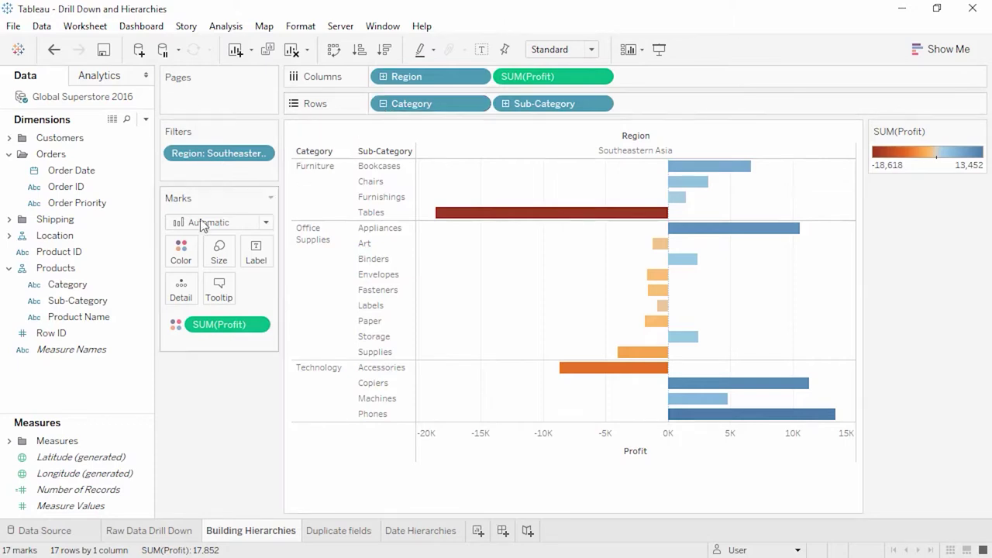
# - Remove Product Name from the Products hierarchy, remove the hierarchy itself, and undo both removals
pyautogui.moveTo(96, 318); pyautogui.dragTo(87, 386)
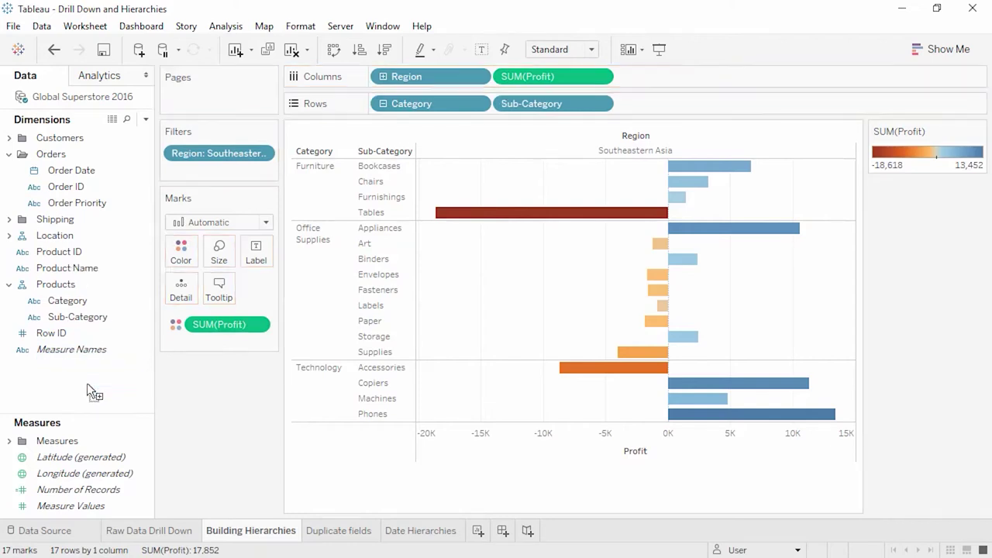
pyautogui.rightClick(70, 287)
pyautogui.click(110, 397)
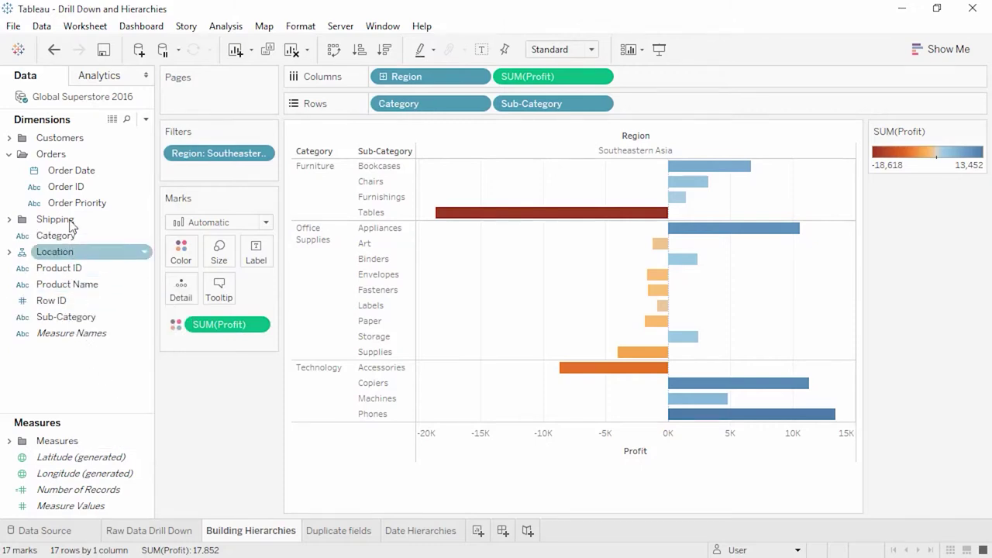
pyautogui.click(56, 50)
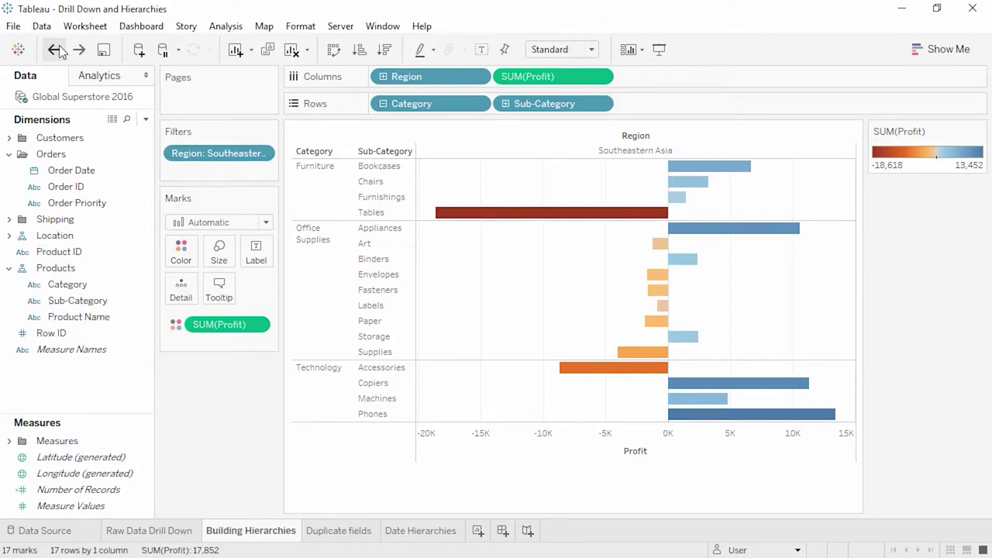
# - On the Duplicate fields sheet, duplicate the Sub-Category field and replace Sub-Category on the rows with the copy
pyautogui.click(333, 531)
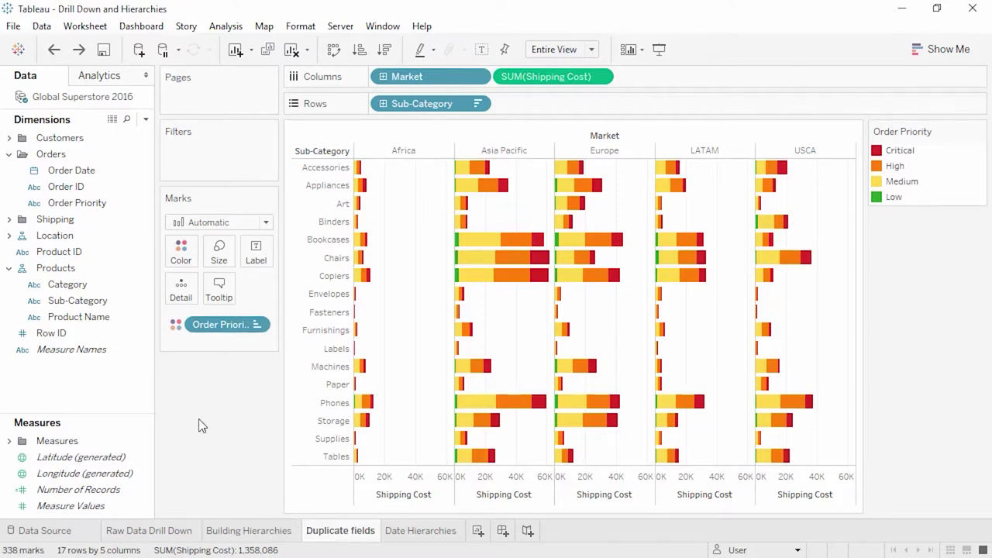
pyautogui.click(93, 304)
pyautogui.rightClick(96, 309)
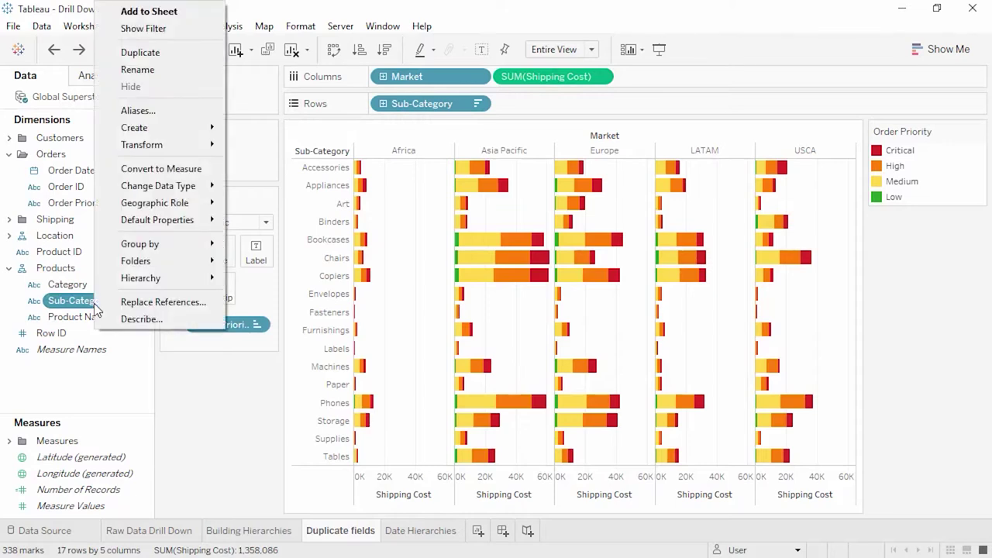
pyautogui.click(155, 53)
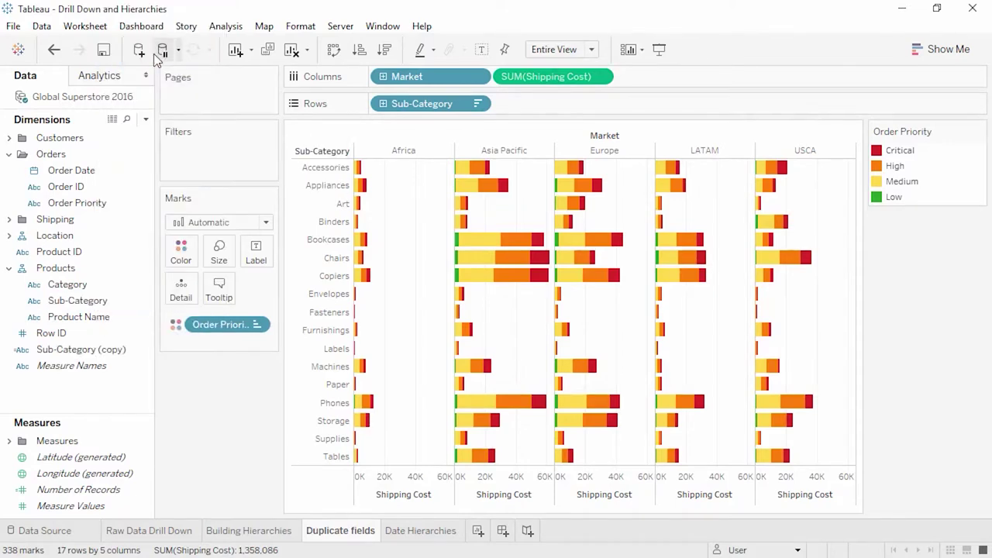
pyautogui.moveTo(77, 350); pyautogui.dragTo(436, 108)
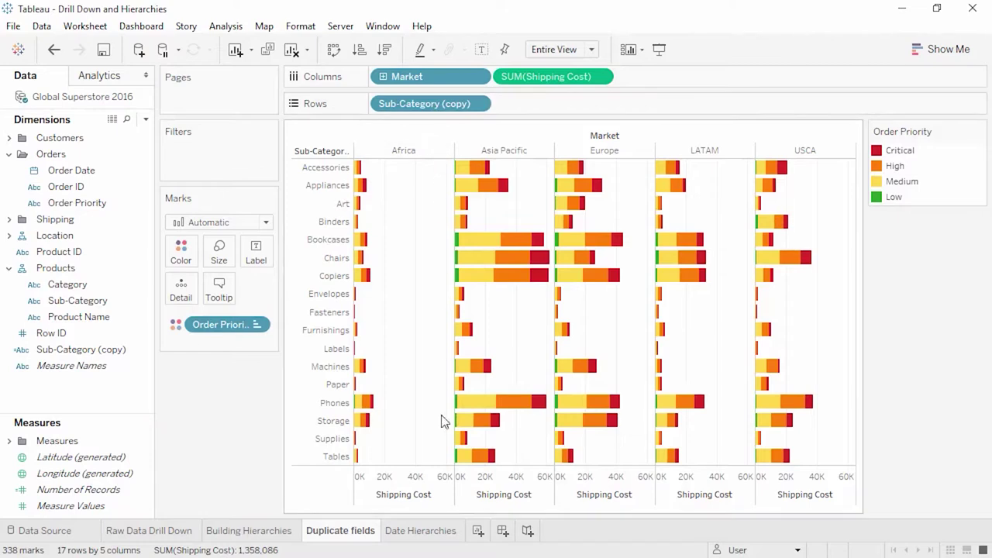
# - On the Date Hierarchies sheet, add Order Date to the columns to plot Sales by year
pyautogui.click(422, 531)
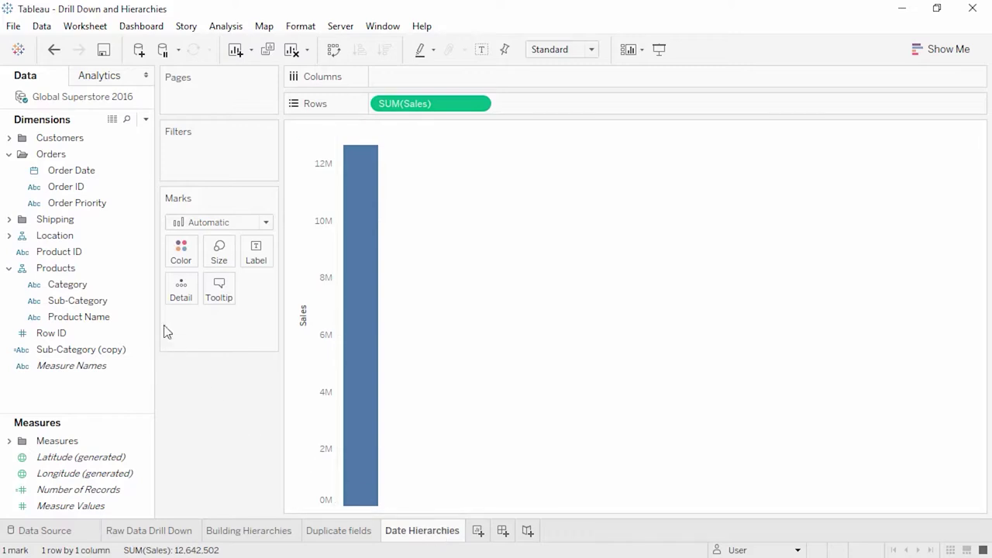
pyautogui.click(106, 178)
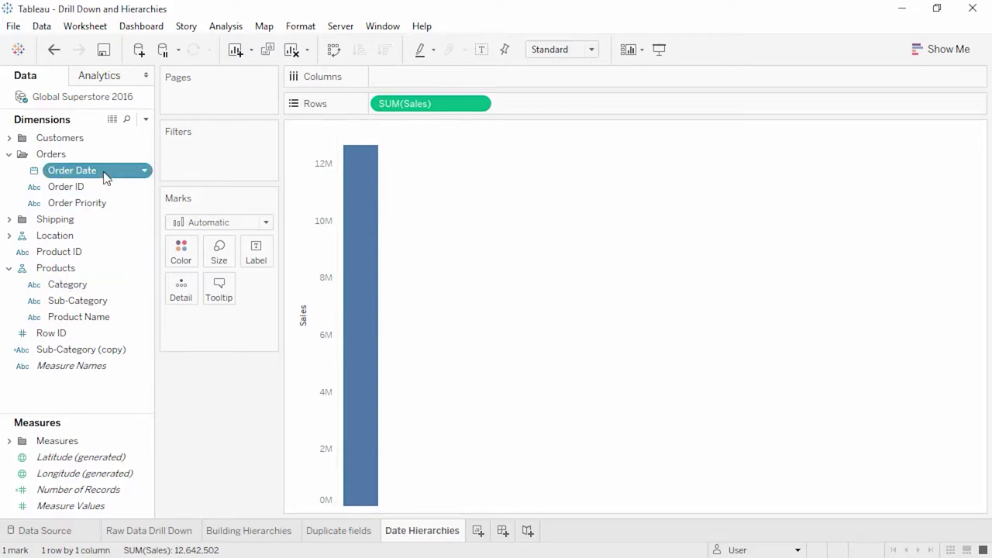
pyautogui.moveTo(106, 177); pyautogui.dragTo(388, 81)
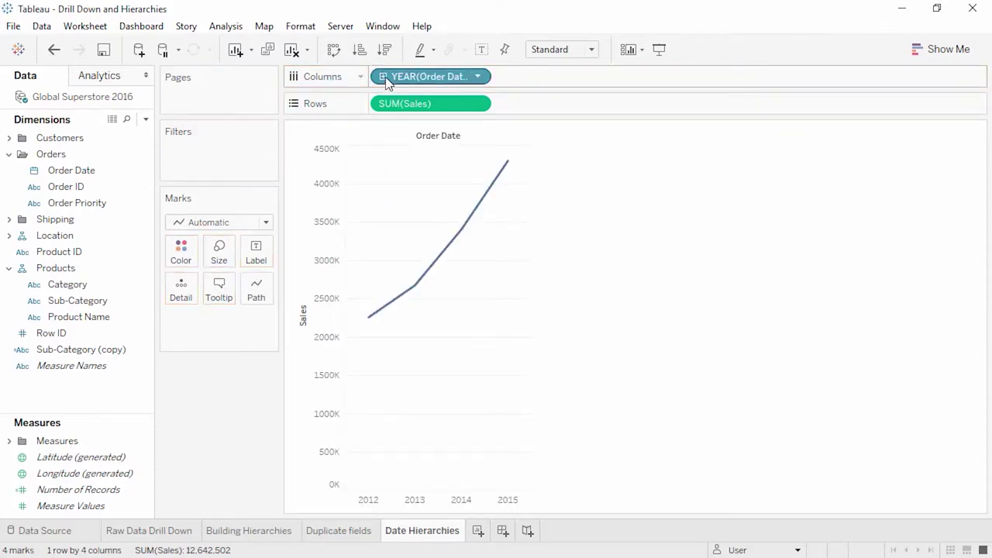
# - Drill Order Date down to quarter and month, then remove the quarter level and collapse back to year
pyautogui.click(385, 77)
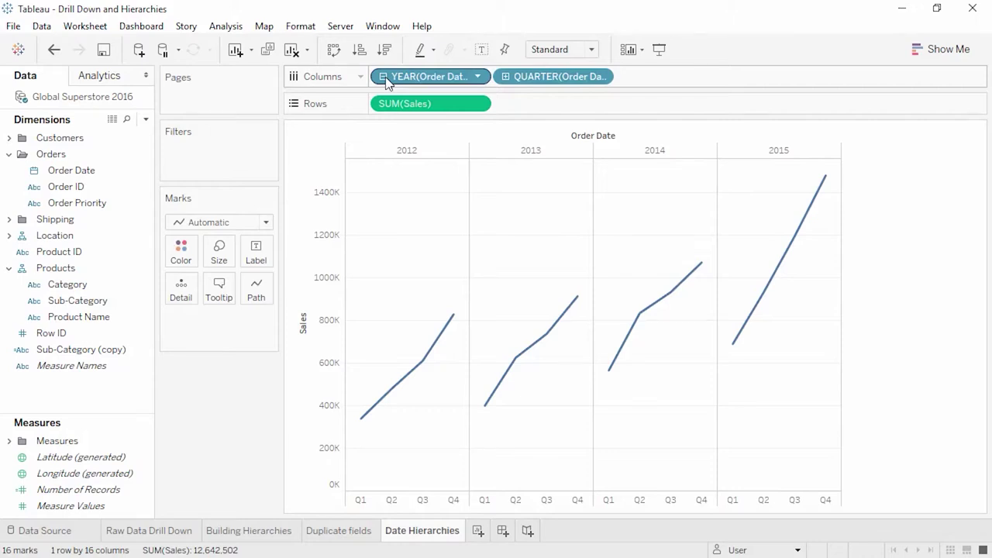
pyautogui.click(506, 77)
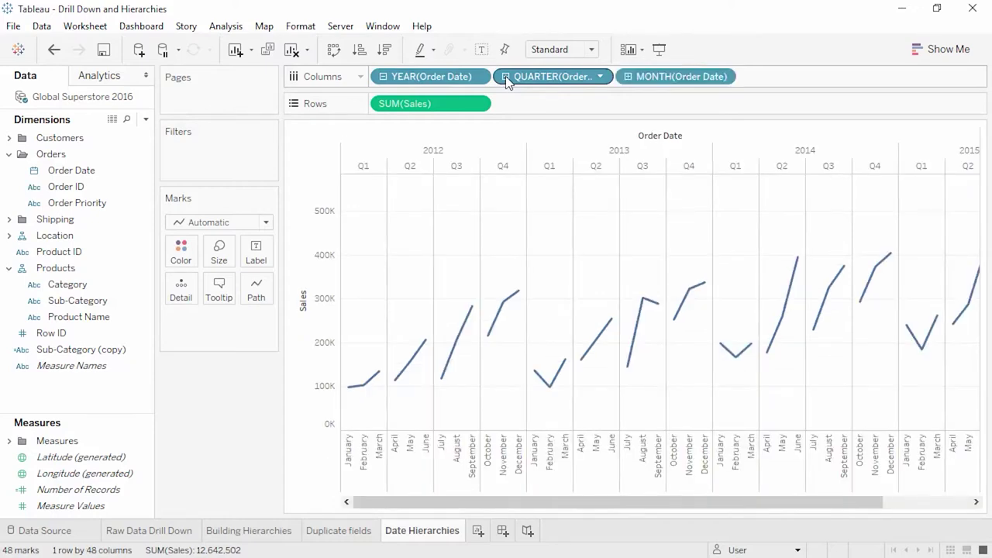
pyautogui.moveTo(545, 83); pyautogui.dragTo(223, 383)
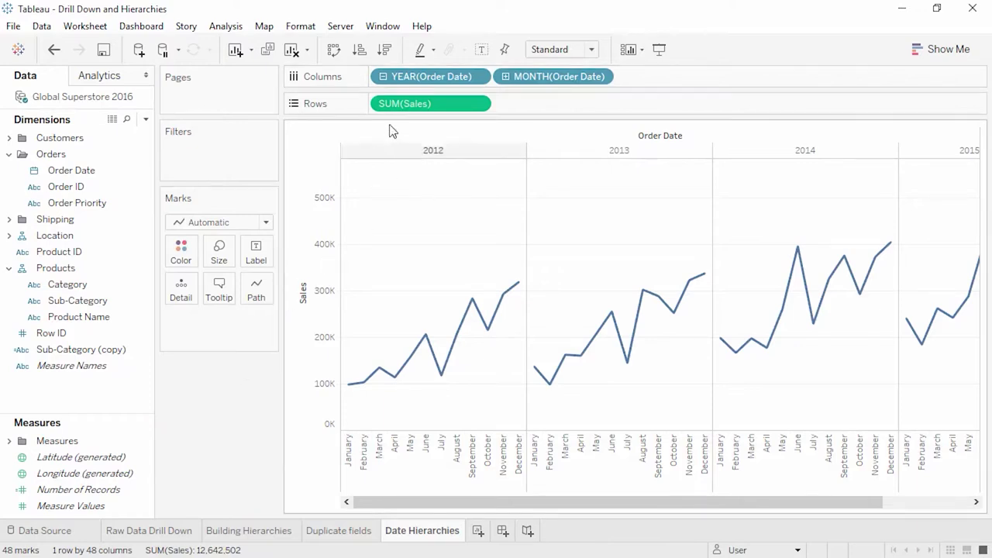
pyautogui.click(383, 77)
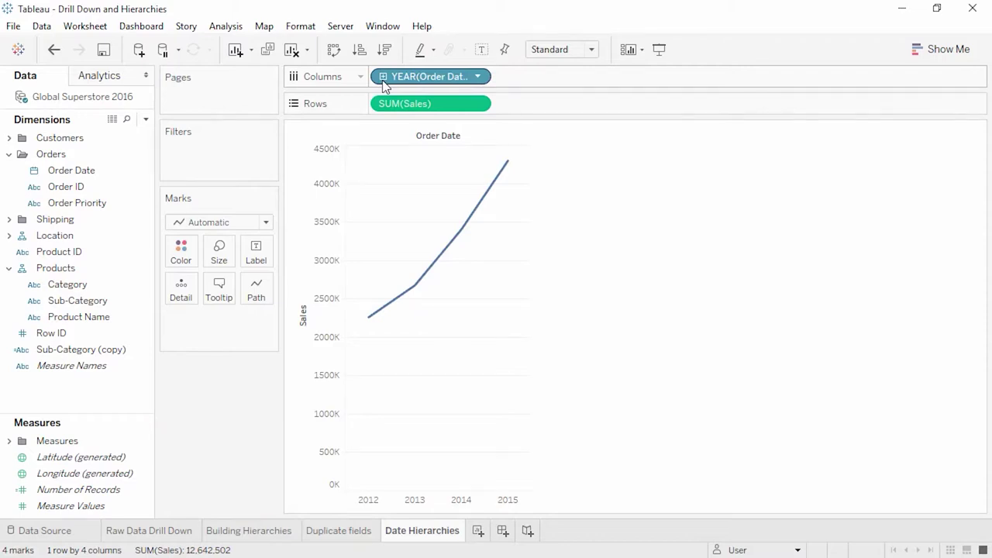
# - Change Order Date on the columns to the continuous Quarter value and drill down through Month to Week Number
pyautogui.click(479, 77)
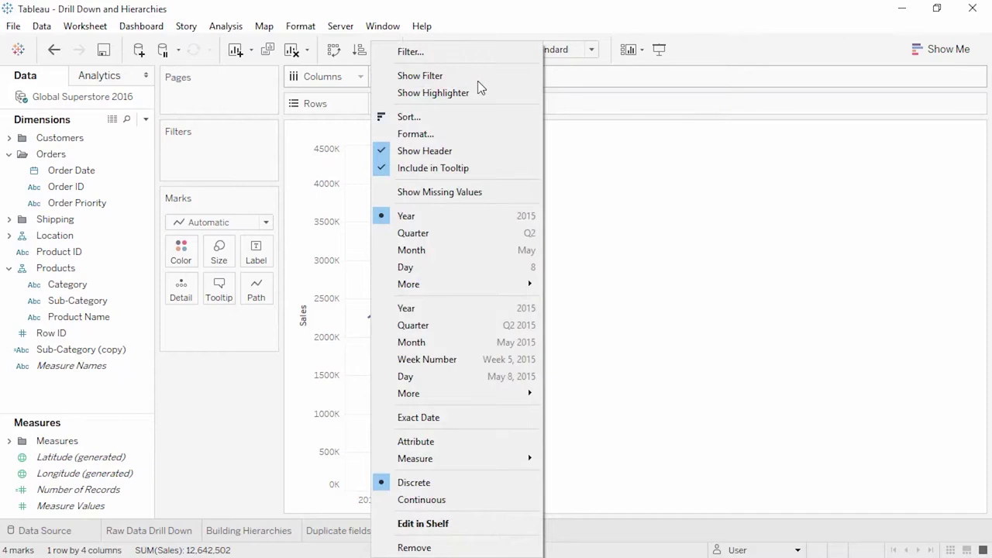
pyautogui.click(463, 326)
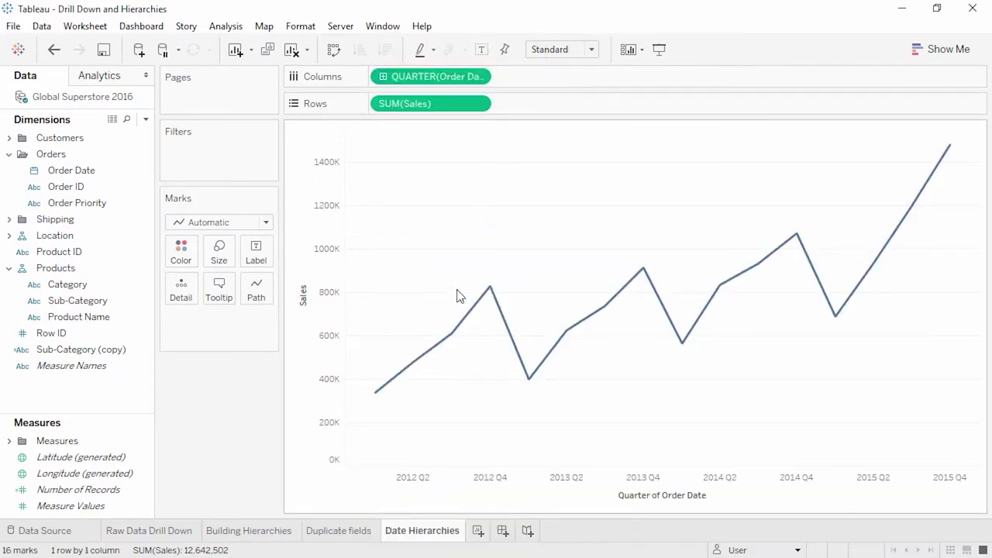
pyautogui.click(383, 77)
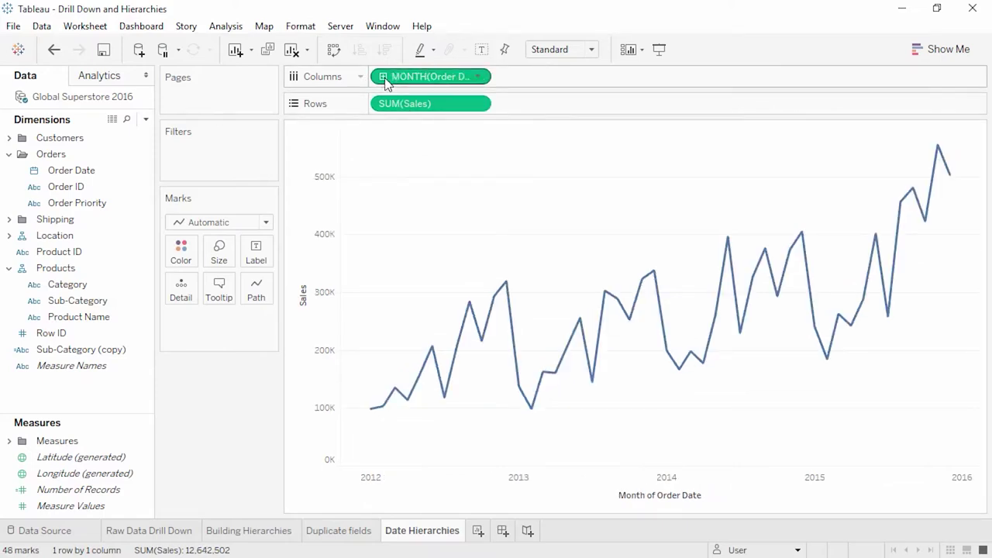
pyautogui.click(383, 77)
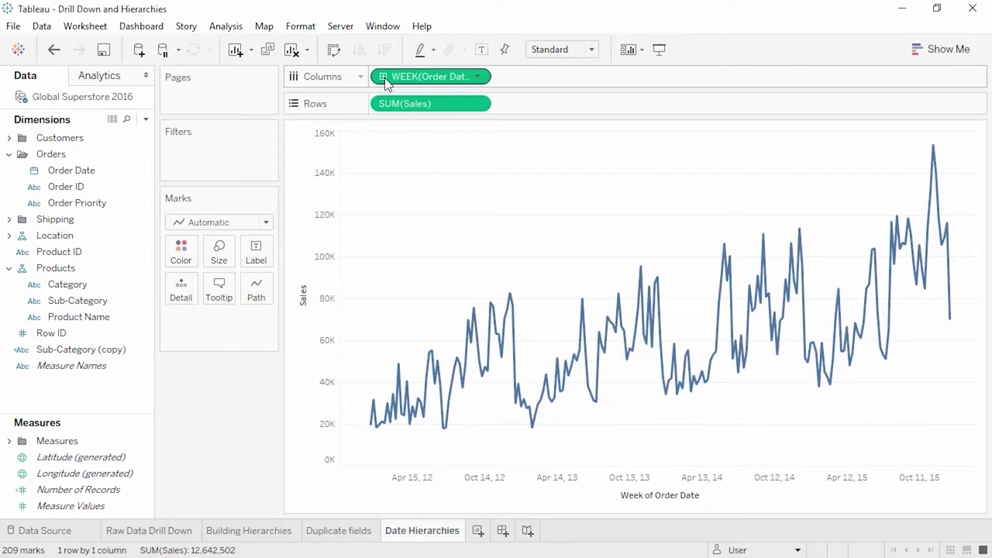
pyautogui.click(478, 77)
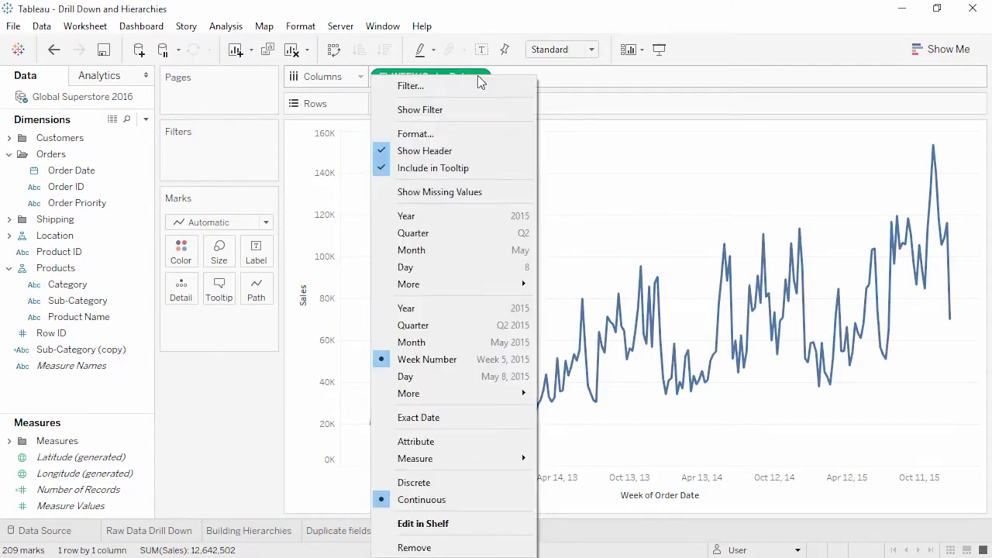
pyautogui.click(456, 353)
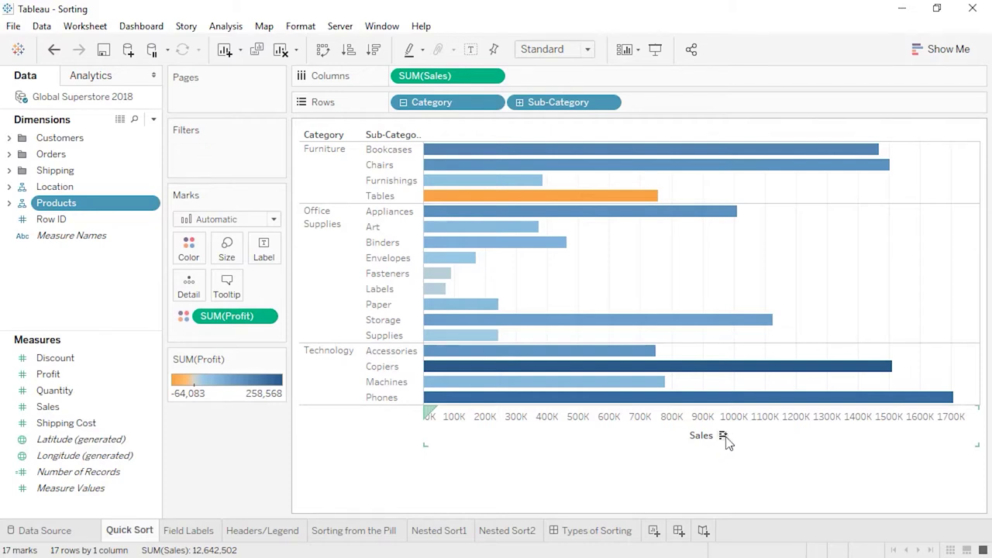
# - On the Quick Sort sheet, cycle the Sales axis sort through descending, ascending and unsorted, and return it to descending
pyautogui.click(723, 437)
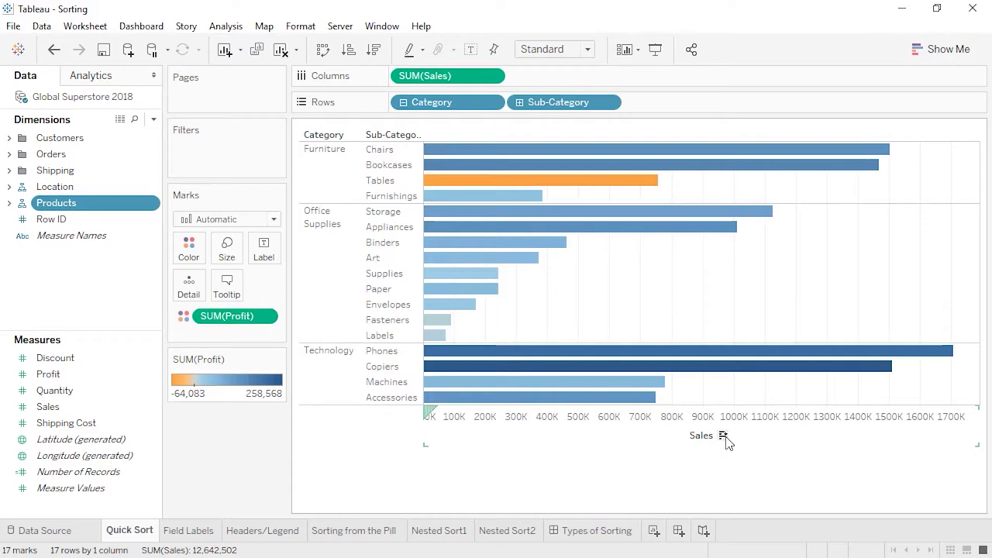
pyautogui.click(723, 437)
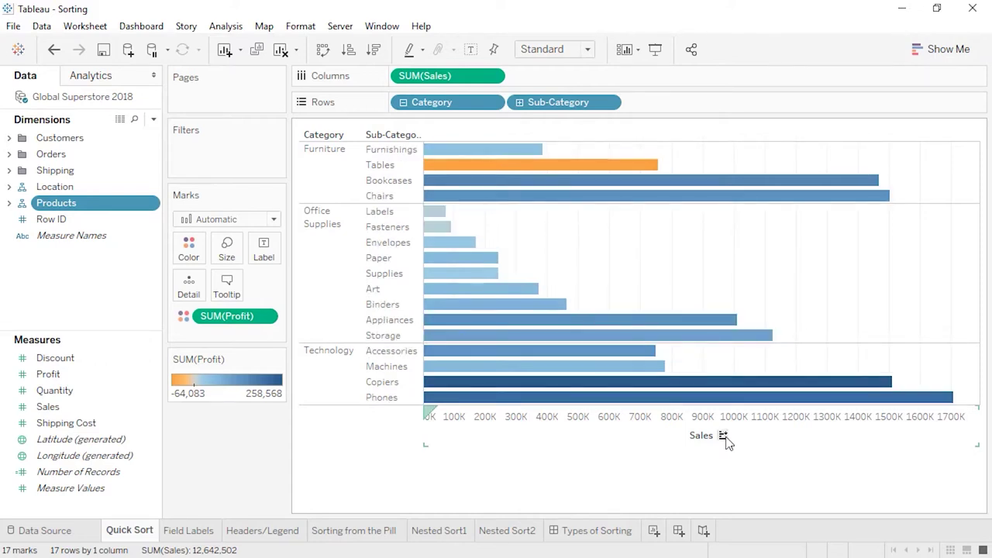
pyautogui.click(723, 437)
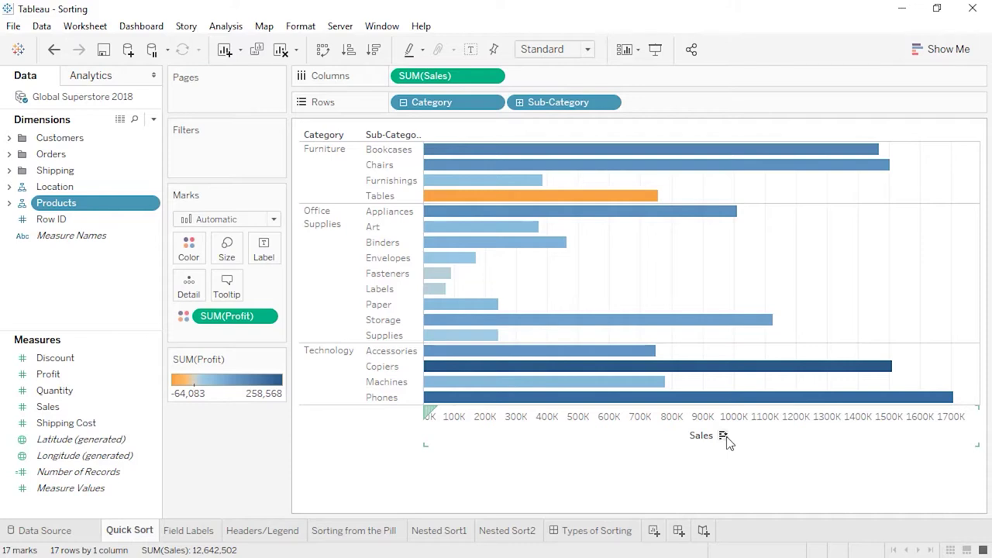
pyautogui.click(726, 437)
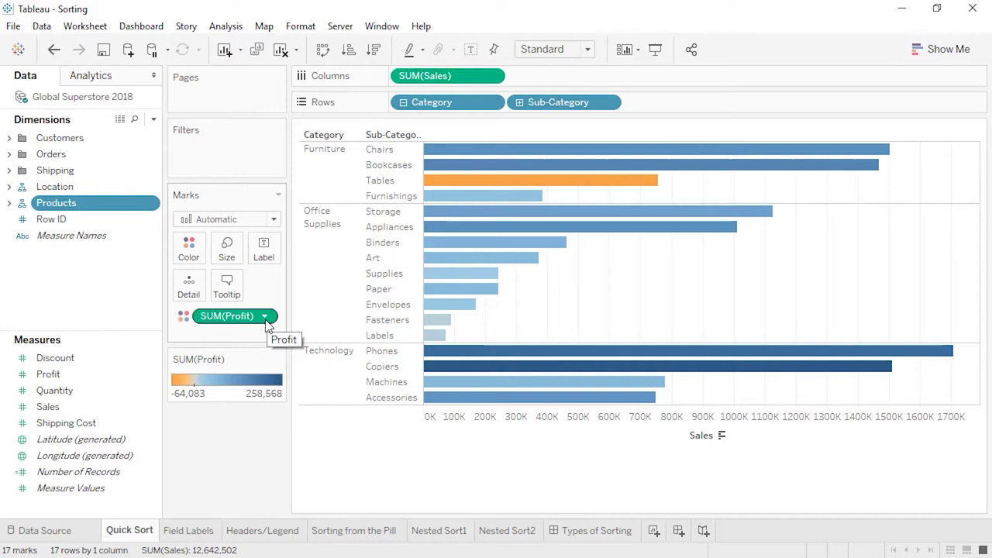
# - Sort the sub-categories within each category in descending order of SUM(Profit)
pyautogui.click(264, 318)
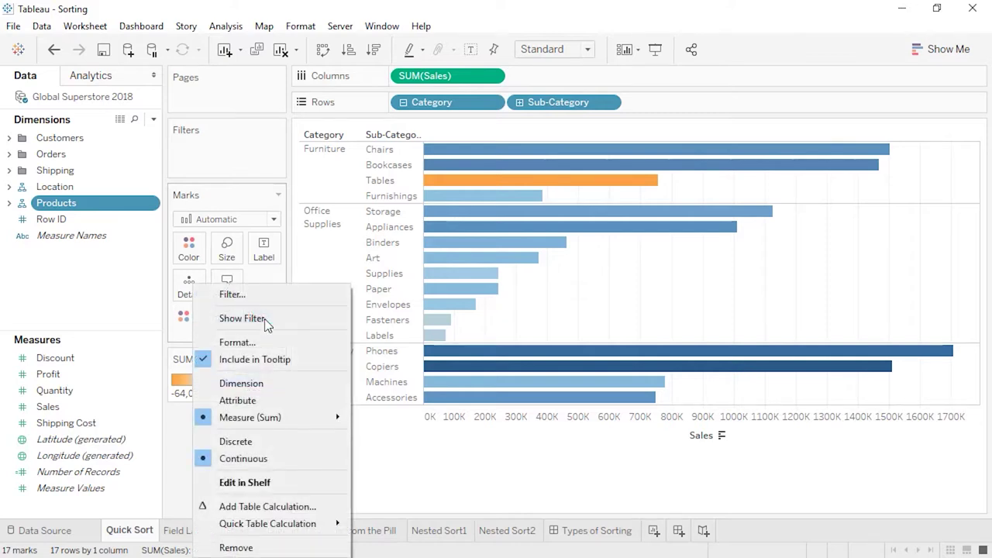
pyautogui.click(151, 327)
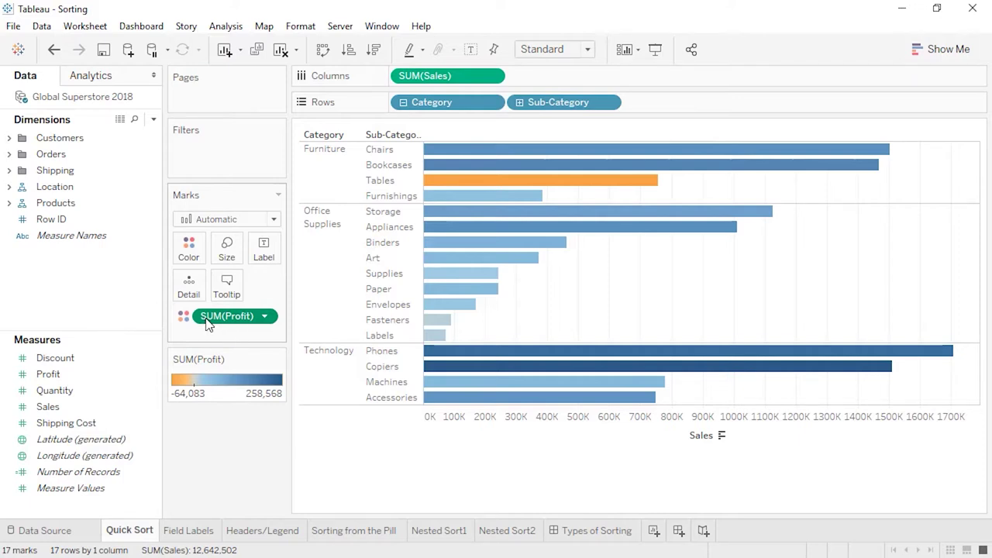
pyautogui.click(374, 51)
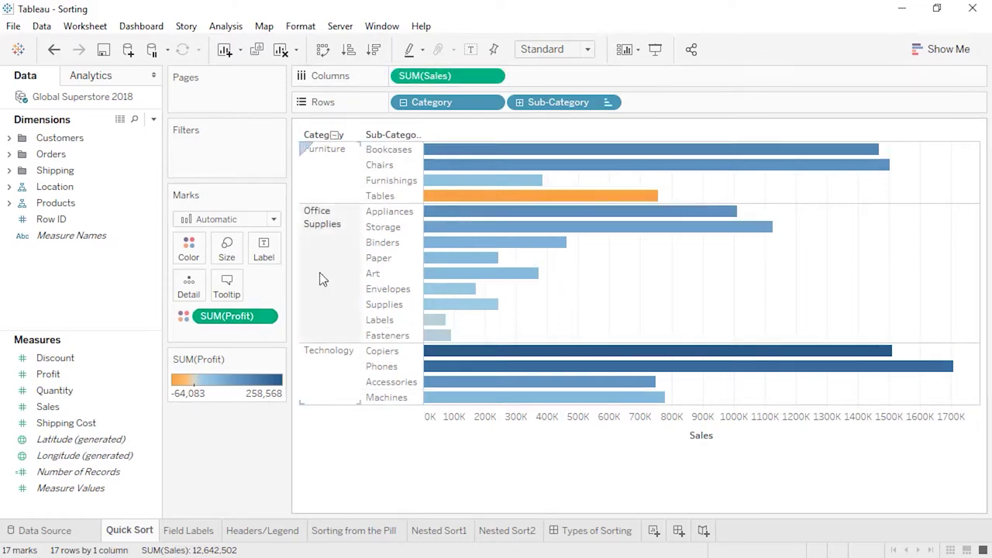
# - On the Field Labels sheet, sort Region by SUM(Profit) and Market by SUM(Quantity), both descending, from their field labels
pyautogui.click(201, 531)
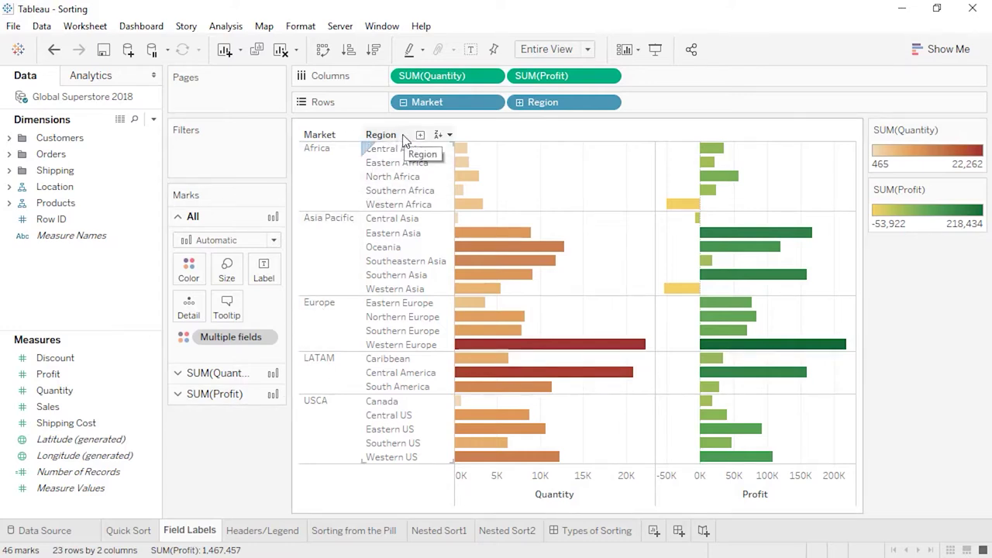
pyautogui.click(450, 135)
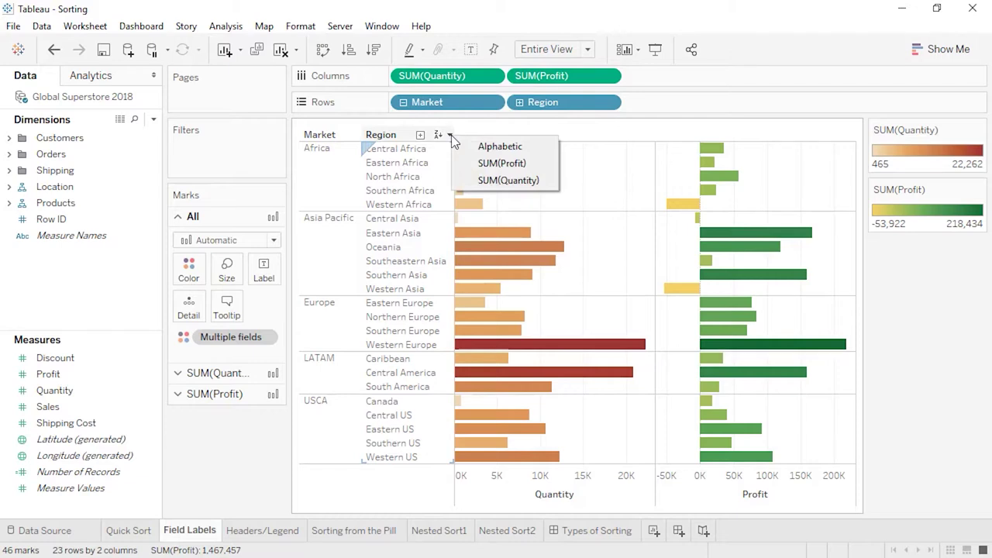
pyautogui.click(460, 161)
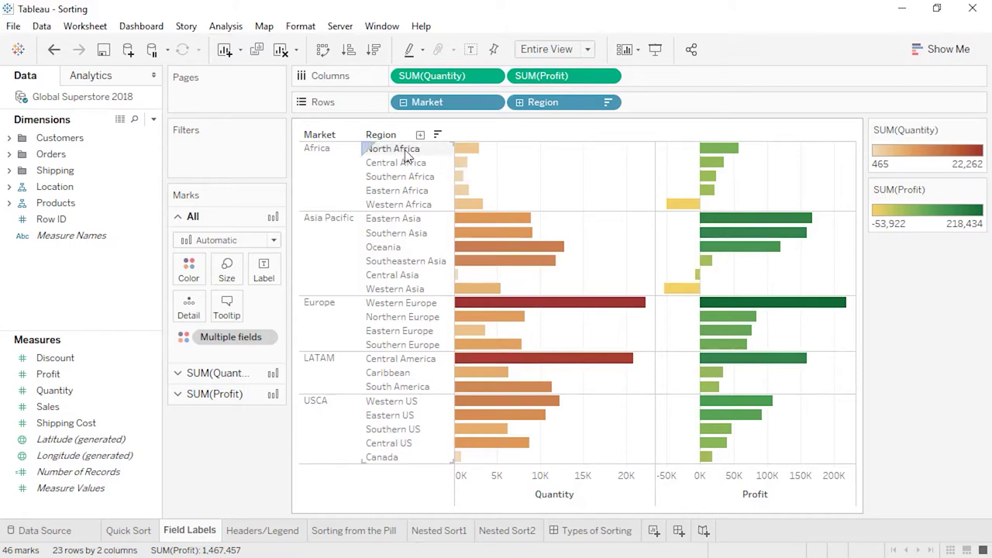
pyautogui.click(358, 136)
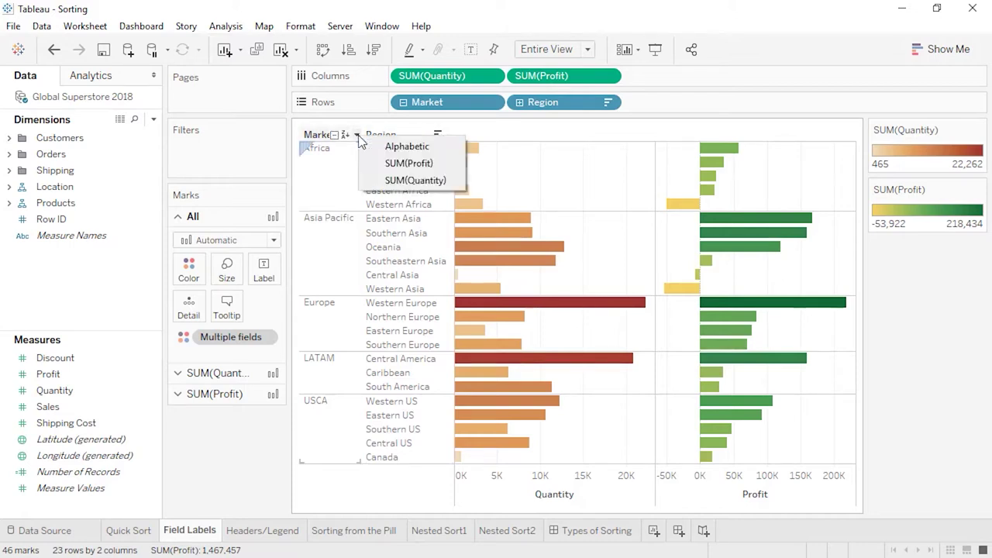
pyautogui.click(372, 180)
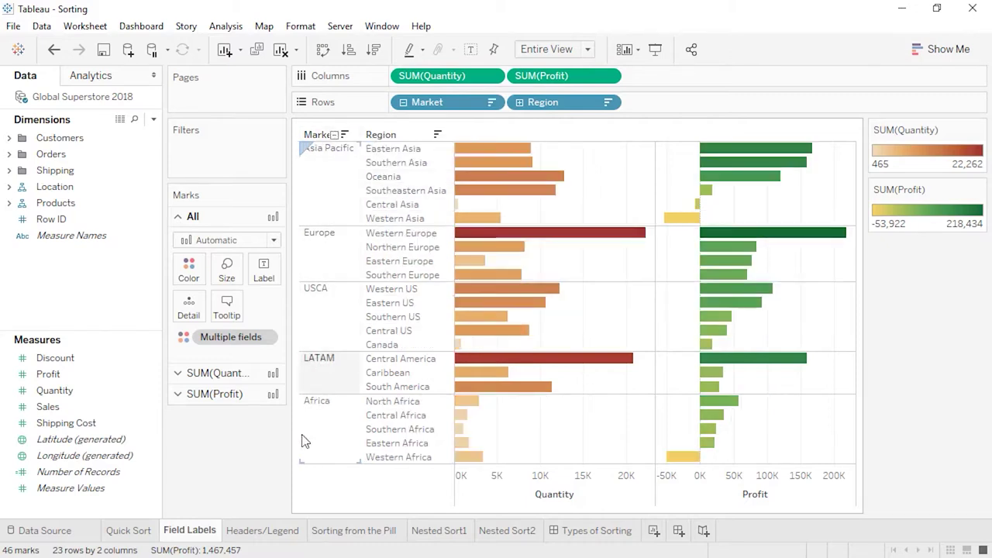
# - On the Headers/Legend sheet, manually place Same Day above First Class and order Medium before Low in Order Priority
pyautogui.click(275, 531)
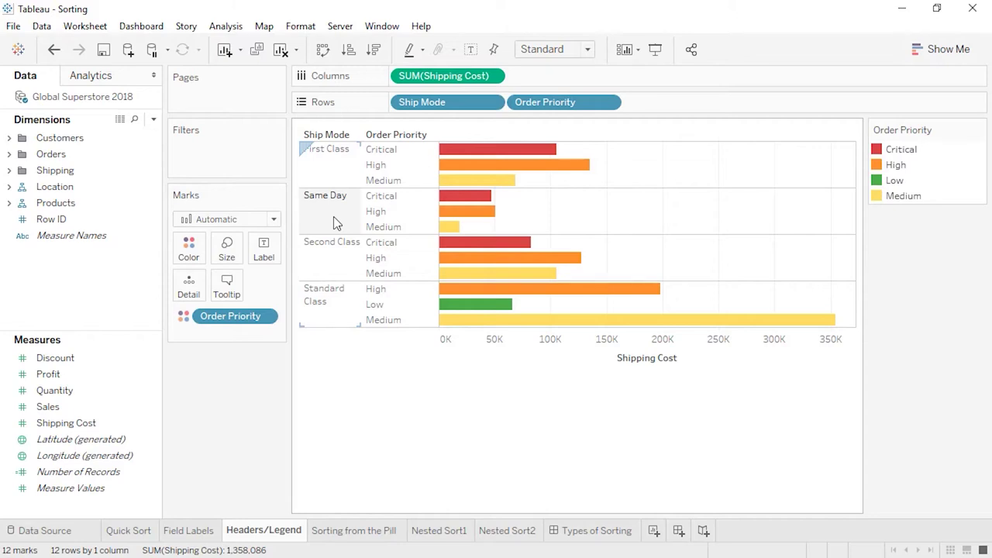
pyautogui.moveTo(333, 217); pyautogui.dragTo(334, 167)
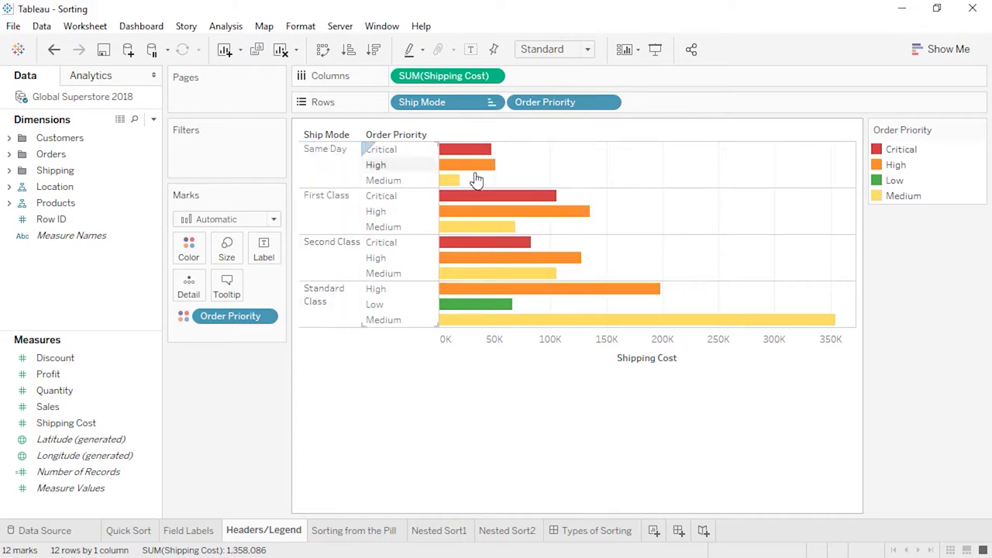
pyautogui.moveTo(896, 183)
pyautogui.moveTo(896, 182); pyautogui.dragTo(906, 201)
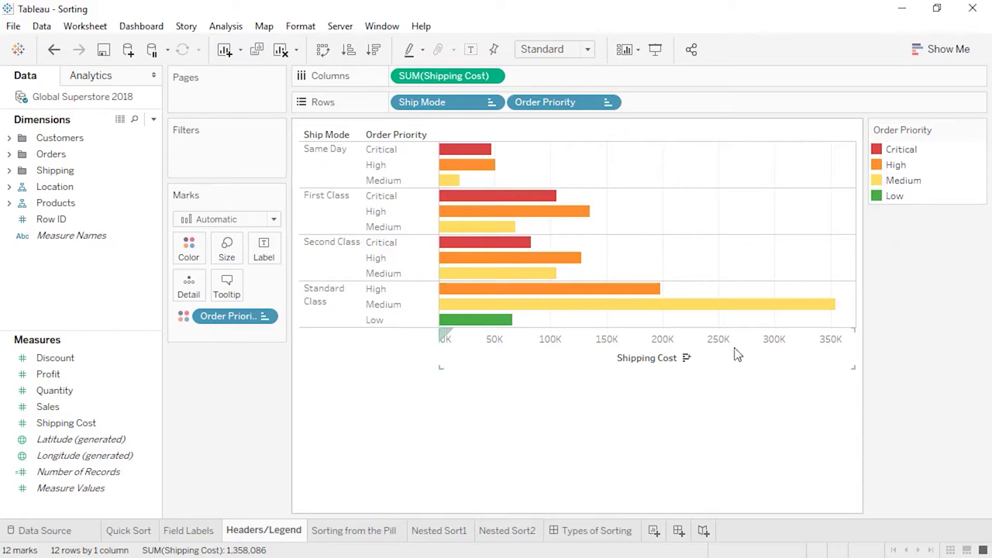
# - On the Sorting from the Pill sheet, sort Sub-Category in descending order by the maximum of Quantity
pyautogui.click(356, 531)
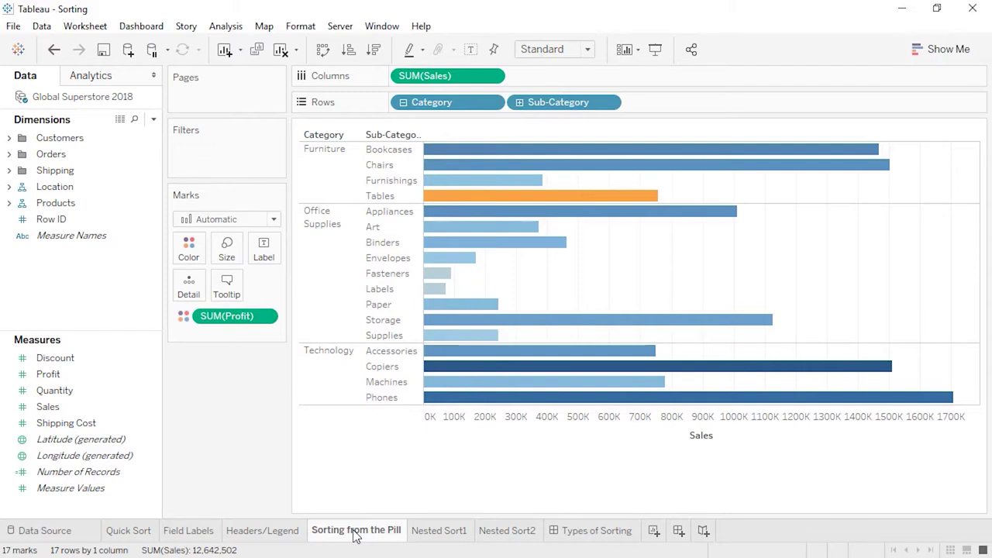
pyautogui.rightClick(580, 108)
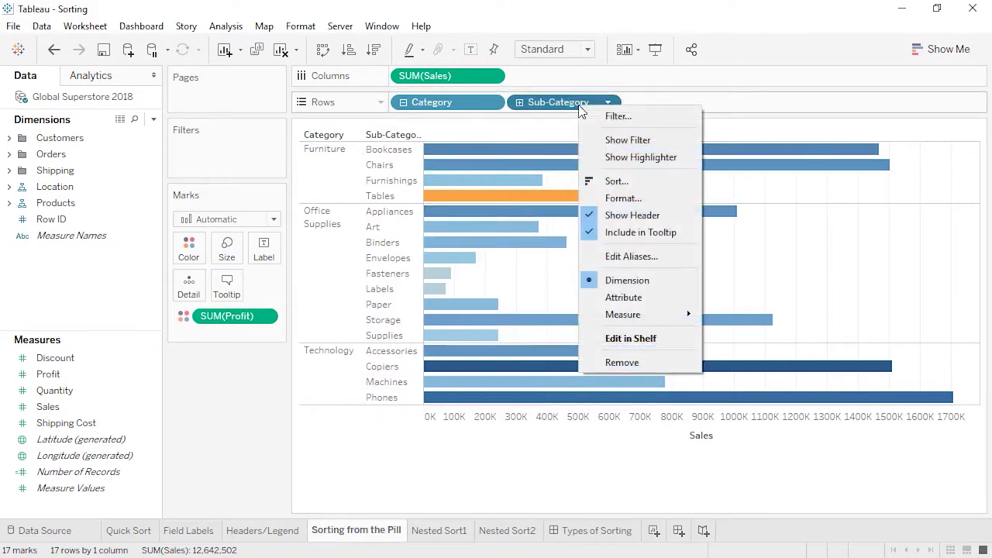
pyautogui.click(617, 180)
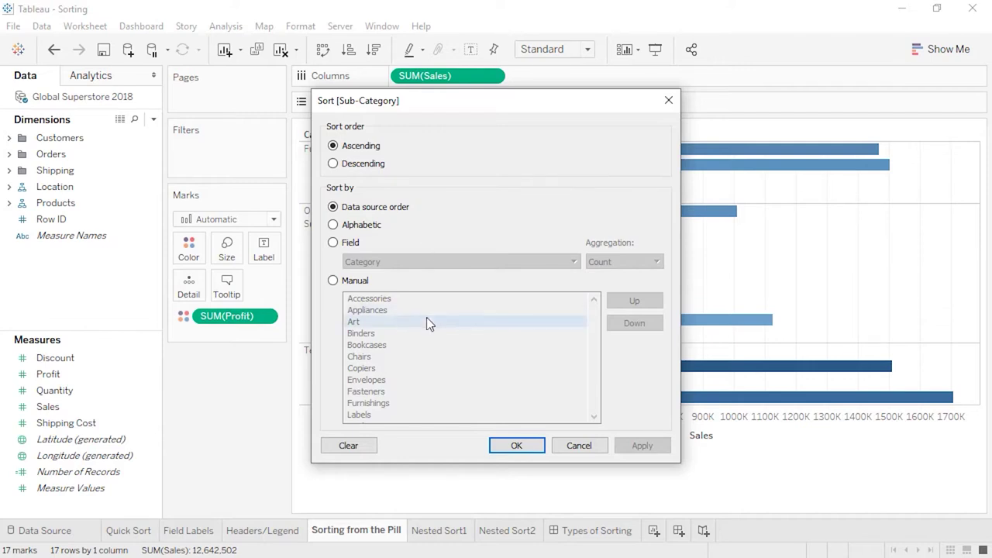
pyautogui.click(351, 245)
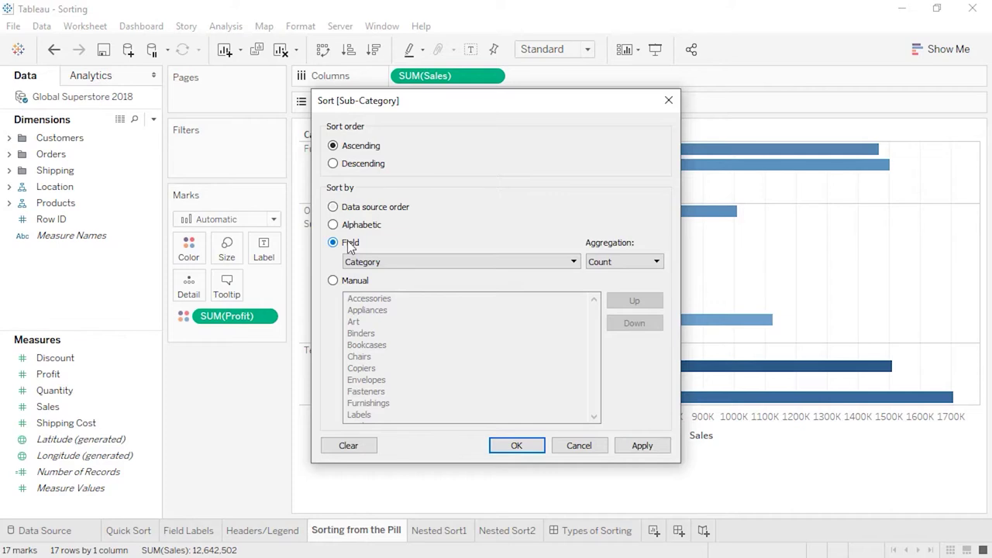
pyautogui.click(364, 262)
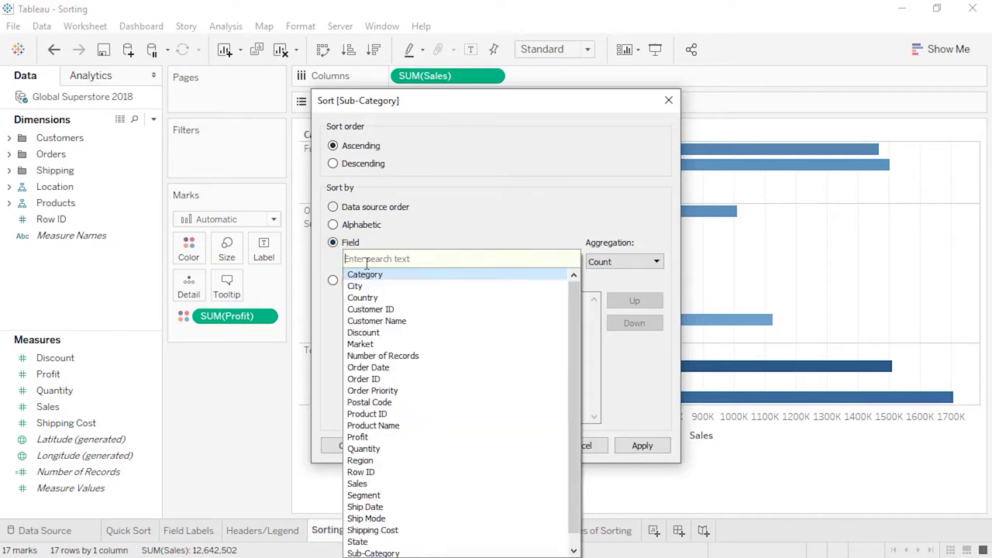
pyautogui.click(395, 448)
pyautogui.click(628, 264)
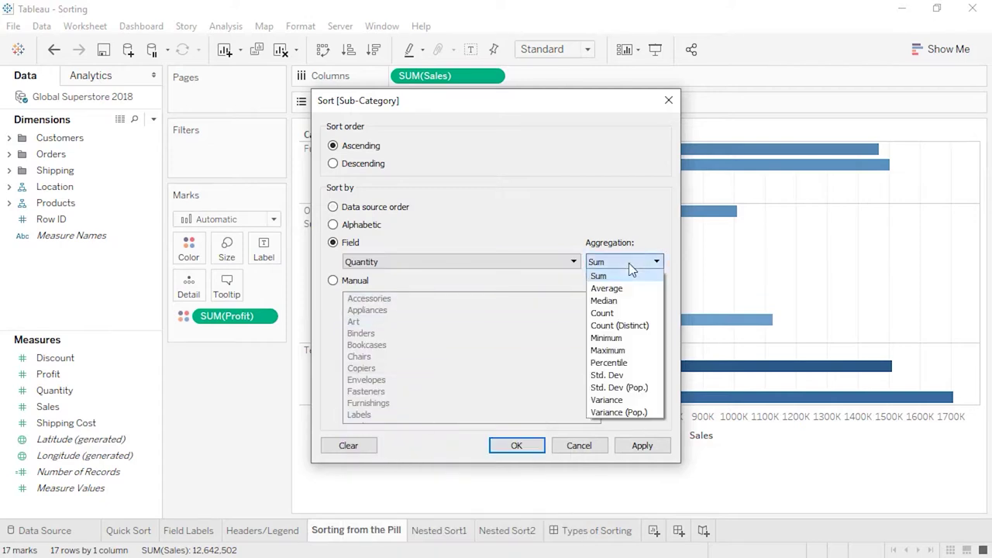
pyautogui.click(629, 350)
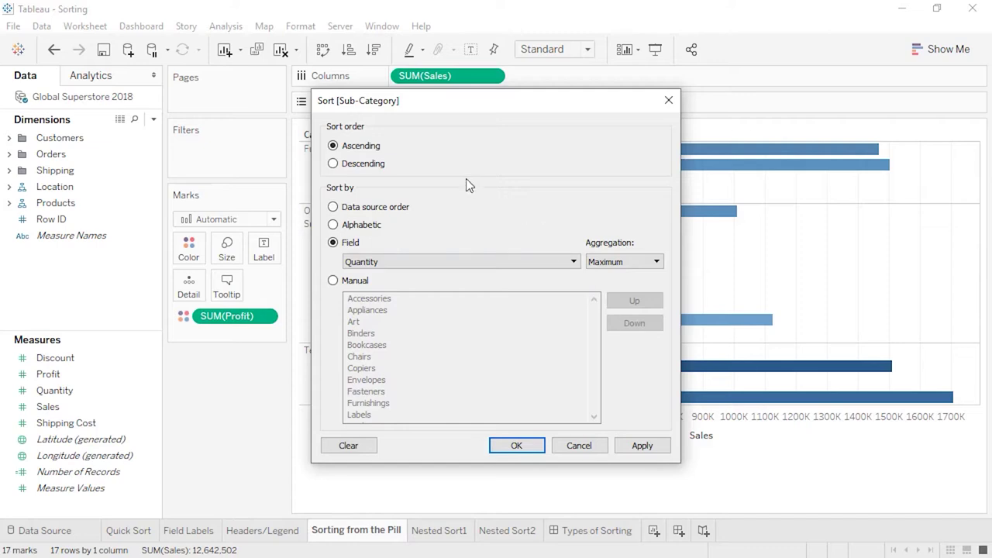
pyautogui.click(376, 167)
pyautogui.click(516, 446)
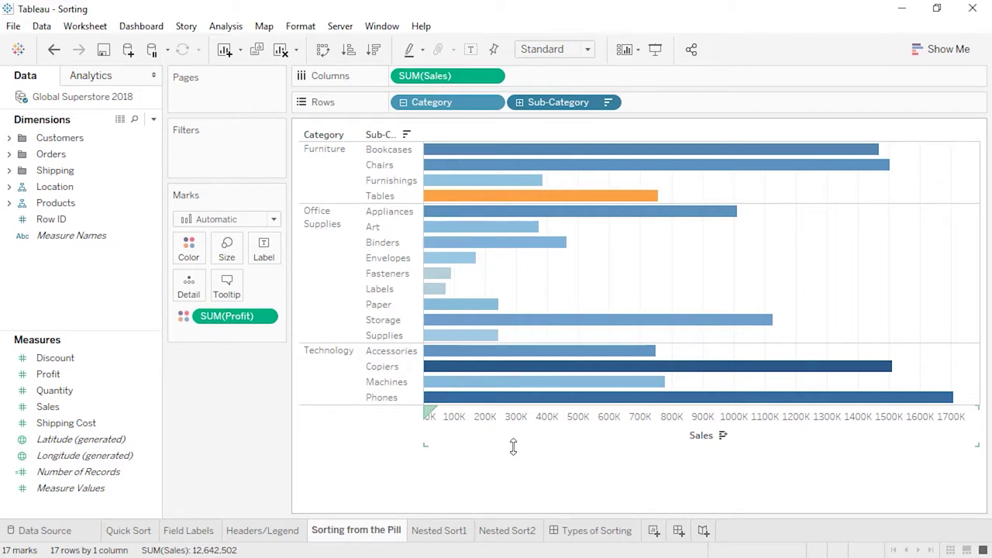
# - Sort Category in ascending order by the sum of Sales, using the field-based sort
pyautogui.click(492, 103)
pyautogui.click(489, 187)
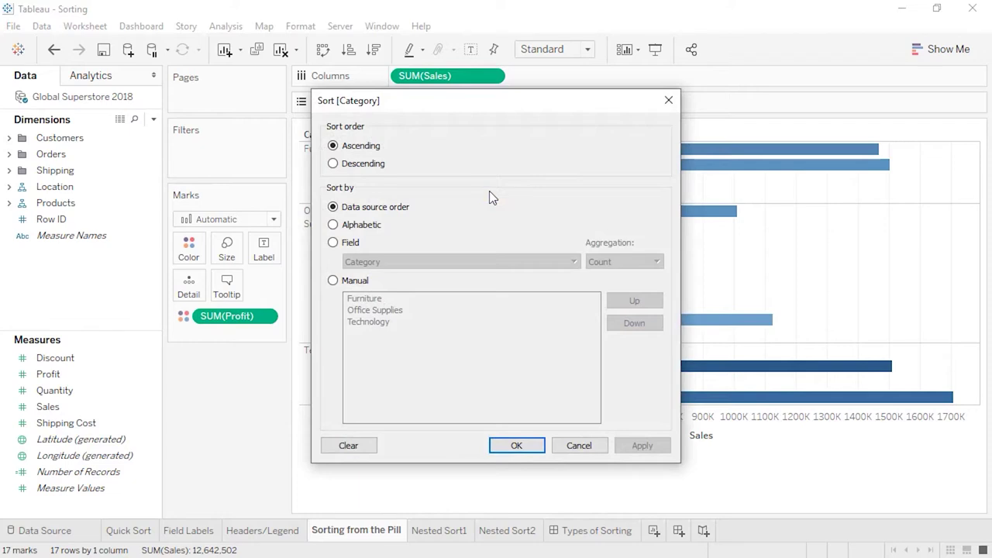
pyautogui.click(350, 243)
pyautogui.click(366, 264)
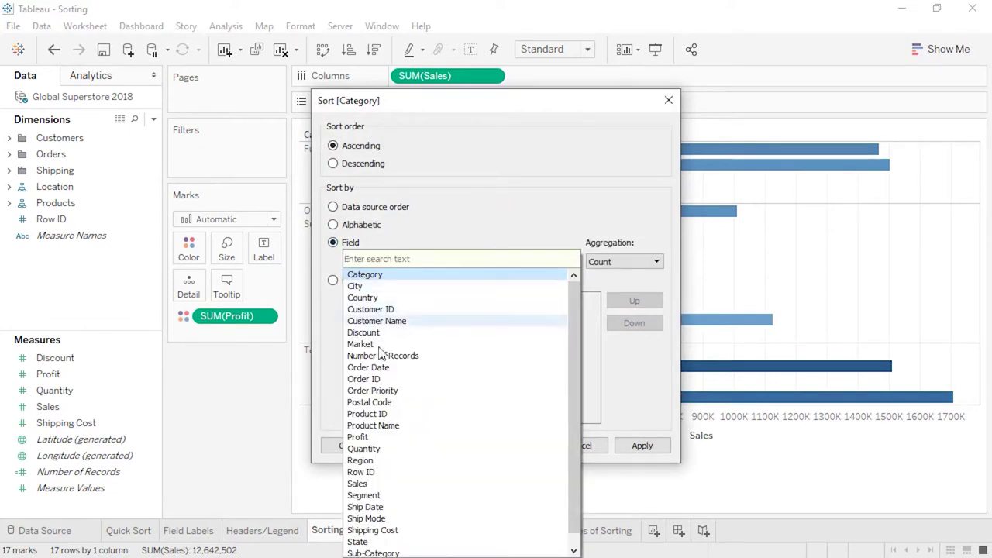
pyautogui.click(380, 484)
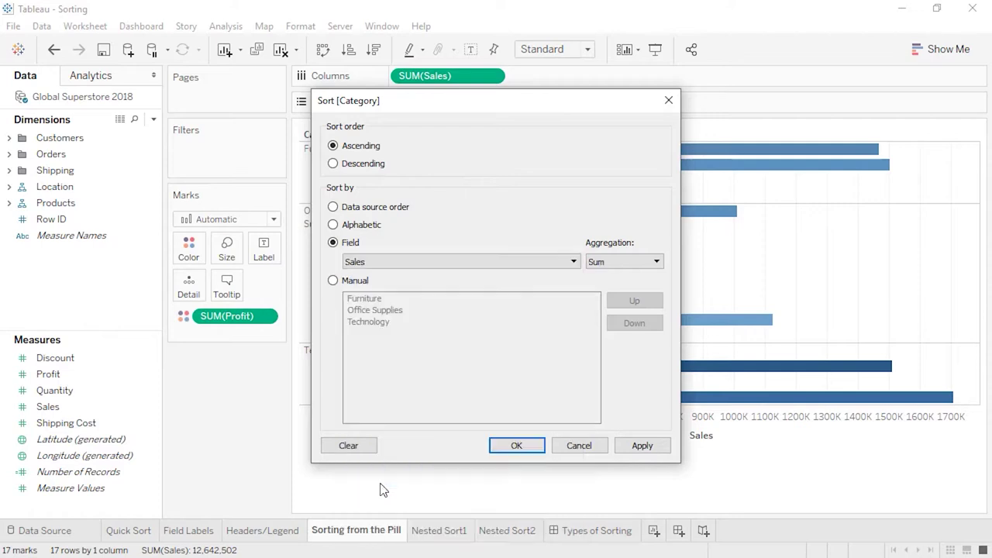
pyautogui.click(499, 448)
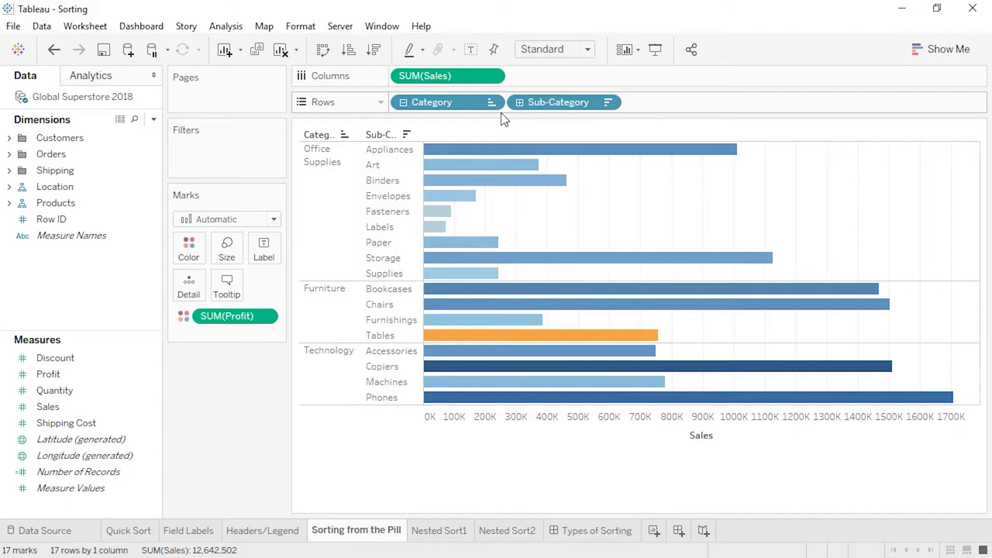
# - Clear all sorts from the Sorting from the Pill worksheet
pyautogui.click(296, 51)
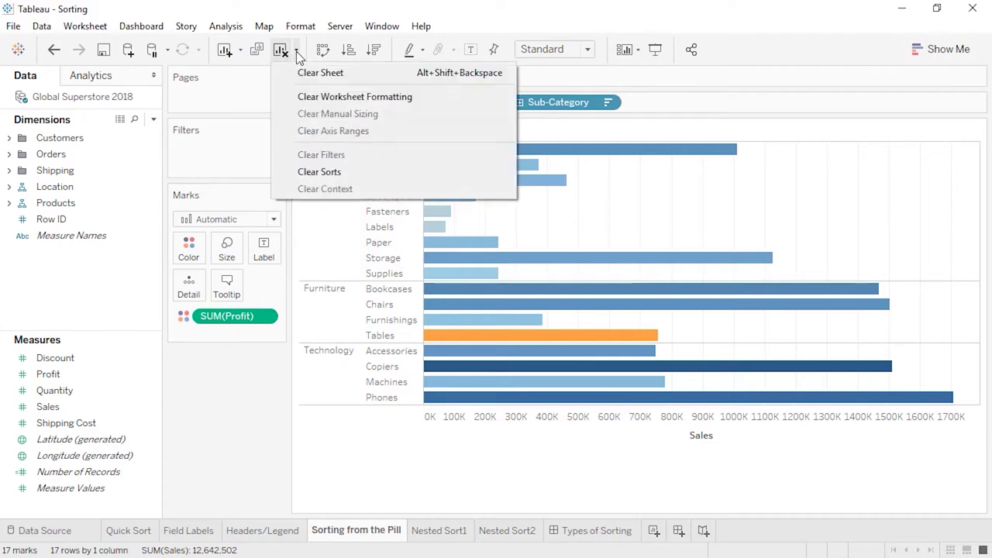
pyautogui.click(324, 173)
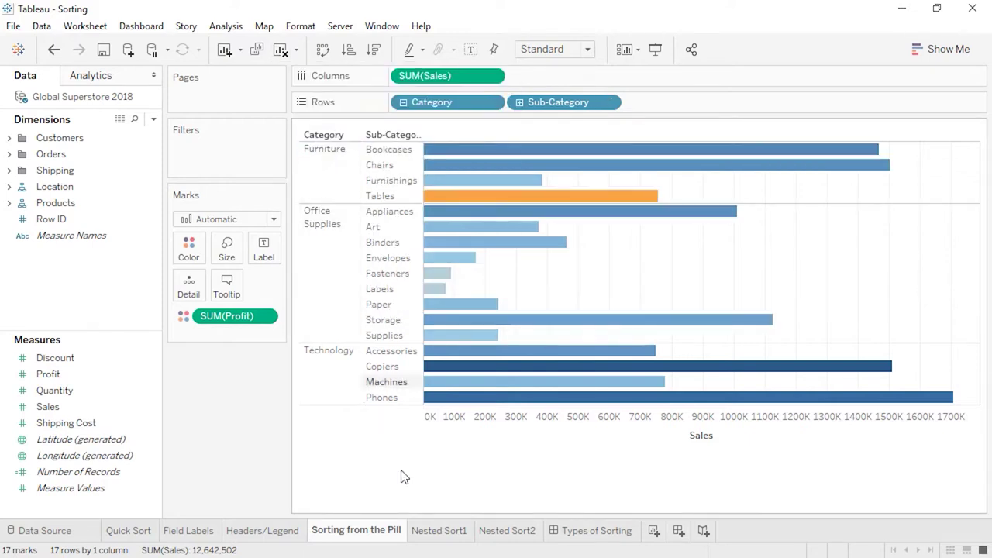
# - On the Nested Sort1 sheet, sort the regions within each market by Profit in descending order from the axis
pyautogui.click(439, 531)
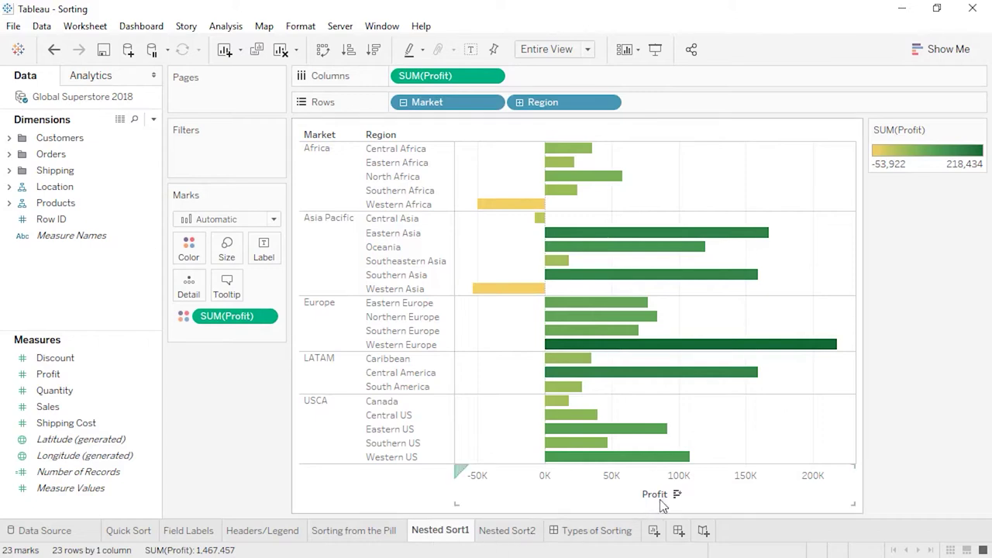
pyautogui.click(677, 496)
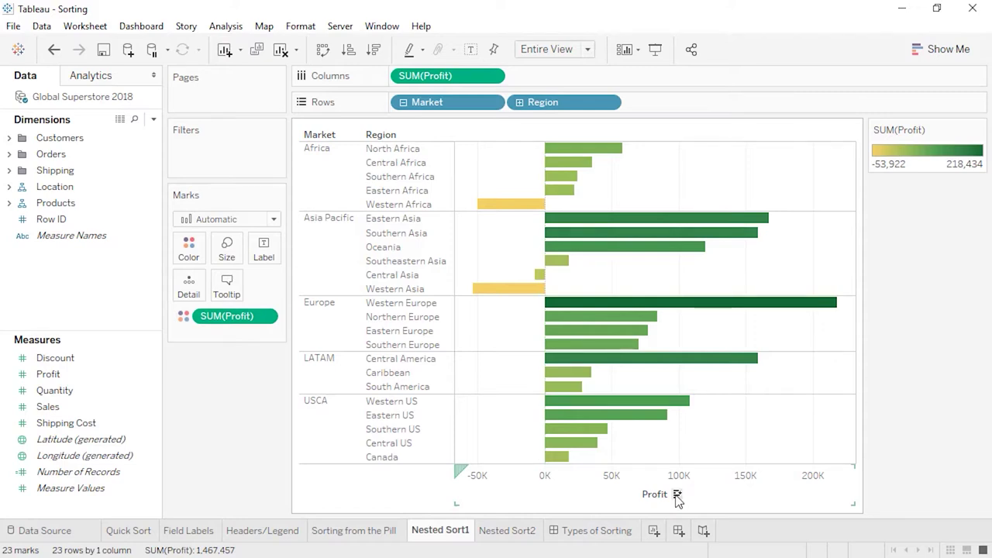
# - On the Nested Sort2 sheet, sort Order Priority by SUM(Shipping Cost) in descending order from its field label and inspect the bars
pyautogui.click(527, 532)
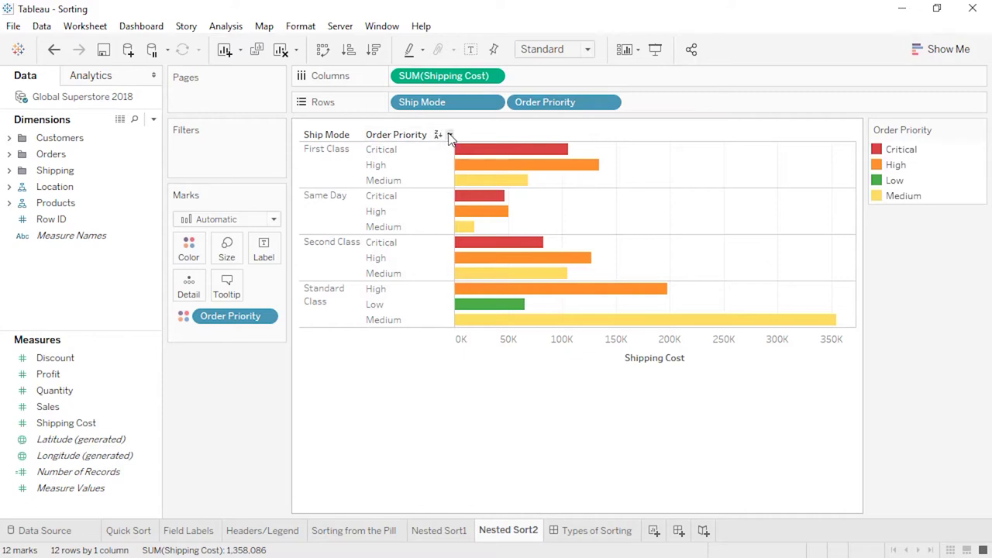
pyautogui.click(449, 135)
pyautogui.click(460, 161)
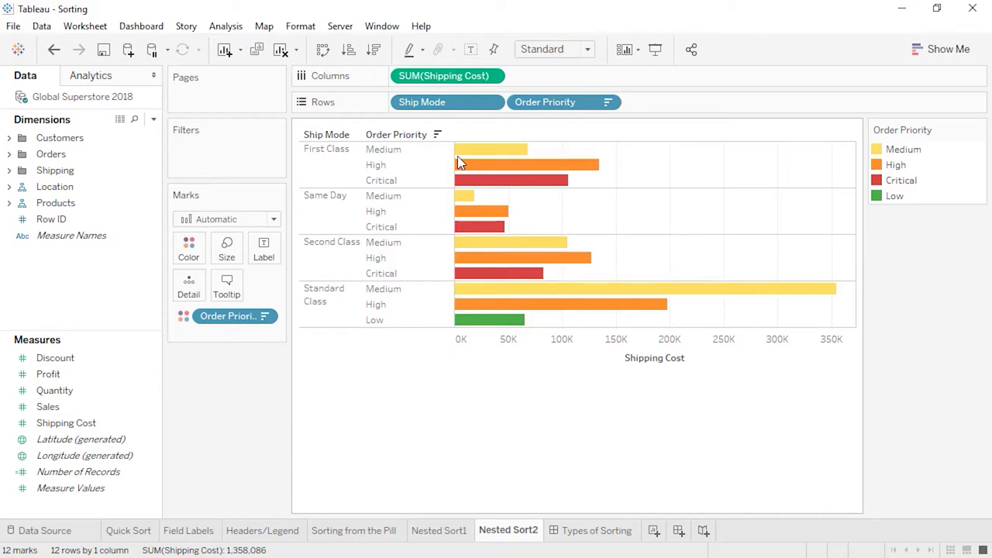
pyautogui.moveTo(470, 152)
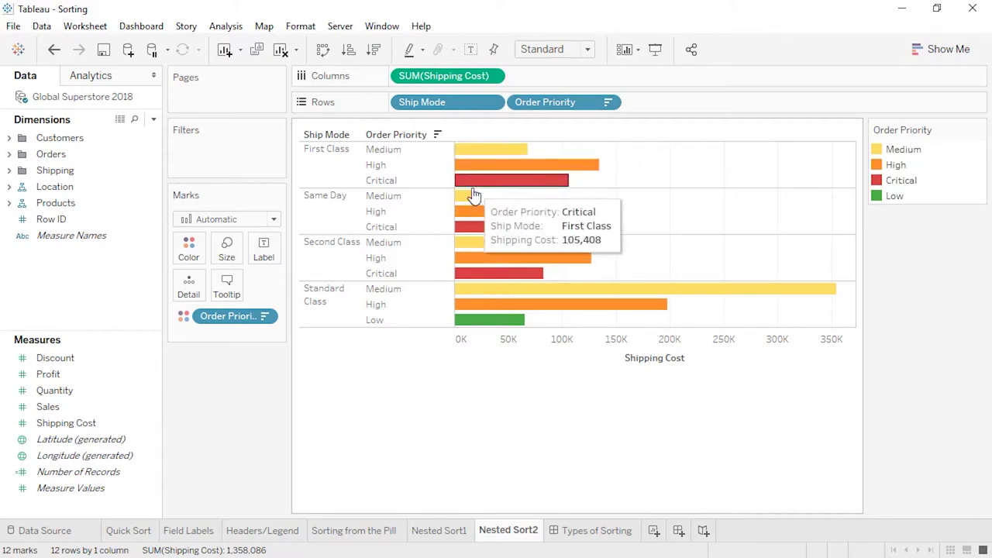
pyautogui.moveTo(470, 202)
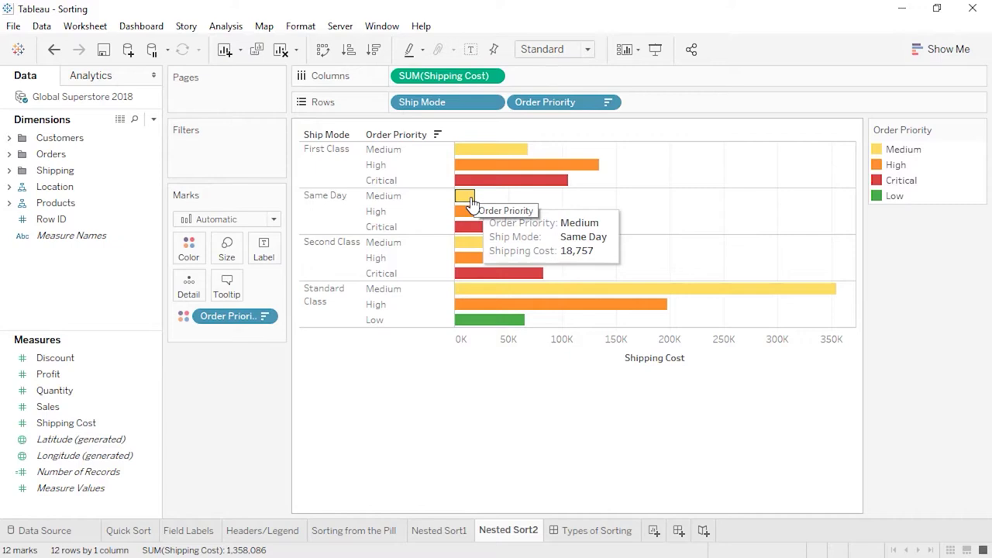
pyautogui.moveTo(477, 356)
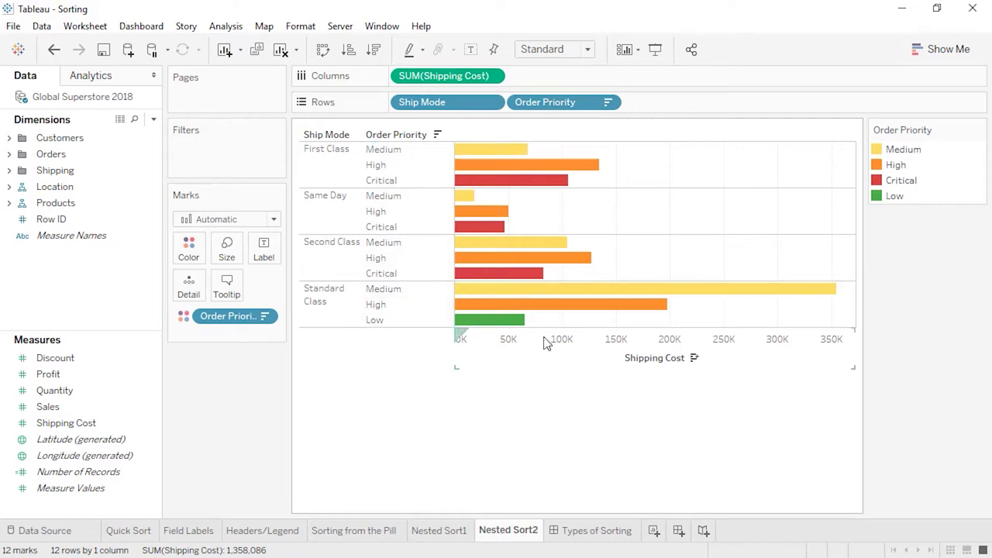
# - Apply a nested descending sort by Shipping Cost from the axis, so each ship mode orders its priorities independently
pyautogui.click(694, 358)
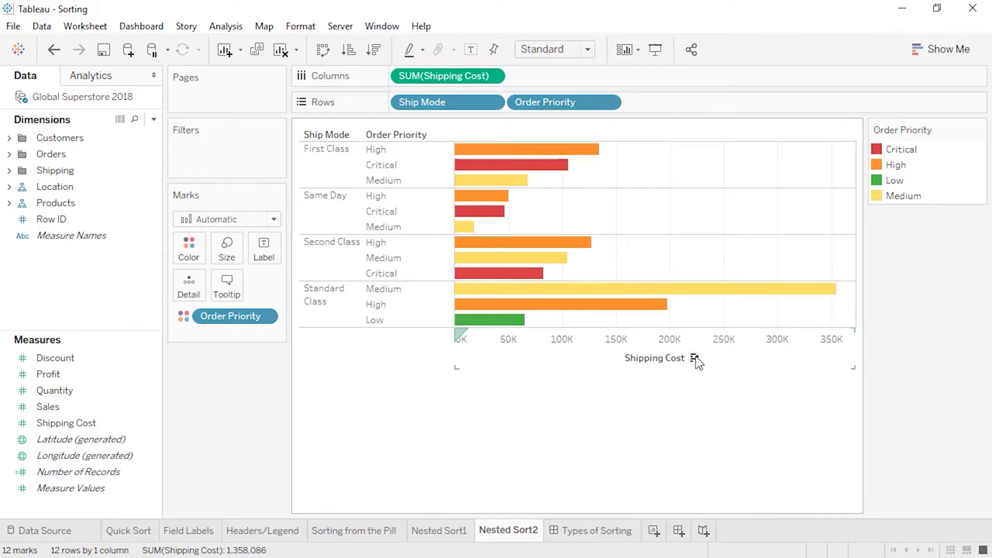
pyautogui.moveTo(595, 159)
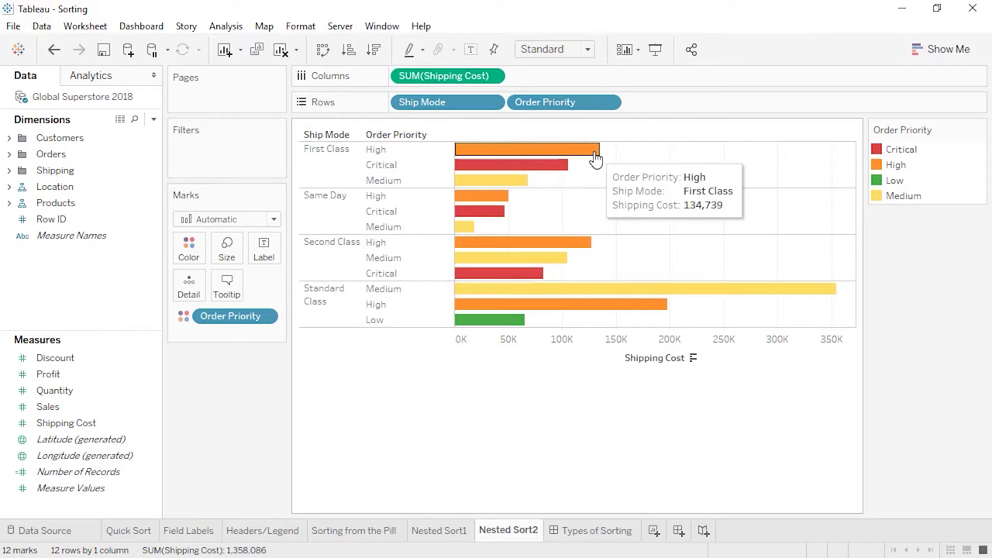
pyautogui.moveTo(702, 297)
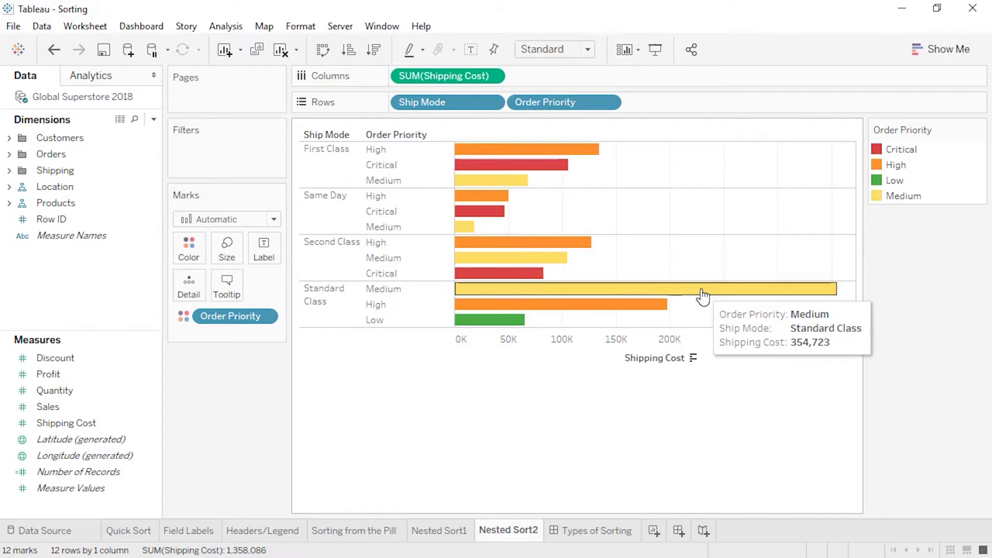
# - View the Types of Sorting dashboard in presentation mode to compare default, comparative, nested and manual sorts
pyautogui.click(606, 530)
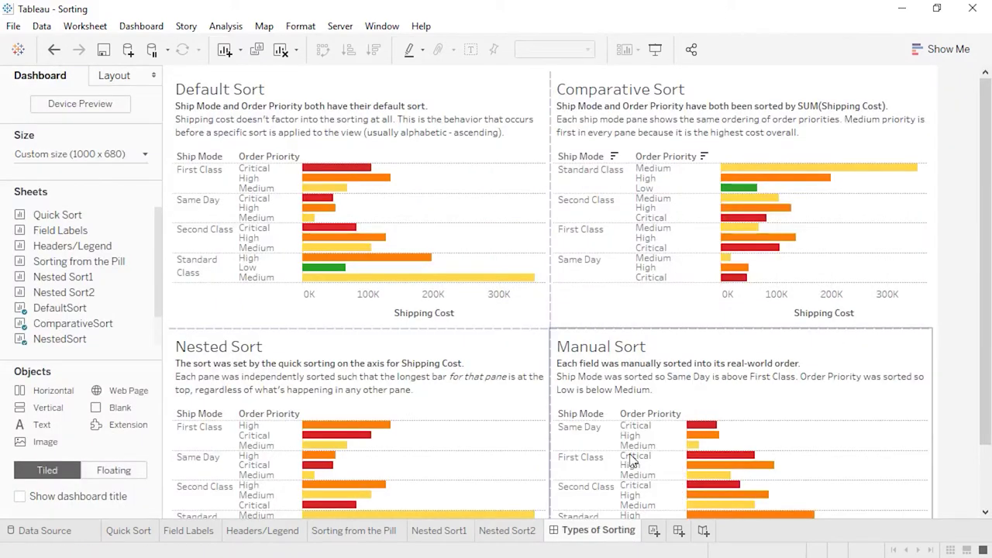
pyautogui.click(656, 49)
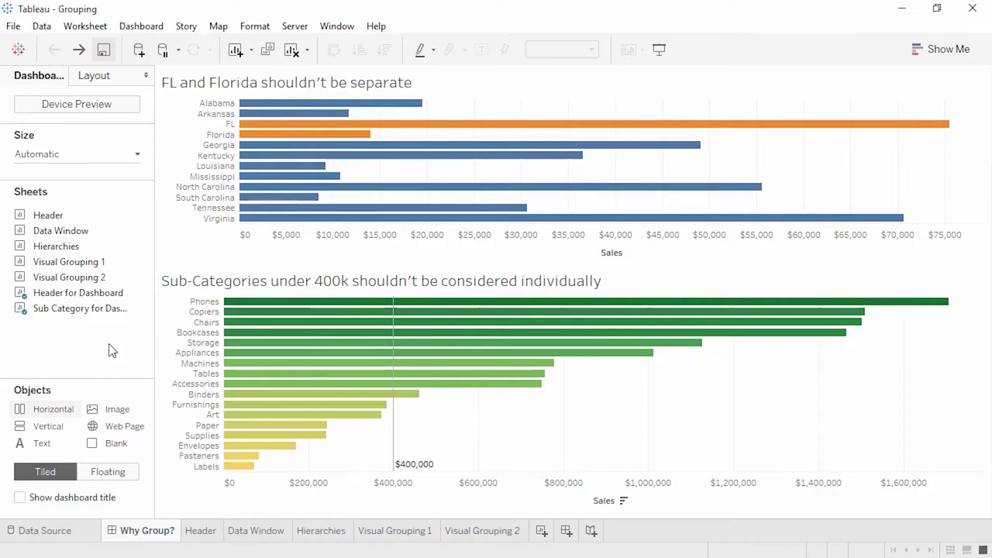
# - On the Header sheet of the Grouping workbook, group the FL and Florida state headers into one member
pyautogui.click(206, 543)
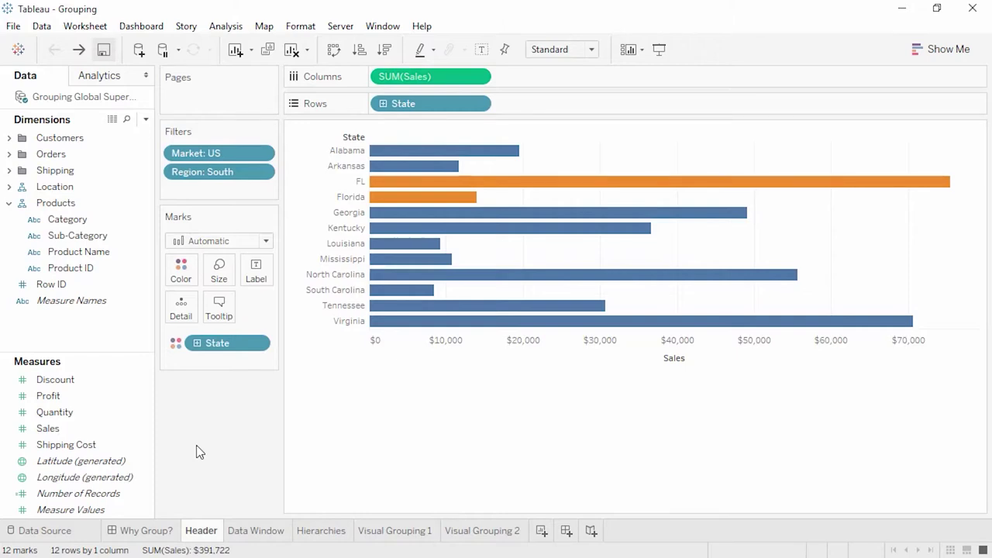
pyautogui.click(341, 186)
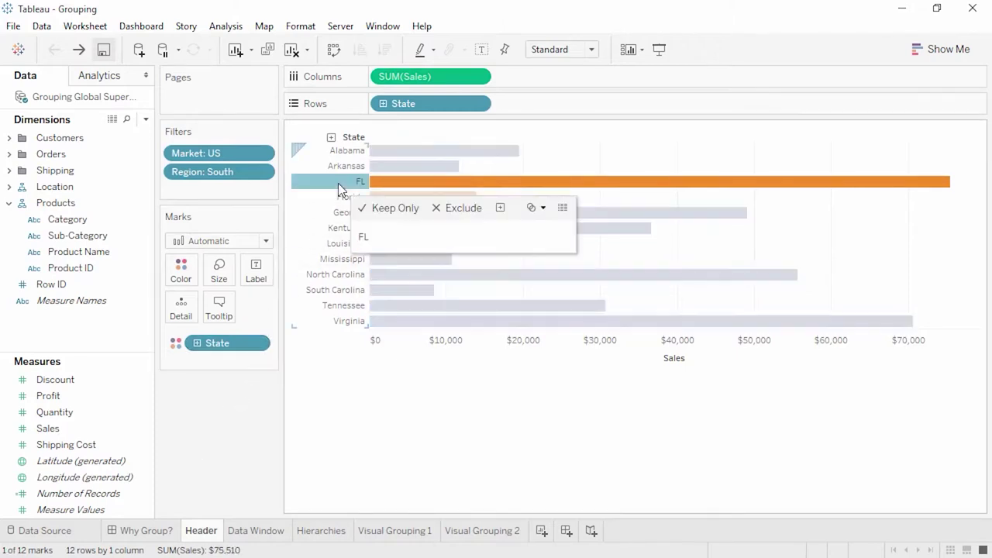
pyautogui.keyDown('ctrl'); pyautogui.click(339, 197); pyautogui.keyUp('ctrl')
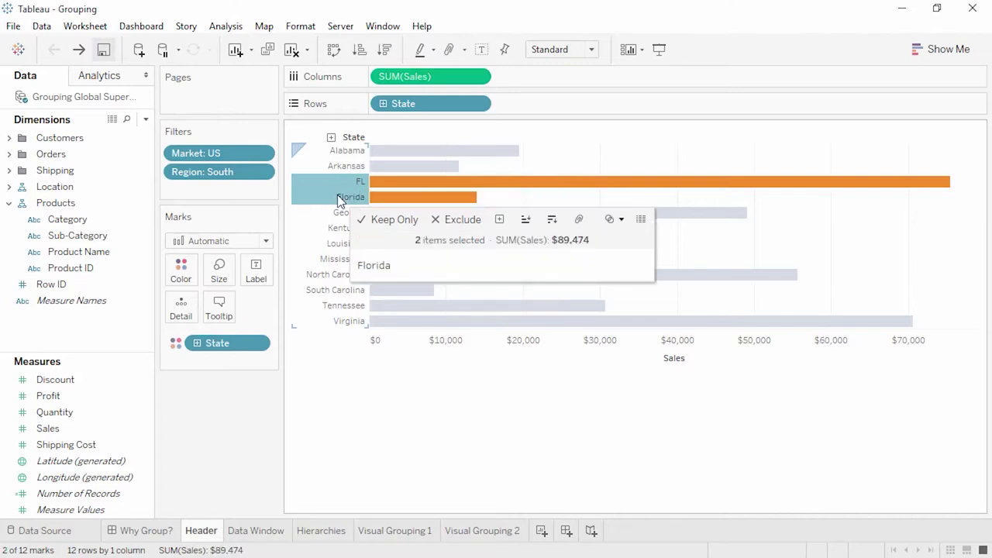
pyautogui.click(578, 220)
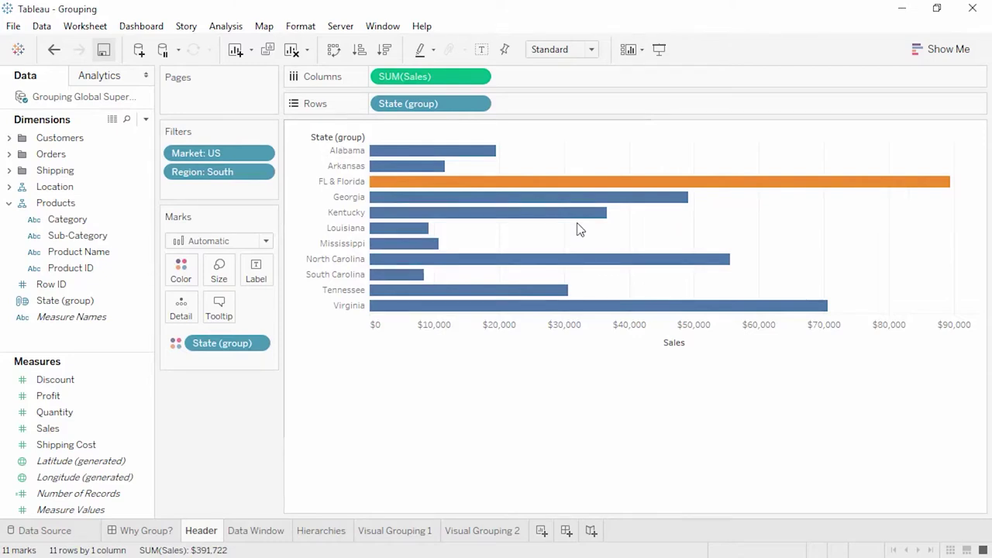
# - Change the alias of the FL & Florida group to Florida
pyautogui.rightClick(340, 182)
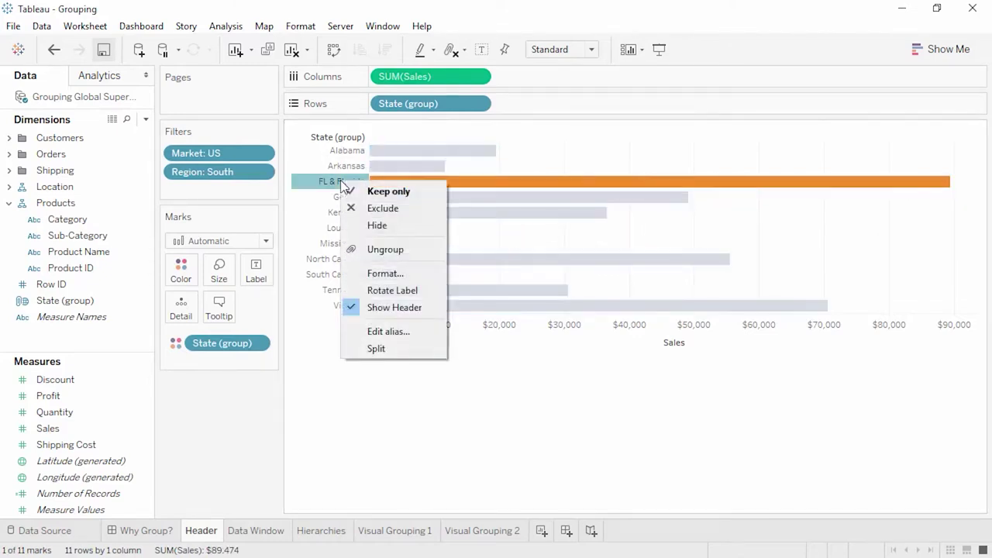
pyautogui.click(383, 331)
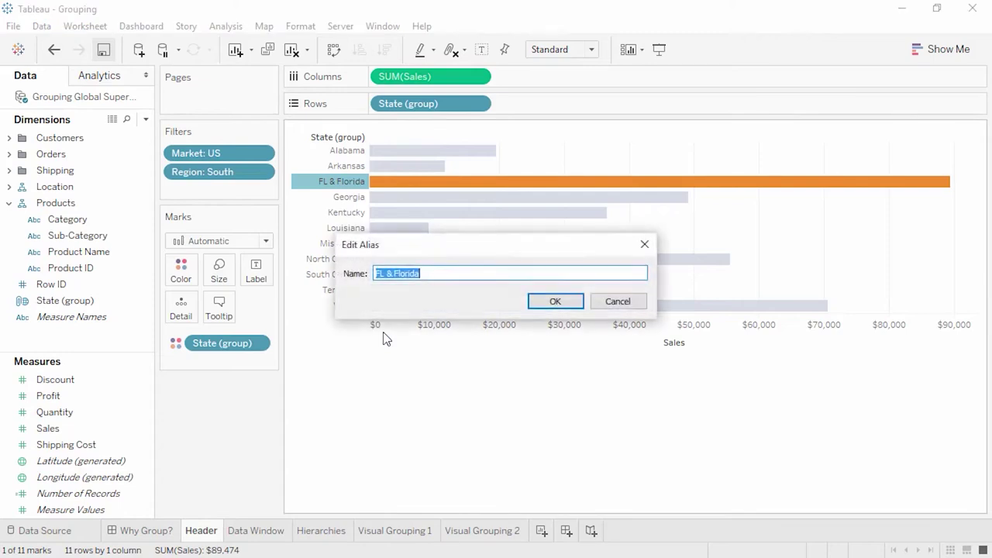
pyautogui.moveTo(395, 273); pyautogui.dragTo(364, 275)
pyautogui.press('BackSpace')
pyautogui.click(530, 301)
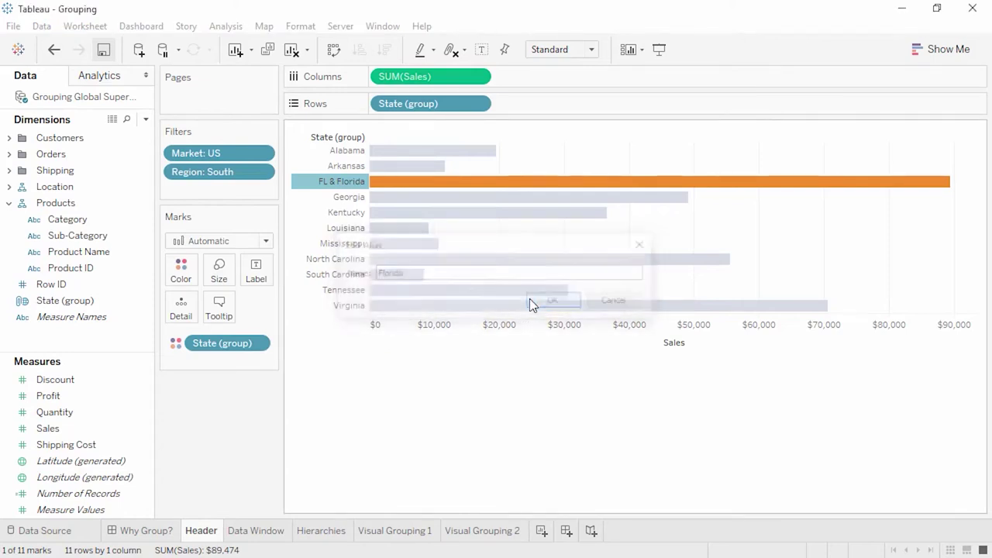
pyautogui.click(304, 386)
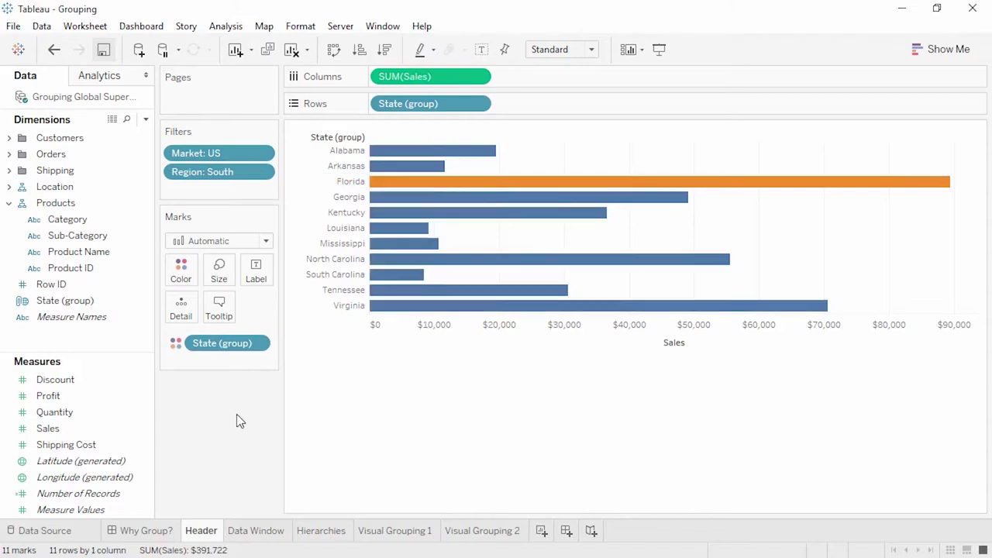
# - On the Data Window sheet, create a Sub-Category group named Small Office Supplies from Envelopes, Fasteners, Labels, Paper and Supplies
pyautogui.click(256, 532)
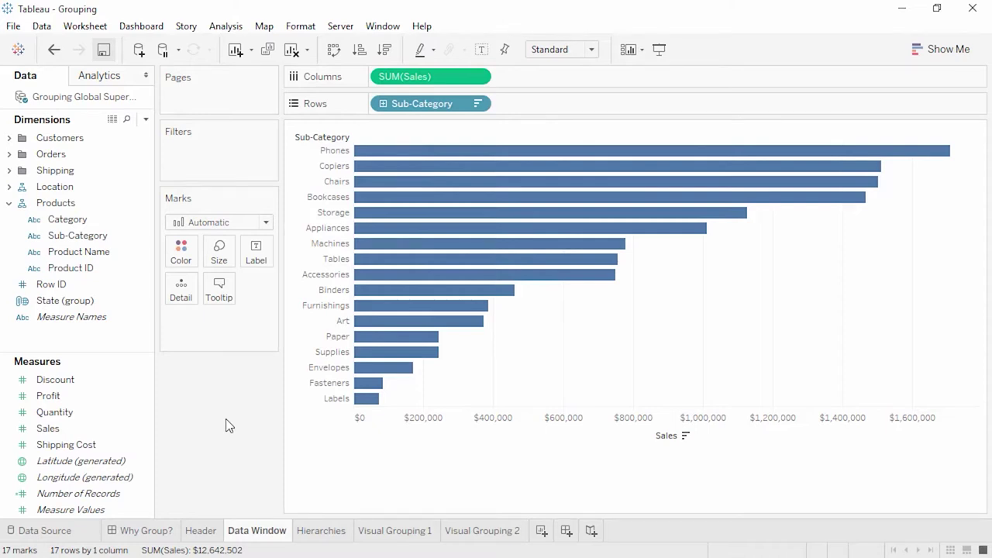
pyautogui.rightClick(90, 241)
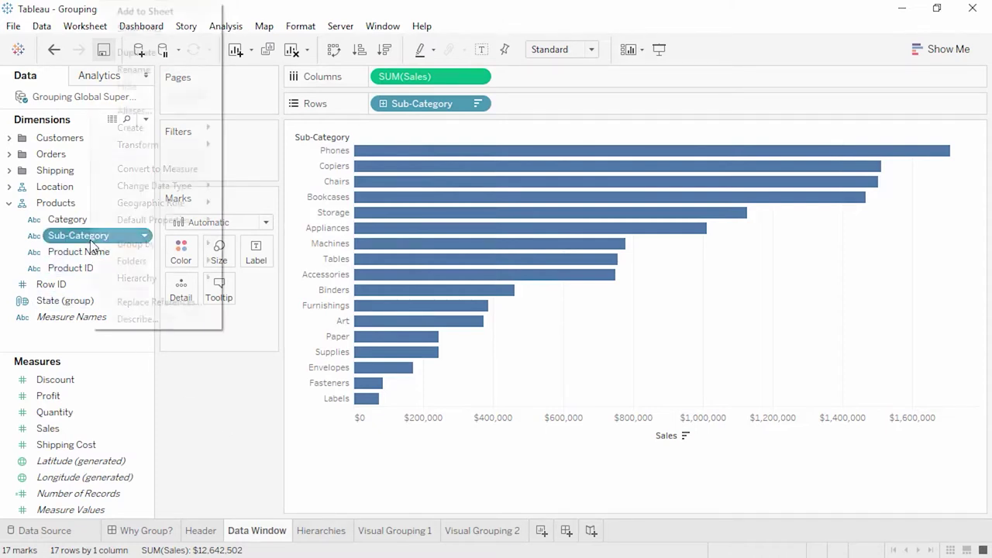
pyautogui.moveTo(150, 132)
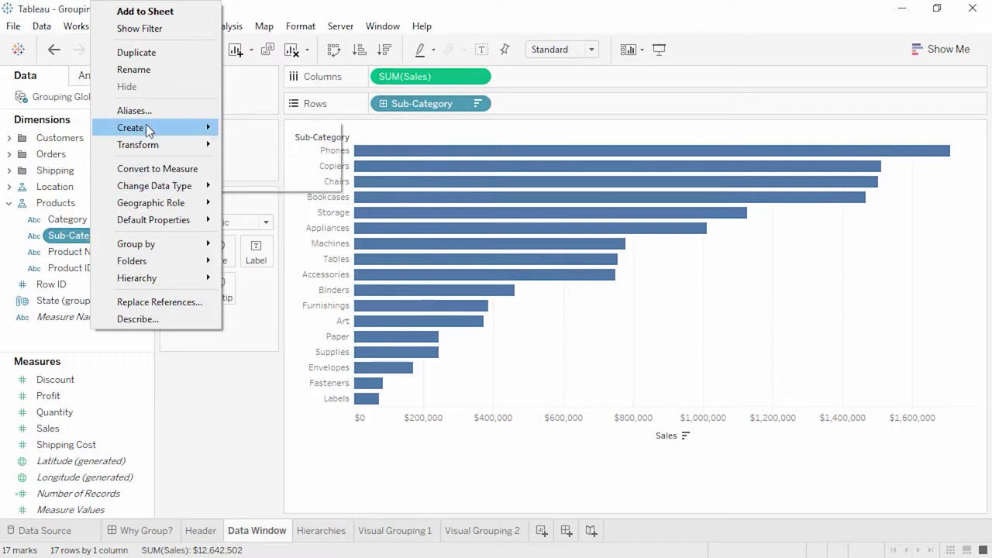
pyautogui.click(282, 144)
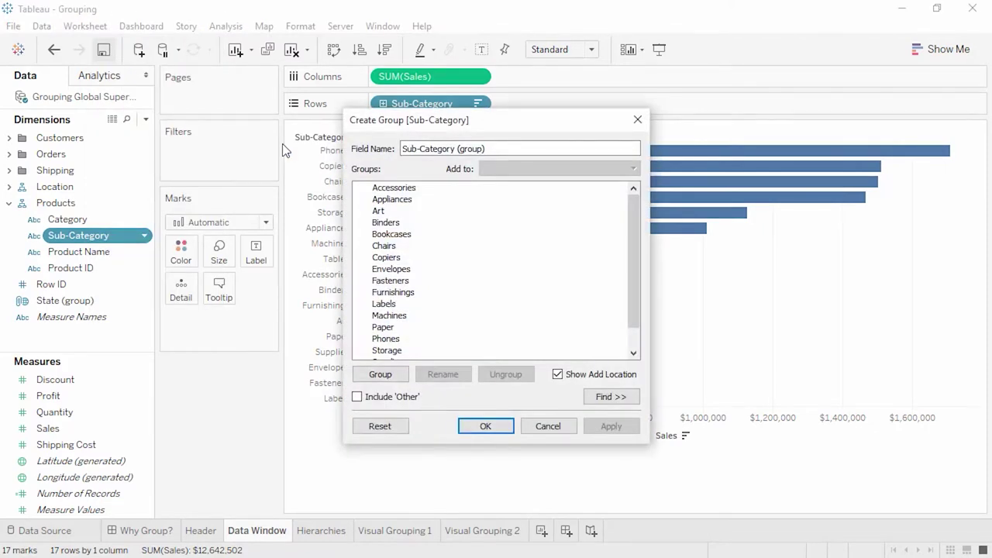
pyautogui.keyDown('ctrl'); pyautogui.click(400, 281); pyautogui.keyUp('ctrl')
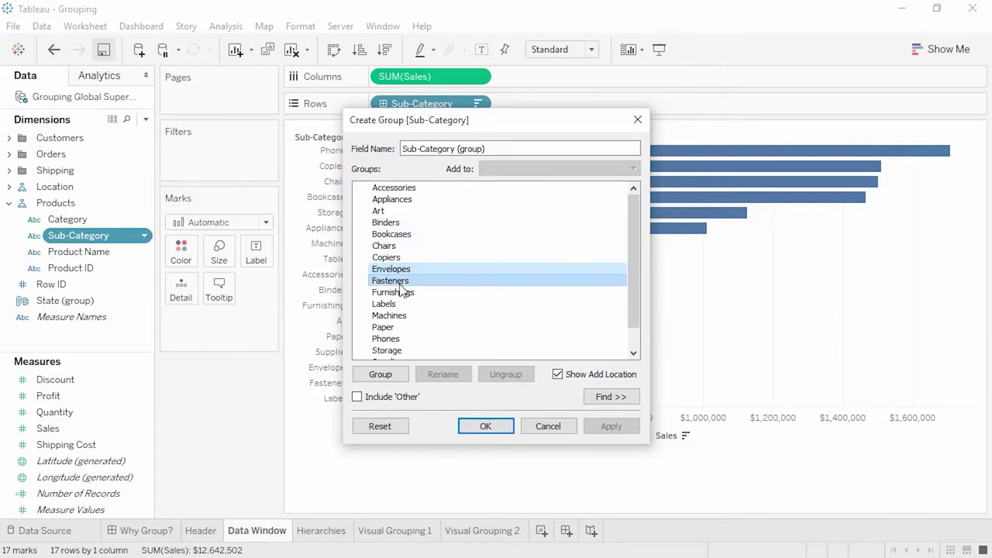
pyautogui.keyDown('ctrl'); pyautogui.click(399, 305); pyautogui.keyUp('ctrl')
pyautogui.keyDown('ctrl'); pyautogui.click(399, 326); pyautogui.keyUp('ctrl')
pyautogui.scroll(-1, 401, 335)
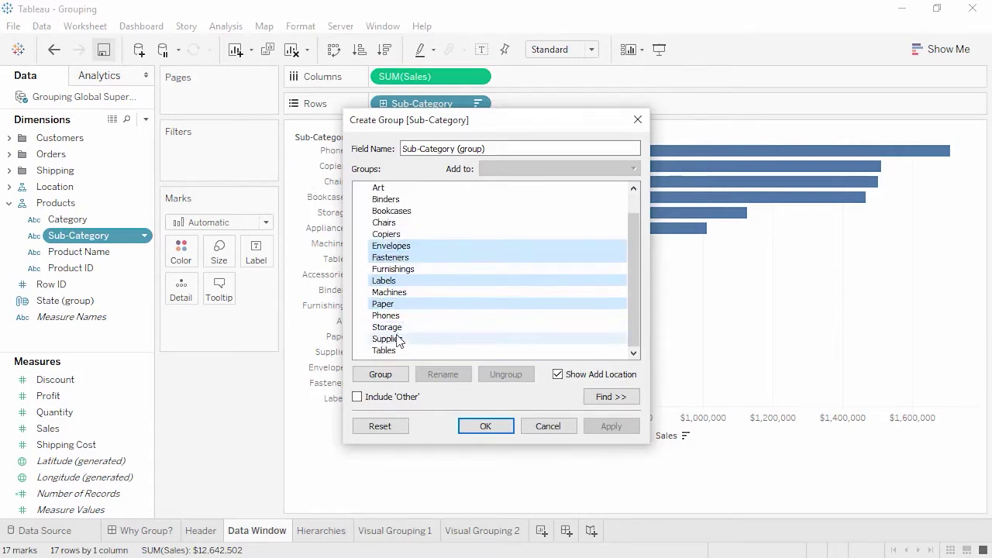
pyautogui.keyDown('ctrl'); pyautogui.click(398, 339); pyautogui.keyUp('ctrl')
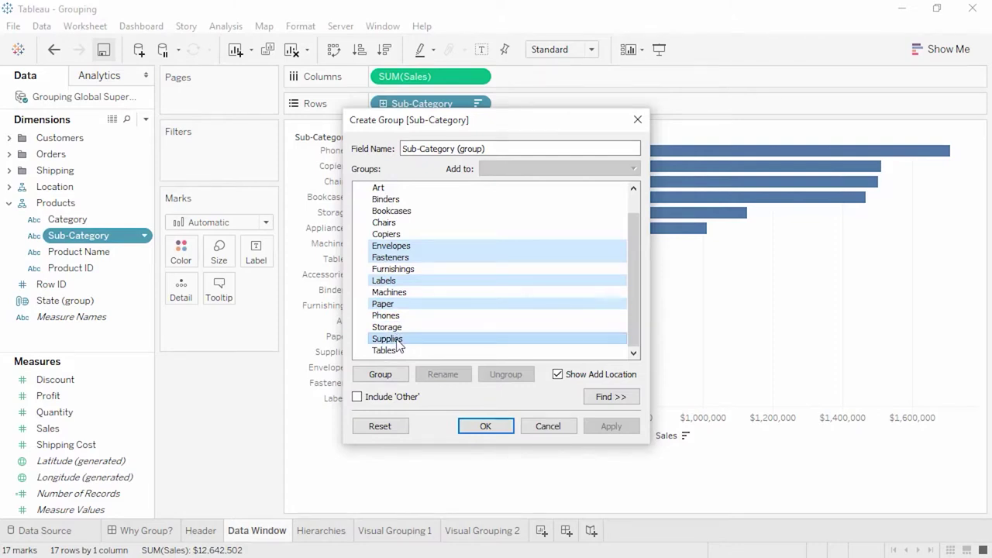
pyautogui.click(377, 375)
pyautogui.write('S')
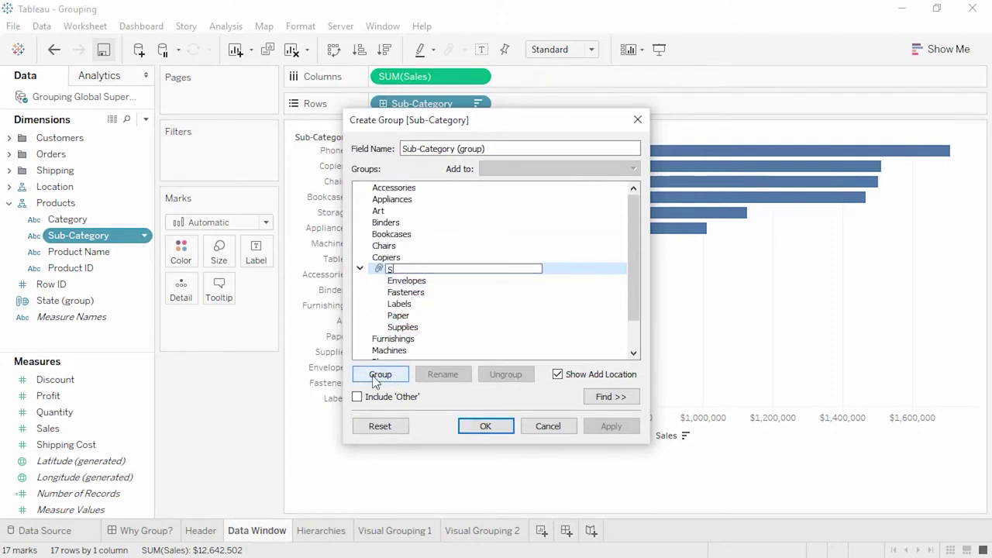
pyautogui.write('mall Office Supplies')
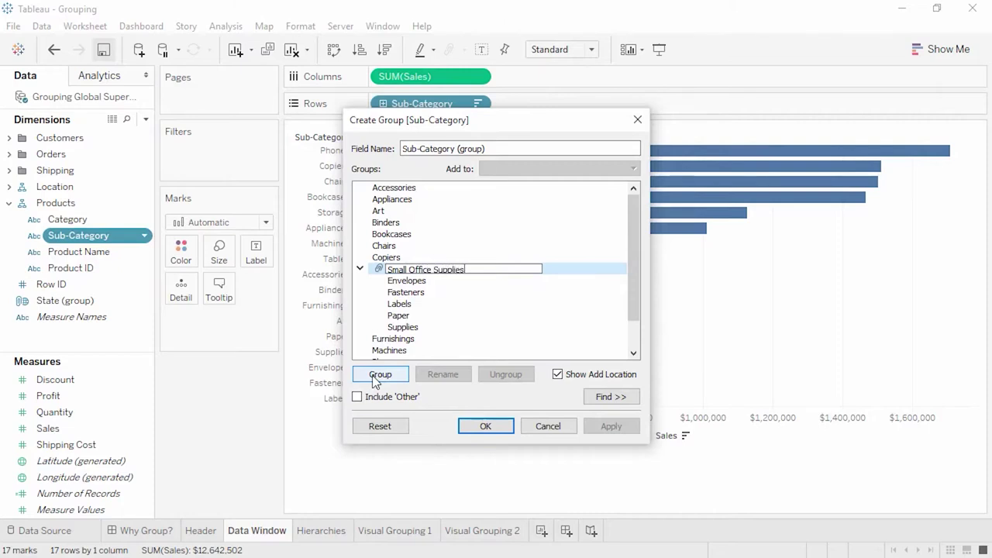
pyautogui.click(469, 338)
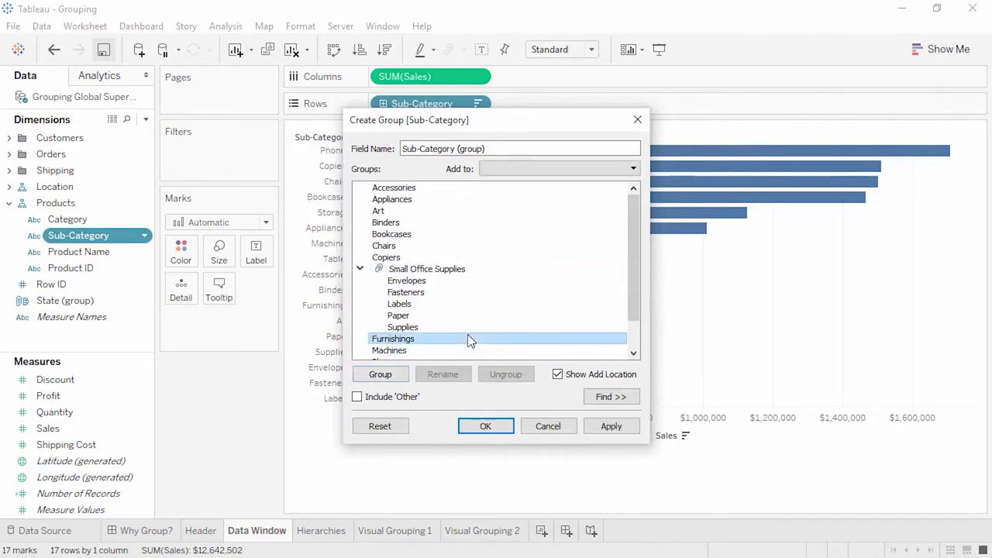
# - Add Art to the Small Office Supplies group, check the member search options, and save the group field
pyautogui.click(471, 211)
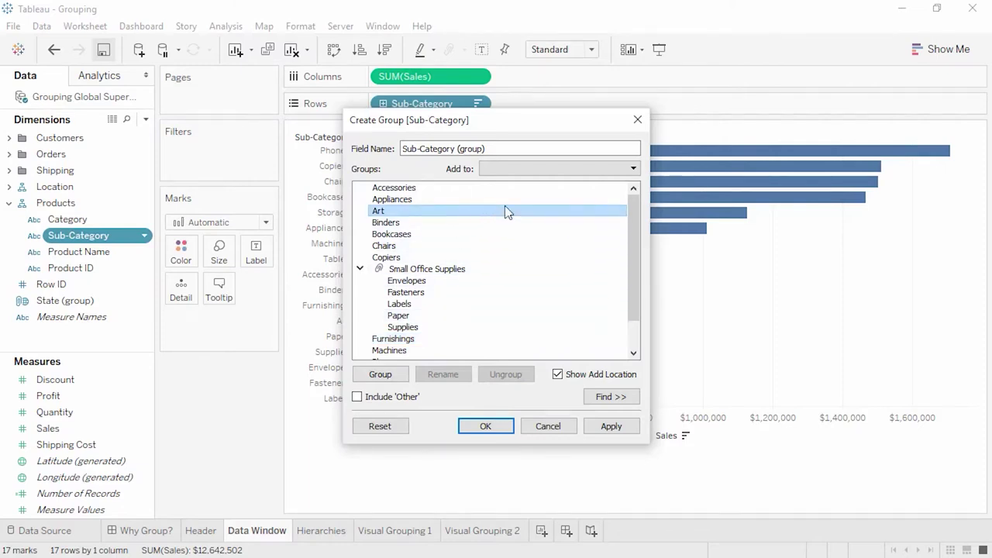
pyautogui.click(544, 168)
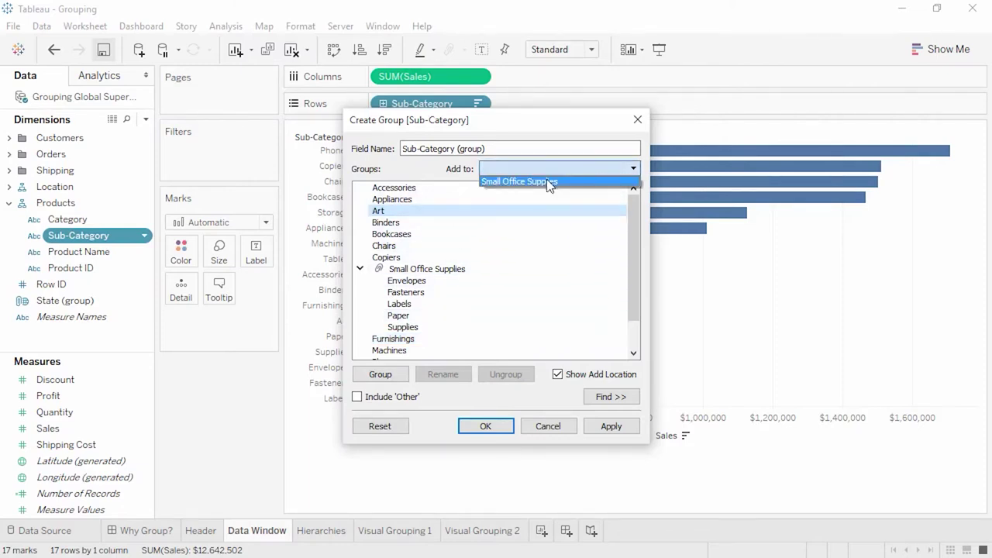
pyautogui.click(548, 183)
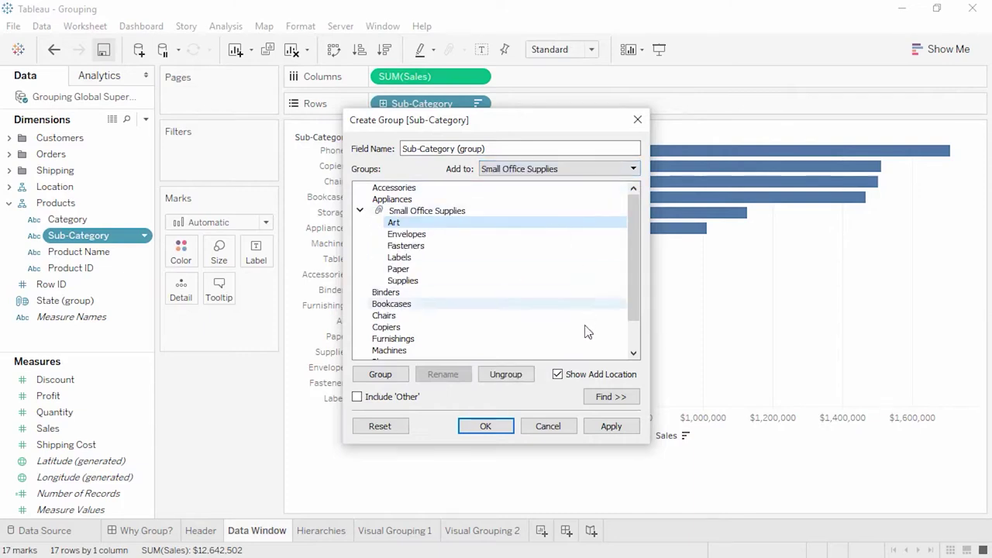
pyautogui.click(601, 397)
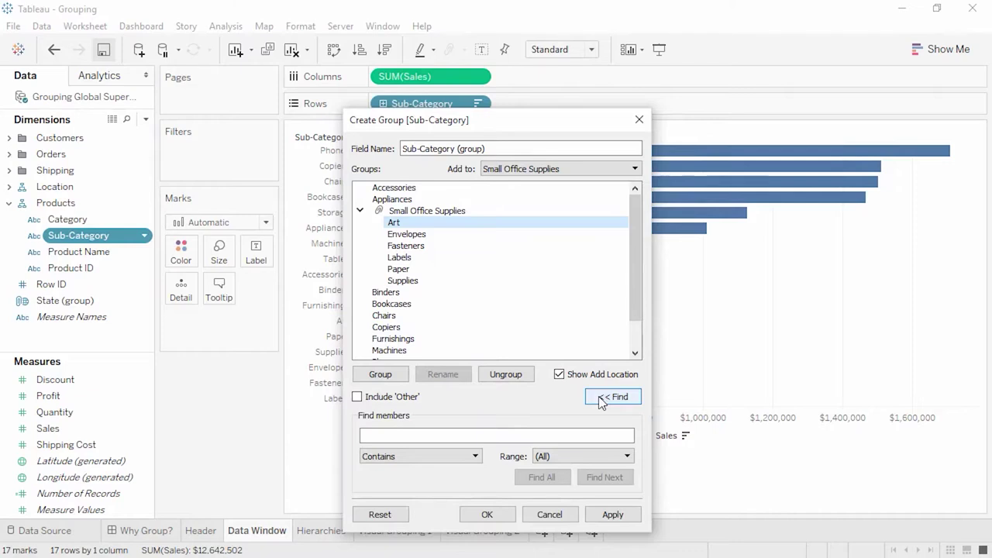
pyautogui.click(601, 399)
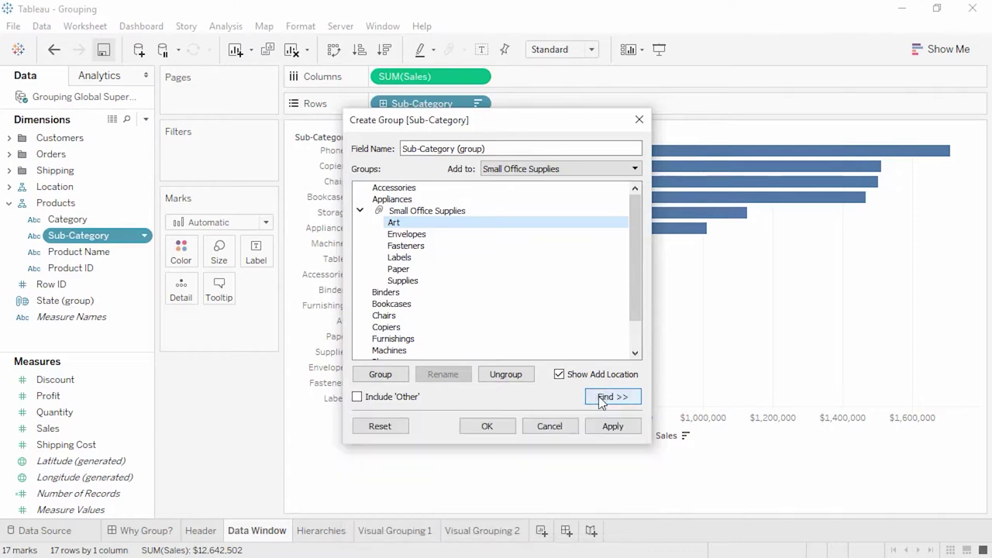
pyautogui.click(502, 425)
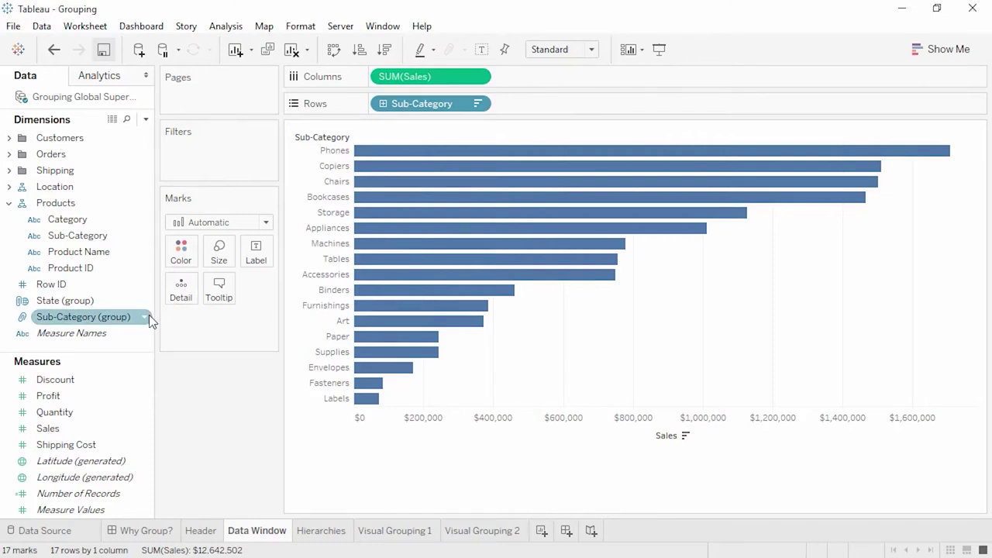
# - Replace Sub-Category on Rows with Sub-Category (group) and sort the bars by Sales in descending order
pyautogui.moveTo(109, 324); pyautogui.dragTo(442, 103)
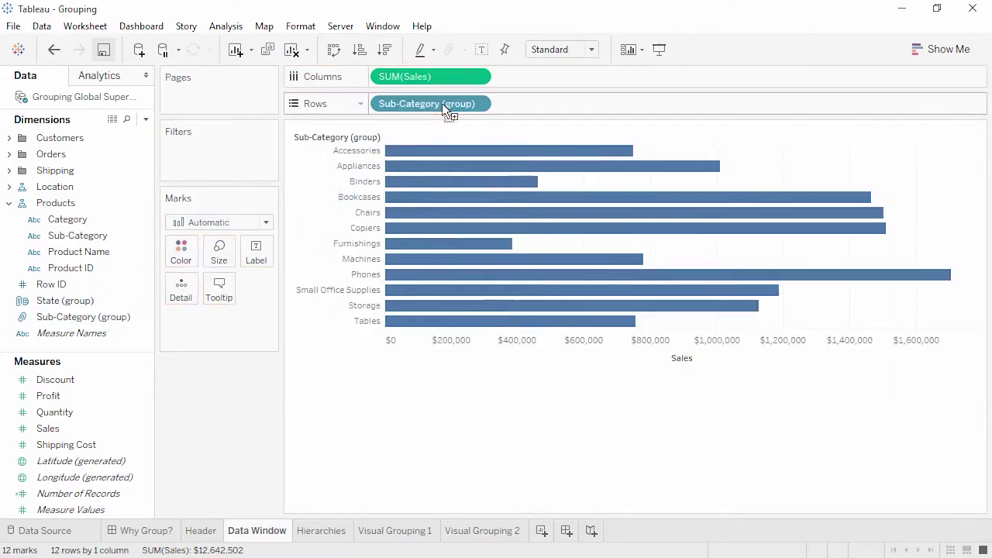
pyautogui.click(385, 50)
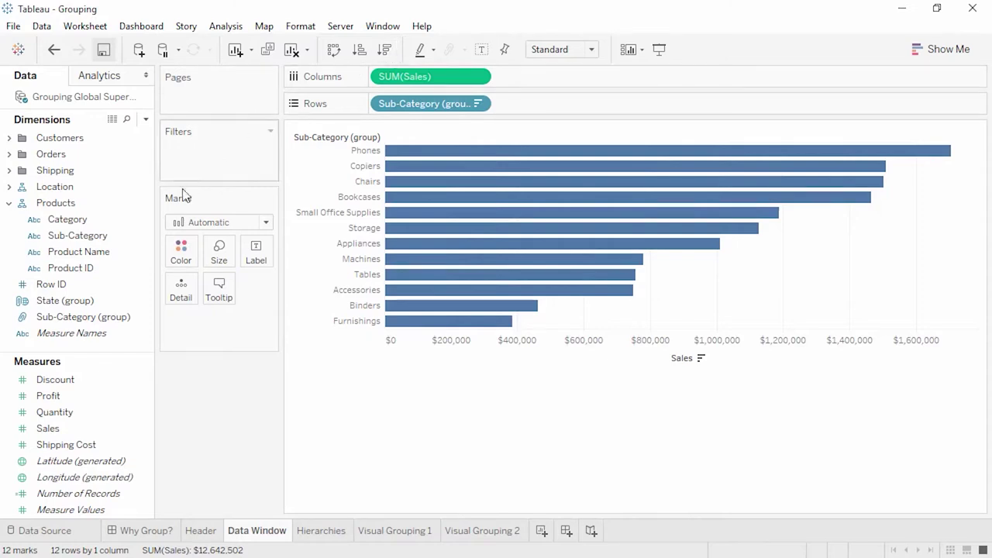
# - Open the Sub-Category (group) definition for editing and close it without changes
pyautogui.click(113, 320)
pyautogui.rightClick(113, 320)
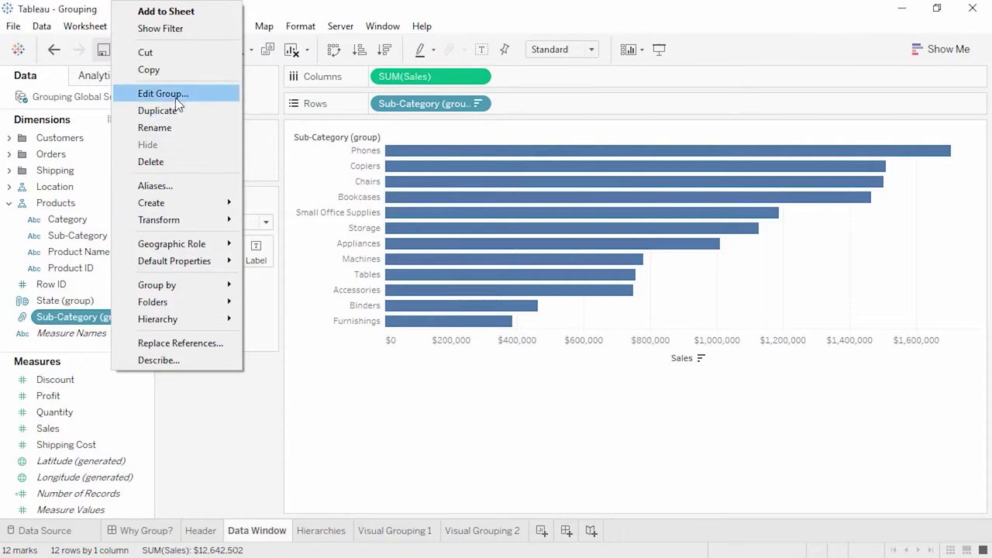
pyautogui.click(177, 104)
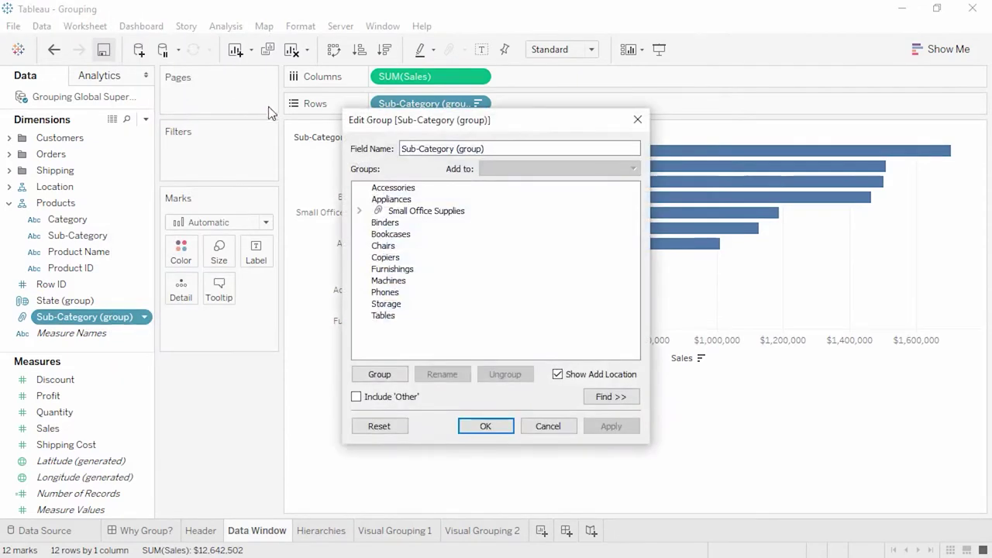
pyautogui.click(637, 121)
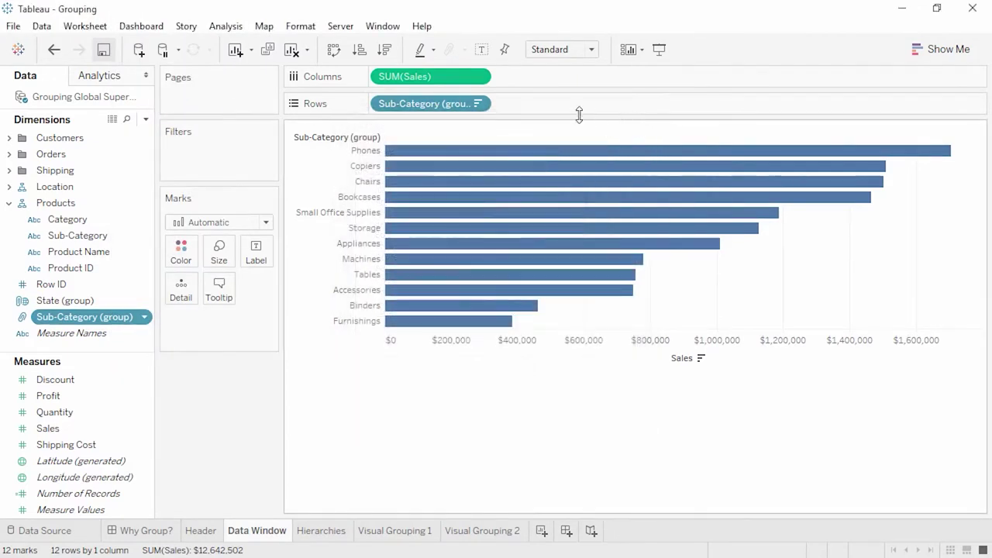
# - Try combining all ungrouped sub-categories into Other, and undo the change
pyautogui.rightClick(447, 107)
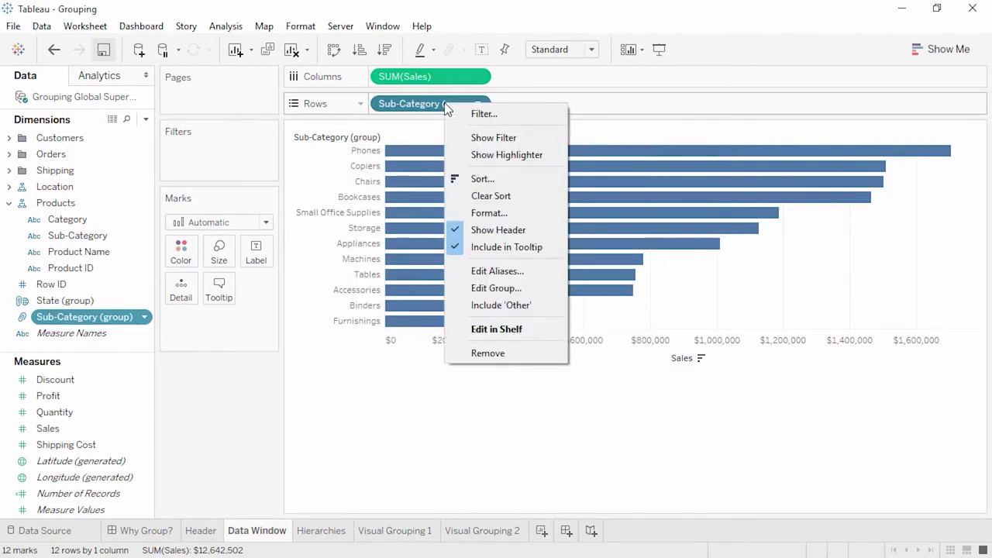
pyautogui.click(489, 307)
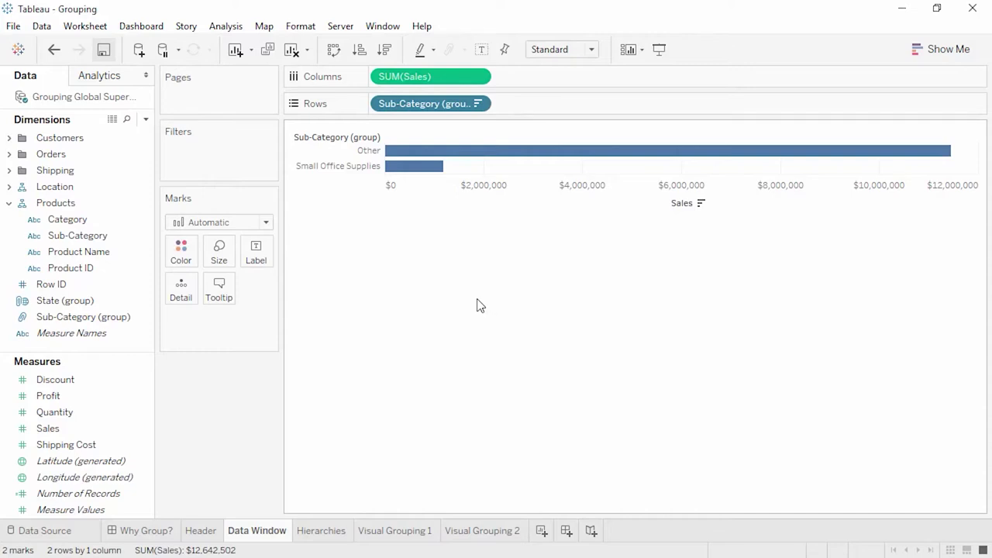
pyautogui.click(54, 50)
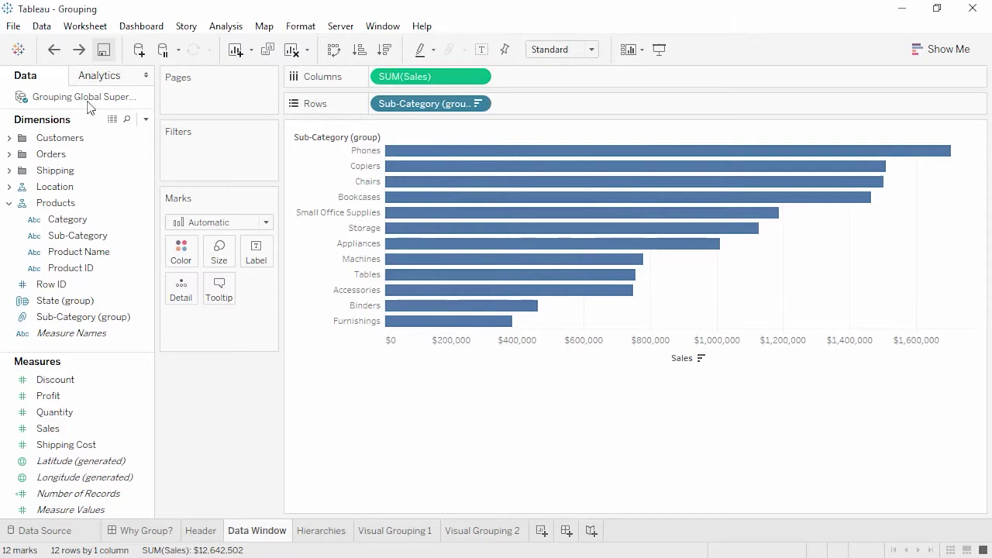
# - On the Hierarchies sheet, replace Sub-Category with Sub-Category (group) in the Products hierarchy
pyautogui.click(321, 532)
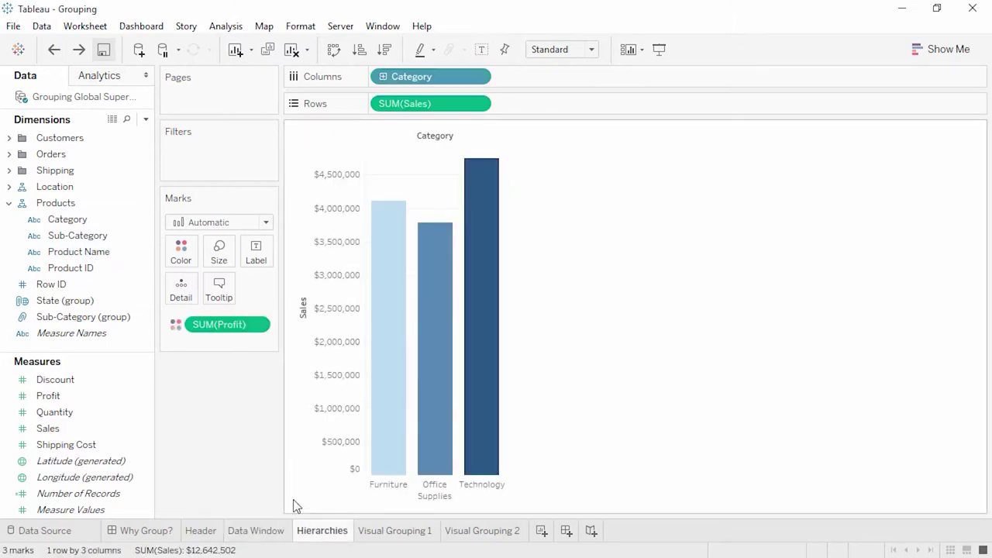
pyautogui.click(132, 300)
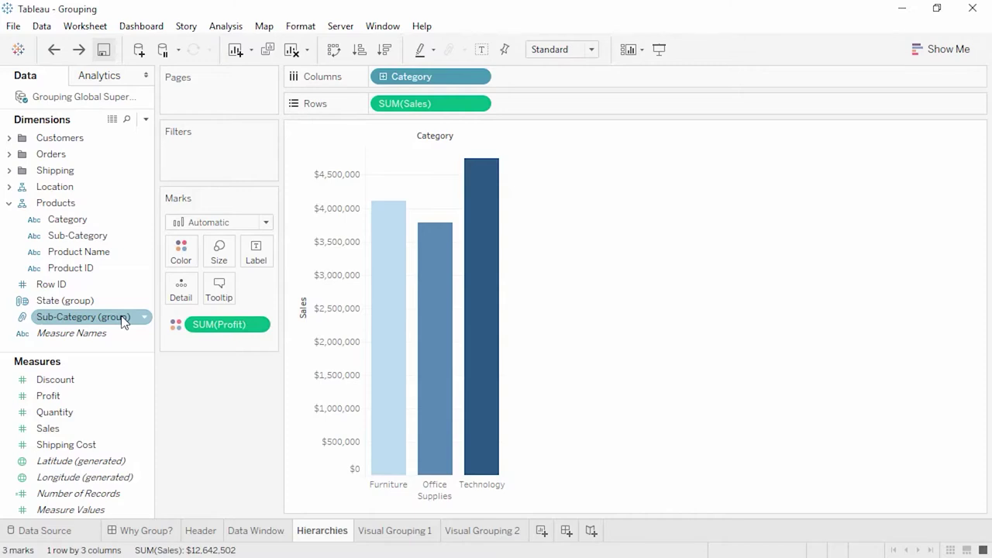
pyautogui.moveTo(122, 322)
pyautogui.mouseDown()
pyautogui.moveTo(133, 235)
pyautogui.moveTo(97, 259)
pyautogui.moveTo(86, 297)
pyautogui.moveTo(114, 316)
pyautogui.moveTo(113, 328)
pyautogui.mouseUp()
# - Drill down from Category to the grouped sub-categories and roll the chart back up to Category
pyautogui.click(383, 76)
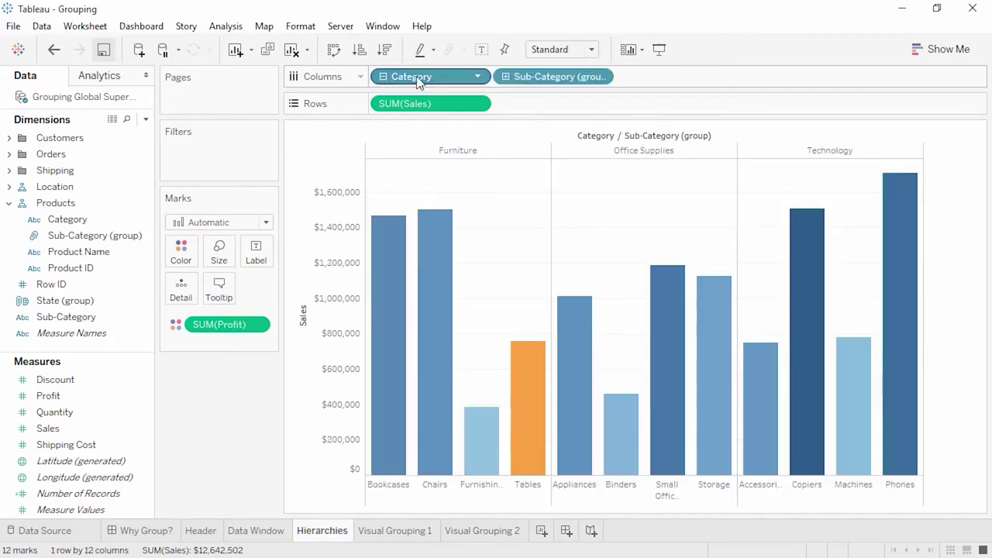
pyautogui.click(506, 77)
pyautogui.click(506, 77)
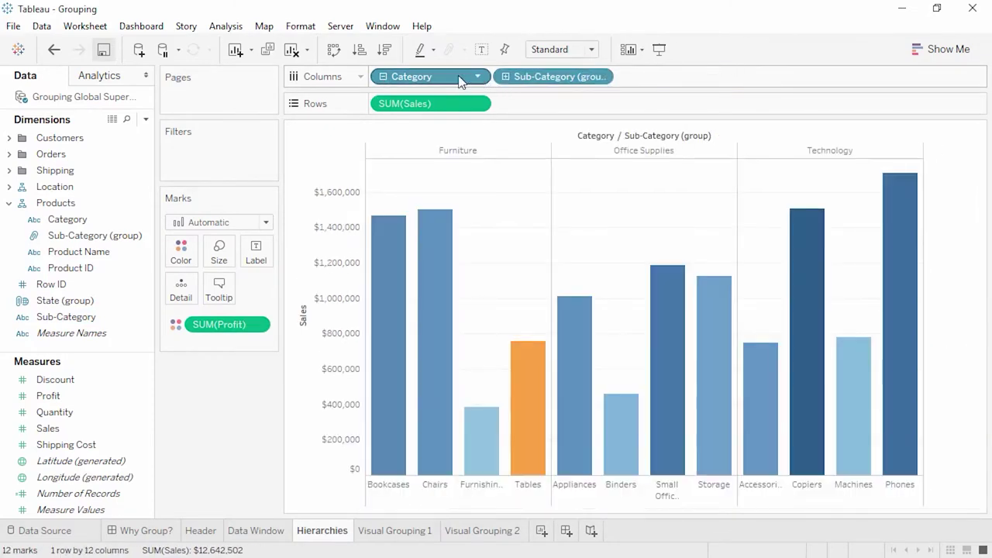
pyautogui.click(383, 77)
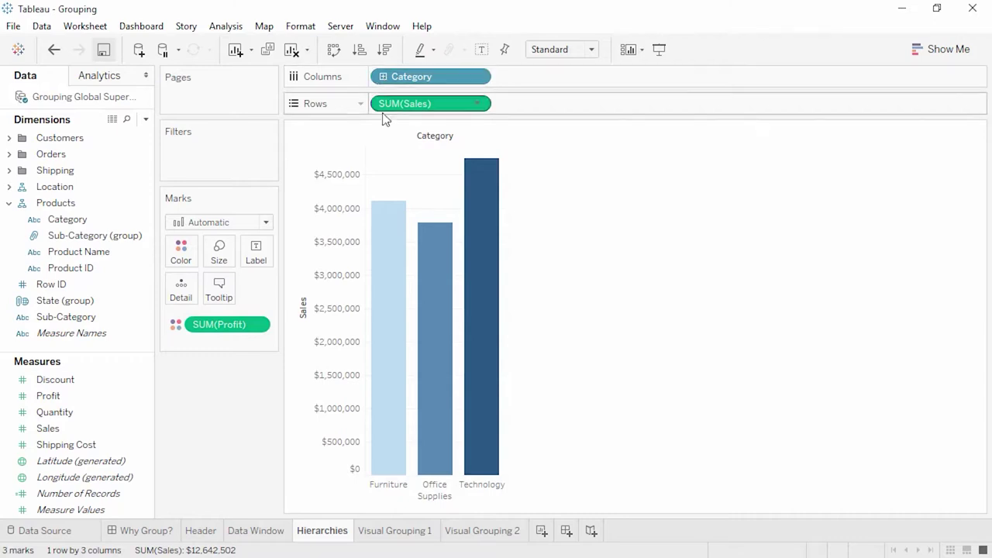
# - On the Visual Grouping 1 sheet, group the three negative-profit marks with shipping costs above $500 by Order ID
pyautogui.click(391, 534)
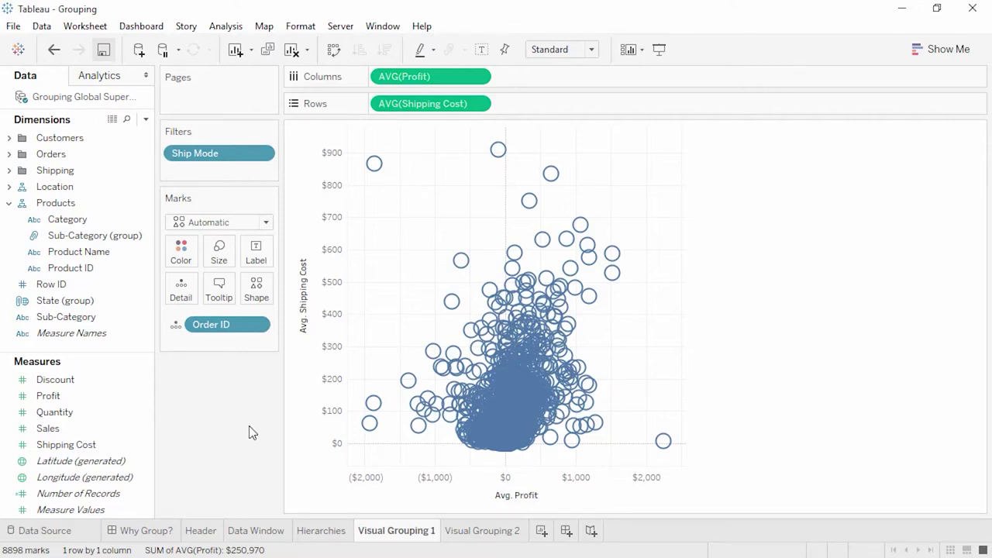
pyautogui.hotkey('ctrl', 'z')
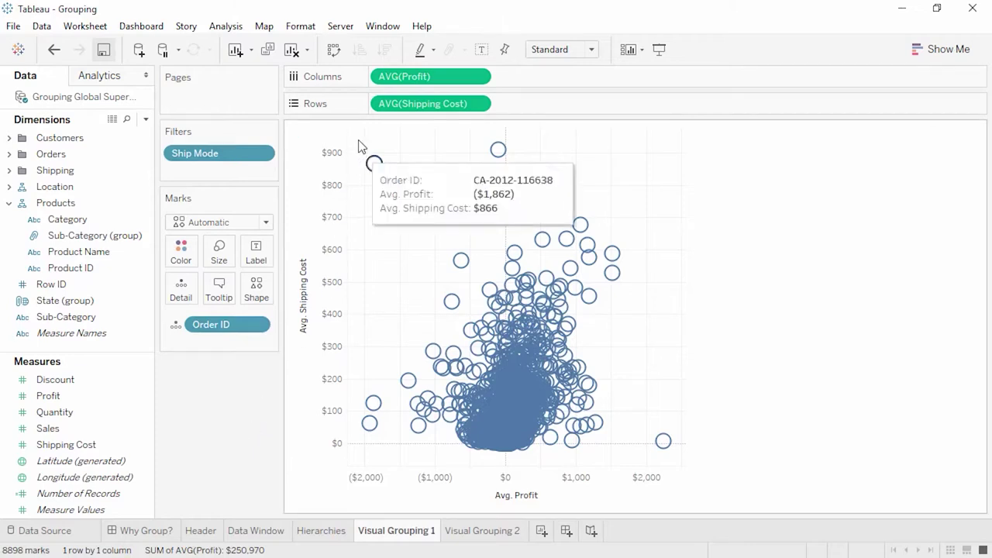
pyautogui.moveTo(354, 134); pyautogui.dragTo(498, 273)
pyautogui.click(448, 53)
pyautogui.click(469, 70)
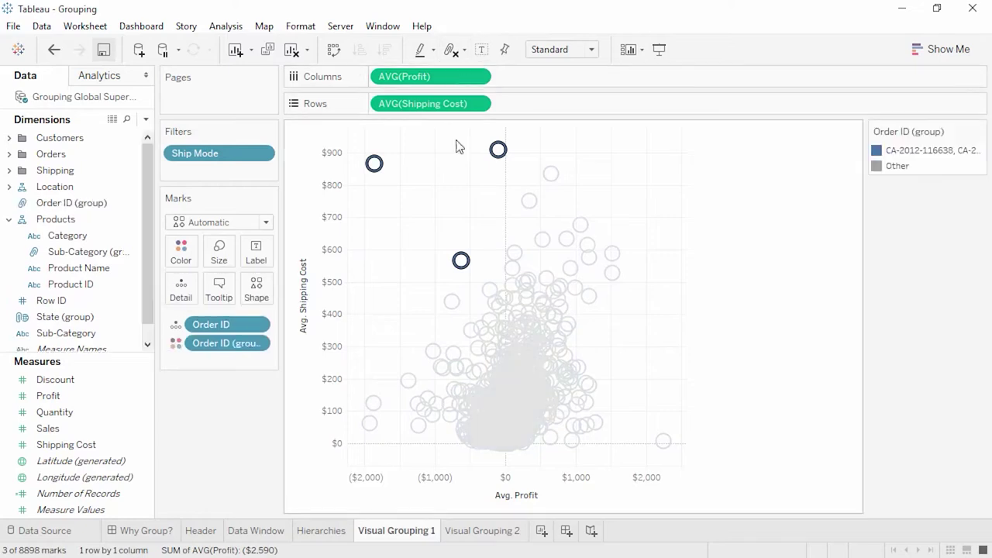
pyautogui.click(458, 171)
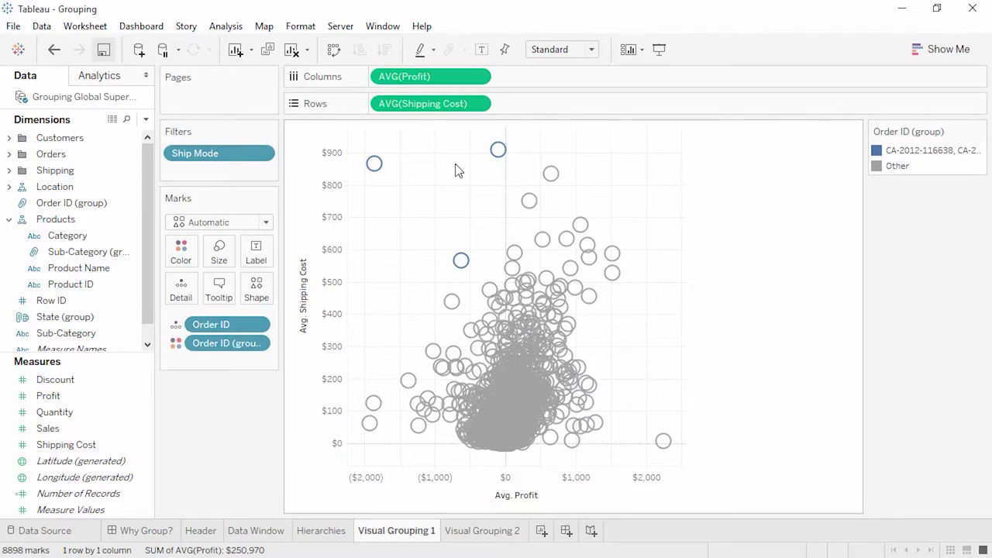
# - On the Visual Grouping 2 sheet, group the six Critical marks with the highest shipping costs by Ship Mode, and undo the grouping
pyautogui.click(455, 535)
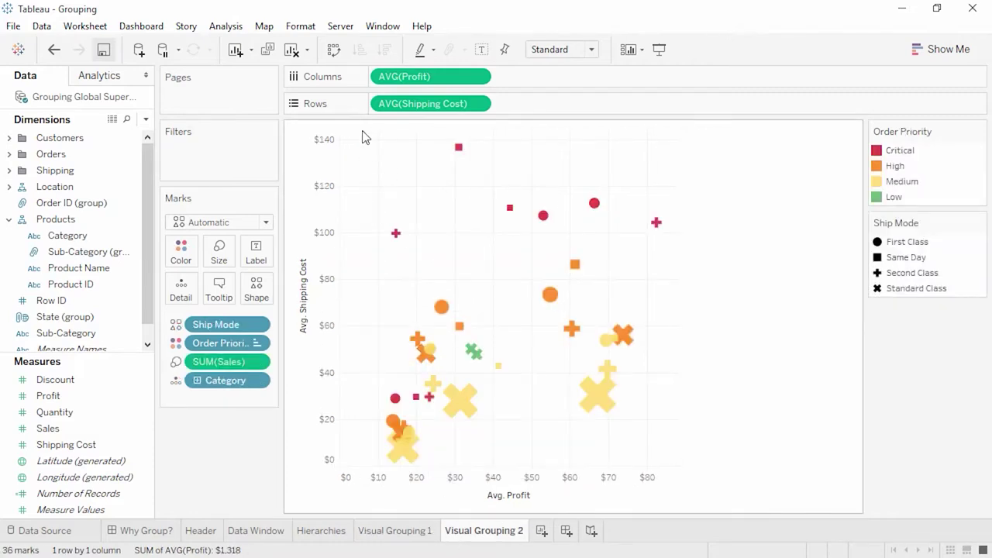
pyautogui.moveTo(362, 134); pyautogui.dragTo(698, 247)
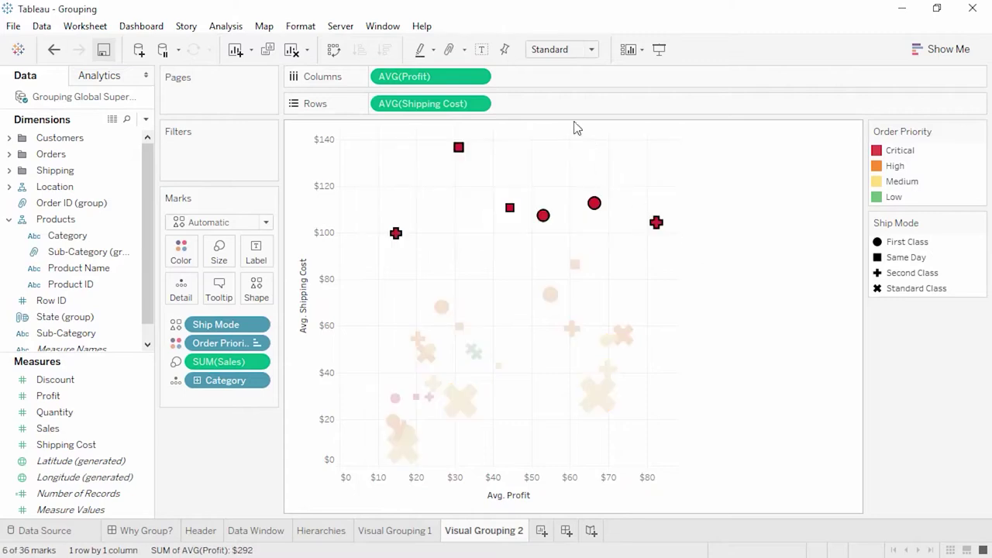
pyautogui.moveTo(454, 52)
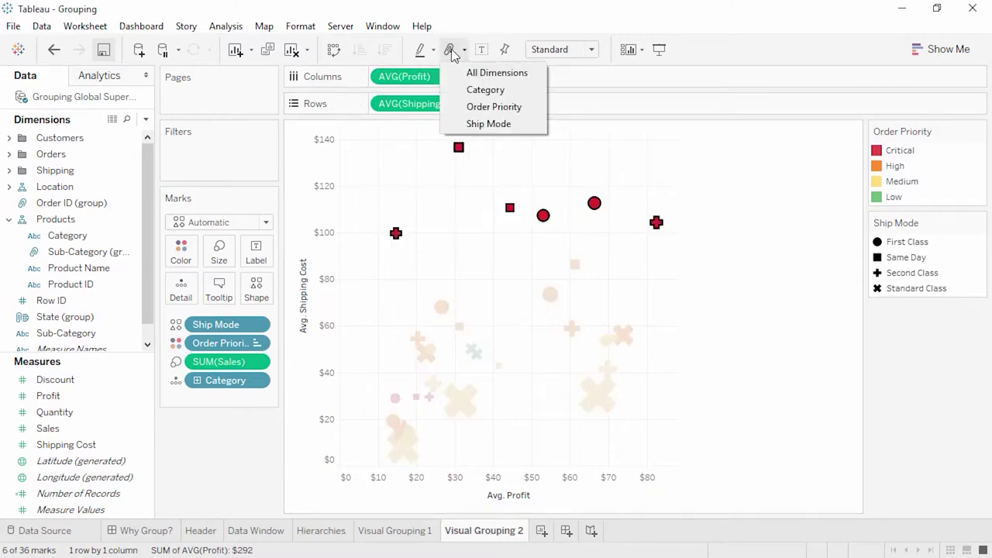
pyautogui.click(473, 124)
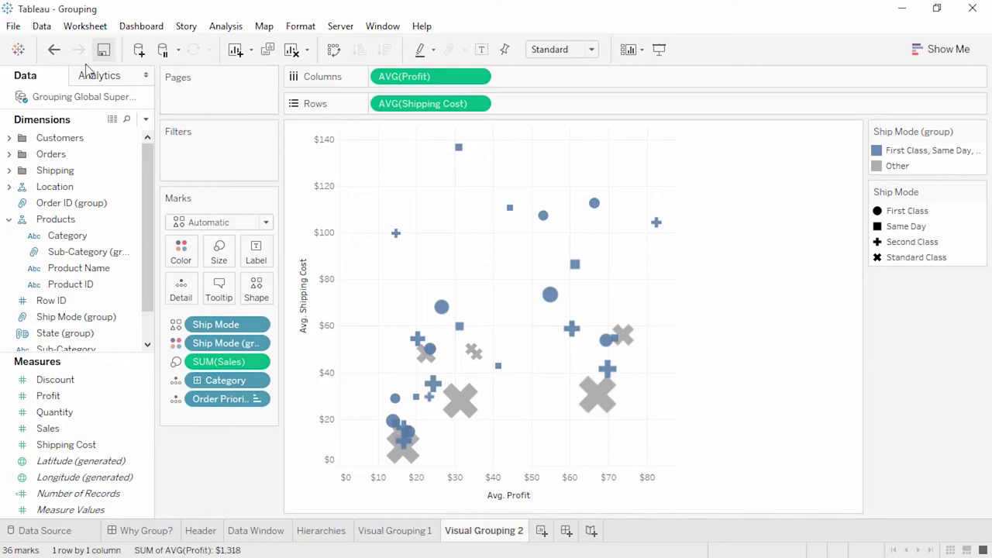
pyautogui.click(55, 50)
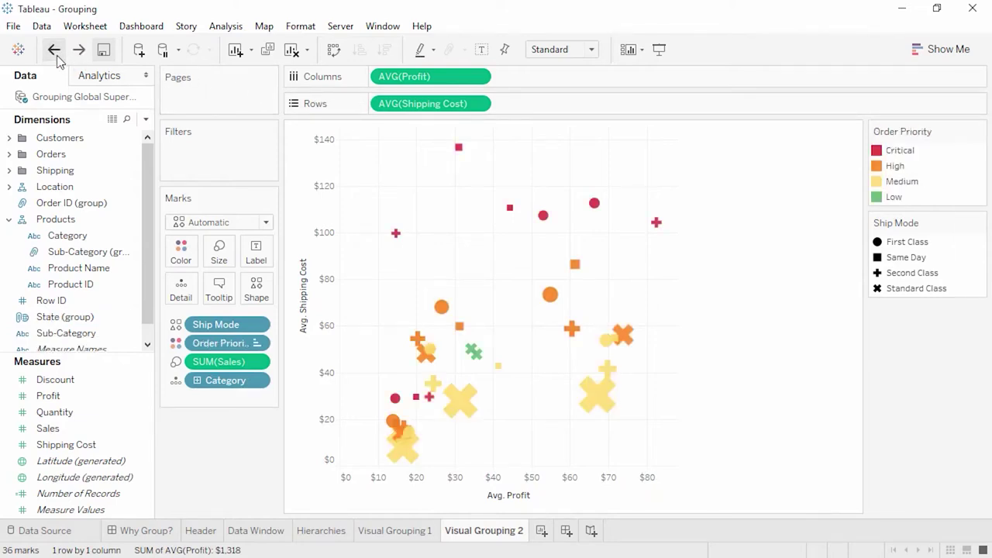
# - On the Visual Grouping 2 sheet, group the six Critical marks with the highest shipping costs by All Dimensions
pyautogui.moveTo(374, 137); pyautogui.dragTo(678, 259)
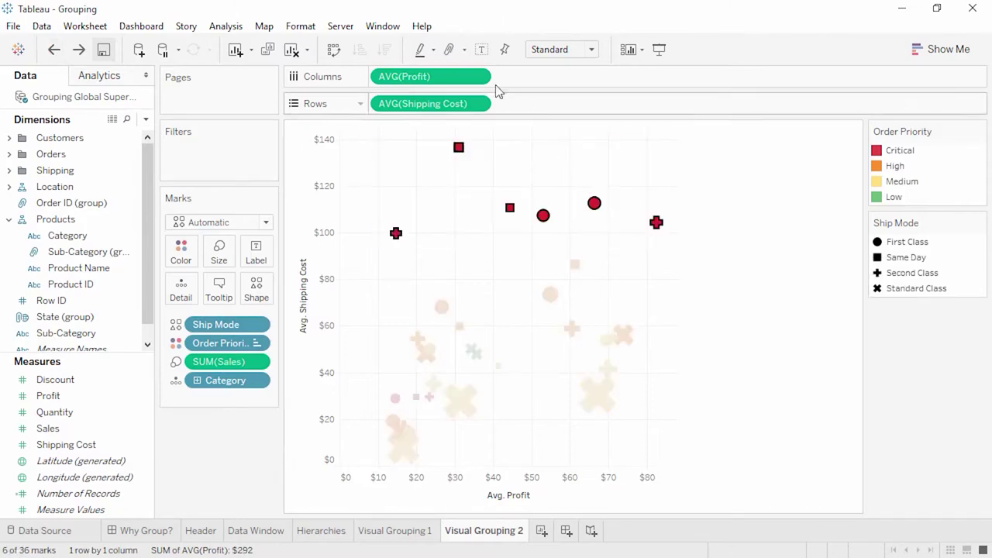
pyautogui.click(463, 51)
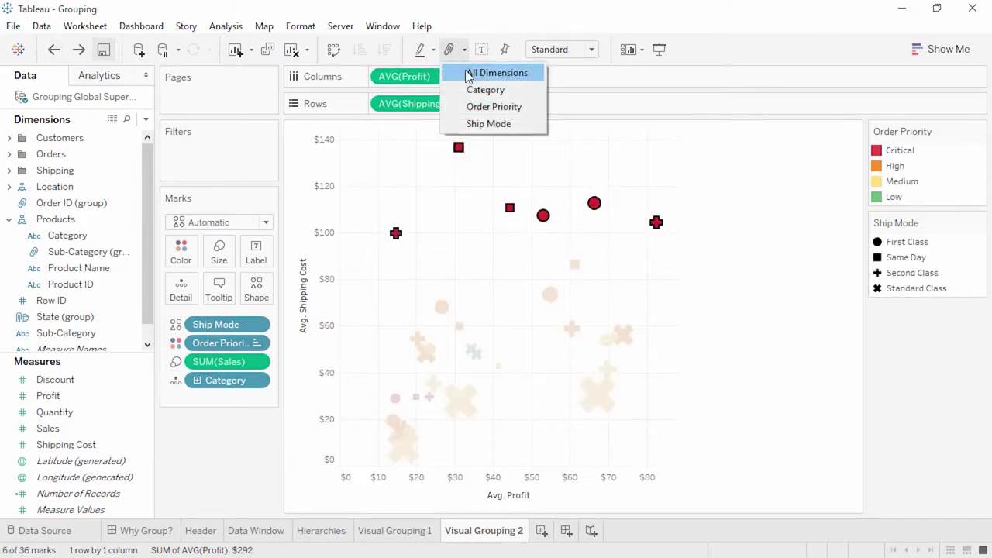
pyautogui.click(496, 73)
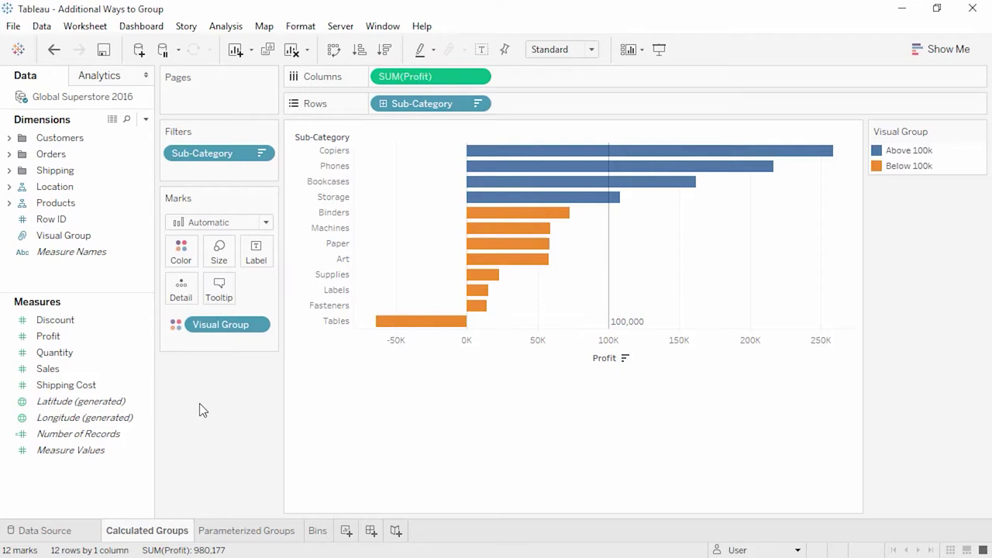
# - Try removing the Sub-Category filter from the Calculated Groups sheet, and undo the removal
pyautogui.moveTo(194, 155); pyautogui.dragTo(184, 380)
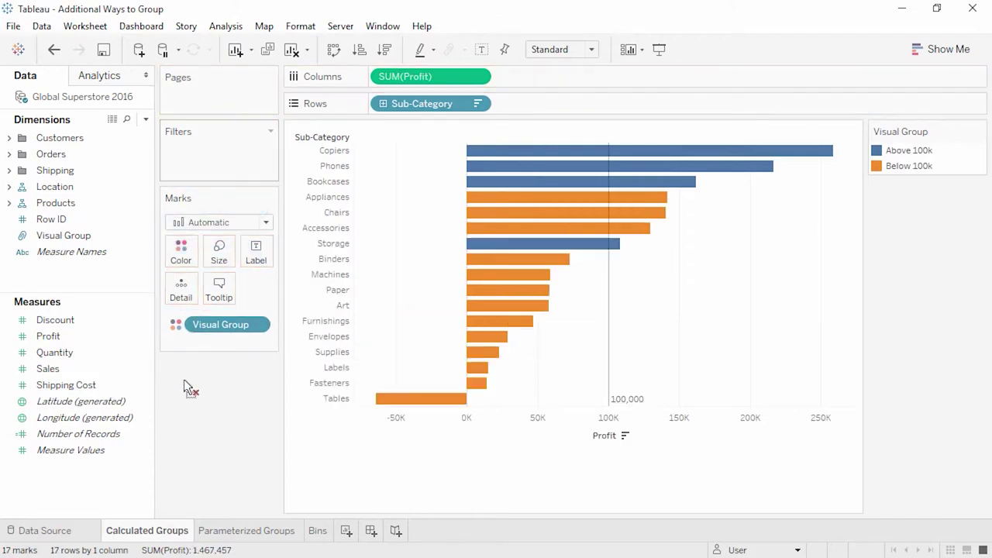
pyautogui.click(56, 50)
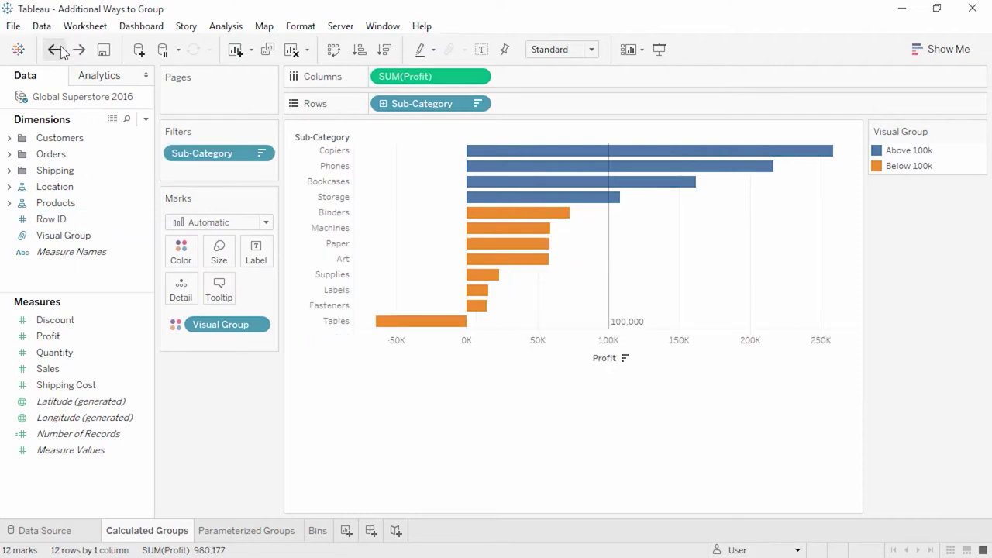
# - Create a calculated field High Profit Sub-Categories that returns "Above 100k" if SUM([Profit]) > 100000 and "Below 100k" otherwise
pyautogui.rightClick(103, 281)
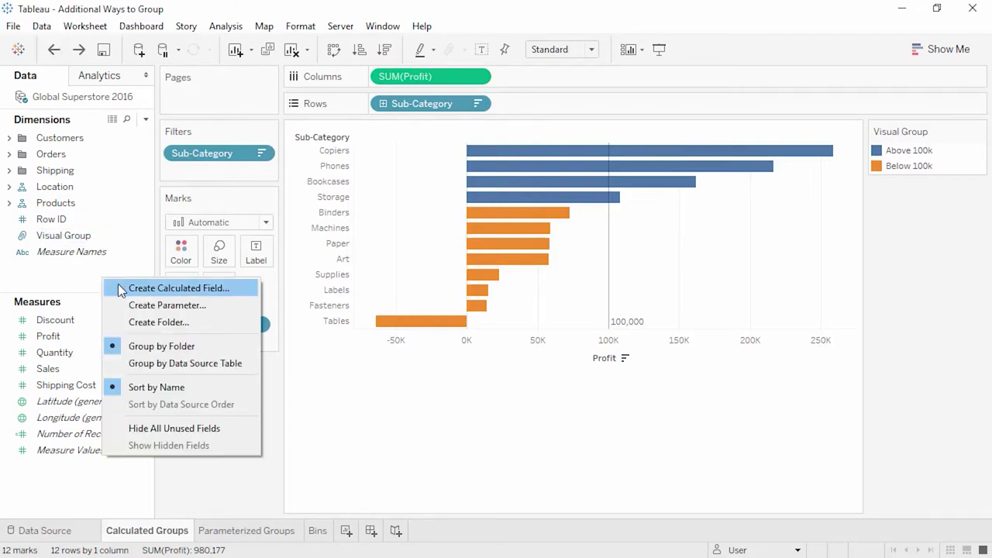
pyautogui.click(119, 285)
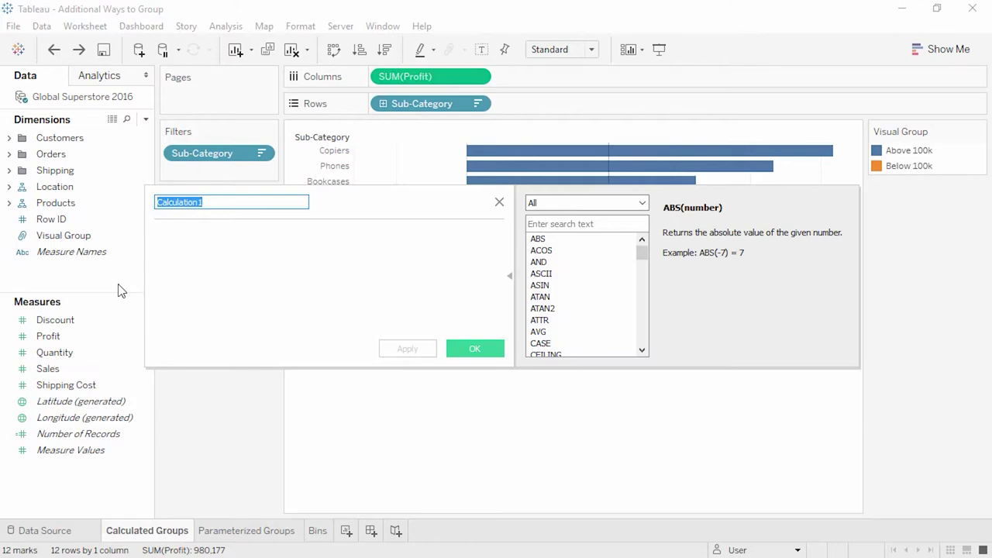
pyautogui.write('High Profit Sub-Categories')
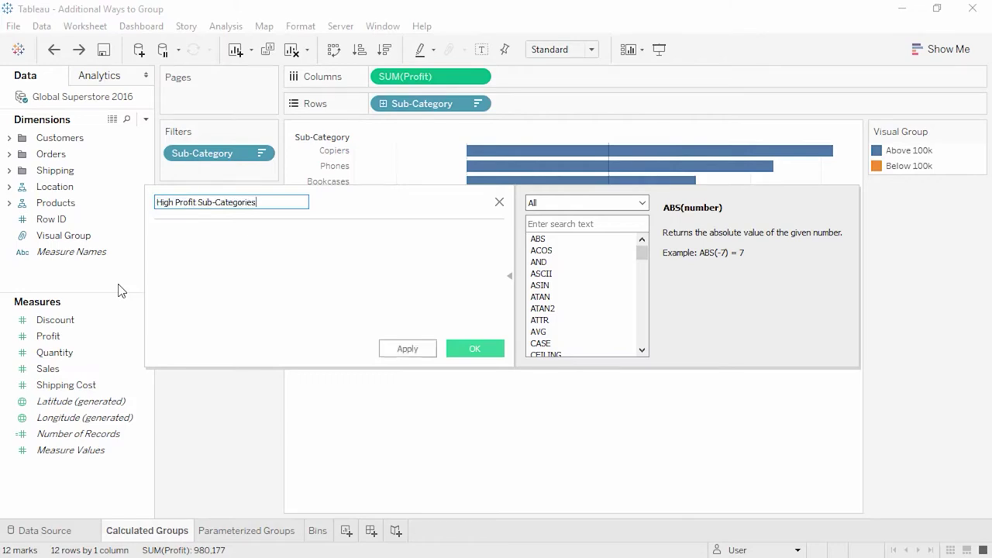
pyautogui.click(162, 266)
pyautogui.write('IF SUM([Profit])')
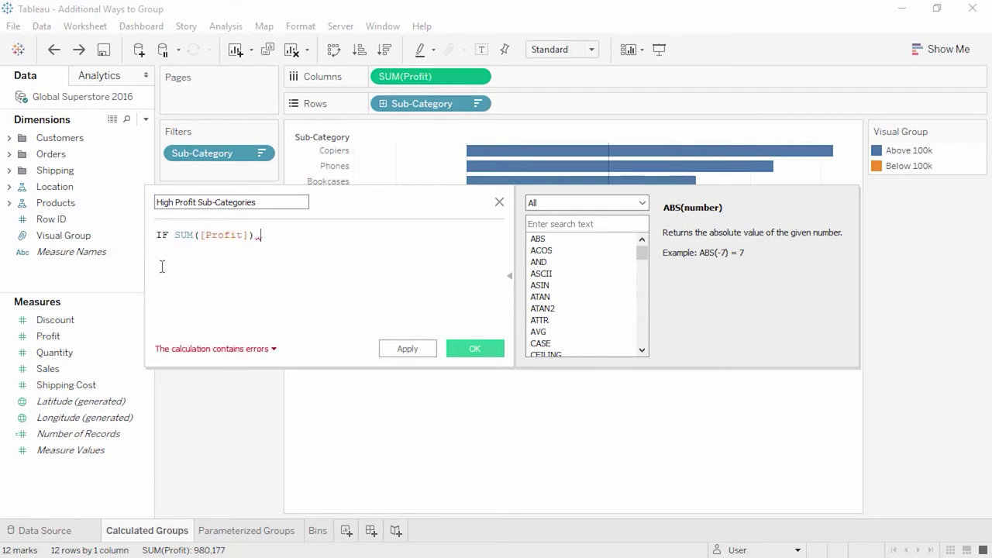
pyautogui.write('> 100000')
pyautogui.press('Return')
pyautogui.write('THEN "Above 100k"')
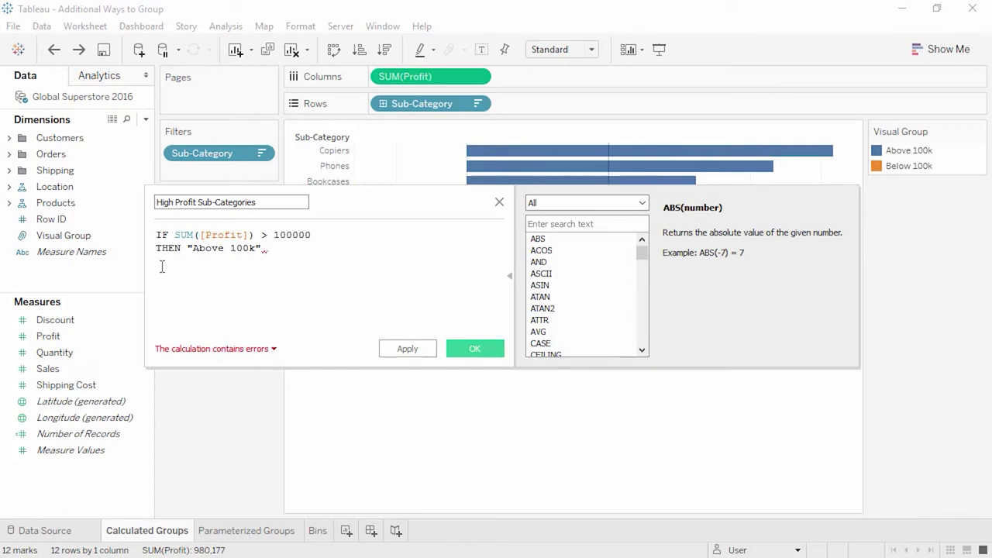
pyautogui.press('Return')
pyautogui.write('ELSE "Below 100k"')
pyautogui.press('Return')
pyautogui.write('END')
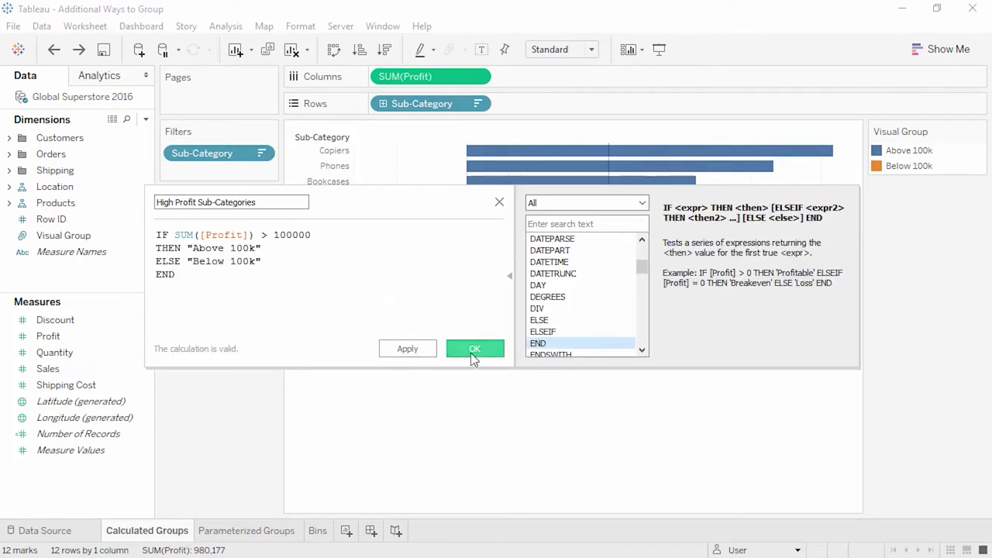
pyautogui.click(473, 350)
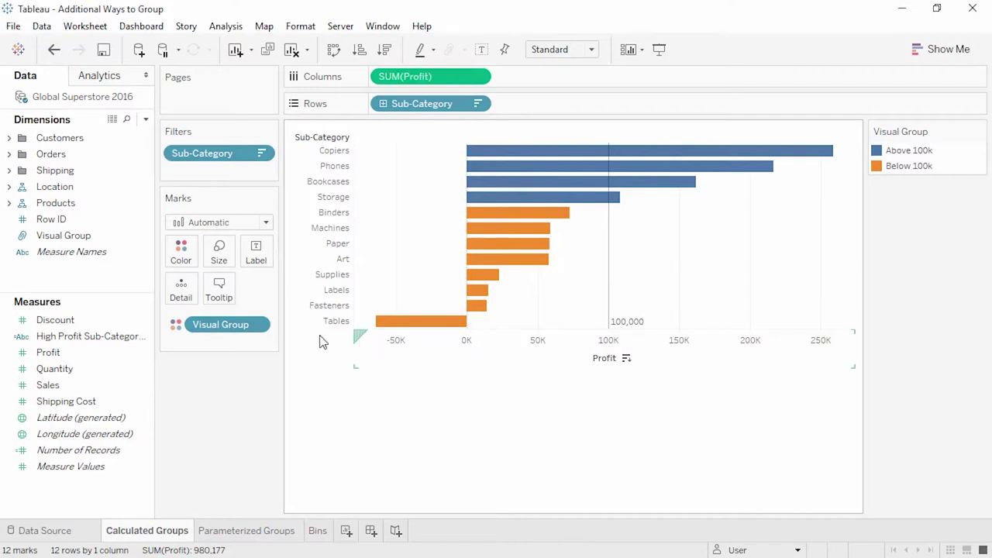
# - Color the bars by High Profit Sub-Categories instead of Visual Group, and remove the Sub-Category filter
pyautogui.moveTo(128, 337); pyautogui.dragTo(206, 324)
pyautogui.moveTo(200, 167); pyautogui.dragTo(188, 391)
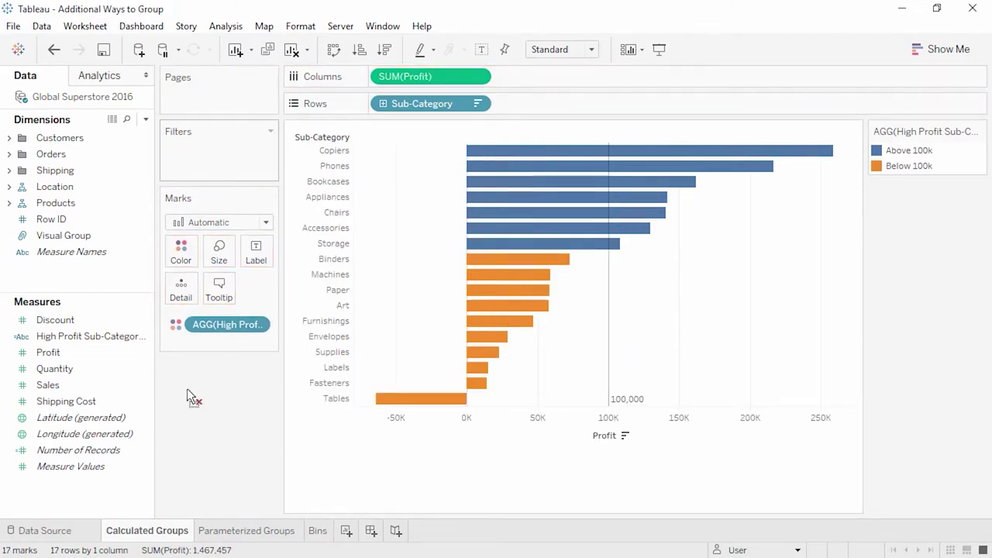
pyautogui.moveTo(187, 390); pyautogui.dragTo(187, 392)
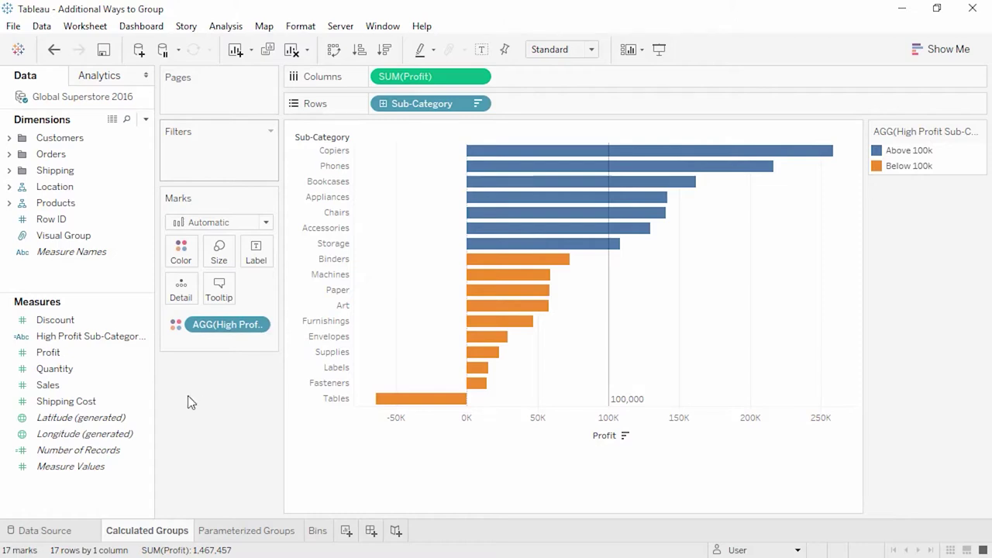
# - On the Parameterized Groups sheet, create a float parameter named Threshold with a current value of 100000
pyautogui.click(233, 531)
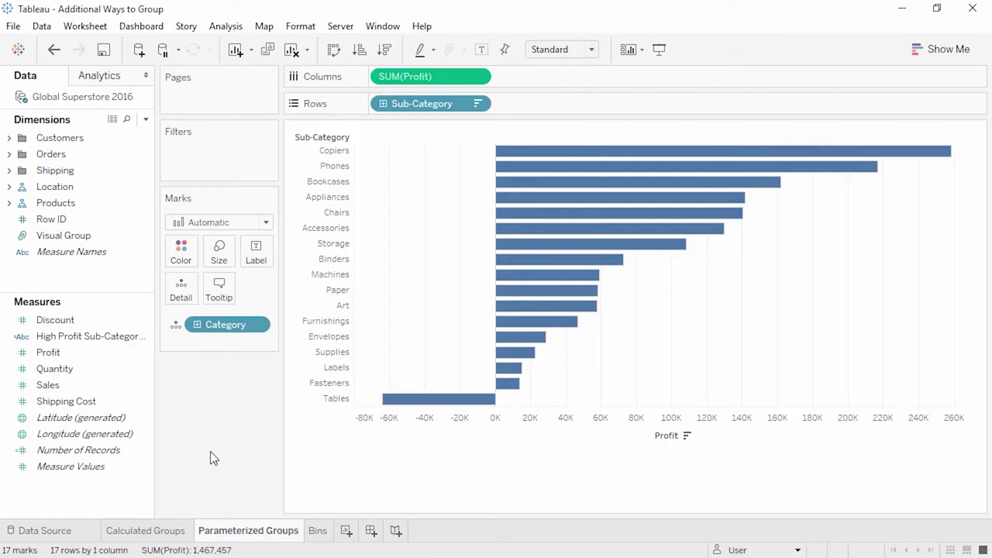
pyautogui.rightClick(125, 497)
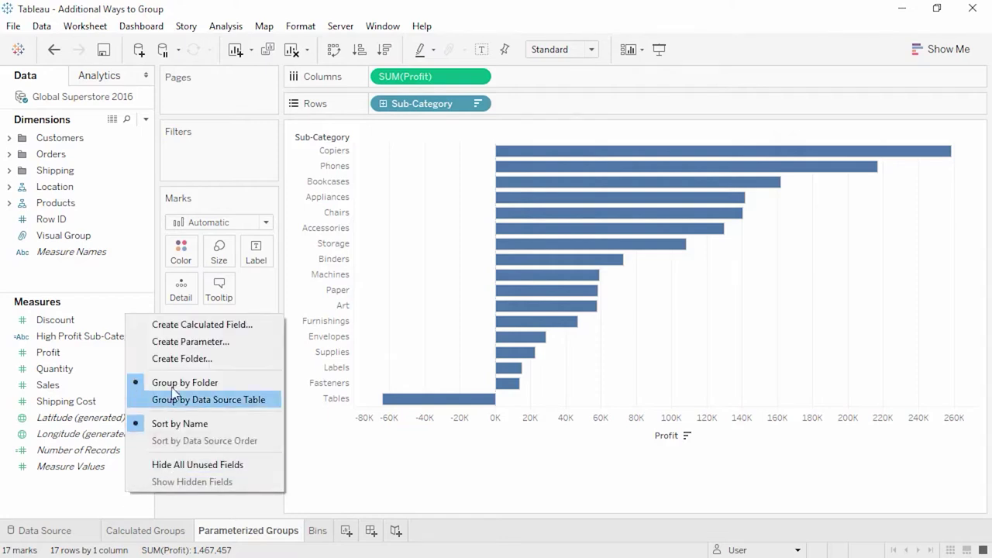
pyautogui.click(186, 346)
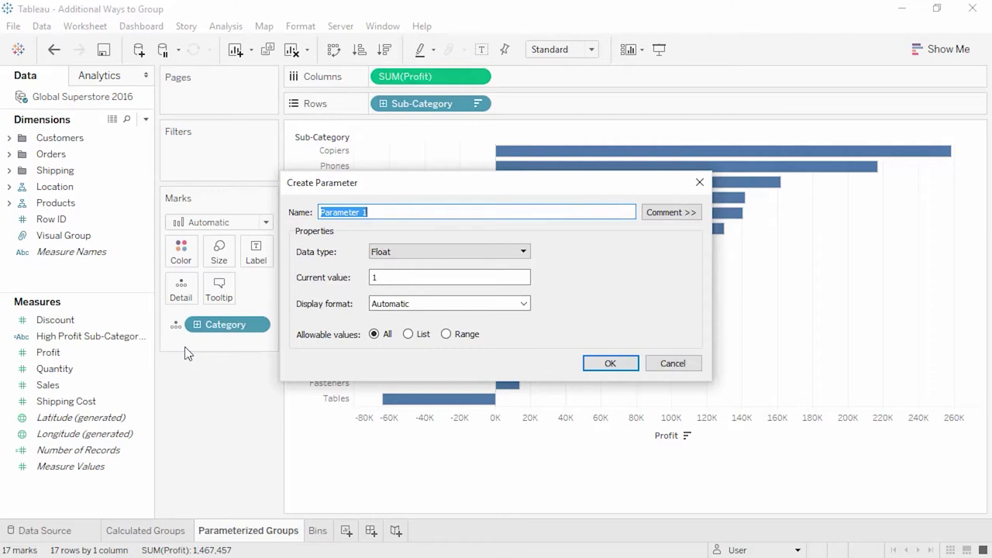
pyautogui.write('Threshold')
pyautogui.click(389, 280)
pyautogui.write('00000')
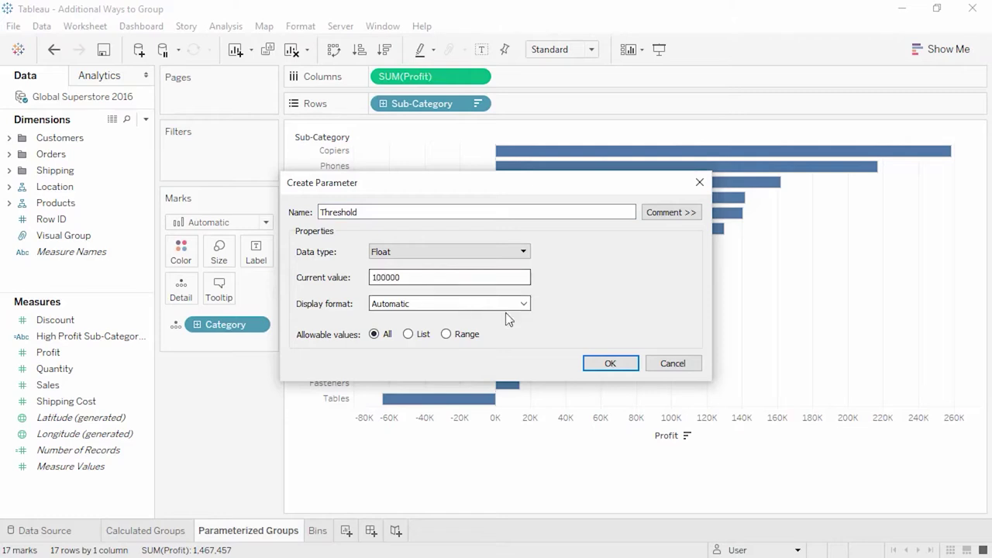
pyautogui.click(600, 365)
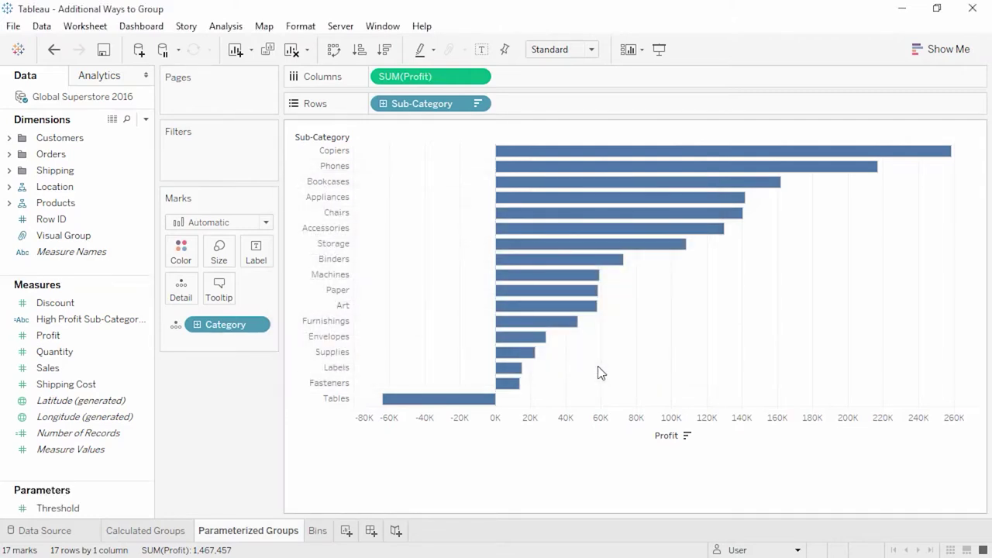
# - Show the parameter control for Threshold on the sheet
pyautogui.click(80, 510)
pyautogui.rightClick(76, 513)
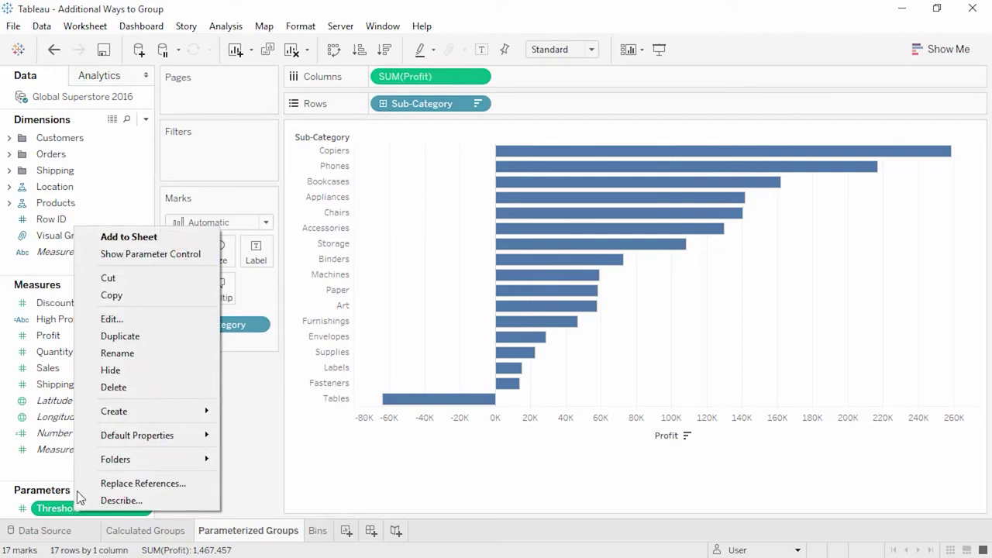
pyautogui.click(107, 257)
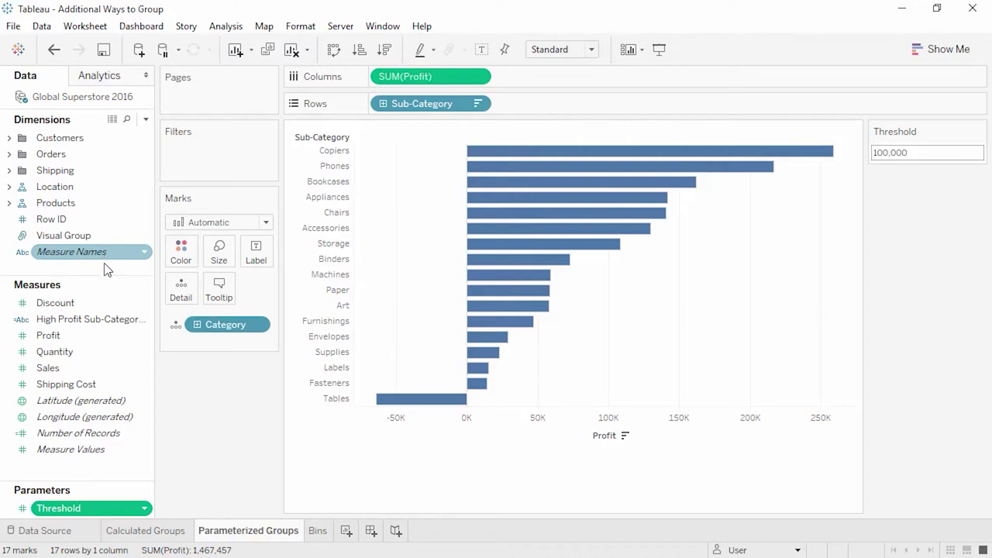
# - Create a calculated field Parameter High Profit that returns "True" if SUM([Profit]) > [Threshold] and "False" otherwise
pyautogui.rightClick(106, 276)
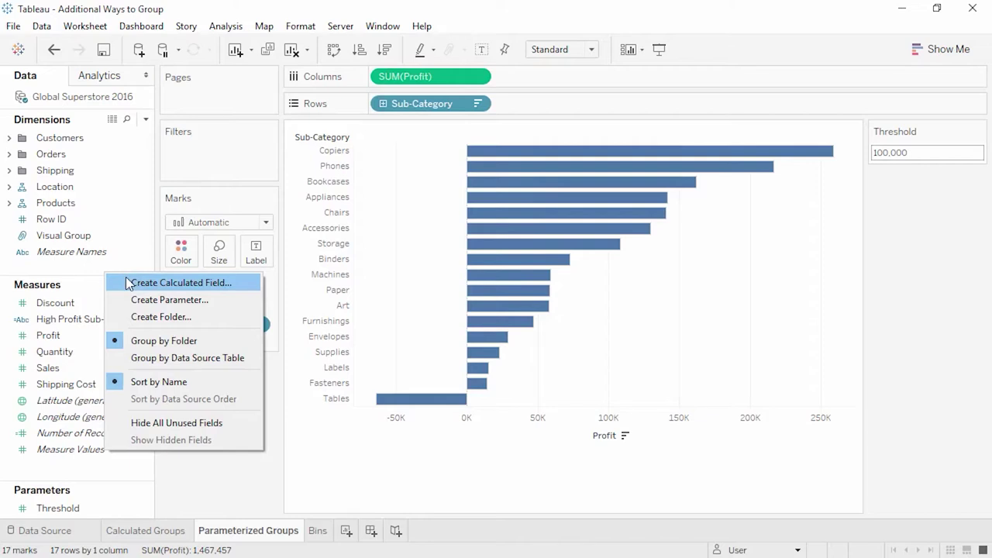
pyautogui.click(128, 283)
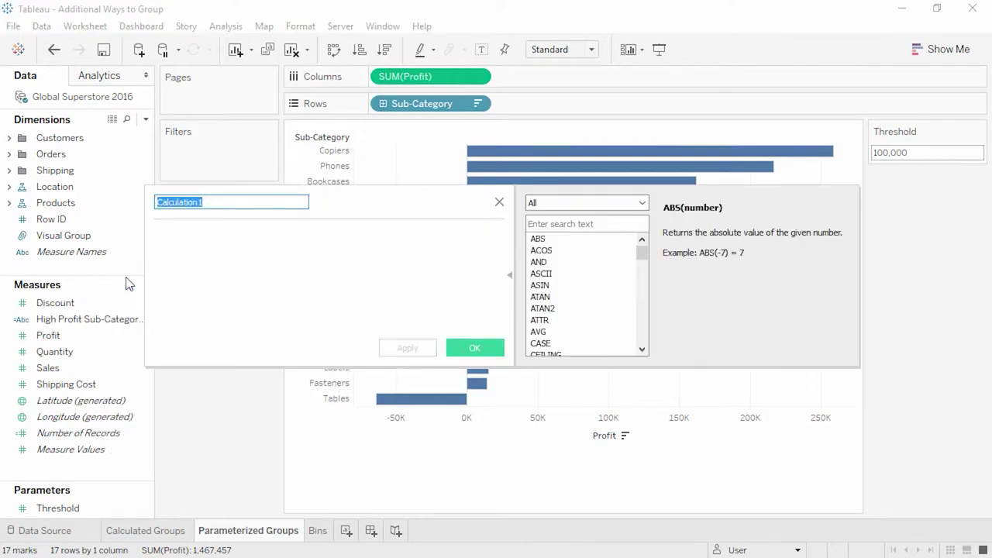
pyautogui.write('Parameter High Profit')
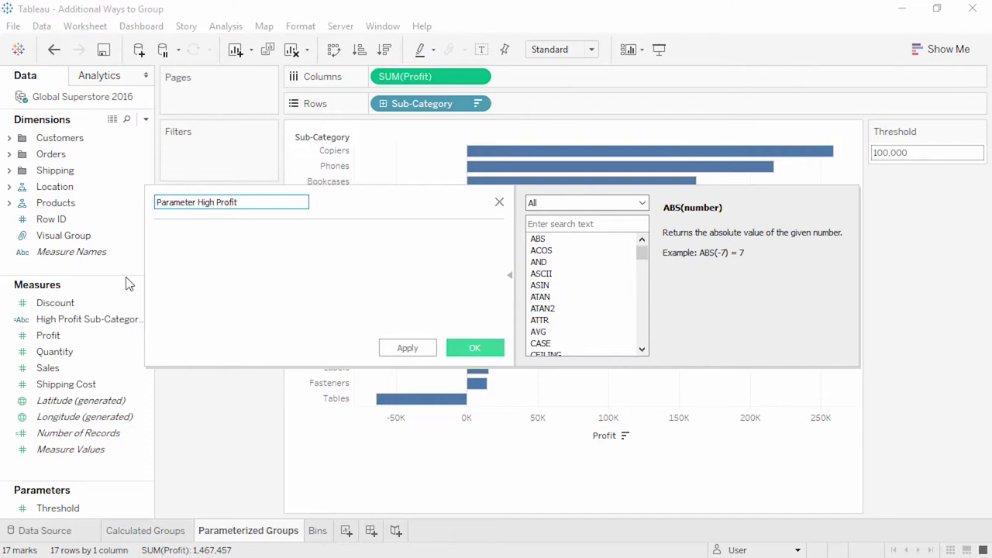
pyautogui.click(210, 283)
pyautogui.write('IF SUM([Profit]) >')
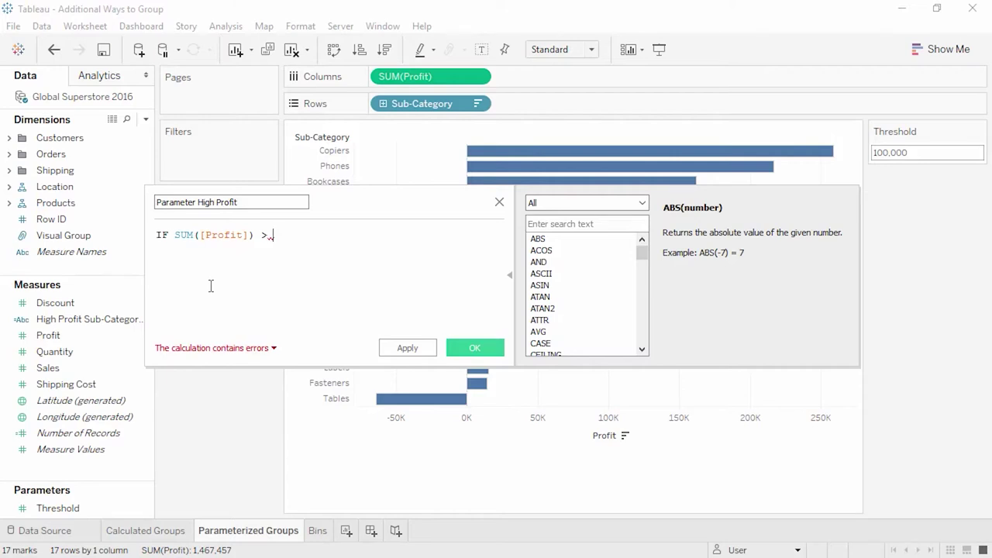
pyautogui.moveTo(118, 513); pyautogui.dragTo(356, 273)
pyautogui.write('THEN "True" ELSE "False" END')
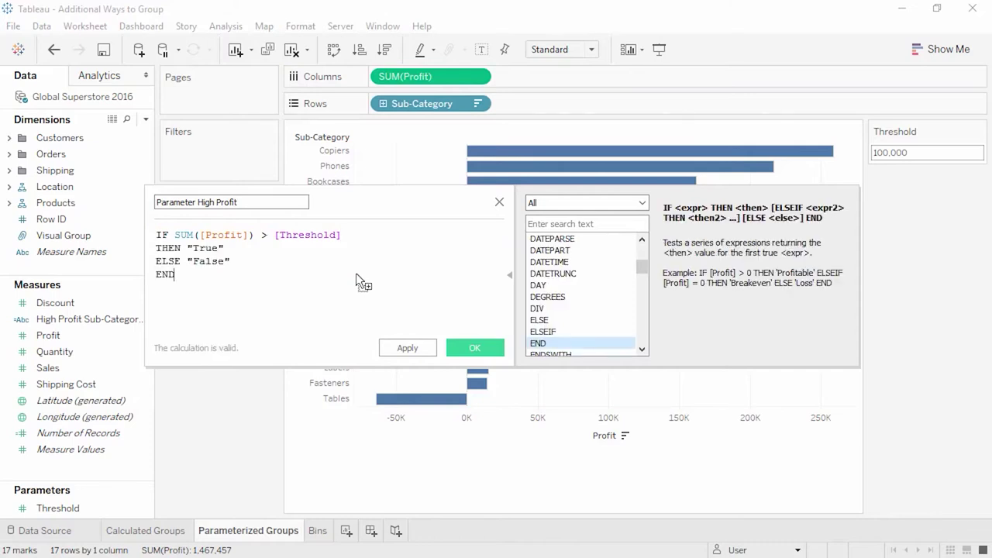
pyautogui.click(484, 346)
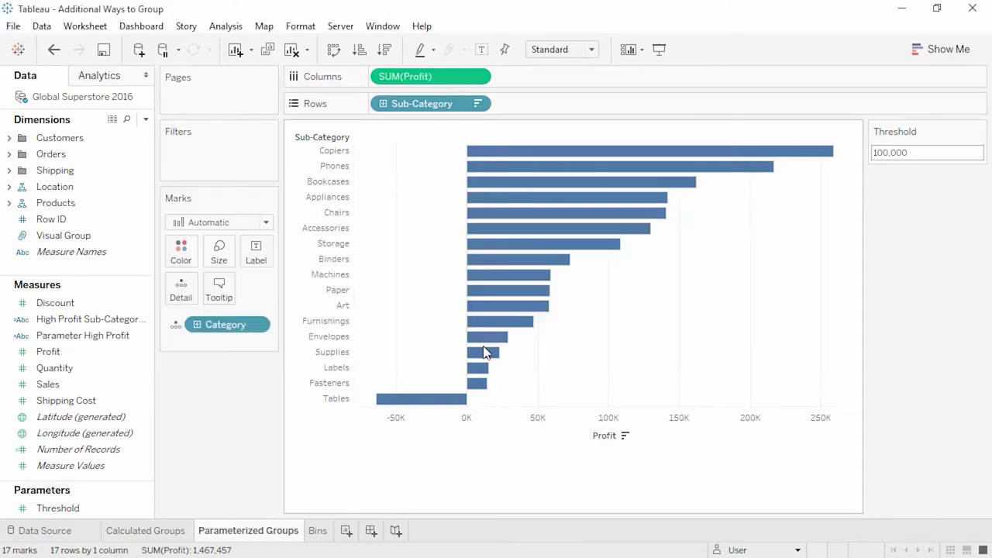
# - Color the sub-category bars by Parameter High Profit and set the Threshold parameter to 200000
pyautogui.moveTo(116, 336); pyautogui.dragTo(177, 261)
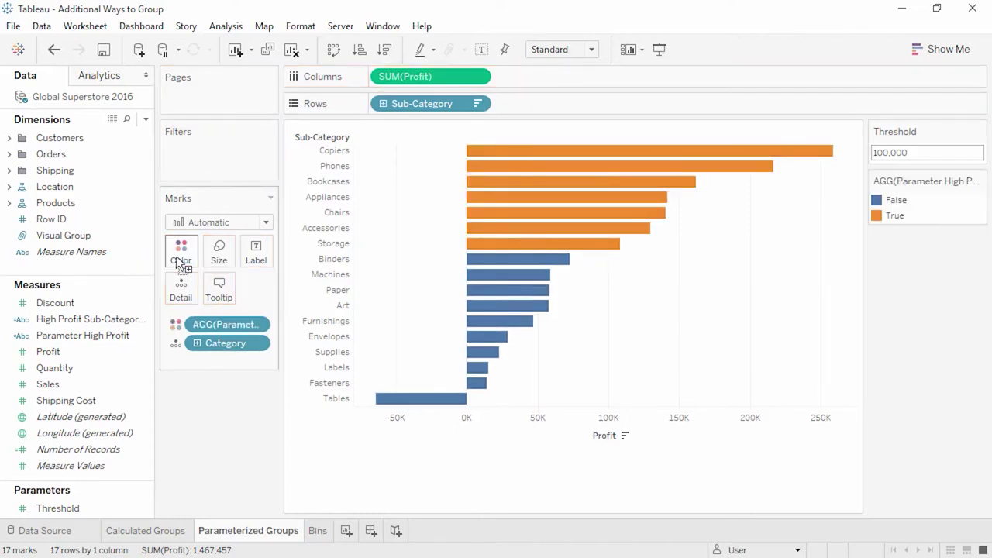
pyautogui.click(922, 158)
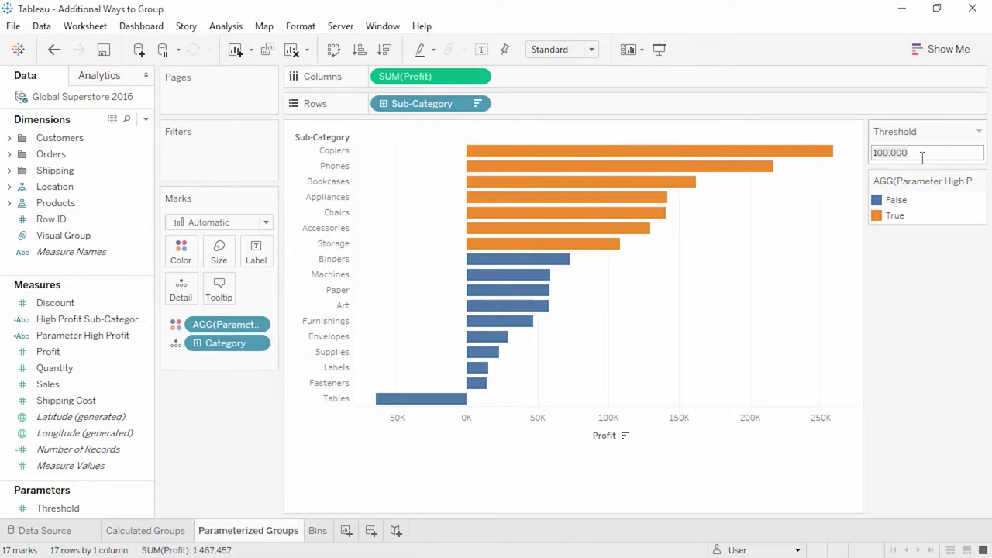
pyautogui.hotkey('ctrl', 'a')
pyautogui.write('200000')
pyautogui.press('Return')
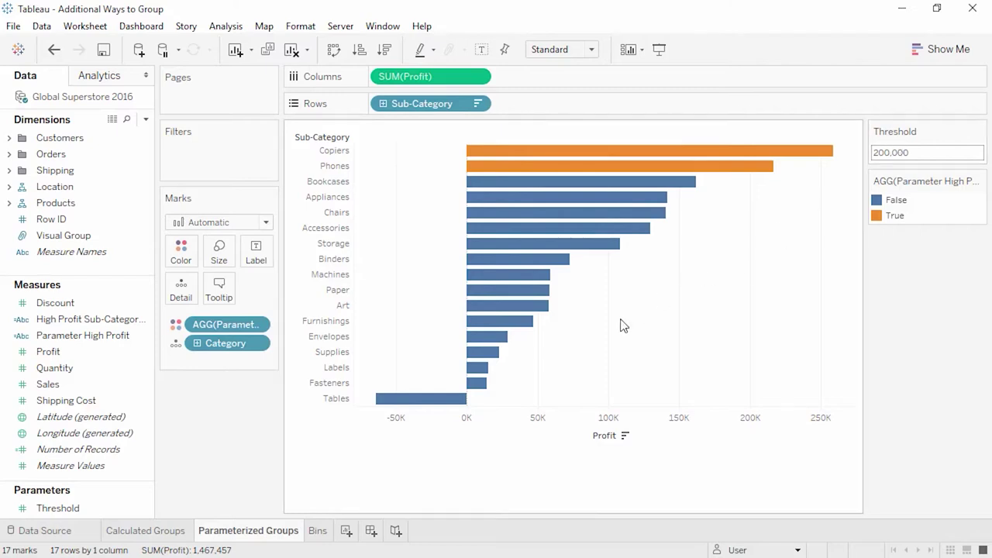
# - On the Bins sheet, create bins from the Sales measure with a bin size of 1500
pyautogui.click(318, 531)
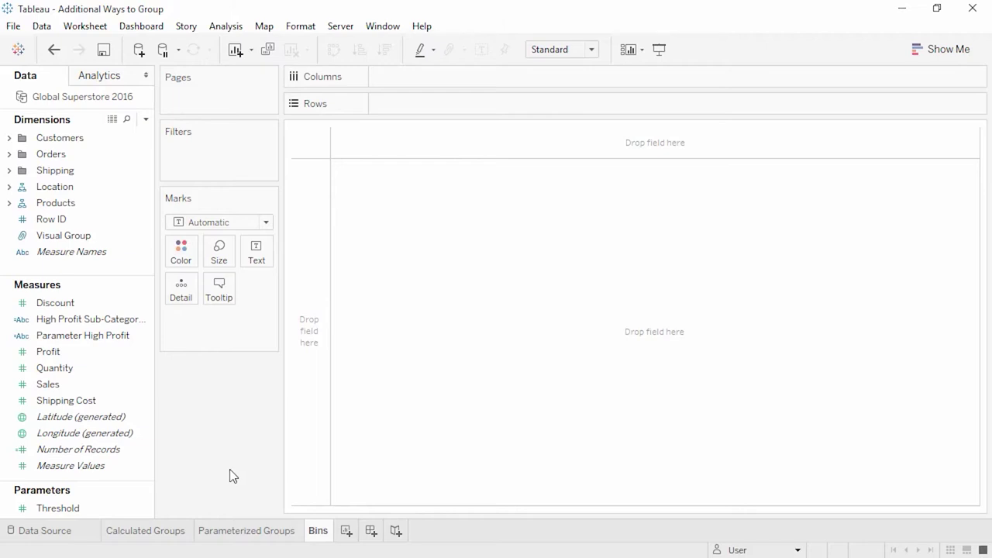
pyautogui.click(130, 392)
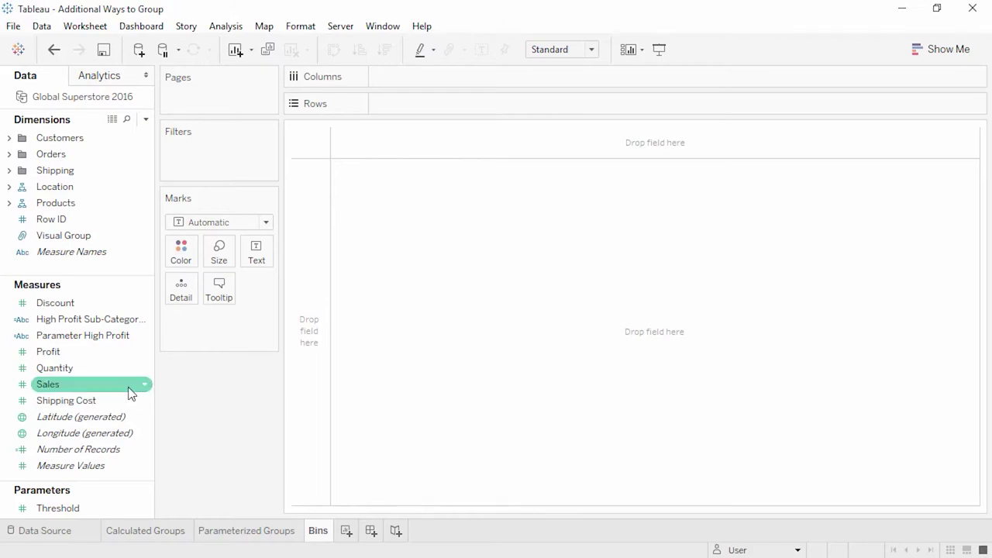
pyautogui.rightClick(129, 391)
pyautogui.moveTo(199, 205)
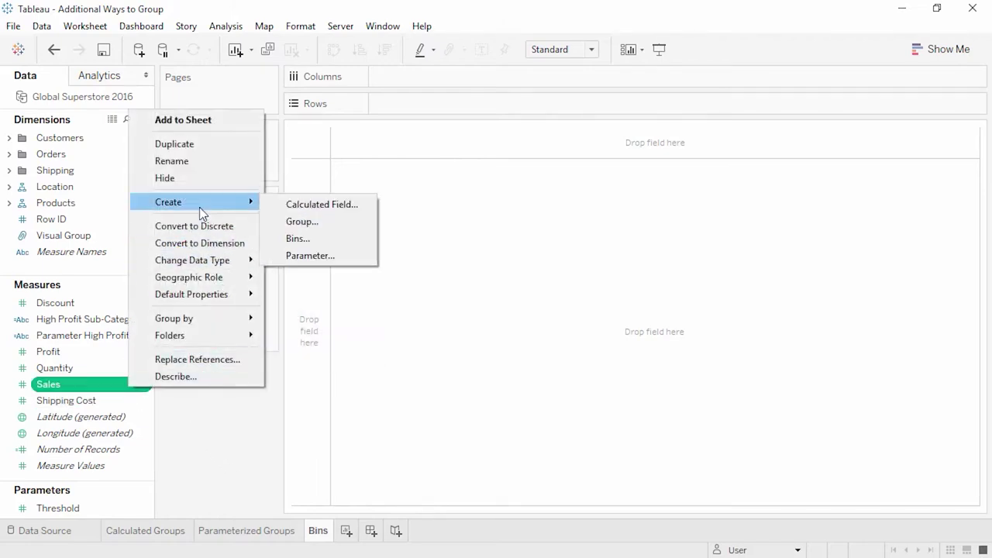
pyautogui.click(297, 239)
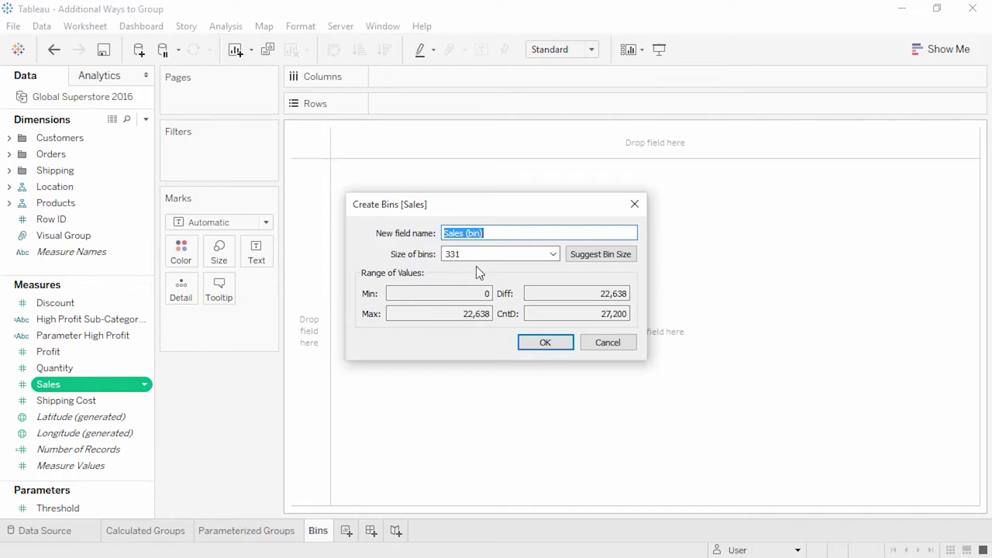
pyautogui.moveTo(477, 256); pyautogui.dragTo(423, 259)
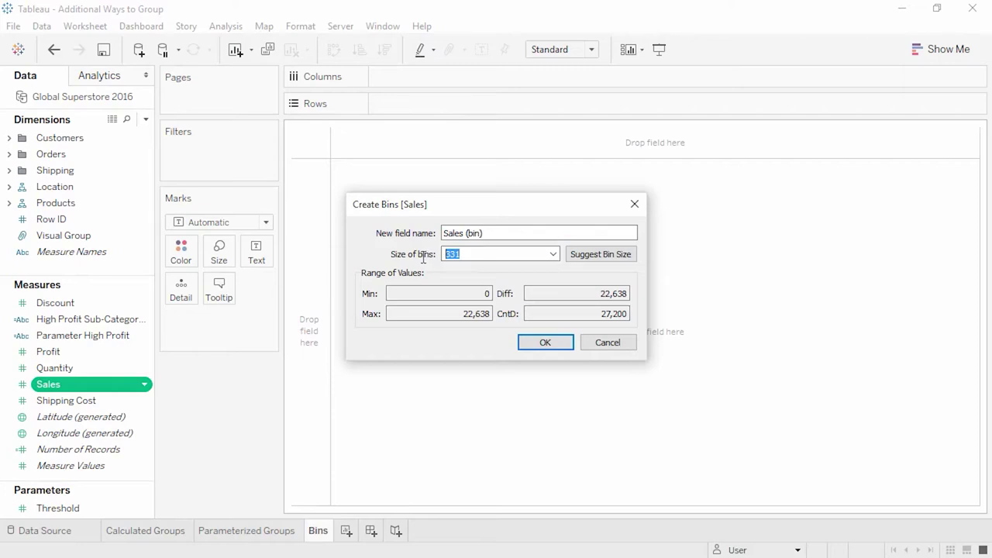
pyautogui.write('1500')
pyautogui.click(543, 343)
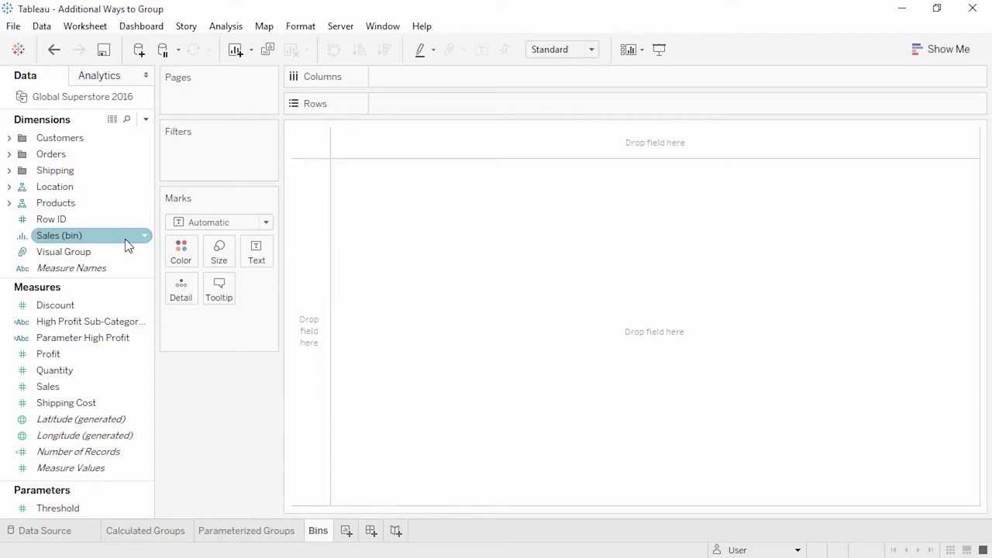
# - Build a histogram with Sales (bin) as columns and the sum of Sales as rows
pyautogui.moveTo(127, 245); pyautogui.dragTo(428, 79)
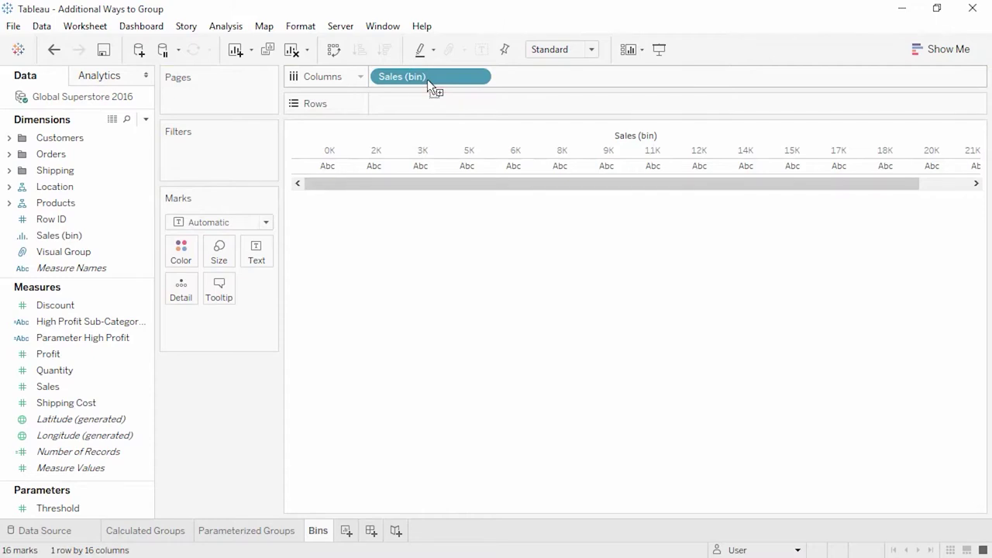
pyautogui.moveTo(48, 386); pyautogui.dragTo(390, 108)
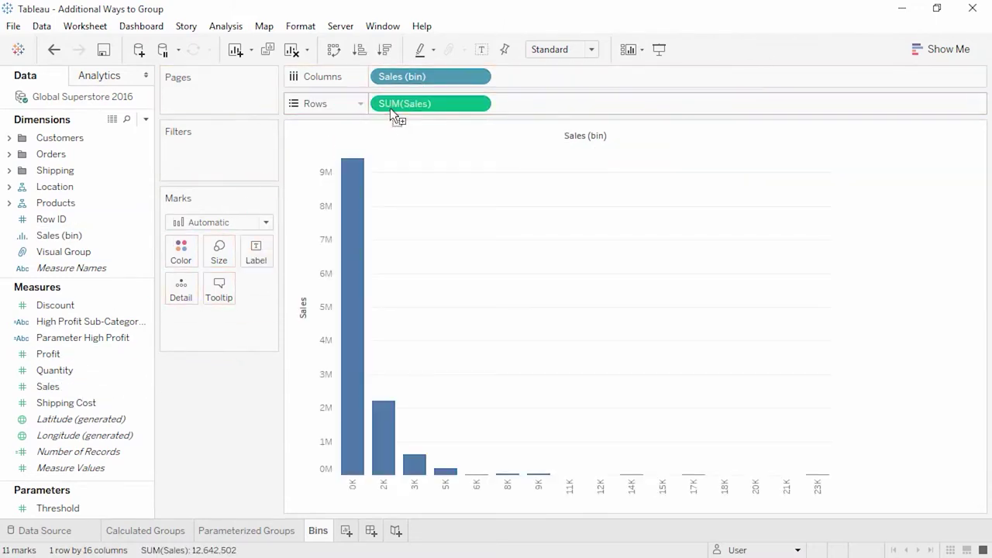
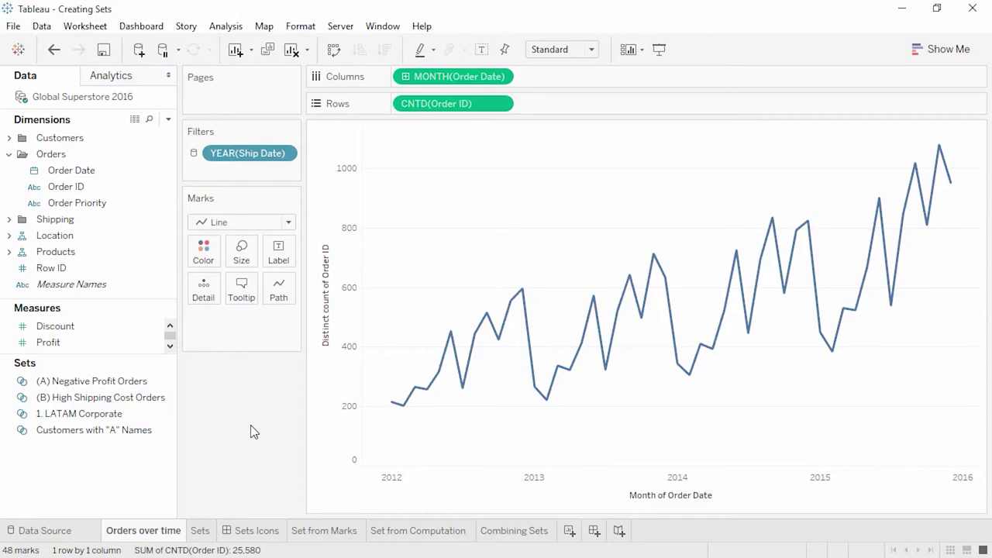
# - Color the line on the Orders over time sheet and the scatter plot marks on the Sets sheet by the 1. LATAM Corporate set
pyautogui.moveTo(134, 414); pyautogui.dragTo(207, 259)
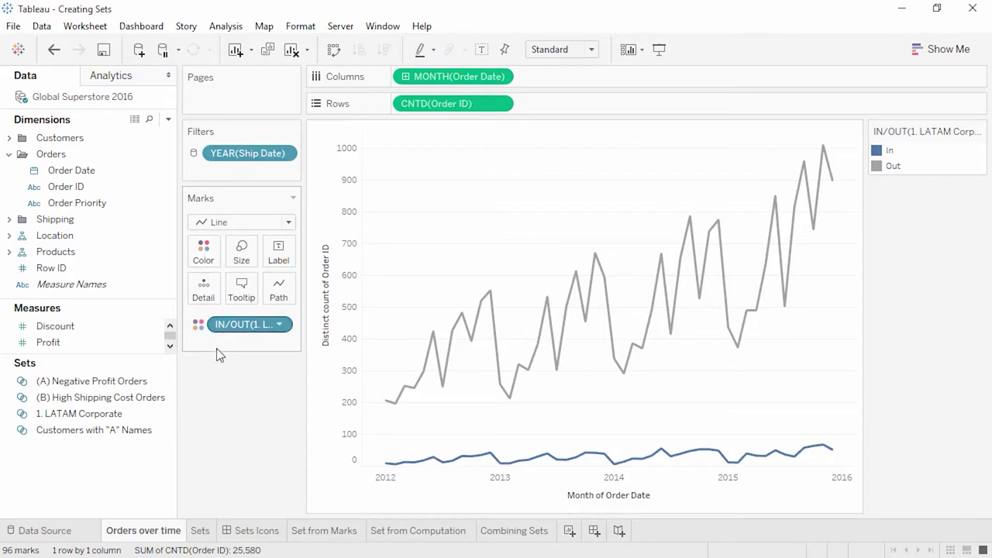
pyautogui.click(201, 531)
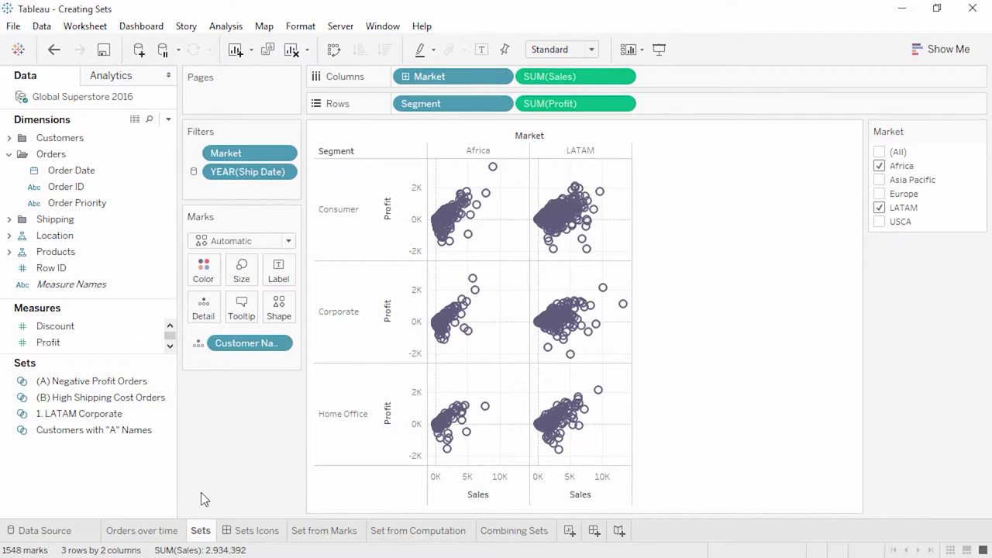
pyautogui.click(129, 414)
pyautogui.moveTo(138, 403); pyautogui.dragTo(199, 276)
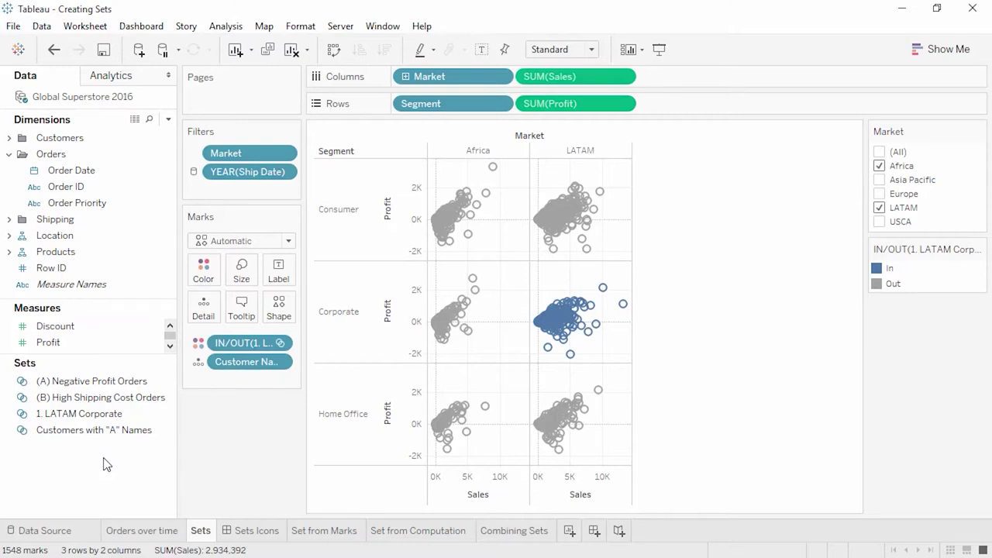
# - On the Set from Marks sheet, create a set named High Discount Orders from all marks with an average discount above about 0.63
pyautogui.click(243, 531)
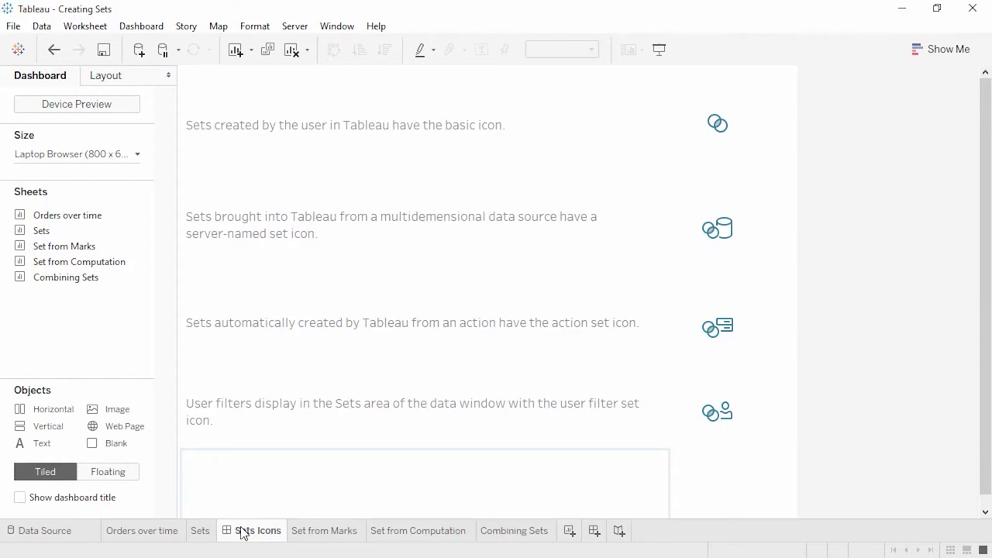
pyautogui.click(316, 534)
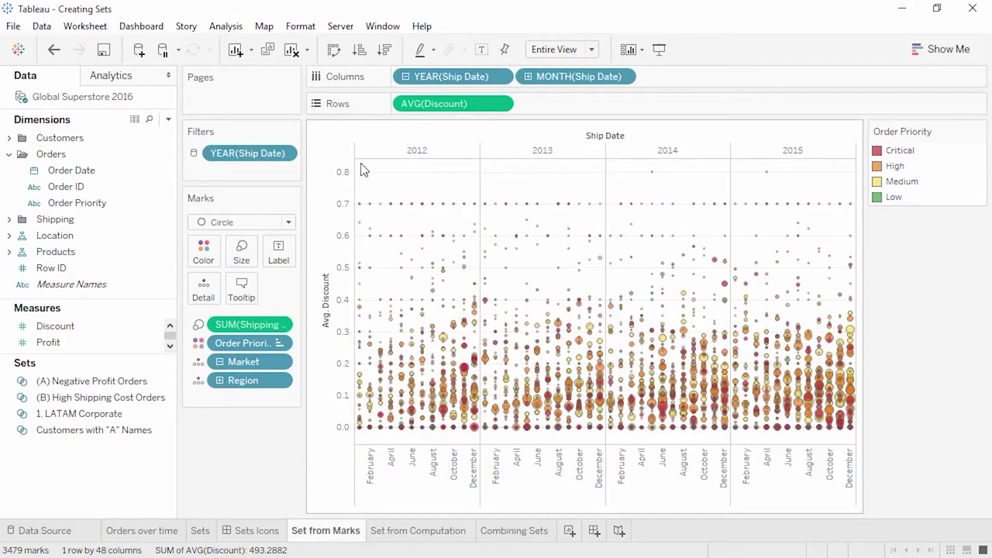
pyautogui.moveTo(359, 164); pyautogui.dragTo(857, 222)
pyautogui.moveTo(836, 211)
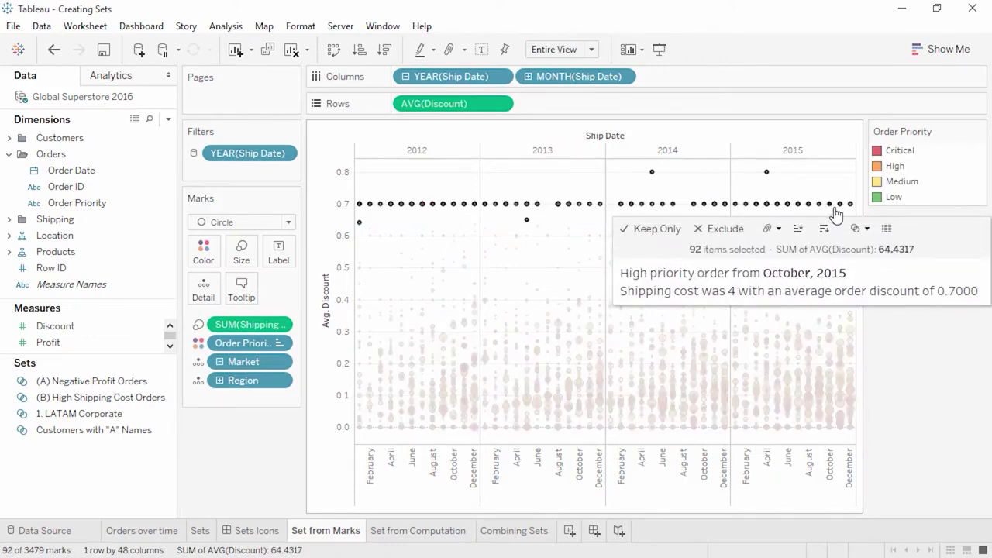
pyautogui.click(856, 226)
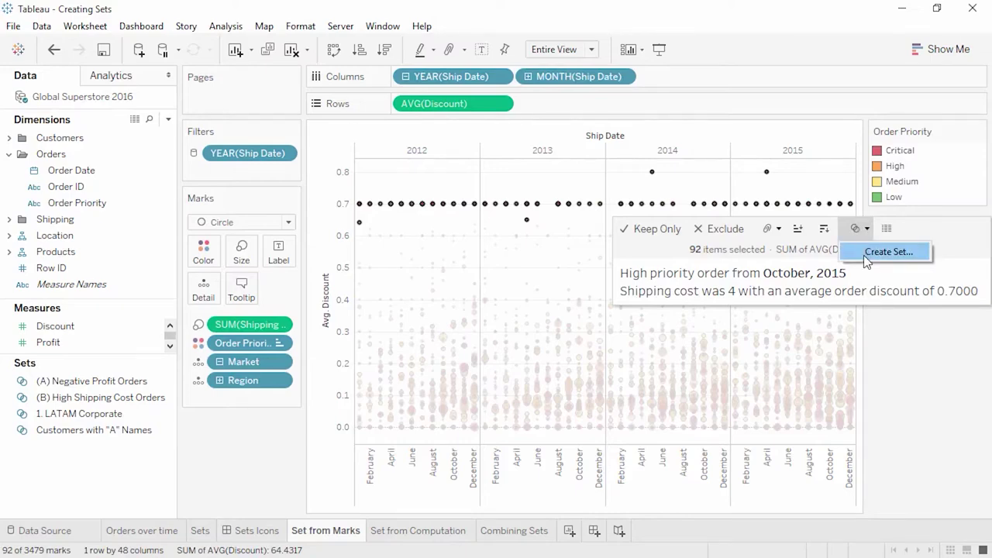
pyautogui.click(864, 255)
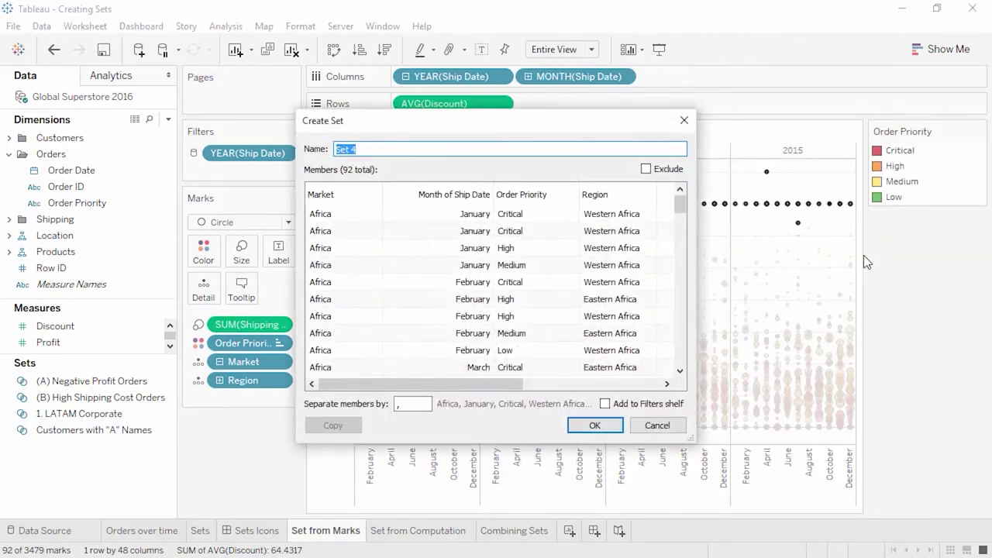
pyautogui.write('High Discount Orders')
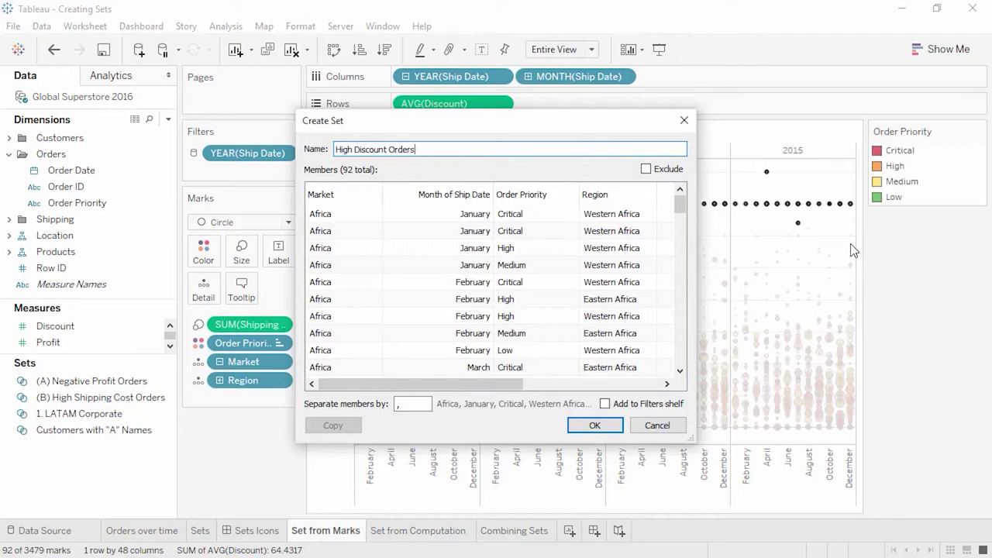
pyautogui.click(595, 426)
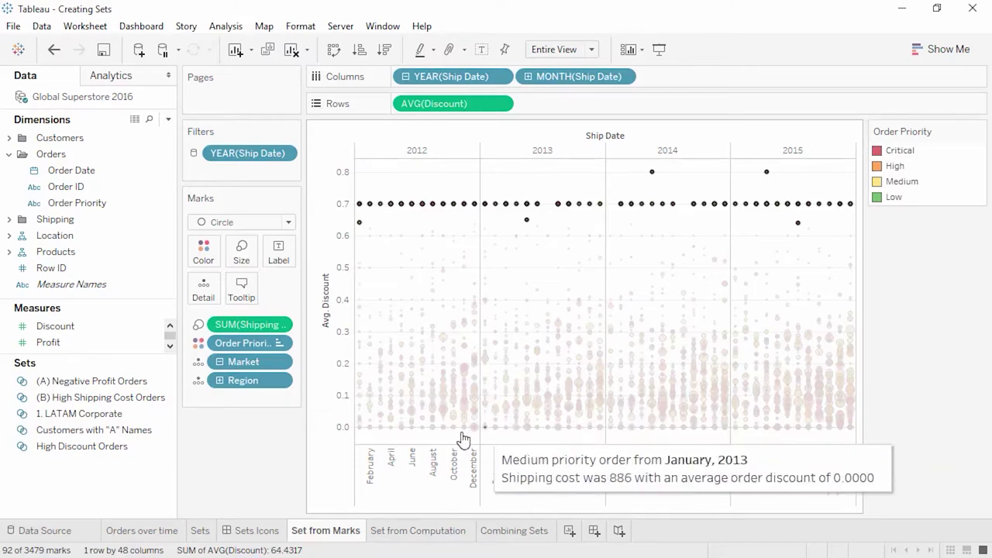
# - Create a set from the 2012 to mid-2013 marks between about 0.6 and 0.7 average discount, keeping only the Month of Ship Date column
pyautogui.click(262, 441)
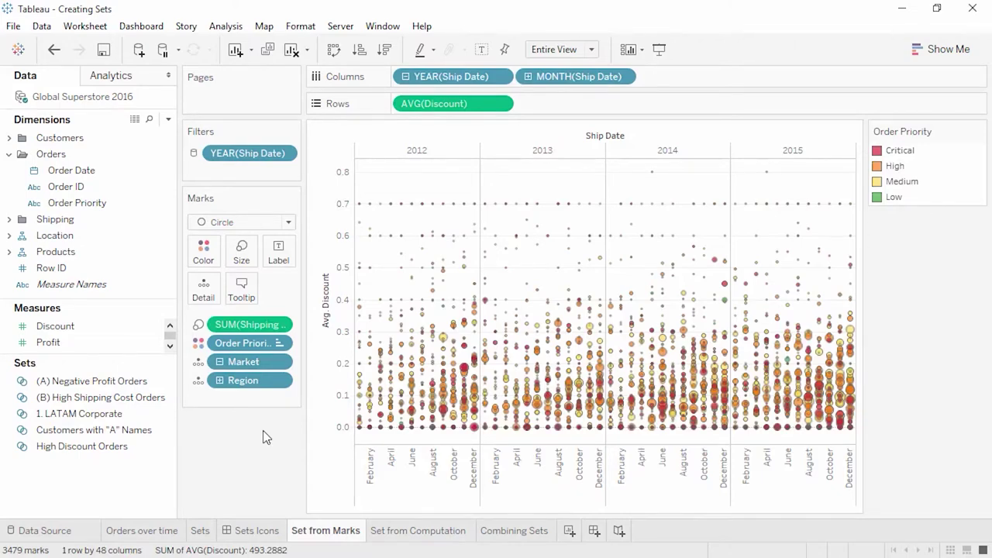
pyautogui.moveTo(357, 214); pyautogui.dragTo(567, 239)
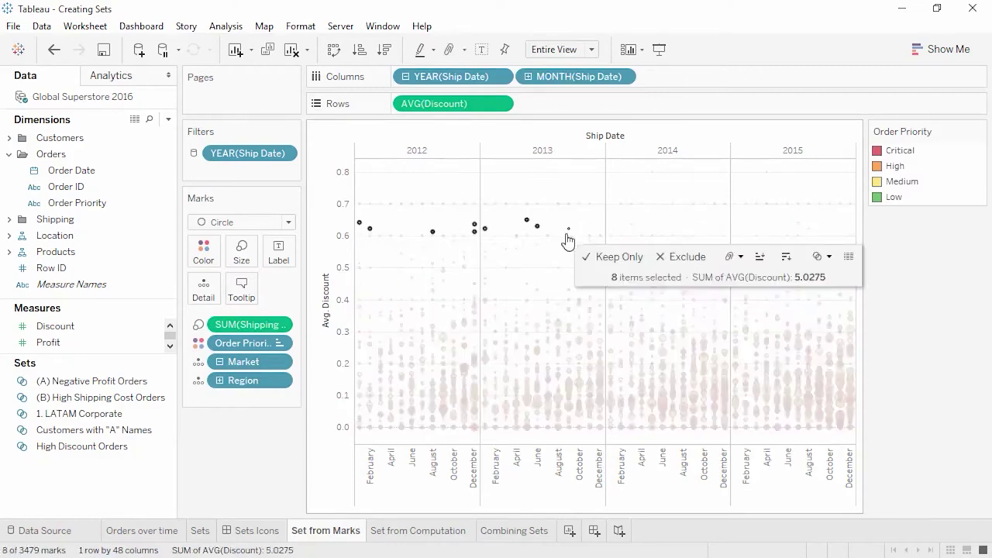
pyautogui.click(816, 256)
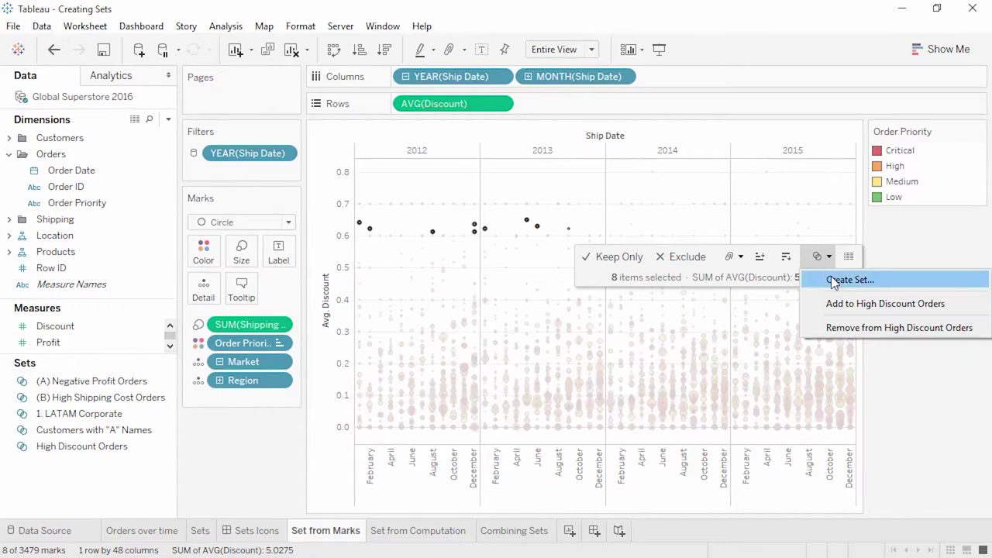
pyautogui.click(834, 280)
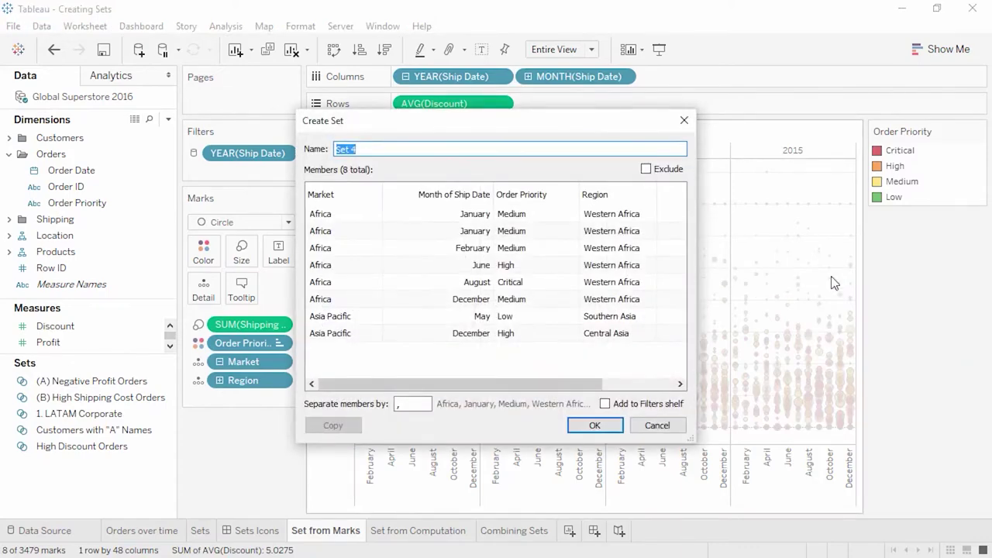
pyautogui.click(647, 194)
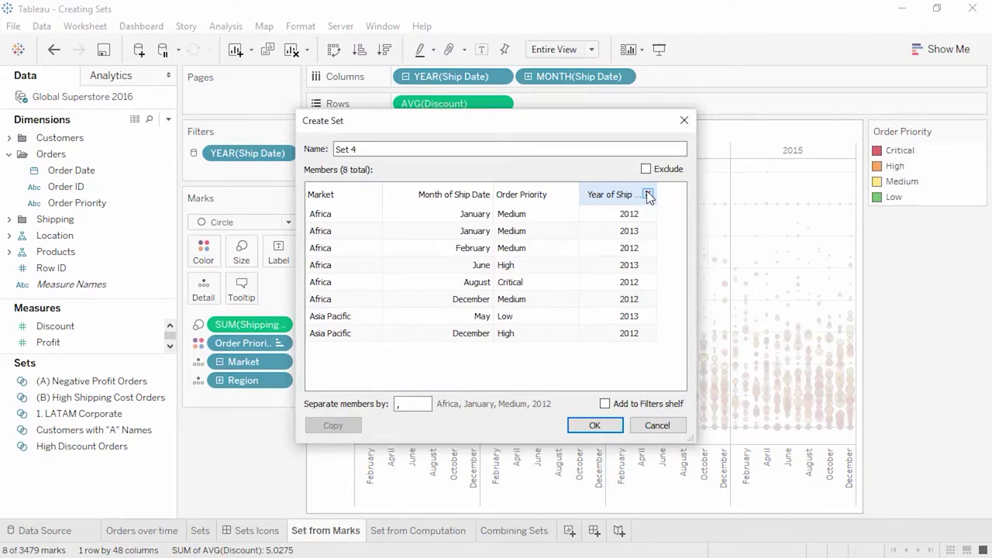
pyautogui.click(649, 194)
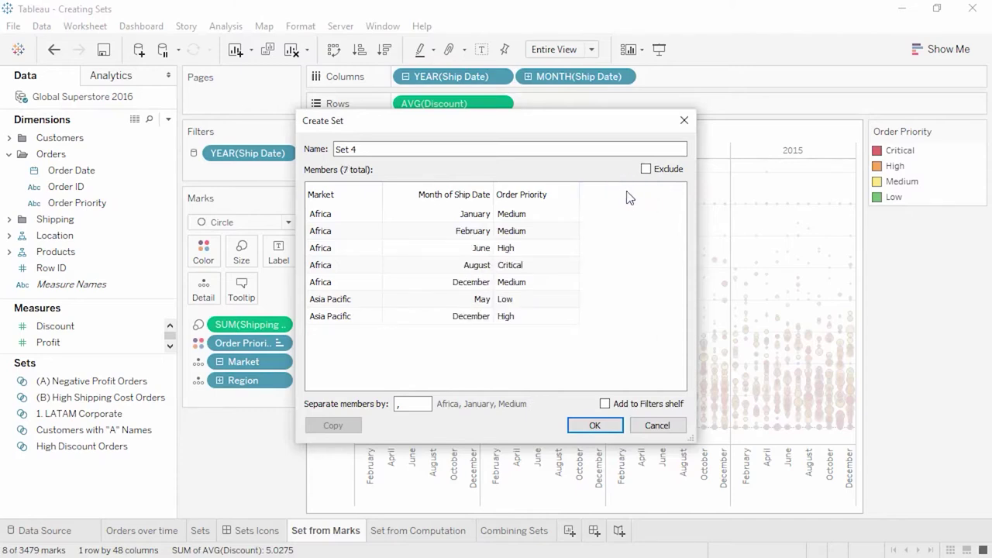
pyautogui.click(577, 194)
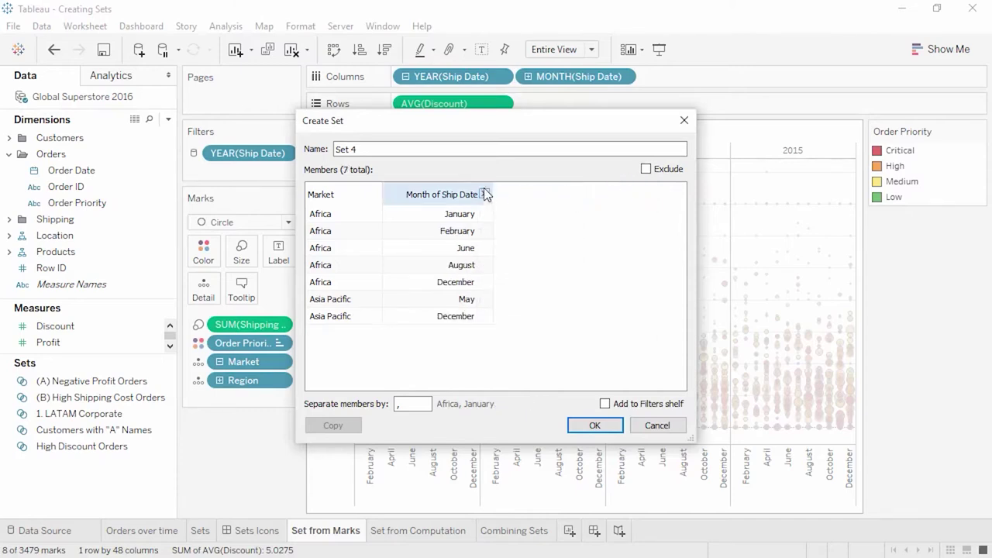
pyautogui.click(375, 195)
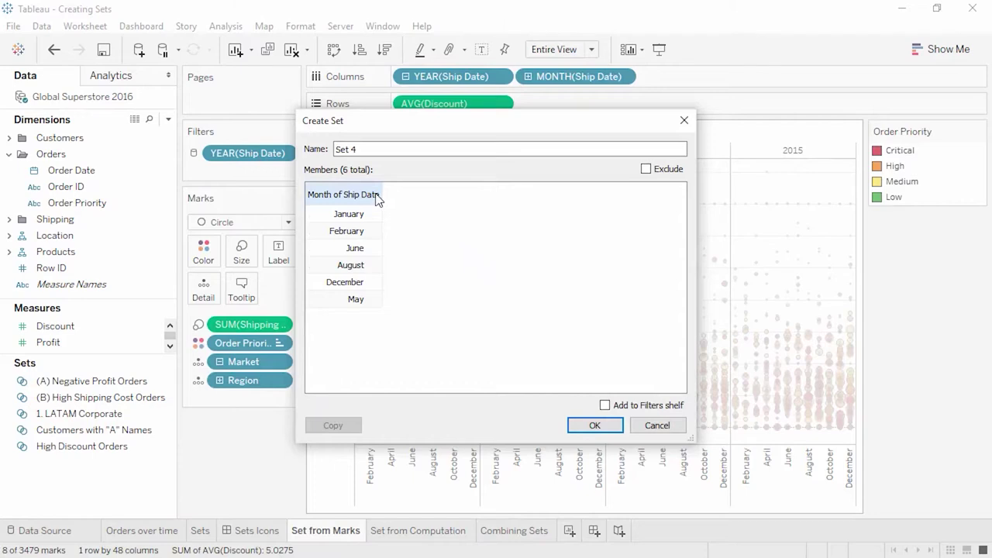
pyautogui.click(586, 425)
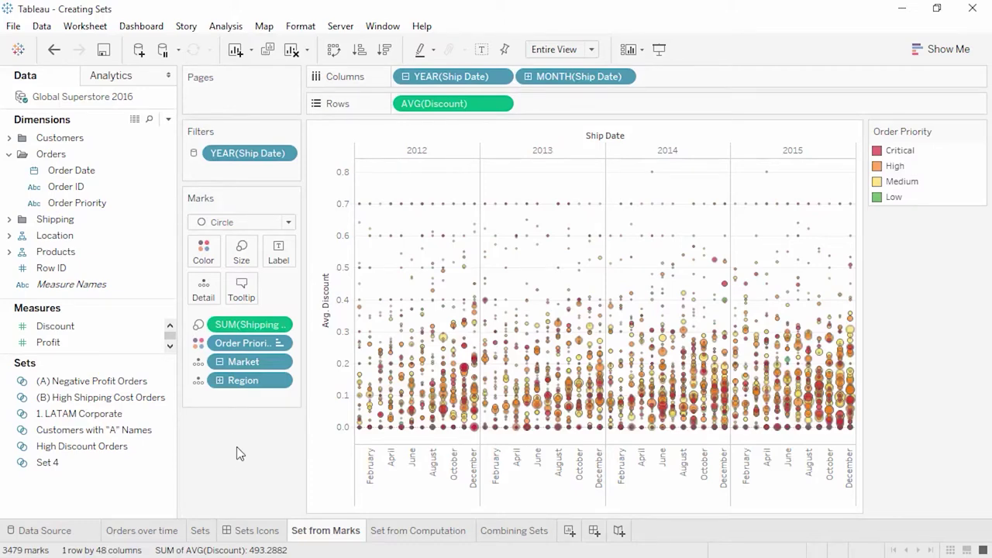
# - Change Order Priority from color to detail and color the circles by Set 4 instead
pyautogui.click(200, 349)
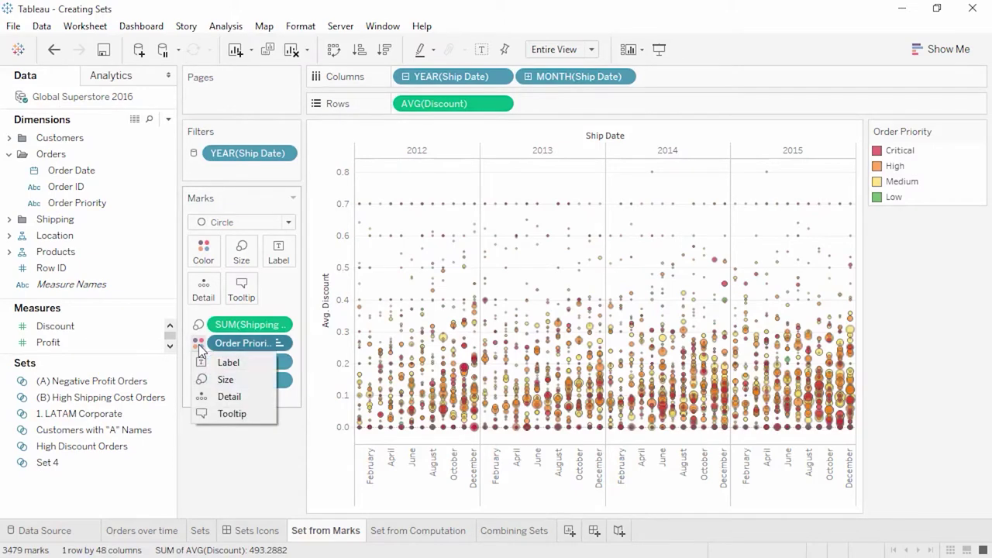
pyautogui.click(206, 398)
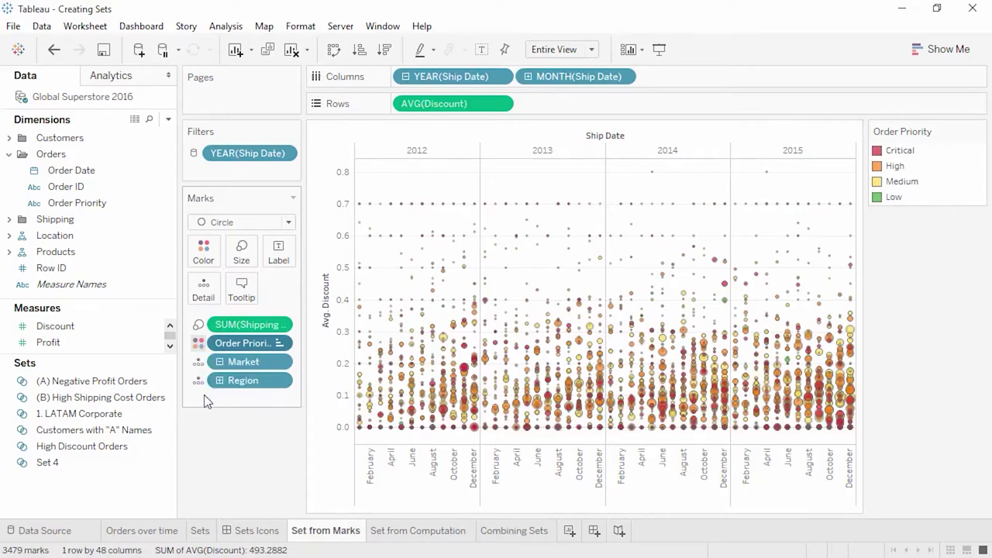
pyautogui.moveTo(117, 457); pyautogui.dragTo(194, 260)
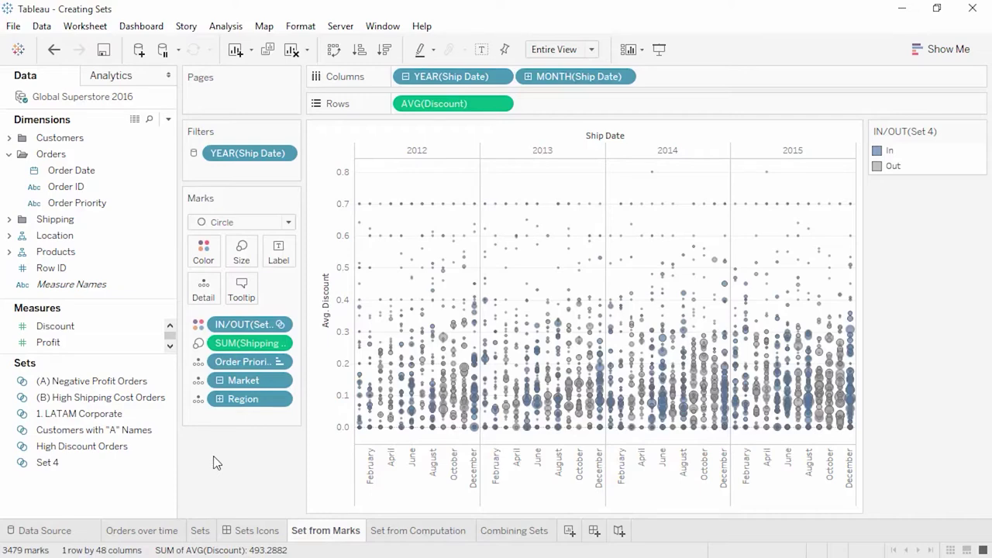
# - On the Set from Computation sheet, start a new set from Order ID and name it Discount >8%
pyautogui.click(394, 542)
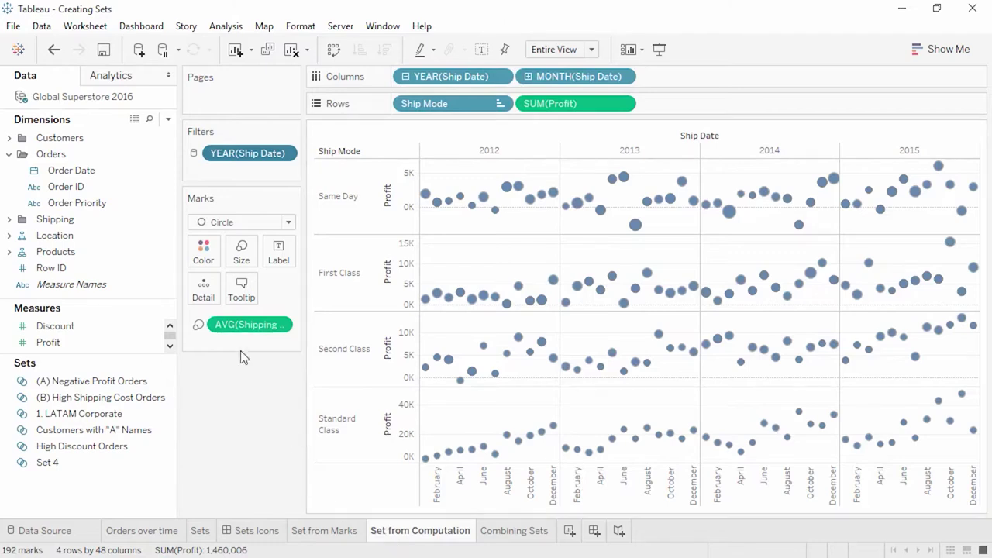
pyautogui.rightClick(79, 187)
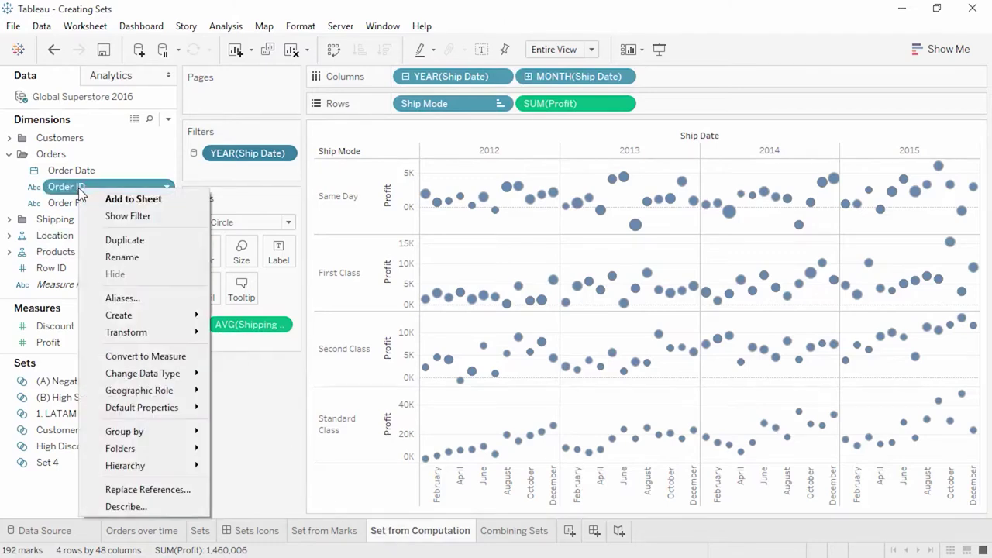
pyautogui.moveTo(147, 313)
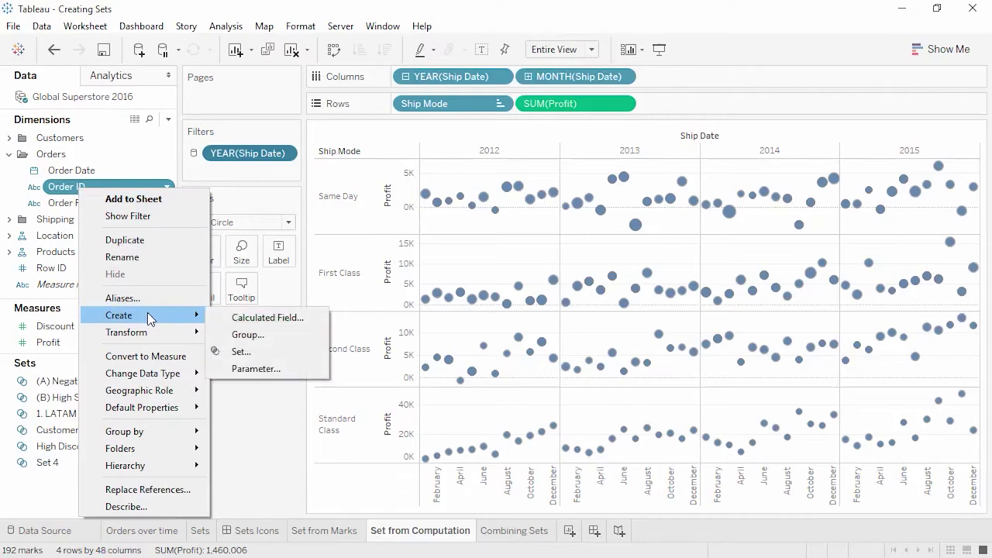
pyautogui.click(239, 353)
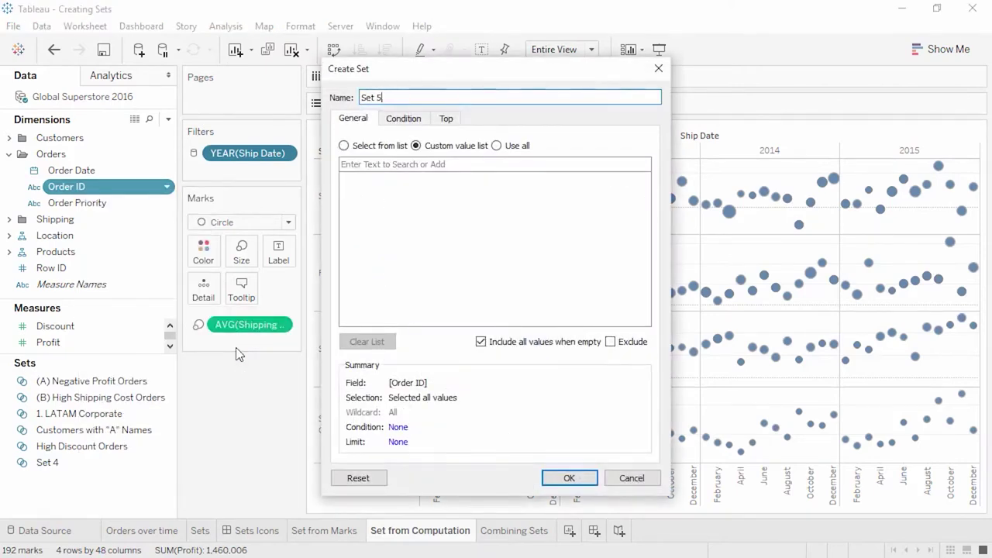
pyautogui.write('Discount >8%')
# - Limit the set to orders with an average Discount greater than 0.08, create it, and color the circles by it
pyautogui.click(399, 124)
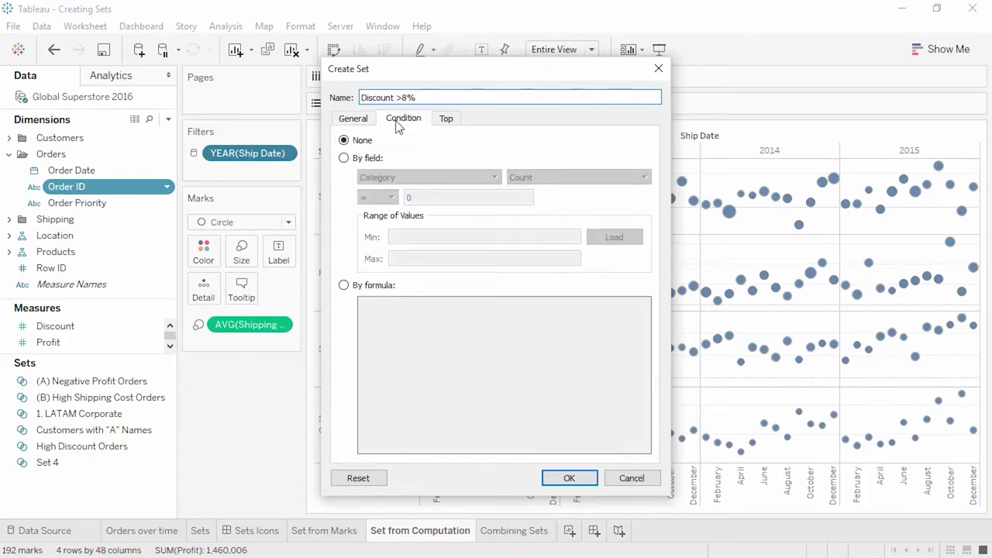
pyautogui.click(372, 159)
pyautogui.click(388, 177)
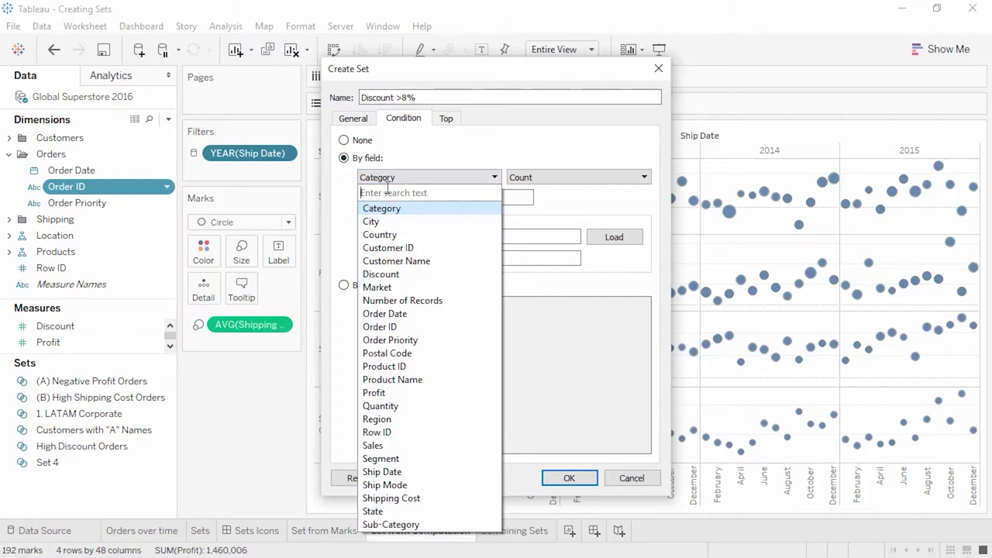
pyautogui.click(381, 274)
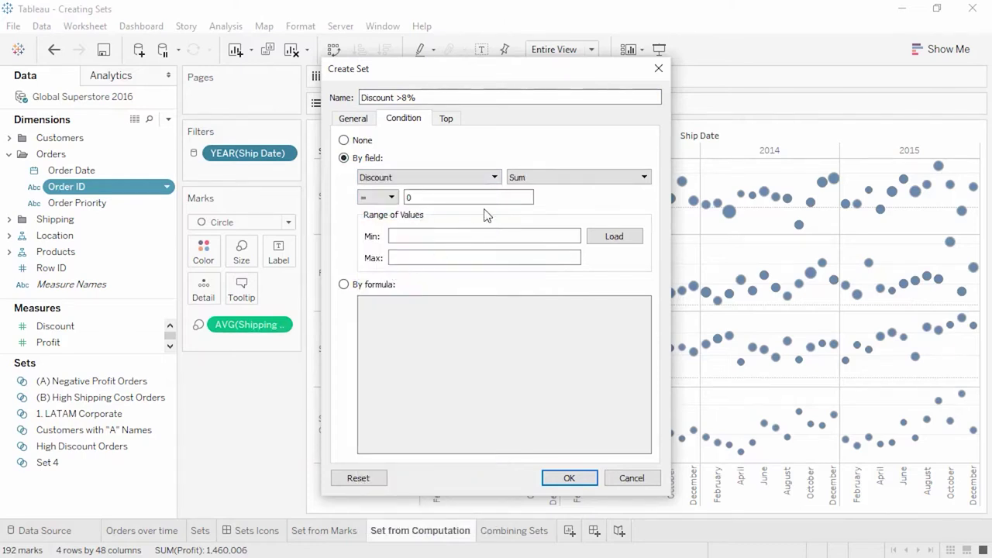
pyautogui.click(535, 178)
pyautogui.click(529, 204)
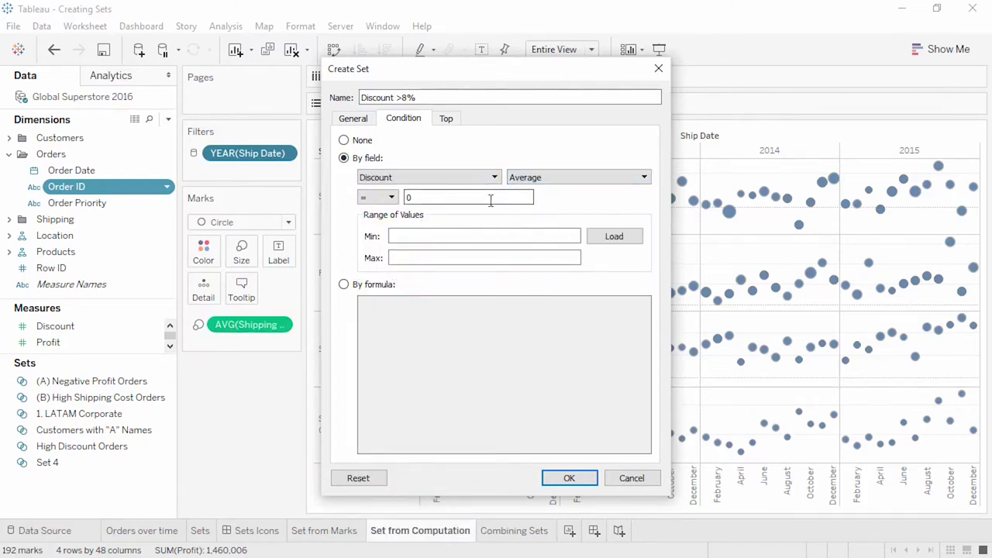
pyautogui.click(384, 199)
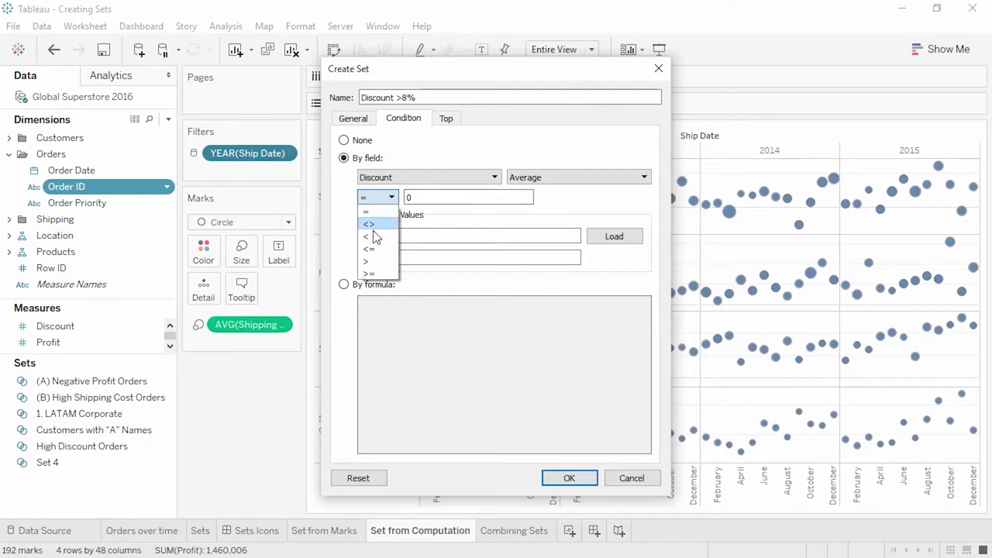
pyautogui.click(371, 262)
pyautogui.click(433, 197)
pyautogui.write('0.08')
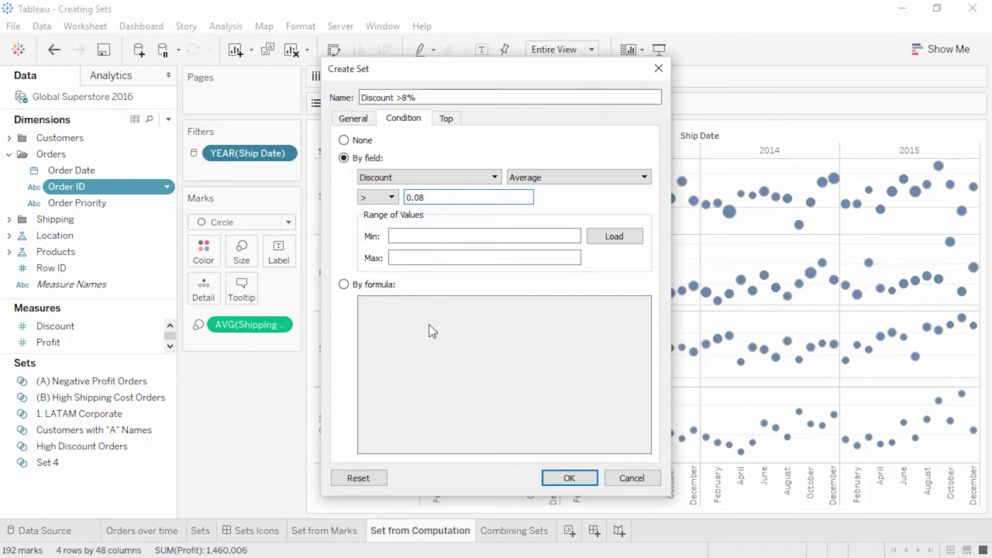
pyautogui.click(568, 481)
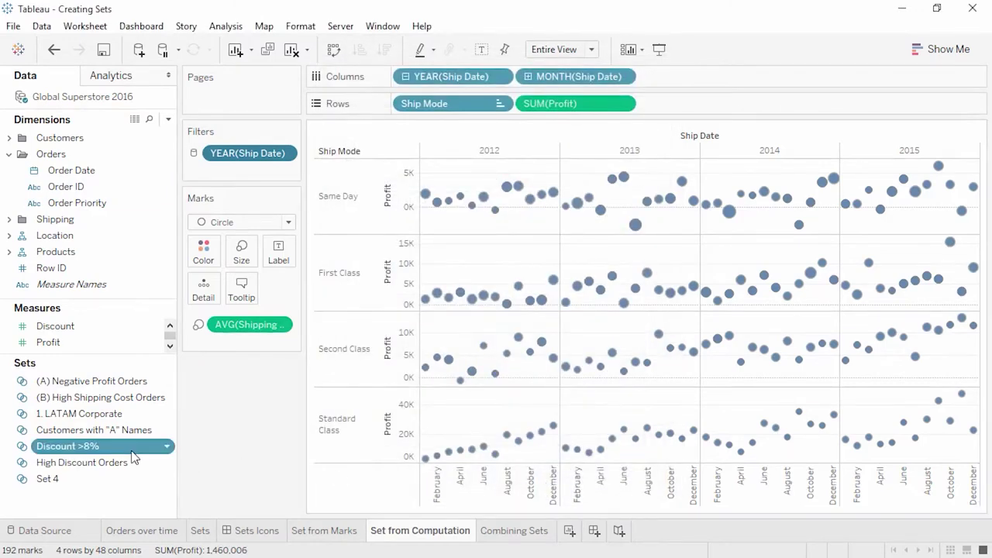
pyautogui.moveTo(133, 456); pyautogui.dragTo(214, 261)
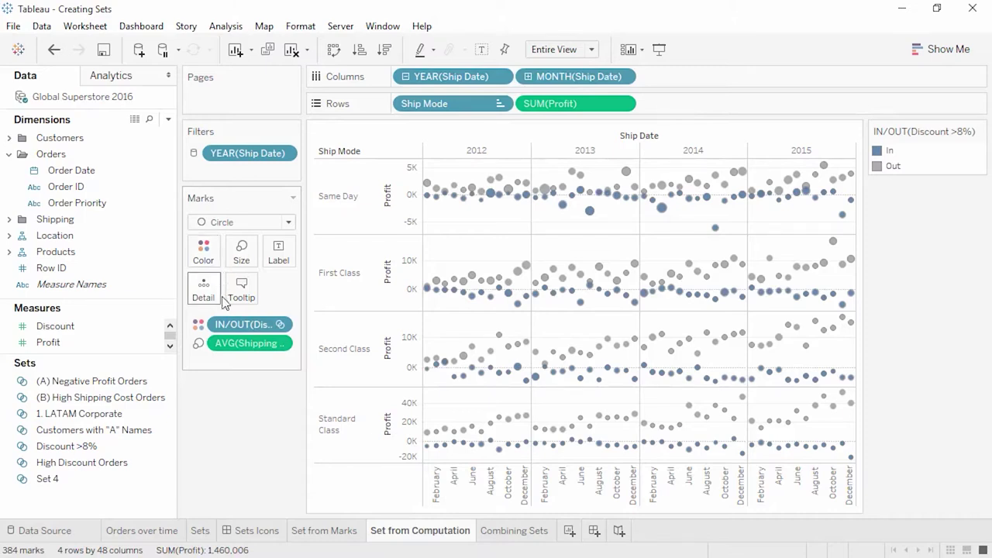
# - On the Combining Sets sheet, start a combined set from (A) Negative Profit Orders and name it Combined Set
pyautogui.click(504, 531)
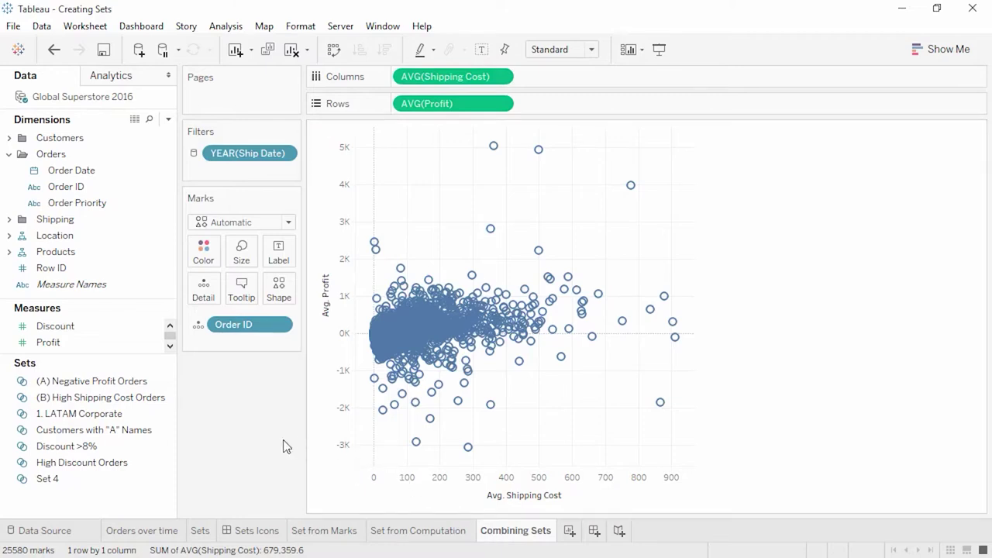
pyautogui.rightClick(138, 382)
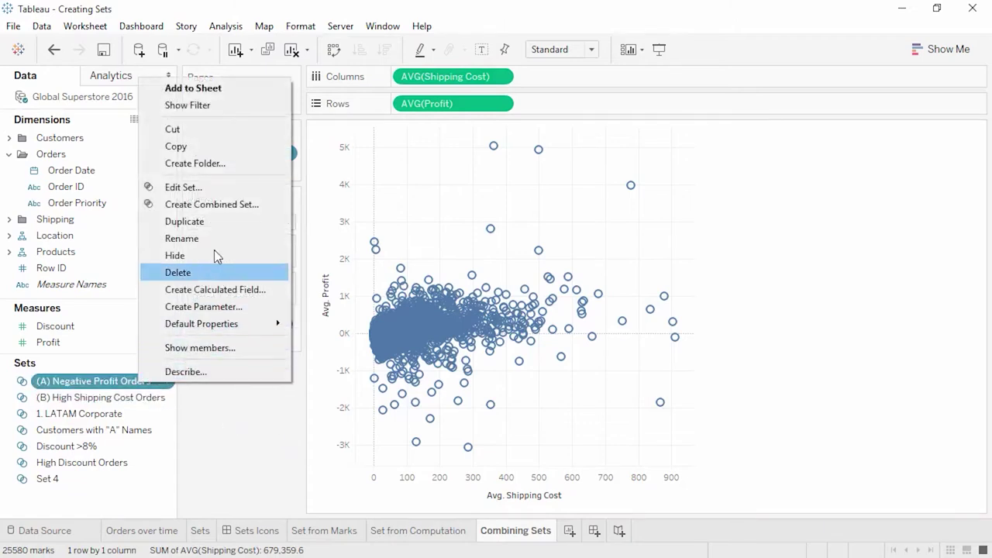
pyautogui.click(215, 205)
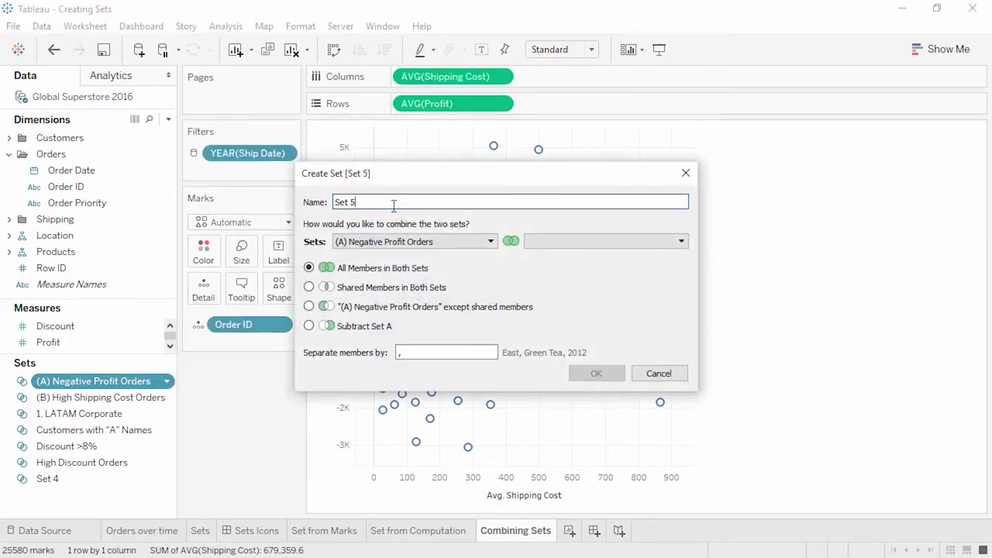
pyautogui.moveTo(383, 205); pyautogui.dragTo(338, 204)
pyautogui.write('Combined Set')
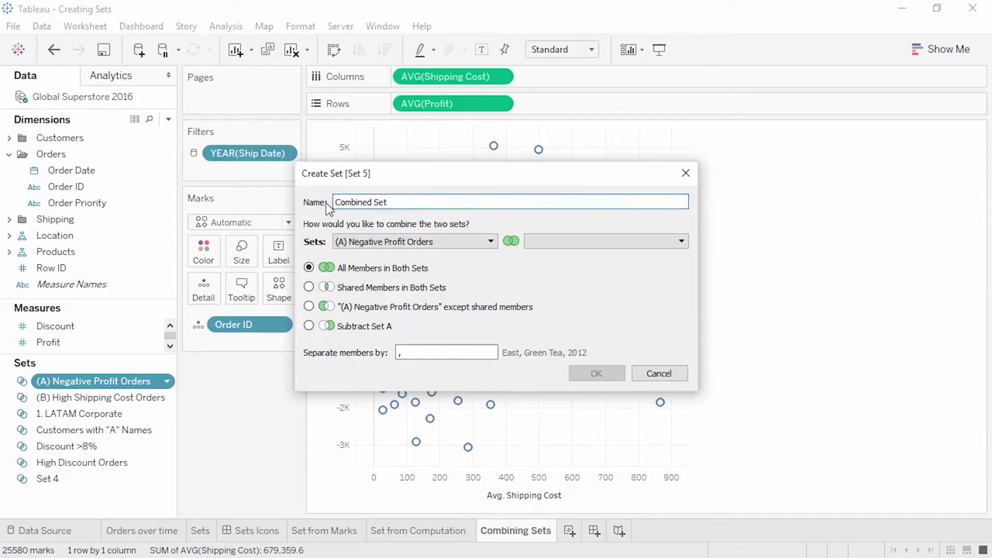
# - Combine with (B) High Shipping Cost Orders, keeping (A) Negative Profit Orders except shared members, and color the scatter plot by the combined set
pyautogui.click(548, 243)
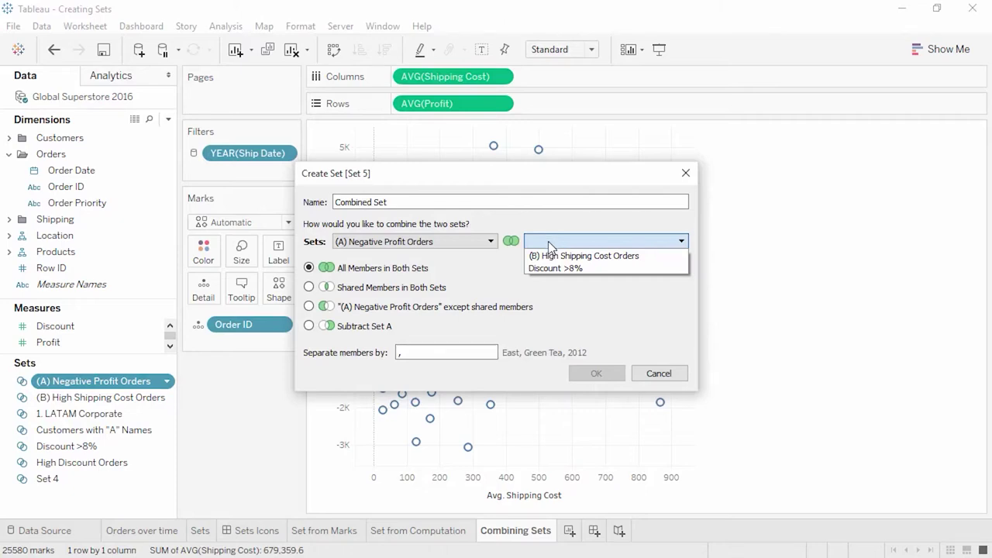
pyautogui.click(549, 256)
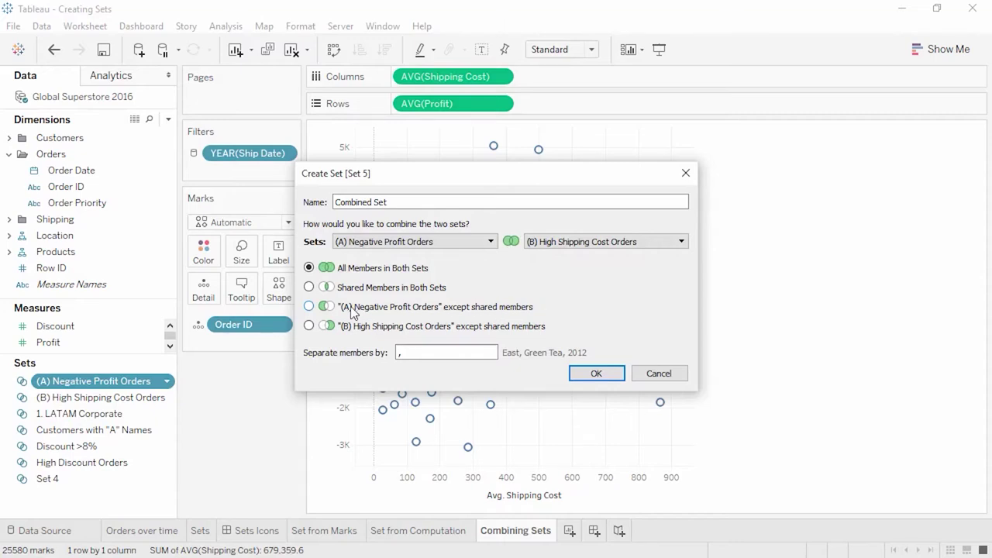
pyautogui.click(310, 306)
pyautogui.click(588, 373)
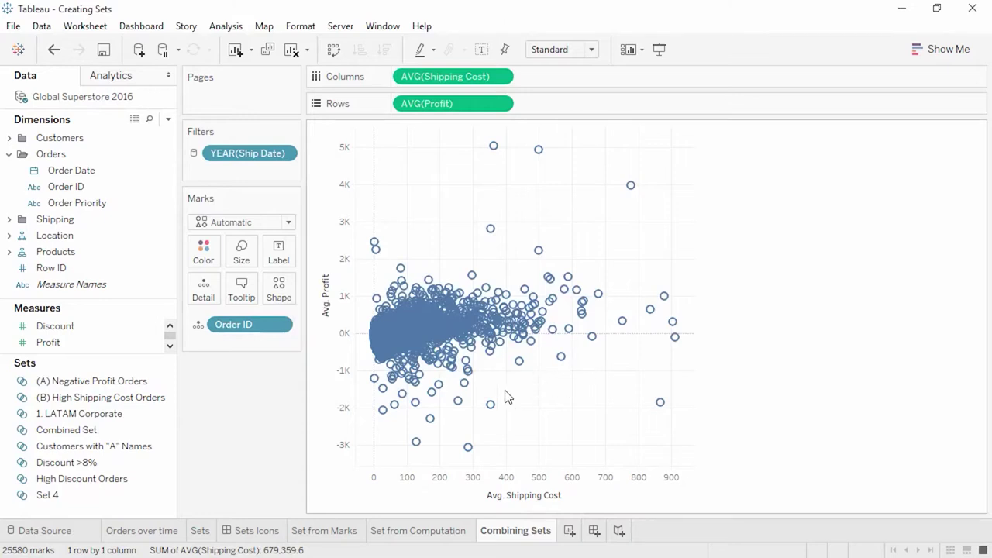
pyautogui.click(122, 432)
pyautogui.moveTo(122, 431); pyautogui.dragTo(200, 254)
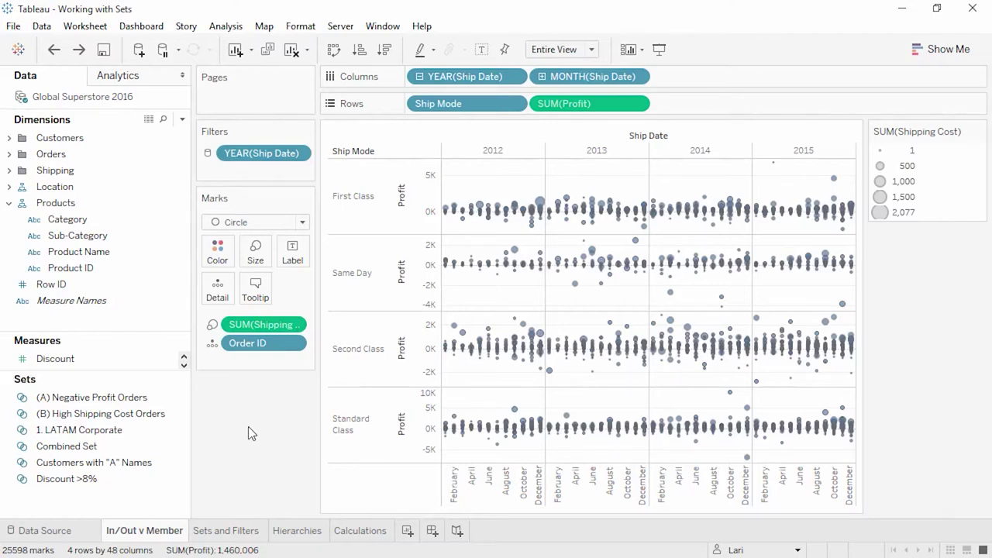
# - In the Working with Sets workbook, inspect the members of the 1. LATAM Corporate set
pyautogui.rightClick(140, 433)
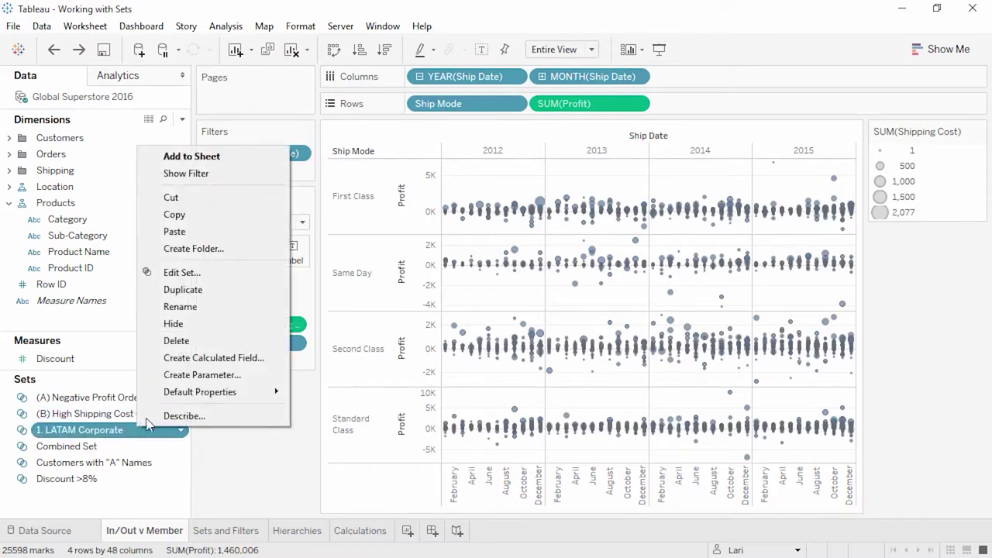
pyautogui.click(176, 274)
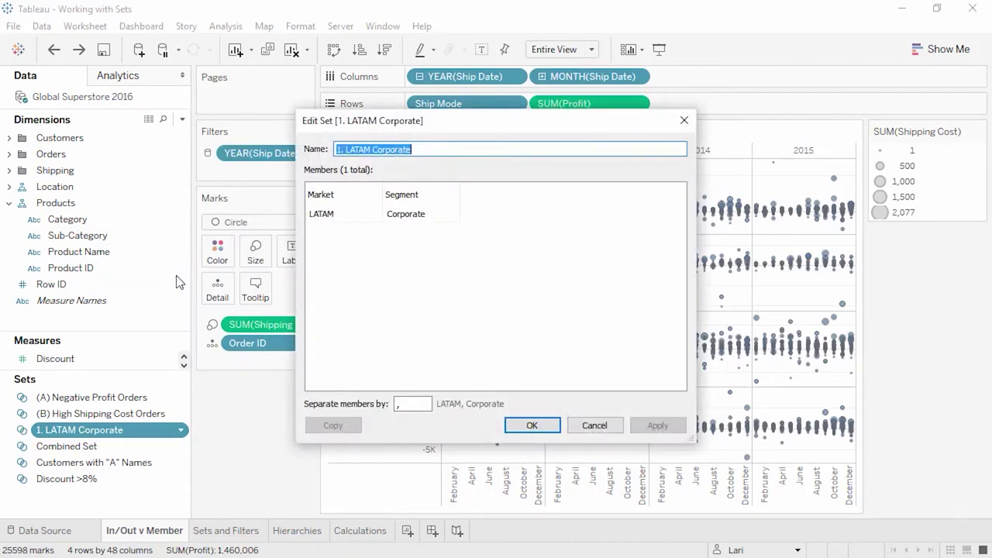
pyautogui.moveTo(372, 196)
pyautogui.click(684, 121)
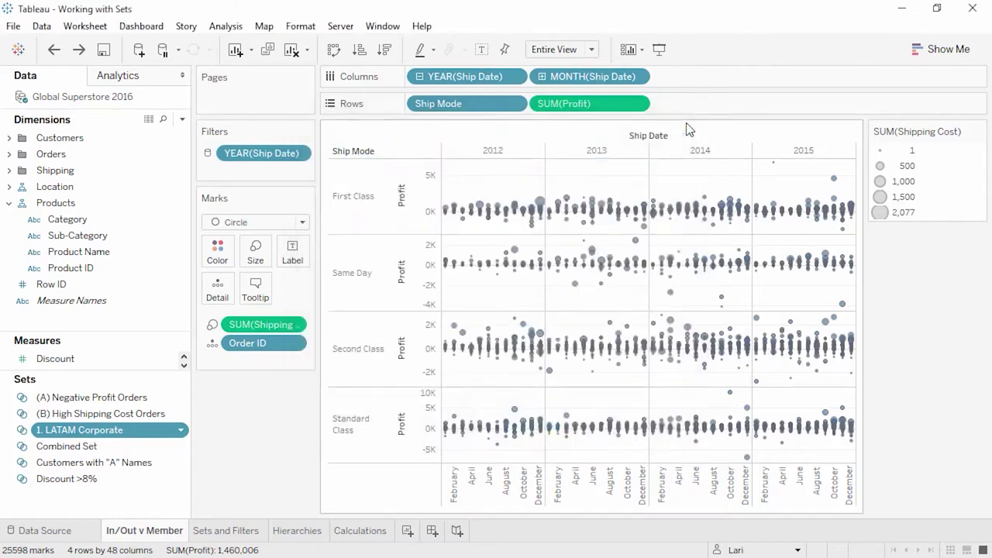
# - Examine the condition of the Customers with "A" Names set and the definition of the Combined Set
pyautogui.rightClick(133, 465)
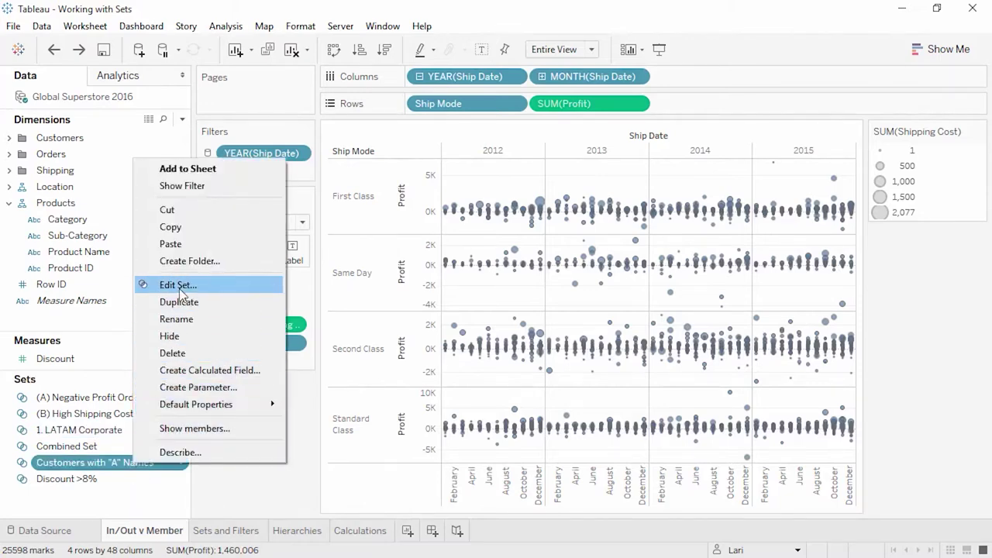
pyautogui.click(178, 285)
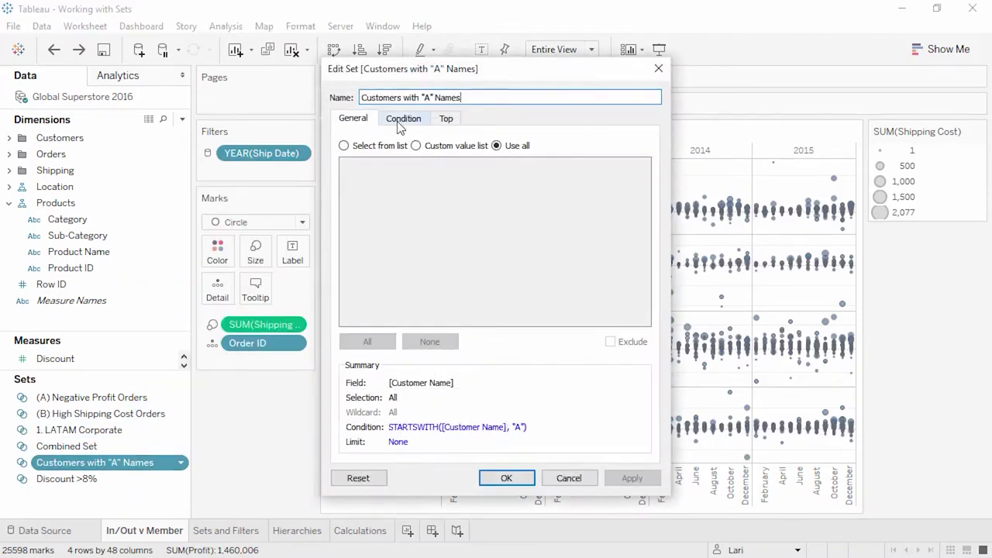
pyautogui.click(400, 124)
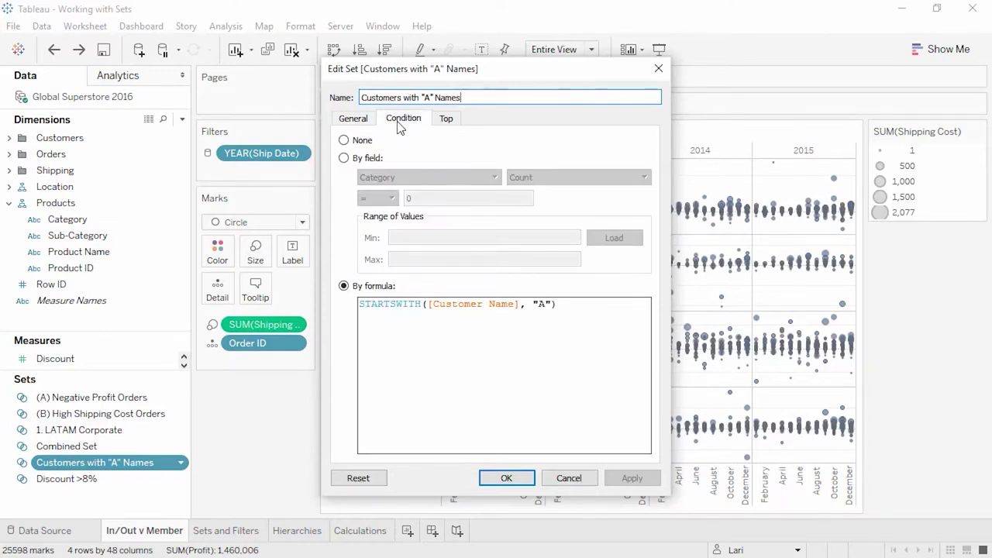
pyautogui.click(658, 69)
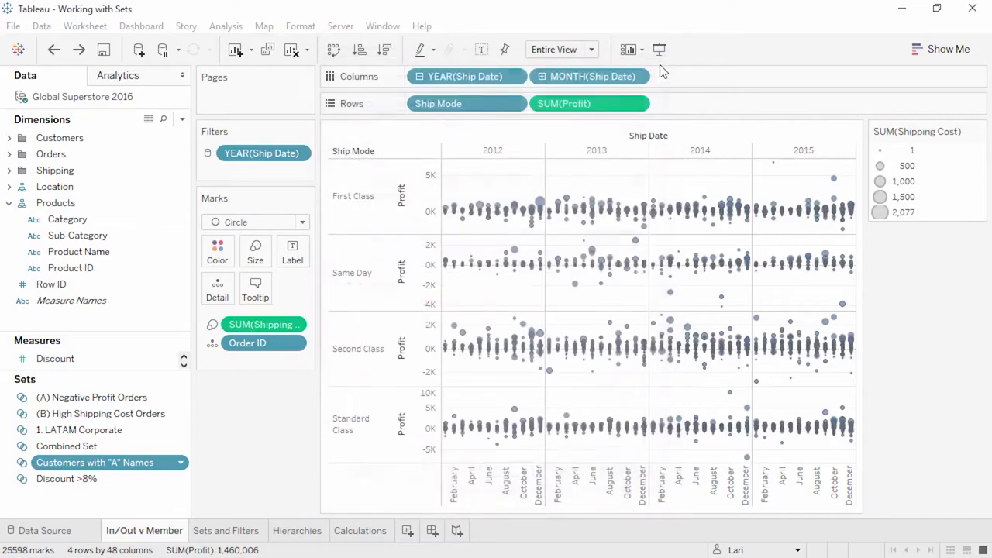
pyautogui.rightClick(100, 446)
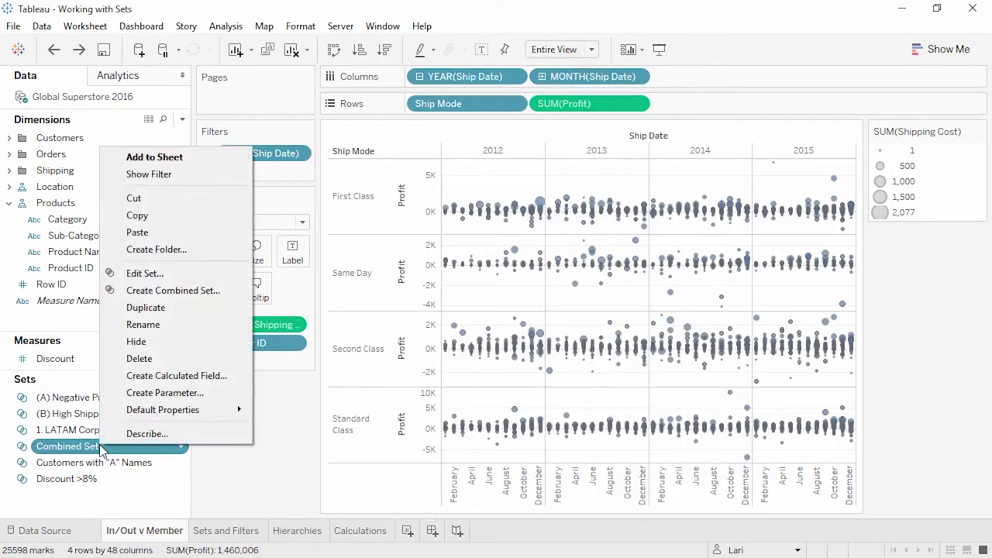
pyautogui.click(145, 273)
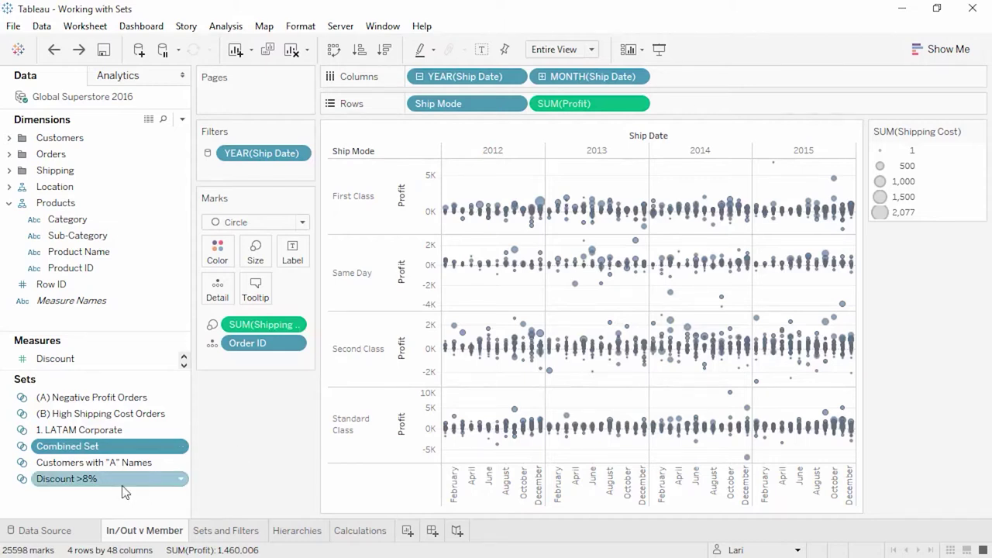
# - Color the circles by the Discount >8% set, move it to detail, and display the members in the set instead of In/Out
pyautogui.click(86, 482)
pyautogui.moveTo(87, 485); pyautogui.dragTo(211, 261)
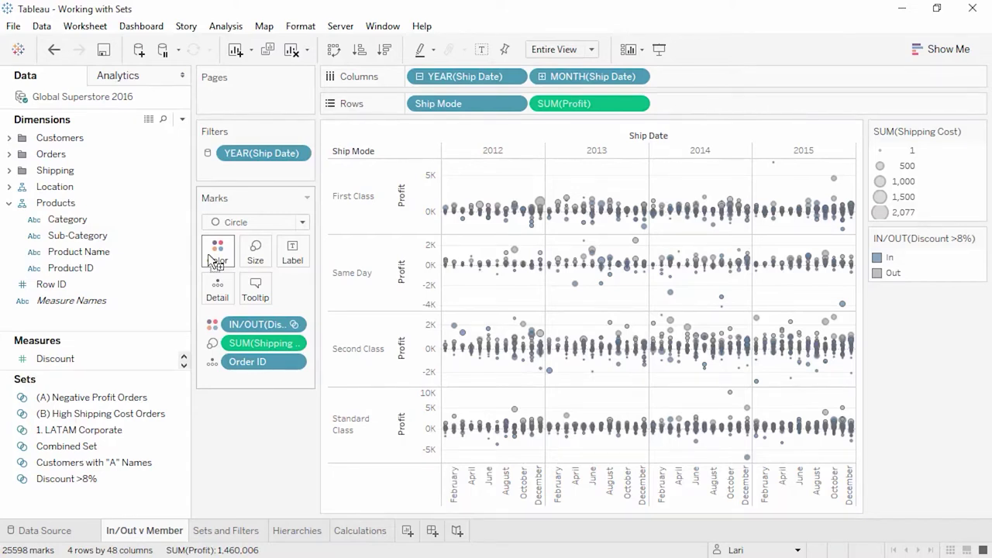
pyautogui.moveTo(214, 262); pyautogui.dragTo(215, 326)
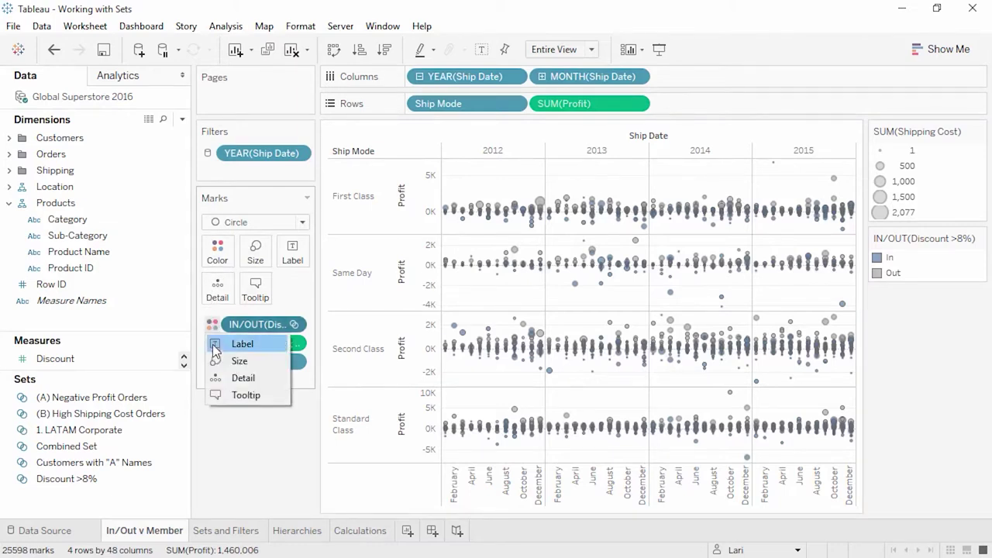
pyautogui.click(216, 379)
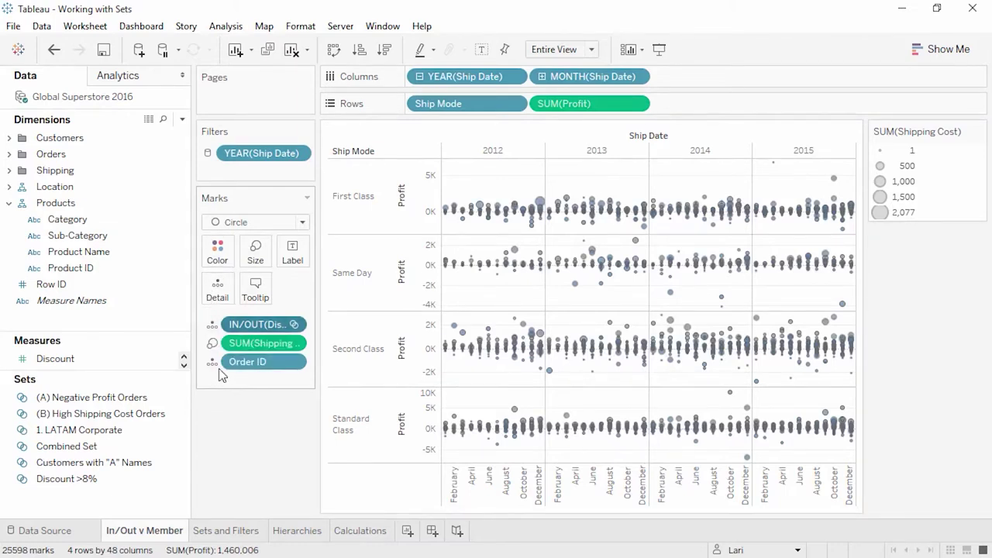
pyautogui.rightClick(237, 328)
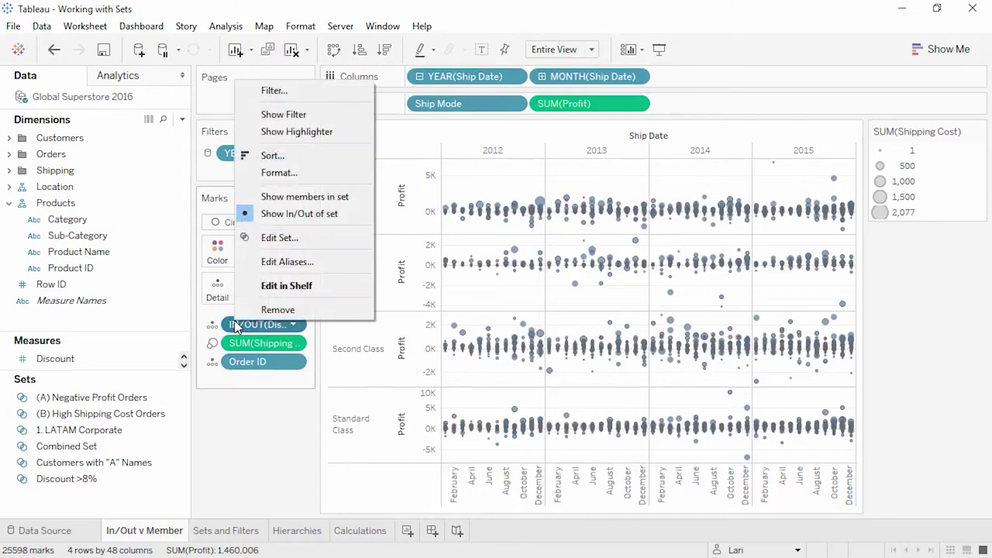
pyautogui.click(276, 198)
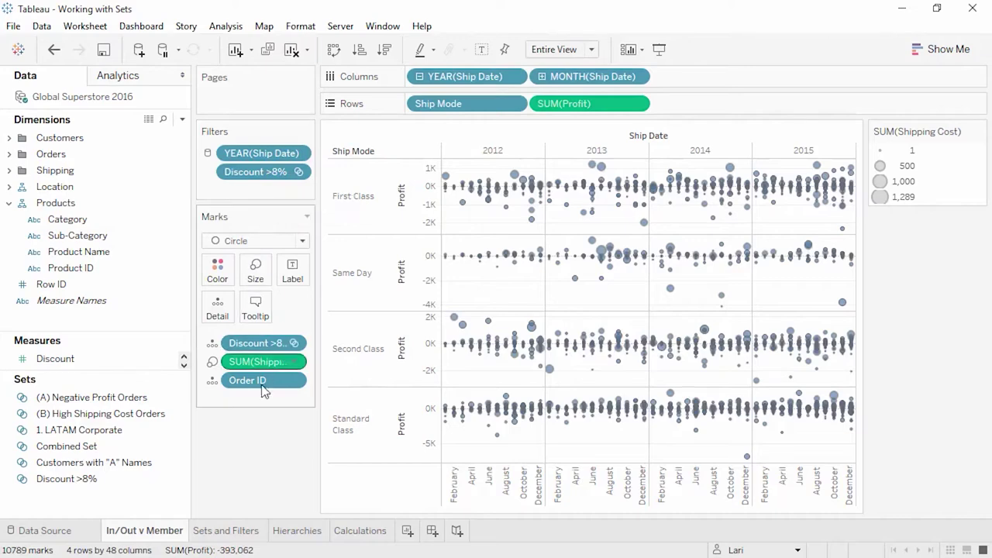
# - On the Sets and Filters sheet, create the set Set 4 from all scatter plot marks and add it to the filters
pyautogui.click(255, 535)
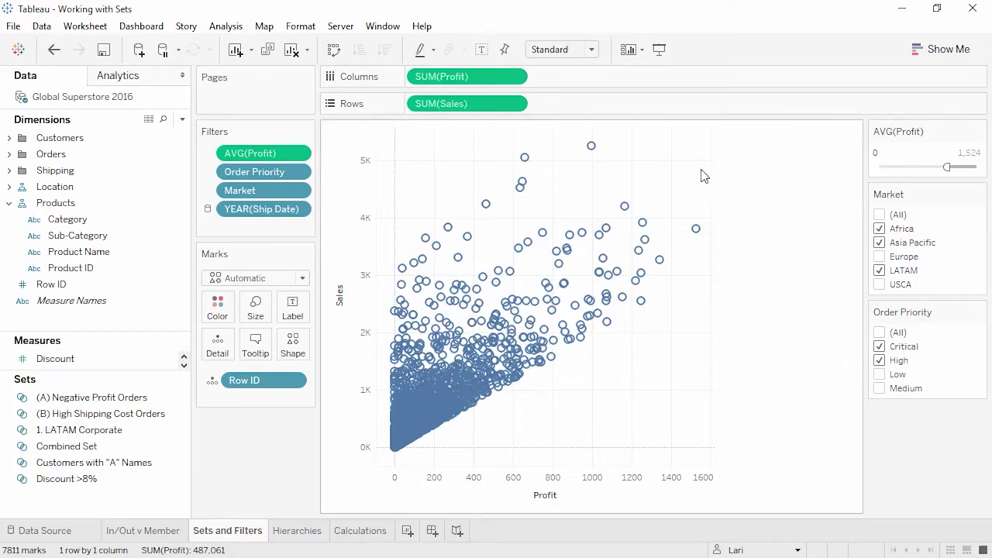
pyautogui.moveTo(702, 131); pyautogui.dragTo(386, 467)
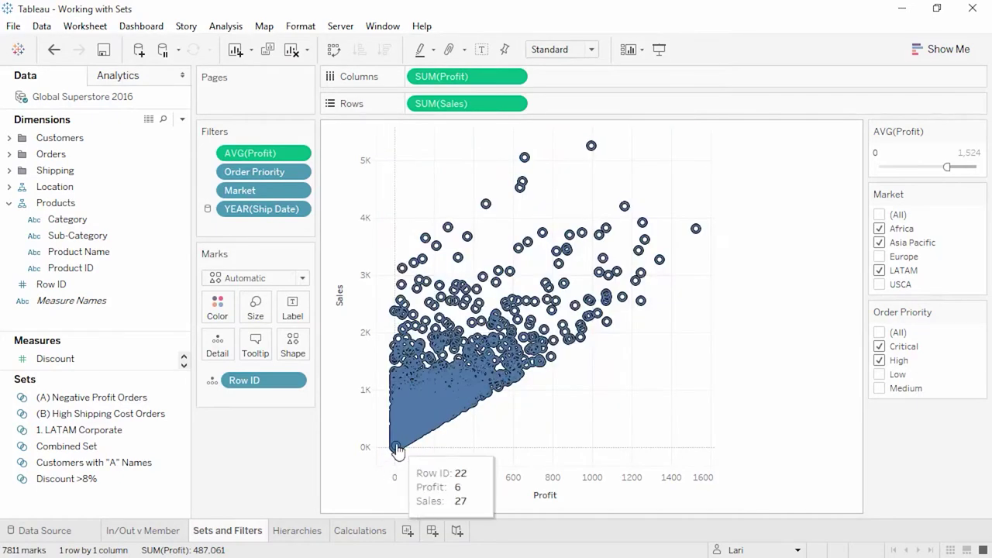
pyautogui.click(591, 437)
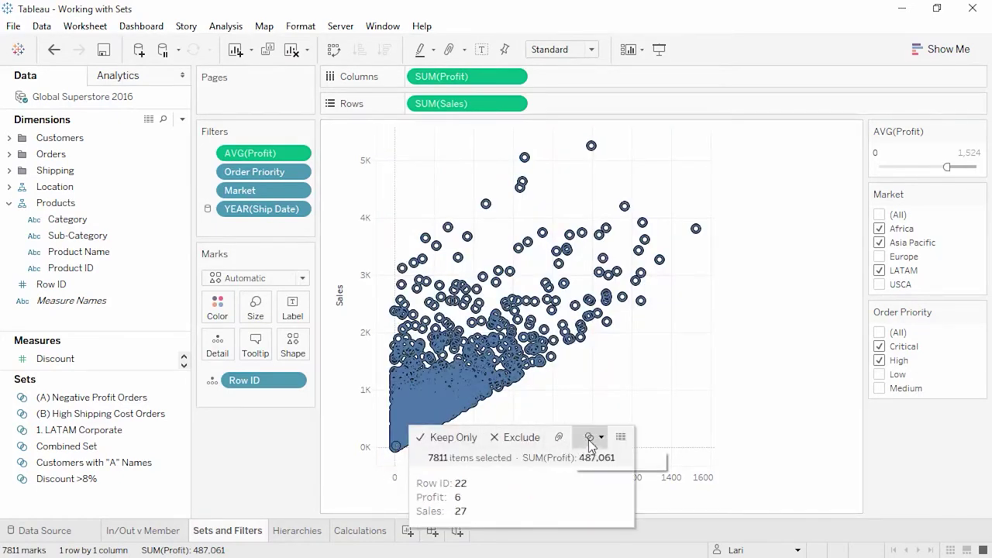
pyautogui.click(603, 460)
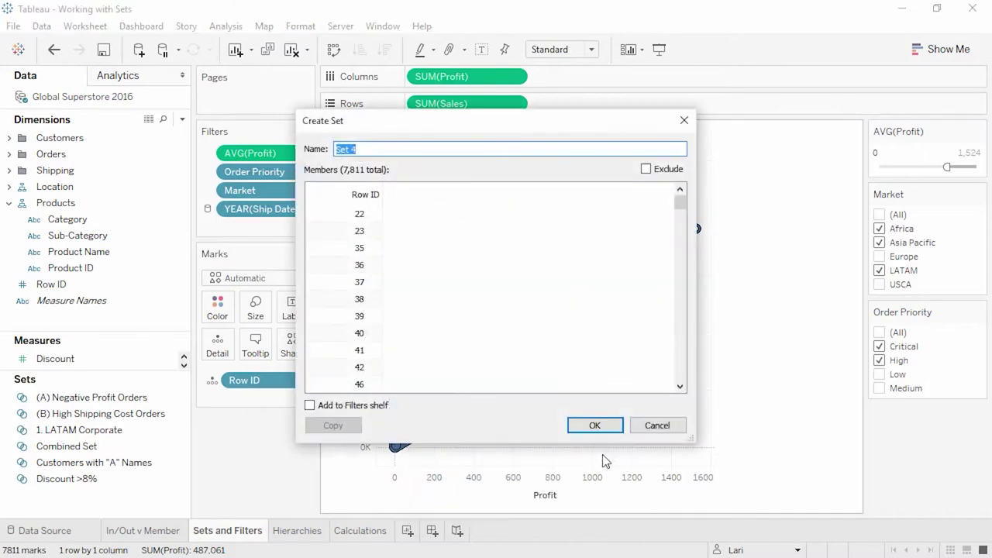
pyautogui.click(370, 409)
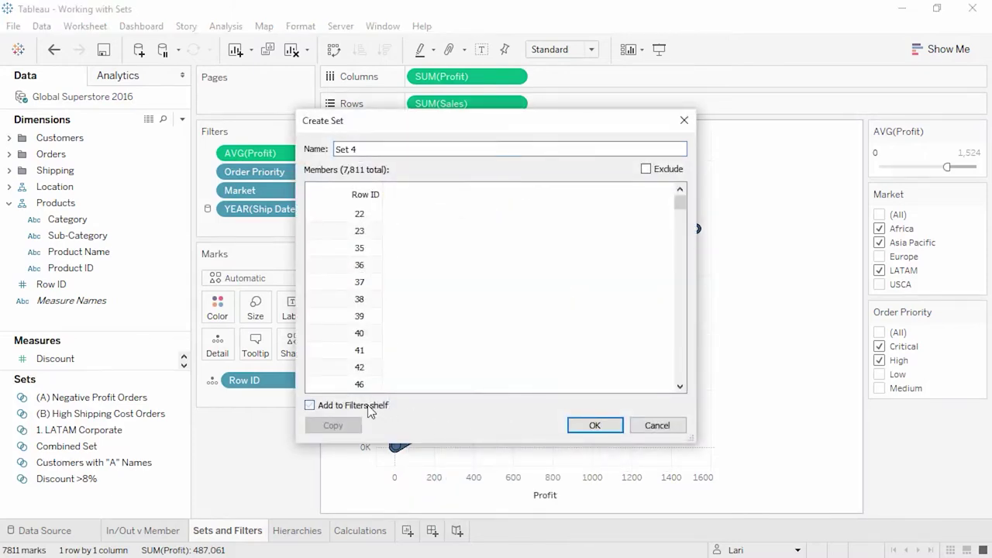
pyautogui.click(593, 427)
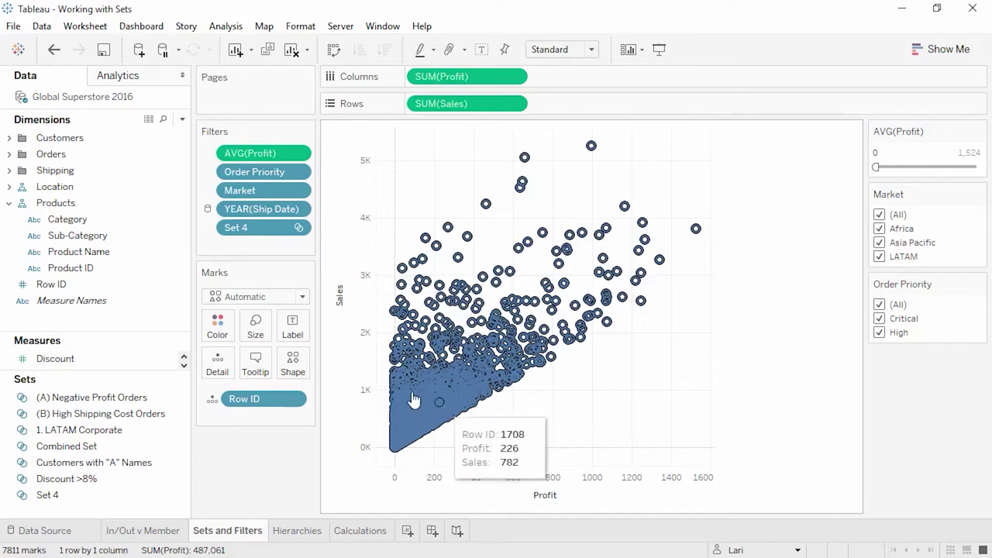
# - Examine the set definition that can be created from the Market filter, without creating the set
pyautogui.rightClick(255, 199)
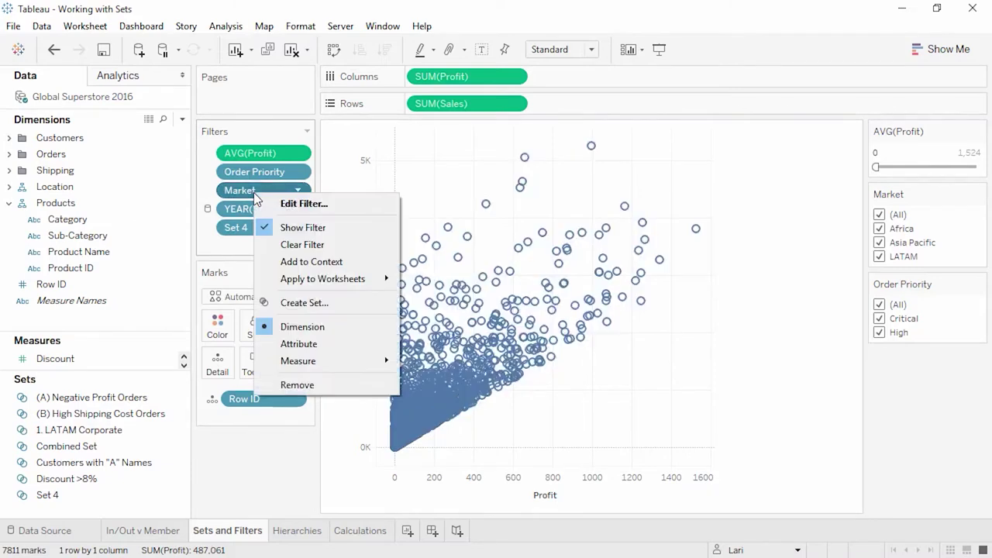
pyautogui.click(317, 303)
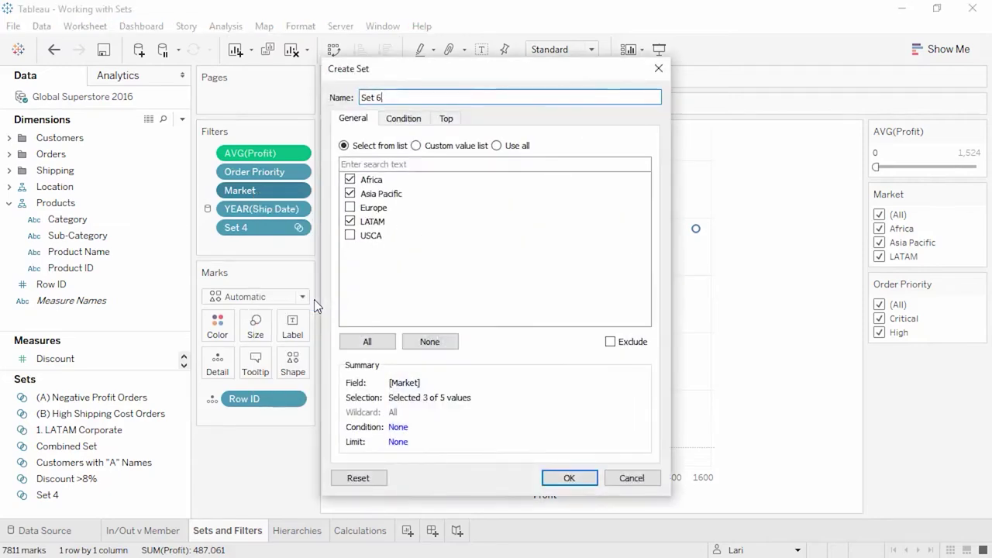
pyautogui.click(628, 478)
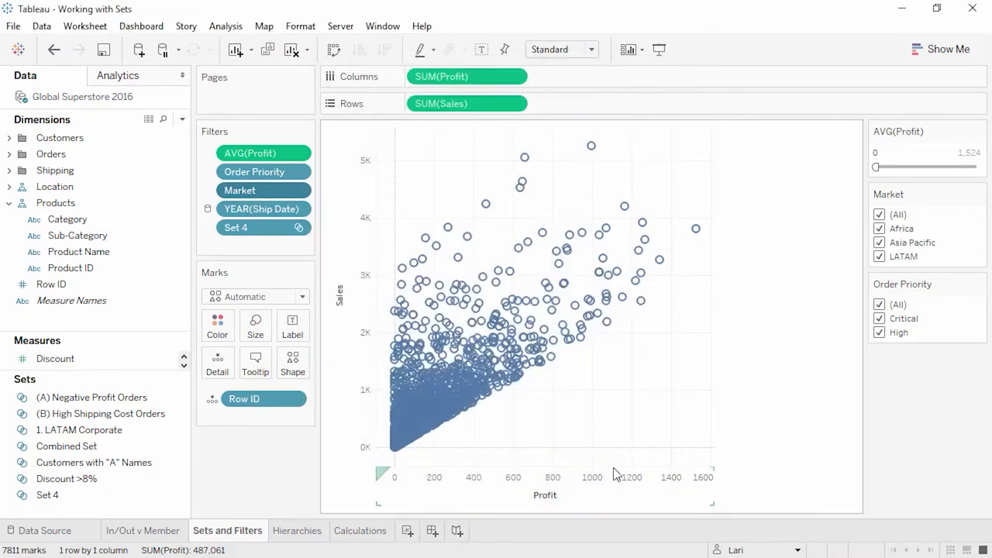
# - Remove the ship date year, Market, Order Priority and average profit filters, keeping only Set 4
pyautogui.moveTo(261, 208); pyautogui.dragTo(259, 244)
pyautogui.moveTo(255, 190); pyautogui.dragTo(258, 392)
pyautogui.moveTo(259, 171); pyautogui.dragTo(254, 405)
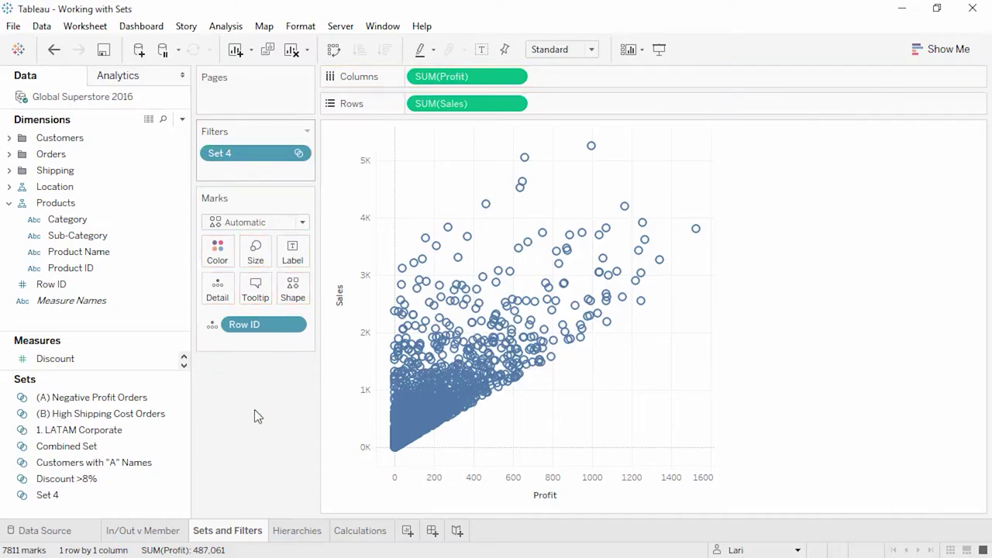
# - On the Hierarchies sheet, insert the 1. LATAM Corporate set below Category in the Products hierarchy and drill the rows down to it
pyautogui.click(295, 532)
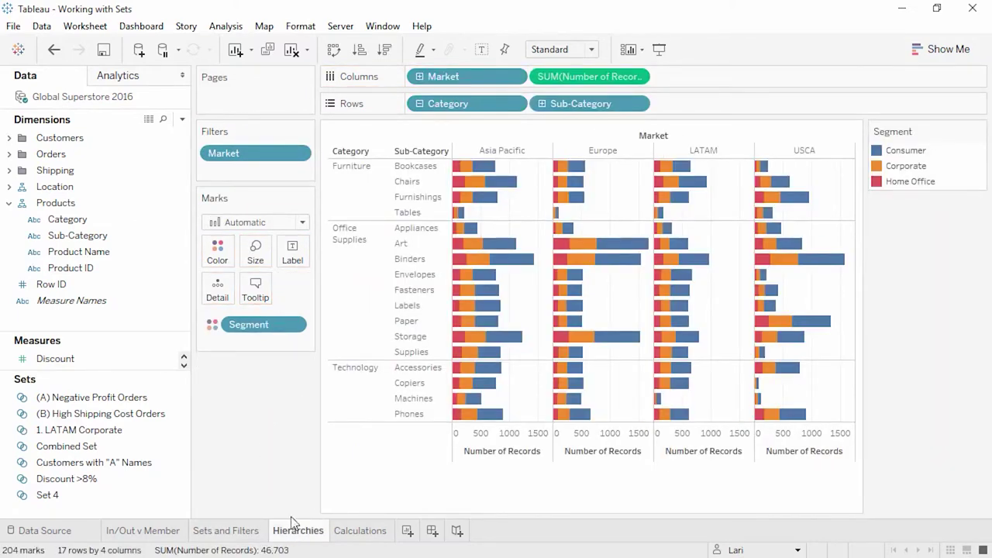
pyautogui.click(107, 432)
pyautogui.moveTo(107, 434); pyautogui.dragTo(112, 232)
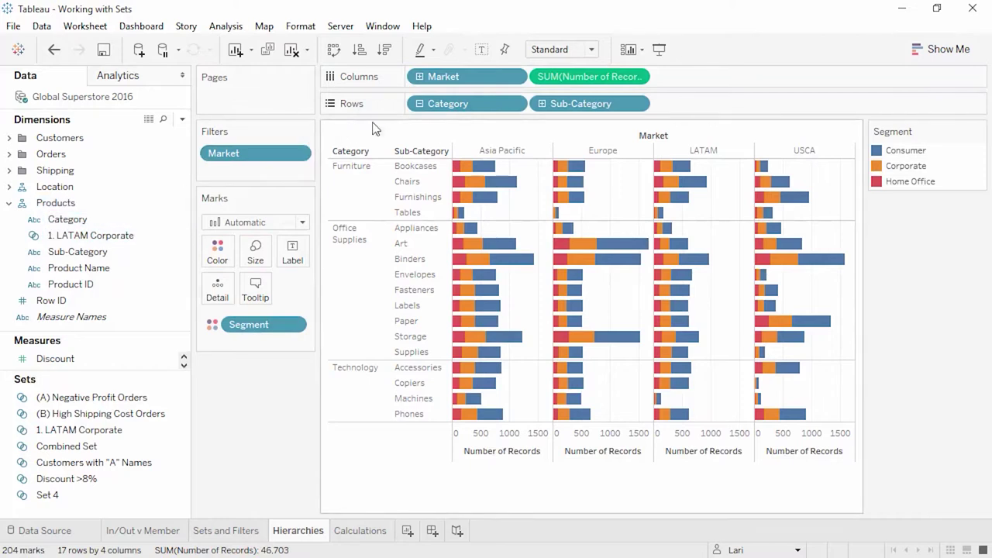
pyautogui.click(420, 104)
pyautogui.click(419, 104)
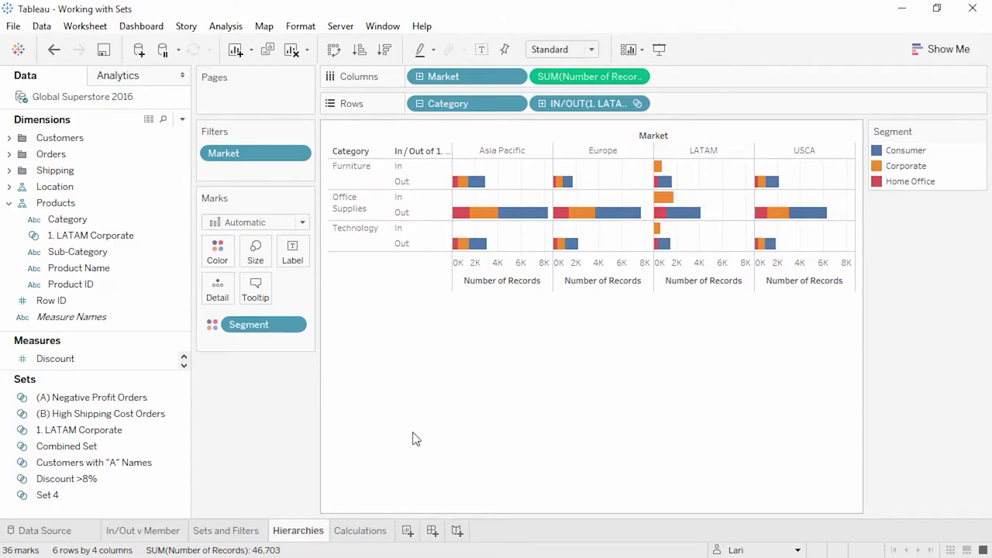
# - On the Calculations sheet, start a calculated field from the Customers with "A" Names set and name it A name profits
pyautogui.click(379, 534)
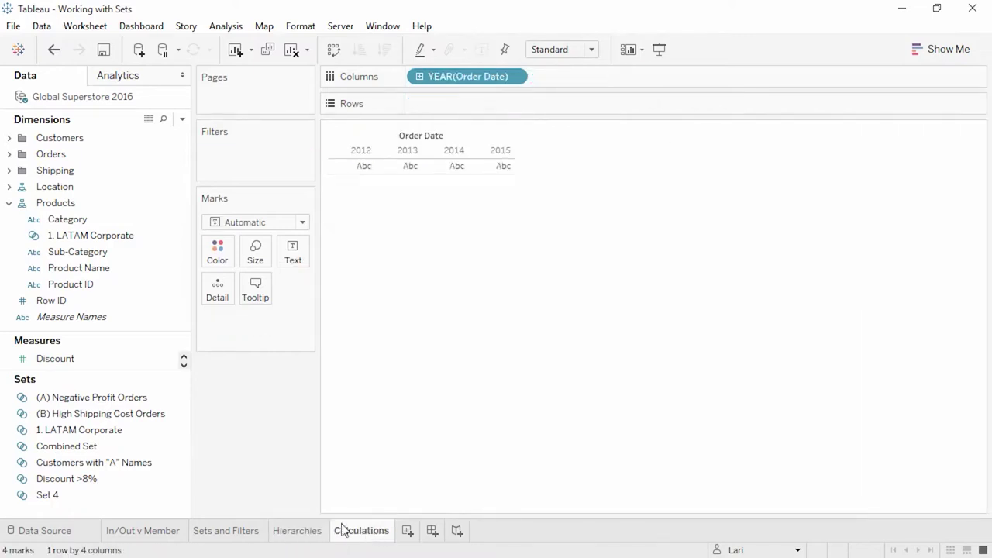
pyautogui.rightClick(137, 465)
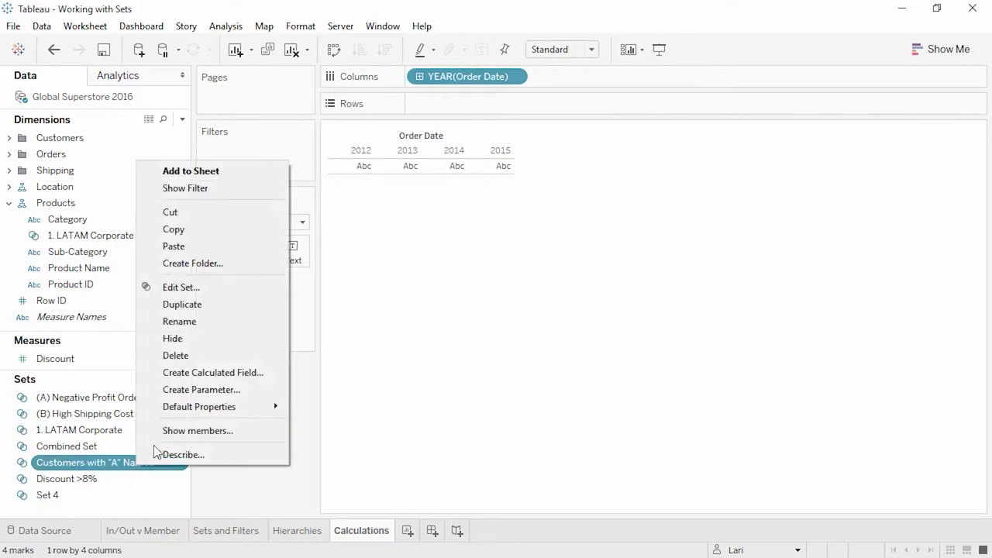
pyautogui.click(186, 375)
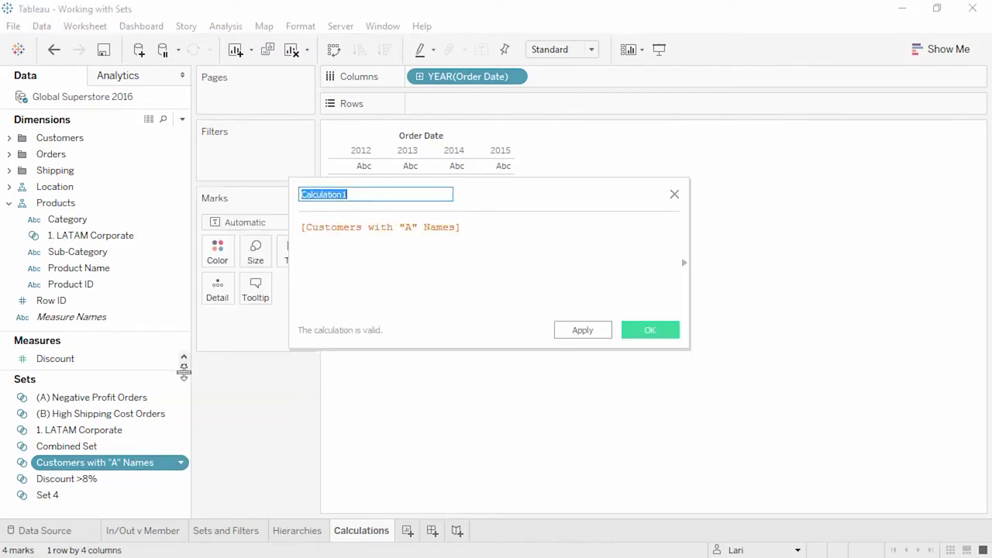
pyautogui.write('A name profits')
# - Complete the calculation as IF [Customers with "A" Names] THEN [Profit] END and save it
pyautogui.click(302, 227)
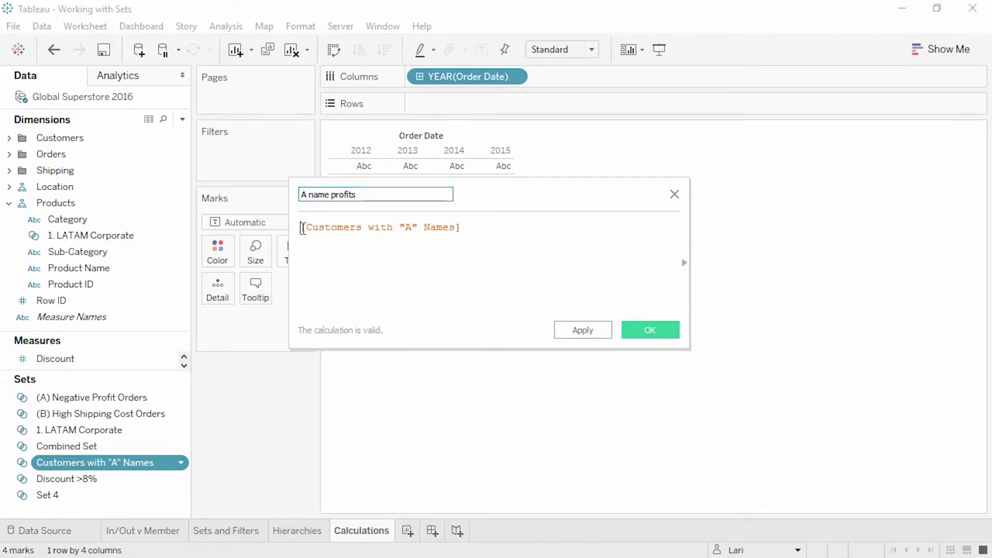
pyautogui.write('IF')
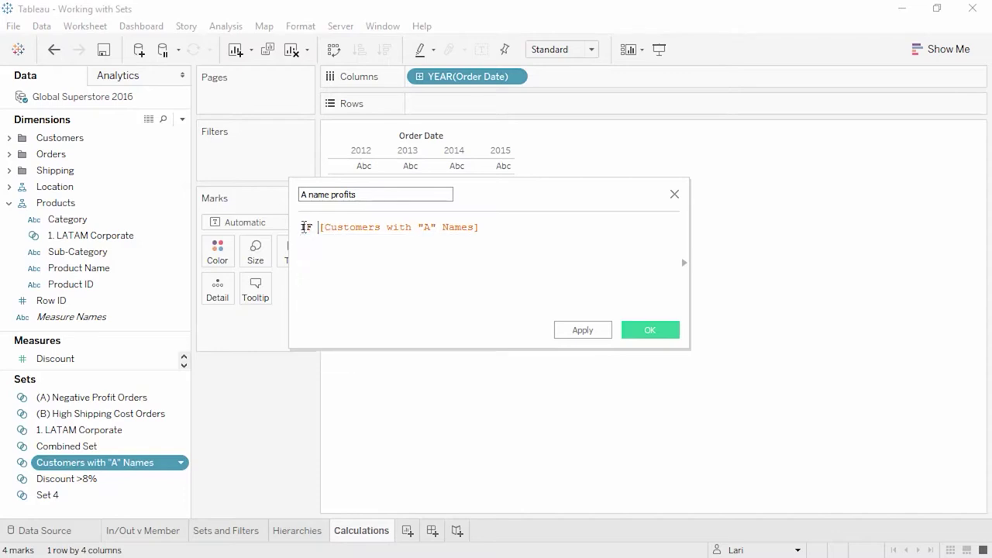
pyautogui.click(509, 225)
pyautogui.write('THEN Pro')
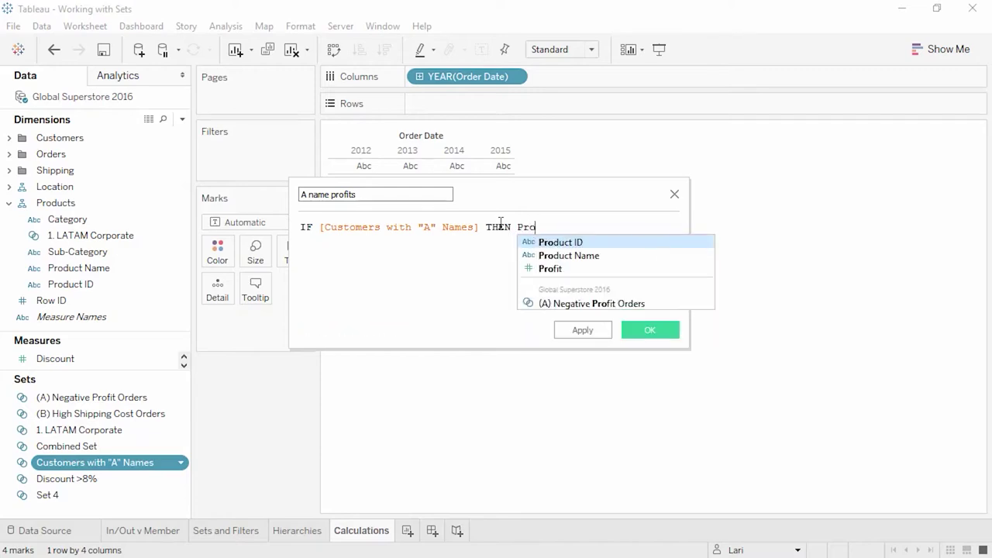
pyautogui.press('Down')
pyautogui.press('Down')
pyautogui.press('Return')
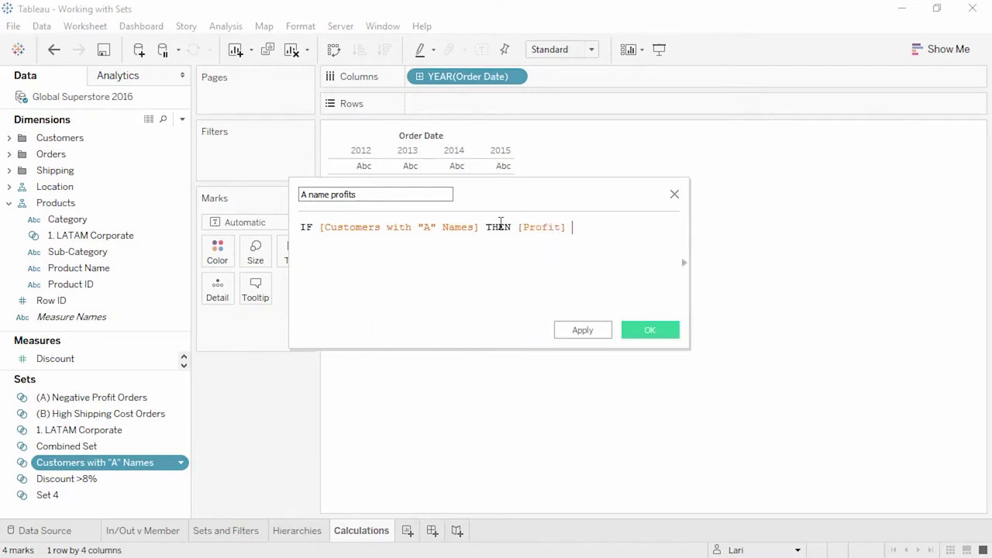
pyautogui.write('END')
pyautogui.press('Return')
pyautogui.click(640, 338)
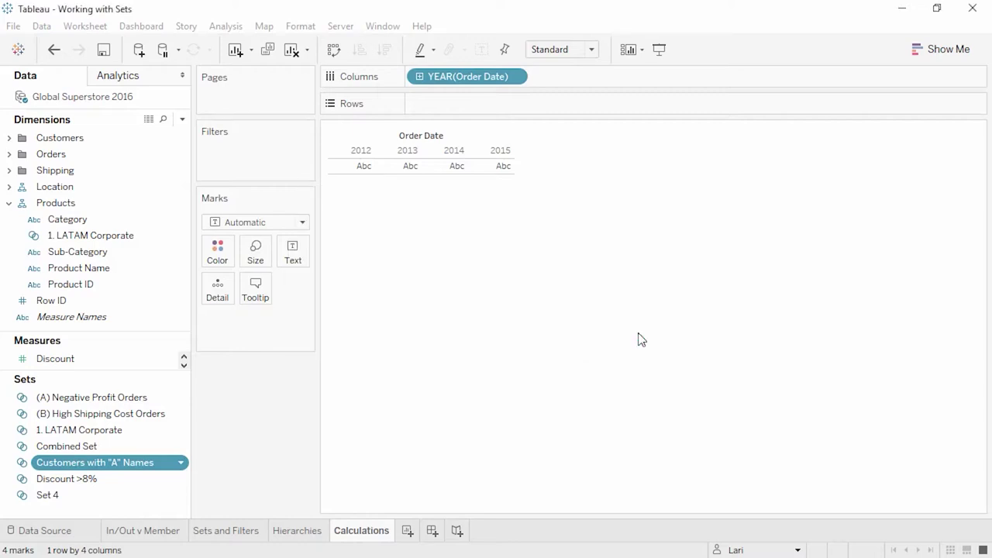
# - Add the A name profits measure to the rows, against the order date years
pyautogui.click(183, 357)
pyautogui.click(145, 360)
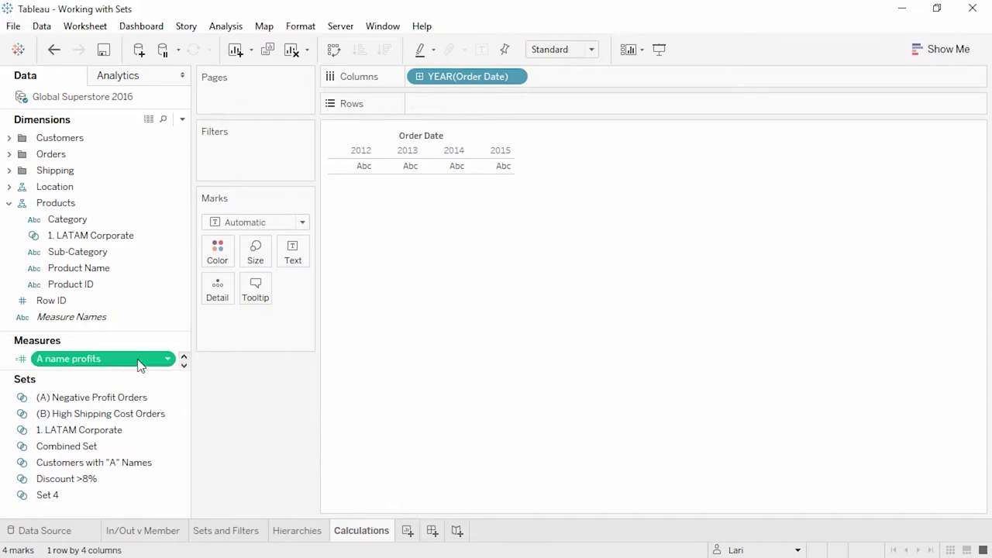
pyautogui.moveTo(141, 364); pyautogui.dragTo(501, 111)
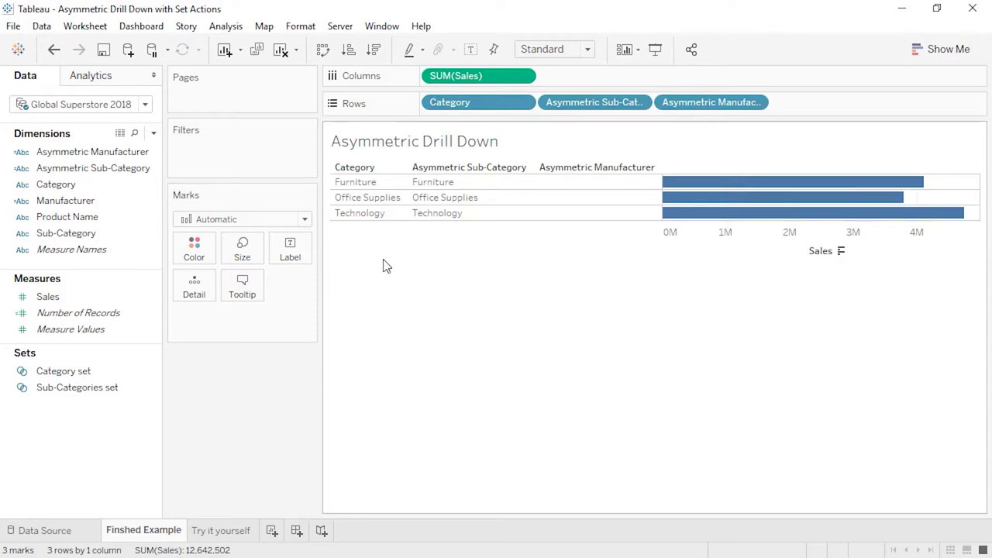
# - In the Asymmetric Drill Down example, expand Technology into sub-categories and Copiers into manufacturers, and put the workbook aside
pyautogui.click(436, 213)
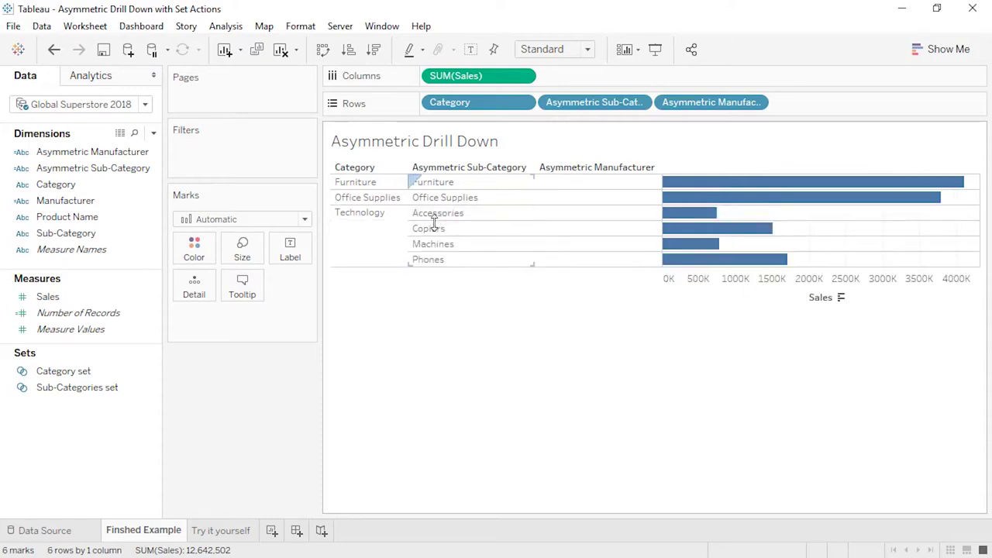
pyautogui.click(436, 229)
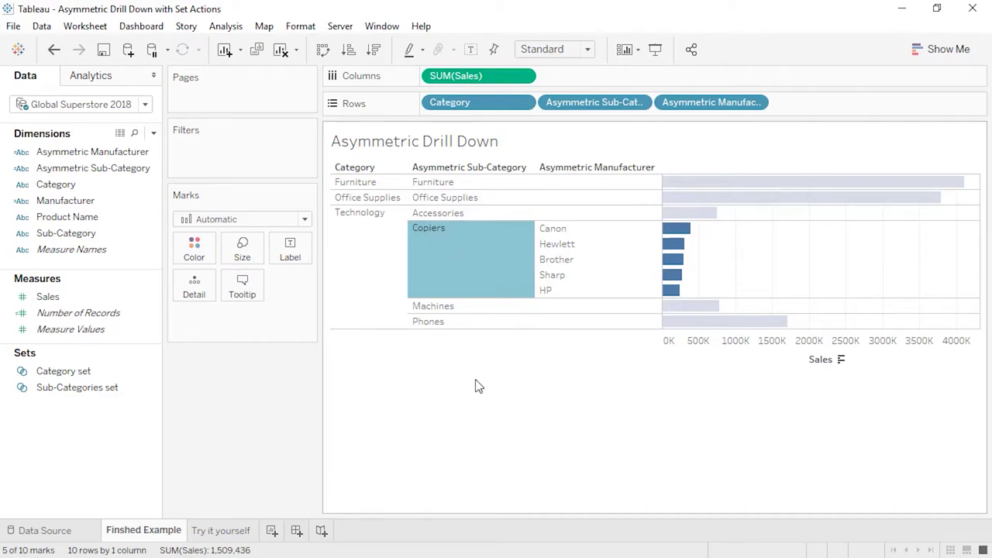
pyautogui.click(902, 8)
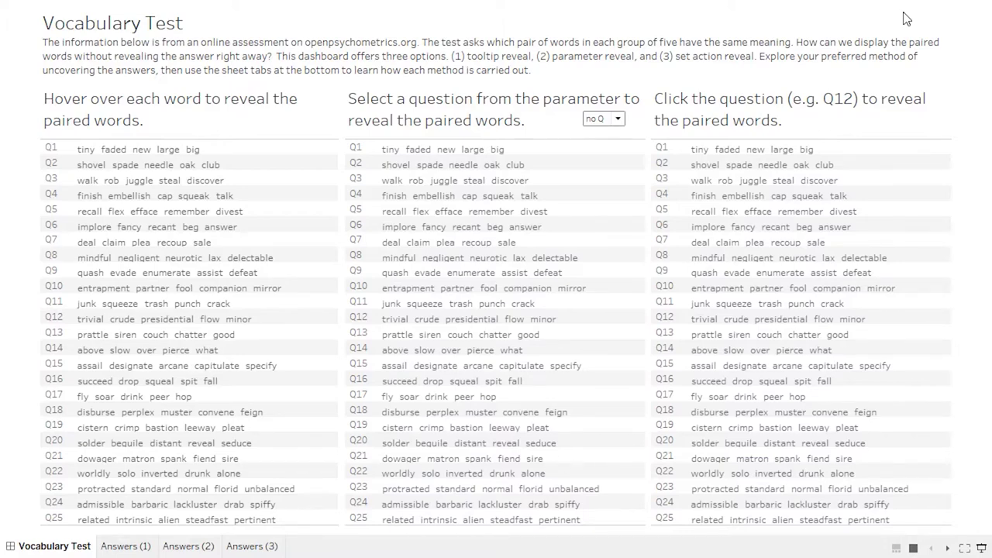
# - In the Vocabulary Test dashboard, reveal the paired words for Q6 by parameter and for Q6, Q7 and Q8 together by set action
pyautogui.click(619, 120)
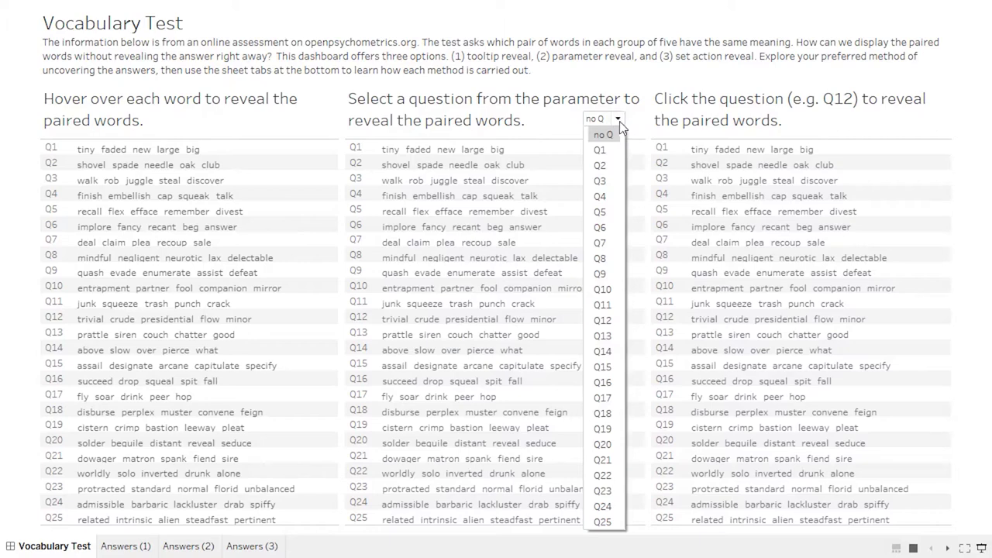
pyautogui.click(603, 226)
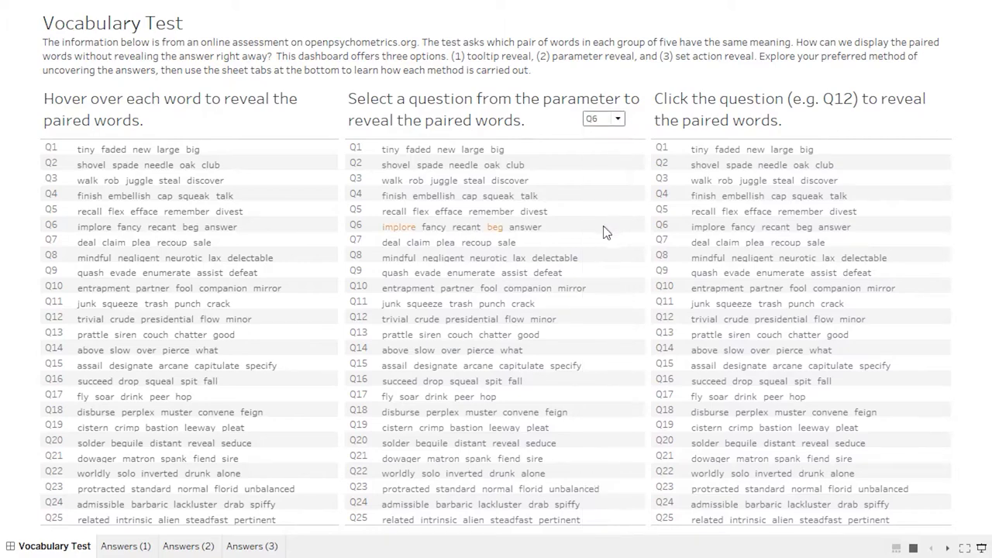
pyautogui.click(663, 226)
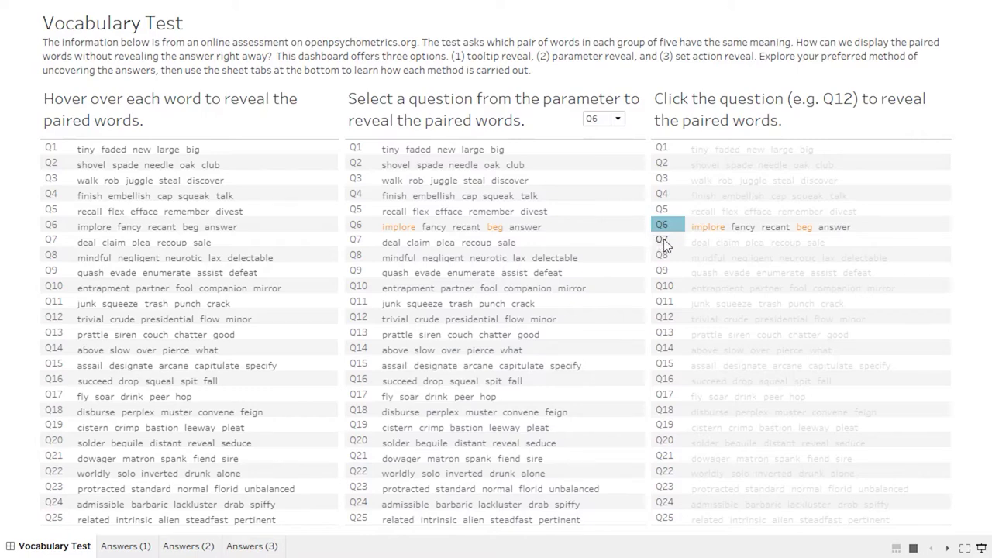
pyautogui.keyDown('ctrl'); pyautogui.click(662, 240); pyautogui.keyUp('ctrl')
pyautogui.keyDown('ctrl'); pyautogui.click(663, 257); pyautogui.keyUp('ctrl')
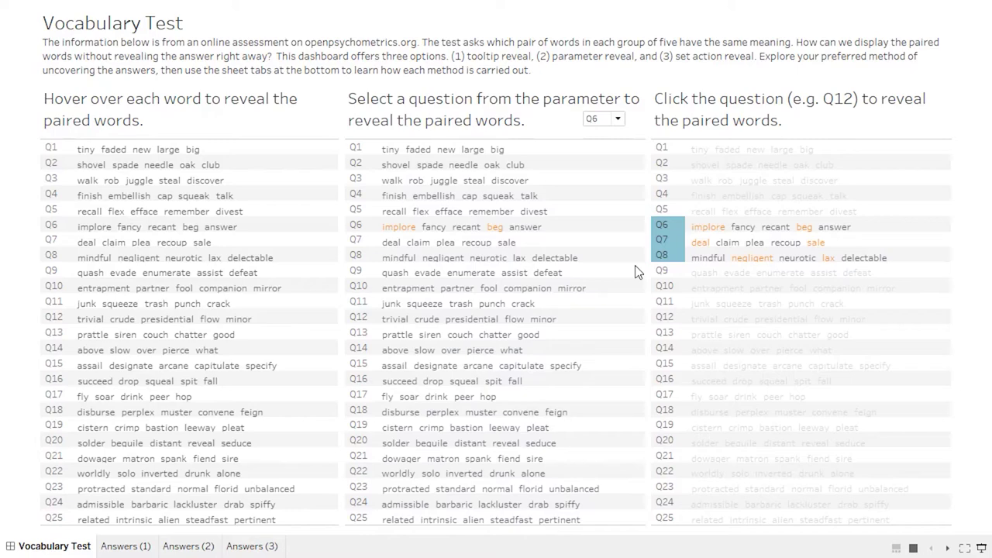
# - Set the question parameter to Q7 and leave the presentation view
pyautogui.click(618, 119)
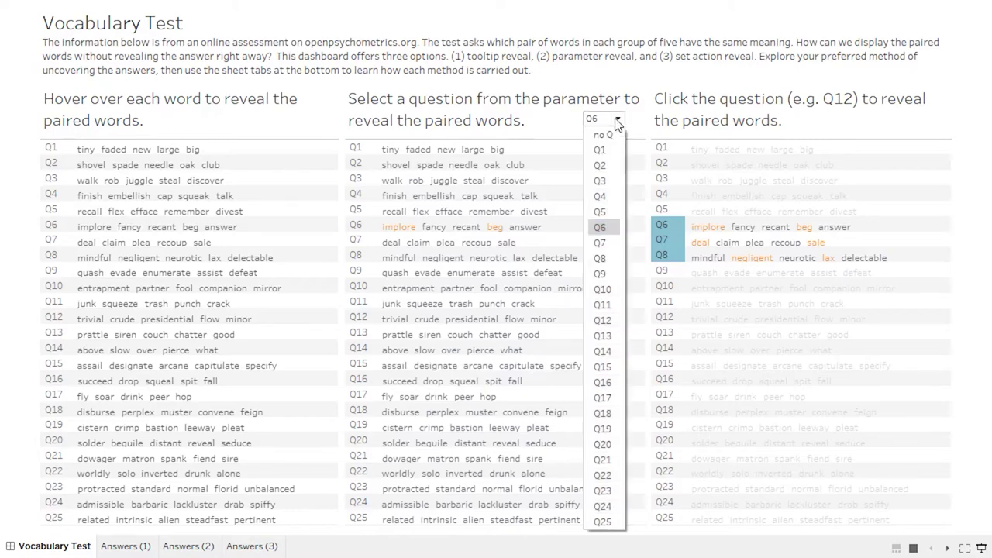
pyautogui.click(603, 242)
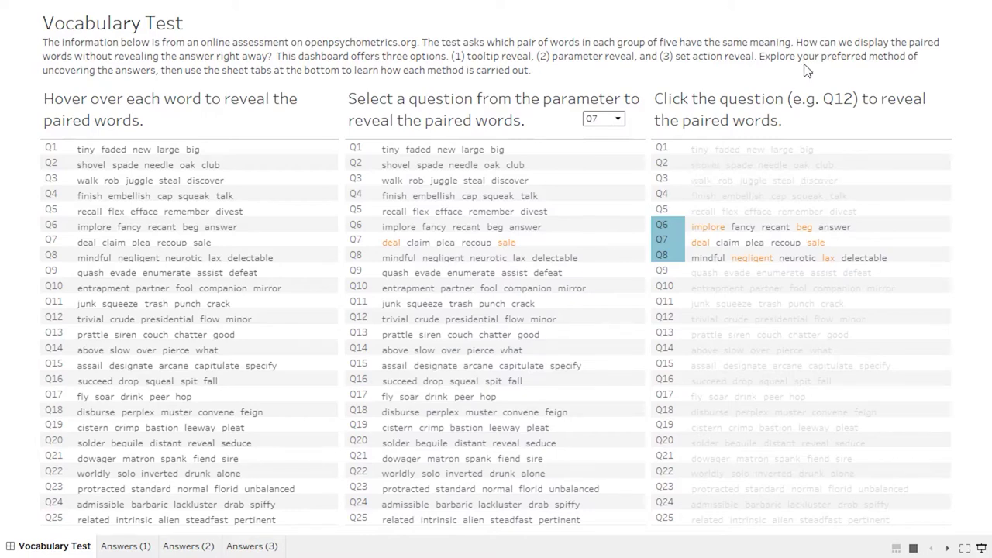
pyautogui.press('Escape')
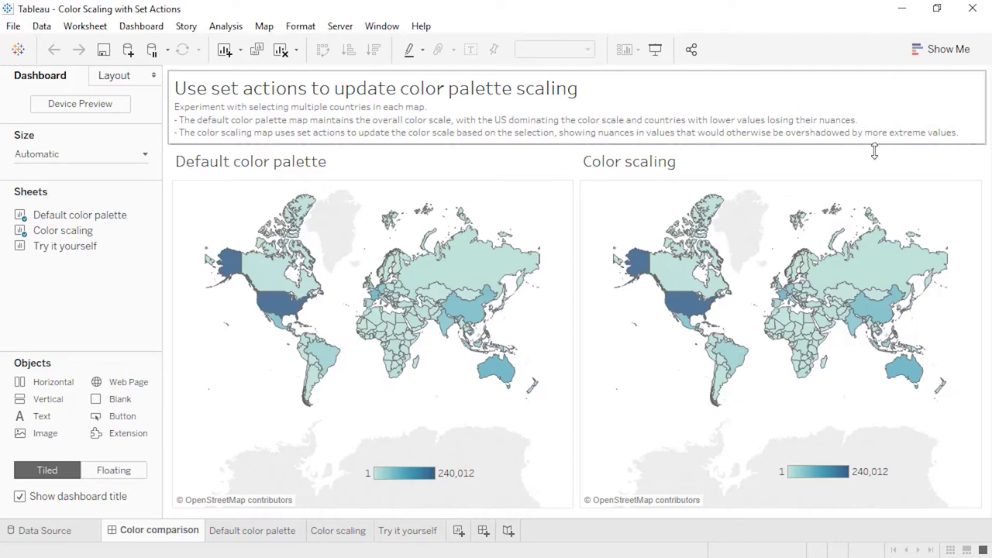
# - Try selecting a band of African countries on the Color scaling map, and switch to the Try it yourself sheet
pyautogui.moveTo(758, 324)
pyautogui.mouseDown()
pyautogui.moveTo(761, 379)
pyautogui.moveTo(786, 397)
pyautogui.moveTo(819, 387)
pyautogui.moveTo(827, 333)
pyautogui.moveTo(803, 324)
pyautogui.mouseUp()
pyautogui.click(829, 416)
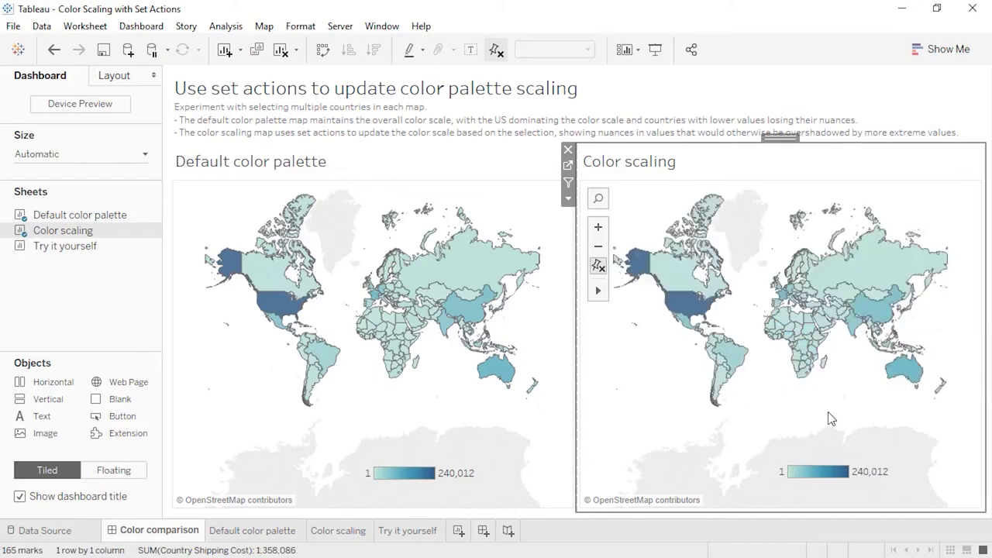
pyautogui.click(437, 532)
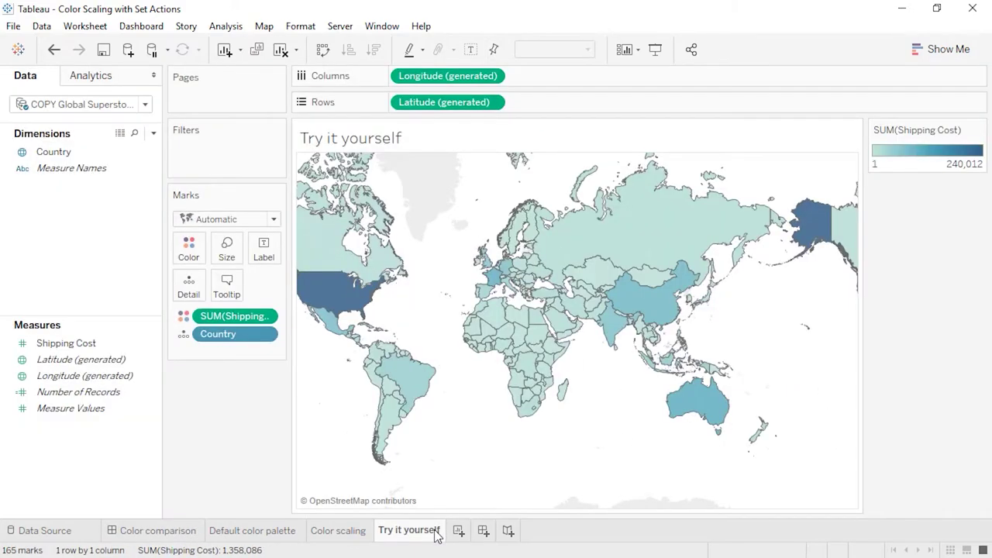
# - Create a set named Selected Countries from the Country dimension, with Algeria as its only member
pyautogui.rightClick(77, 151)
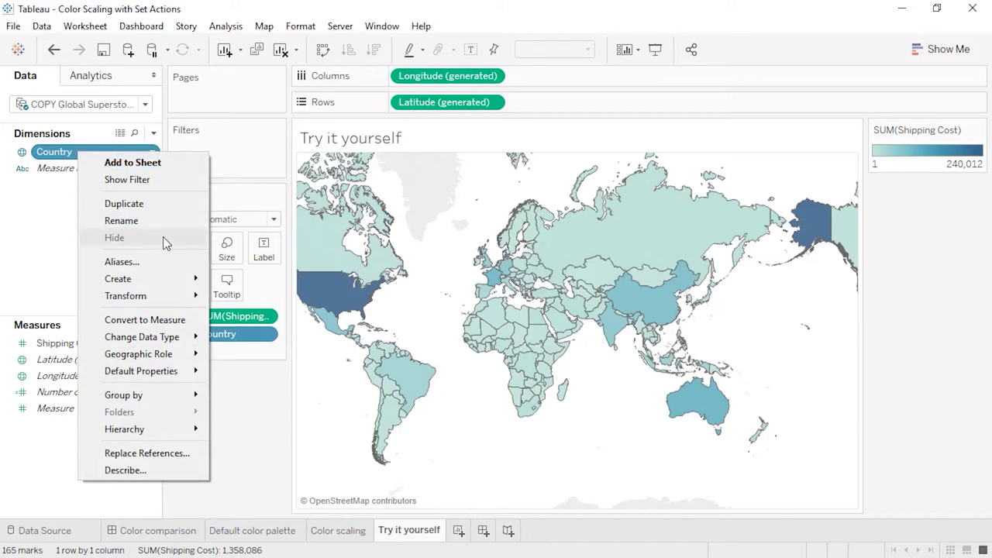
pyautogui.moveTo(160, 280)
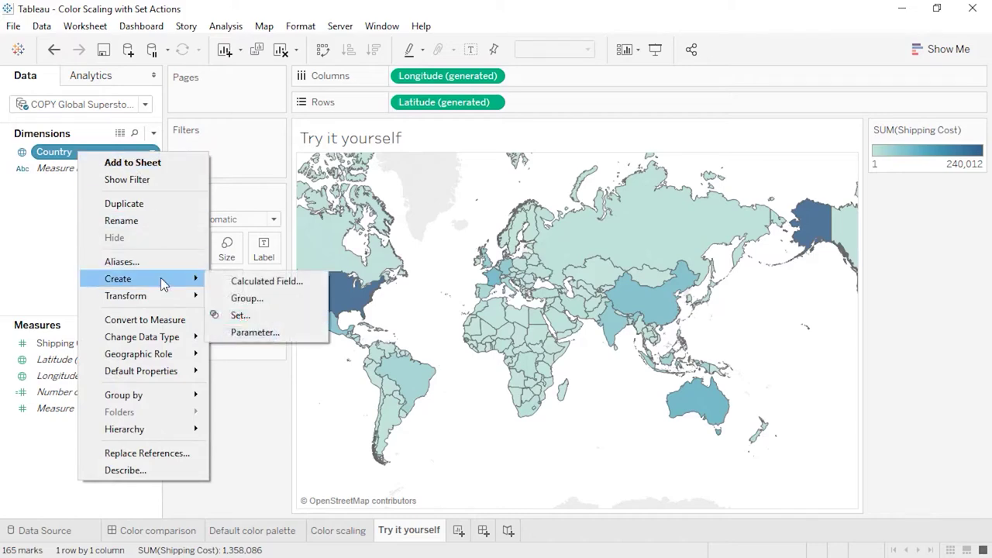
pyautogui.click(236, 315)
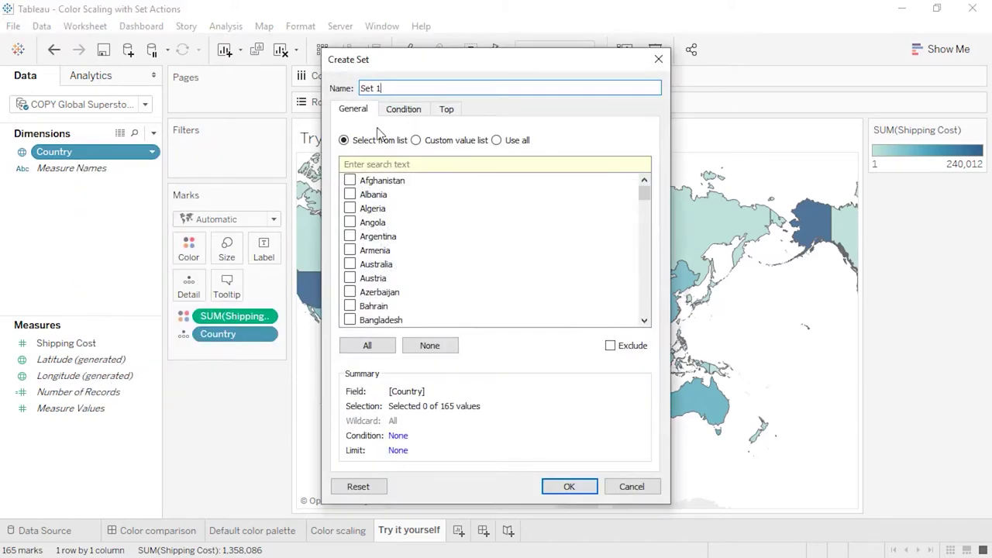
pyautogui.moveTo(409, 82); pyautogui.dragTo(358, 88)
pyautogui.write('Selected Countries')
pyautogui.click(350, 209)
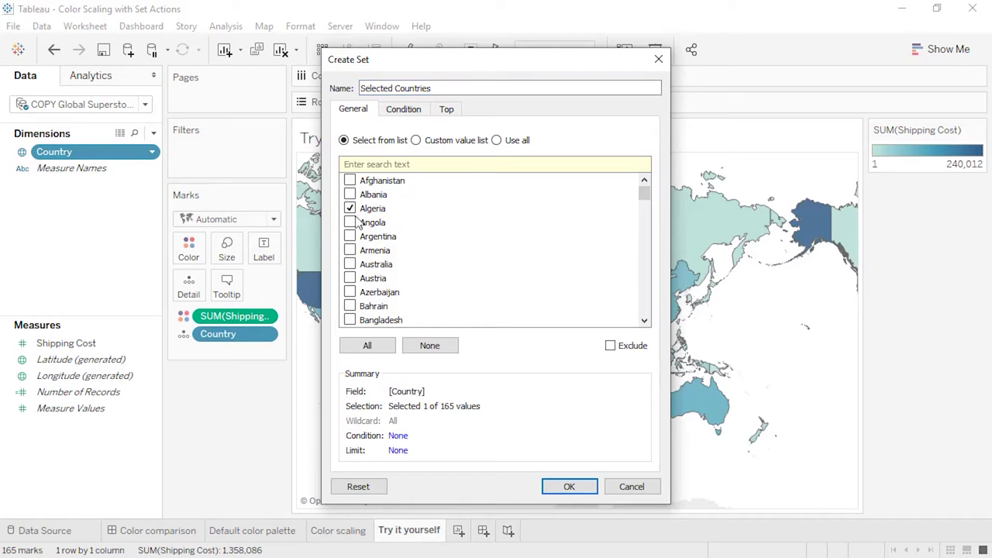
pyautogui.click(567, 485)
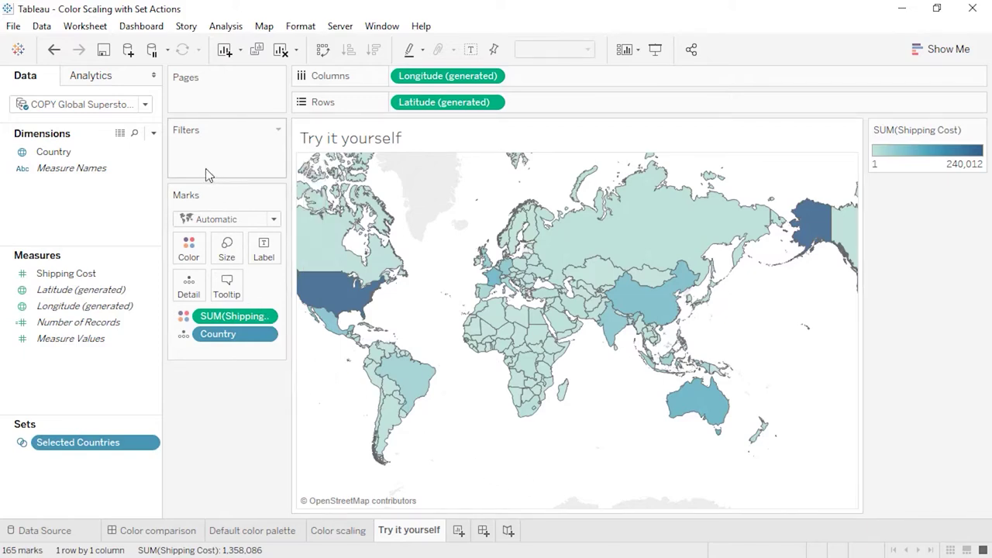
# - Add a set action named Set Color that runs on select in the Try it yourself sheet and adds all values when the selection is cleared
pyautogui.click(100, 28)
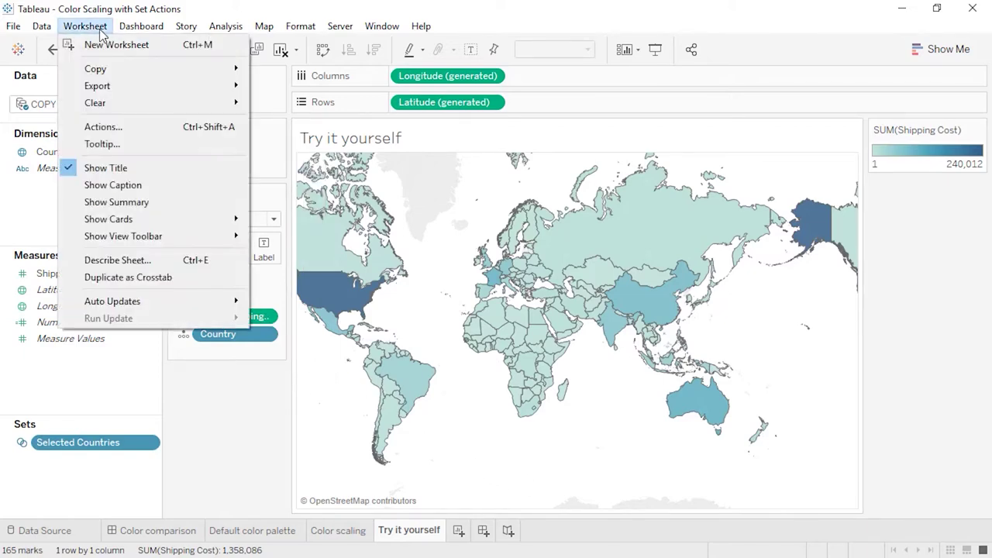
pyautogui.click(107, 128)
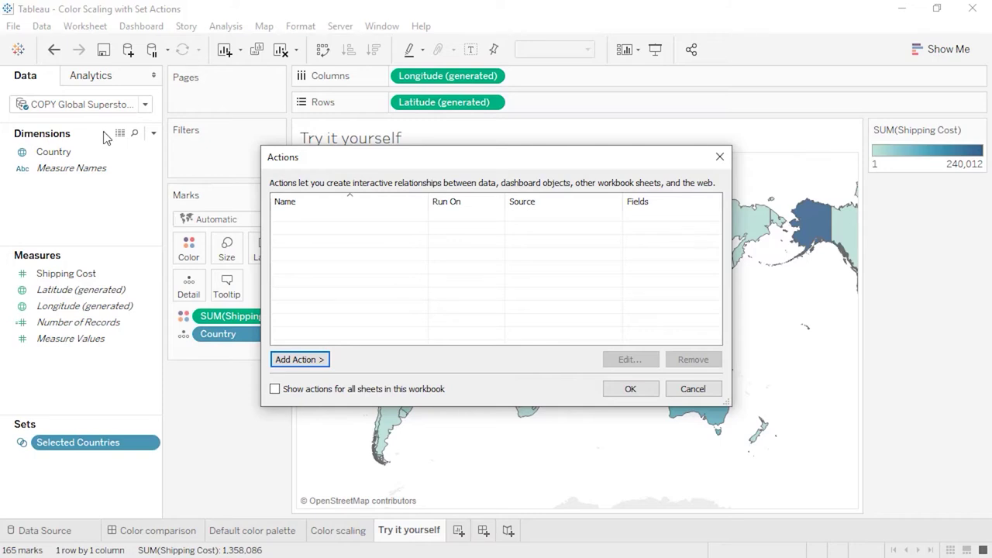
pyautogui.click(293, 364)
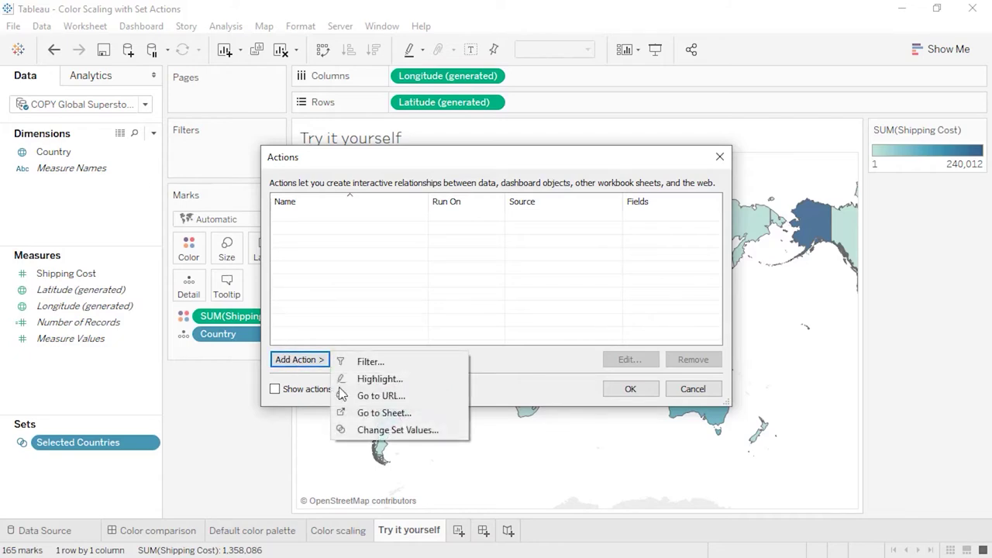
pyautogui.click(386, 431)
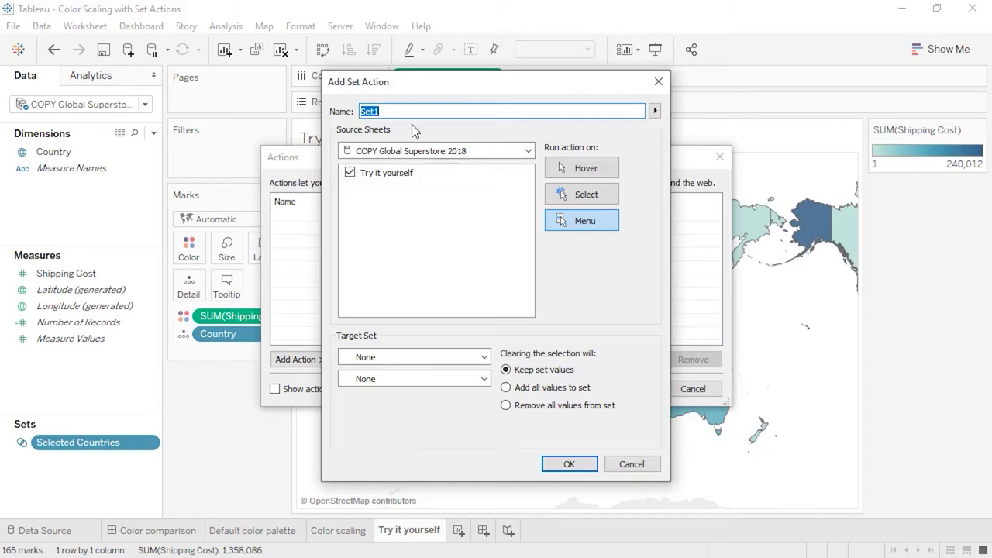
pyautogui.write('Set Color')
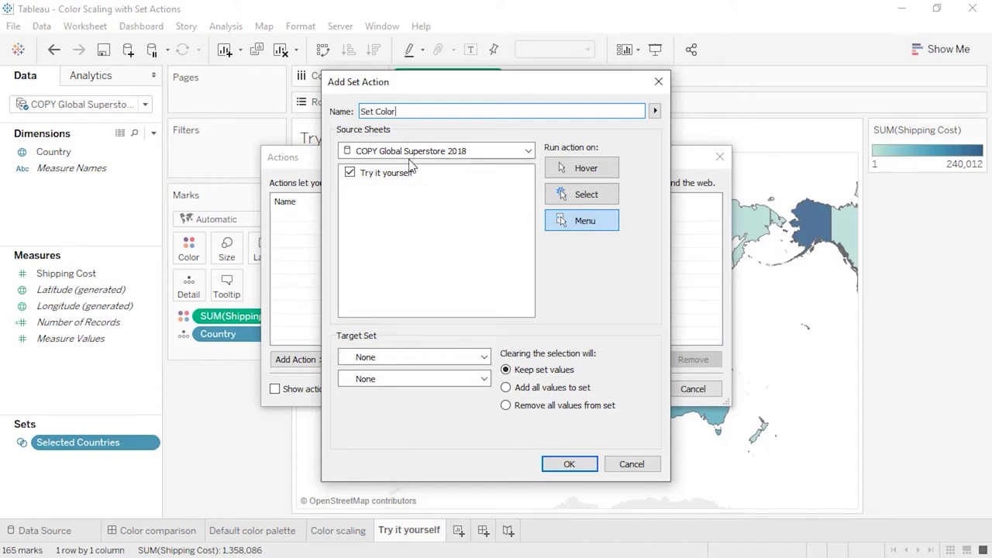
pyautogui.click(411, 155)
pyautogui.click(409, 155)
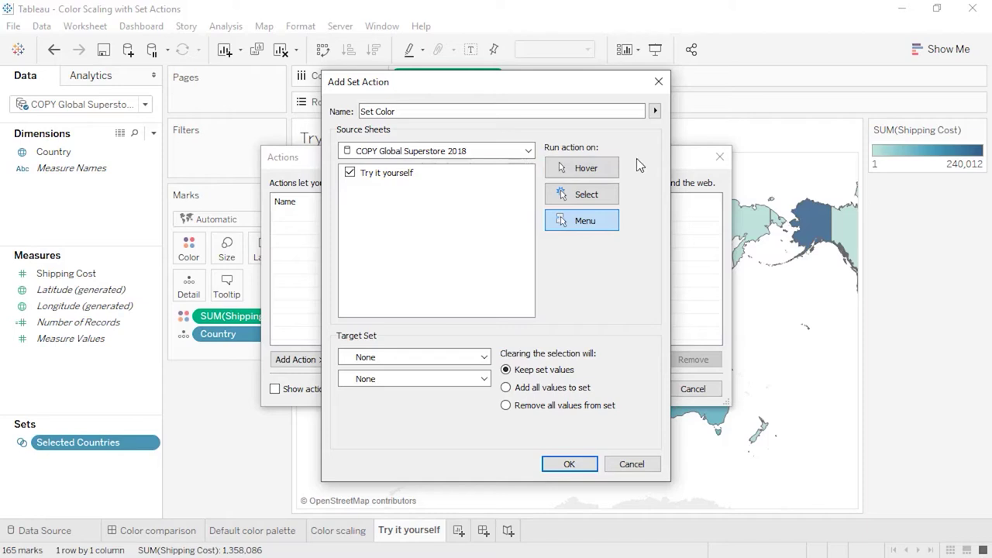
pyautogui.click(614, 199)
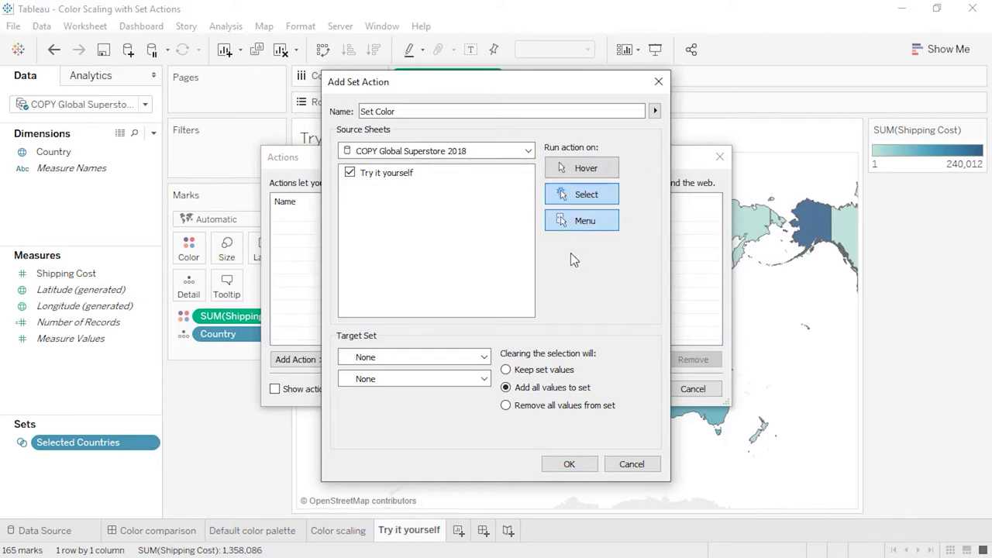
# - Target the Selected Countries set of COPY Global Superstore 2018 with the action and save it
pyautogui.click(478, 358)
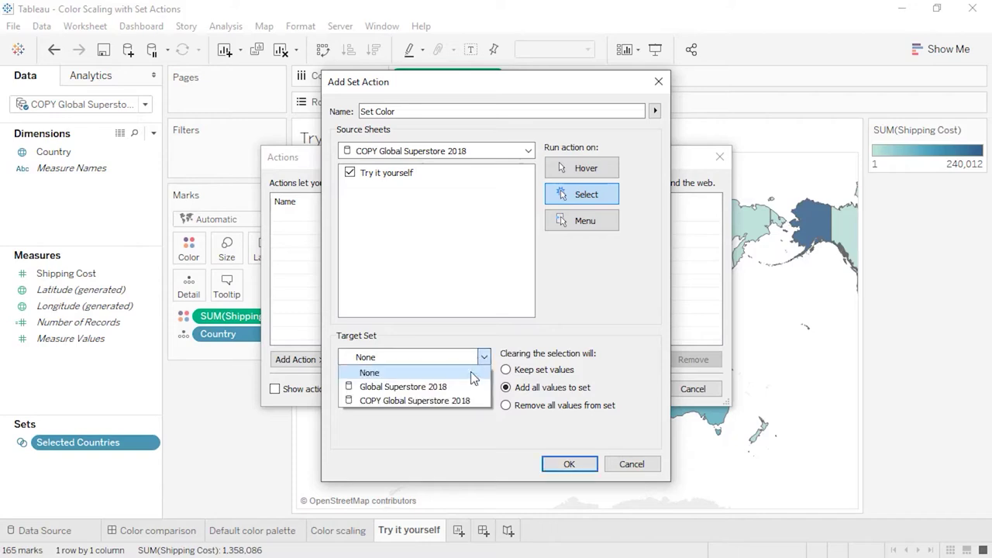
pyautogui.click(462, 401)
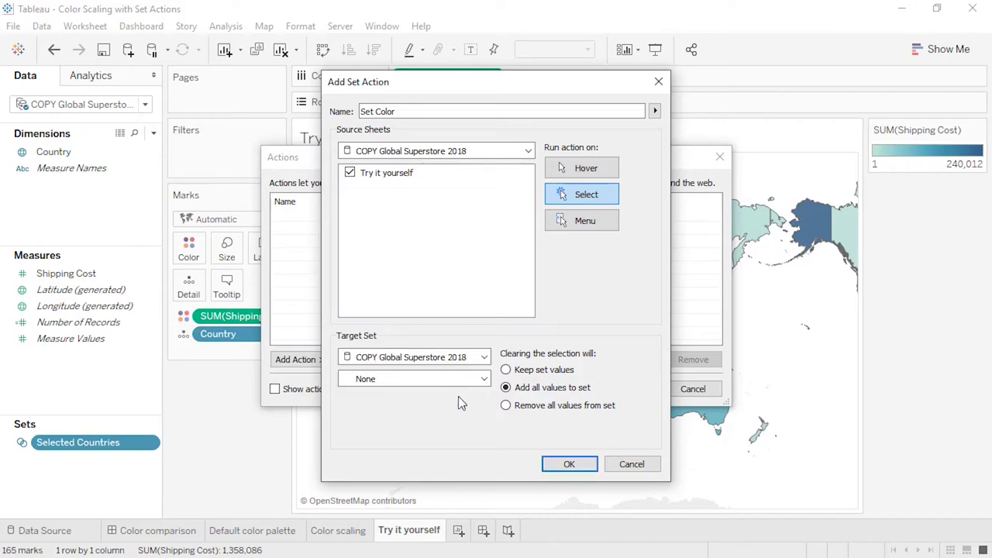
pyautogui.click(472, 379)
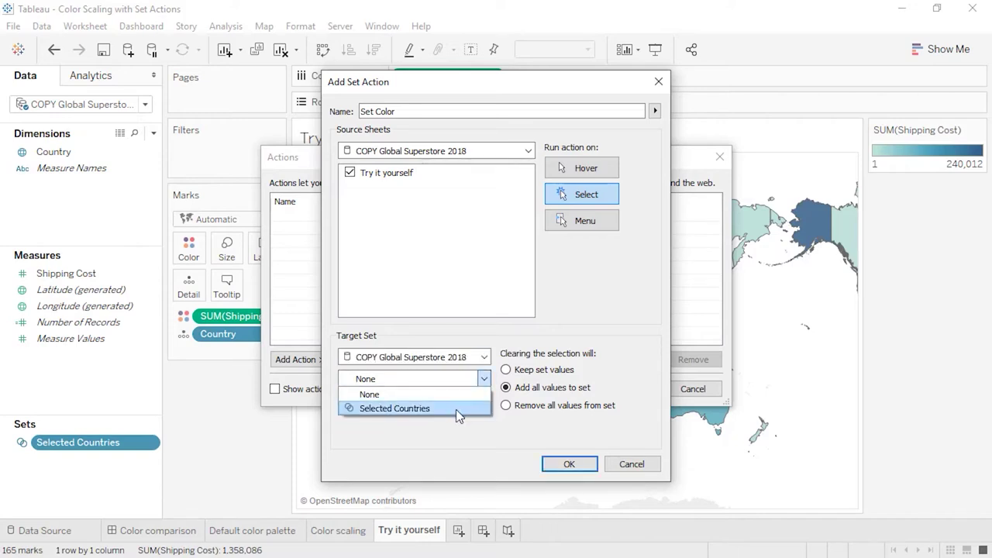
pyautogui.click(455, 411)
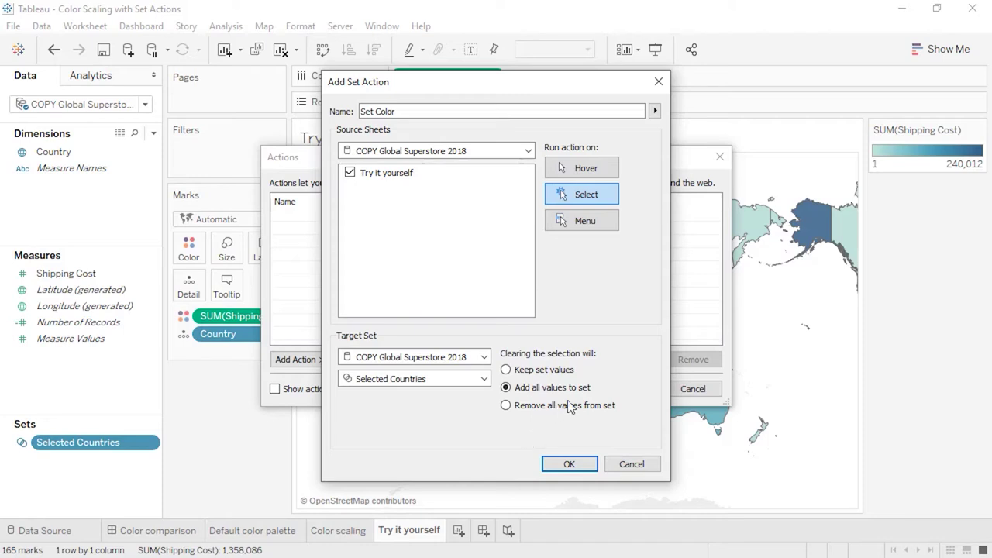
pyautogui.click(569, 464)
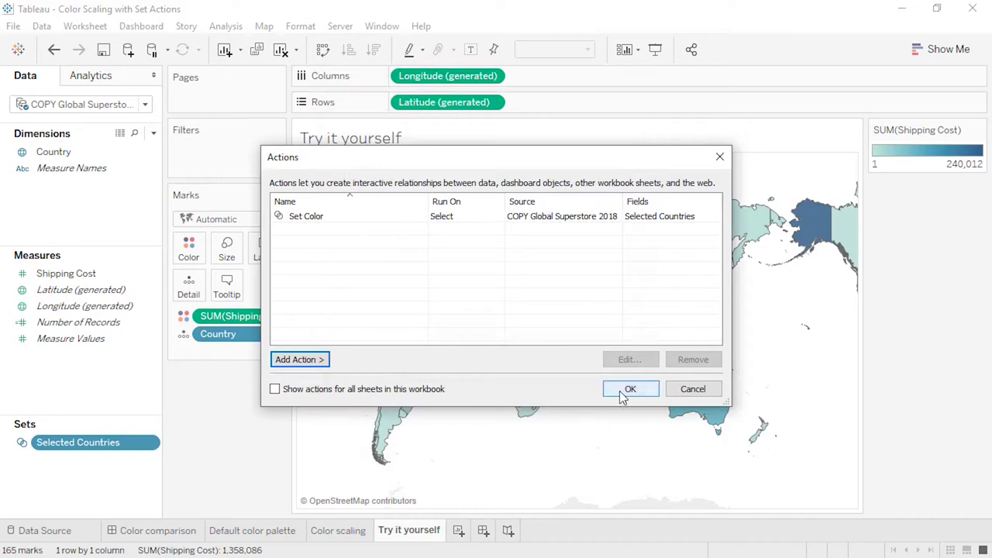
pyautogui.click(630, 389)
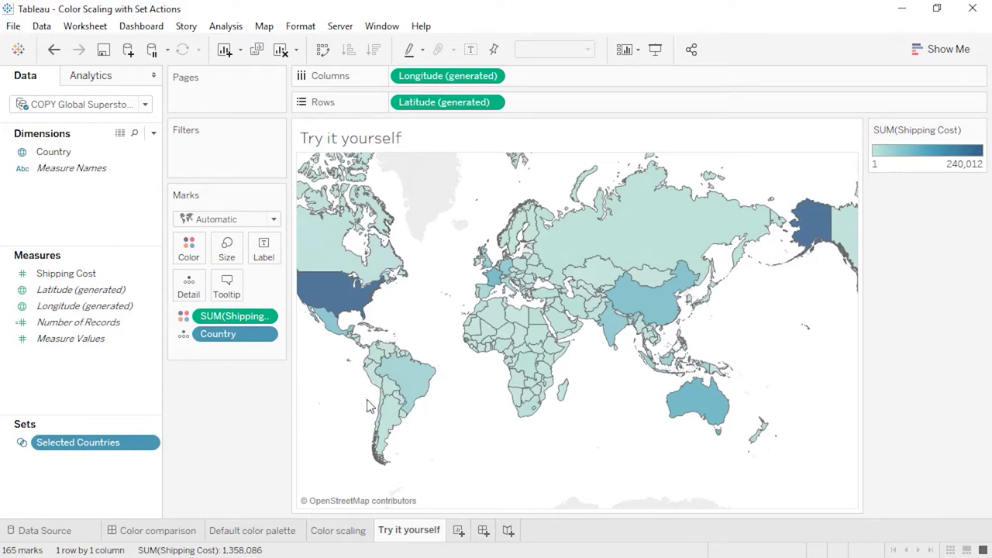
pyautogui.click(433, 419)
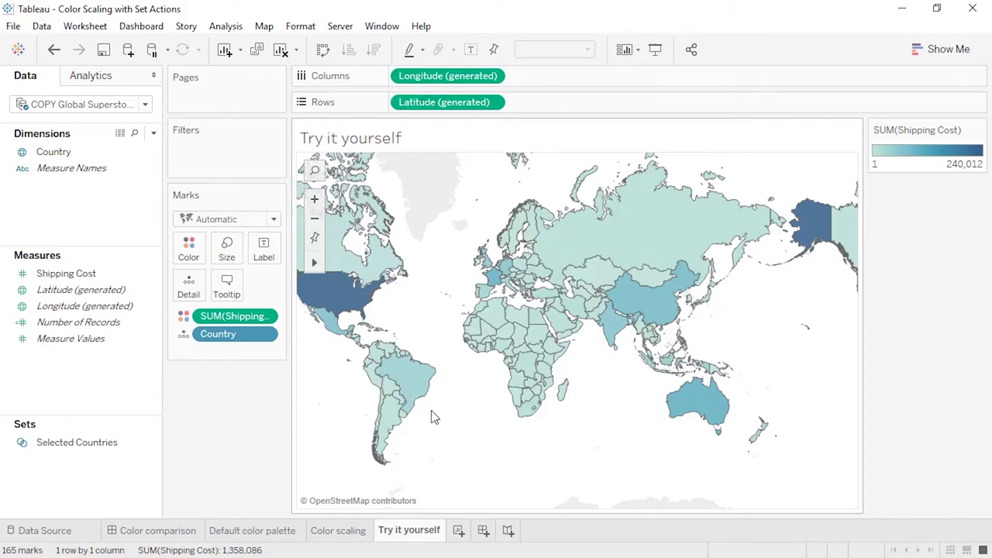
# - Create a calculated field named Country Shipping Cost with the formula IF [Selected Countries] THEN [Shipping Cost] END
pyautogui.moveTo(341, 310)
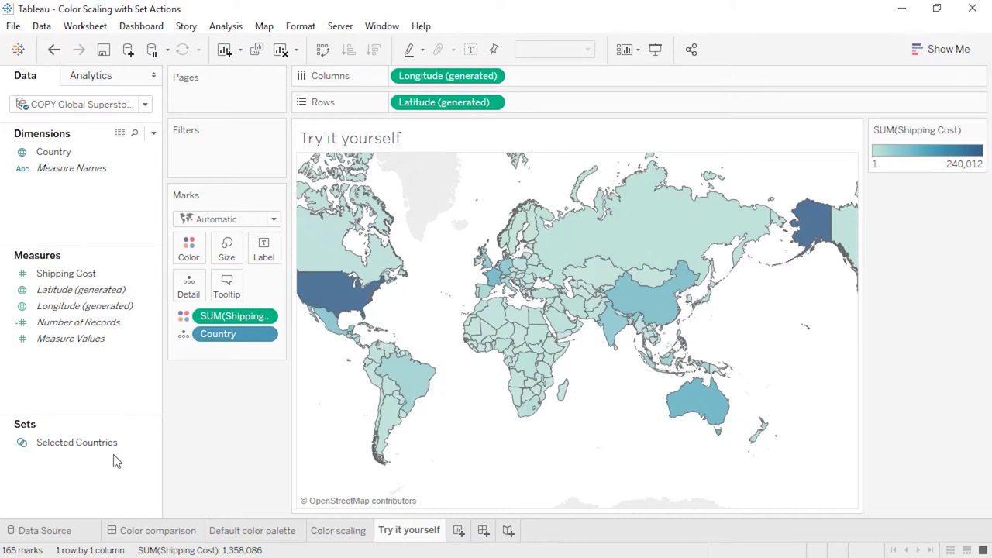
pyautogui.rightClick(92, 384)
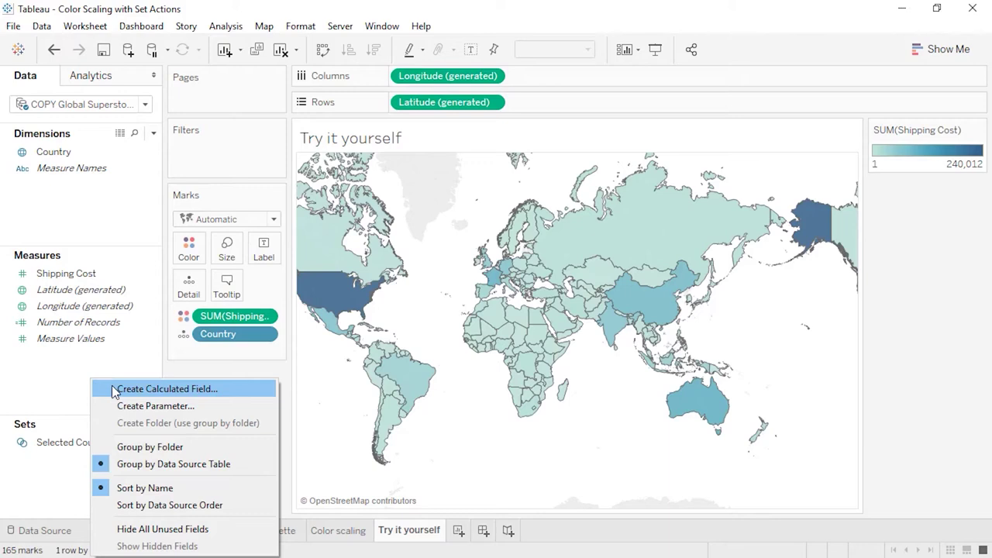
pyautogui.click(115, 390)
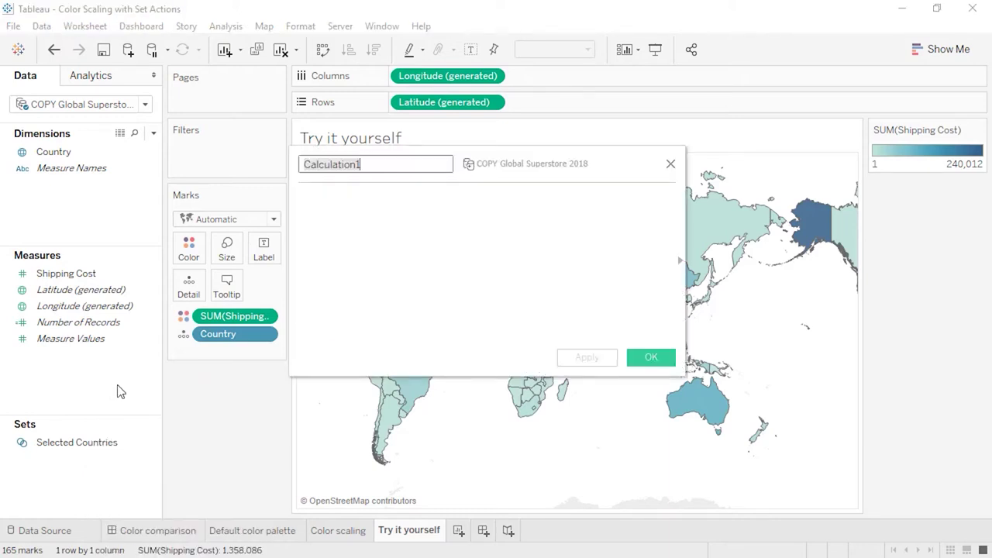
pyautogui.hotkey('ctrl', 'v')
pyautogui.press('Tab')
pyautogui.write('IF [Selected Countries]')
pyautogui.press('Return')
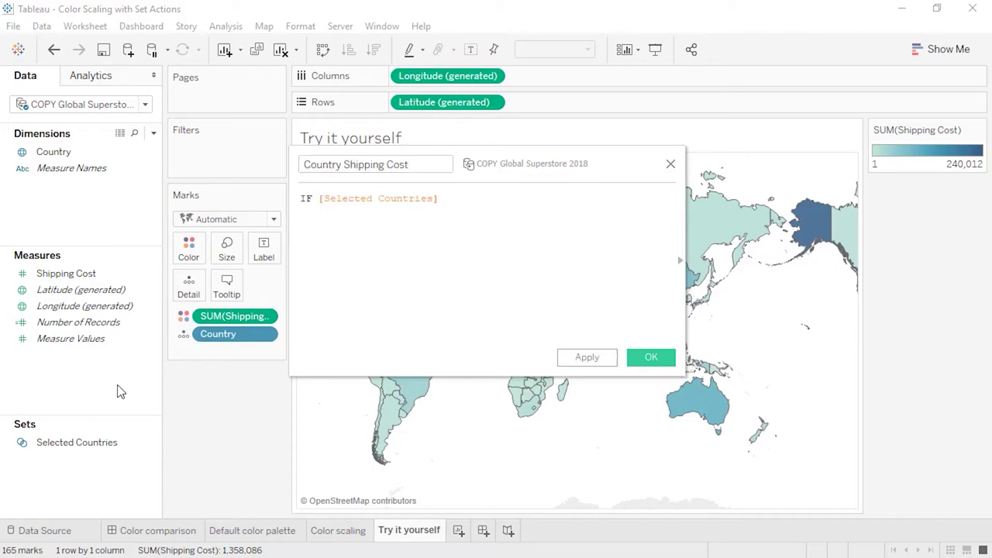
pyautogui.write('THEN Shi')
pyautogui.press('Return')
pyautogui.write('END')
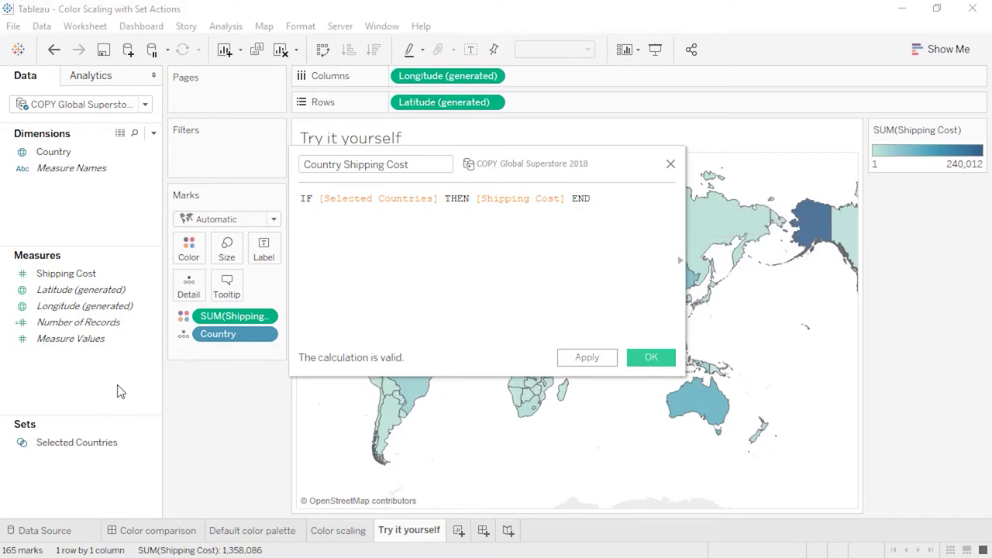
pyautogui.click(652, 359)
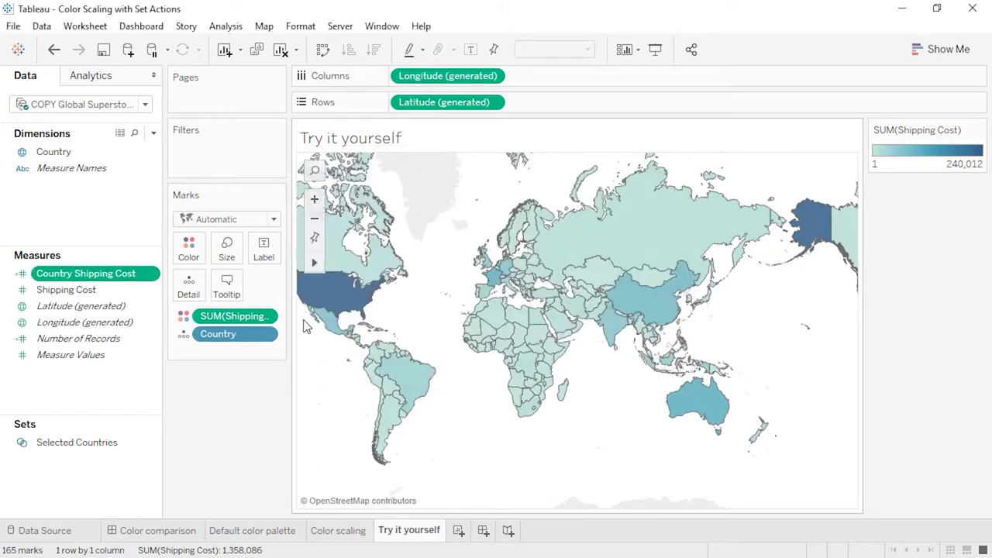
# - Color the map by Country Shipping Cost and test the rescaling by selecting the South American countries and clearing the selection
pyautogui.moveTo(100, 276); pyautogui.dragTo(188, 248)
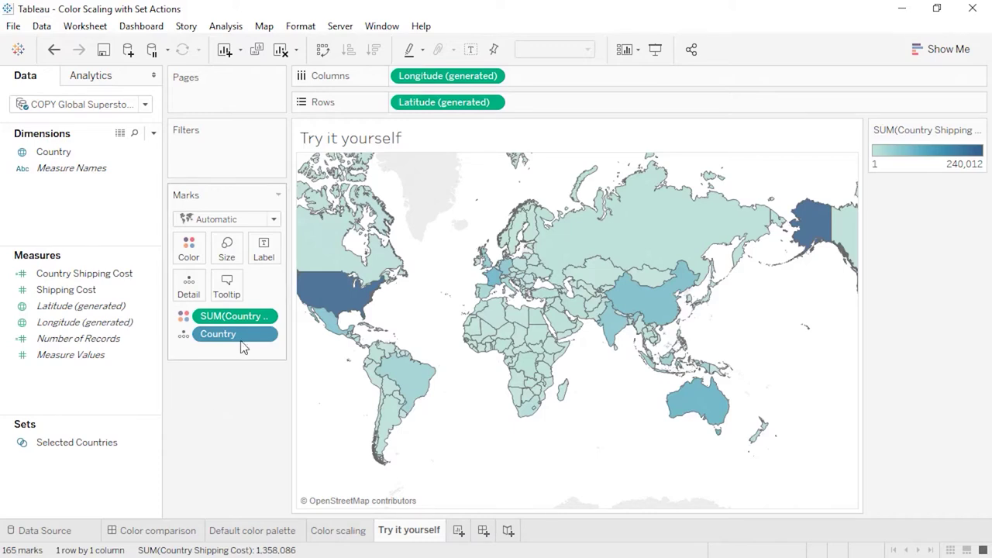
pyautogui.moveTo(314, 259)
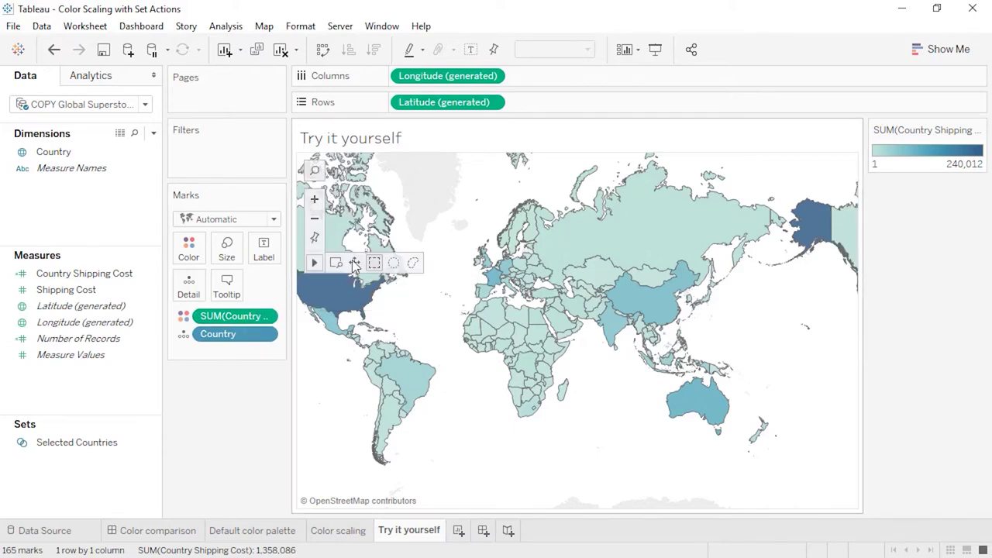
pyautogui.moveTo(427, 347)
pyautogui.mouseDown()
pyautogui.moveTo(373, 339)
pyautogui.moveTo(356, 365)
pyautogui.moveTo(349, 424)
pyautogui.moveTo(376, 472)
pyautogui.moveTo(423, 463)
pyautogui.moveTo(464, 391)
pyautogui.mouseUp()
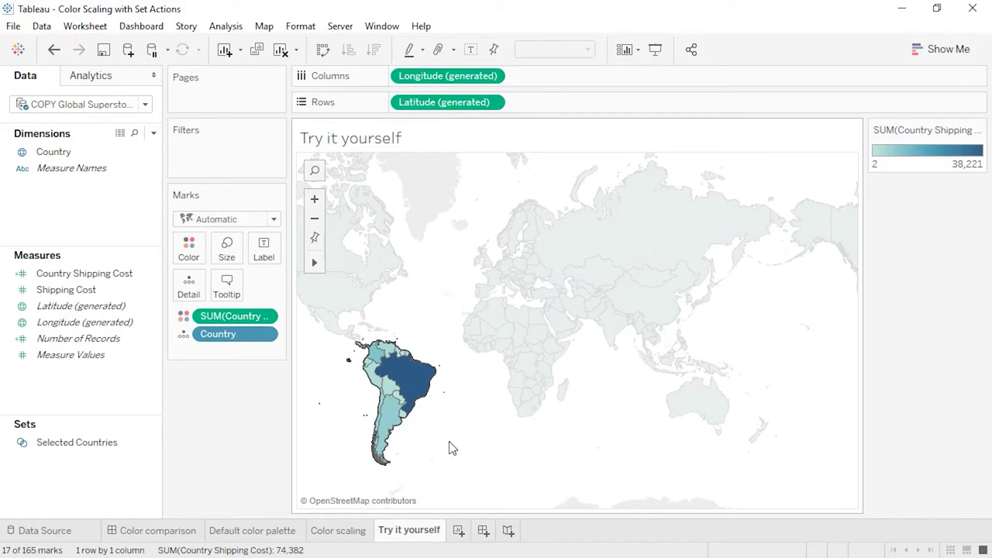
pyautogui.click(452, 450)
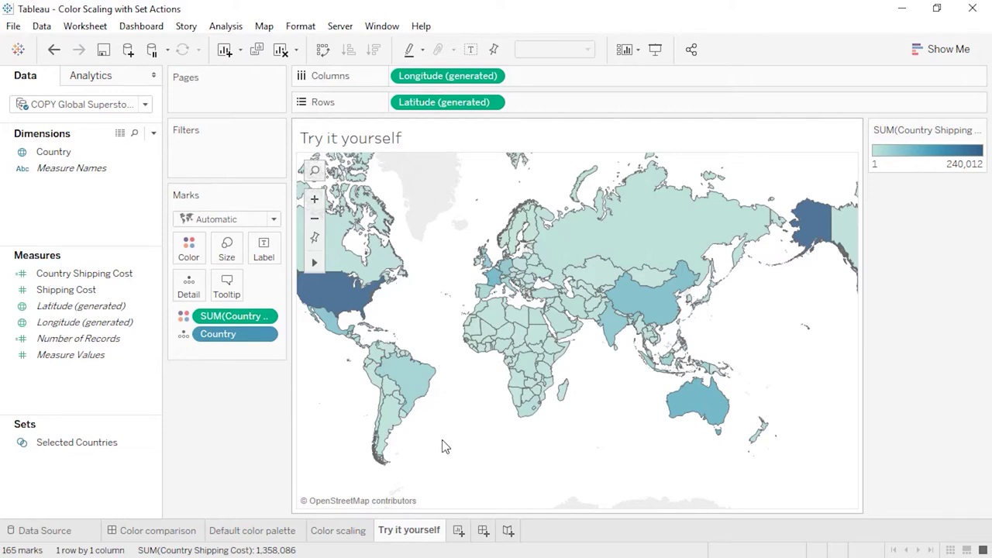
# - In the relative dates workbook's dashboard, set the target date to 9/8/2017 on the timeline, and to a day around September 19
pyautogui.click(903, 10)
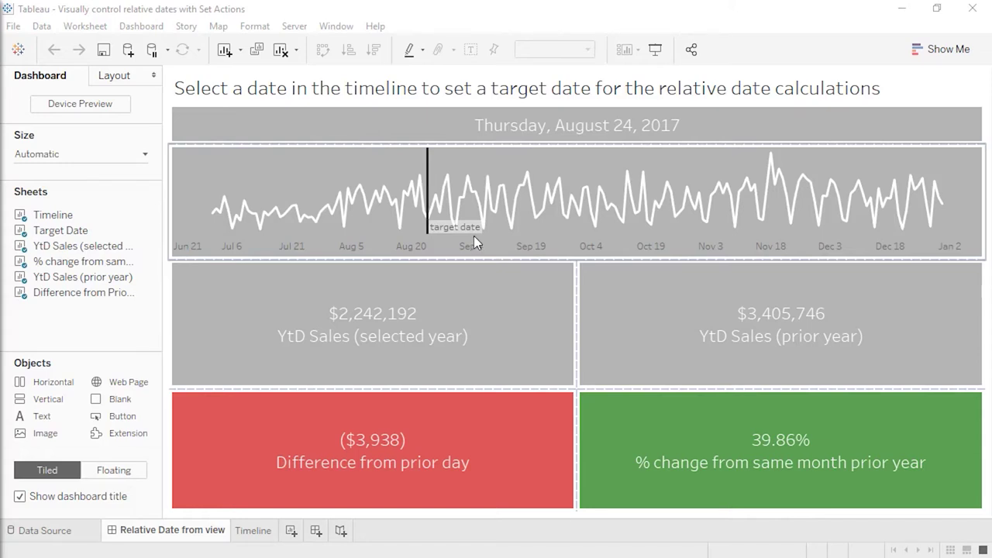
pyautogui.moveTo(489, 206)
pyautogui.click(491, 188)
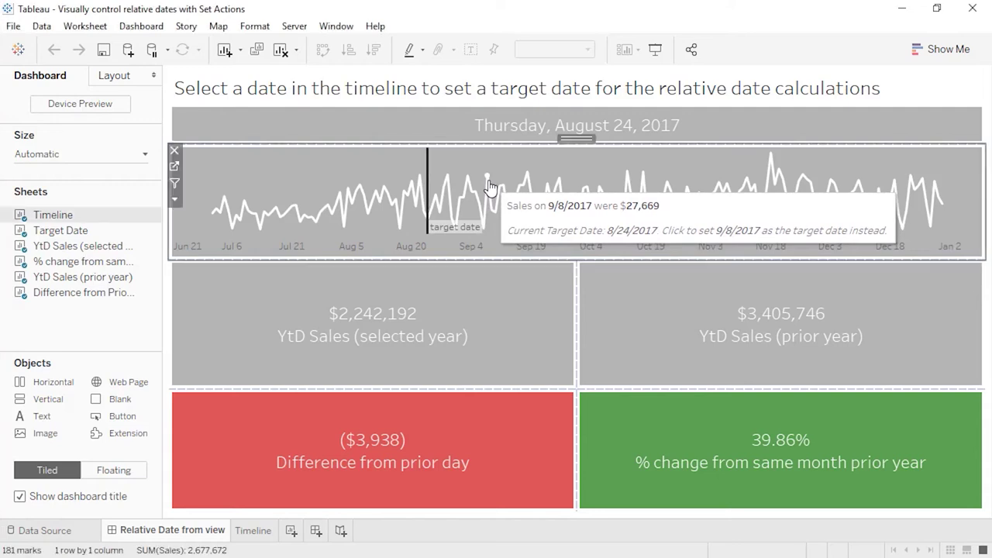
pyautogui.click(491, 188)
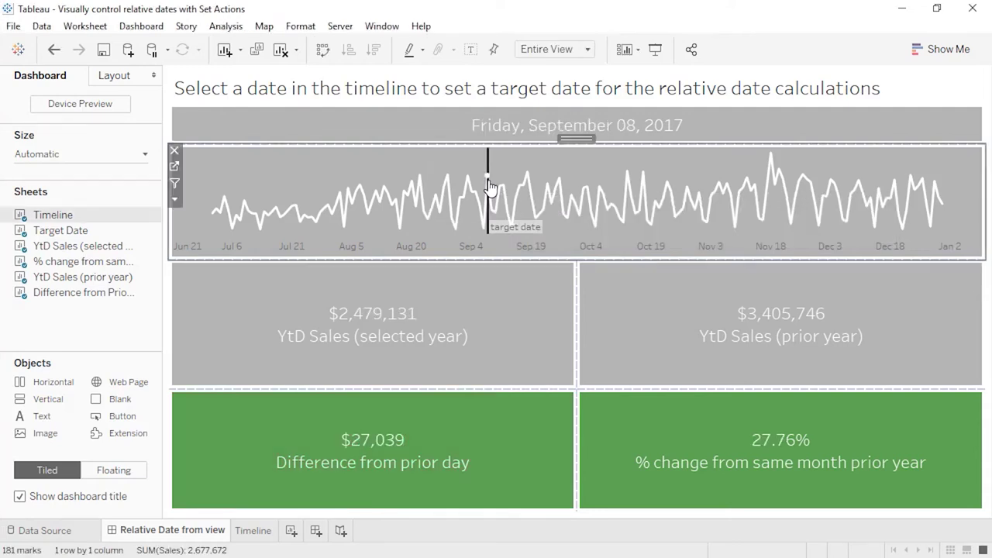
pyautogui.click(536, 225)
# - Open the Timeline sheet and enlarge the list of measures to view the date calculations
pyautogui.click(261, 535)
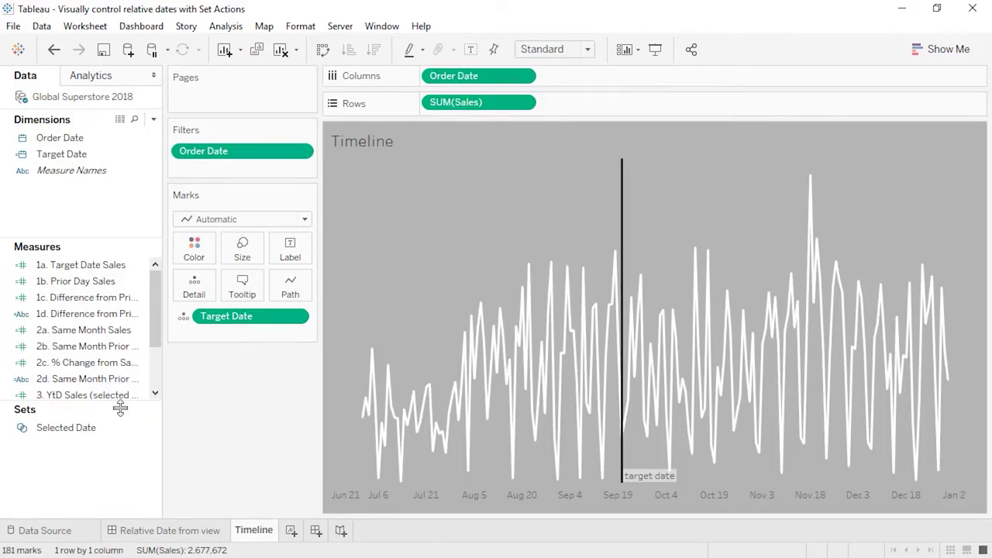
pyautogui.moveTo(121, 404); pyautogui.dragTo(130, 473)
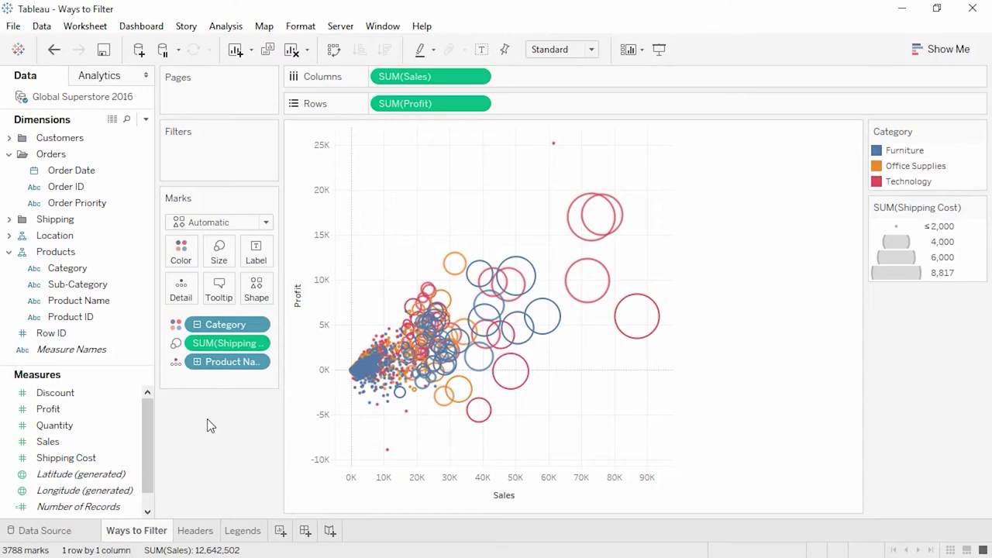
# - Filter the scatter plot by Category to leave out Technology, and show a filter control for Order Priority
pyautogui.moveTo(92, 271); pyautogui.dragTo(200, 168)
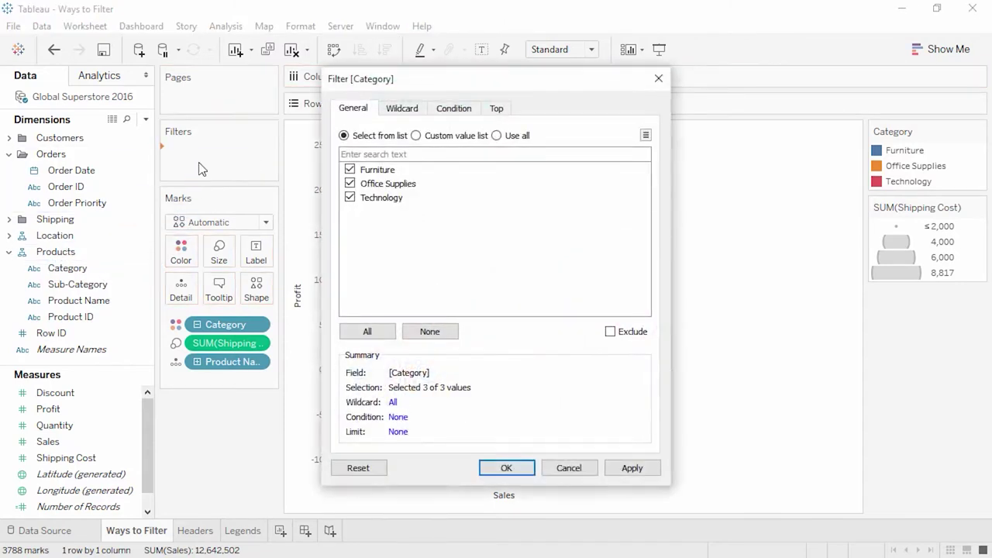
pyautogui.click(349, 197)
pyautogui.click(504, 469)
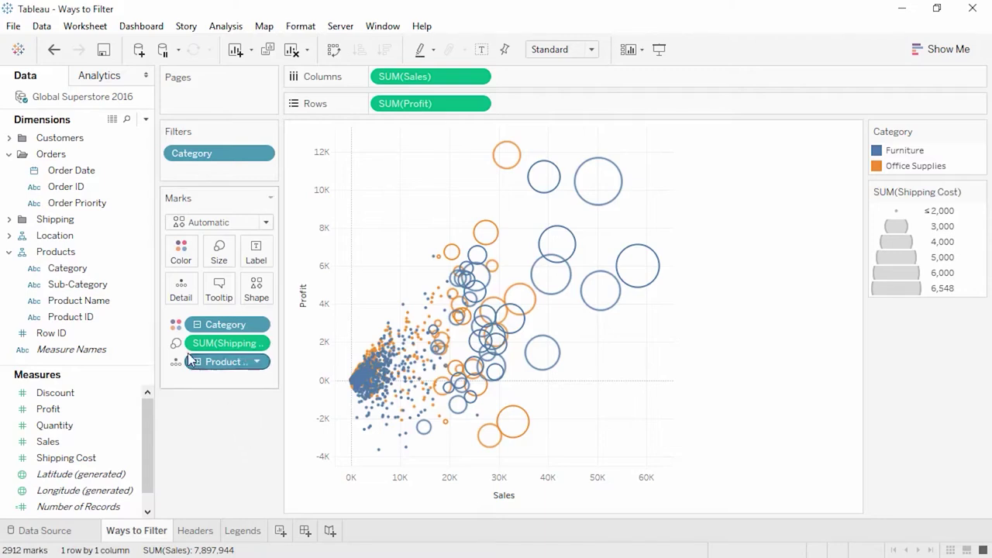
pyautogui.rightClick(108, 211)
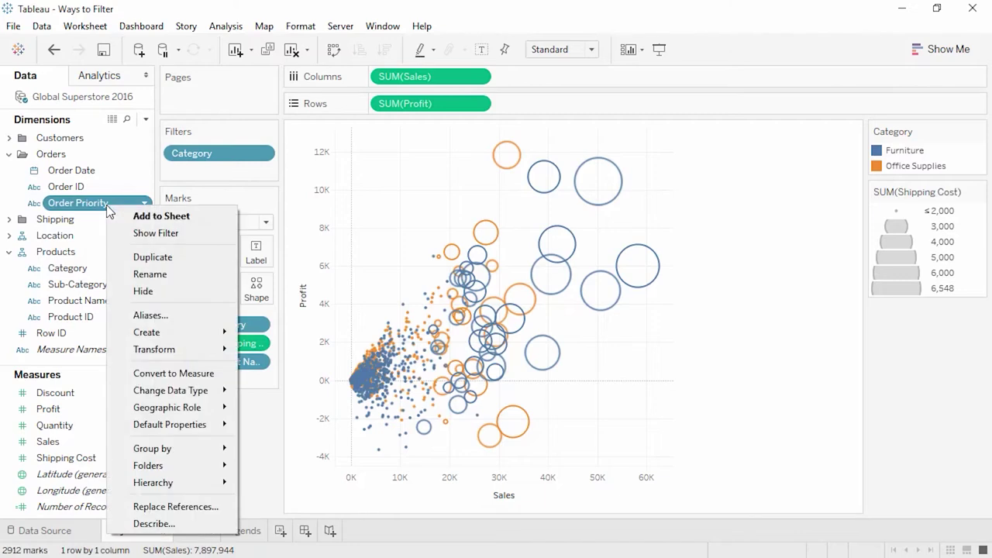
pyautogui.click(143, 234)
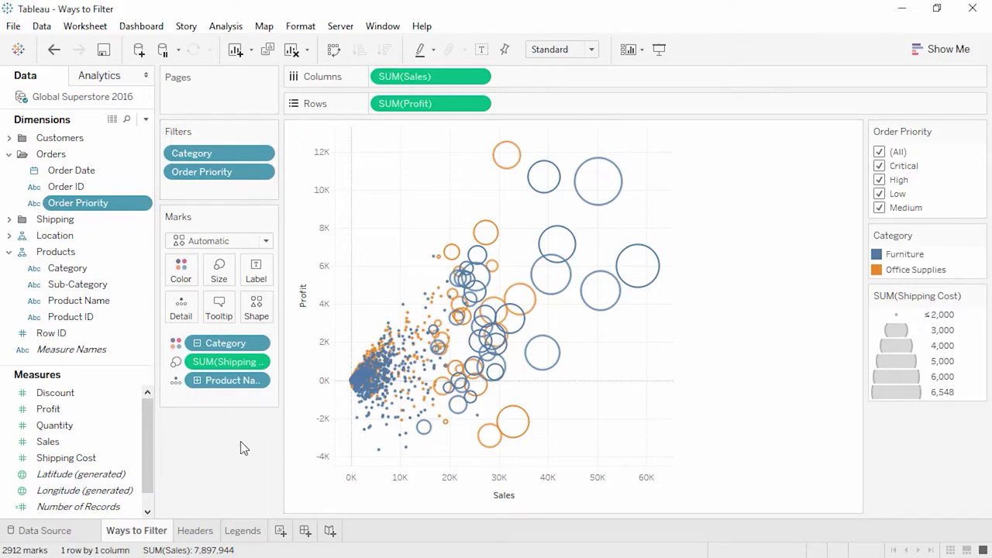
# - On the Headers sheet, exclude the 2012 Storage bar from the profit chart
pyautogui.click(197, 531)
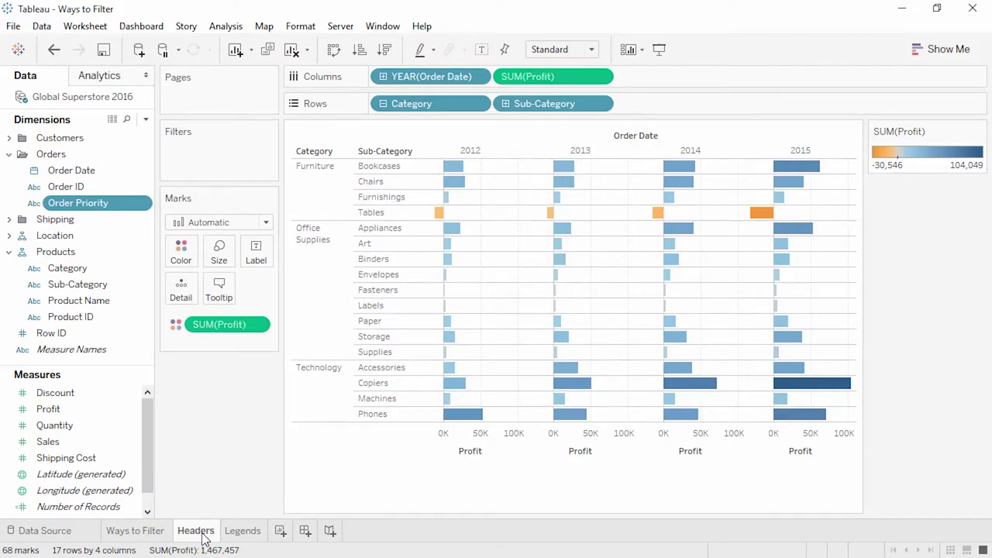
pyautogui.click(449, 340)
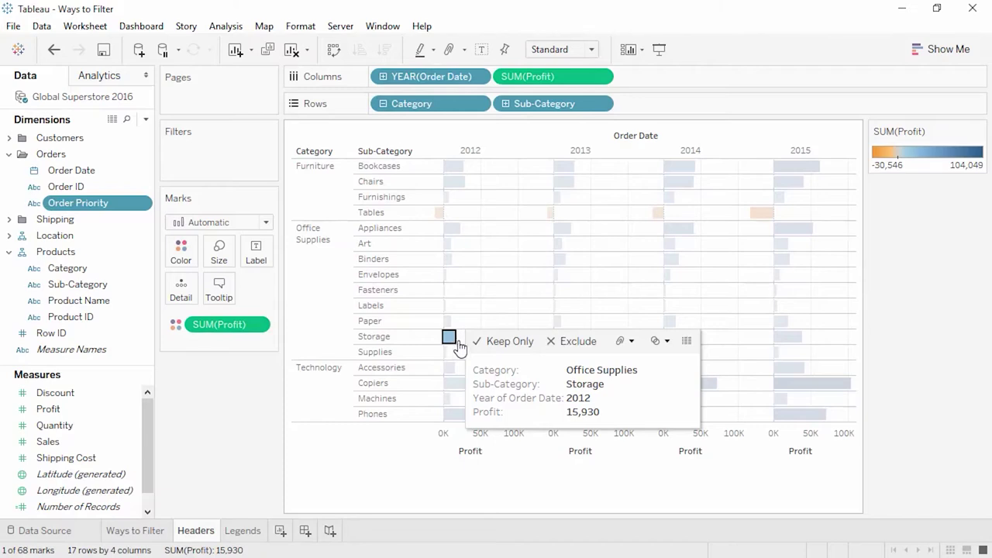
pyautogui.click(567, 345)
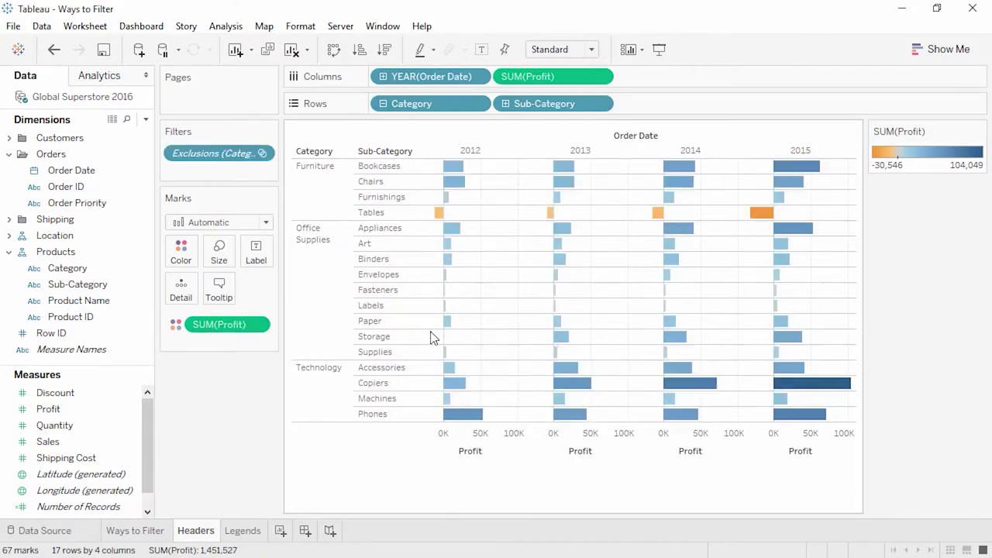
# - Exclude the Office Supplies category through its row header, and keep only the Technology category
pyautogui.click(330, 317)
pyautogui.rightClick(330, 314)
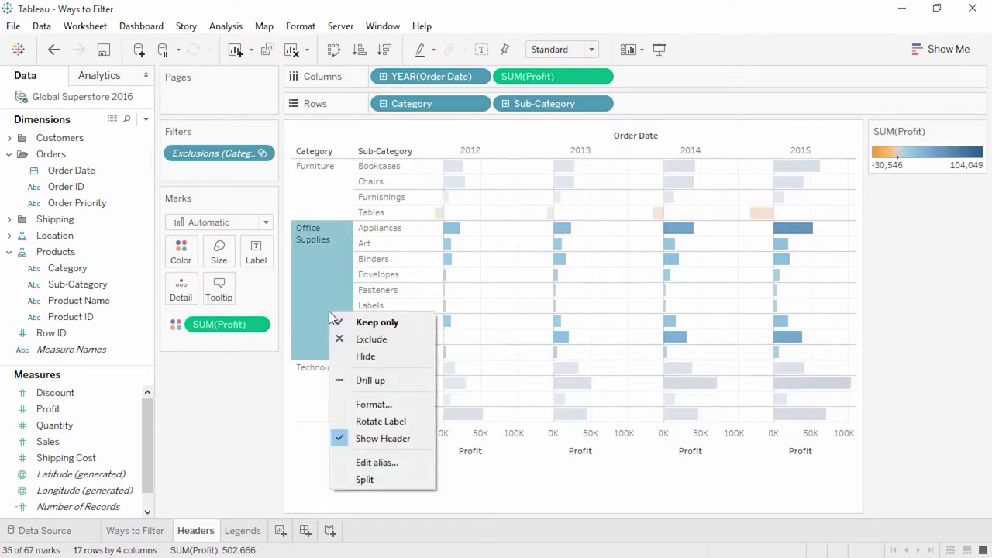
pyautogui.click(343, 339)
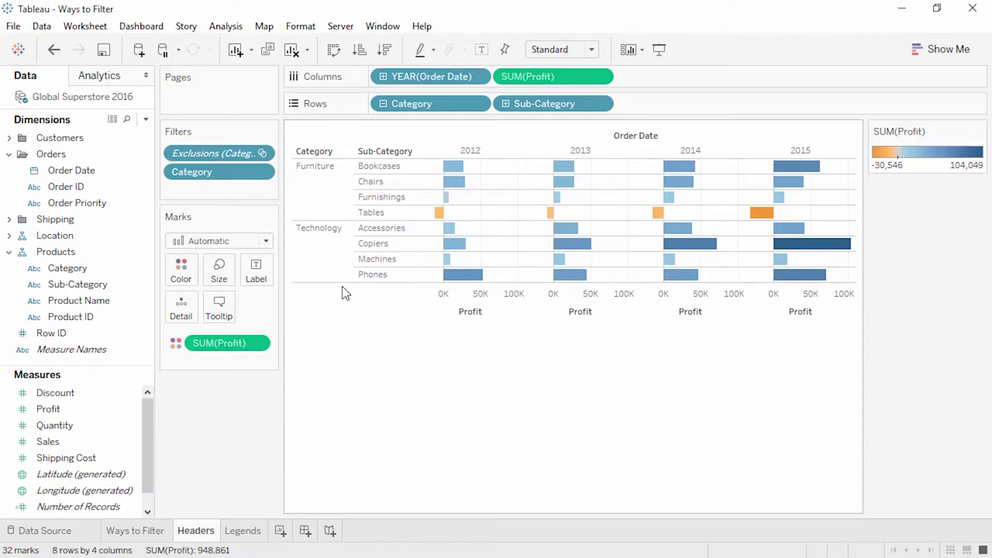
pyautogui.click(331, 260)
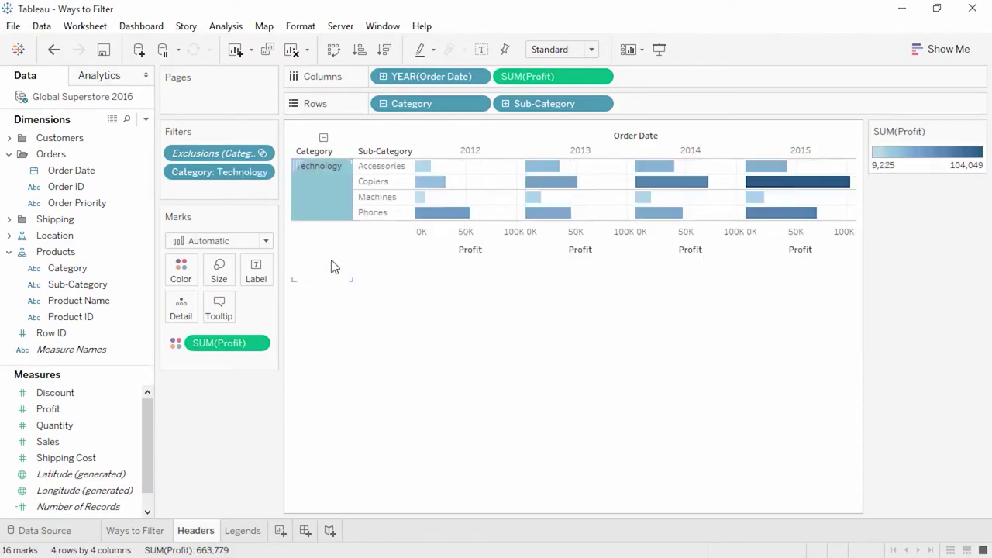
# - On the Legends sheet, keep only Technology through the Category color legend, and remove the resulting Category filter
pyautogui.click(256, 532)
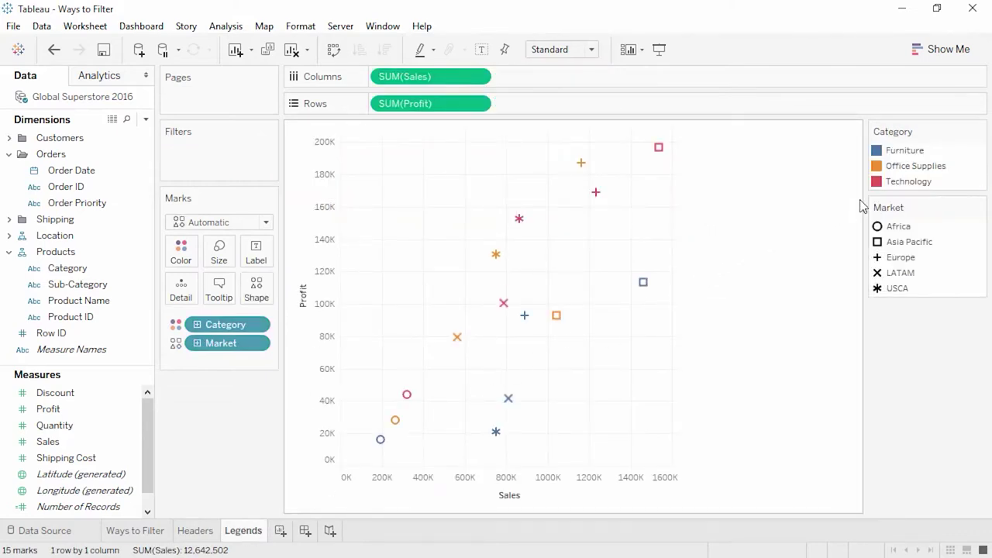
pyautogui.rightClick(906, 183)
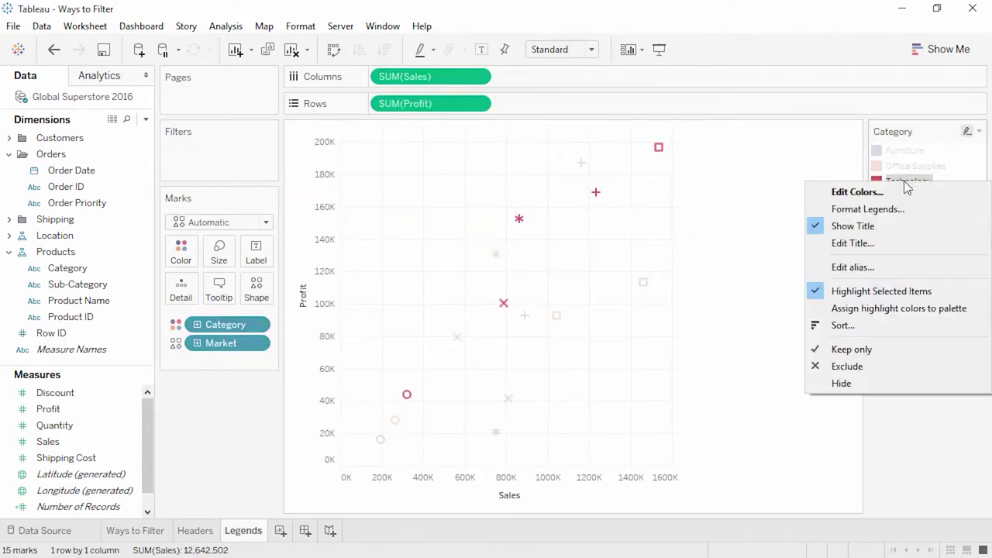
pyautogui.click(854, 352)
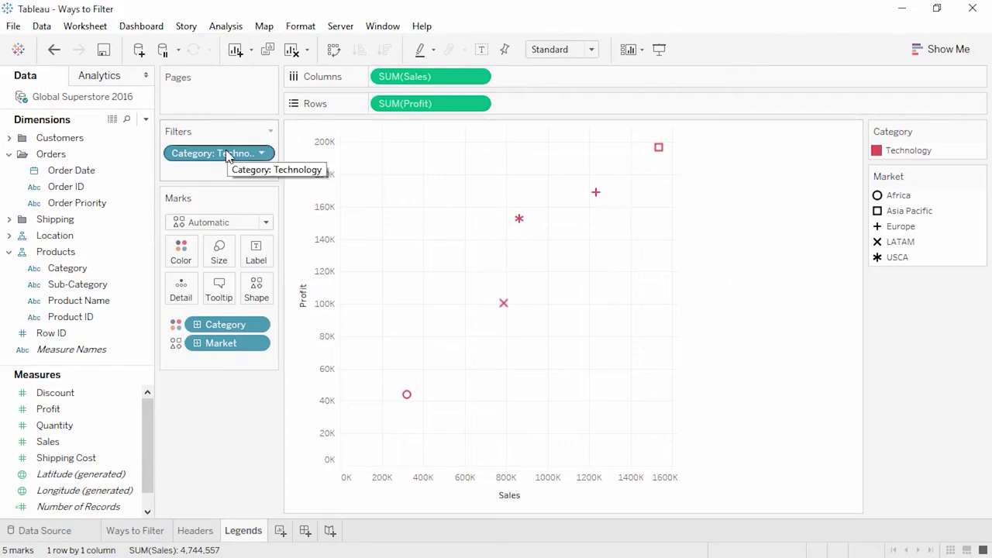
pyautogui.moveTo(227, 155); pyautogui.dragTo(232, 409)
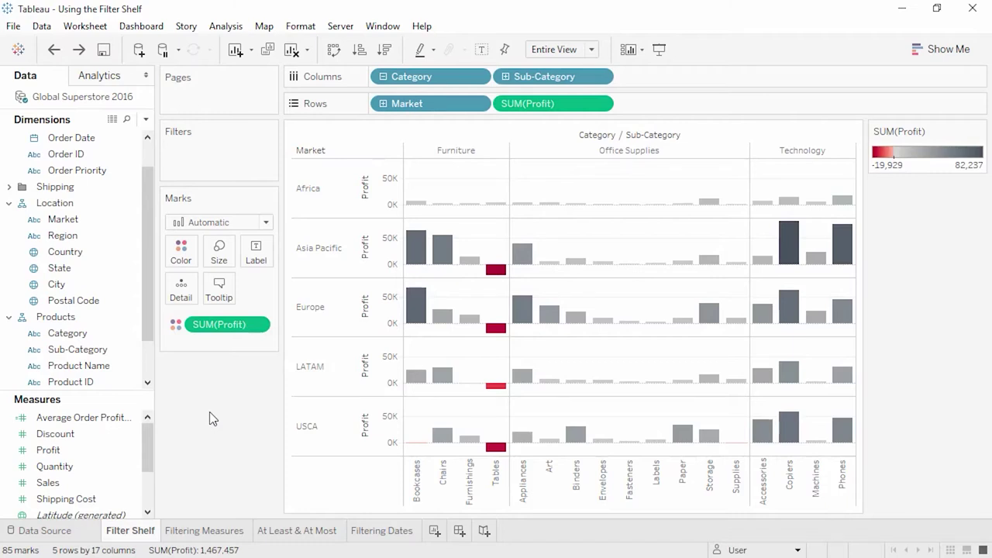
# - In the Using the Filter Shelf workbook, filter the profit bars by Market with USCA set as an excluded value
pyautogui.moveTo(126, 220); pyautogui.dragTo(215, 165)
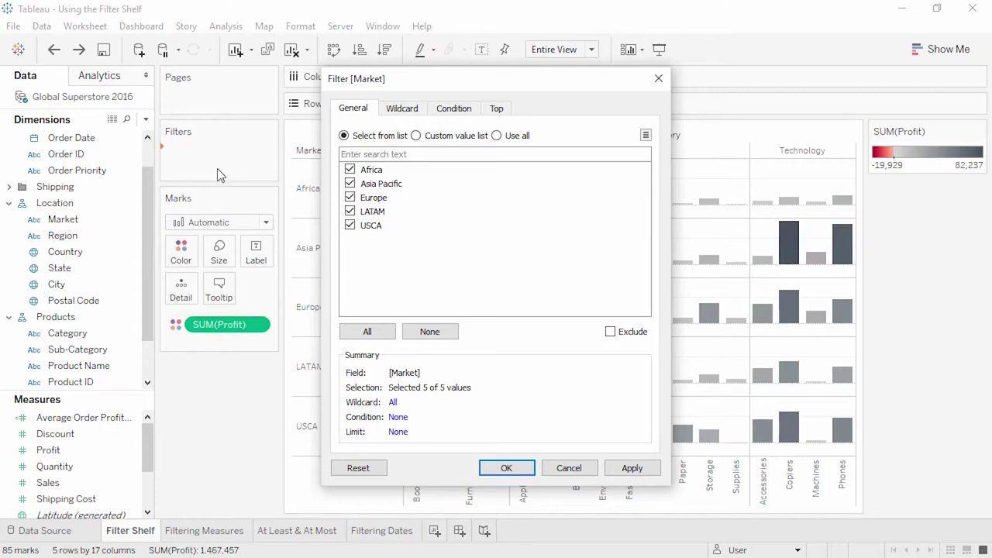
pyautogui.click(430, 332)
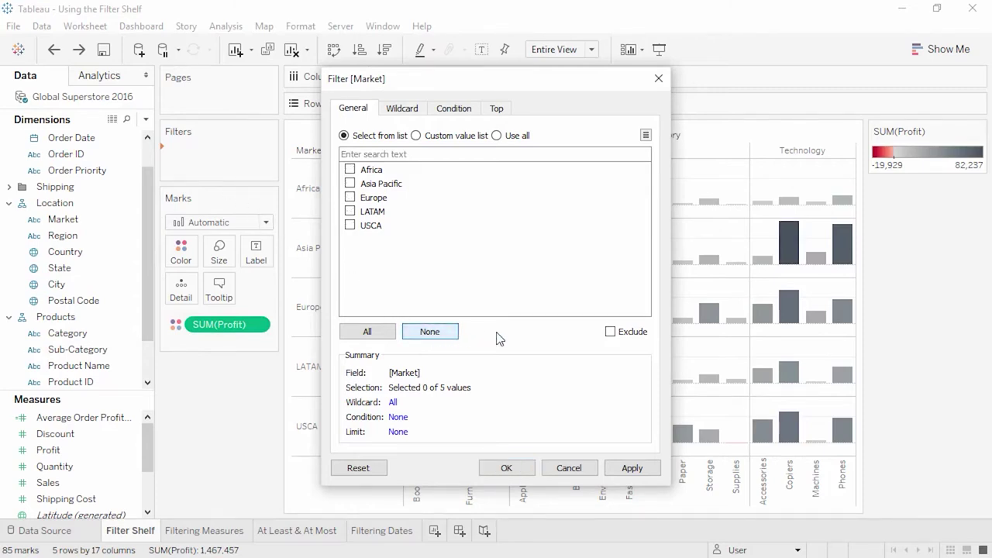
pyautogui.click(610, 332)
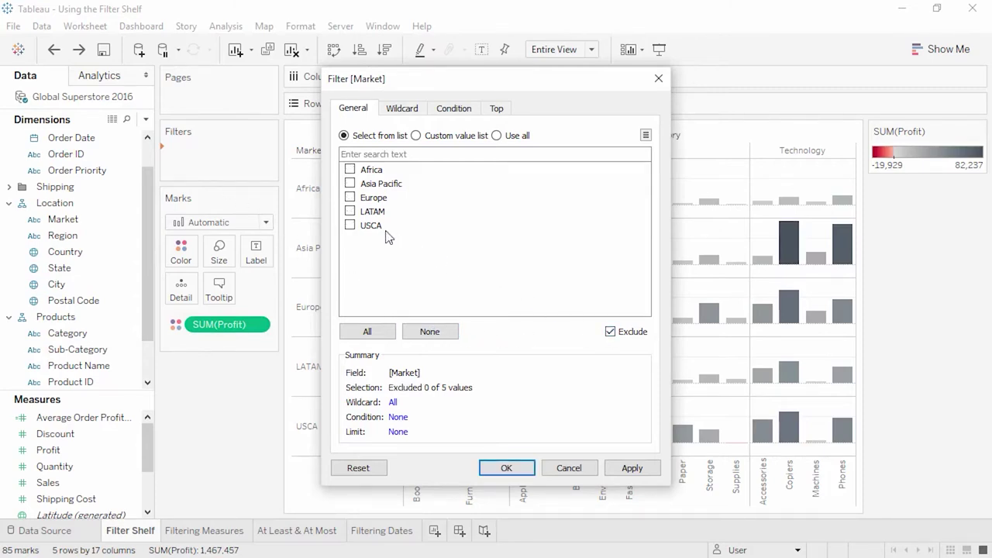
pyautogui.click(353, 226)
pyautogui.click(507, 467)
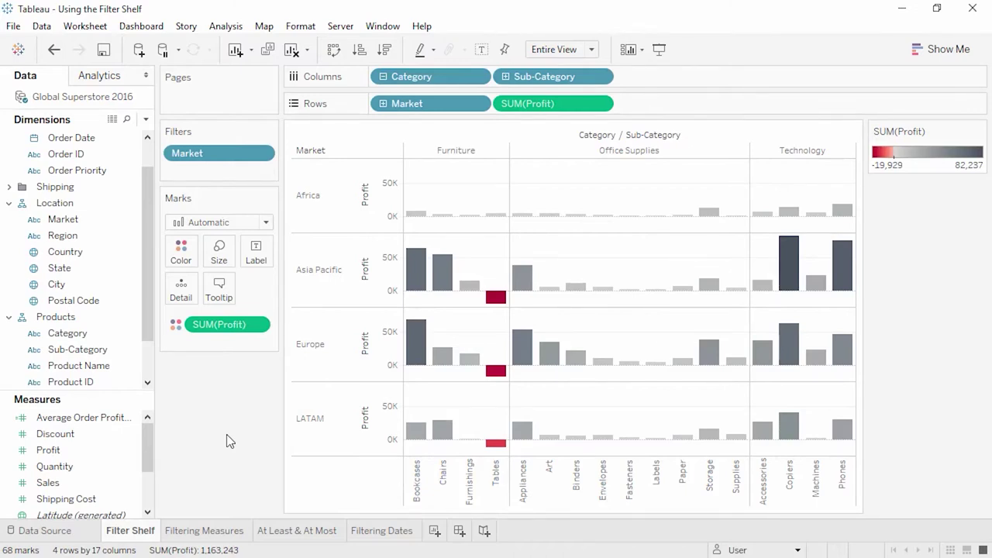
# - Reopen the Market filter for editing, search its values for "la" and switch the selection to Use all
pyautogui.rightClick(219, 156)
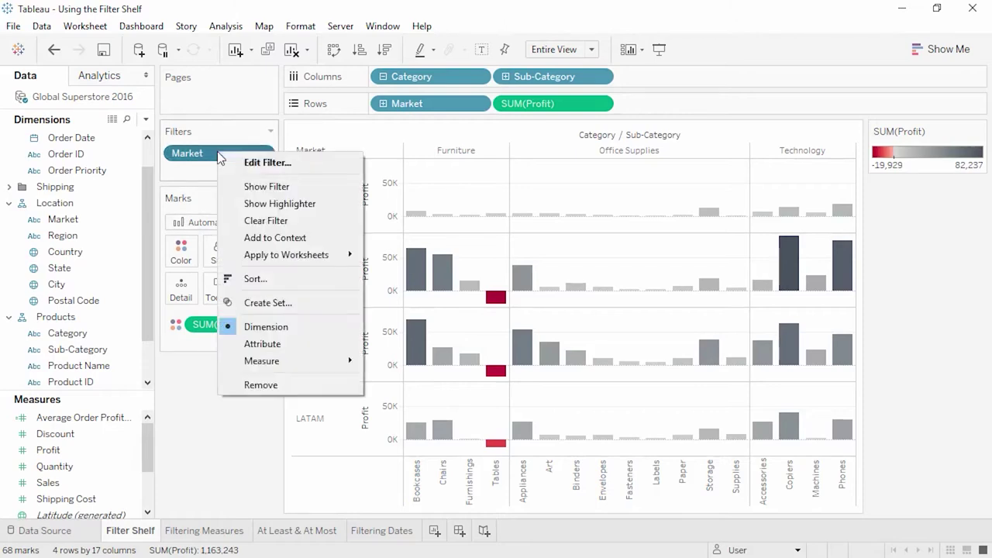
pyautogui.click(248, 164)
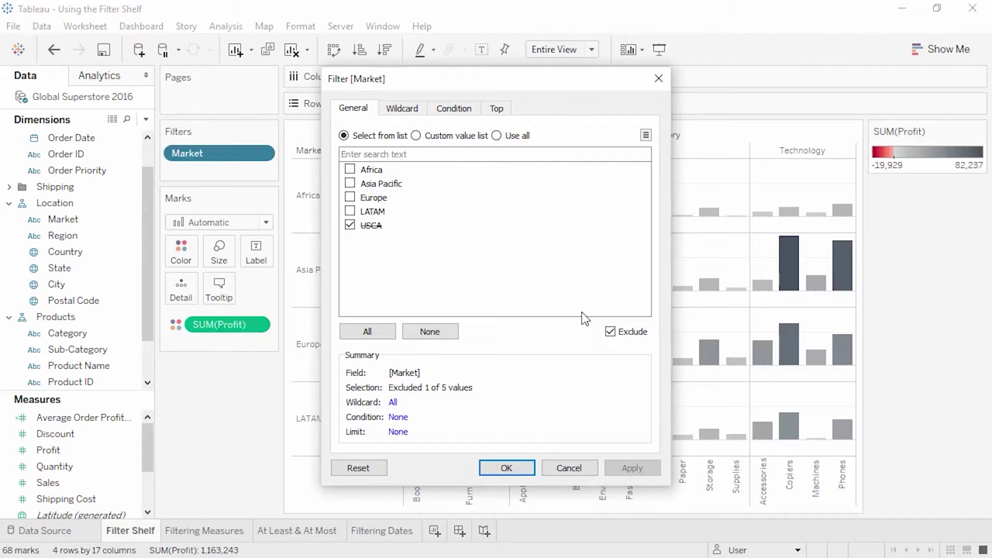
pyautogui.click(512, 155)
pyautogui.write('la')
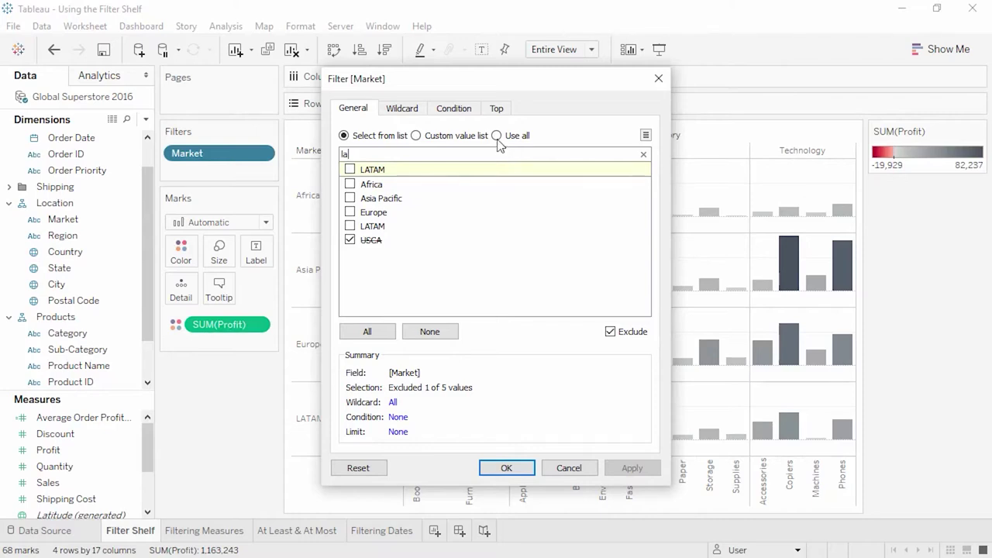
pyautogui.click(496, 136)
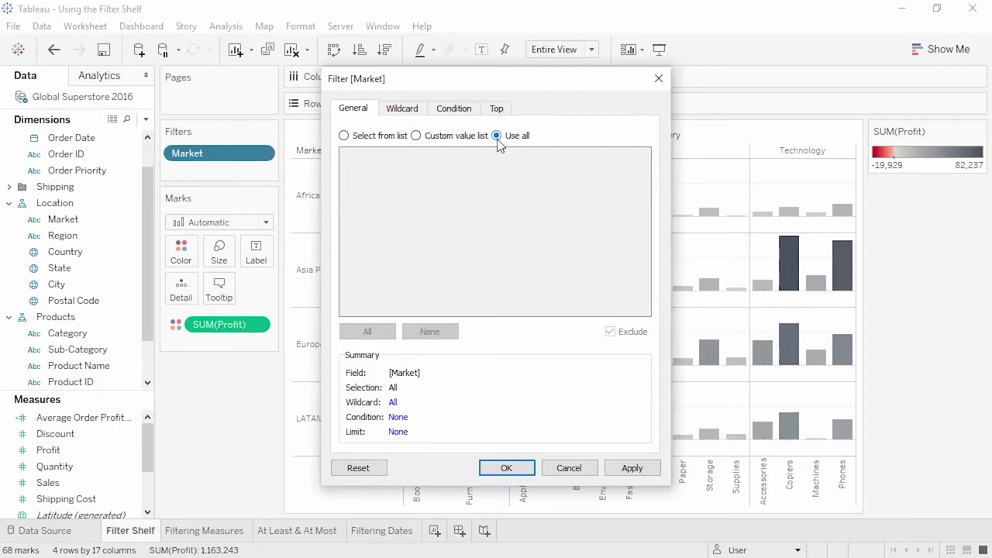
pyautogui.click(411, 114)
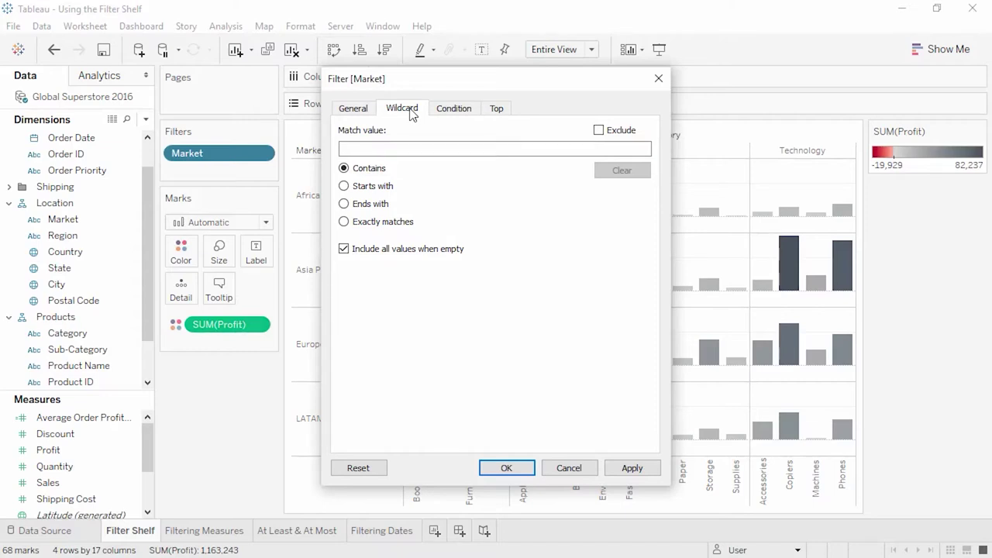
pyautogui.click(599, 131)
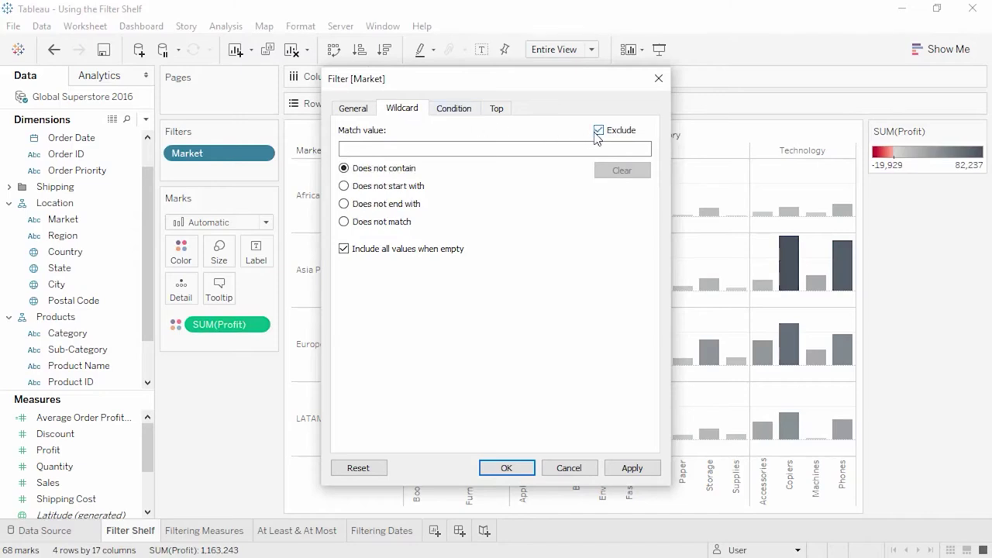
pyautogui.click(406, 206)
pyautogui.click(410, 150)
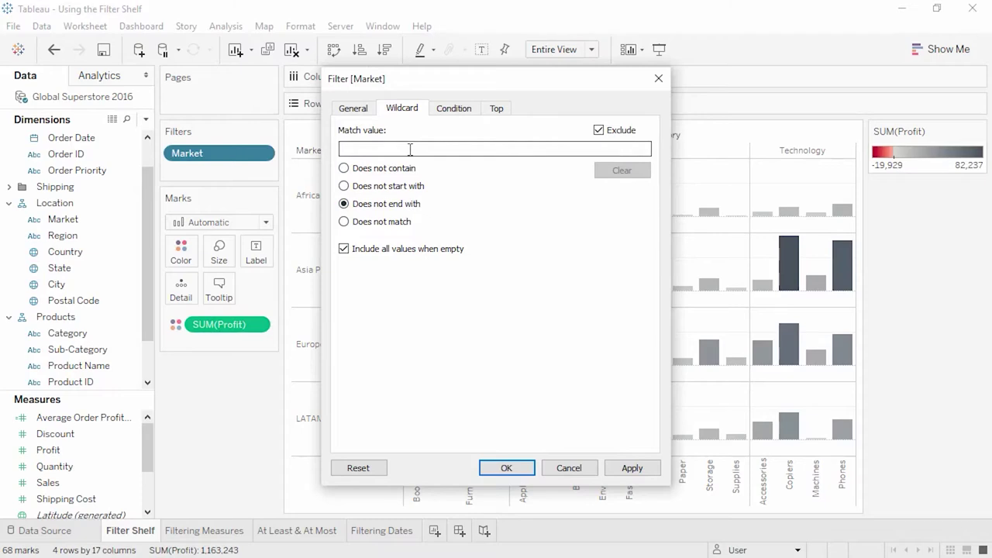
pyautogui.write('@tableau.com')
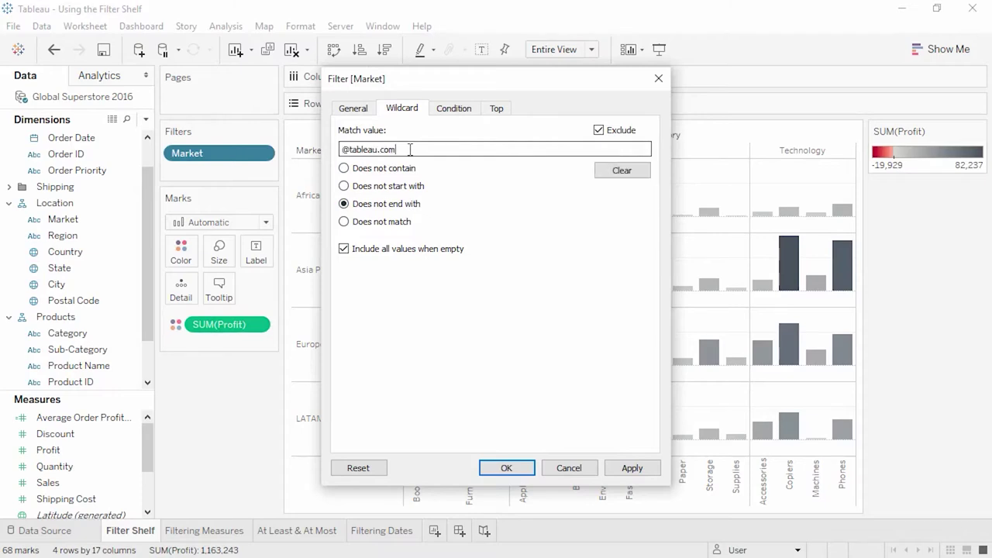
pyautogui.click(461, 111)
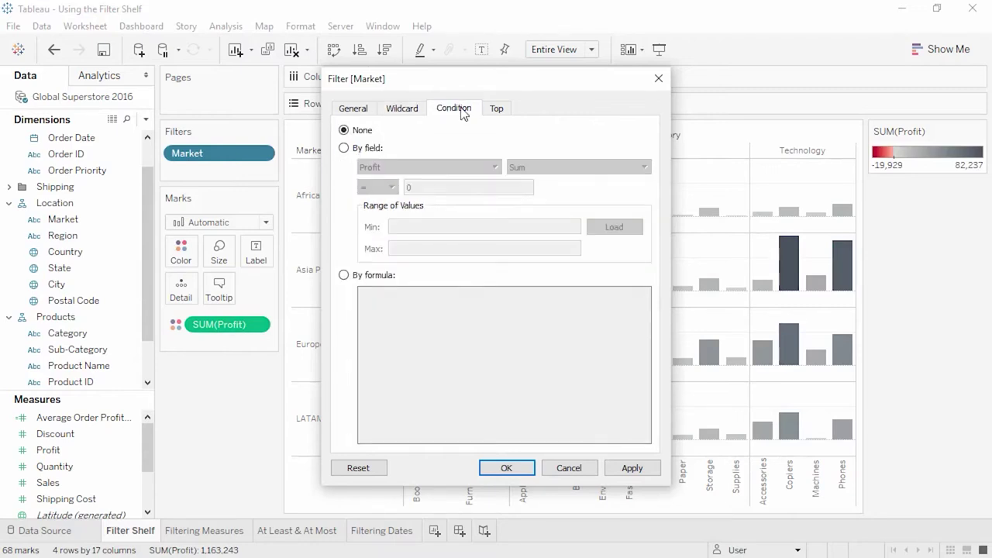
pyautogui.click(659, 79)
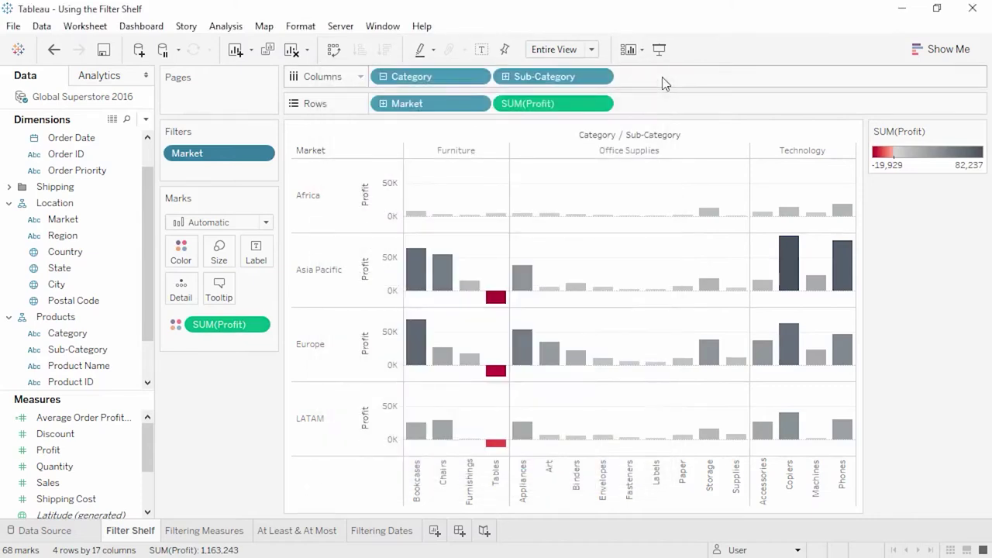
# - Start a filter on Product Name with a condition of average Quantity greater than 1, and load its range of values
pyautogui.moveTo(105, 367); pyautogui.dragTo(241, 177)
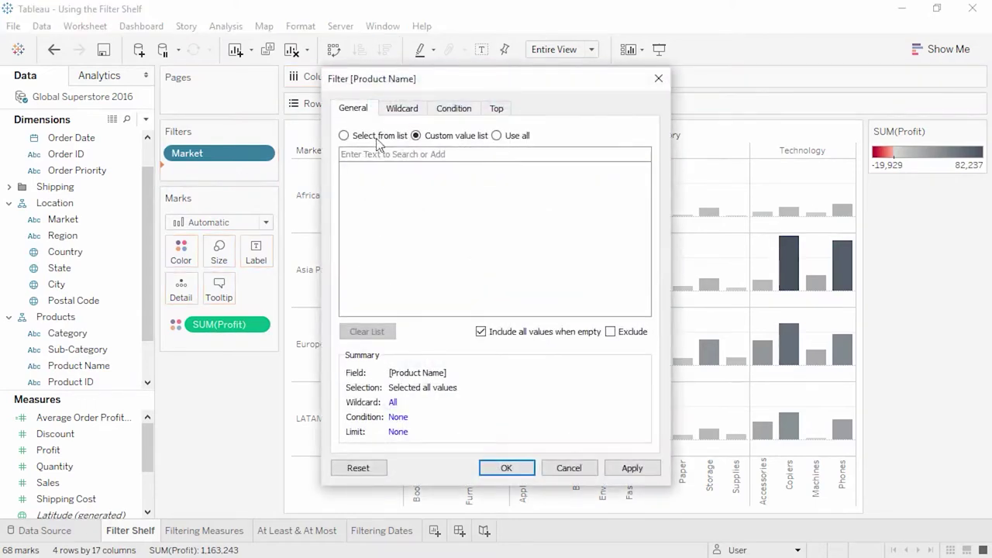
pyautogui.click(445, 115)
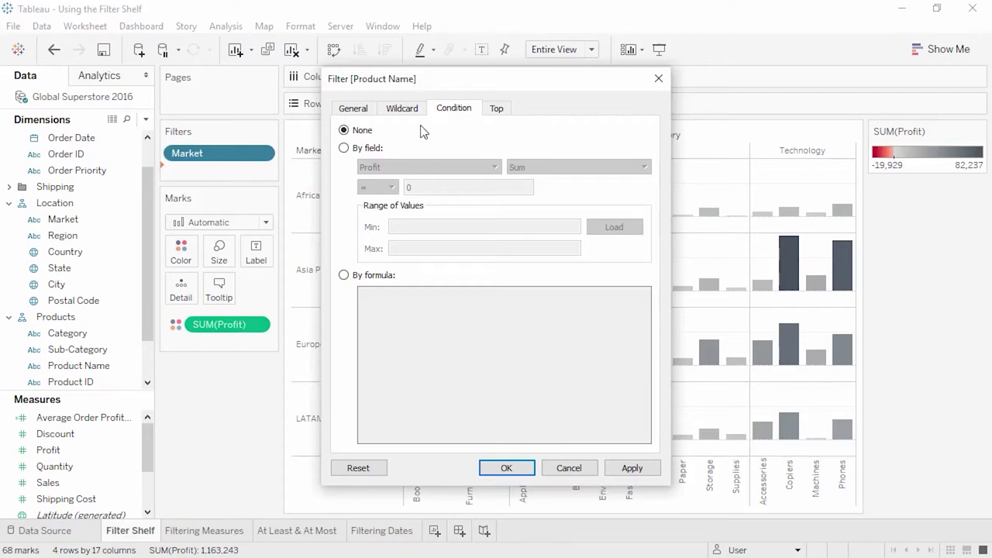
pyautogui.click(378, 149)
pyautogui.click(383, 167)
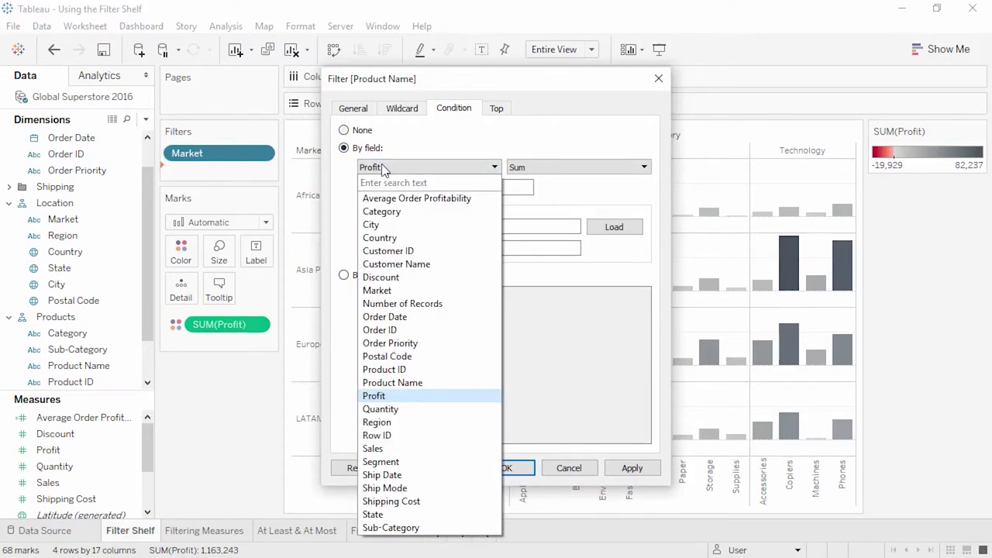
pyautogui.click(395, 408)
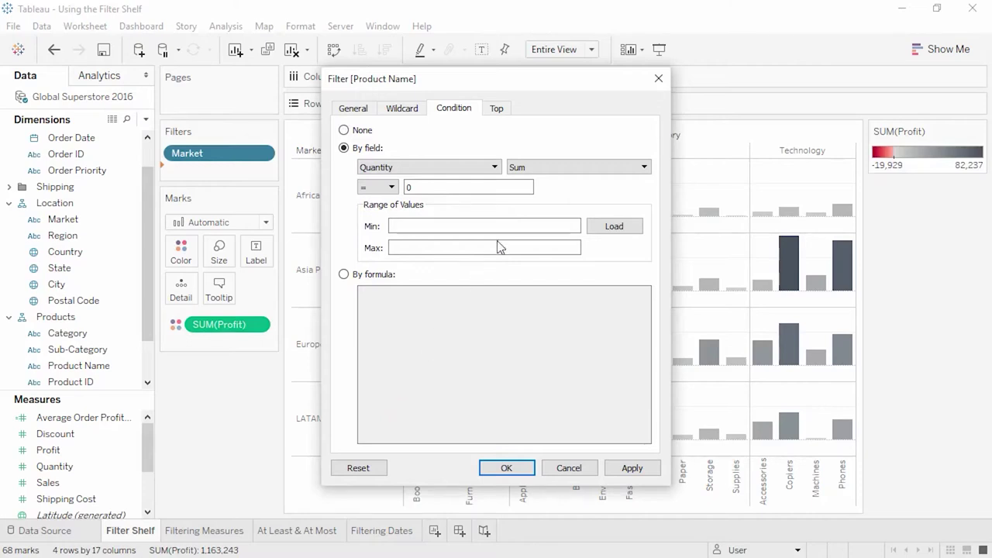
pyautogui.click(535, 167)
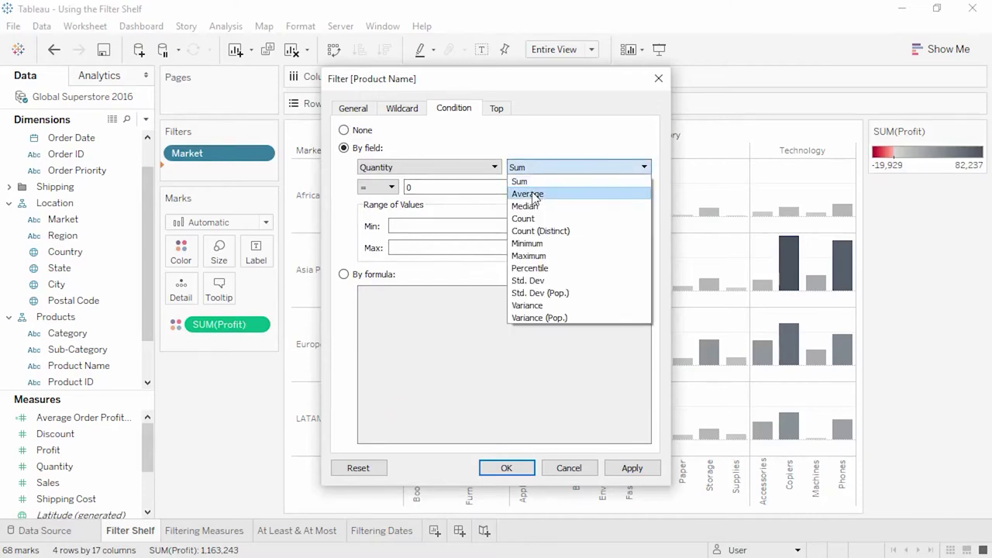
pyautogui.click(530, 194)
pyautogui.click(393, 188)
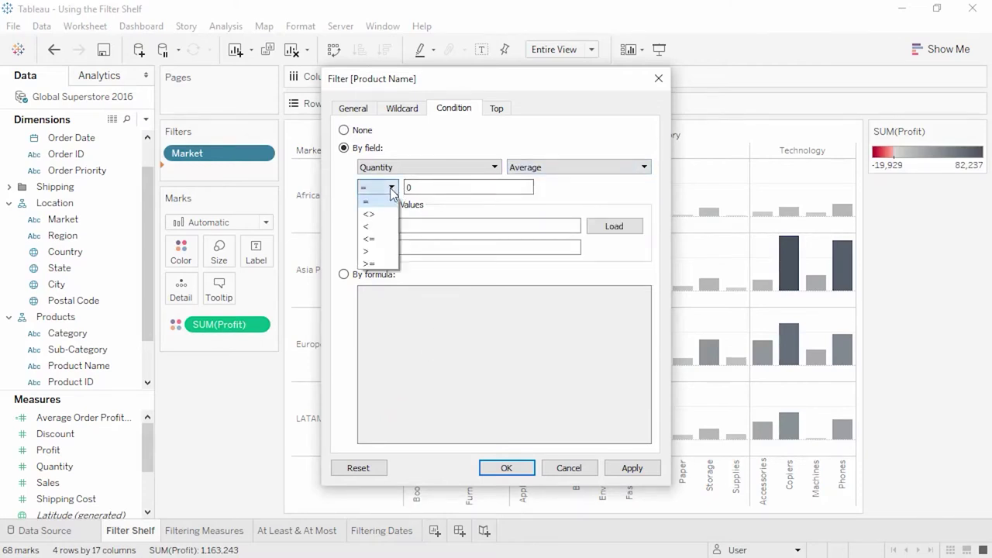
pyautogui.click(389, 255)
pyautogui.click(407, 187)
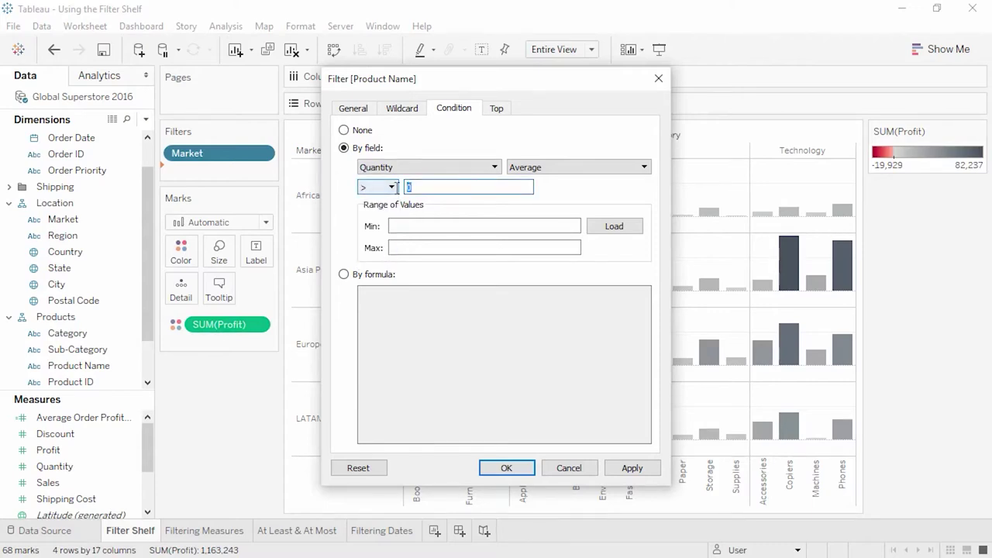
pyautogui.write('1')
pyautogui.click(600, 231)
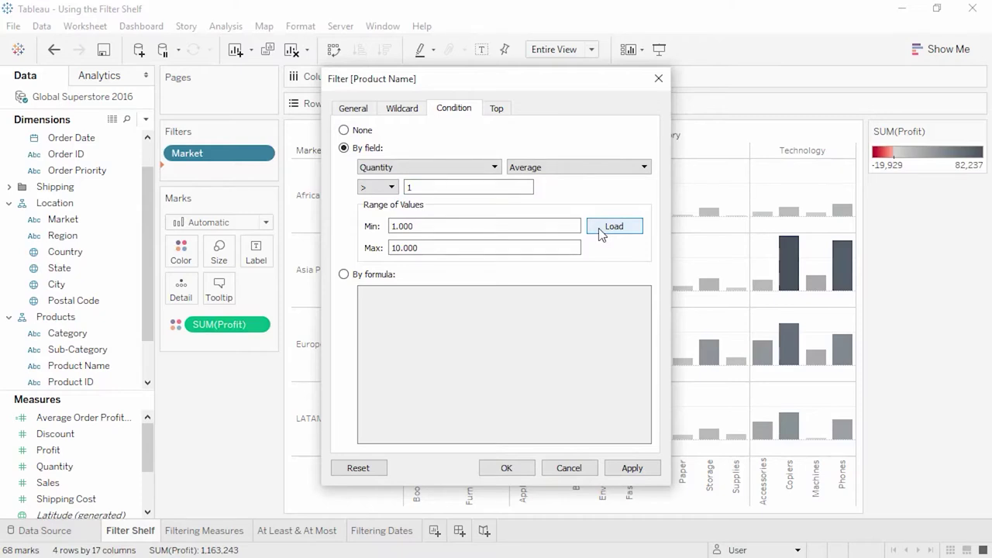
# - View the formula condition and the Top by field options for Product Name, and close the filter without applying it
pyautogui.click(365, 281)
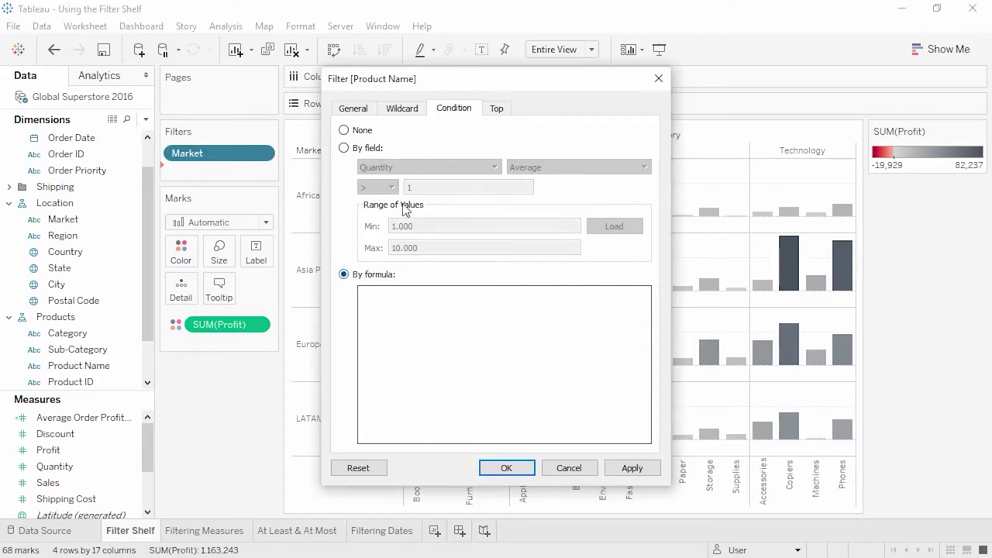
pyautogui.click(497, 110)
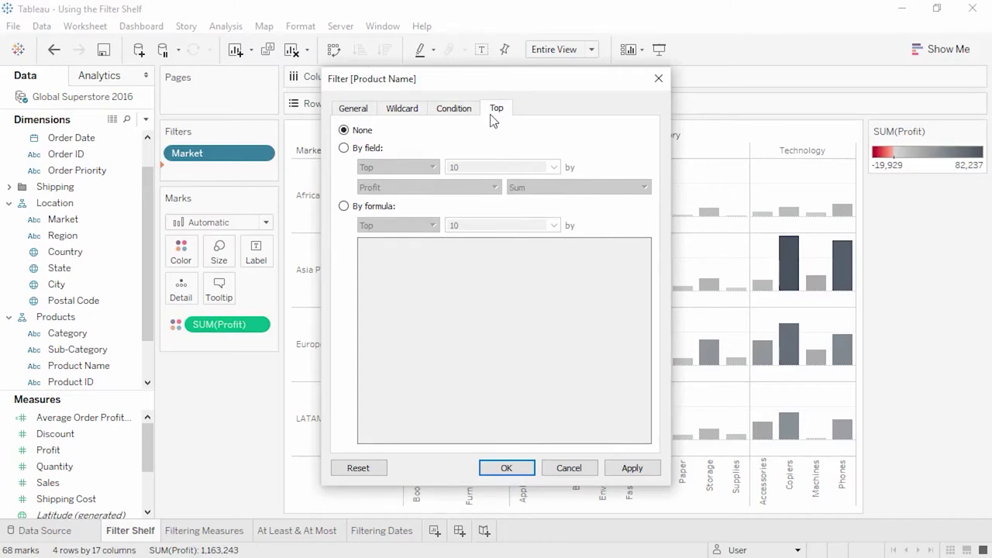
pyautogui.click(364, 149)
pyautogui.click(370, 169)
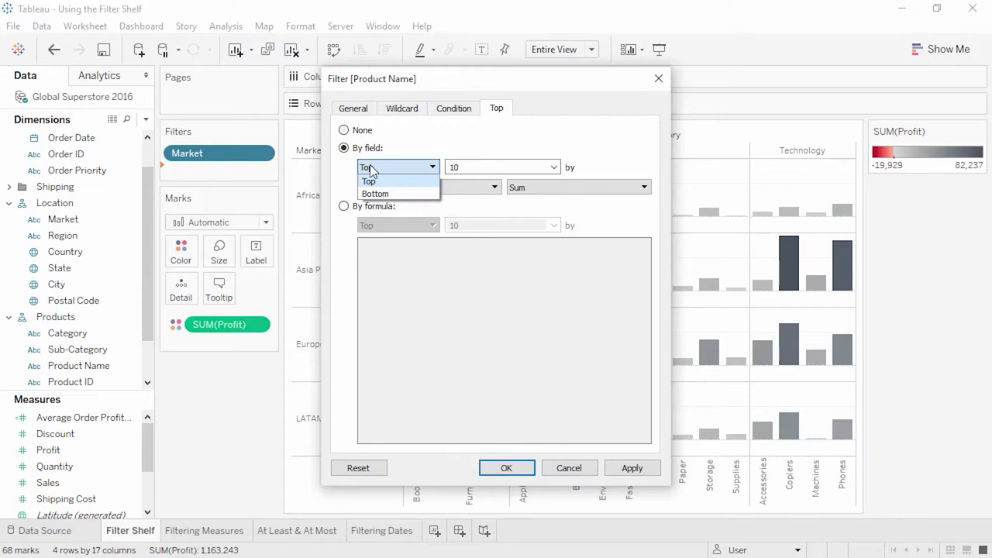
pyautogui.click(443, 159)
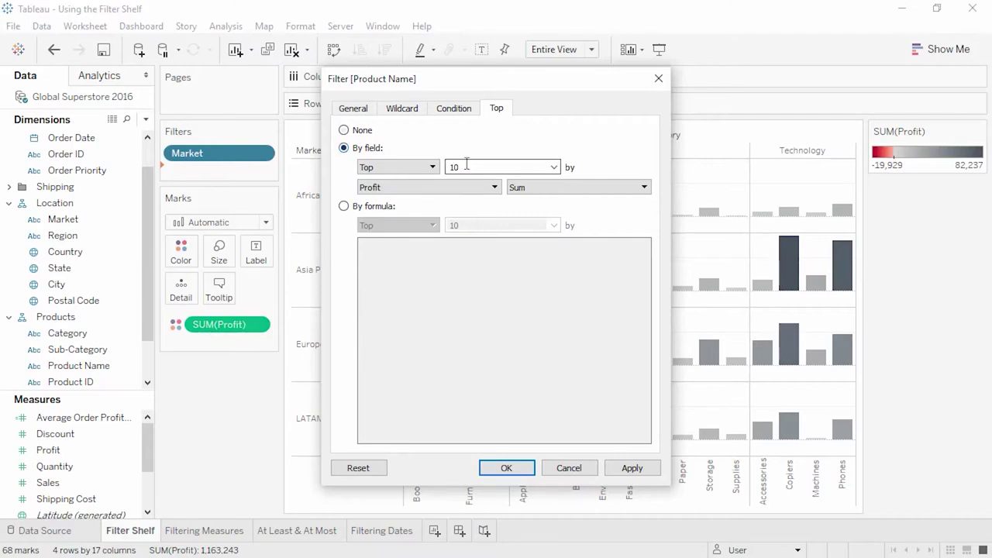
pyautogui.click(554, 167)
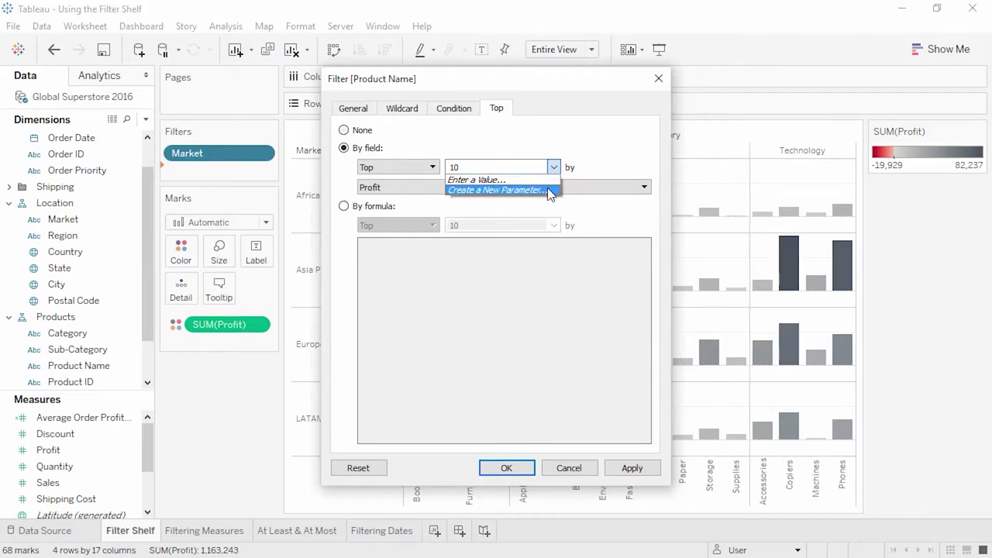
pyautogui.click(655, 80)
pyautogui.click(659, 78)
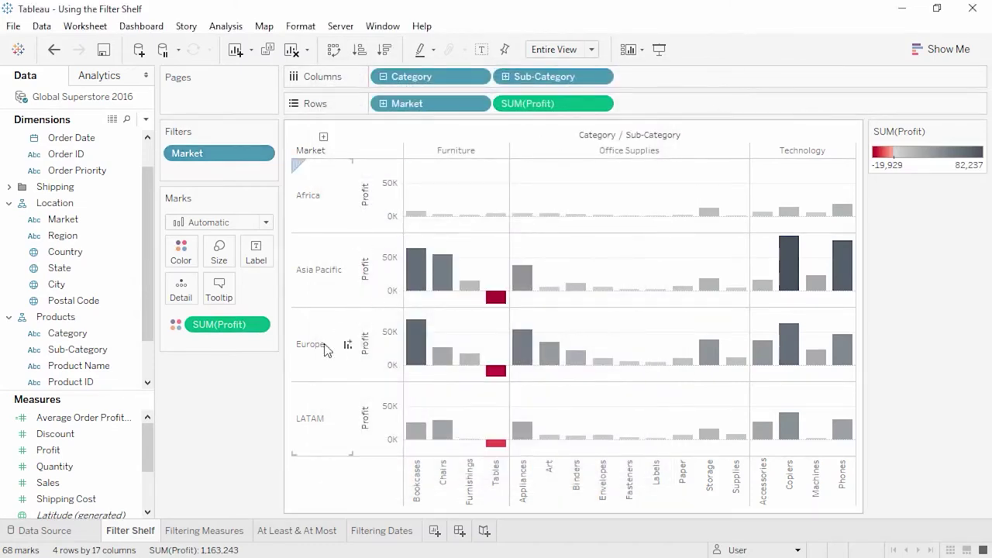
# - On the Filtering Measures sheet, try a Shipping Cost filter on all values, showing All Values in Database, with At most, and discard it
pyautogui.click(203, 532)
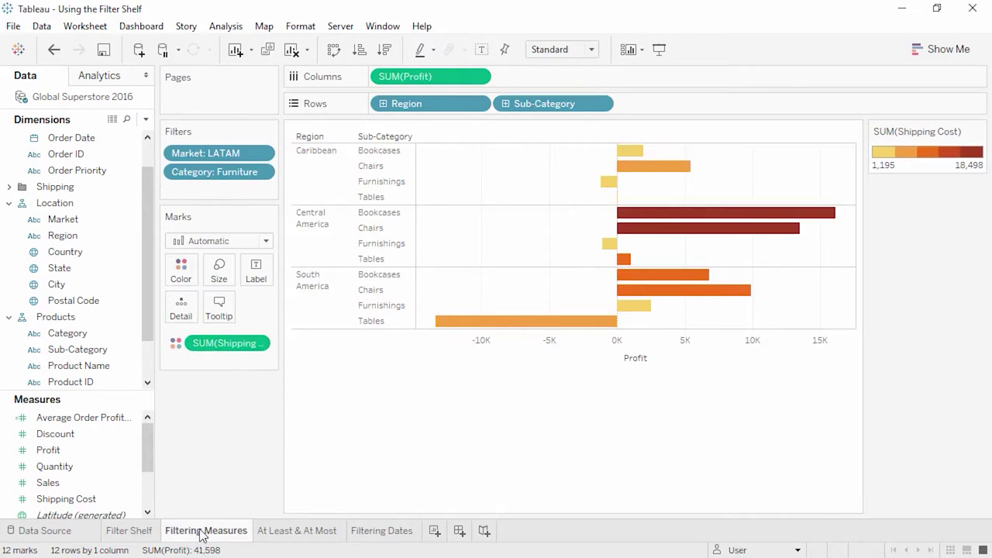
pyautogui.moveTo(109, 500); pyautogui.dragTo(218, 190)
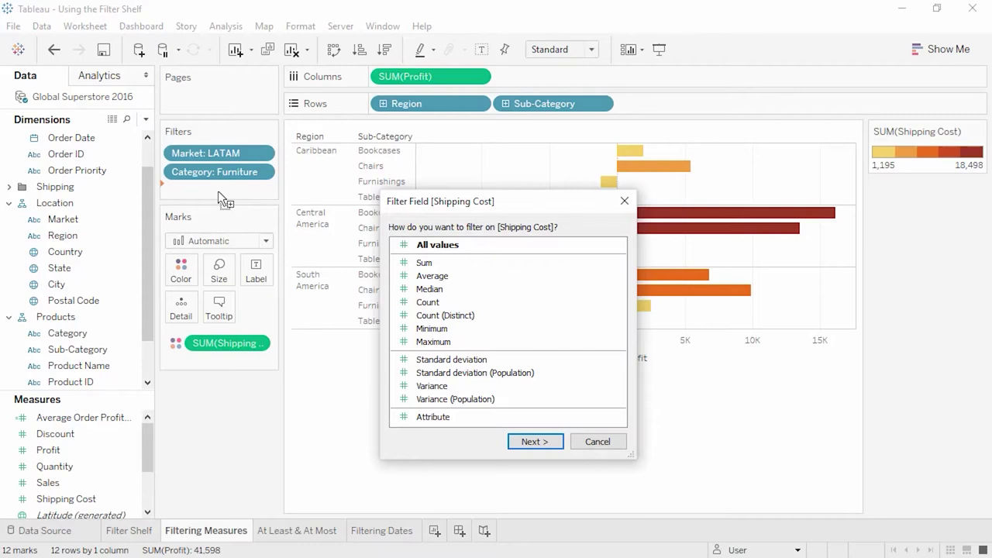
pyautogui.click(534, 441)
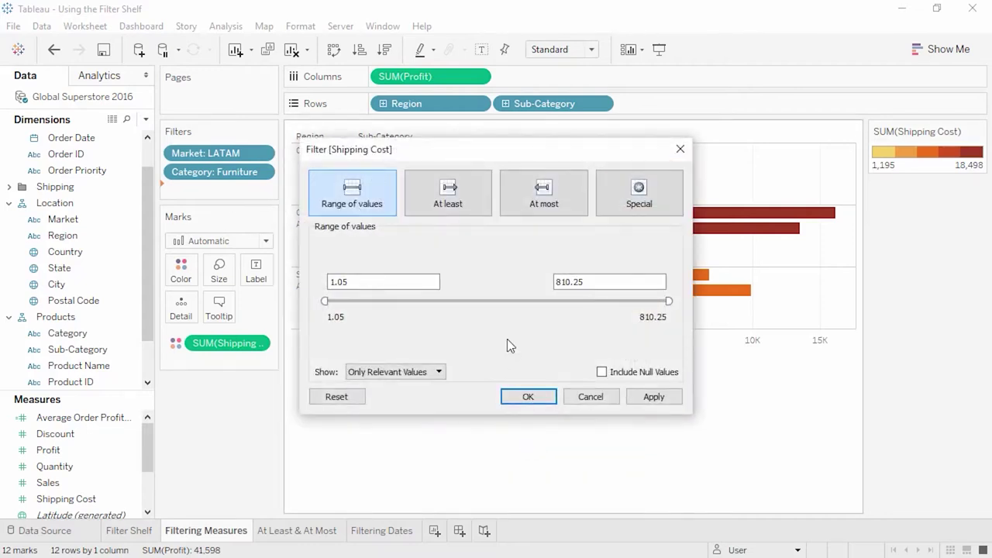
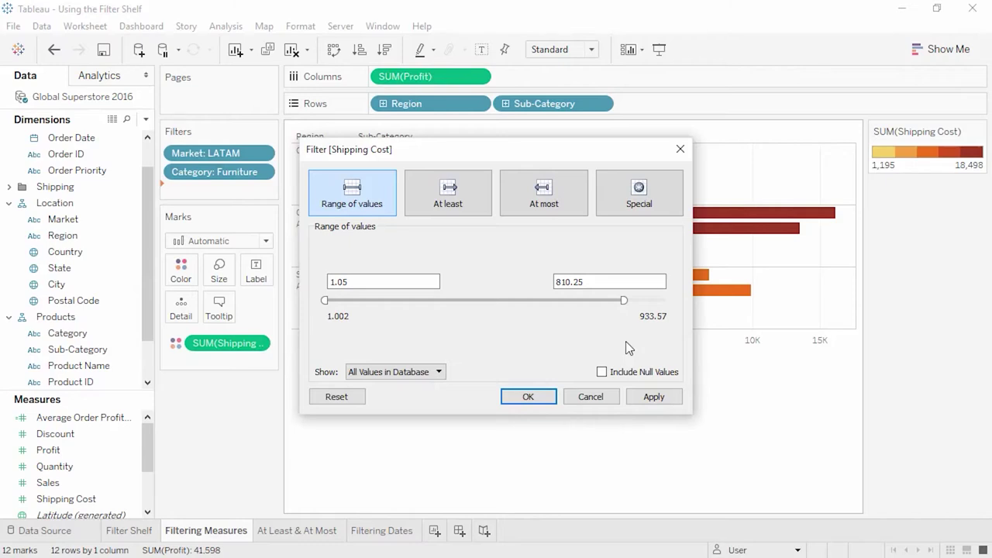
pyautogui.click(481, 206)
pyautogui.click(517, 205)
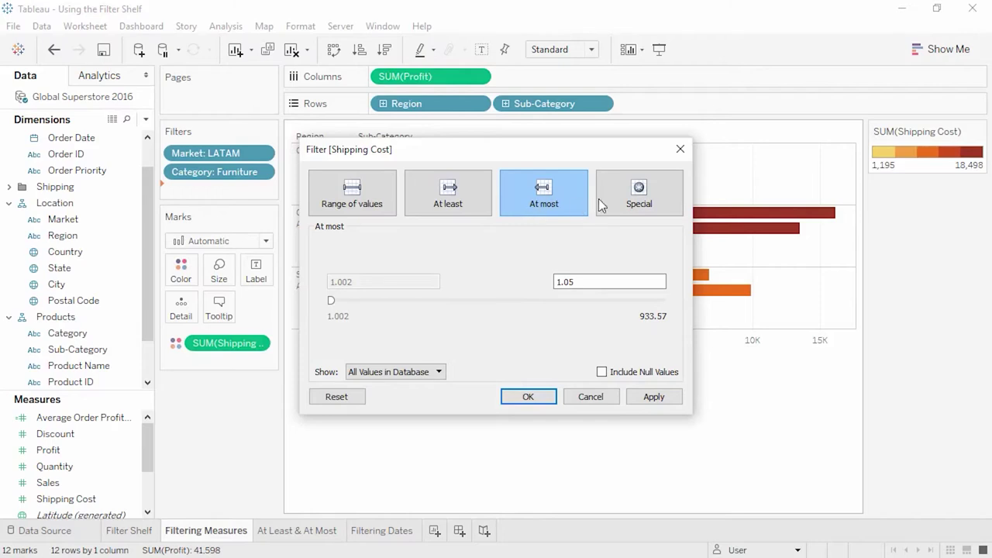
pyautogui.click(680, 149)
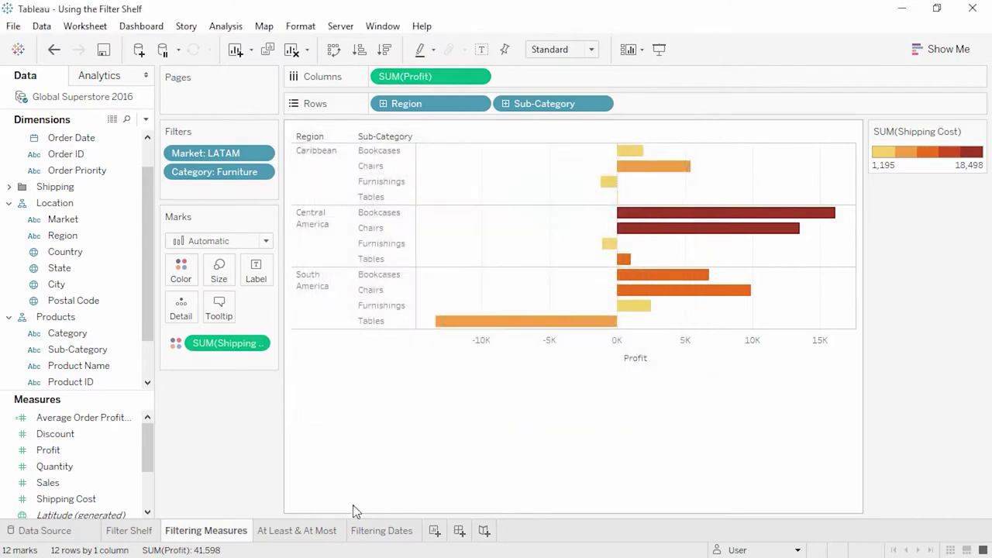
# - On the At Least & At Most sheet, review the range of values in the Profit filter and inspect the Bookcases bar
pyautogui.click(318, 532)
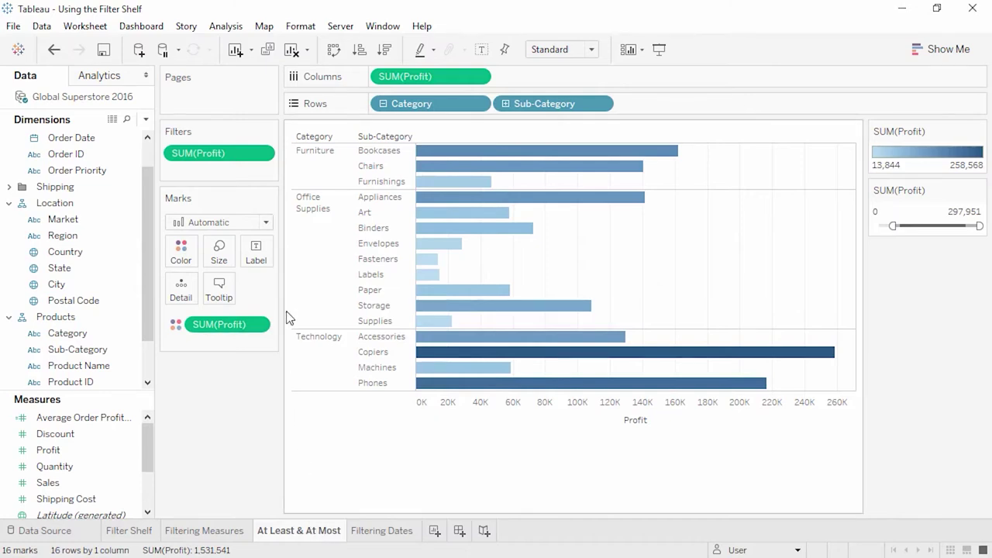
pyautogui.rightClick(228, 155)
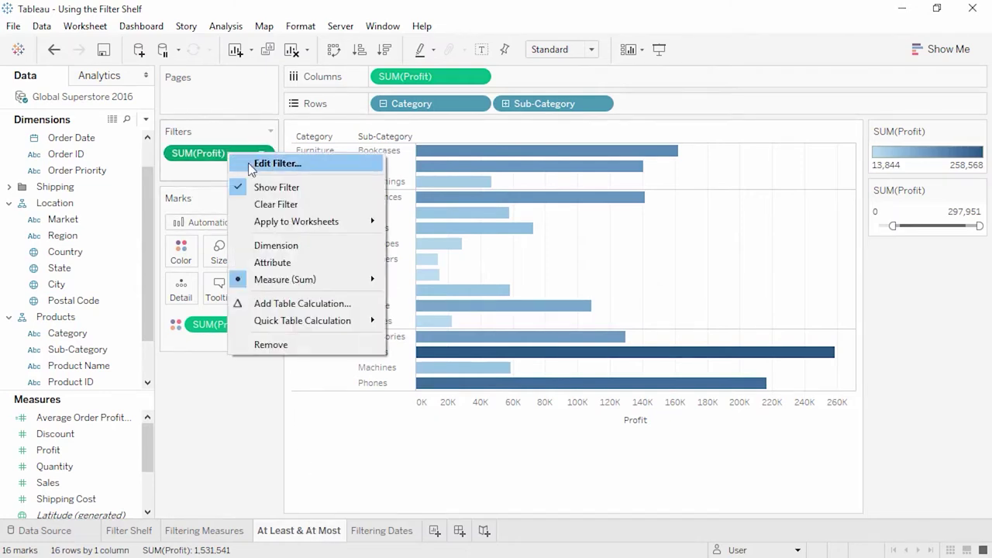
pyautogui.click(248, 163)
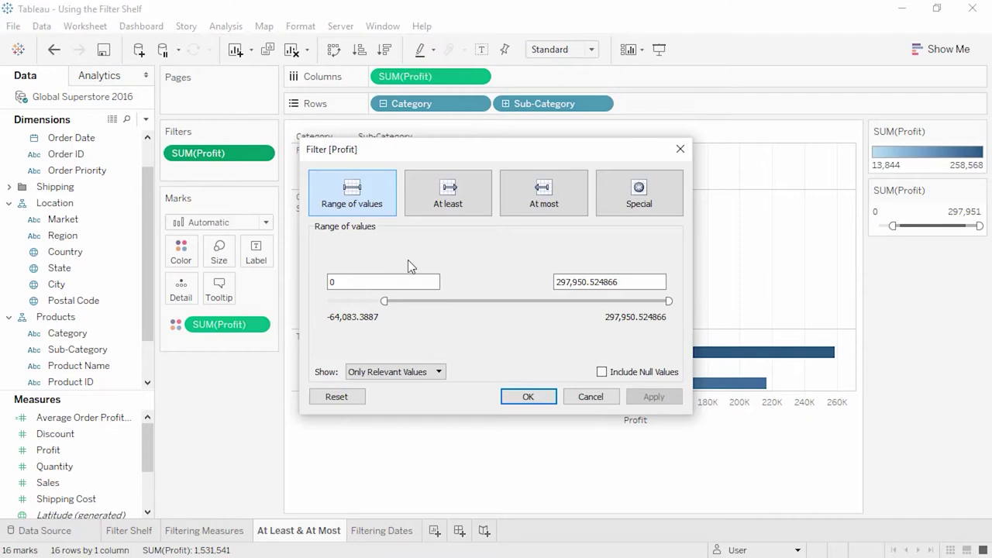
pyautogui.click(530, 396)
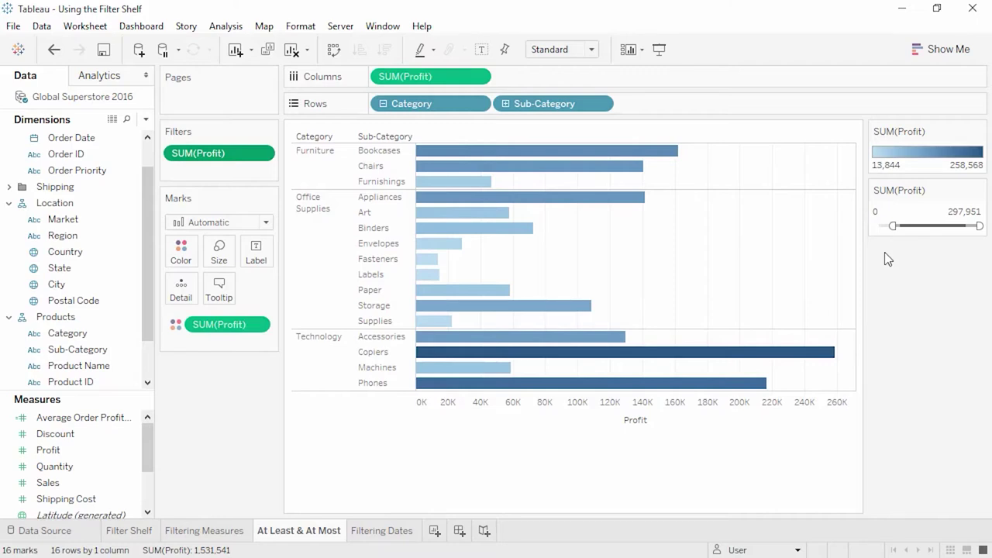
pyautogui.moveTo(490, 153)
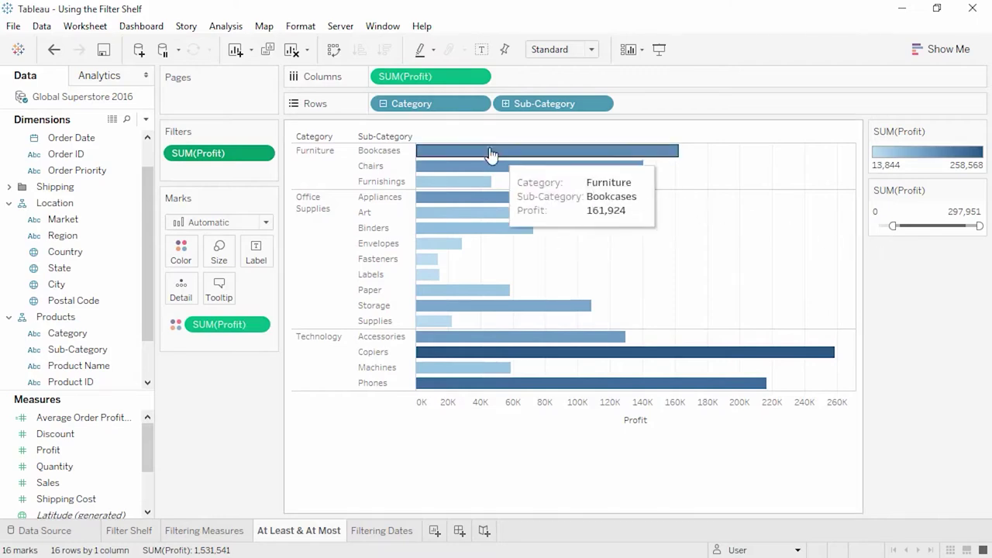
# - Collapse the rows to Category level, and view the Profit filter's At least and Special options without applying them
pyautogui.click(382, 104)
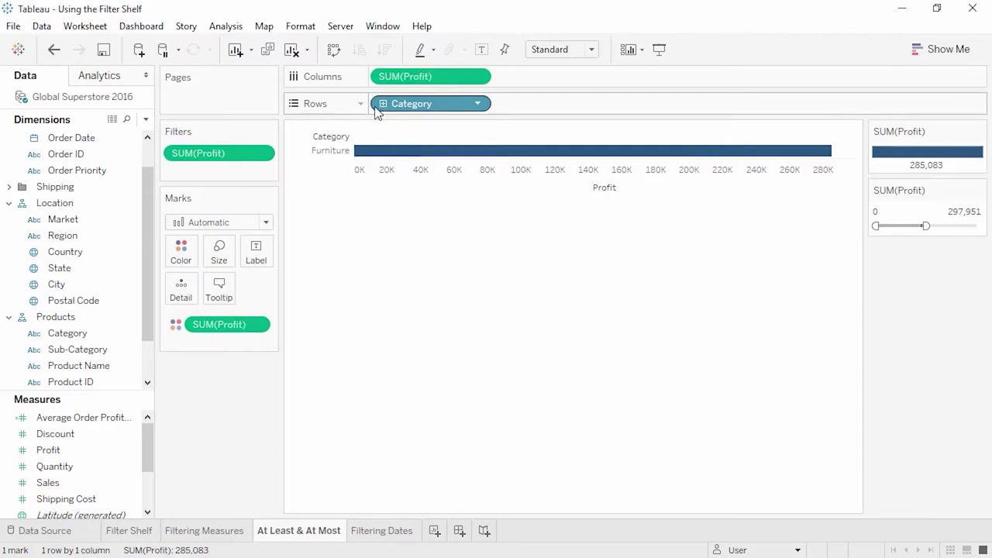
pyautogui.rightClick(247, 154)
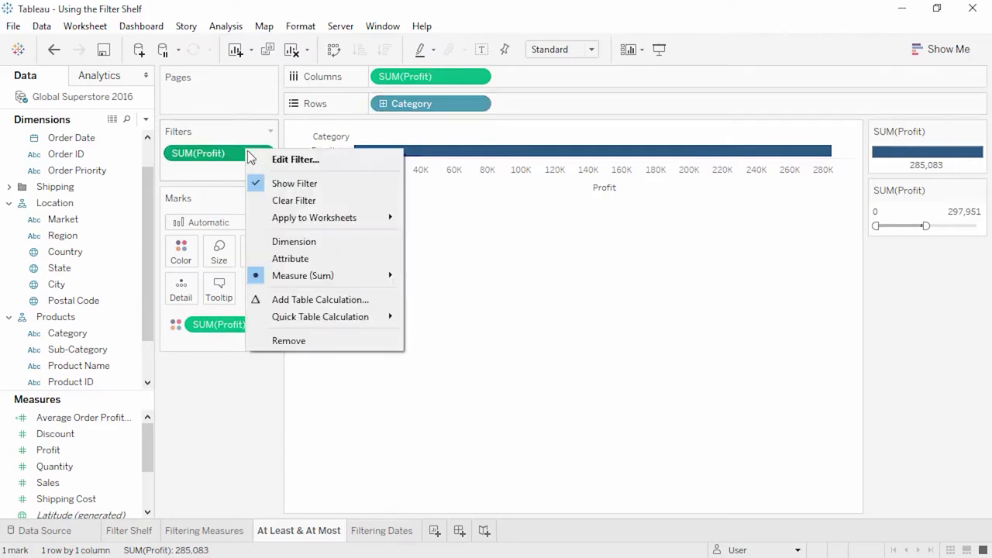
pyautogui.click(267, 161)
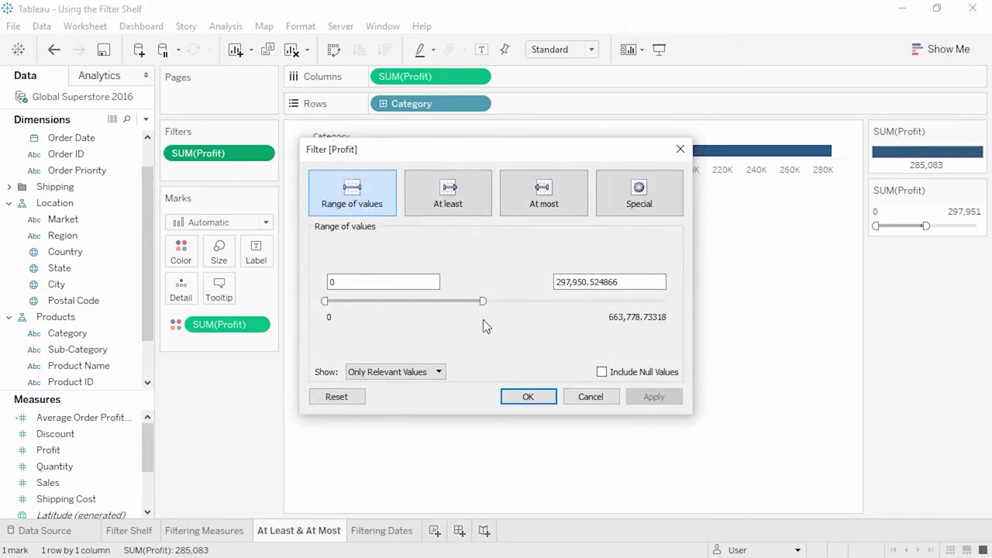
pyautogui.click(470, 204)
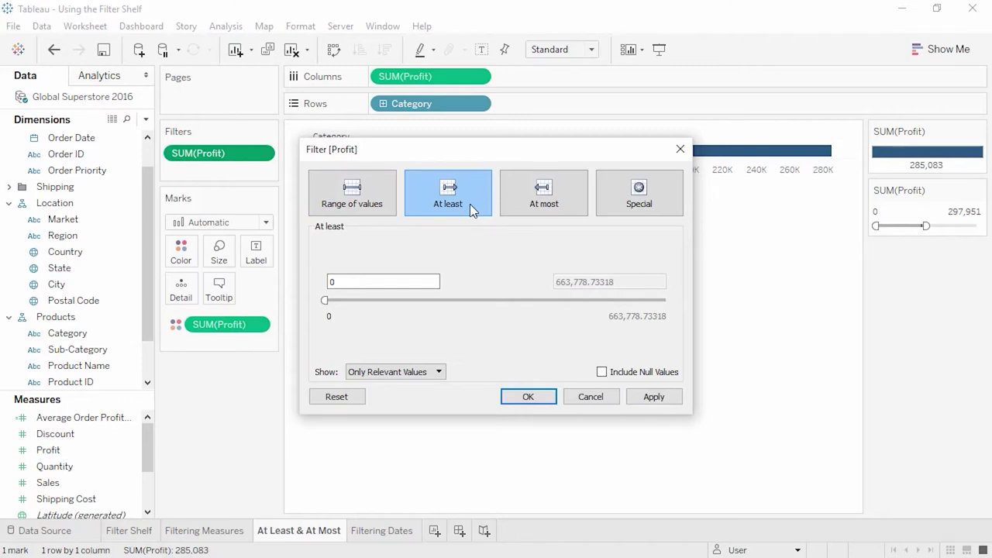
pyautogui.click(627, 198)
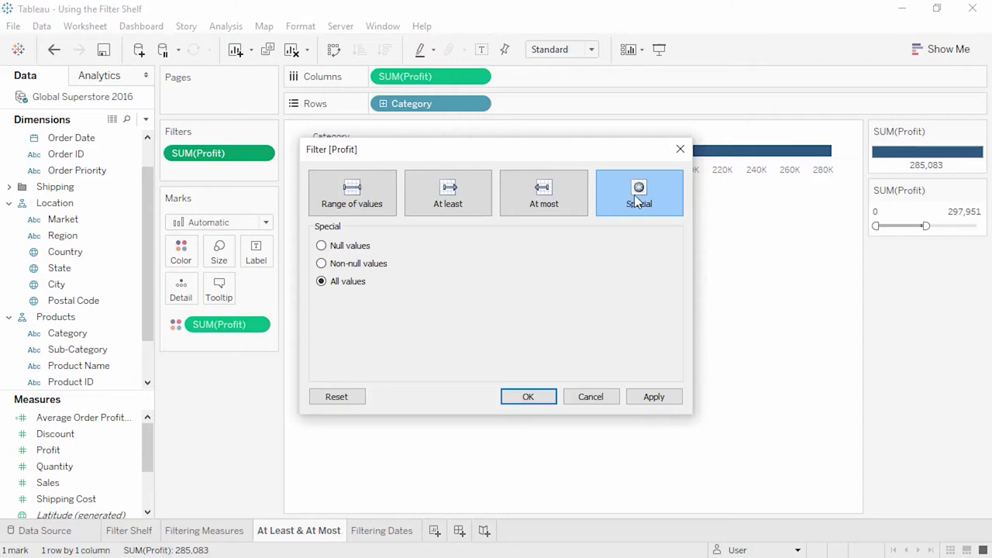
pyautogui.click(680, 150)
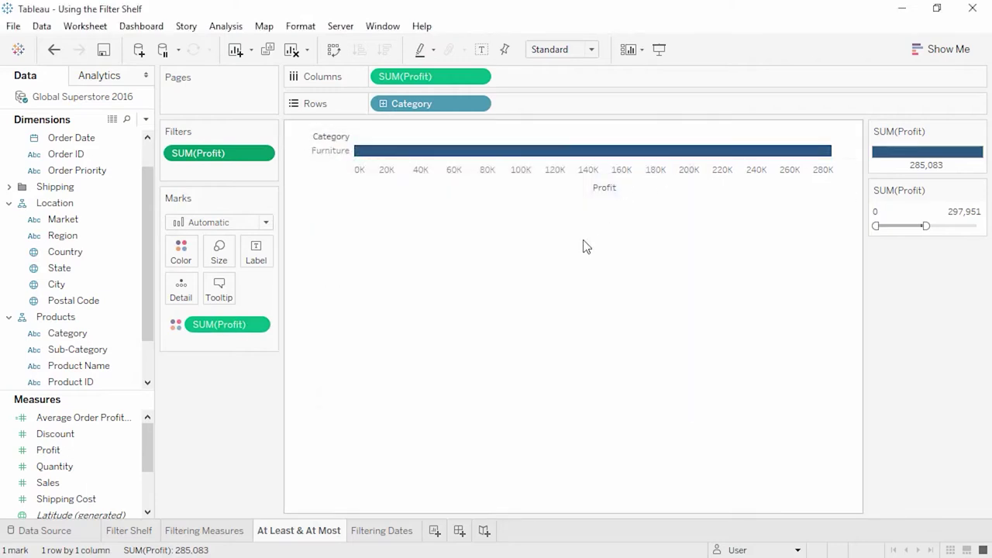
# - On the Filtering Dates sheet, start a filter on Order Date and choose Relative Date as its type
pyautogui.click(400, 535)
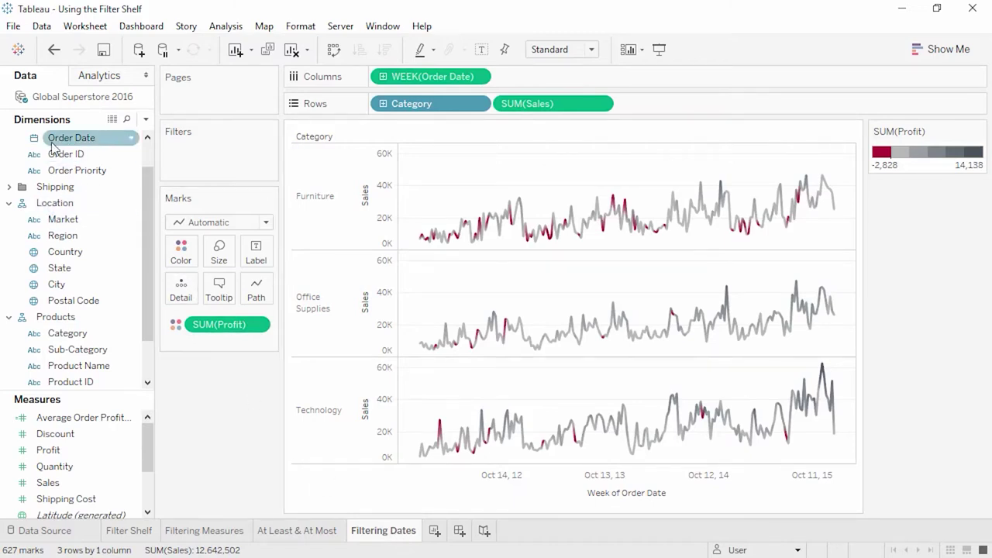
pyautogui.moveTo(53, 147); pyautogui.dragTo(200, 159)
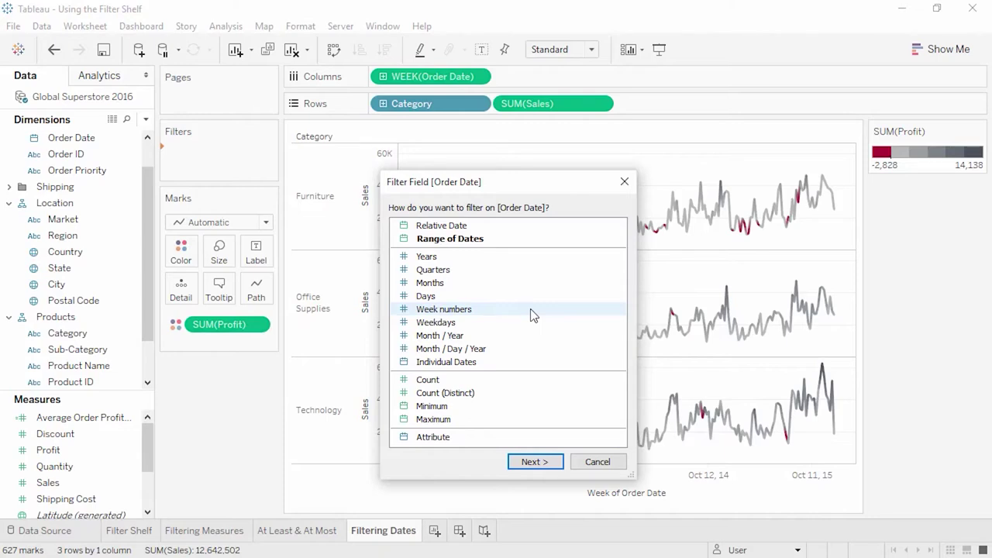
pyautogui.click(519, 227)
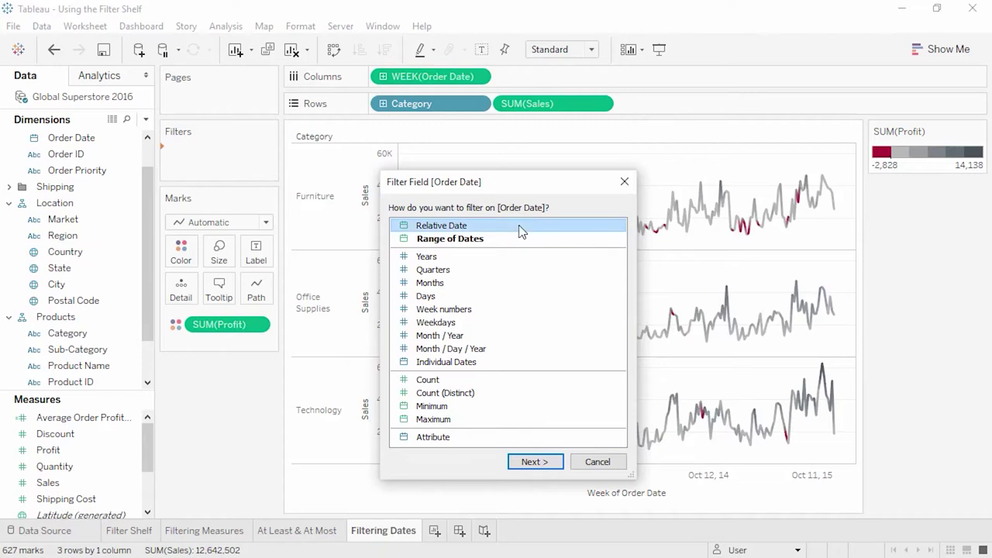
# - Try relative date filtering on Order Date, using the last 2 years, last 2 weeks and week to date, with an anchor of 7/14/2016
pyautogui.click(525, 462)
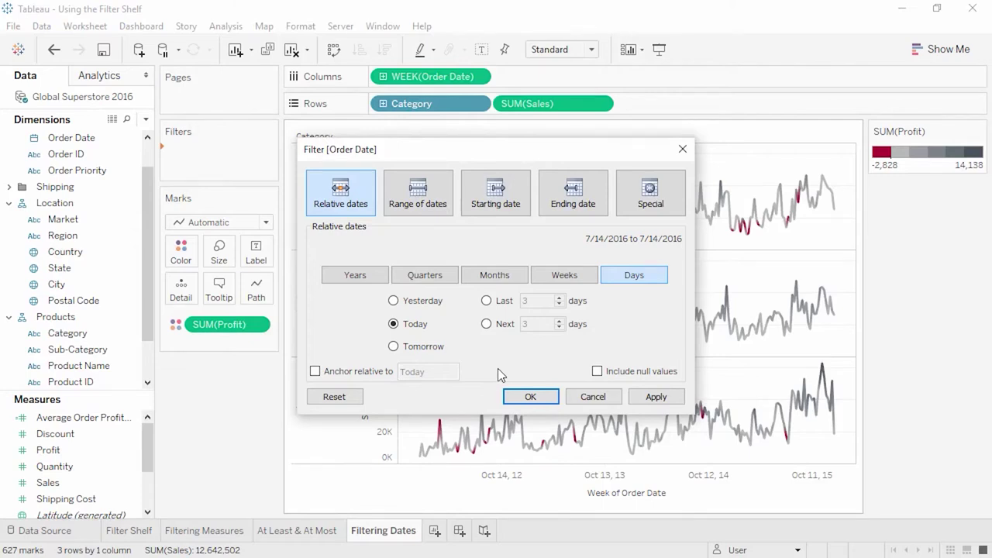
pyautogui.click(359, 277)
pyautogui.click(486, 301)
pyautogui.click(559, 305)
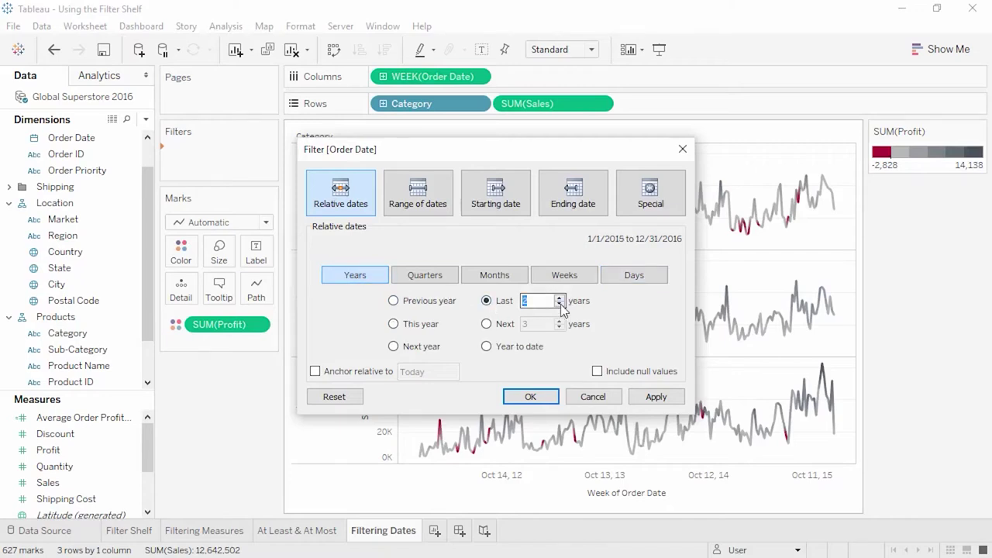
pyautogui.click(562, 275)
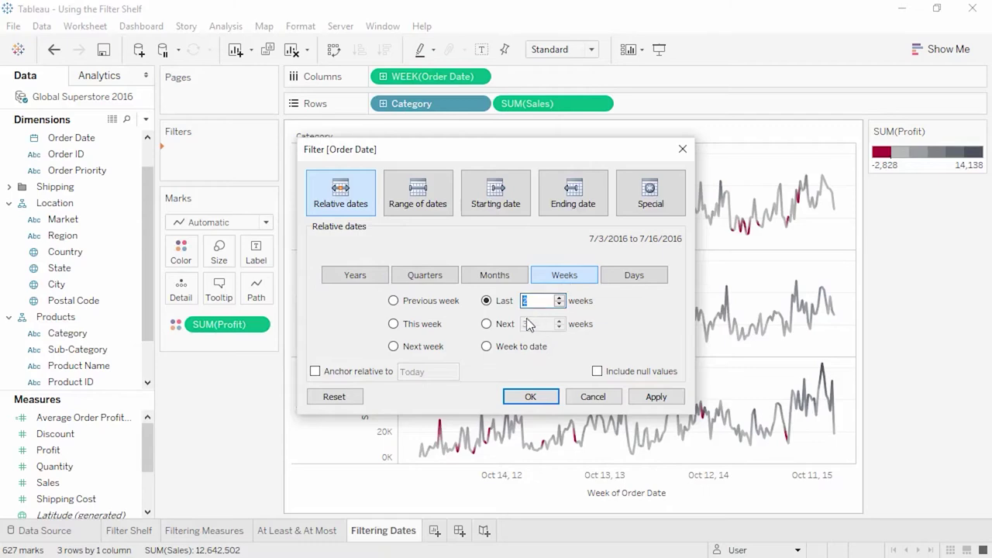
pyautogui.click(487, 347)
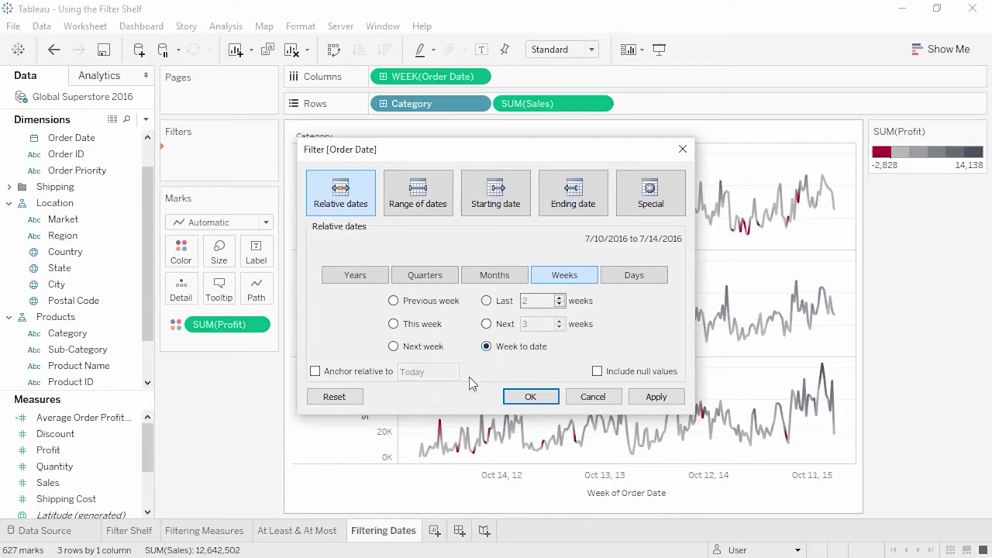
pyautogui.click(315, 371)
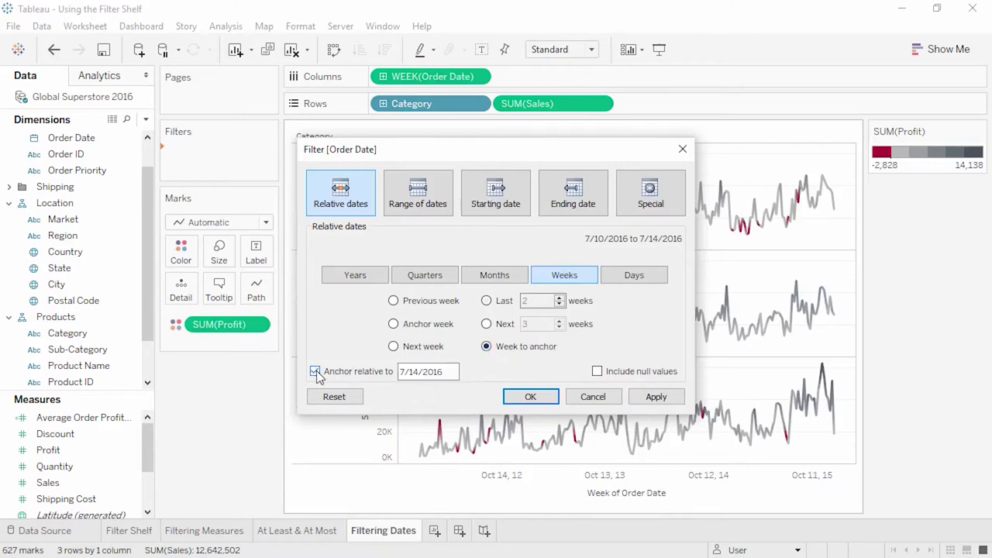
# - Look through the range, starting date and ending date options for Order Date, and close the filter without applying it
pyautogui.click(419, 204)
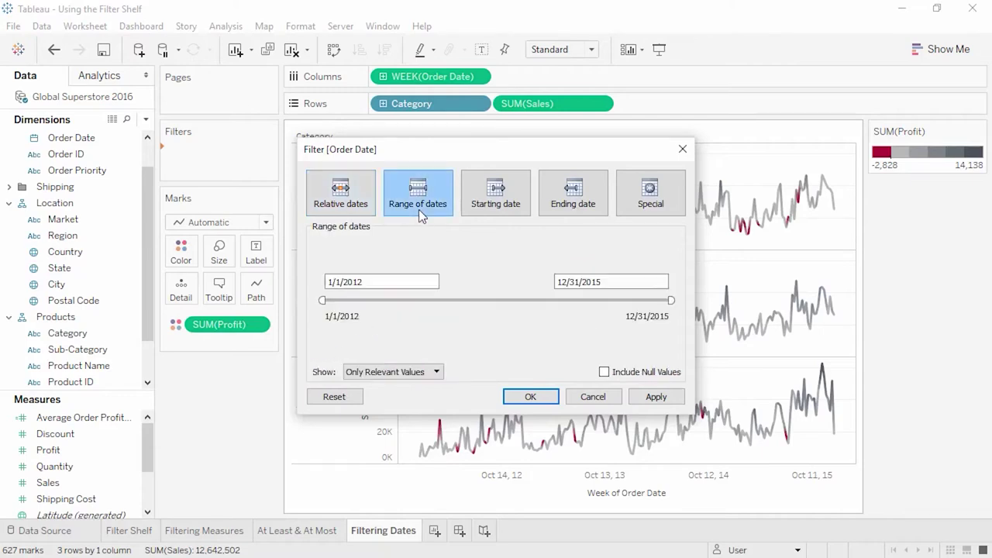
pyautogui.click(469, 210)
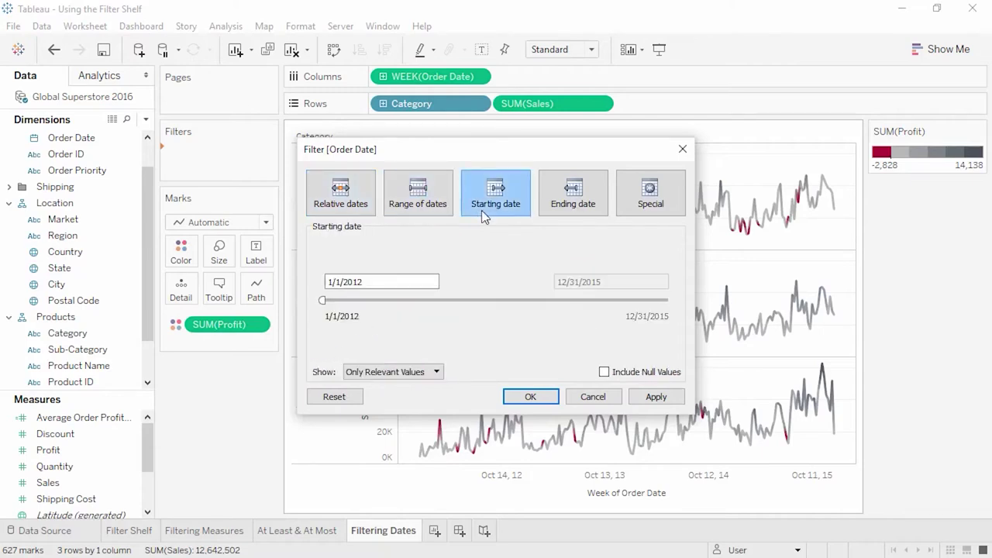
pyautogui.click(558, 208)
pyautogui.click(611, 282)
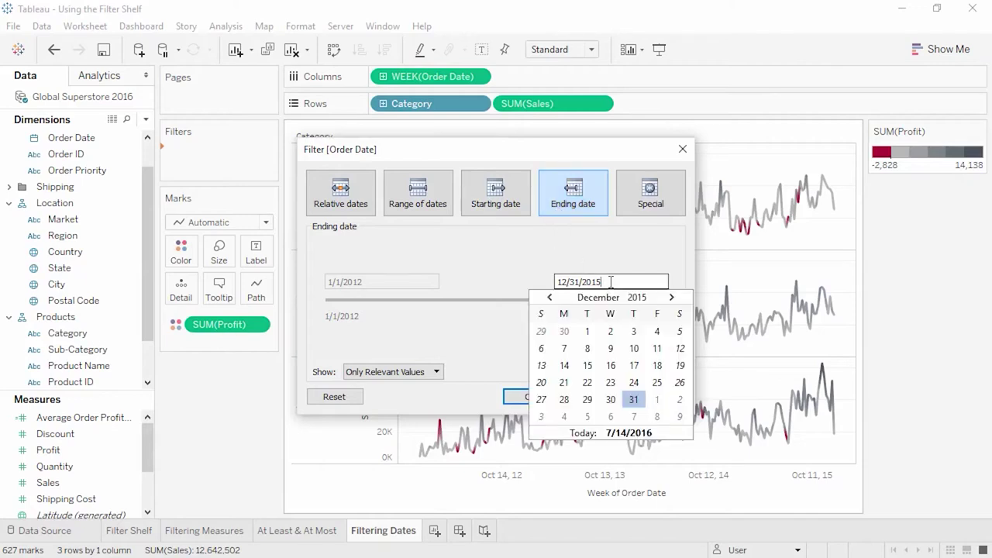
pyautogui.click(621, 259)
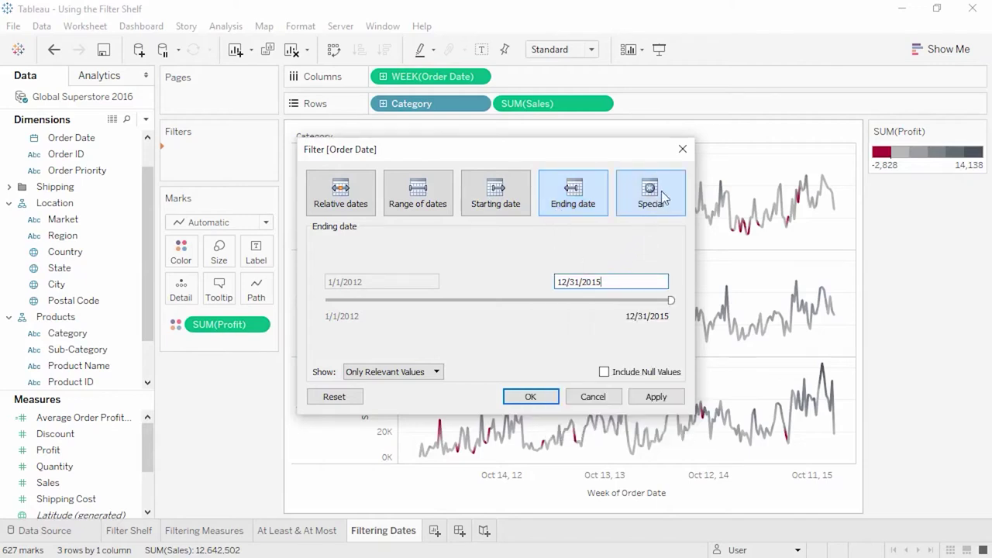
pyautogui.click(682, 149)
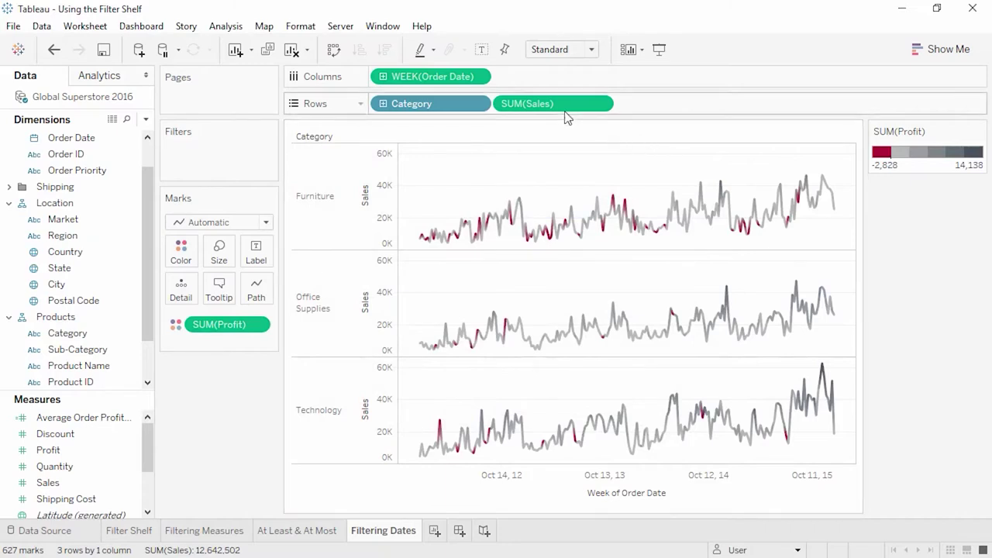
# - Show the interactive filter for week of Order Date and move its start to August 19, 2012
pyautogui.rightClick(455, 84)
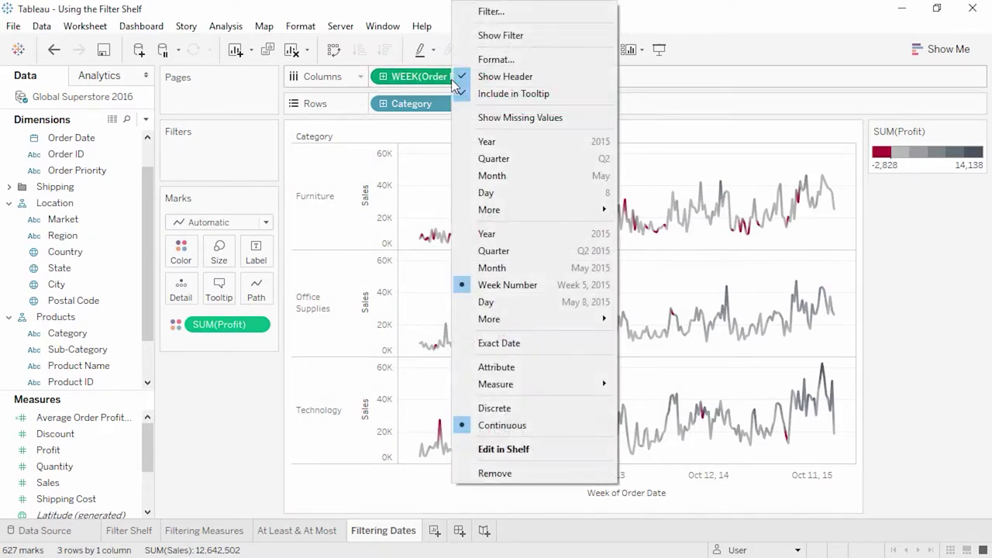
pyautogui.click(509, 36)
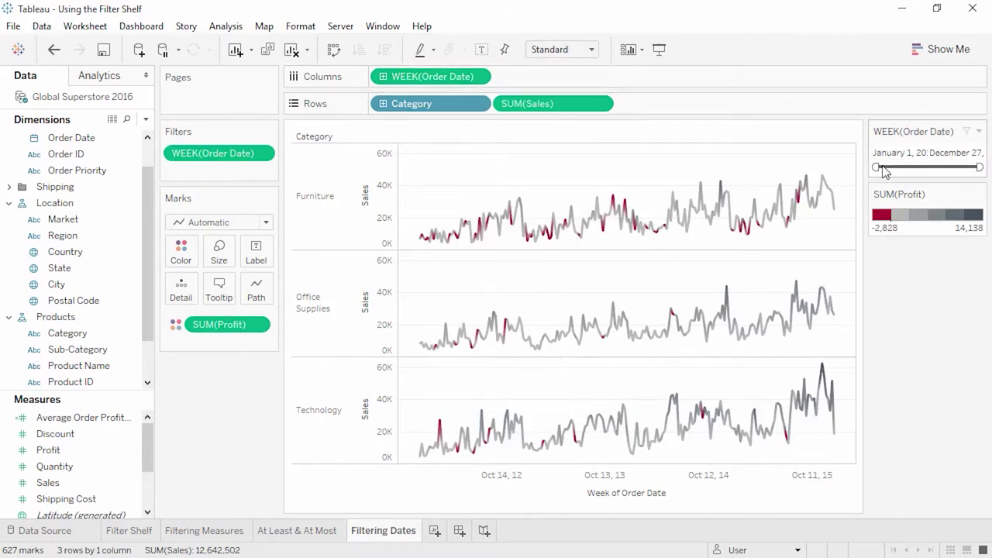
pyautogui.moveTo(881, 167); pyautogui.dragTo(892, 167)
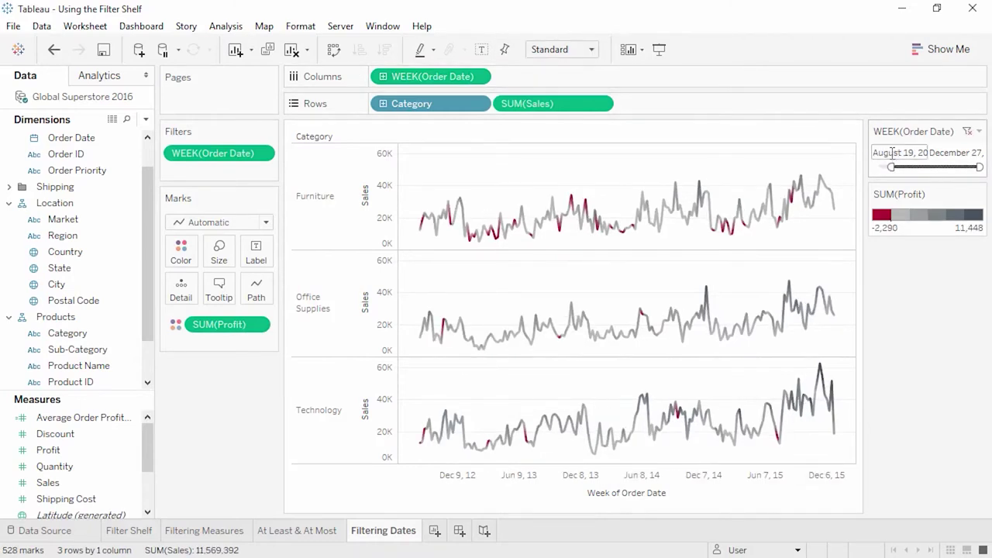
pyautogui.click(893, 152)
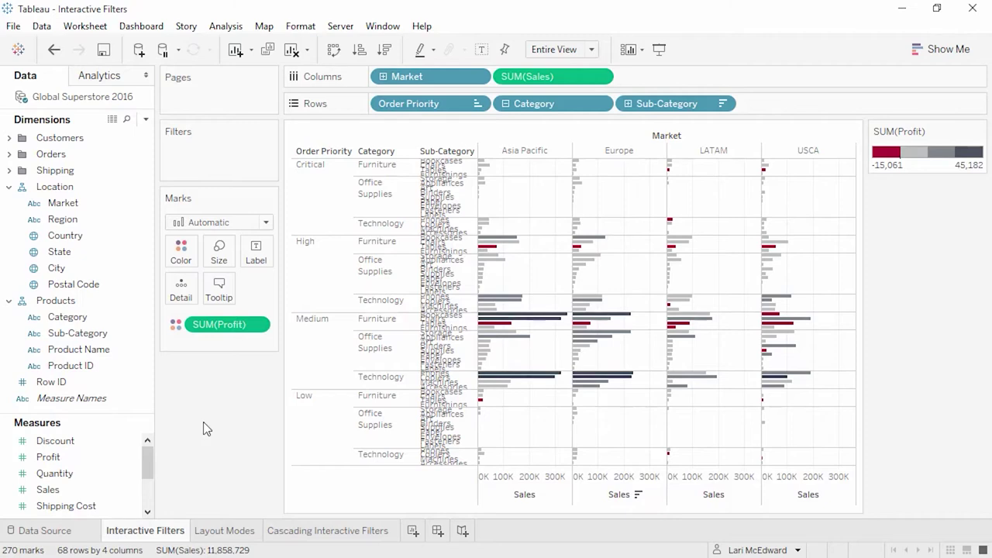
# - Add a Category filter that keeps Furniture and Technology and leaves out Office Supplies
pyautogui.click(100, 318)
pyautogui.moveTo(101, 318); pyautogui.dragTo(203, 173)
pyautogui.click(350, 183)
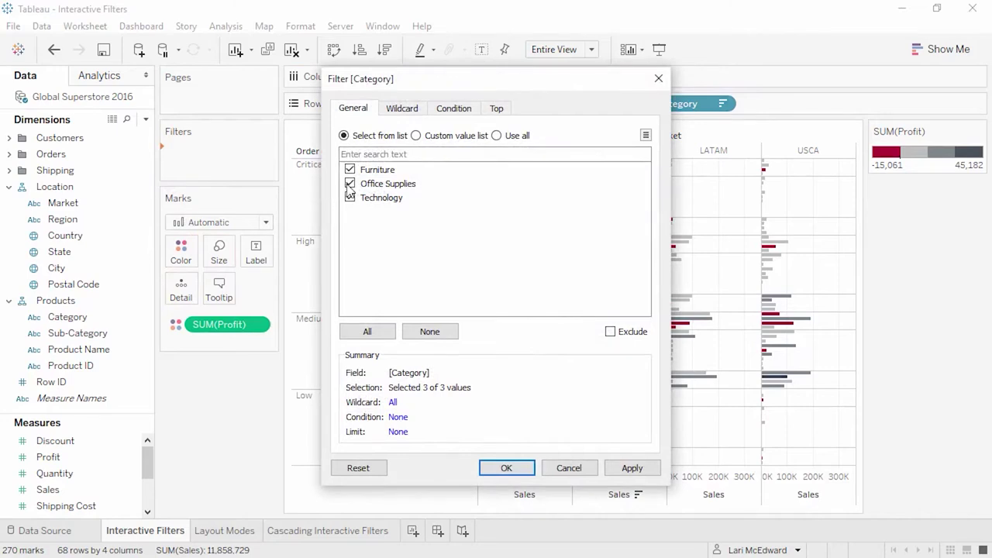
pyautogui.click(506, 468)
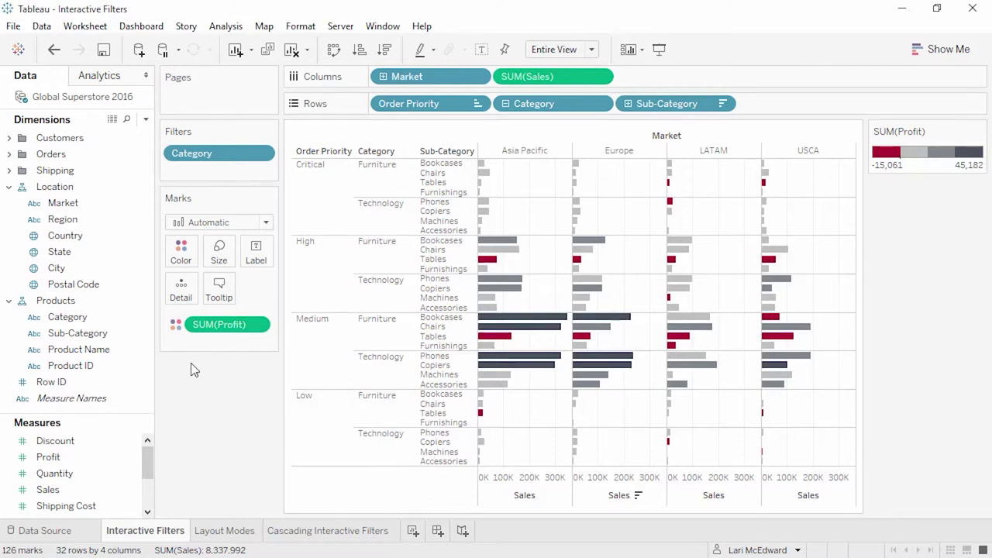
# - Show the interactive Sub-Category filter and review its options for applying to worksheets and customizing
pyautogui.rightClick(124, 342)
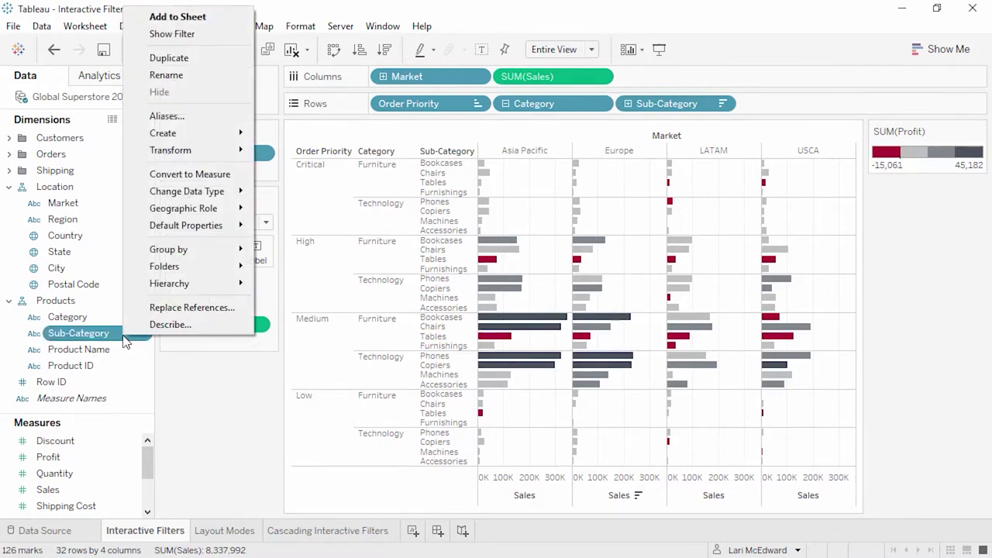
pyautogui.click(167, 34)
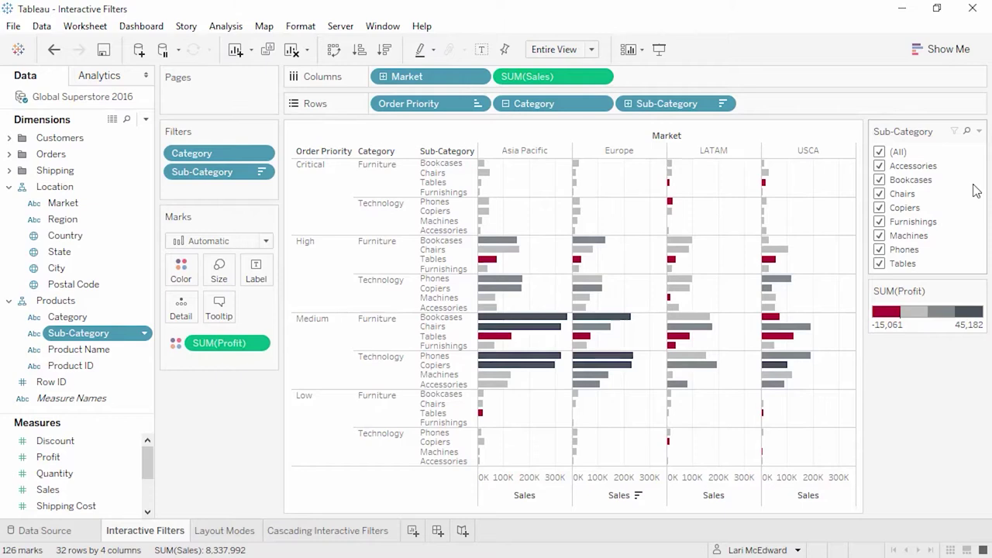
pyautogui.click(980, 132)
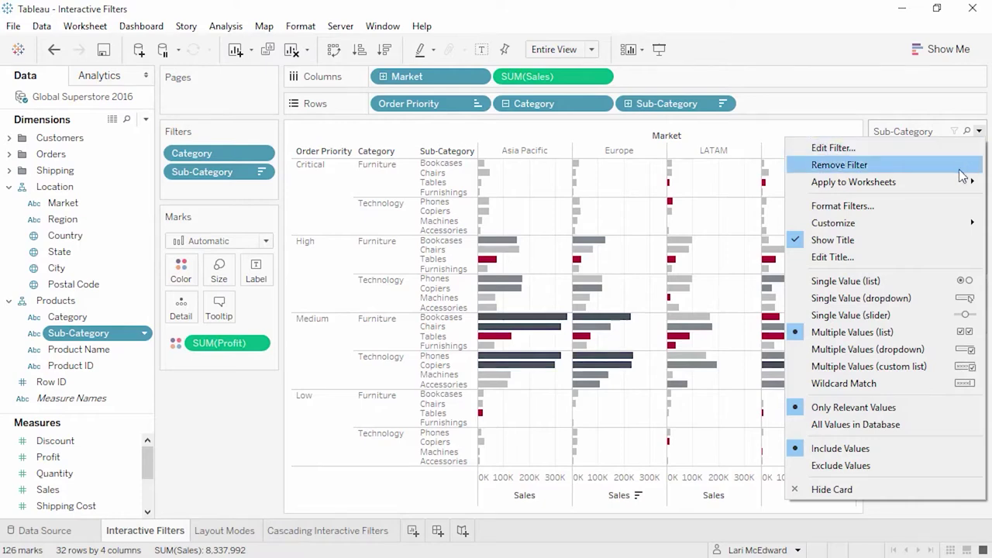
pyautogui.moveTo(959, 182)
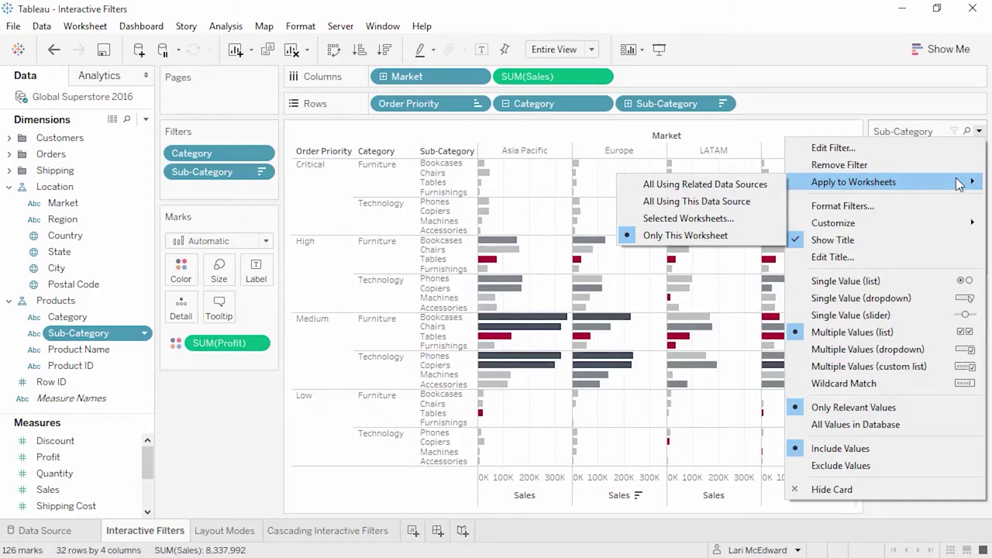
pyautogui.moveTo(950, 226)
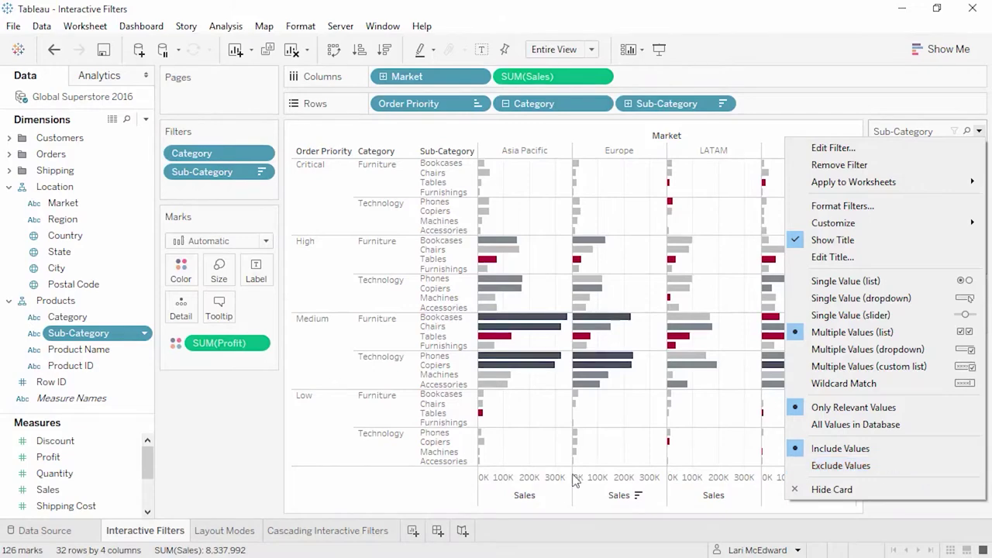
# - On the Layout Modes sheet, change the Market filter to Wildcard Match
pyautogui.click(237, 534)
pyautogui.click(236, 534)
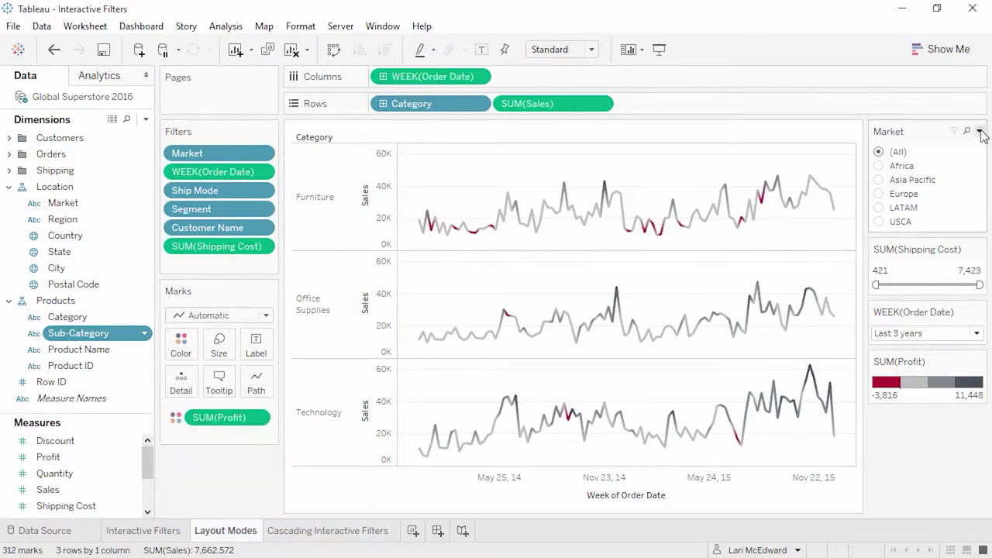
pyautogui.click(980, 133)
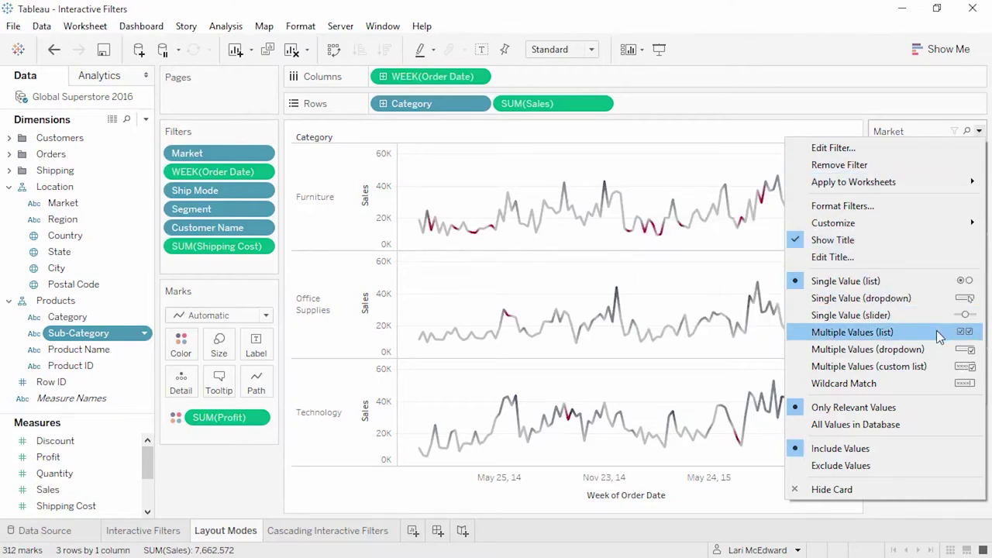
pyautogui.click(937, 386)
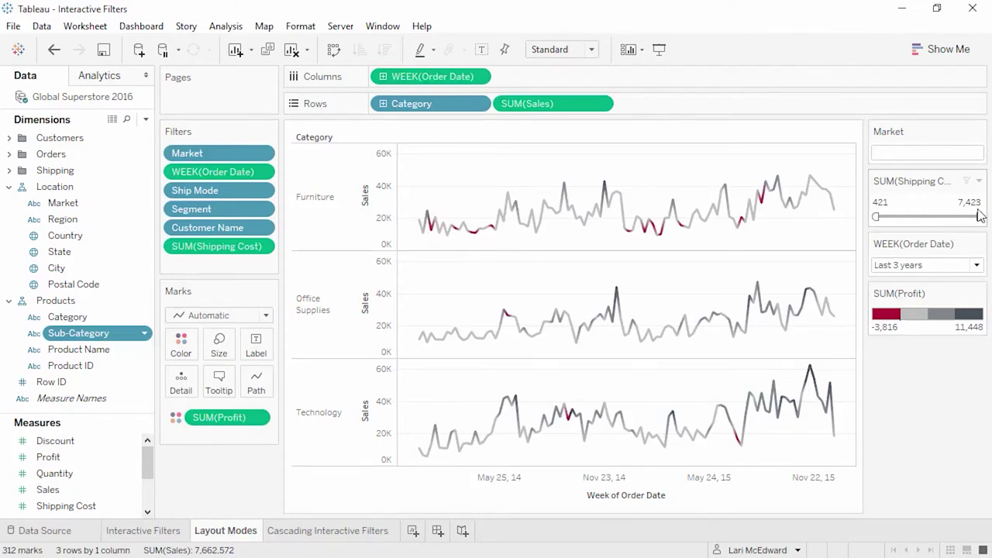
# - Switch the Shipping Cost filter to At most and lower its maximum to 5,478
pyautogui.click(979, 182)
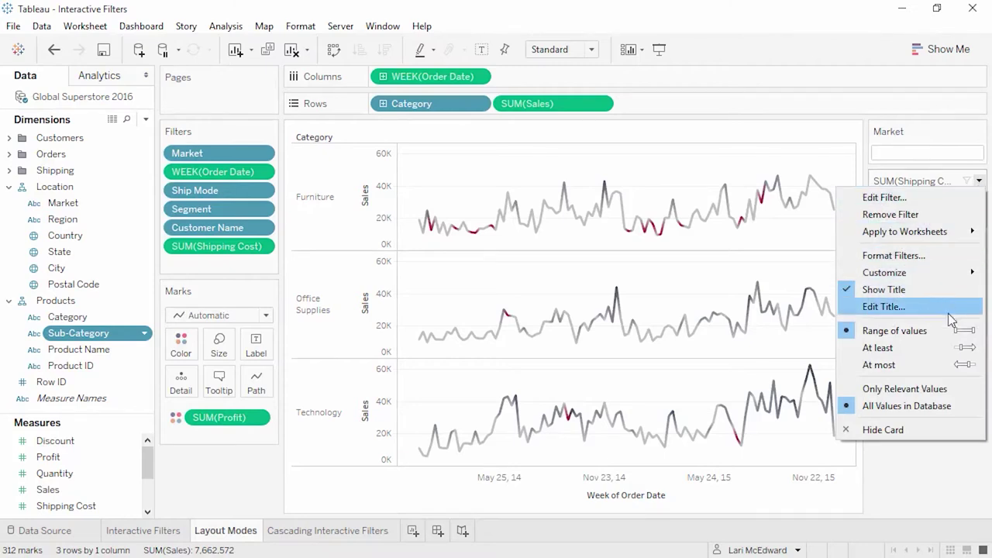
pyautogui.click(946, 366)
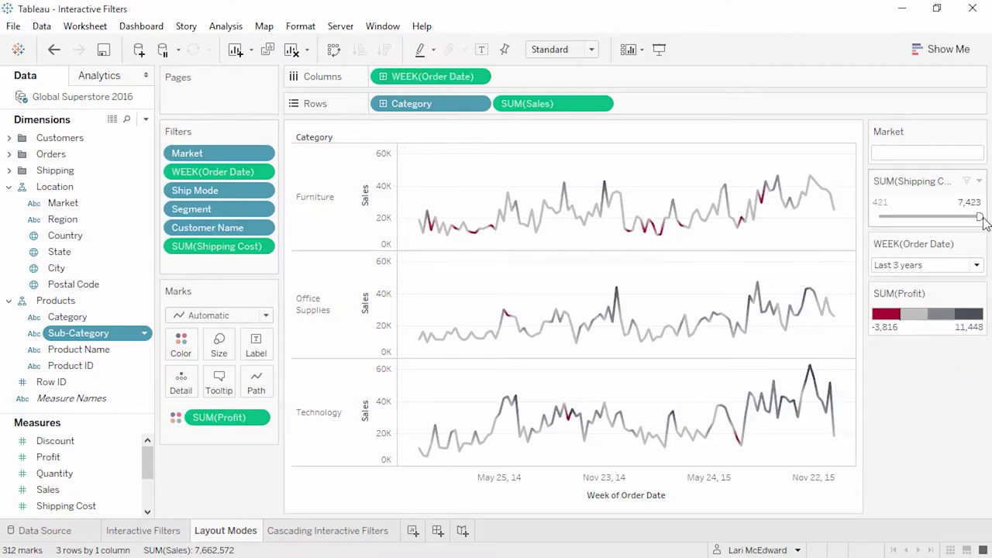
pyautogui.moveTo(980, 217); pyautogui.dragTo(957, 218)
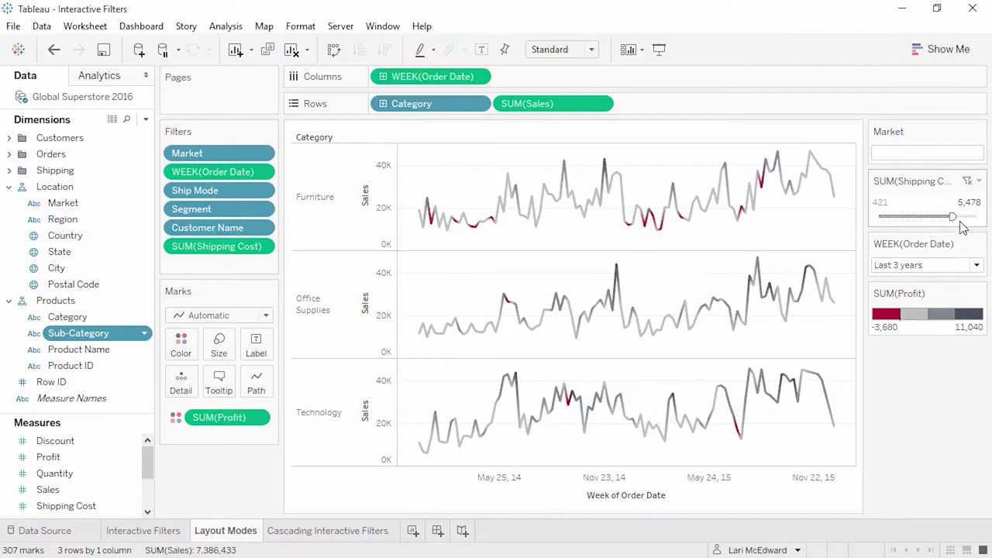
# - Change the week of Order Date filter to Browse Periods and choose the 5-year period
pyautogui.click(979, 244)
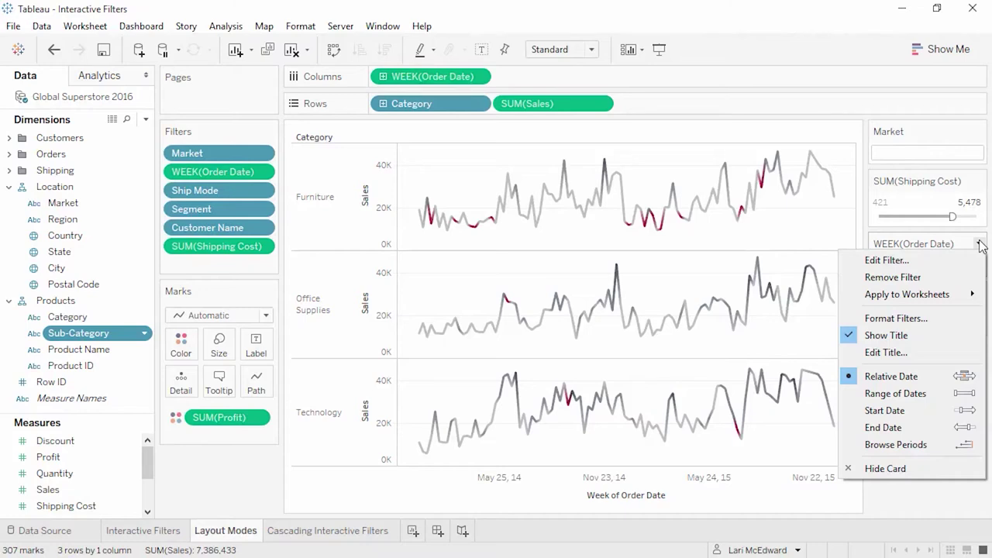
pyautogui.click(946, 447)
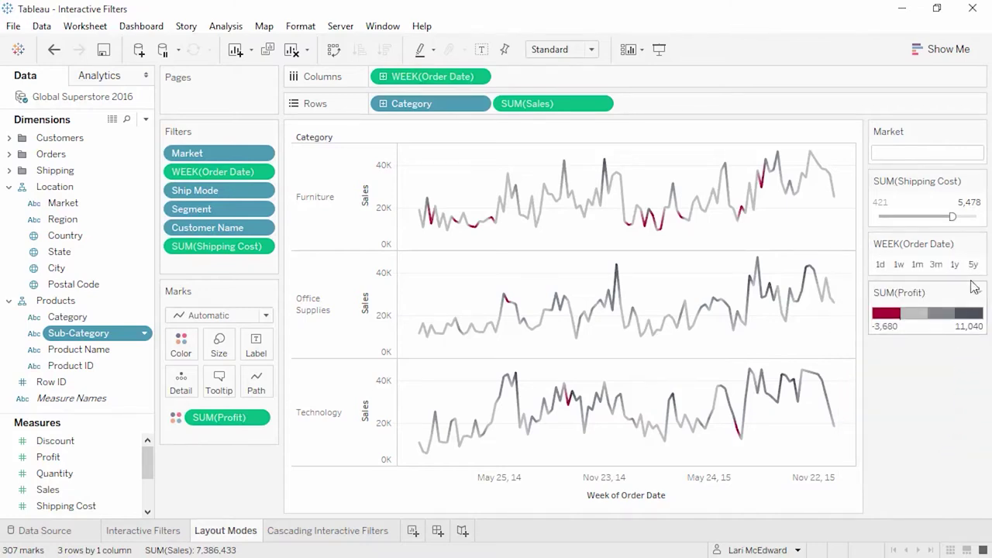
pyautogui.click(973, 265)
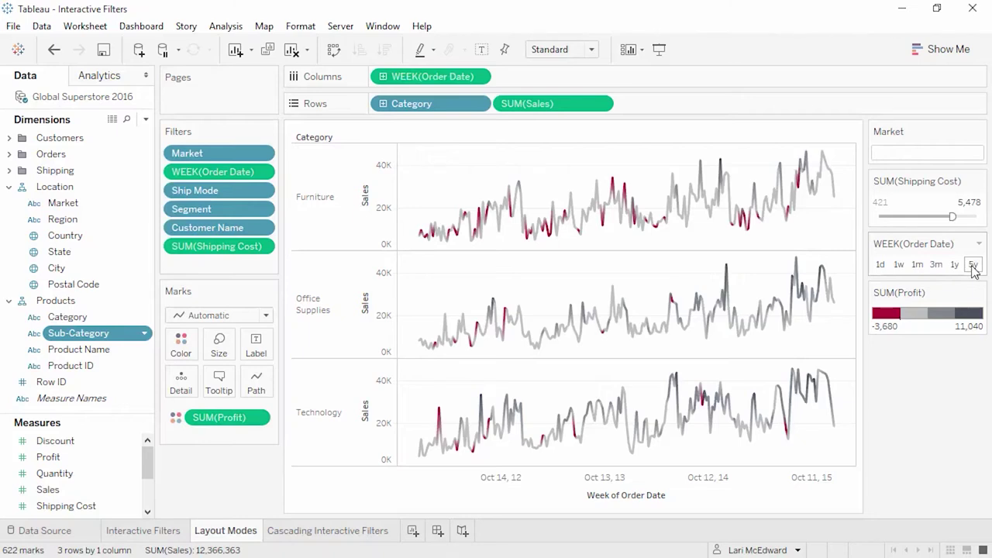
# - On the Cascading Interactive Filters sheet, show an interactive Country filter and browse its list of countries
pyautogui.click(369, 532)
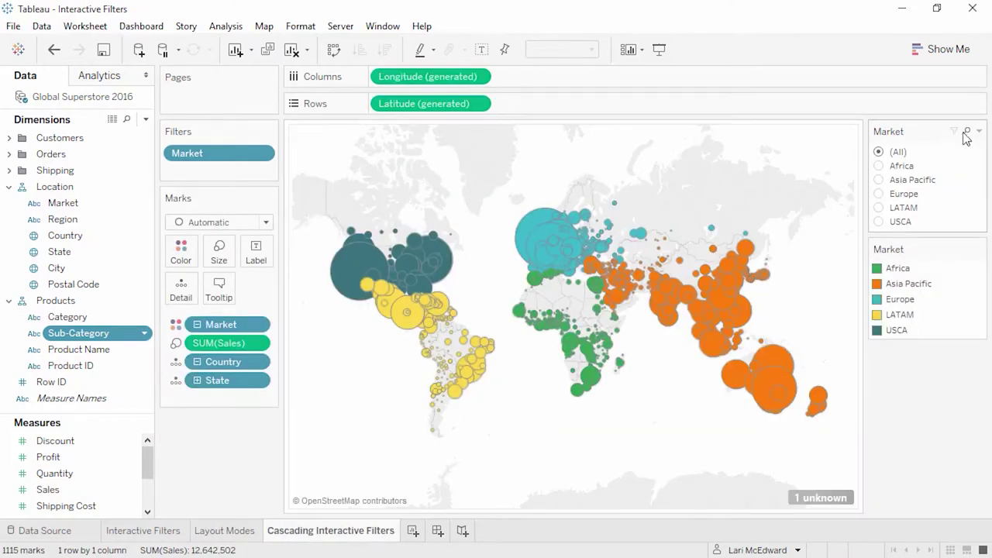
pyautogui.click(980, 132)
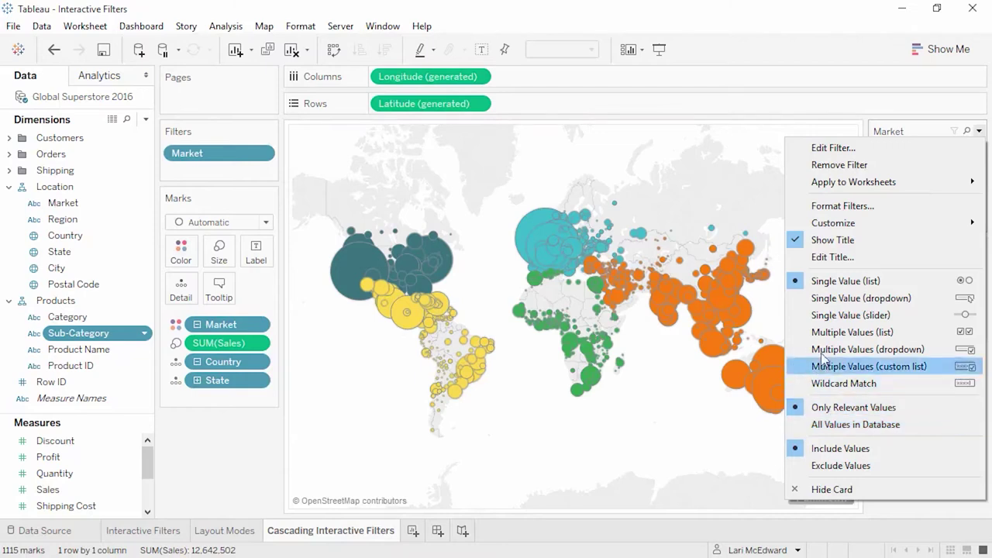
pyautogui.click(92, 237)
pyautogui.rightClick(91, 237)
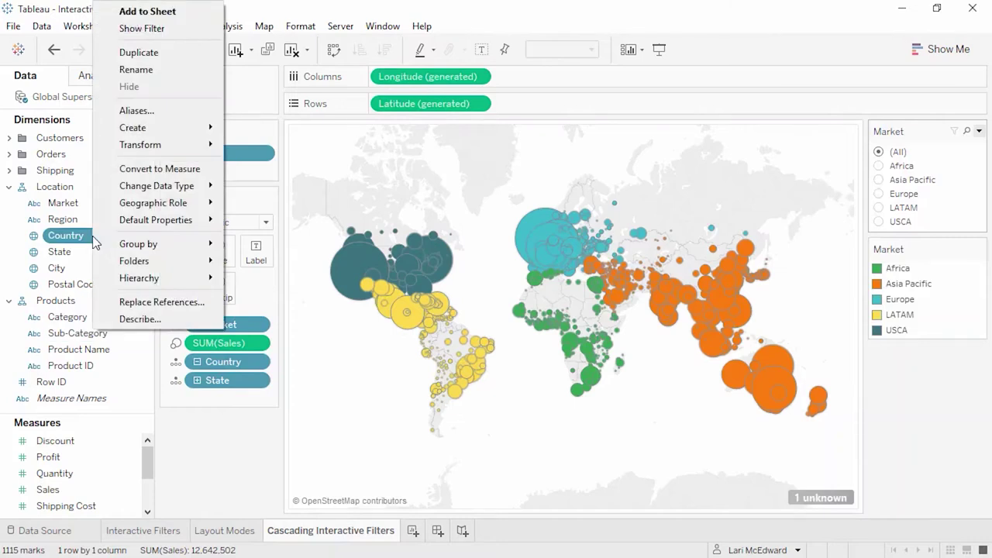
pyautogui.click(135, 29)
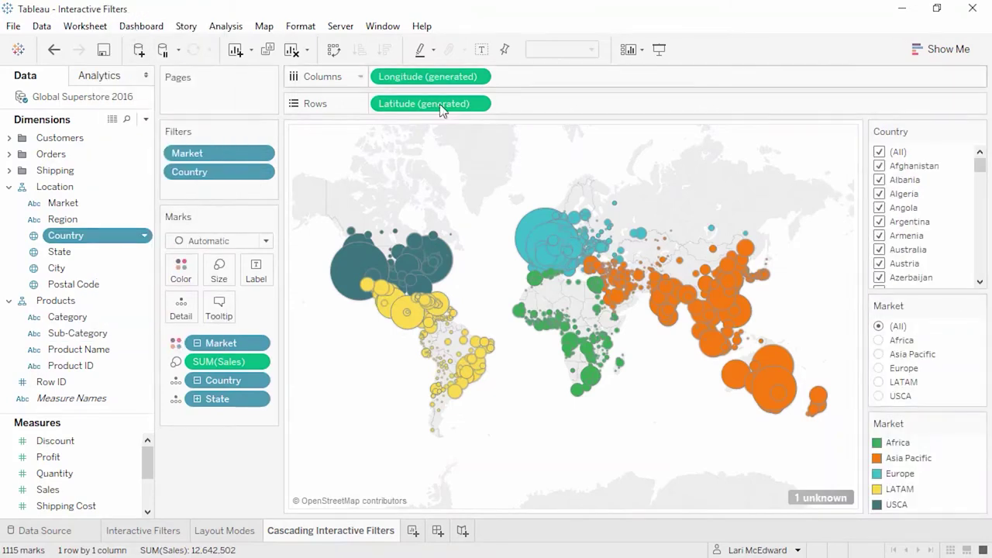
pyautogui.moveTo(980, 165); pyautogui.dragTo(988, 219)
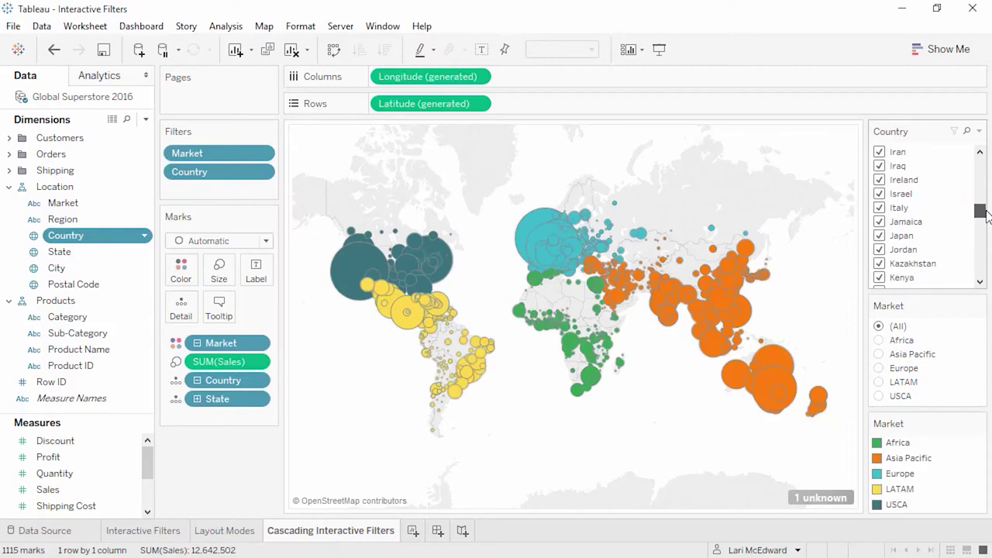
# - Set the Market filter to LATAM and look through the narrowed list of countries in the Country filter
pyautogui.click(980, 131)
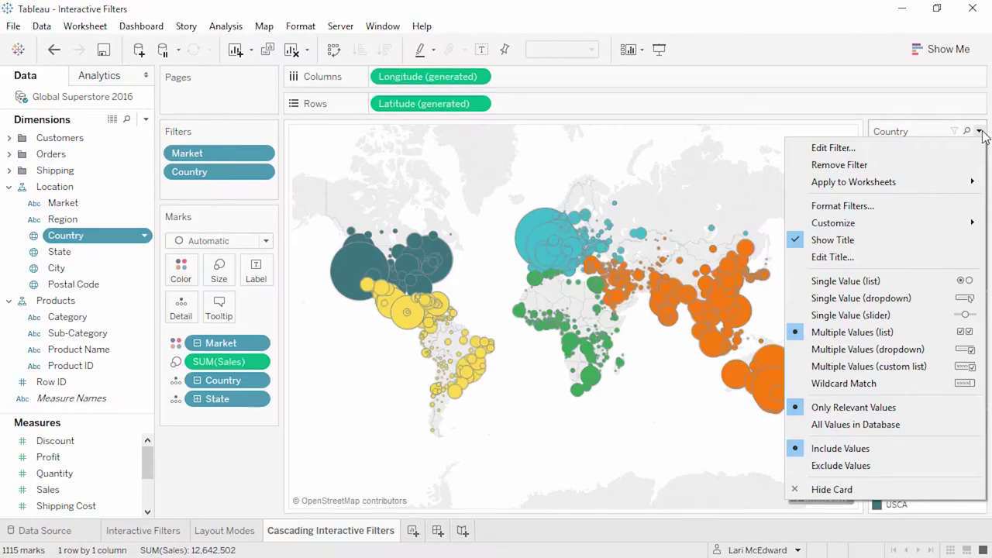
pyautogui.click(965, 117)
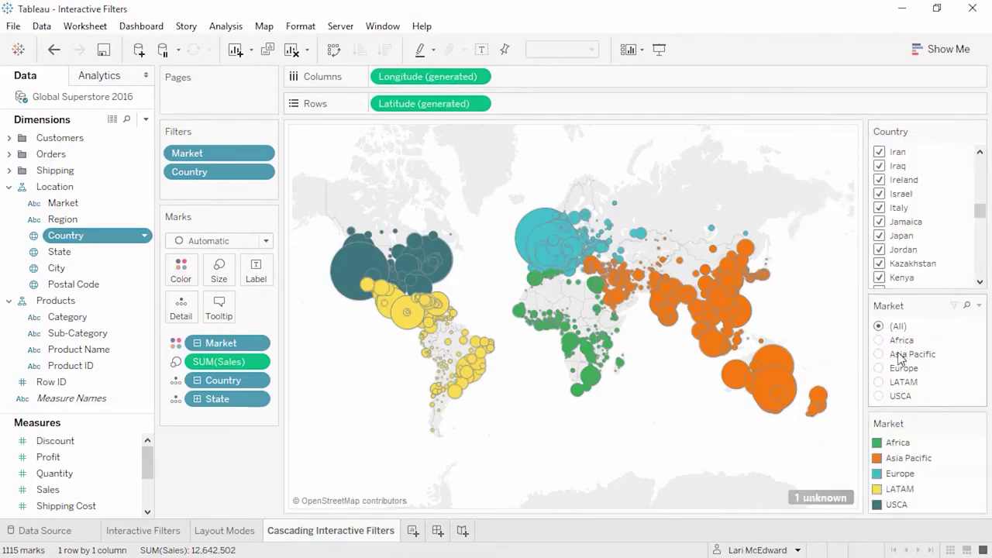
pyautogui.click(880, 383)
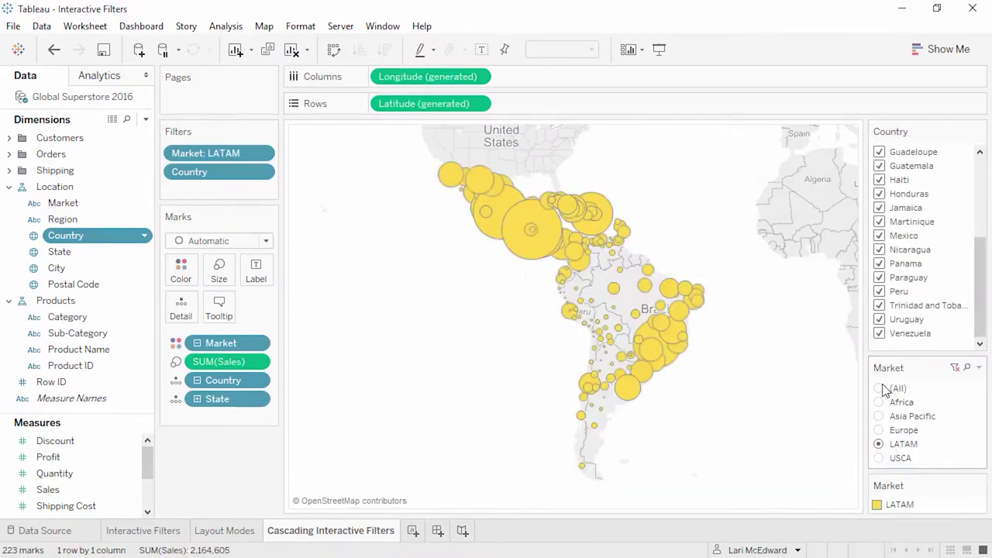
pyautogui.moveTo(980, 287); pyautogui.dragTo(990, 170)
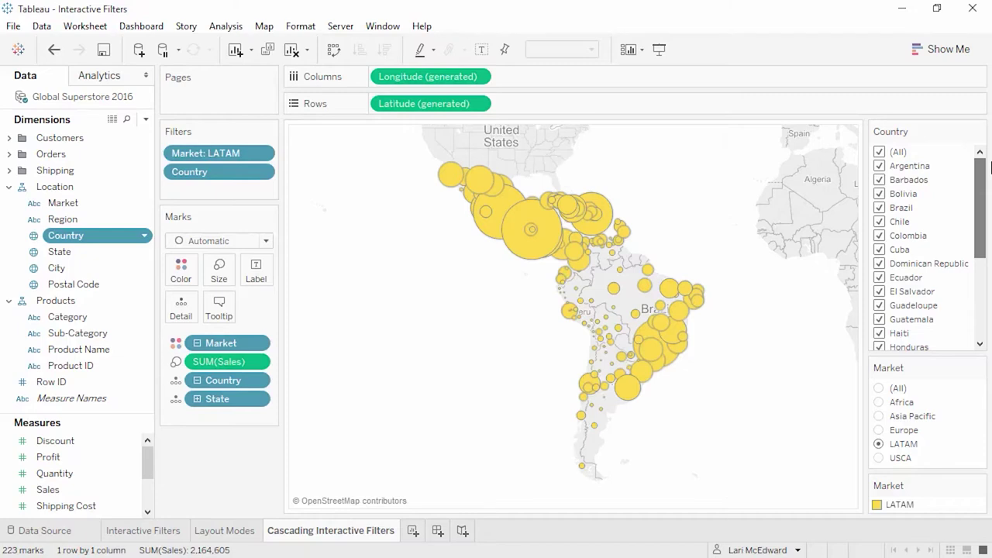
# - Change the Country filter to Single Value (dropdown) with Argentina selected, and set the Market filter to show All Values in Database
pyautogui.click(978, 132)
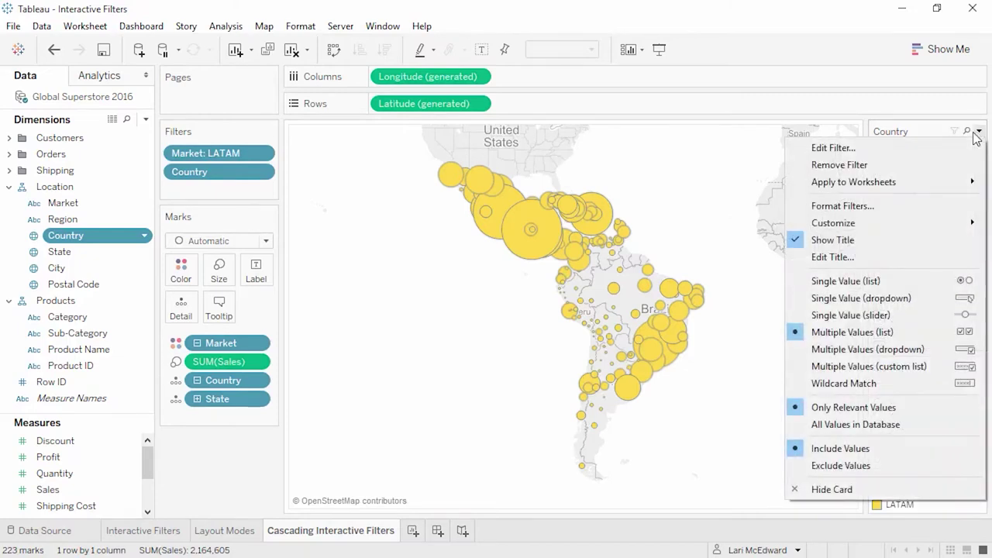
pyautogui.click(922, 298)
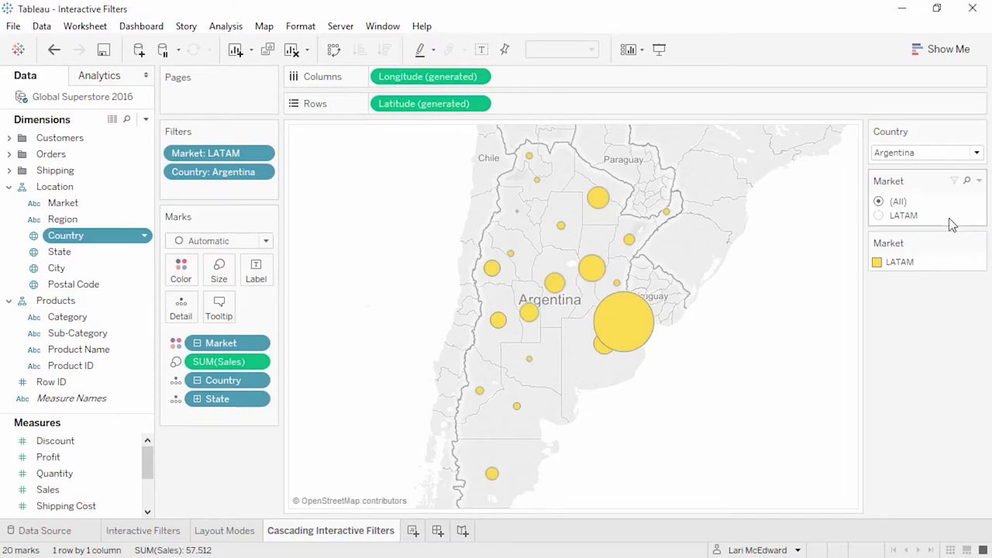
pyautogui.click(980, 180)
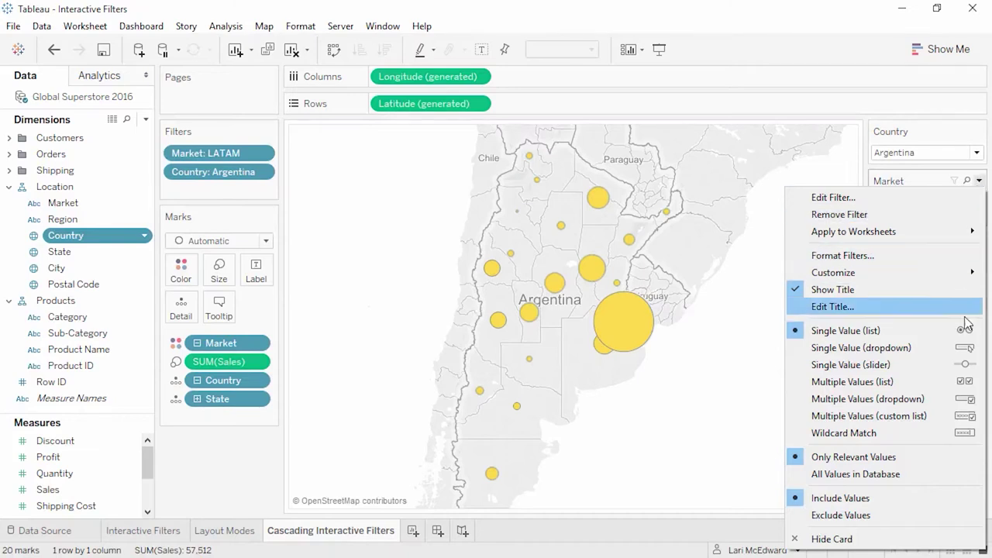
pyautogui.click(966, 477)
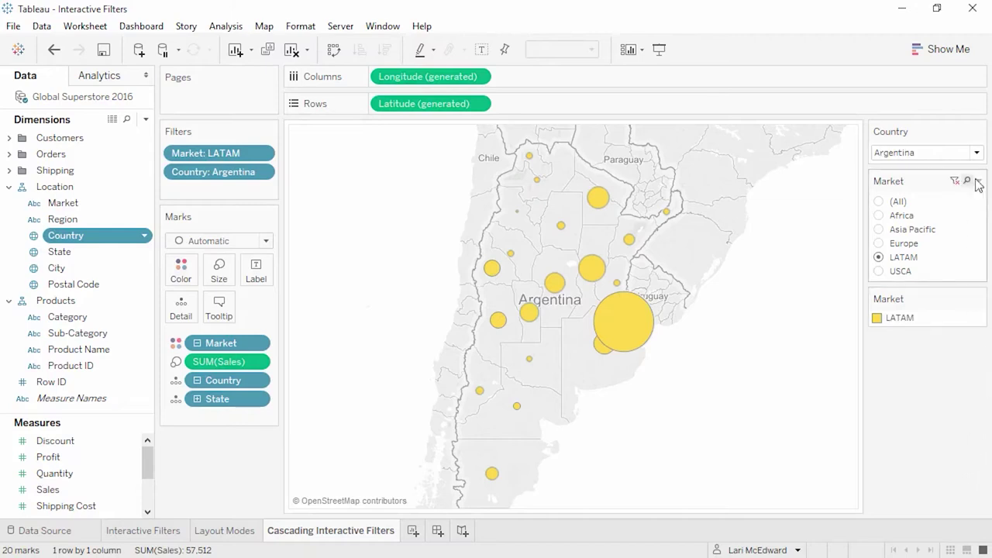
# - Hide the Country filter card, then remove both the Country and Market filters from the map
pyautogui.click(980, 131)
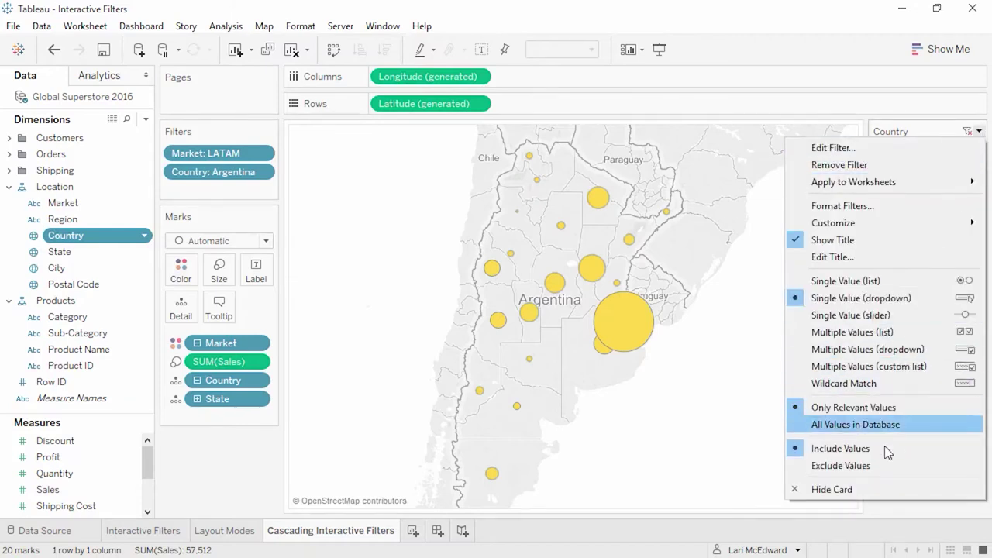
pyautogui.click(887, 489)
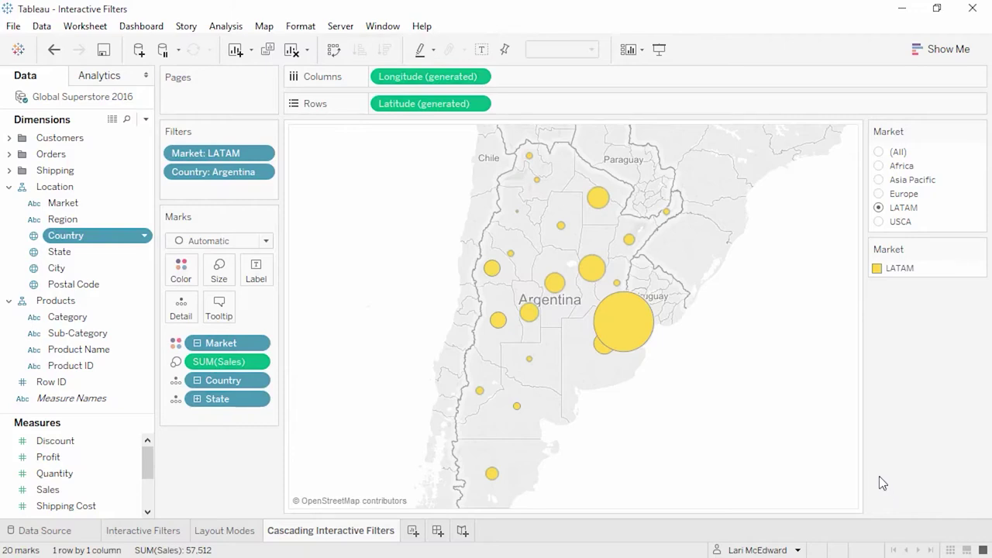
pyautogui.moveTo(223, 172); pyautogui.dragTo(231, 367)
pyautogui.moveTo(228, 464); pyautogui.dragTo(228, 464)
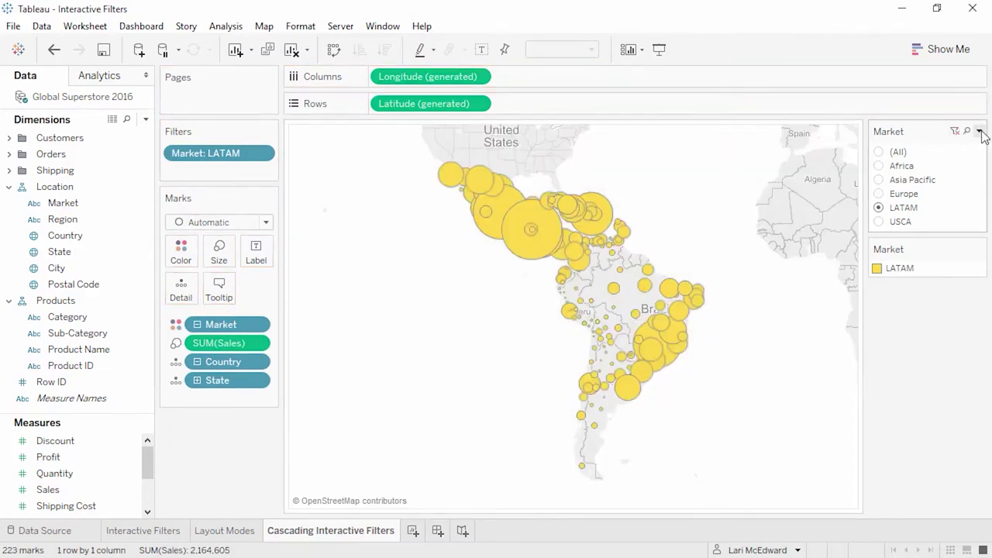
pyautogui.click(979, 132)
pyautogui.click(969, 166)
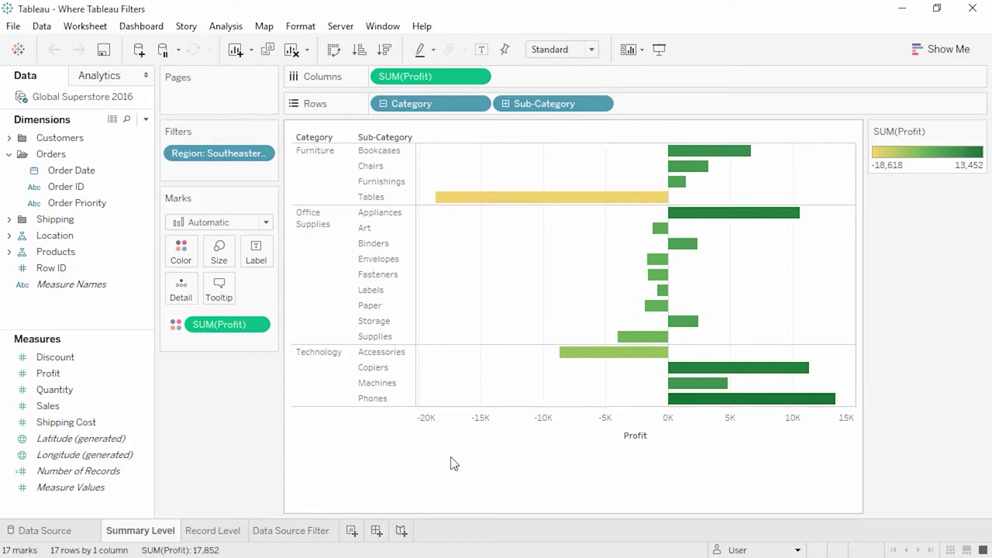
# - On the Summary Level sheet, add a filter on the Sum of Profit with the At least condition set to 0
pyautogui.moveTo(111, 375); pyautogui.dragTo(211, 171)
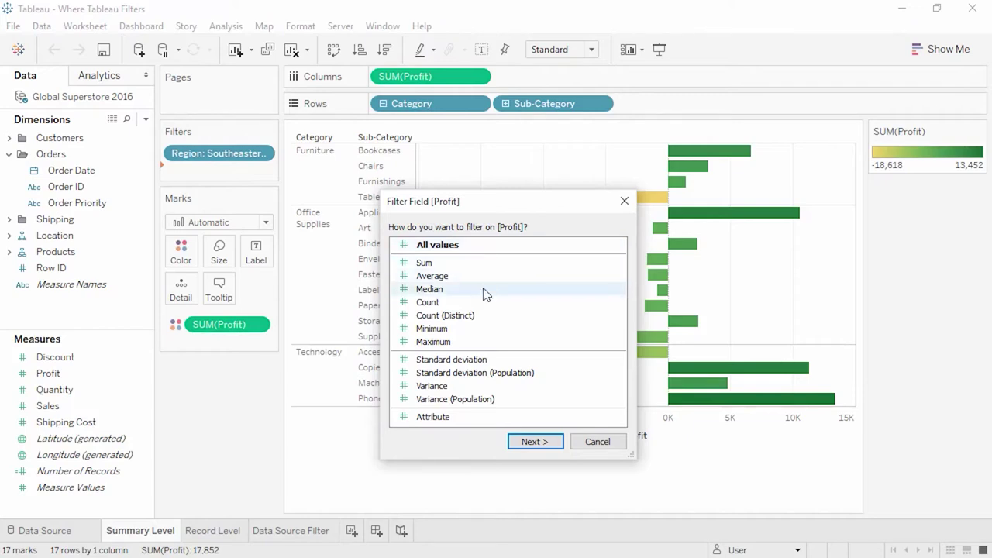
pyautogui.click(458, 264)
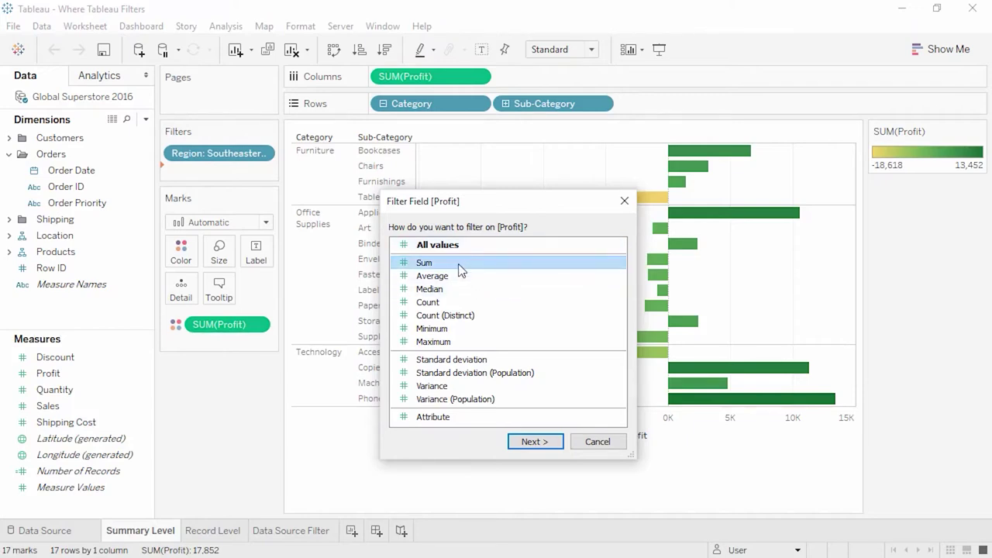
pyautogui.click(545, 441)
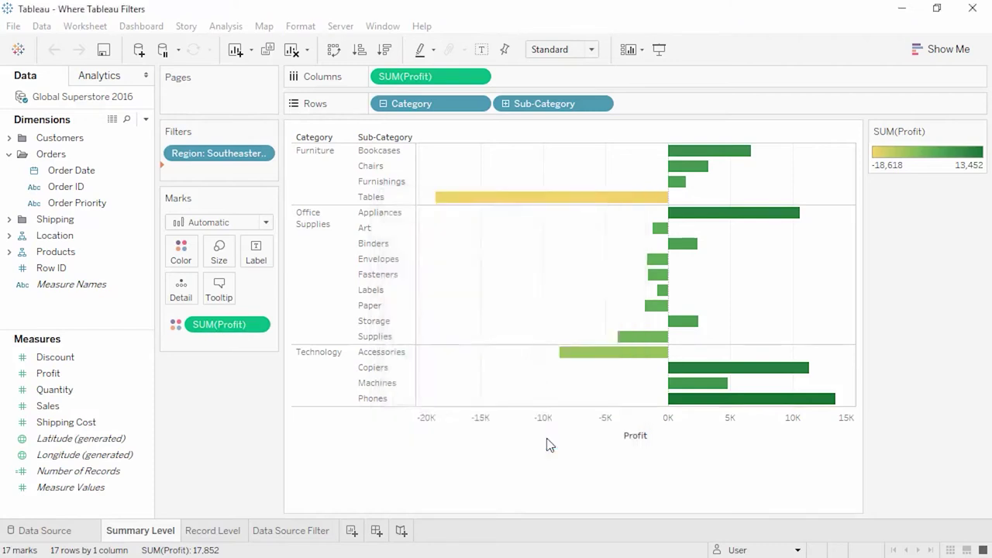
pyautogui.click(462, 211)
pyautogui.moveTo(409, 281); pyautogui.dragTo(299, 284)
pyautogui.write('0')
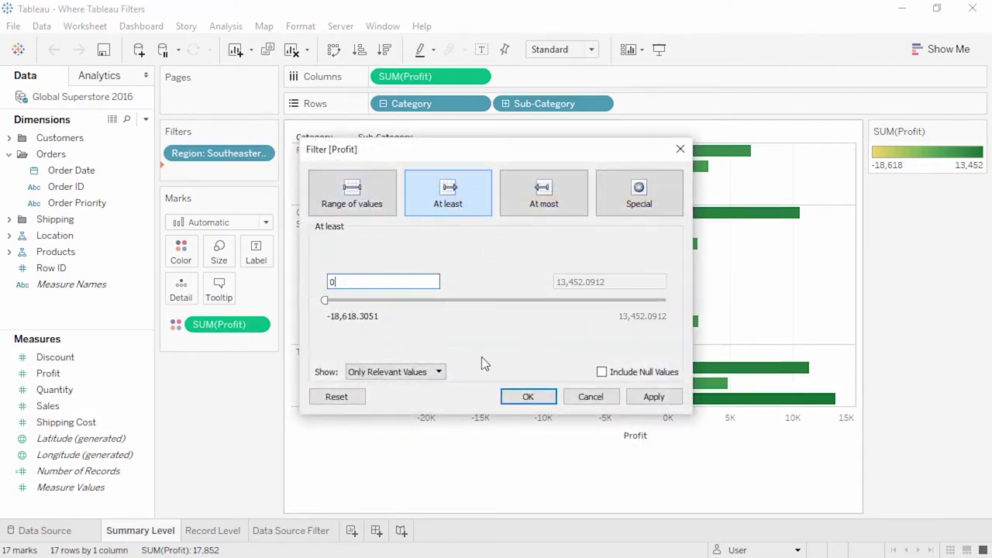
pyautogui.click(527, 397)
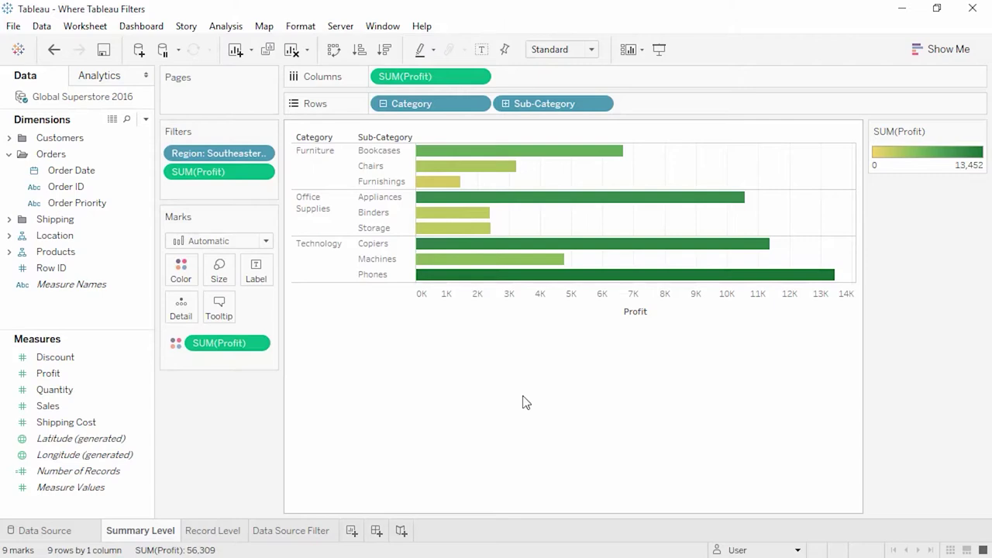
# - Drill the rows down from Sub-Category to Product ID and remove the SUM(Profit) filter
pyautogui.click(506, 103)
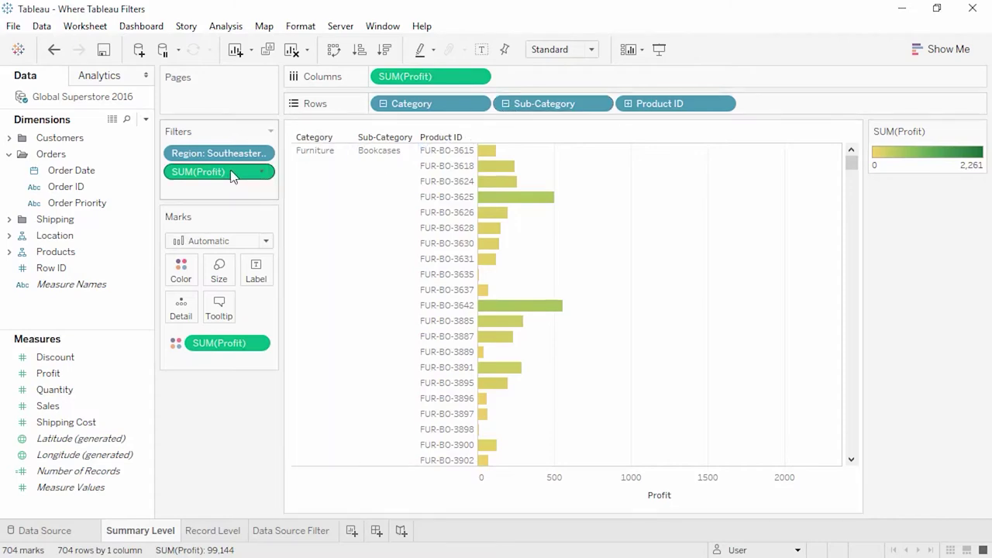
pyautogui.moveTo(232, 177); pyautogui.dragTo(215, 421)
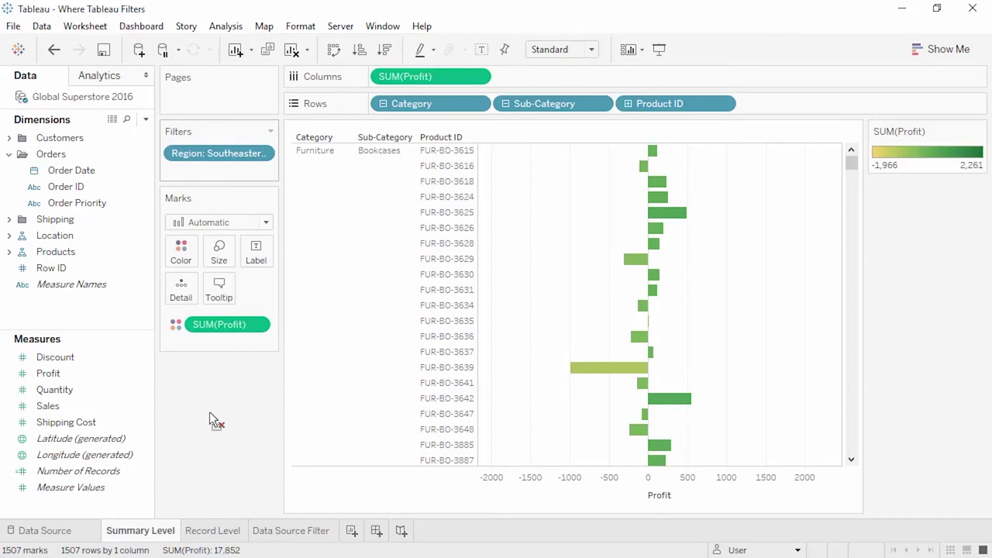
pyautogui.moveTo(209, 411); pyautogui.dragTo(210, 425)
# - On the Record Level sheet, filter Profit on All values with the At least condition set to 0
pyautogui.click(211, 532)
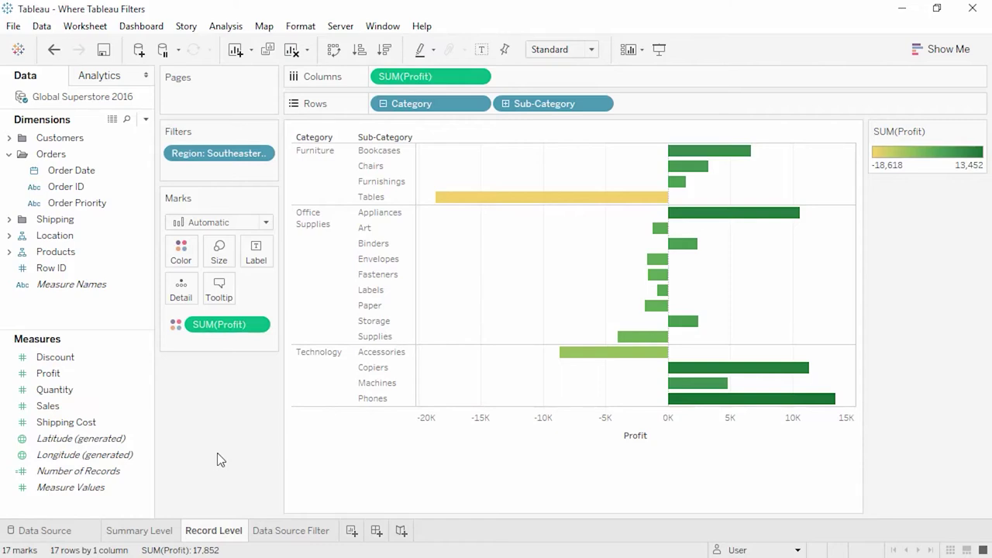
pyautogui.moveTo(119, 377); pyautogui.dragTo(248, 173)
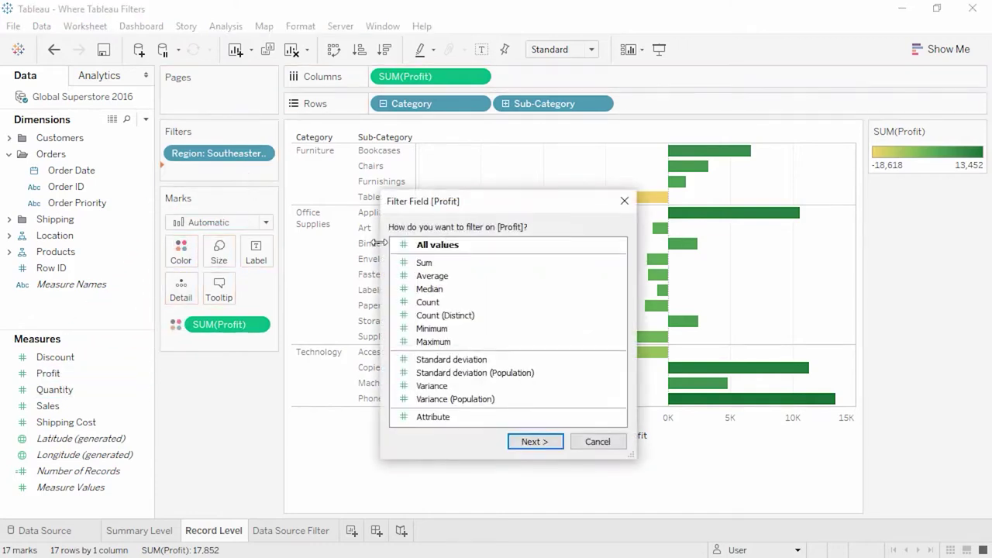
pyautogui.click(424, 245)
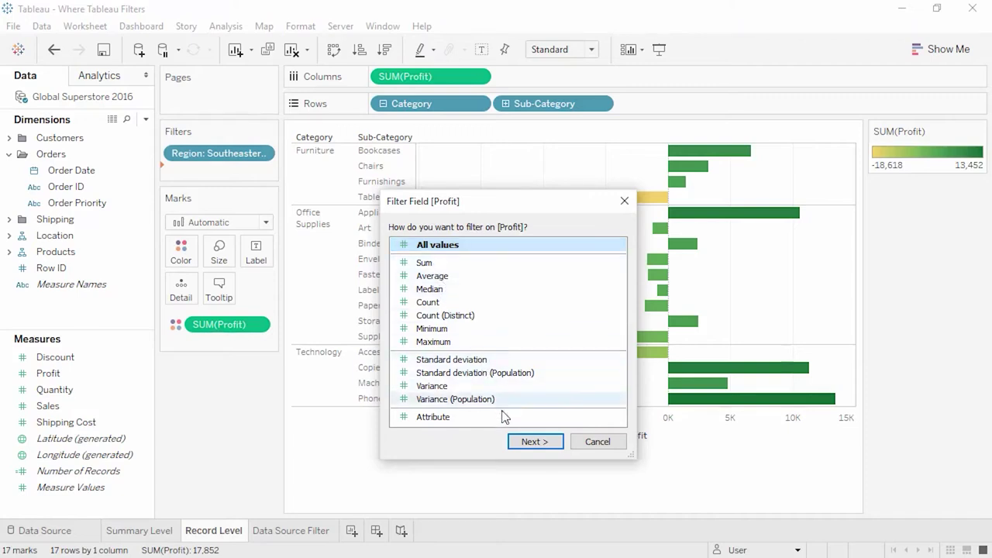
pyautogui.click(518, 442)
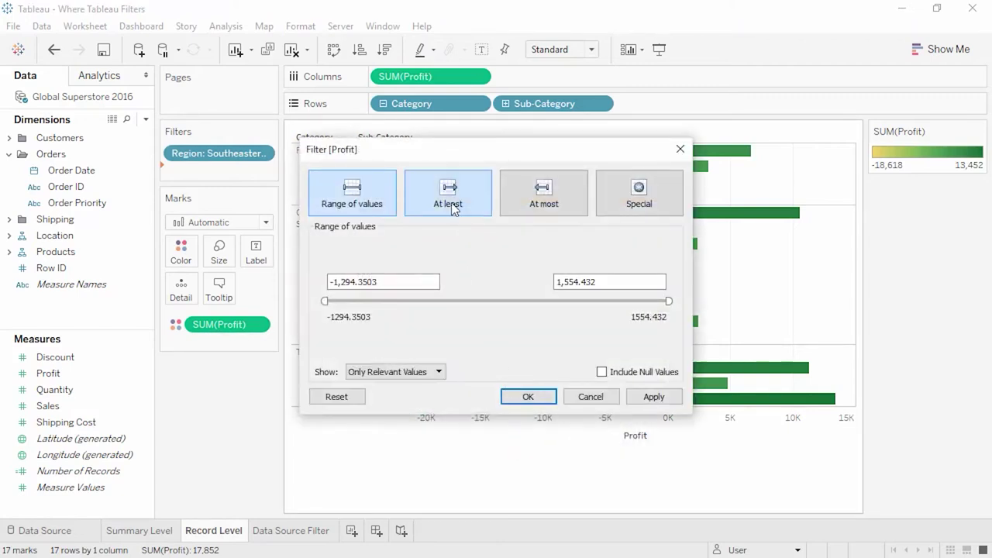
pyautogui.click(448, 192)
pyautogui.moveTo(414, 281); pyautogui.dragTo(328, 281)
pyautogui.write('0')
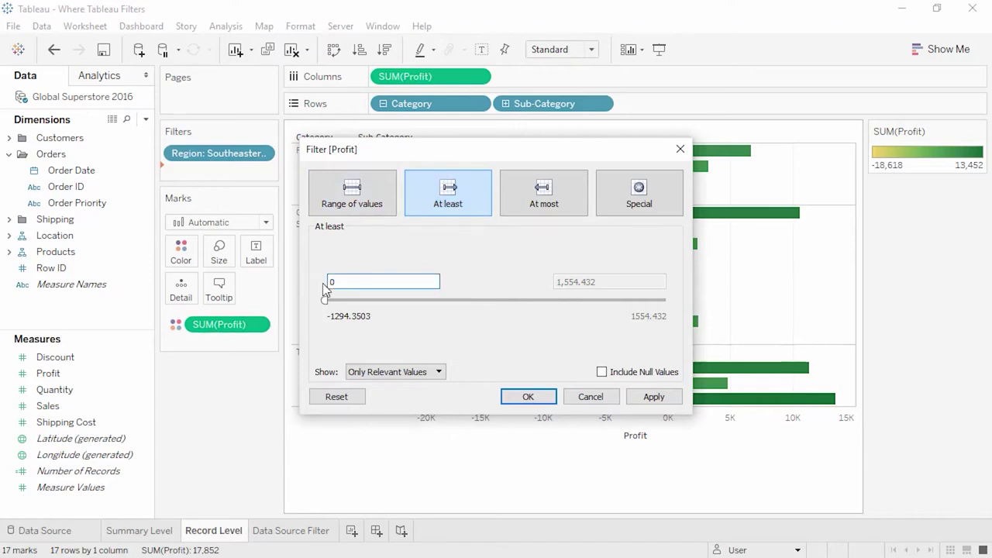
pyautogui.click(528, 396)
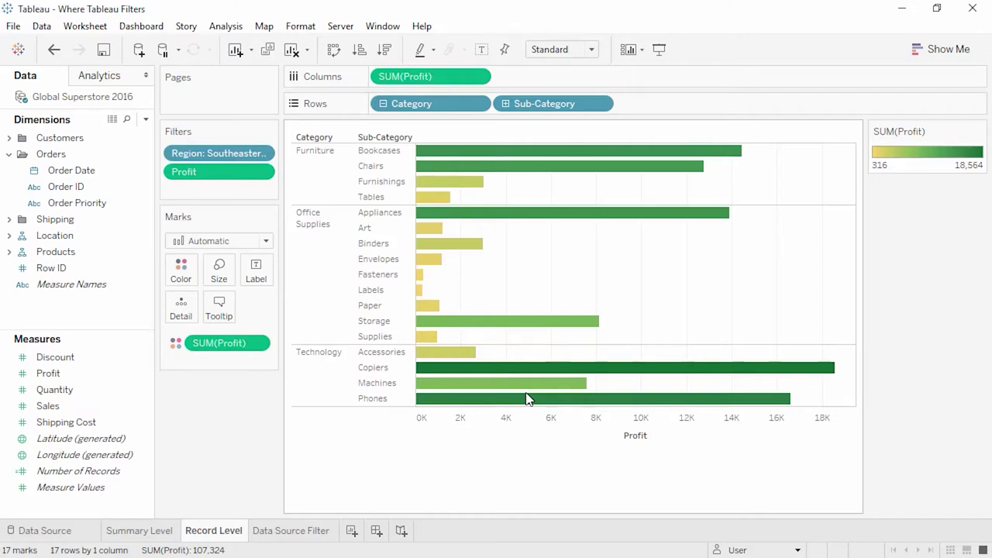
# - From the Data Source Filter sheet, add a data source filter to Global Superstore 2016 that keeps only the Europe market
pyautogui.click(315, 531)
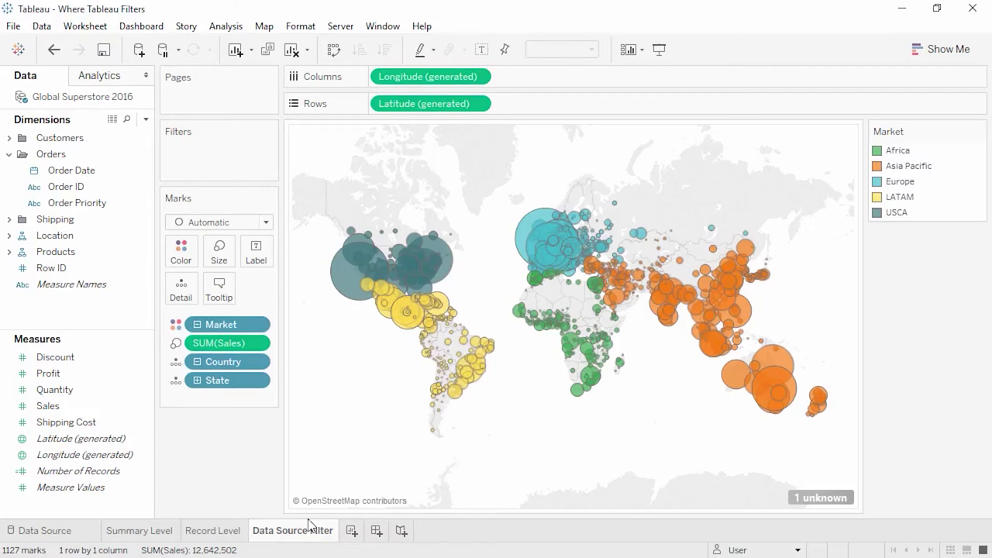
pyautogui.rightClick(107, 103)
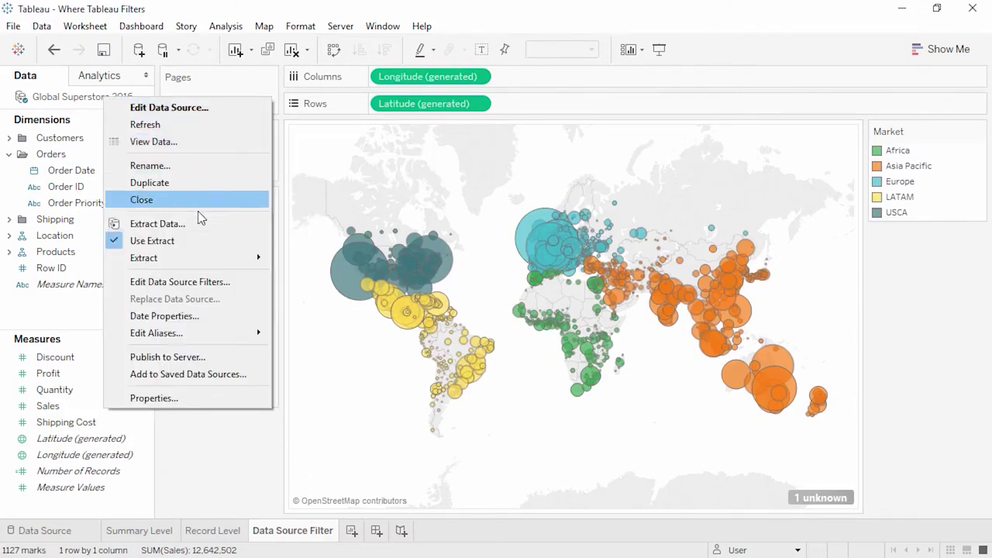
pyautogui.click(207, 283)
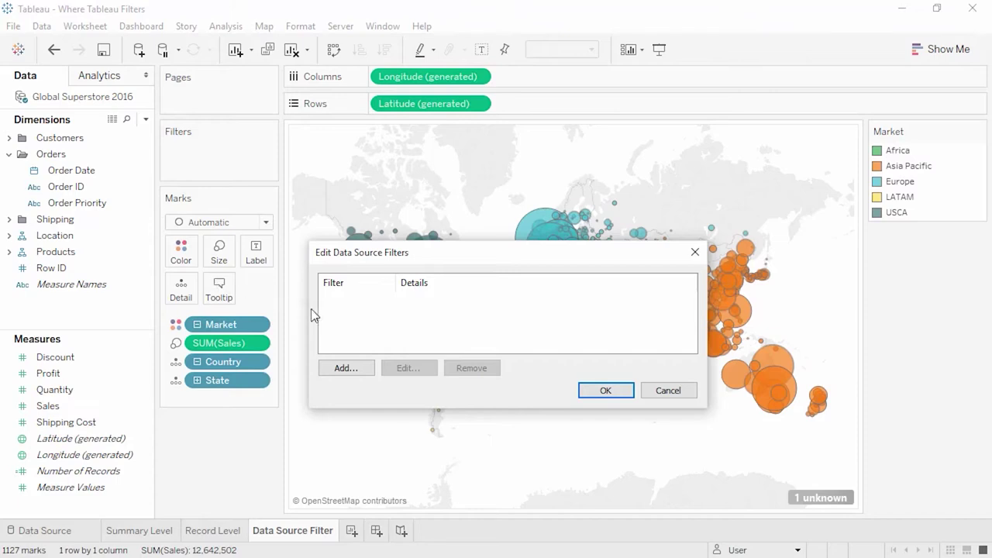
pyautogui.click(336, 368)
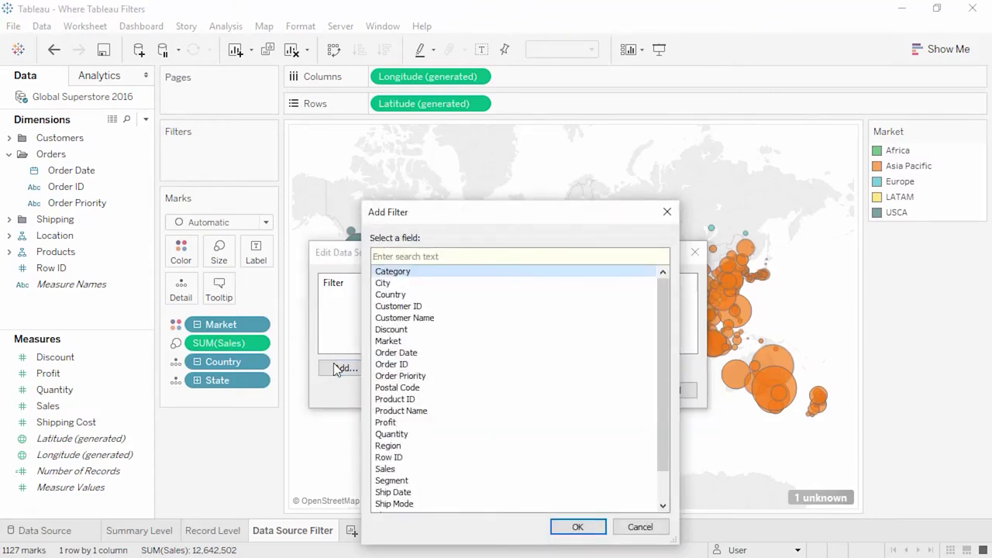
pyautogui.click(387, 345)
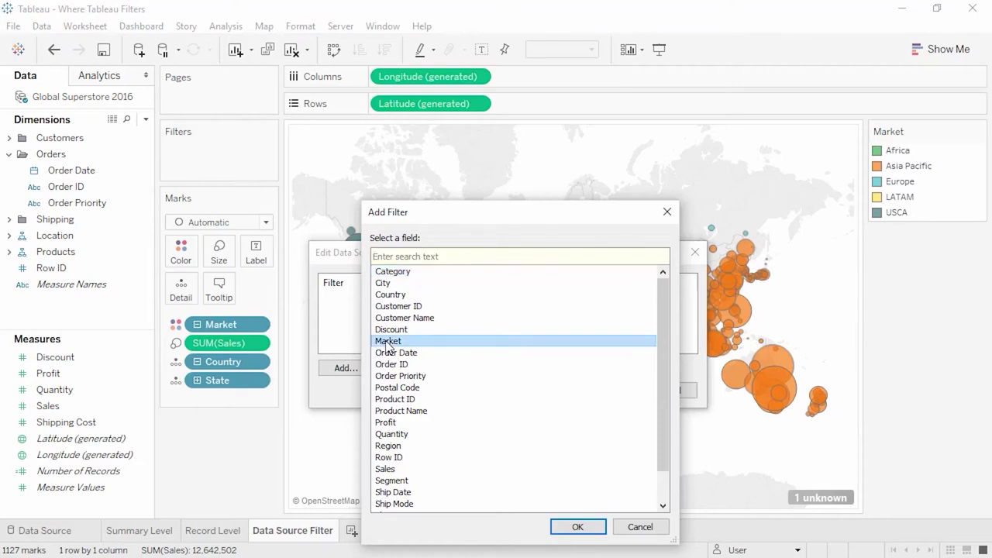
pyautogui.click(575, 527)
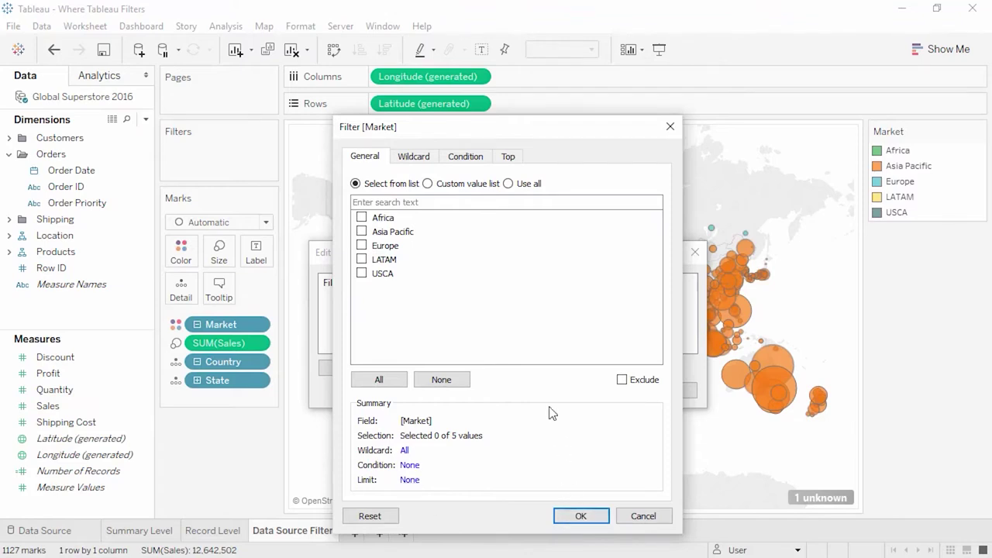
pyautogui.click(361, 246)
pyautogui.click(580, 517)
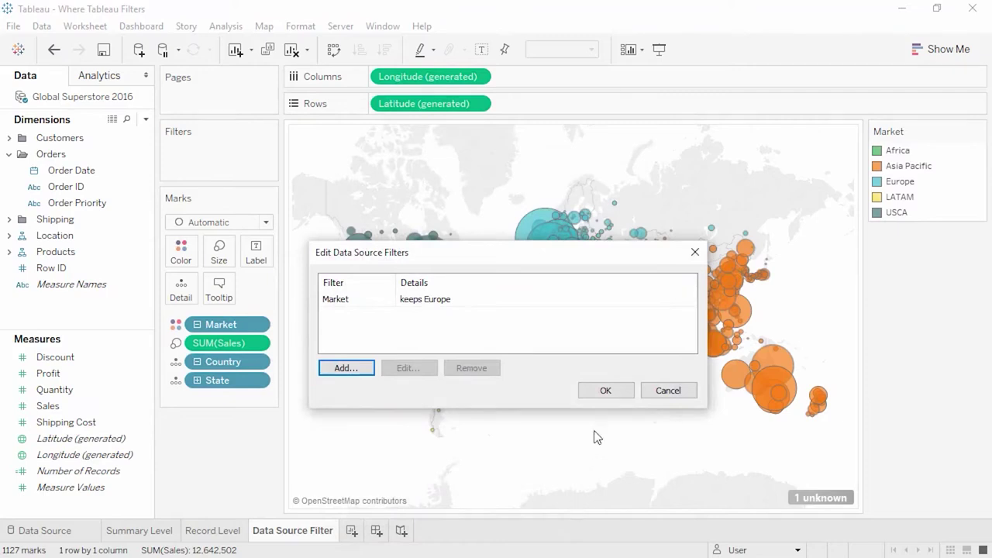
pyautogui.click(613, 397)
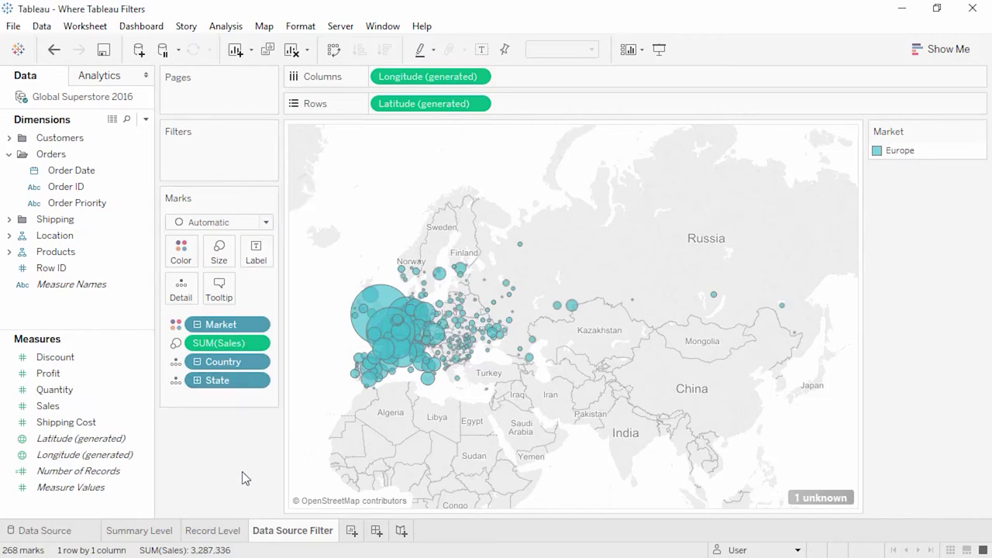
# - Check how the data source filter affects the Record Level sheet, then return to the Data Source Filter sheet
pyautogui.click(235, 531)
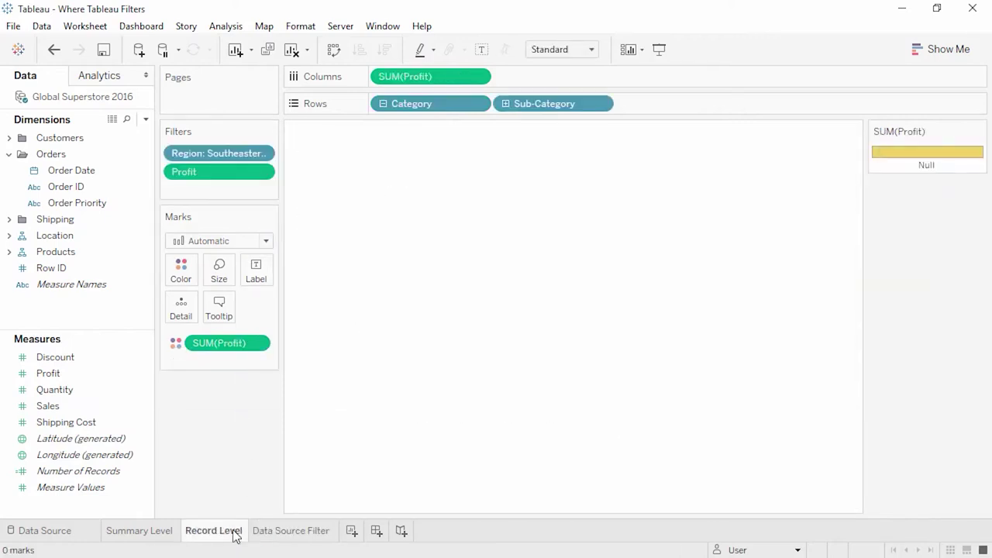
pyautogui.click(282, 534)
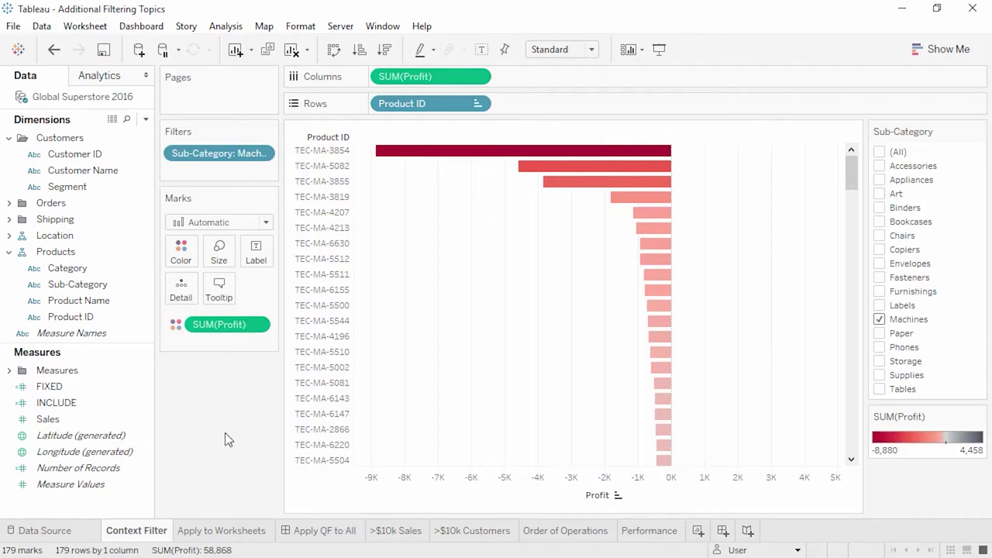
# - On the Context Filter sheet, add the Sub-Category filter to context and hide its filter card
pyautogui.rightClick(247, 153)
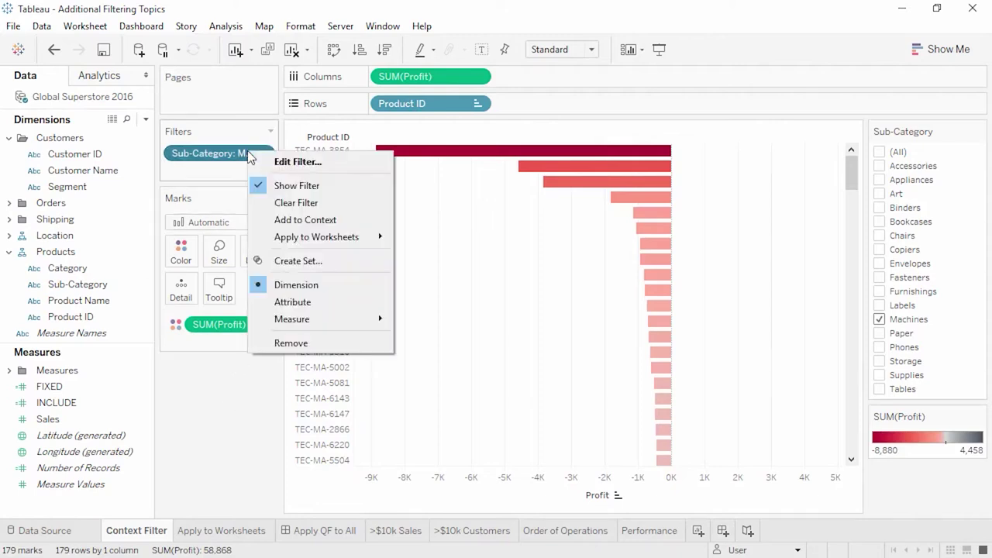
pyautogui.click(282, 220)
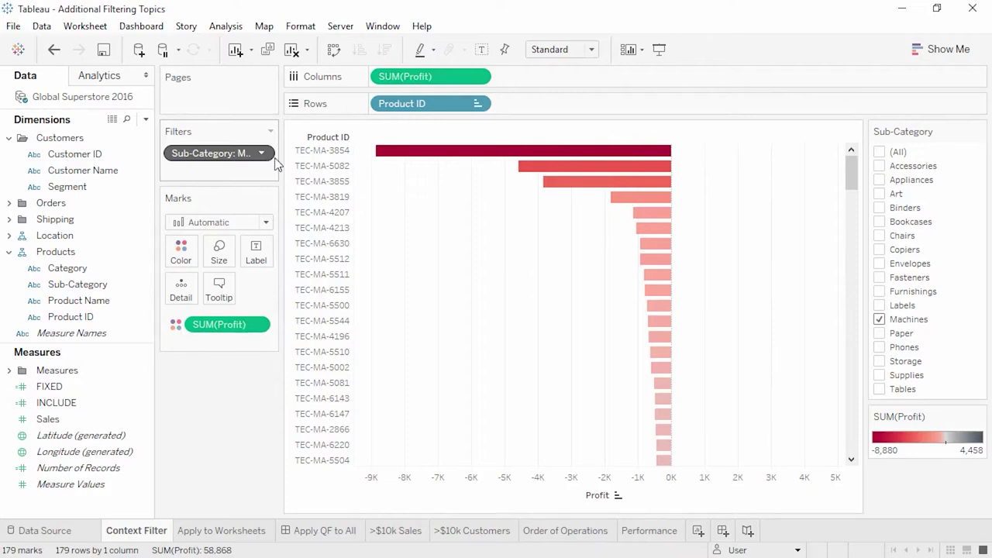
pyautogui.click(980, 132)
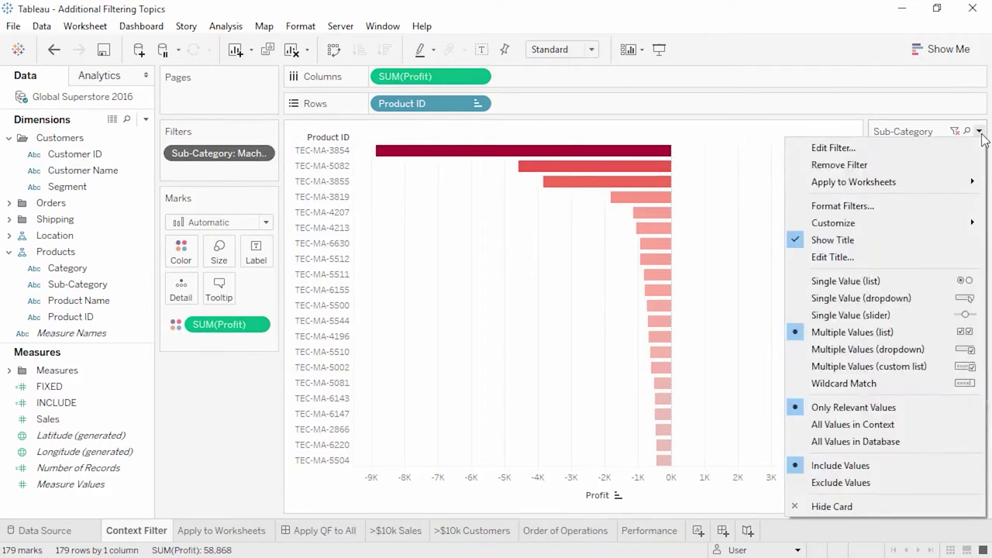
pyautogui.click(894, 507)
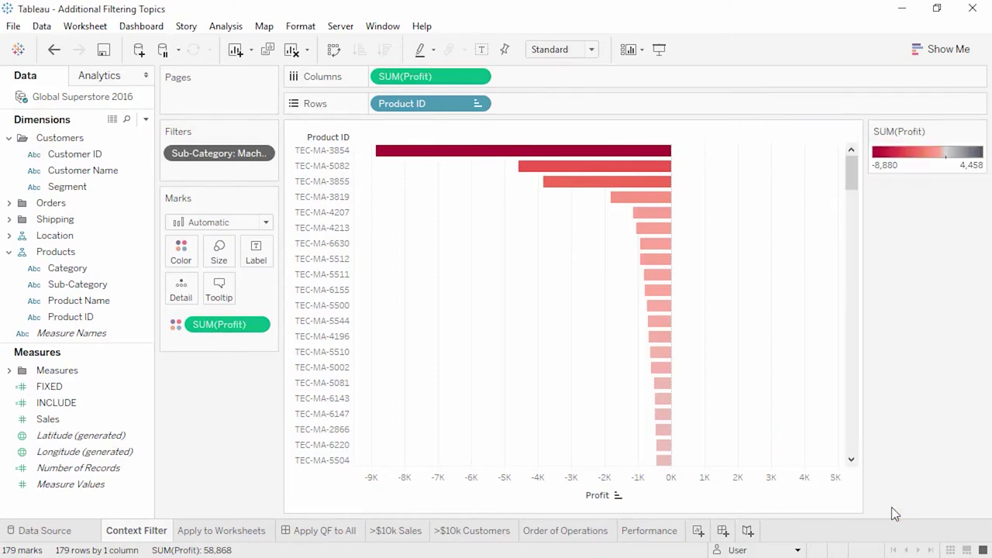
# - On the Apply to Worksheets sheet, review the worksheet scope options of the Order Priority filter
pyautogui.click(225, 532)
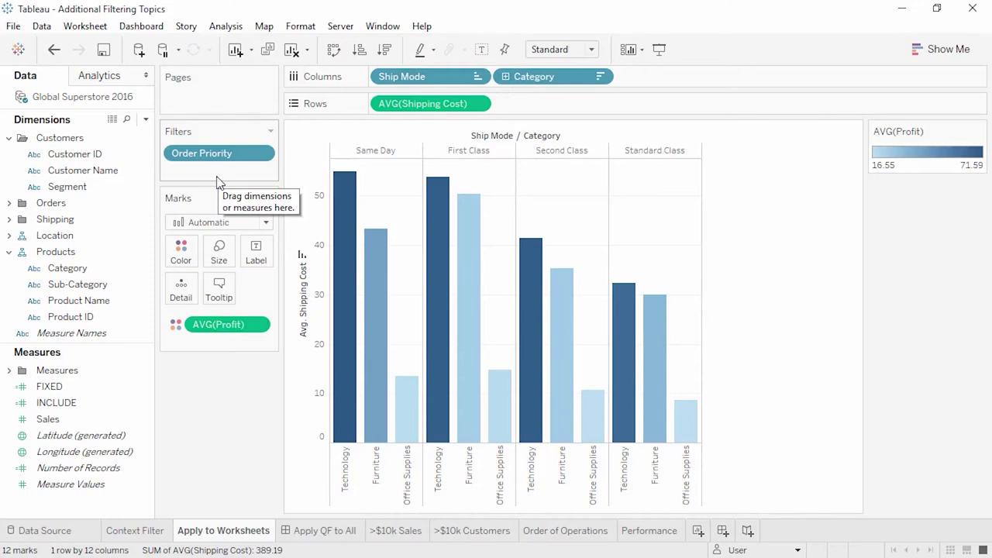
pyautogui.click(262, 154)
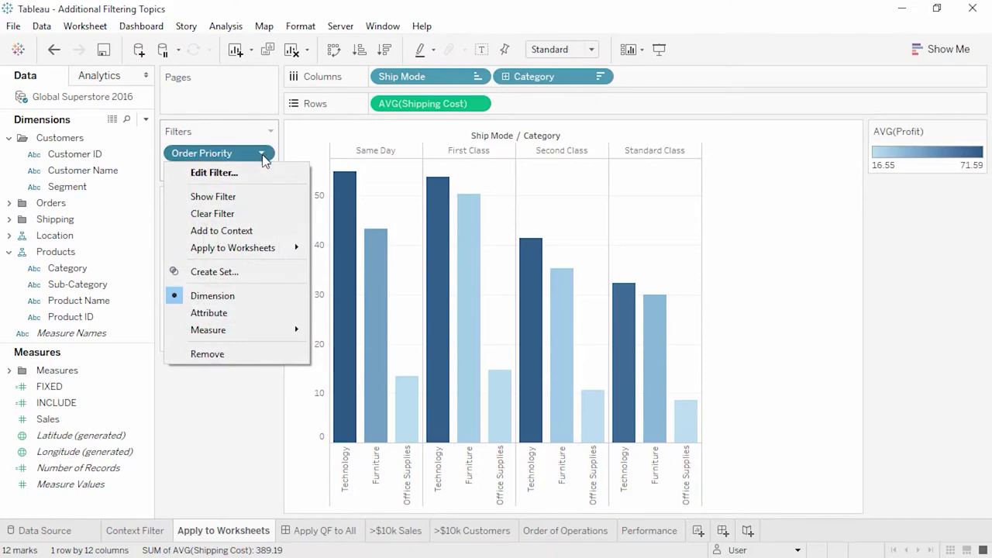
pyautogui.moveTo(275, 247)
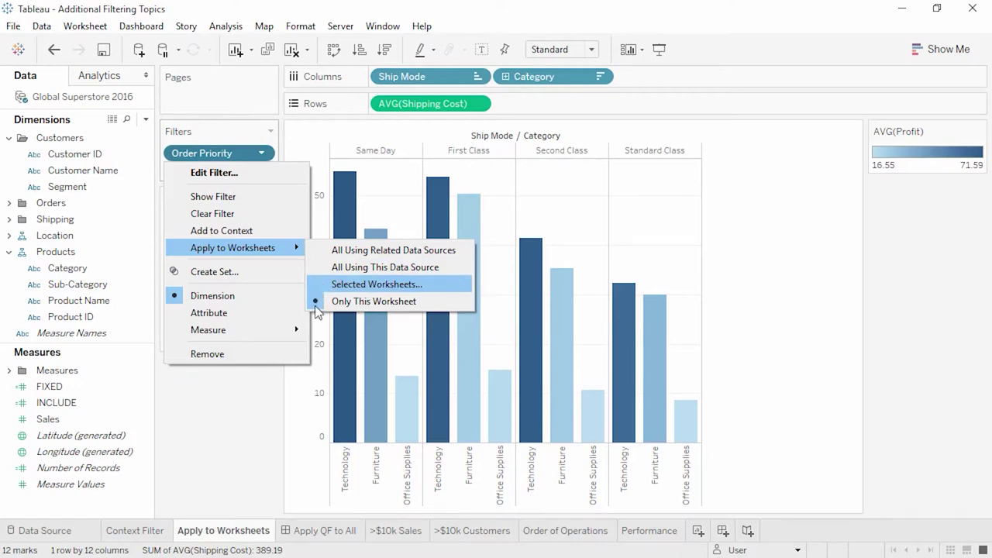
# - On the Apply QF to All dashboard, test the Category filter with Technology and Office Supplies
pyautogui.click(318, 531)
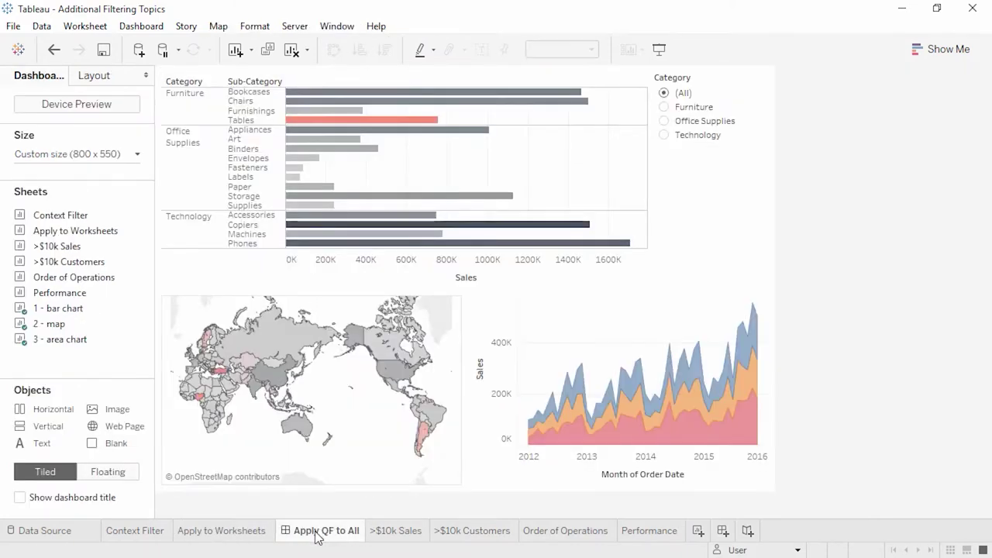
pyautogui.click(665, 134)
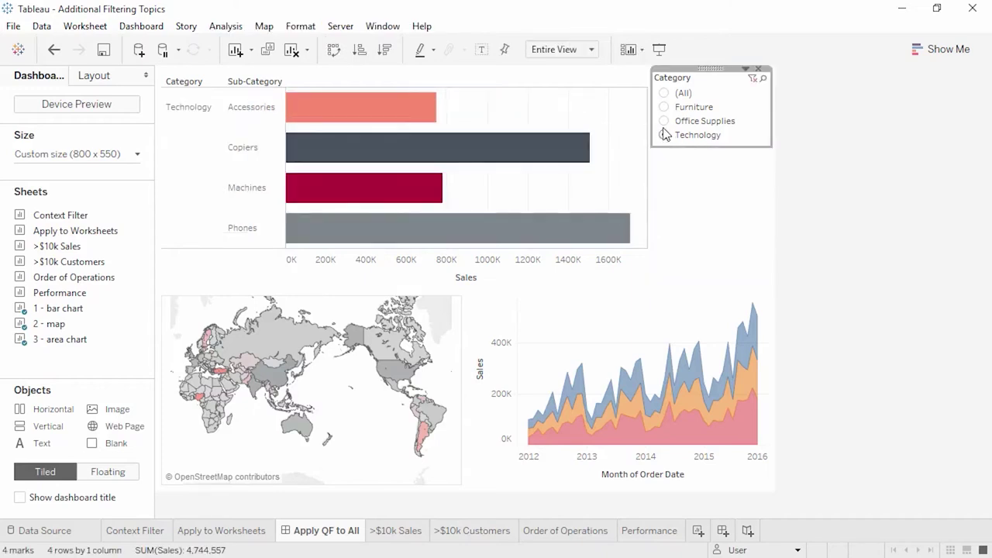
pyautogui.click(664, 121)
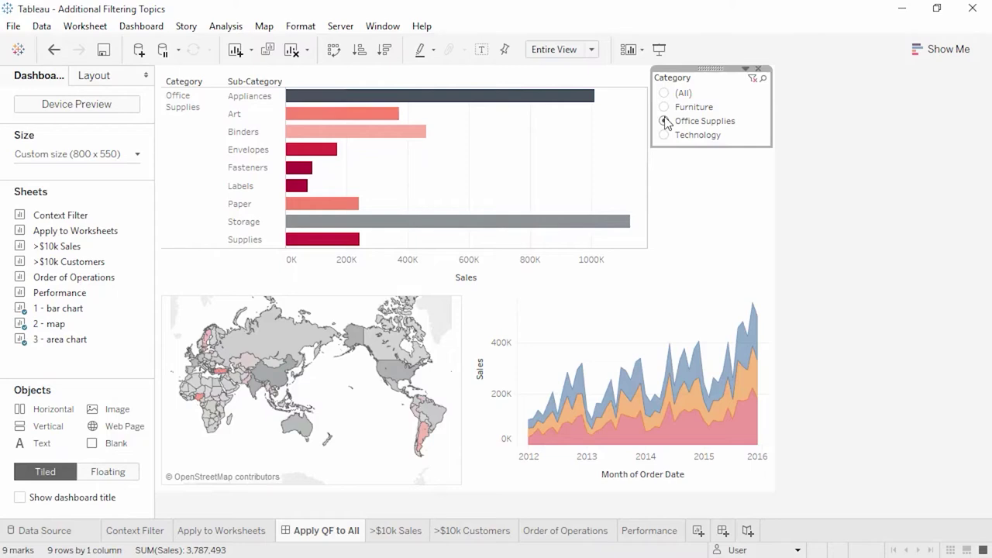
# - Apply the dashboard's Category filter to all worksheets using this data source and set it to Technology
pyautogui.click(746, 69)
pyautogui.moveTo(729, 102)
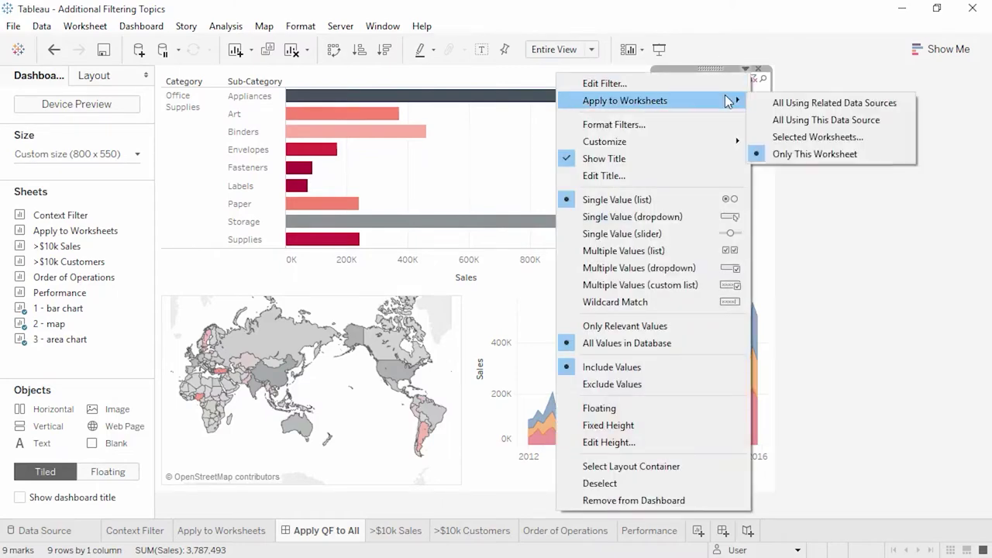
pyautogui.click(767, 121)
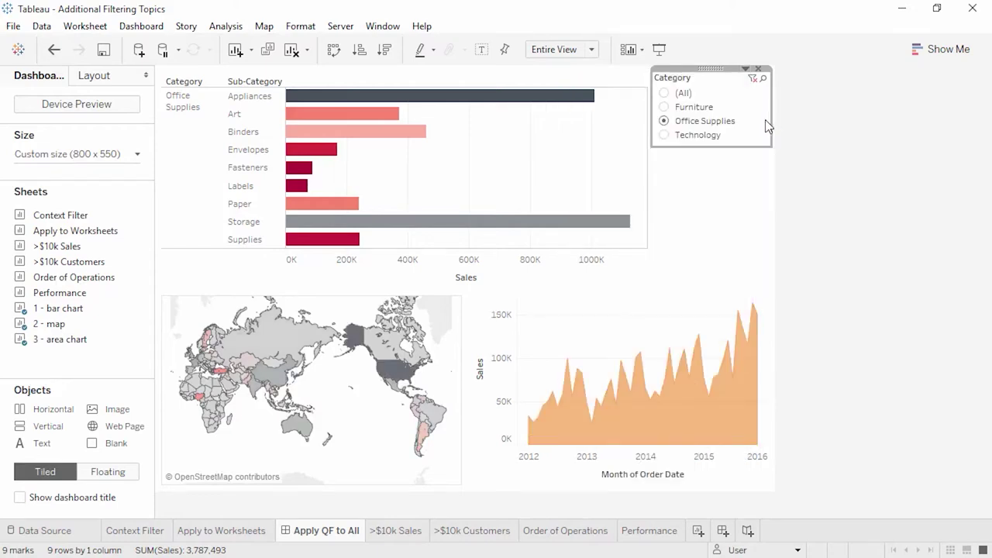
pyautogui.click(667, 136)
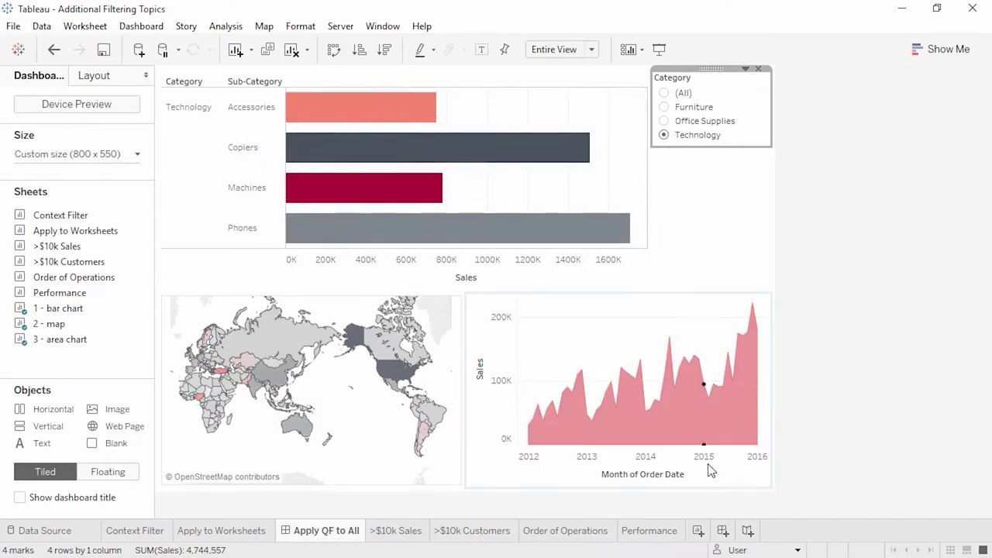
# - Create a new worksheet showing Sales by Category to check whether the Category filter carries over
pyautogui.click(698, 531)
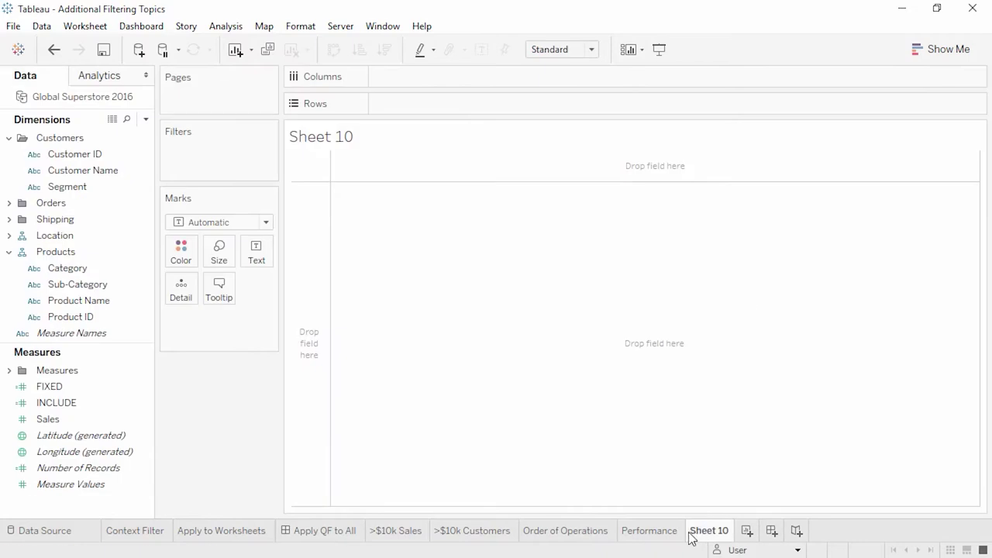
pyautogui.doubleClick(56, 420)
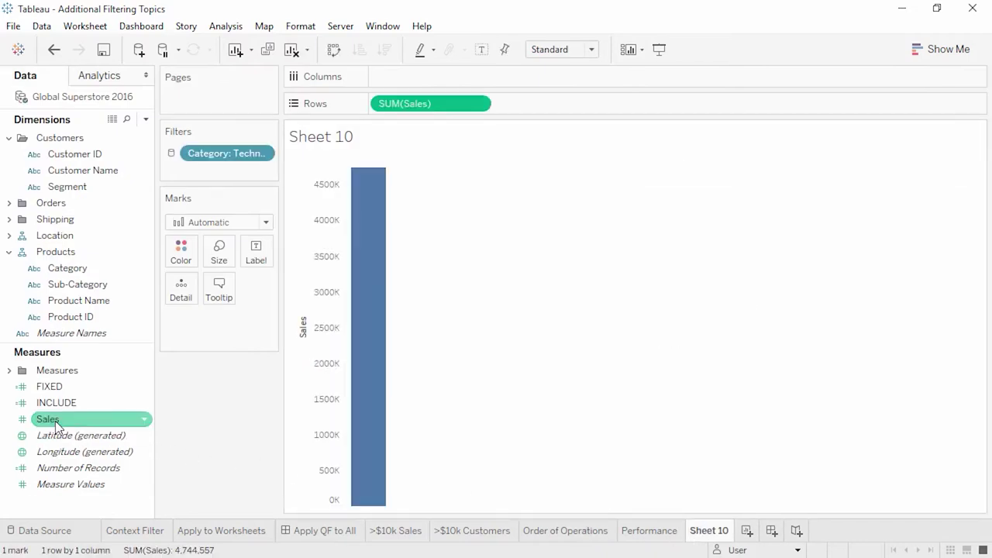
pyautogui.doubleClick(78, 269)
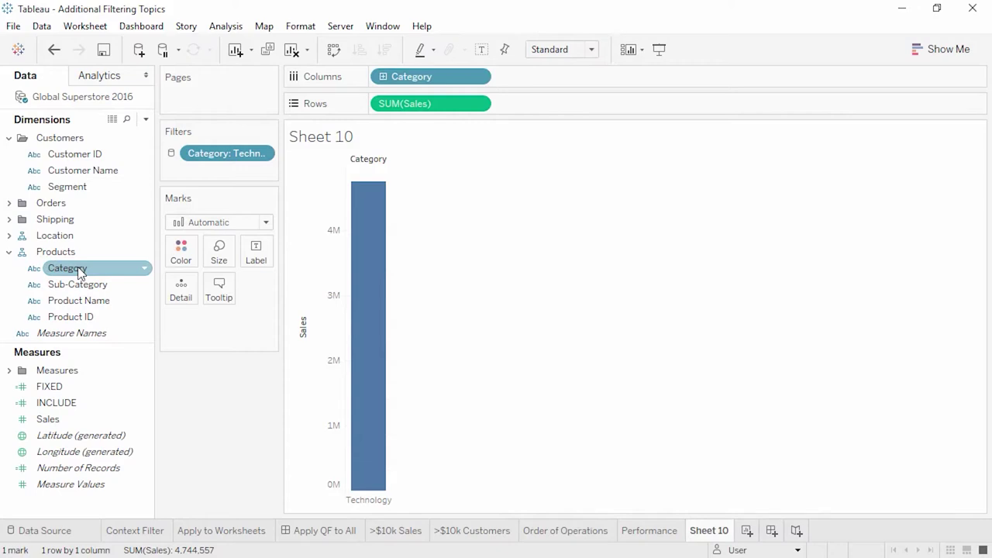
pyautogui.moveTo(363, 264)
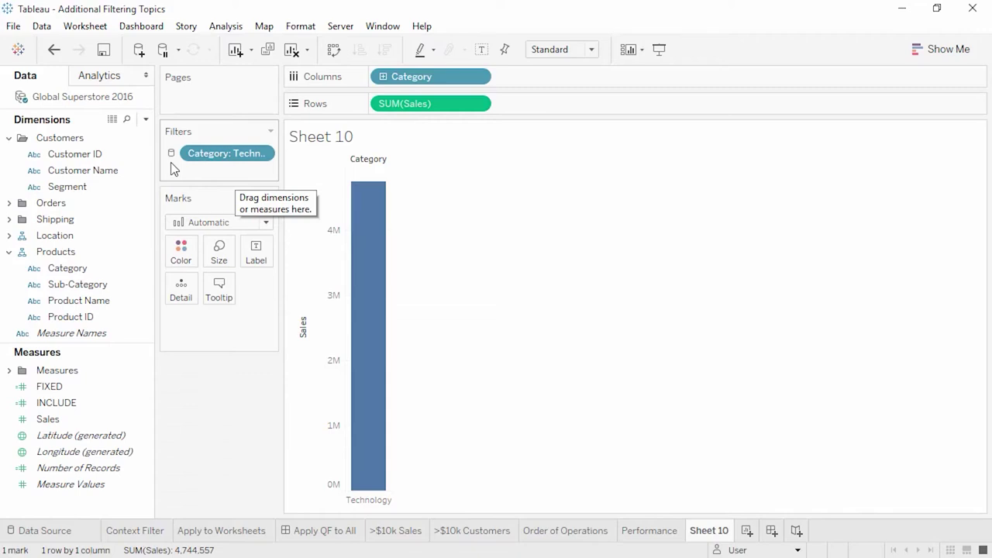
# - On the Apply QF to All dashboard, review which selected worksheets the Category filter applies to, without making changes
pyautogui.click(316, 532)
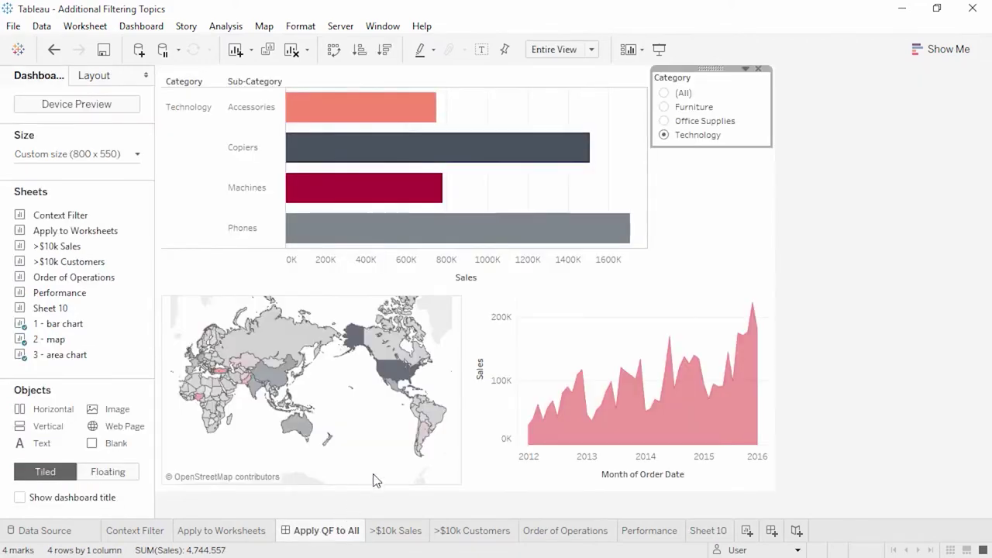
pyautogui.click(746, 69)
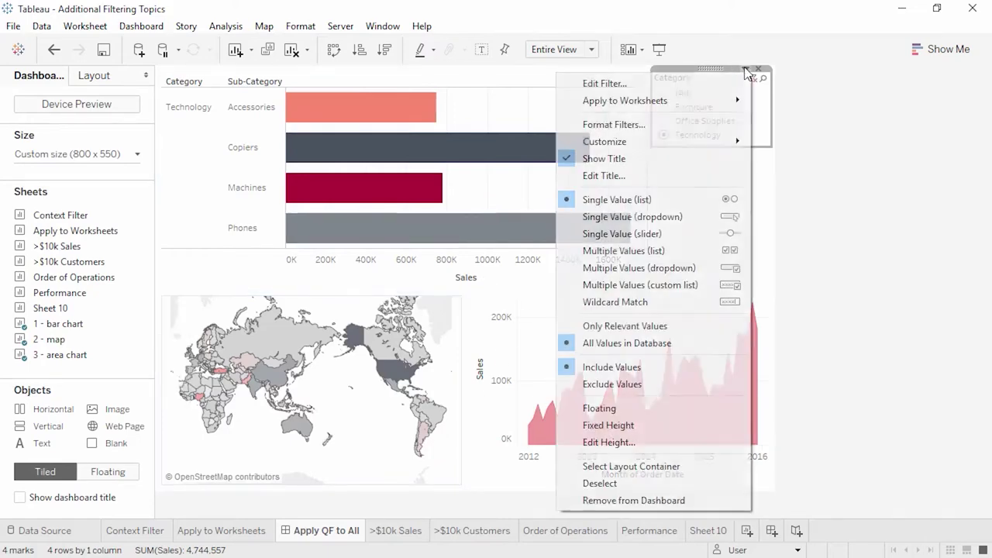
pyautogui.moveTo(718, 105)
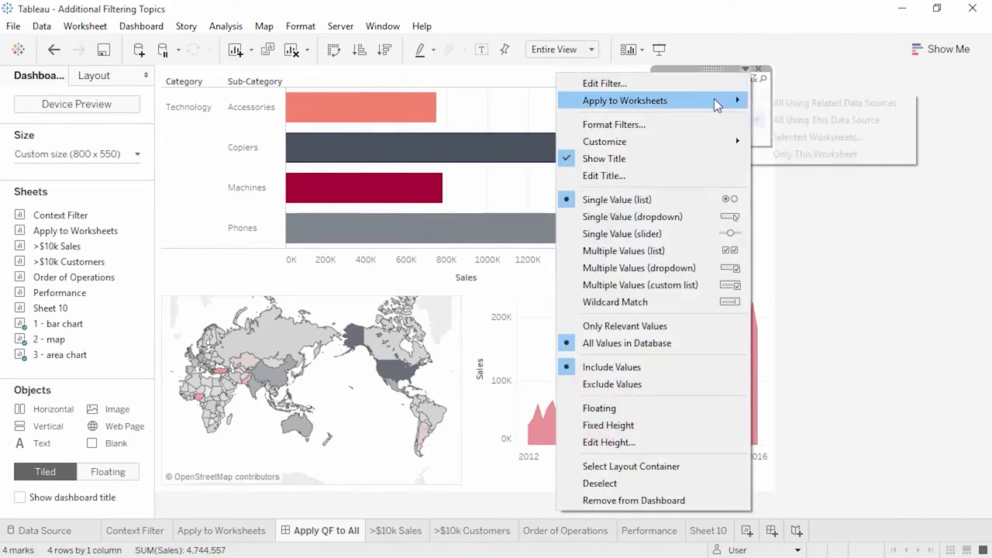
pyautogui.click(771, 138)
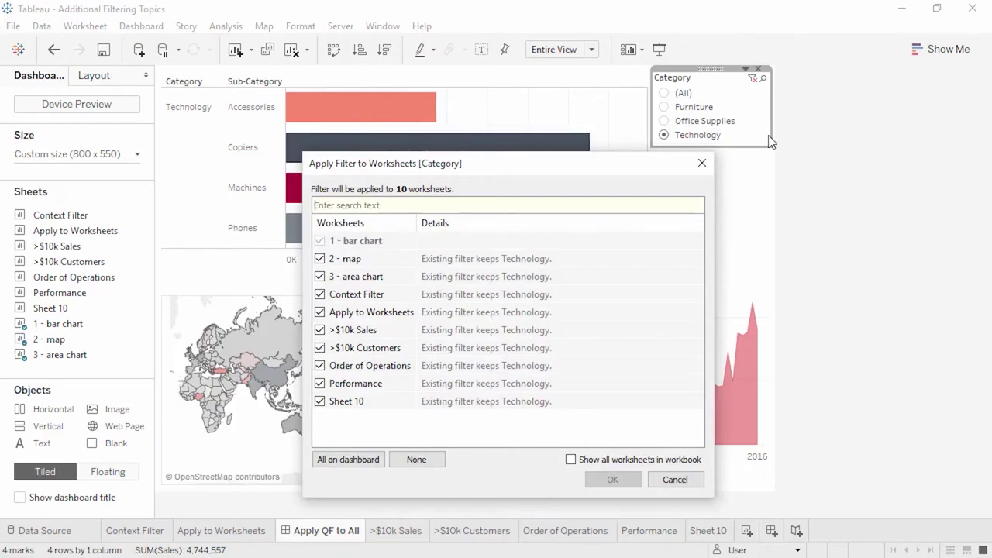
pyautogui.click(702, 163)
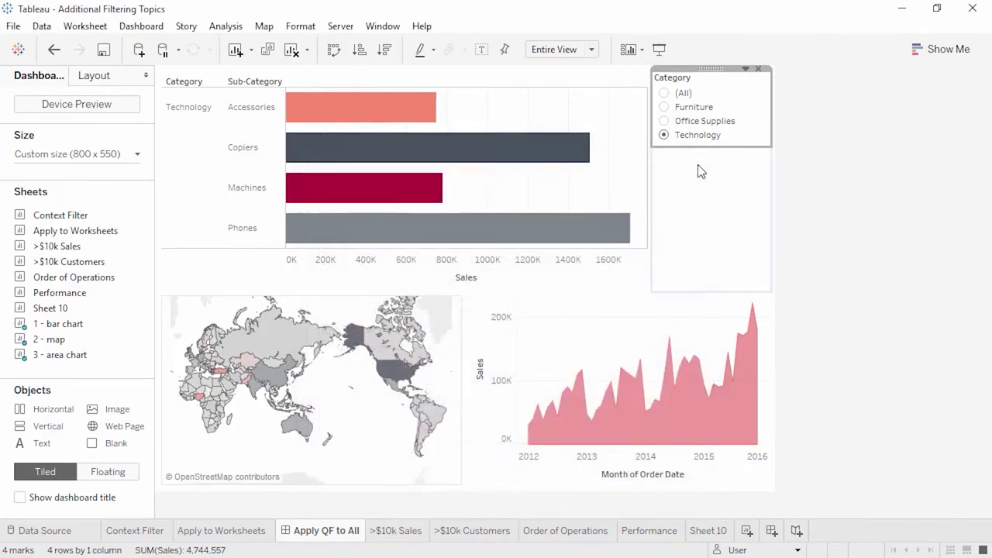
# - Remove the Category filter from the Apply to Worksheets sheet and check the filters on the Context Filter sheet
pyautogui.click(222, 530)
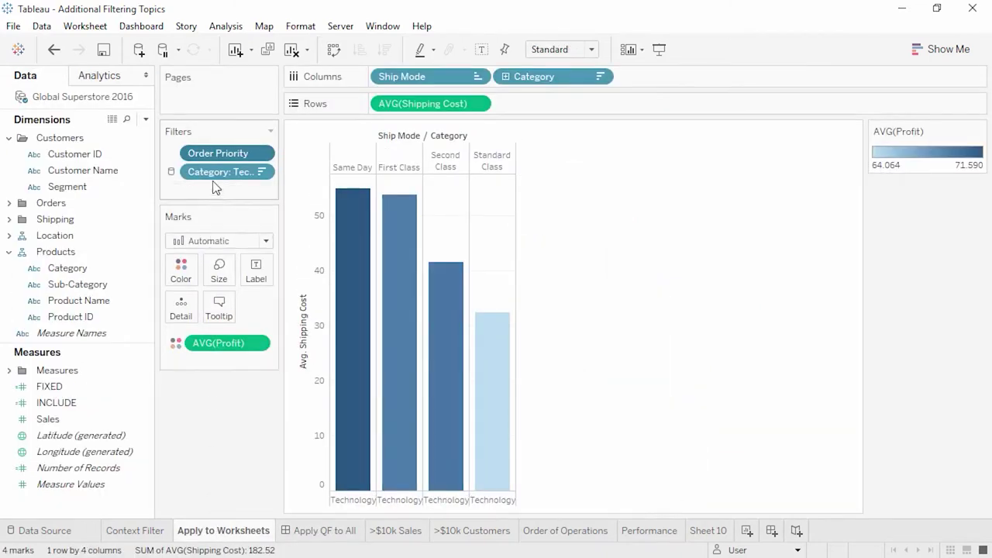
pyautogui.moveTo(217, 172); pyautogui.dragTo(205, 420)
pyautogui.click(136, 534)
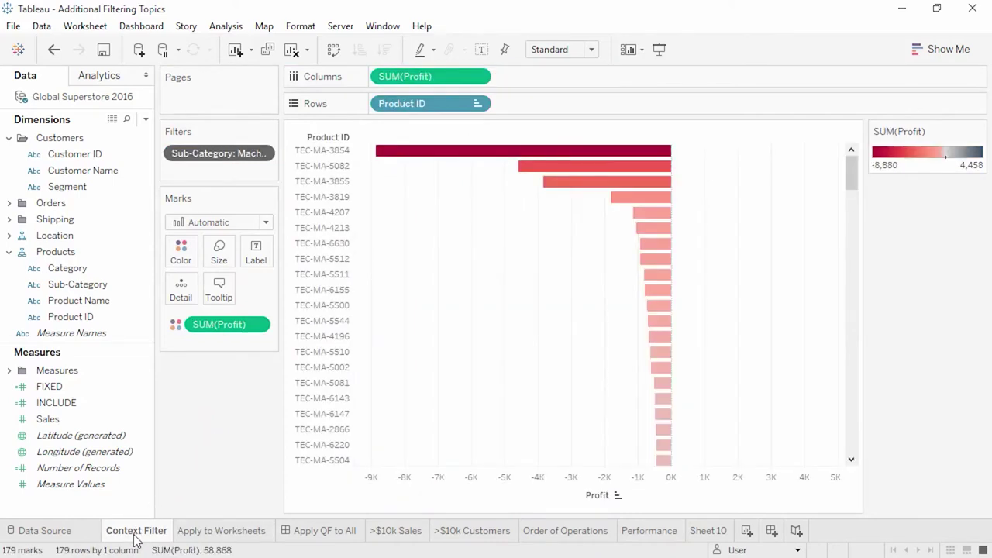
# - On the >$10k Sales sheet, filter Sum of Sales to at least 10000 and color the bars by Category
pyautogui.click(397, 531)
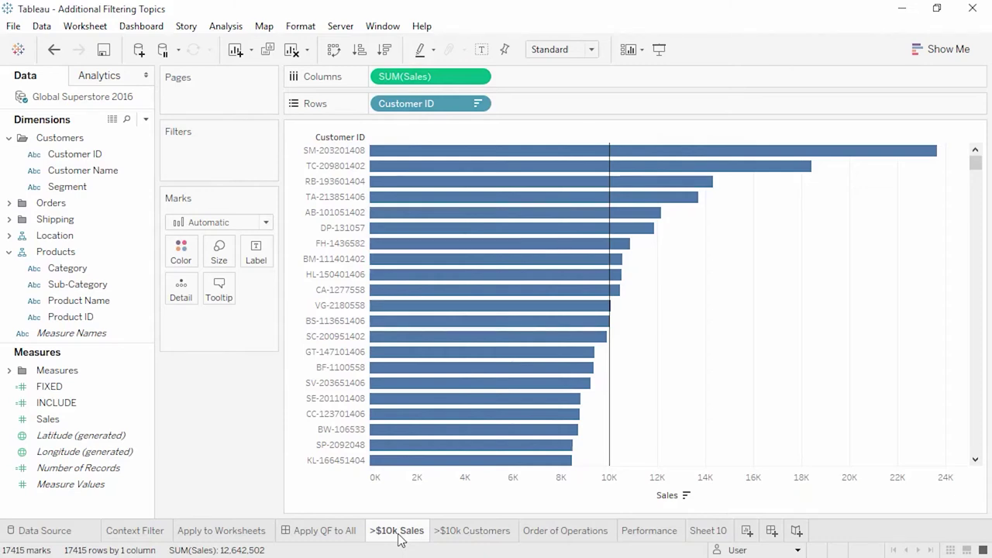
pyautogui.moveTo(100, 420); pyautogui.dragTo(200, 140)
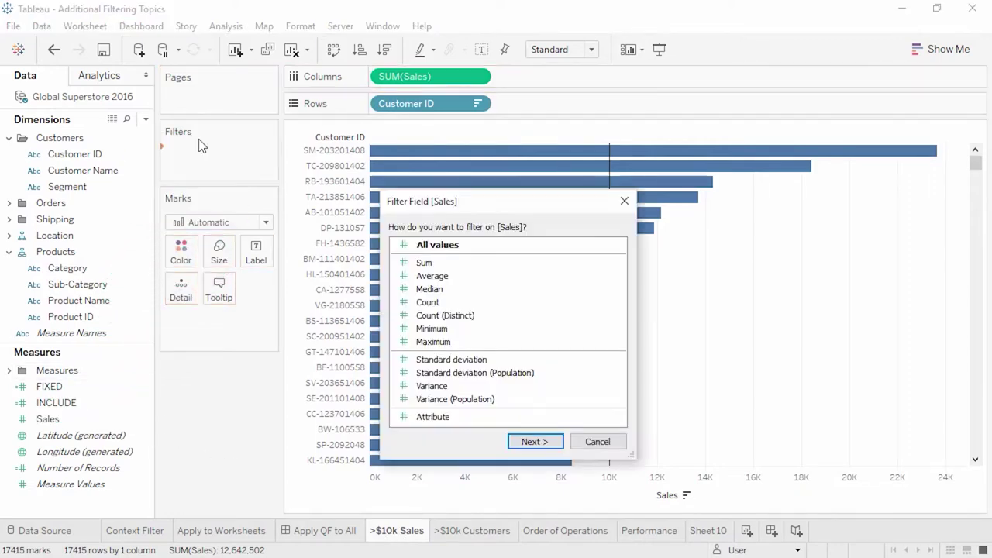
pyautogui.click(407, 263)
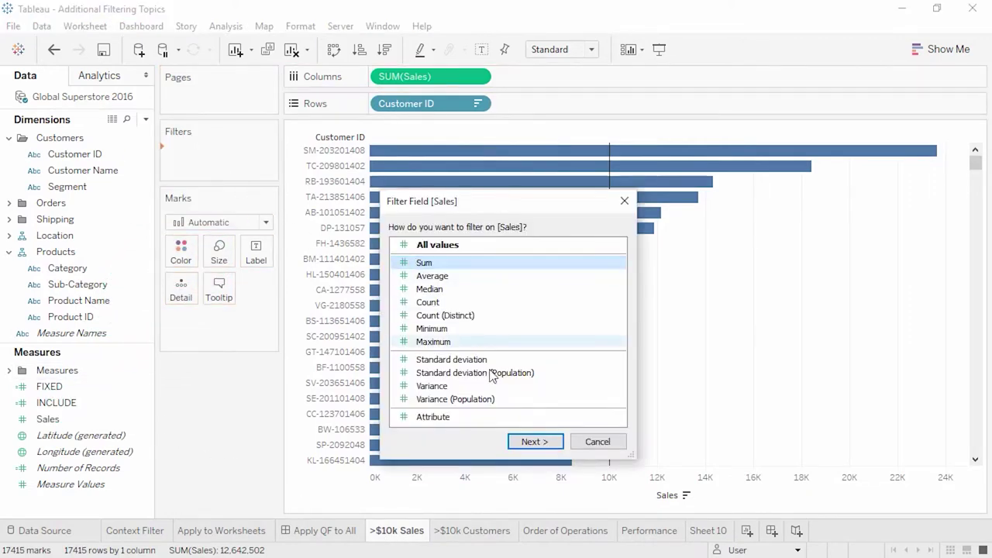
pyautogui.click(534, 441)
pyautogui.click(443, 203)
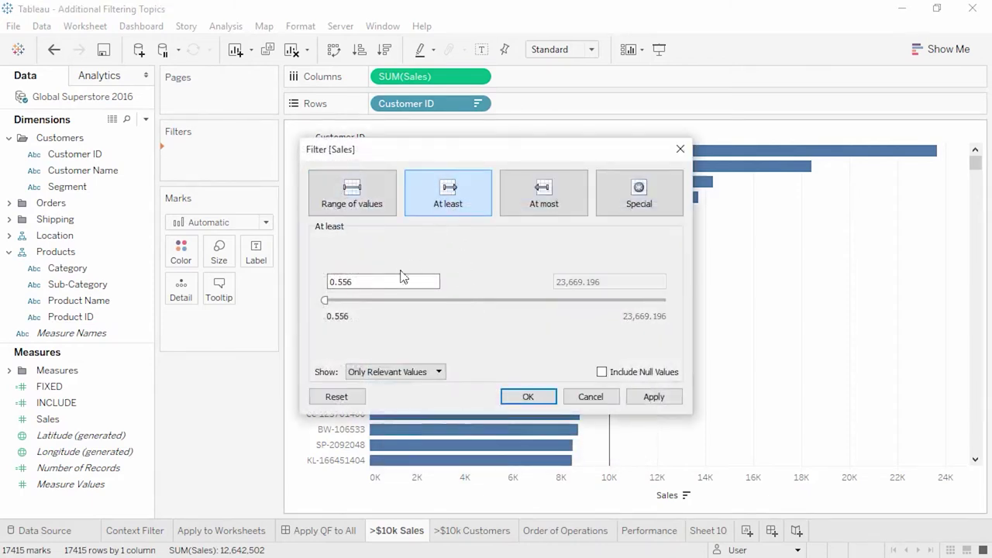
pyautogui.moveTo(416, 281); pyautogui.dragTo(291, 283)
pyautogui.write('10000')
pyautogui.click(523, 397)
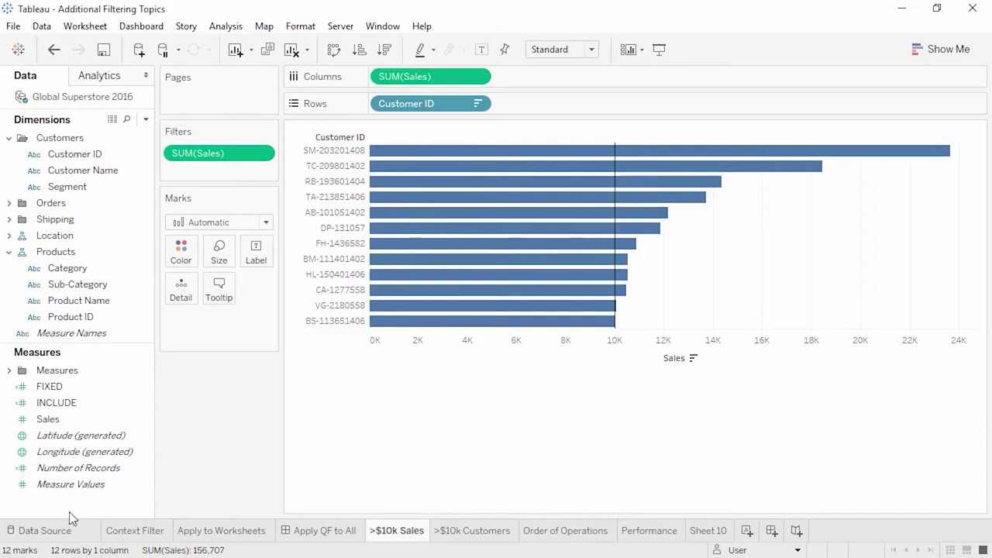
pyautogui.moveTo(70, 268); pyautogui.dragTo(181, 259)
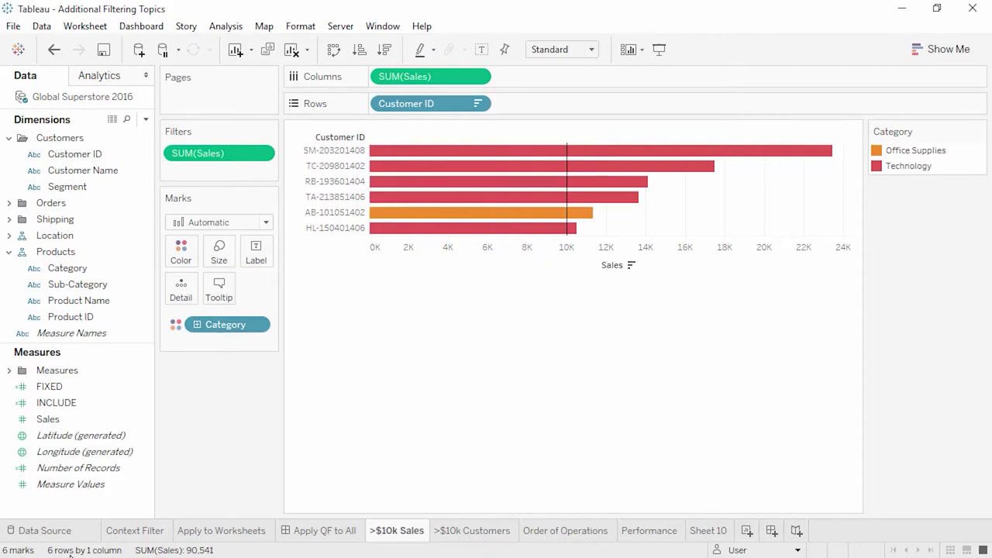
# - On the >$10k Customers sheet, filter Customer ID by the condition that Sum of Sales is > 10000
pyautogui.click(454, 537)
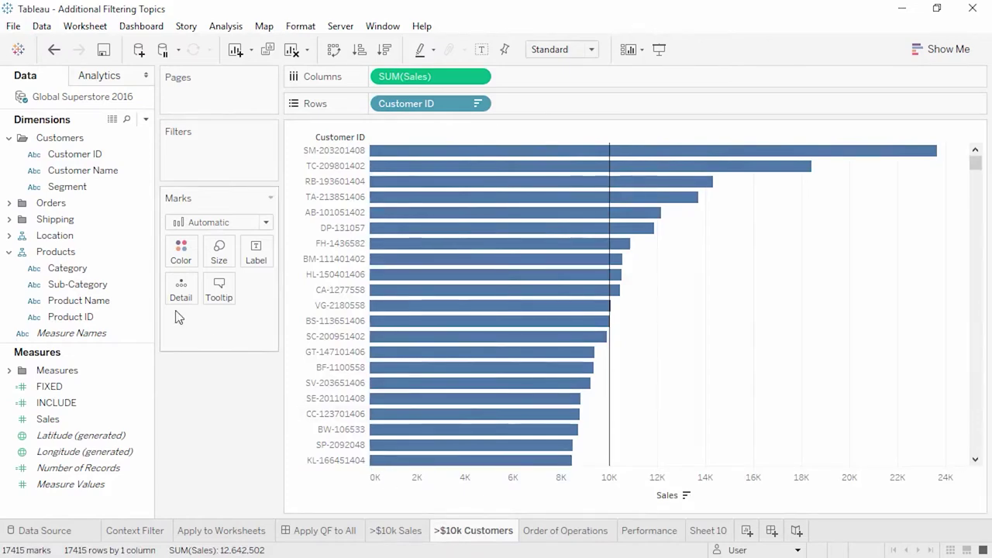
pyautogui.moveTo(87, 160); pyautogui.dragTo(186, 155)
pyautogui.click(456, 109)
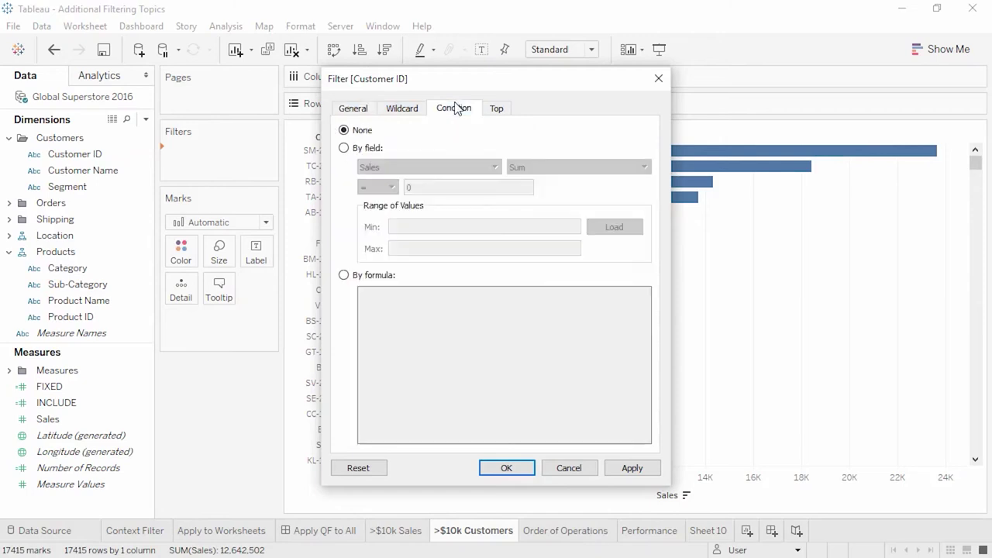
pyautogui.click(377, 149)
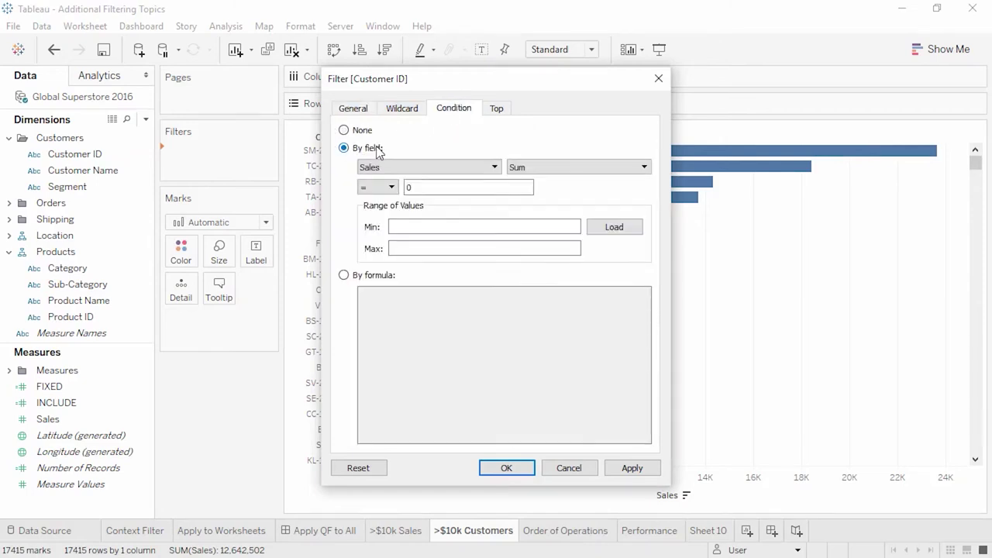
pyautogui.click(385, 187)
pyautogui.click(398, 229)
pyautogui.click(422, 190)
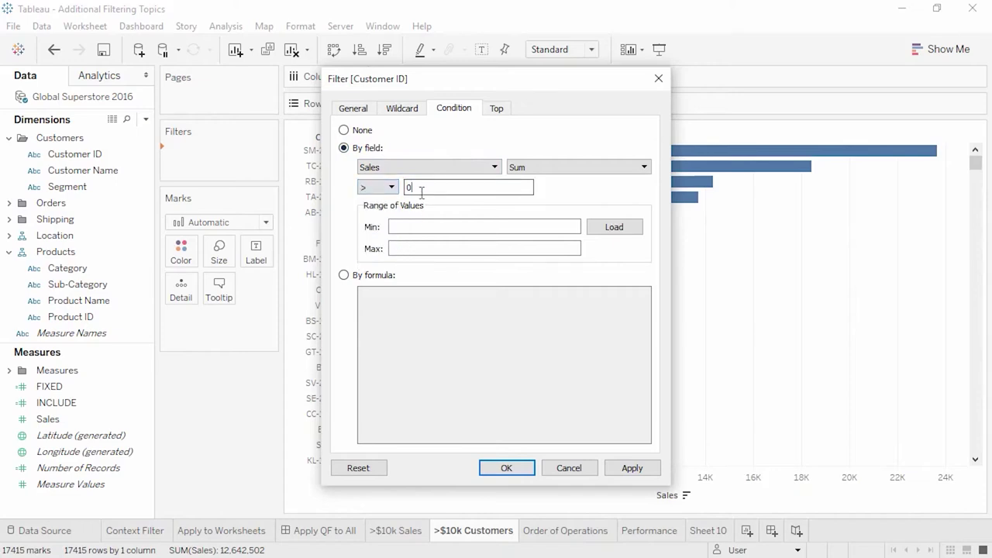
pyautogui.write('10000')
pyautogui.click(508, 470)
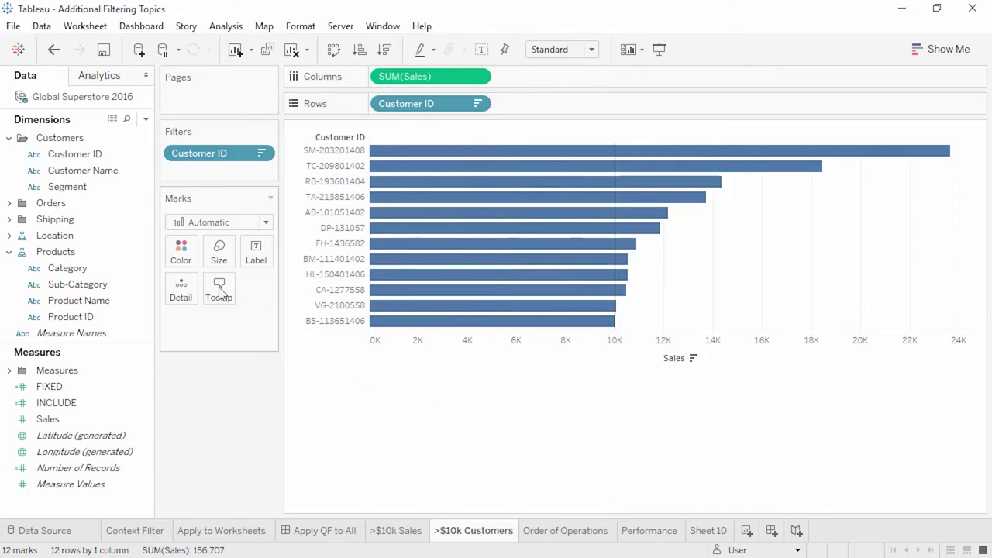
# - Color the customer sales bars on the >$10k Customers sheet by Category
pyautogui.moveTo(114, 268); pyautogui.dragTo(186, 256)
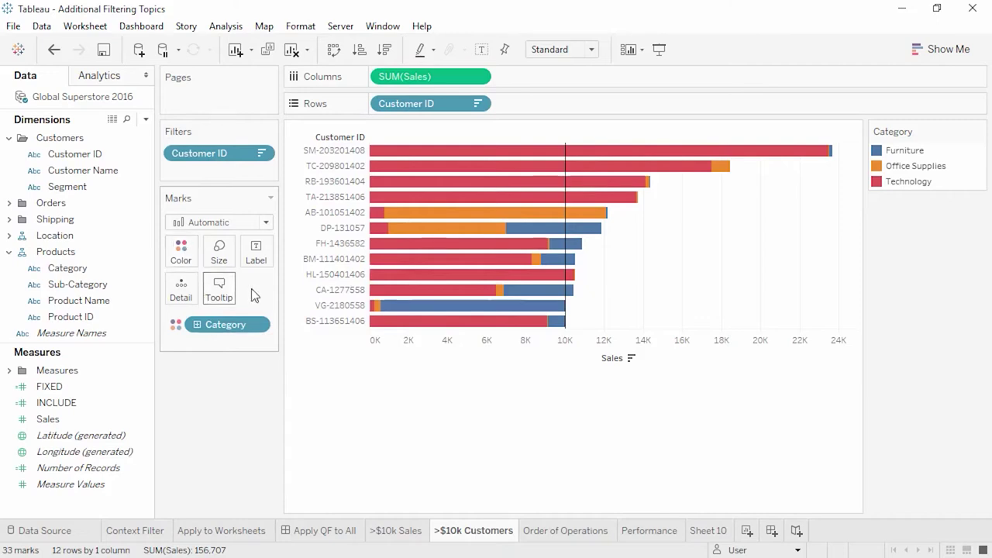
# - Review the filters on the Order of Operations sheet and switch the Performance sheet's Product ID filter to Wildcard Match
pyautogui.click(586, 531)
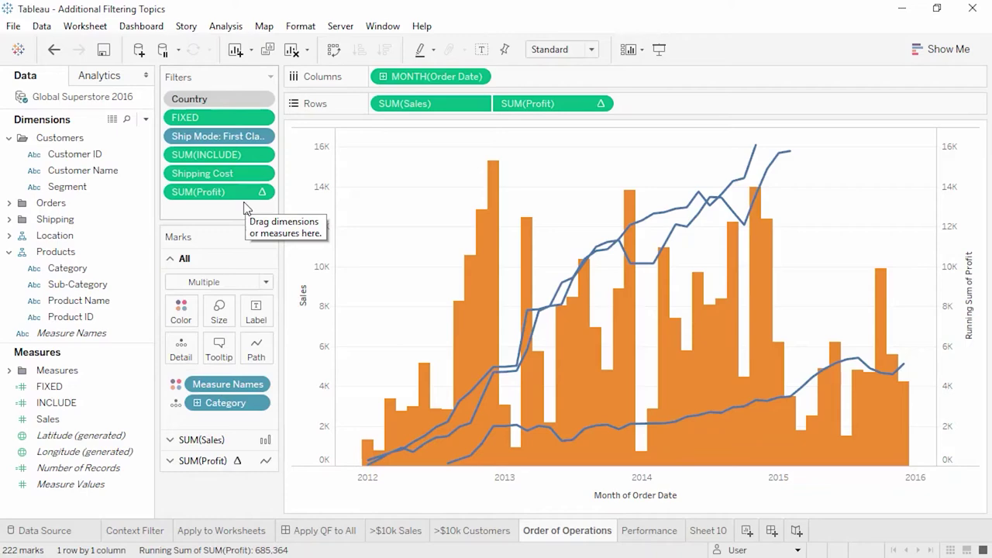
pyautogui.click(635, 533)
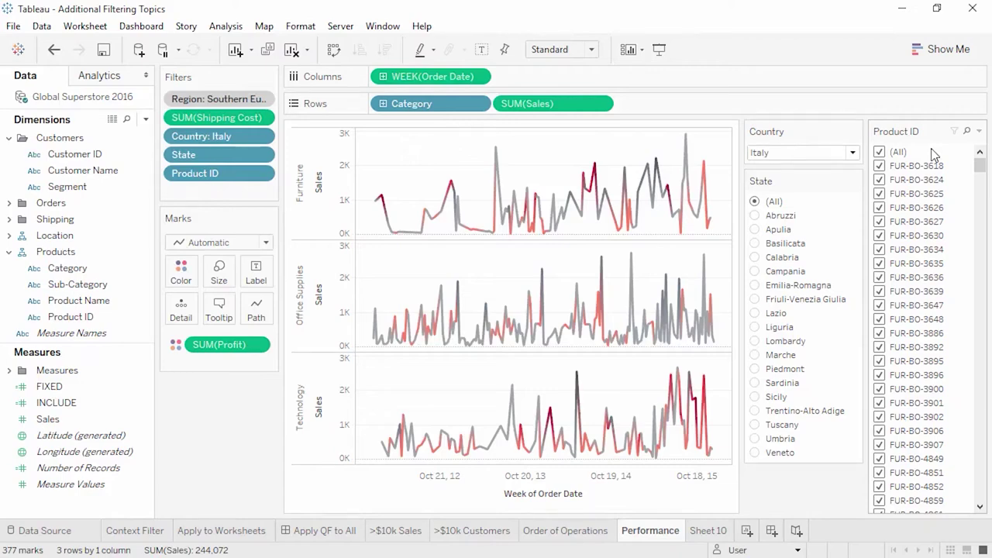
pyautogui.click(979, 131)
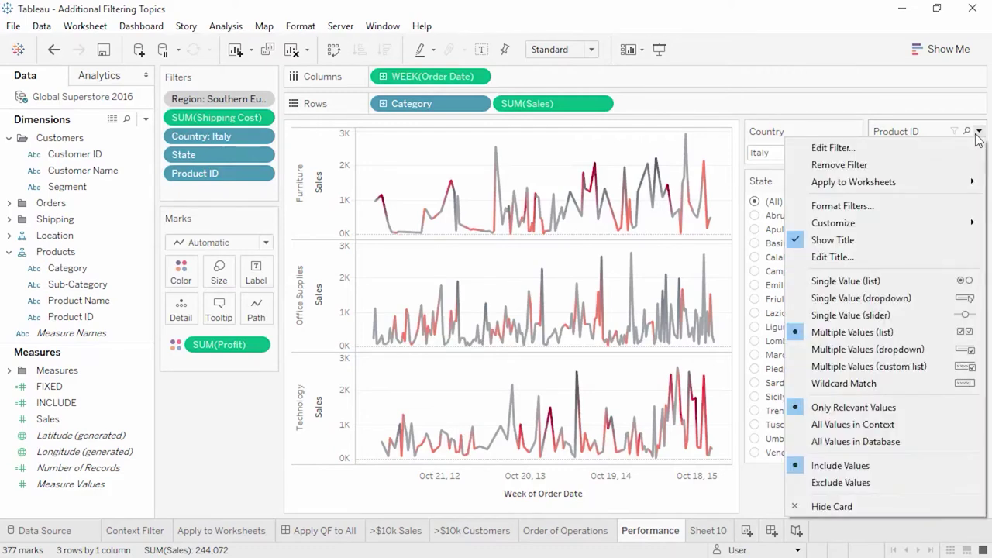
pyautogui.click(936, 383)
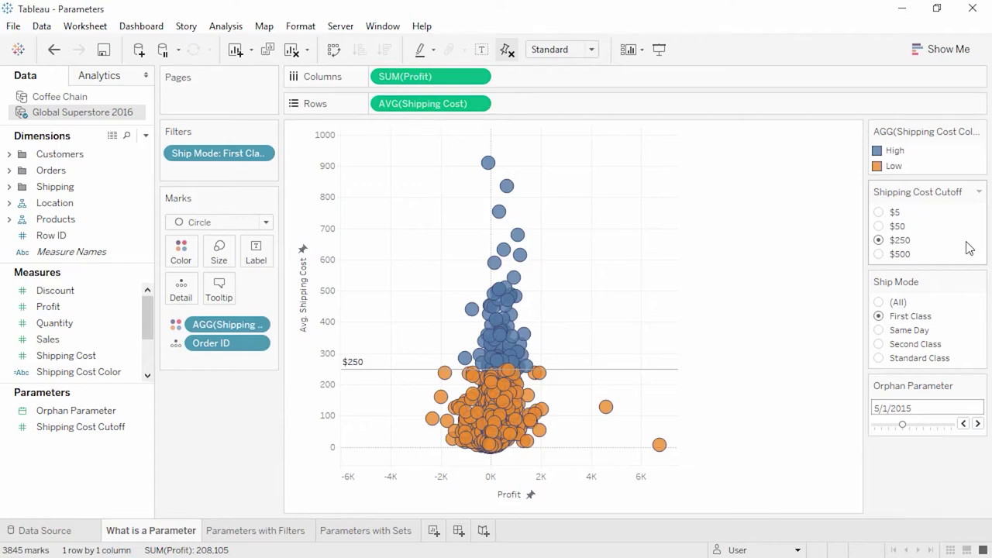
# - On the What is a Parameter sheet, try the Shipping Cost Cutoff parameter at $50 and $500, and return it to $250
pyautogui.click(879, 227)
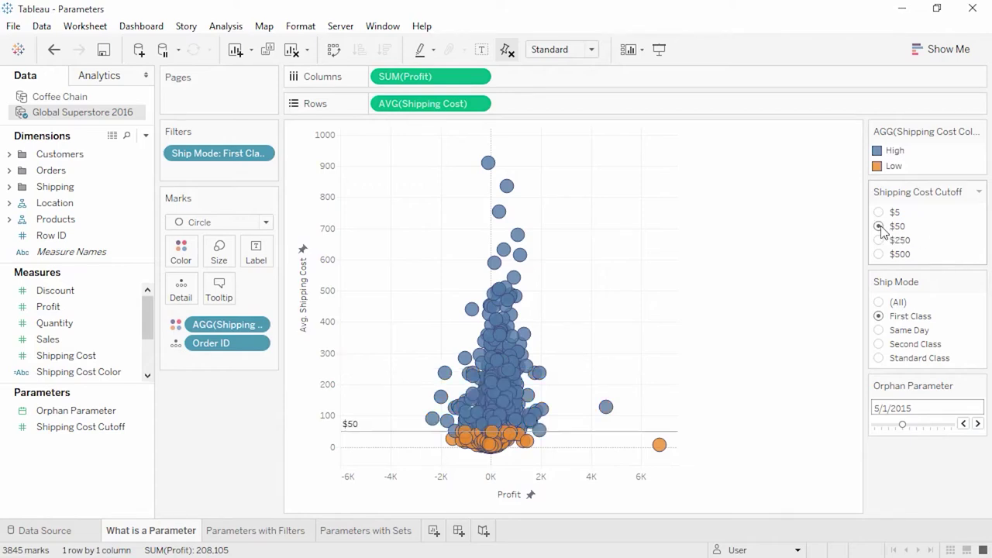
pyautogui.click(879, 255)
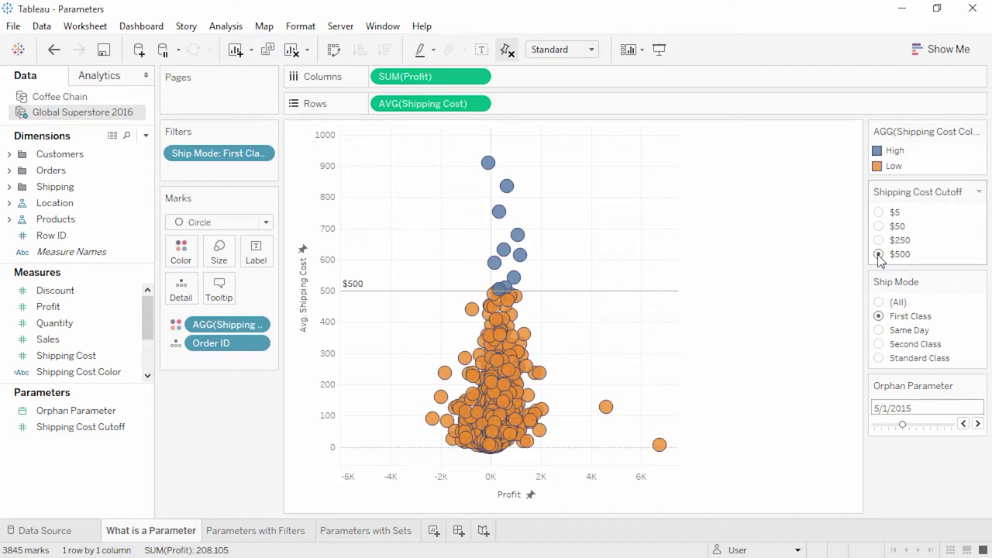
pyautogui.click(880, 240)
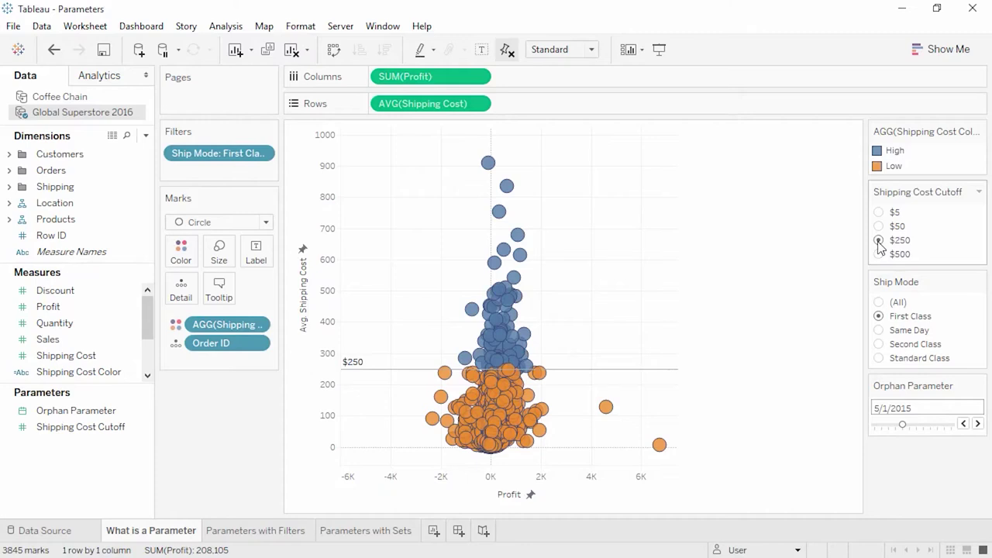
# - Step the Ship Mode filter through Same Day and Second Class to Standard Class, and set the Shipping Cost Cutoff to $500
pyautogui.click(881, 330)
pyautogui.click(880, 344)
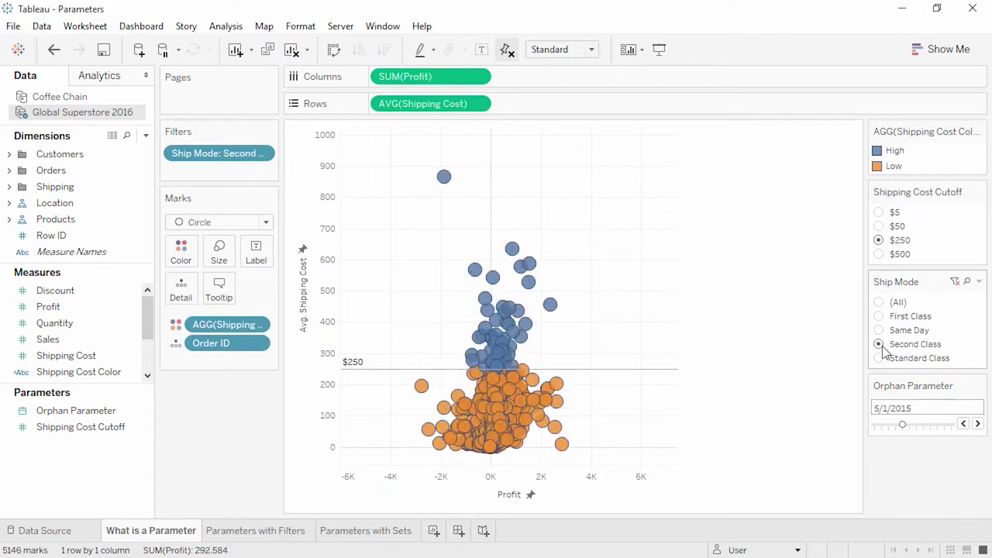
pyautogui.click(880, 359)
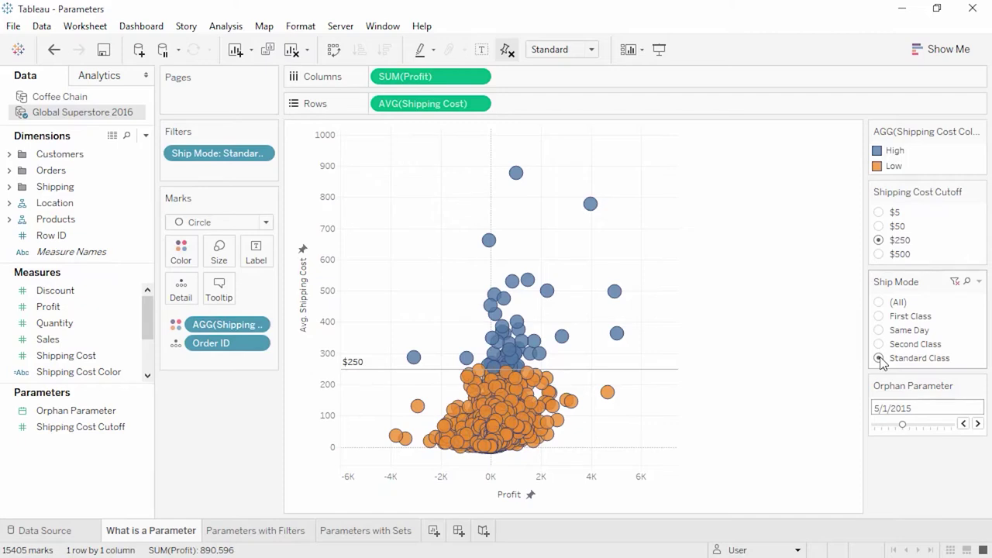
pyautogui.click(879, 255)
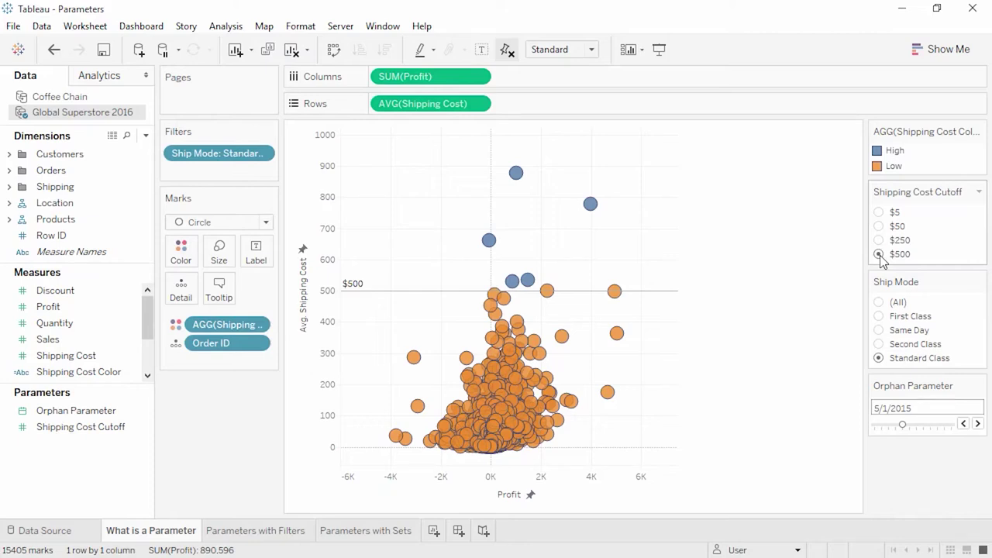
# - Advance the Orphan Parameter to 8/1/2015
pyautogui.click(979, 425)
pyautogui.click(979, 424)
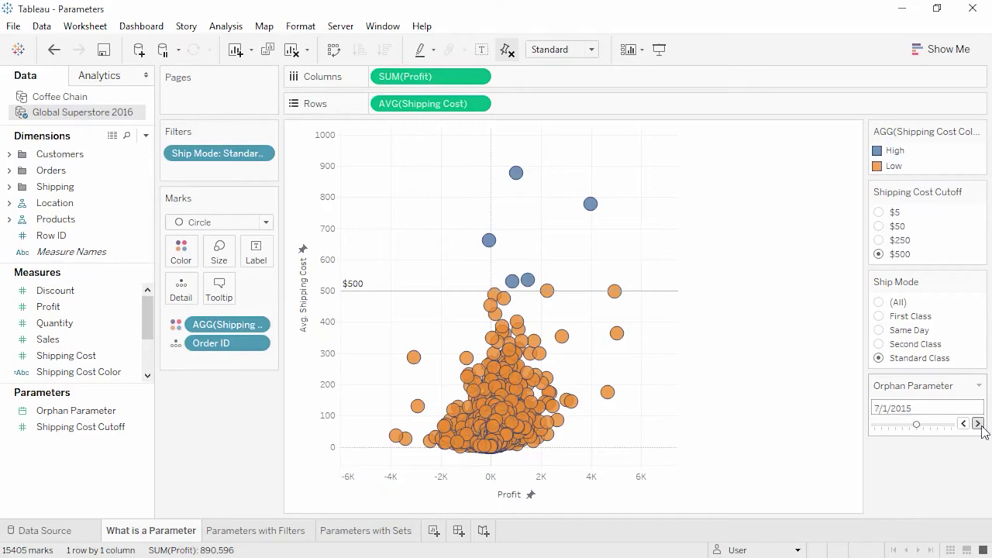
pyautogui.click(978, 424)
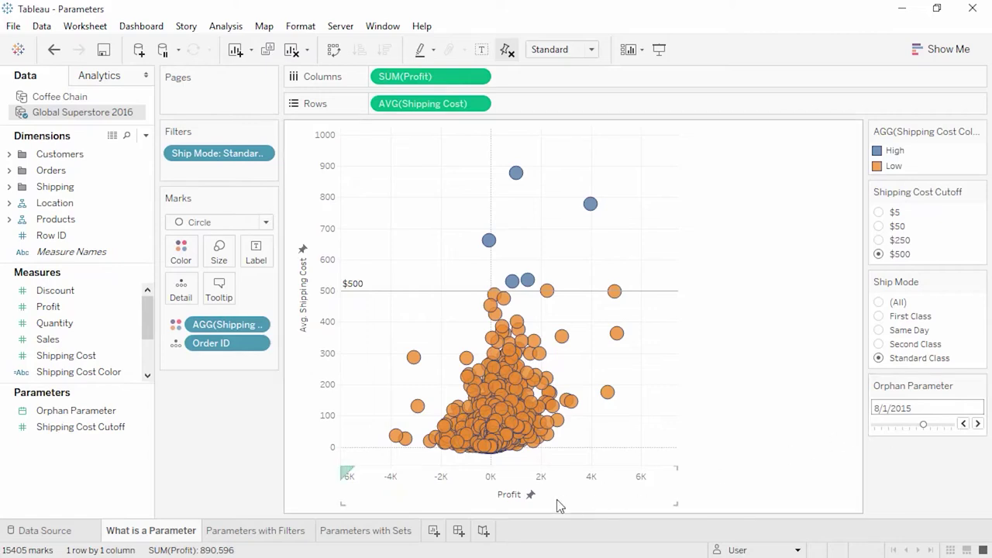
# - On the Parameters with Filters sheet, drive the Customer ID filter's top count by Sum of Sales with a new parameter Top N, maximum 10
pyautogui.click(301, 535)
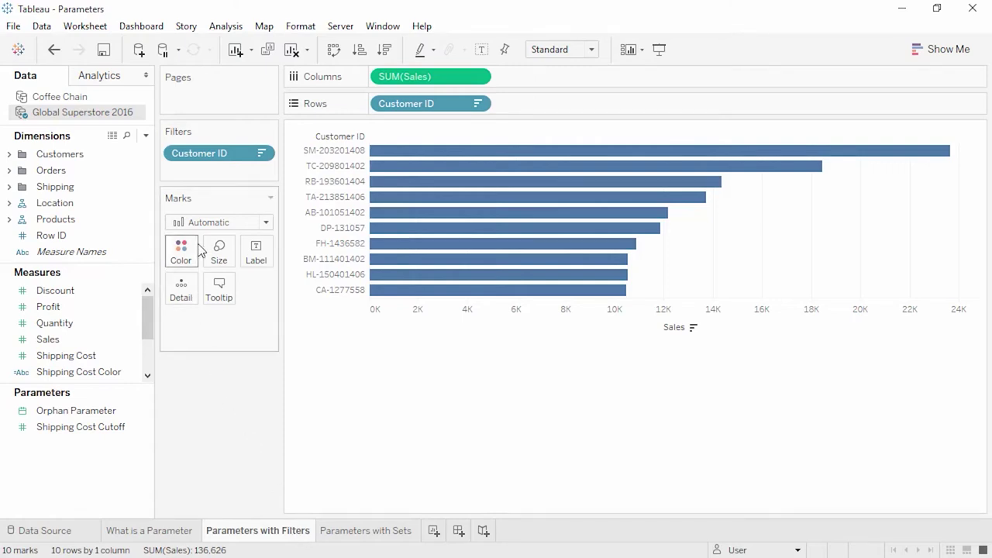
pyautogui.rightClick(198, 155)
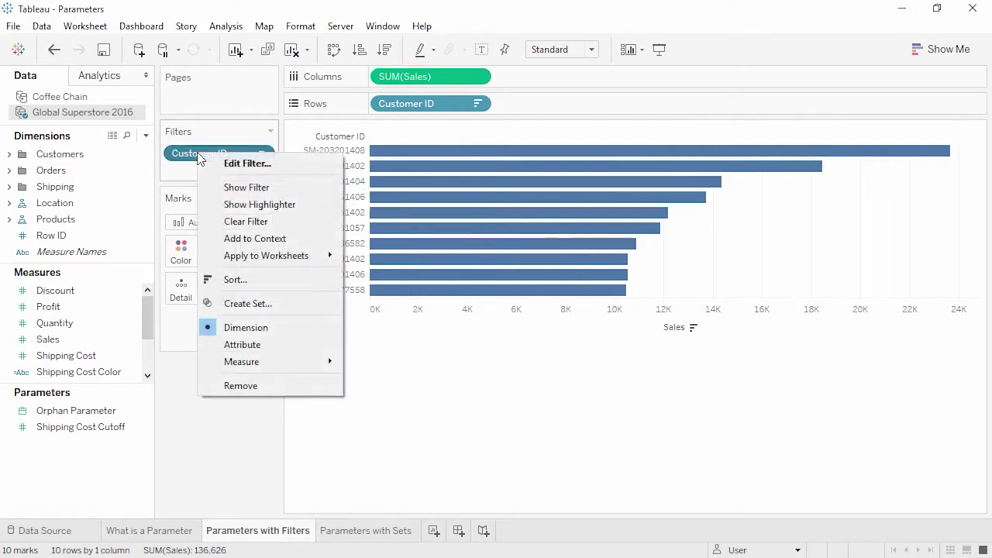
pyautogui.click(242, 166)
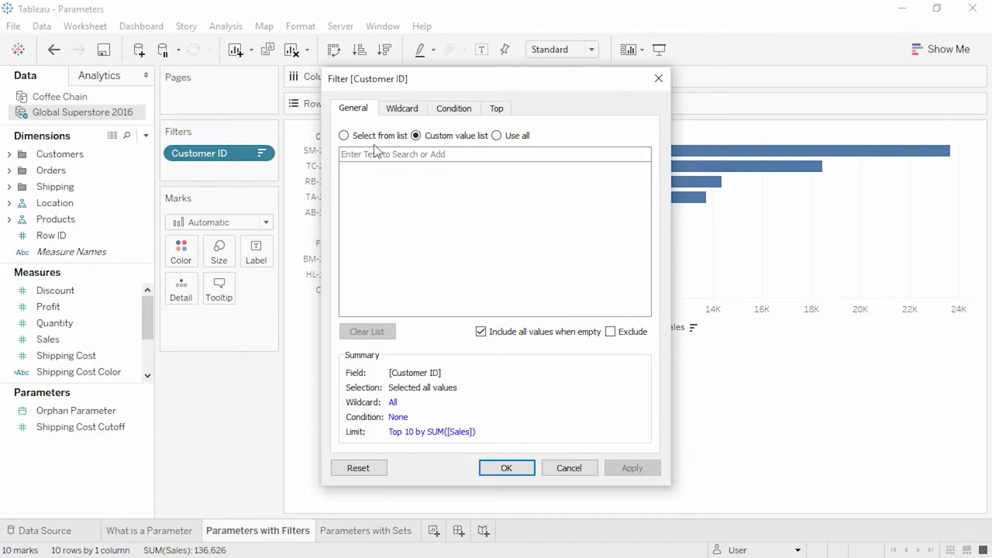
pyautogui.click(491, 111)
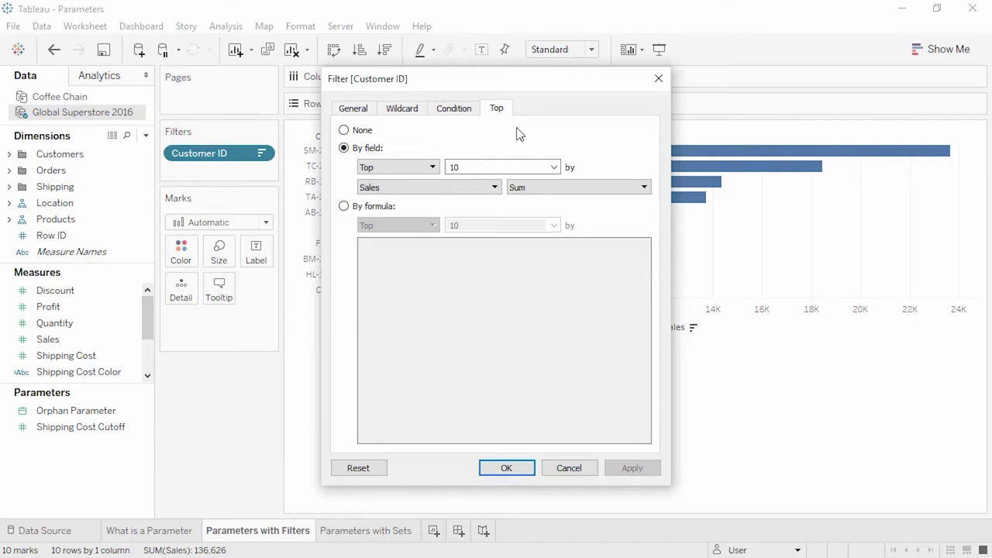
pyautogui.click(554, 168)
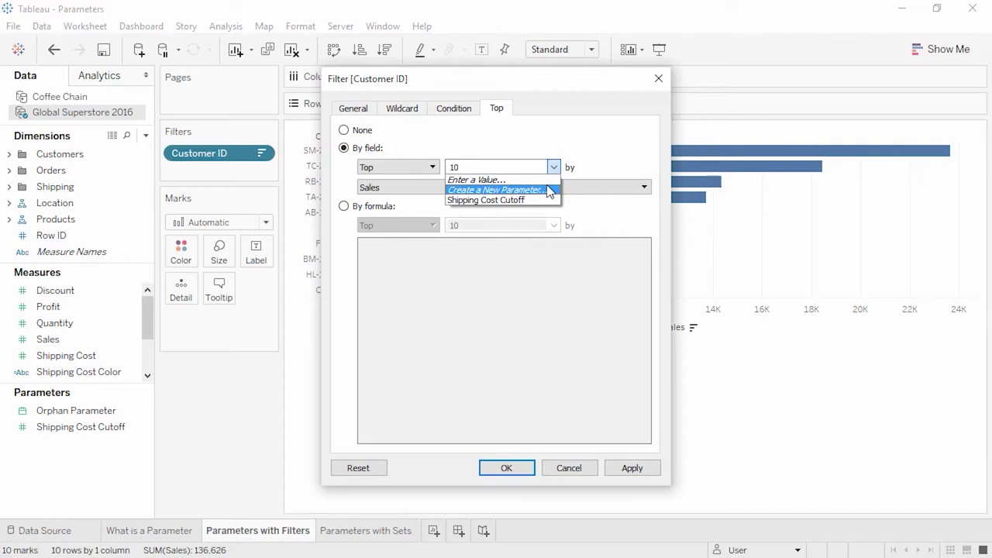
pyautogui.click(548, 191)
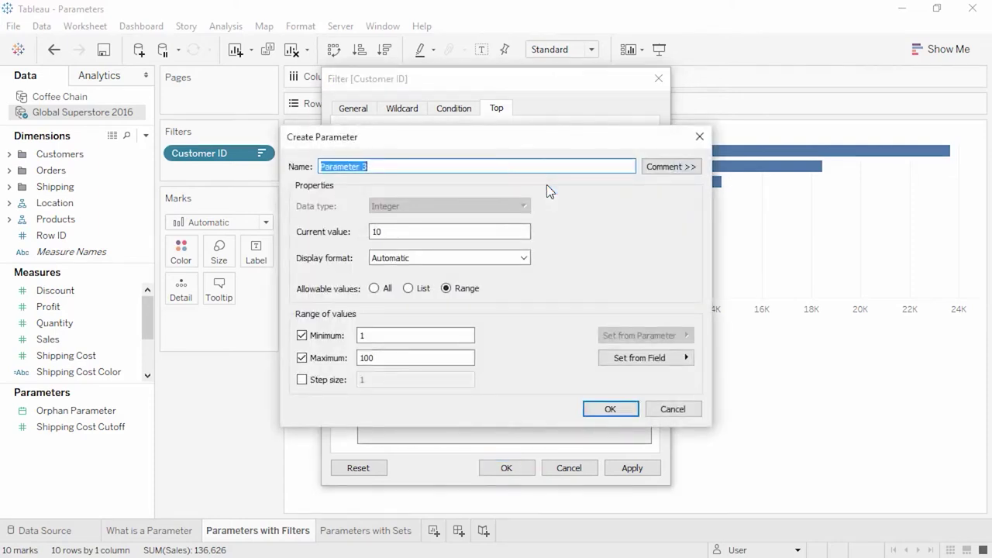
pyautogui.write('Top N')
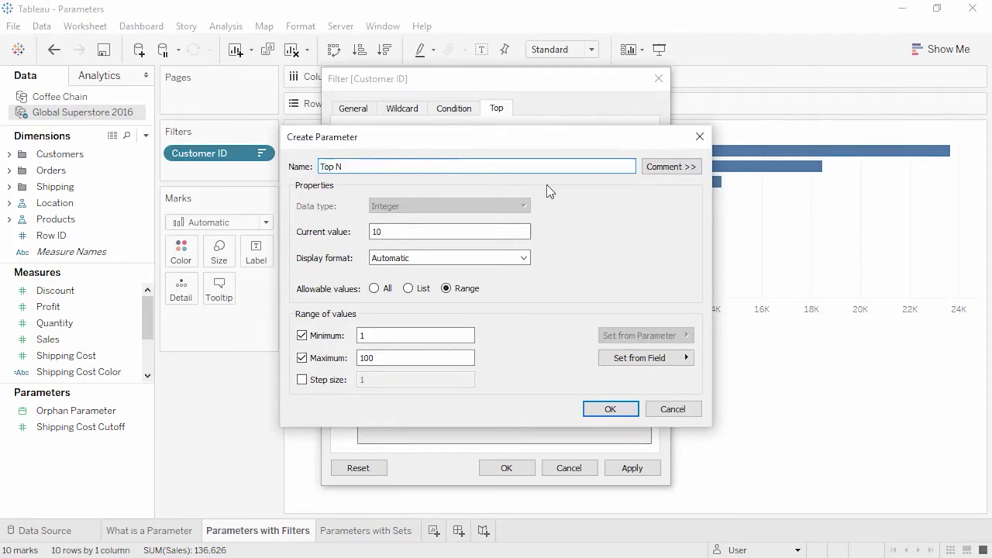
pyautogui.click(456, 359)
pyautogui.press('BackSpace')
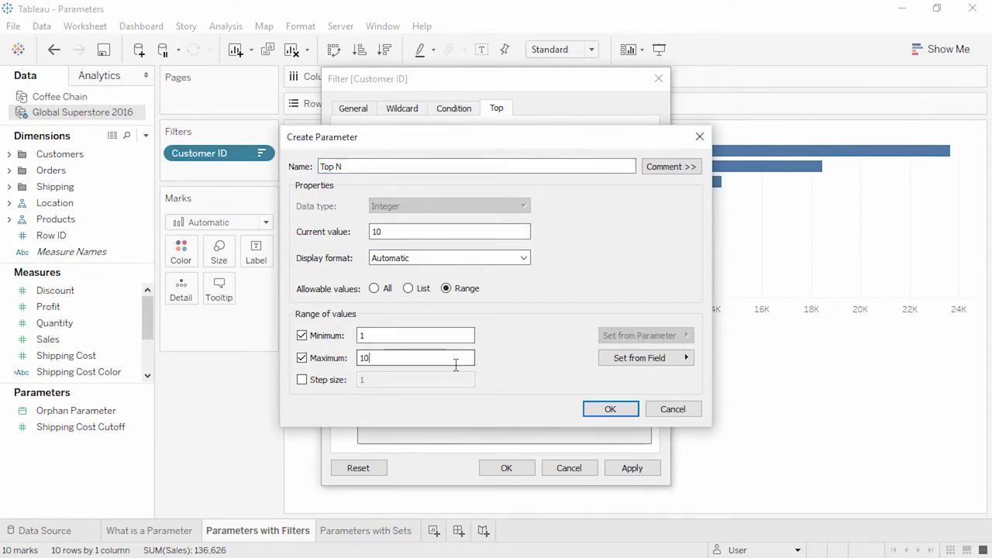
pyautogui.click(601, 409)
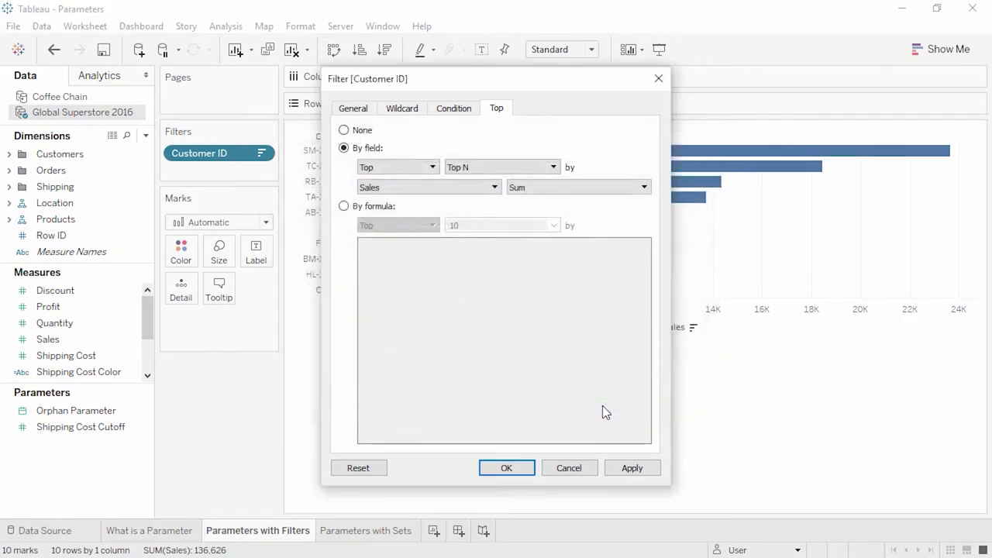
pyautogui.click(508, 468)
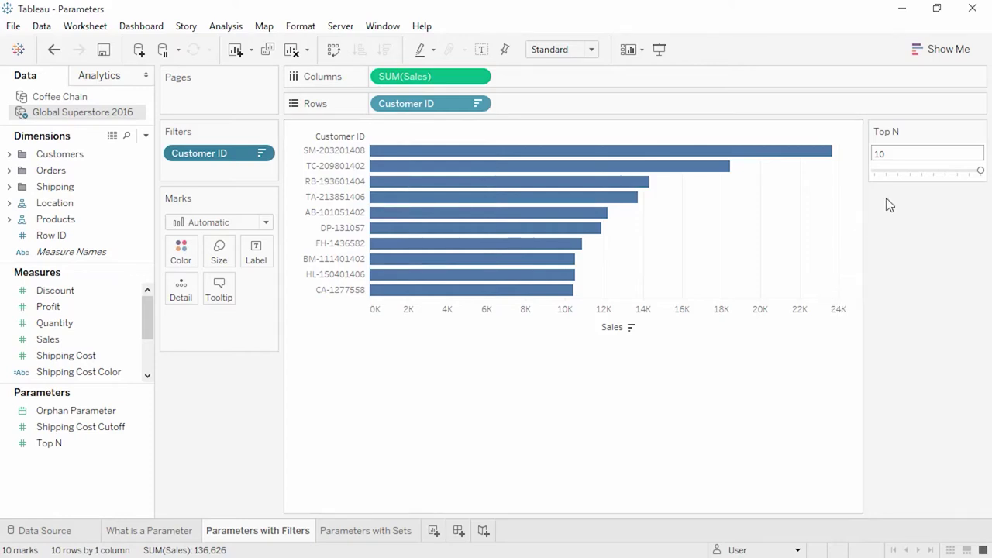
# - Try the Top N parameter at 3 and set it to 7
pyautogui.click(898, 171)
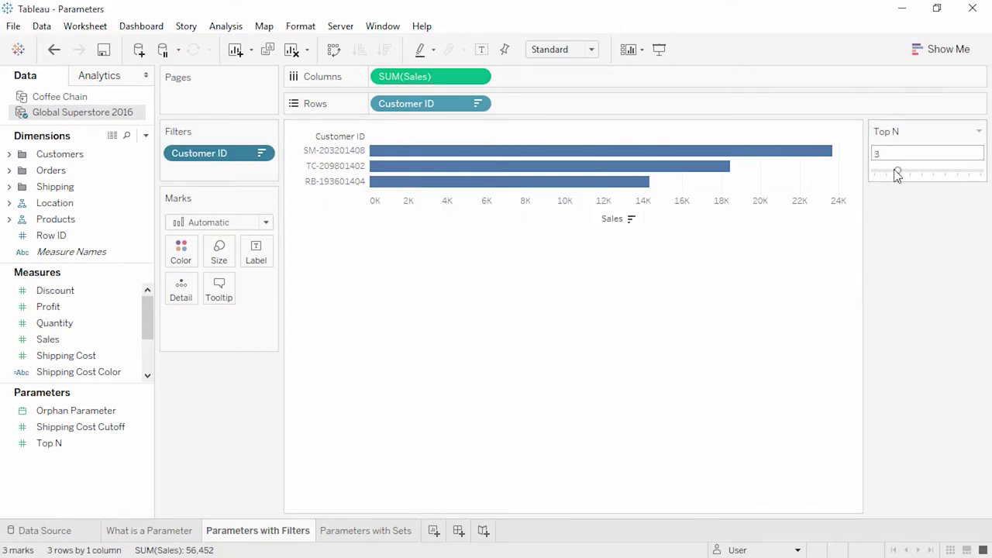
pyautogui.moveTo(897, 171); pyautogui.dragTo(945, 172)
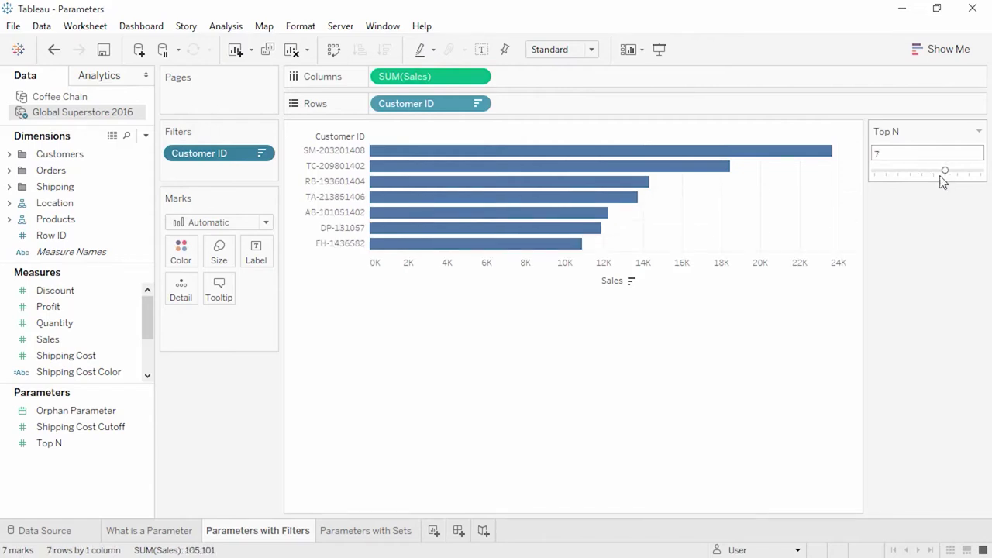
# - On the Parameters with Sets sheet, create a Product set named Top Products using the Top N parameter by Sum of Sales
pyautogui.click(398, 529)
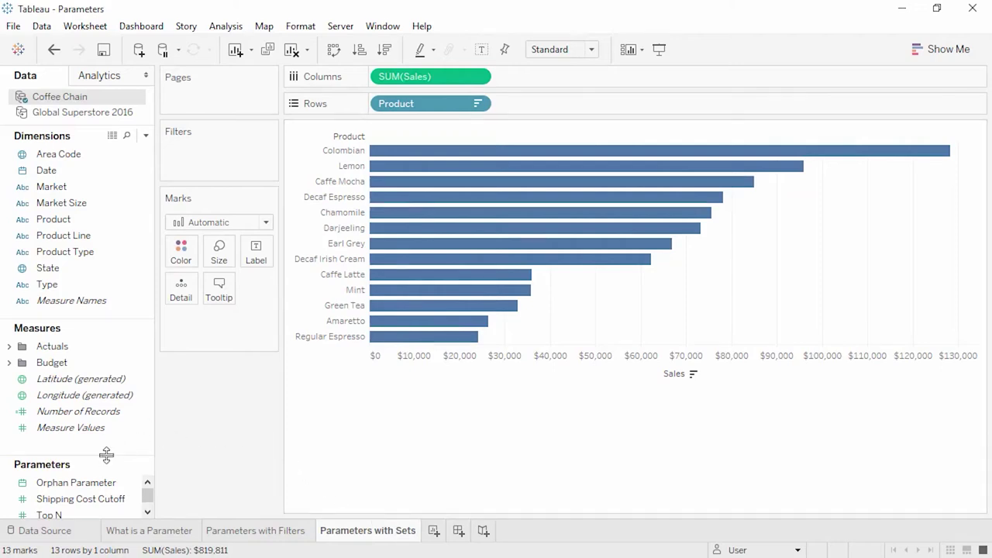
pyautogui.moveTo(103, 448); pyautogui.dragTo(99, 375)
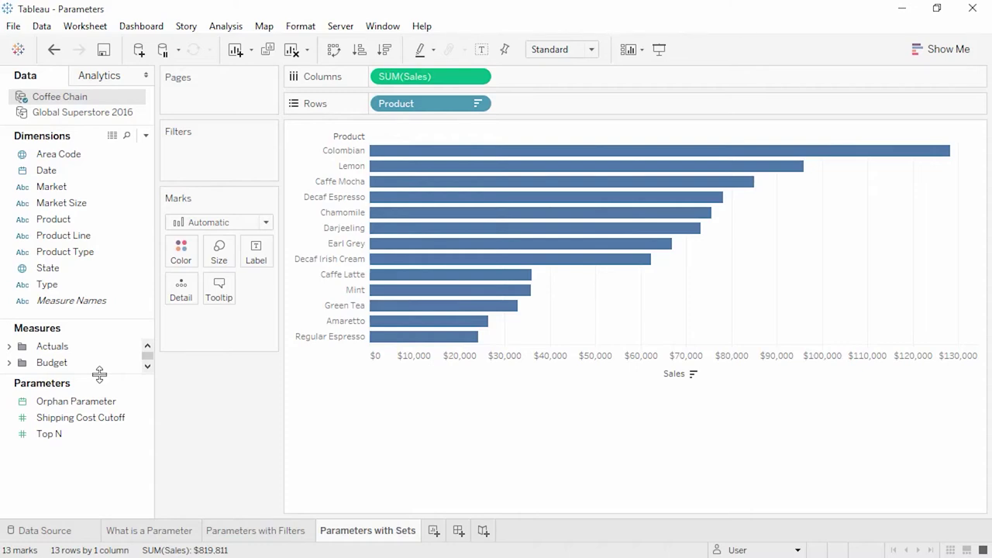
pyautogui.rightClick(69, 222)
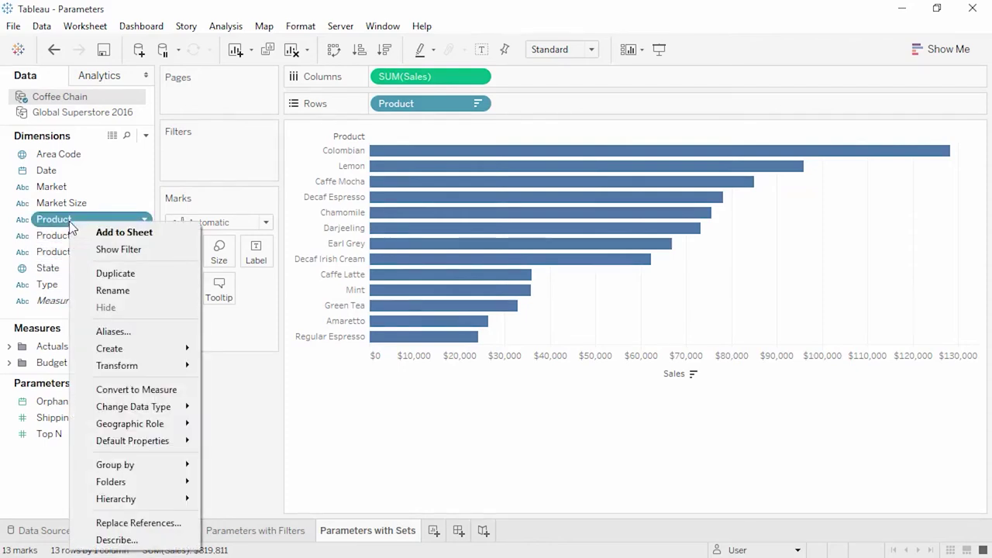
pyautogui.moveTo(151, 350)
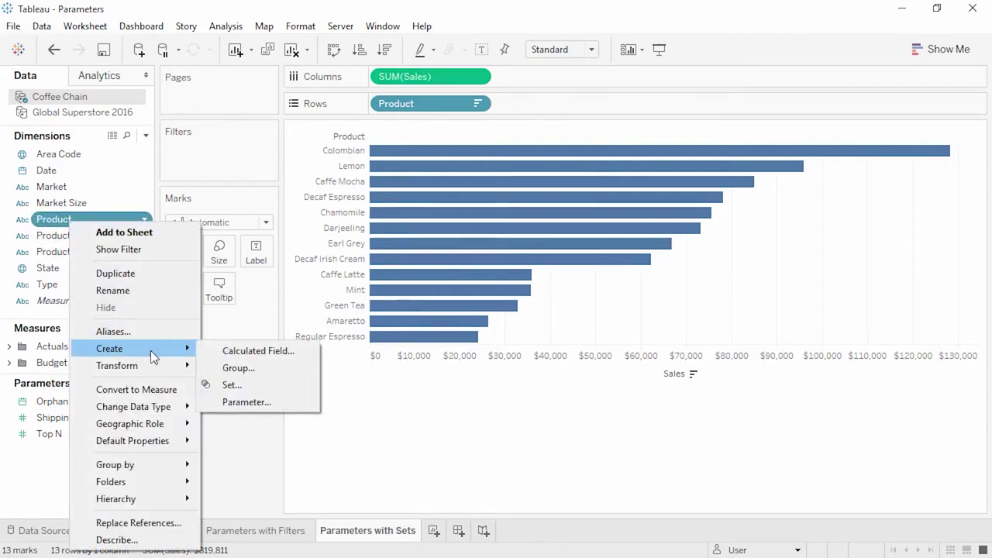
pyautogui.click(229, 387)
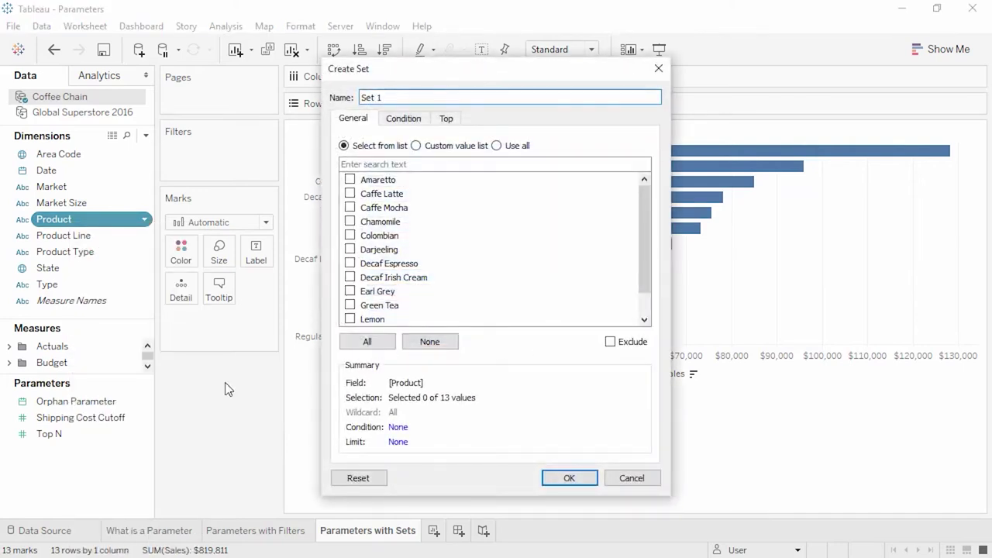
pyautogui.doubleClick(379, 97)
pyautogui.write('Top Products')
pyautogui.click(445, 120)
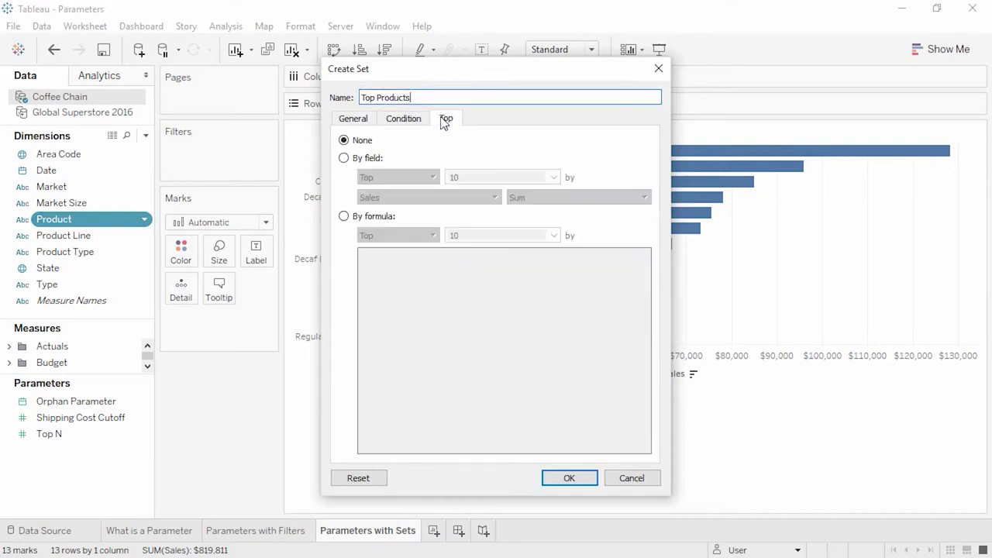
pyautogui.click(370, 160)
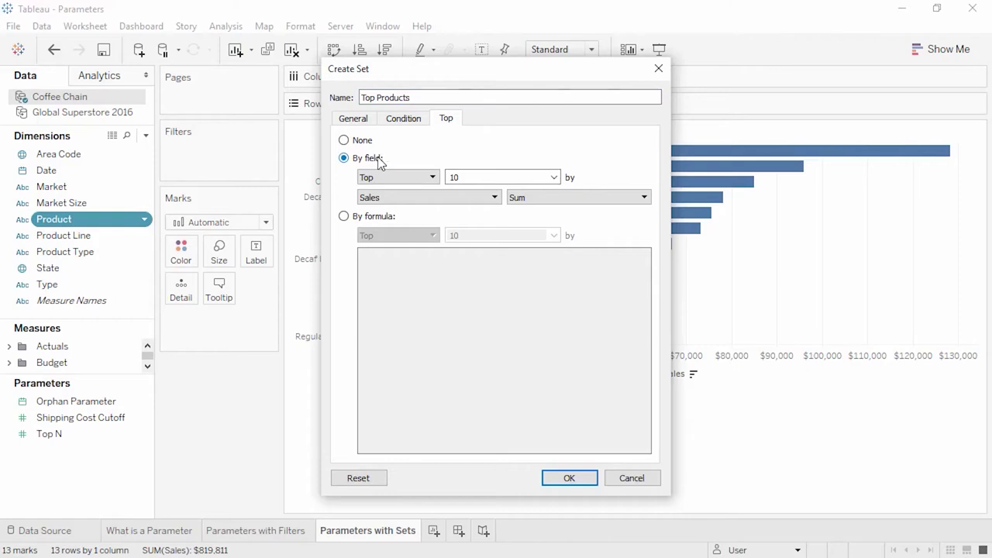
pyautogui.click(554, 177)
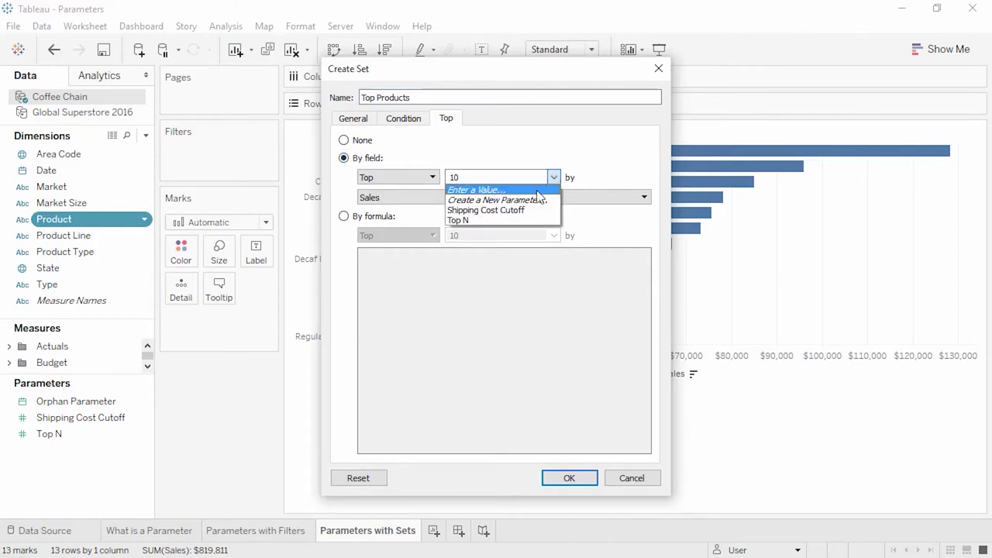
pyautogui.click(527, 220)
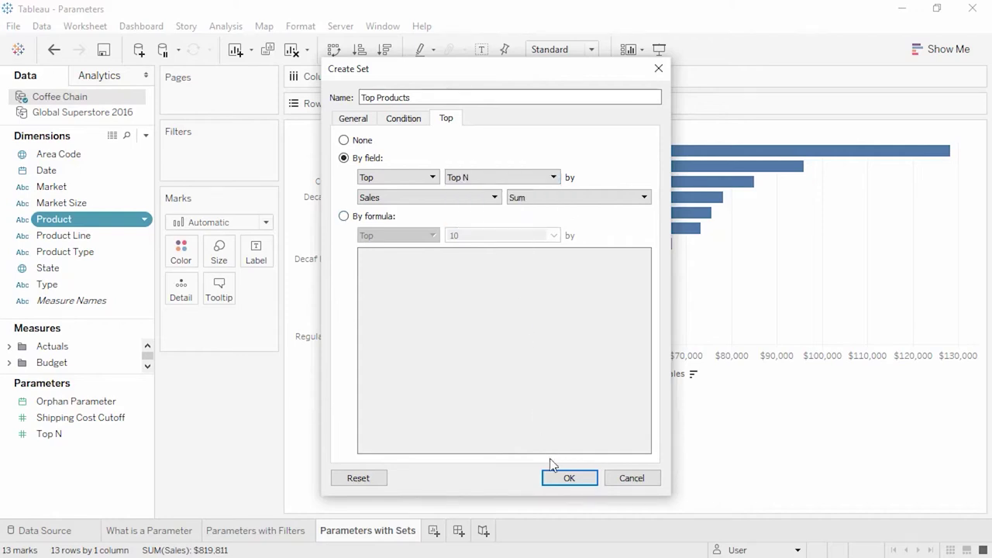
pyautogui.click(564, 479)
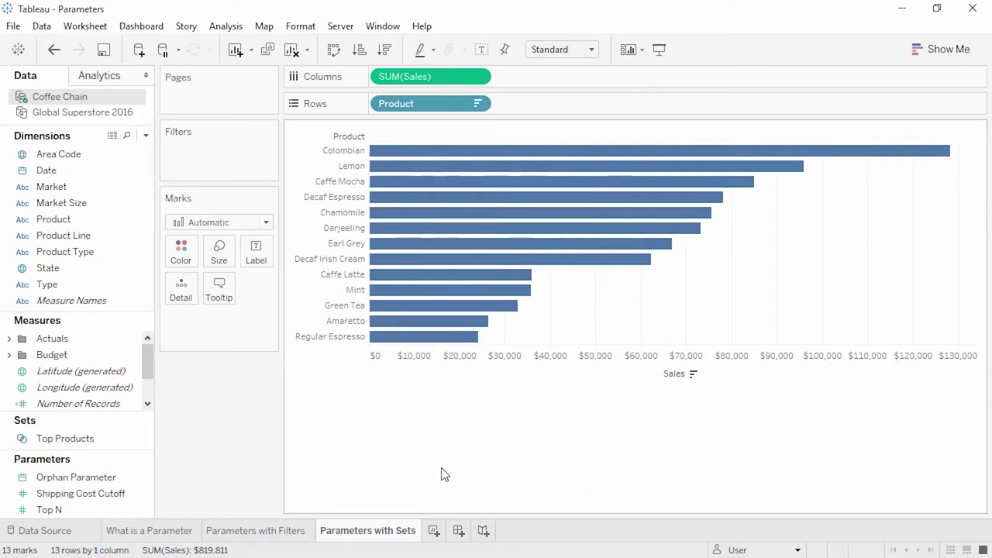
# - Color the product bars by membership in the Top Products set, show the Top N parameter control and set it to 5
pyautogui.click(84, 438)
pyautogui.moveTo(83, 439); pyautogui.dragTo(181, 252)
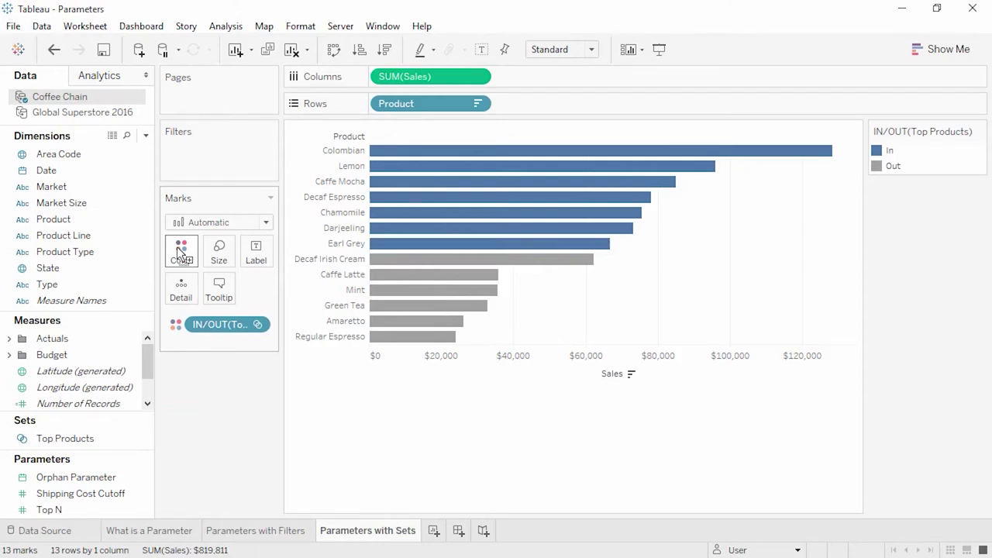
pyautogui.rightClick(65, 513)
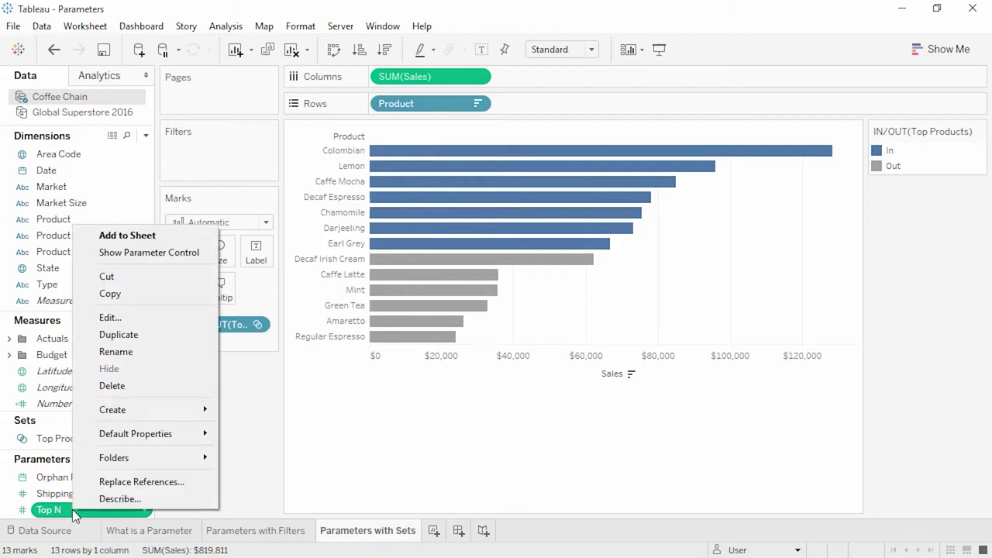
pyautogui.click(134, 252)
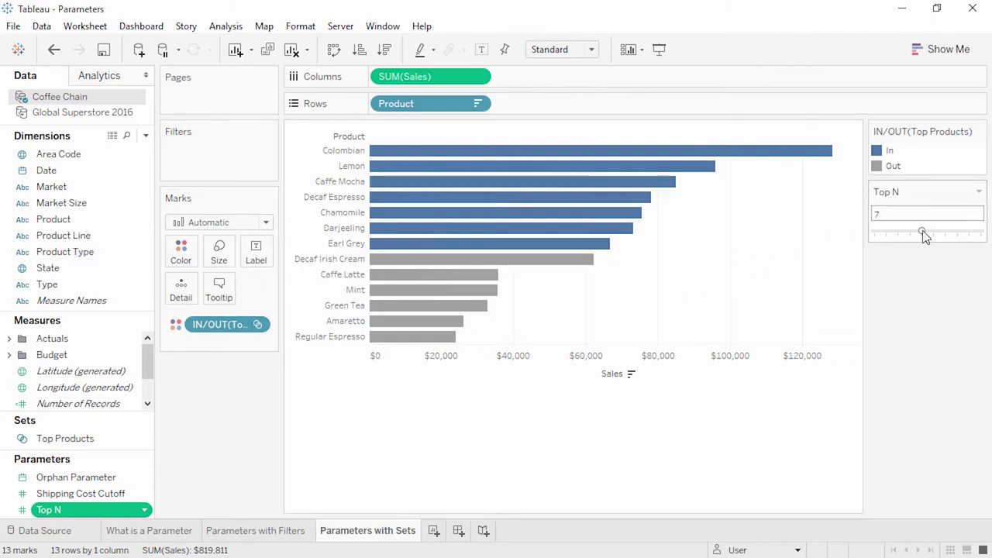
pyautogui.click(923, 232)
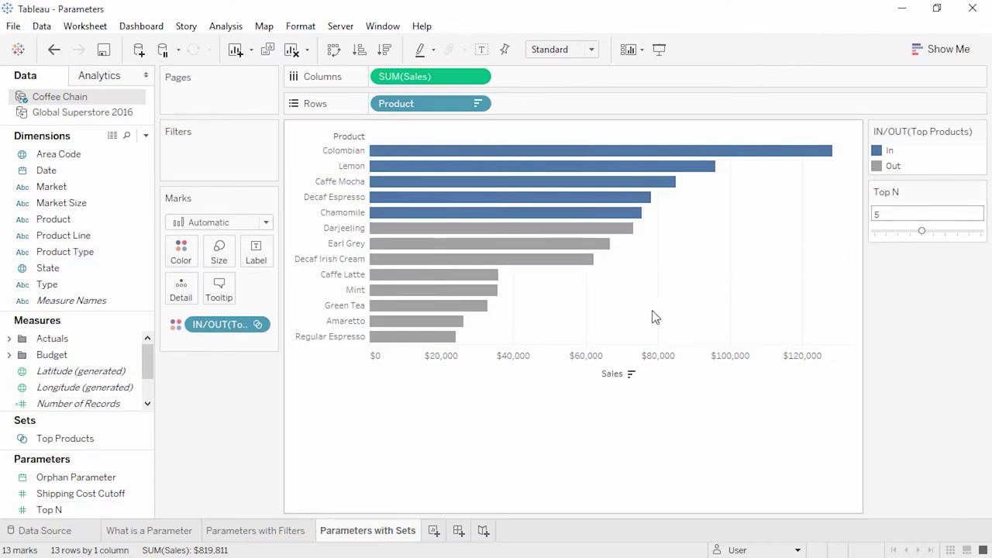
# - On the What is a Parameter sheet, edit the Shipping Cost Color calculation so its THEN clause starts on a new line
pyautogui.click(186, 532)
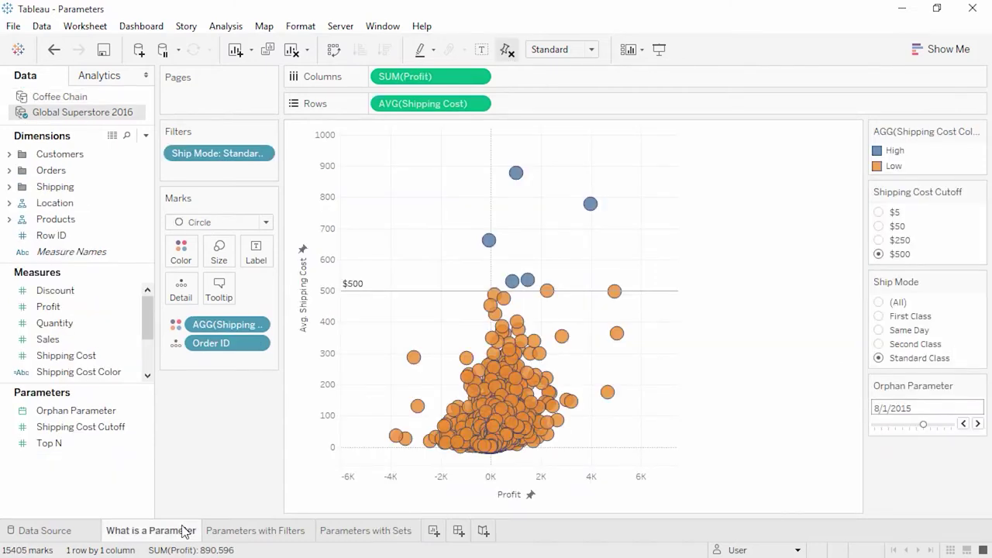
pyautogui.rightClick(93, 380)
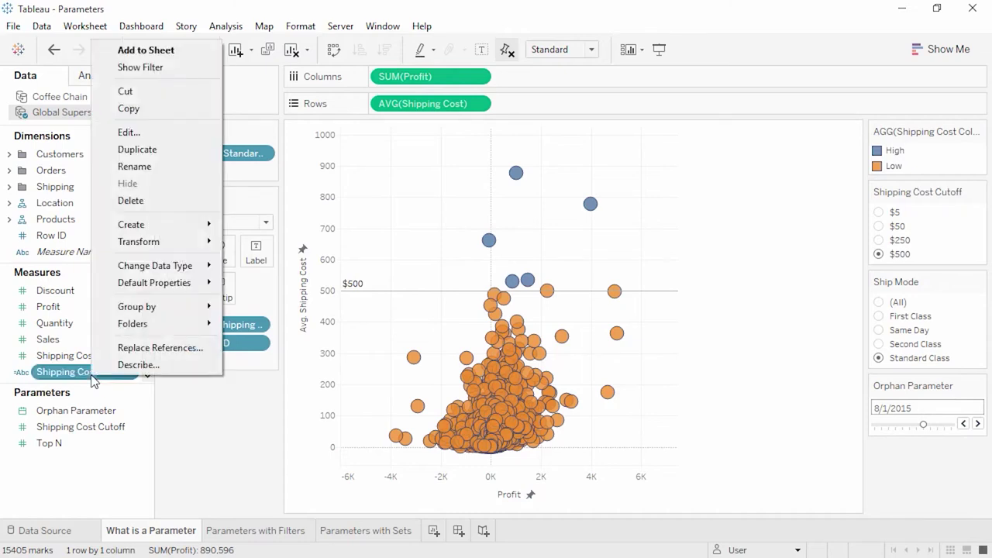
pyautogui.click(160, 137)
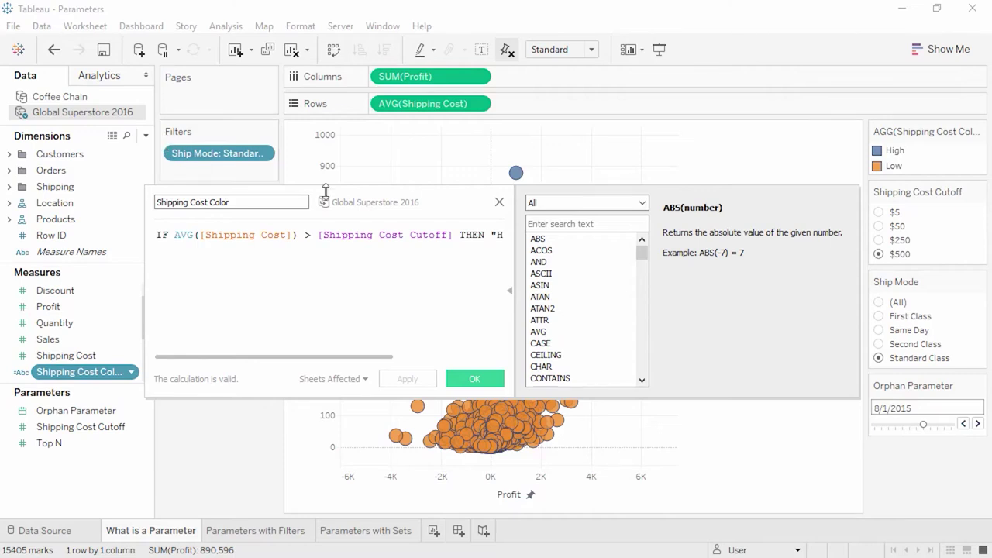
pyautogui.click(460, 235)
pyautogui.press('Return')
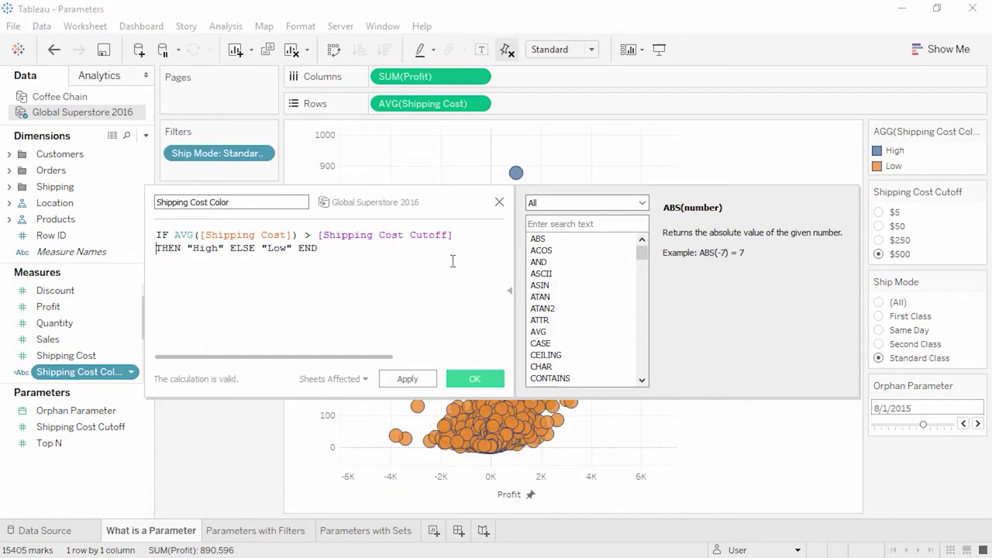
pyautogui.click(457, 380)
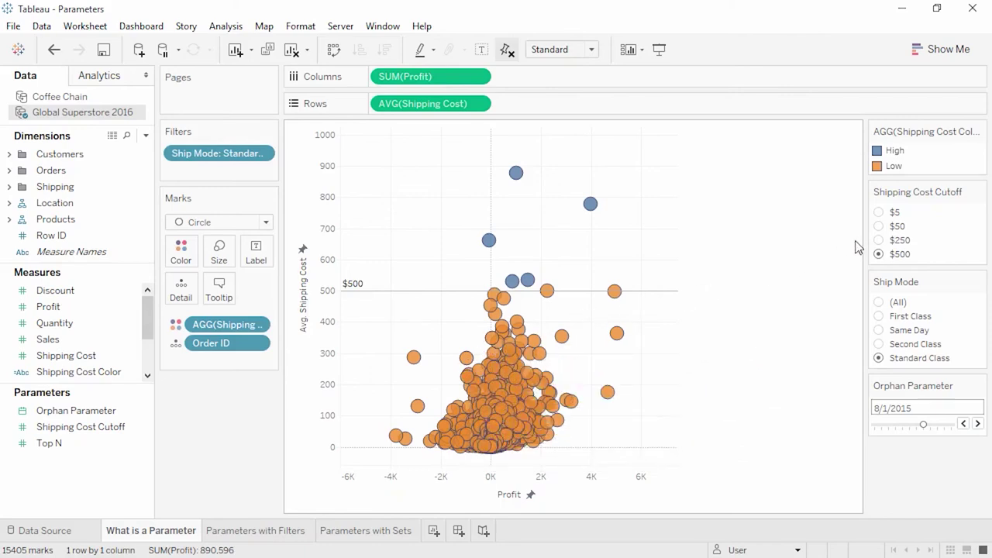
# - Try the Shipping Cost Cutoff parameter at $50 and set it to $250
pyautogui.click(880, 227)
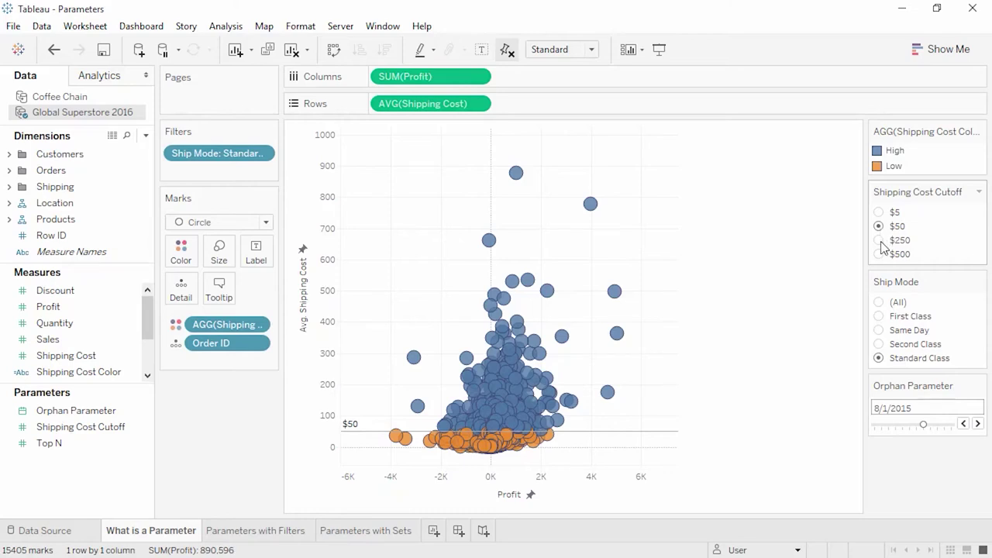
pyautogui.click(880, 241)
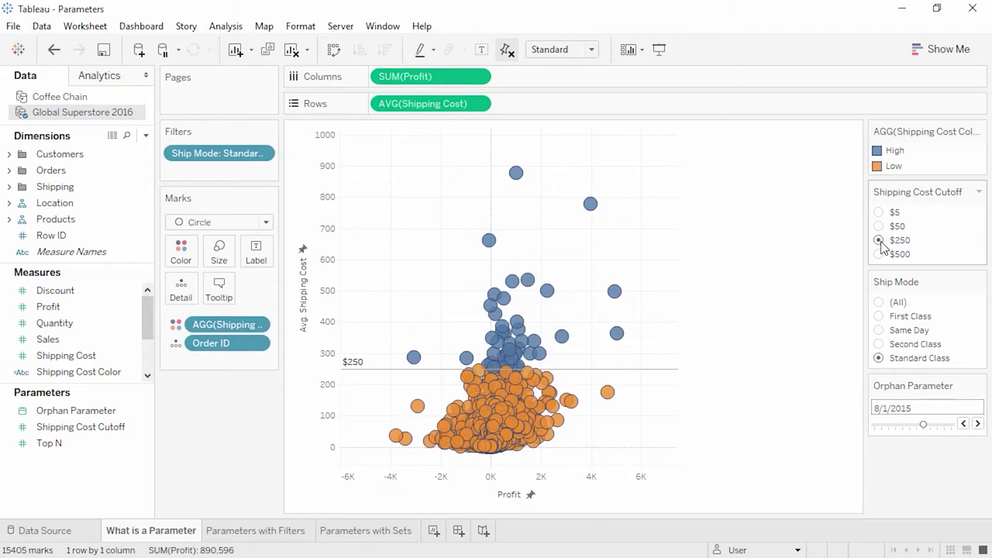
# - Add an entire-table reference line on the Avg. Shipping Cost axis, driven by the Shipping Cost Cutoff parameter and labeled with its value
pyautogui.click(101, 75)
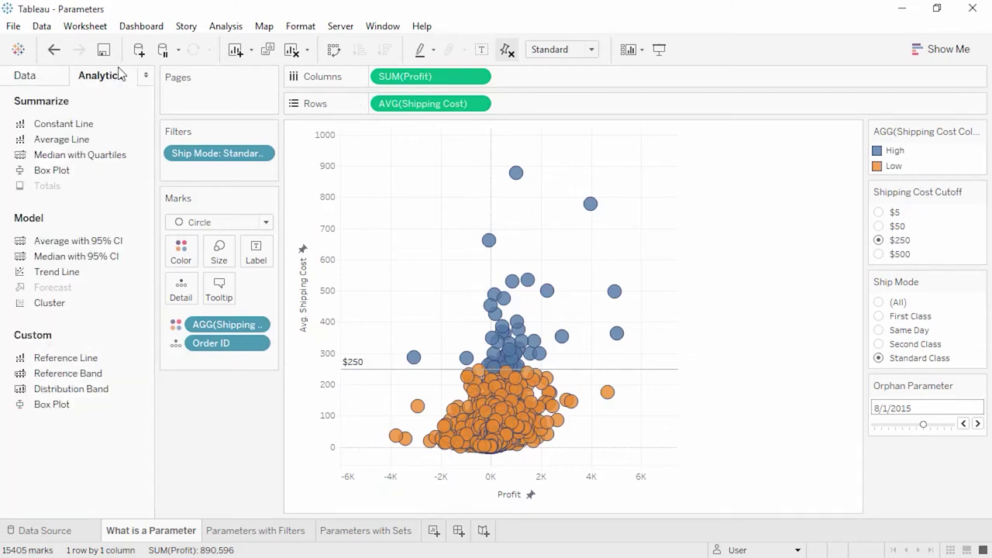
pyautogui.moveTo(104, 357); pyautogui.dragTo(432, 230)
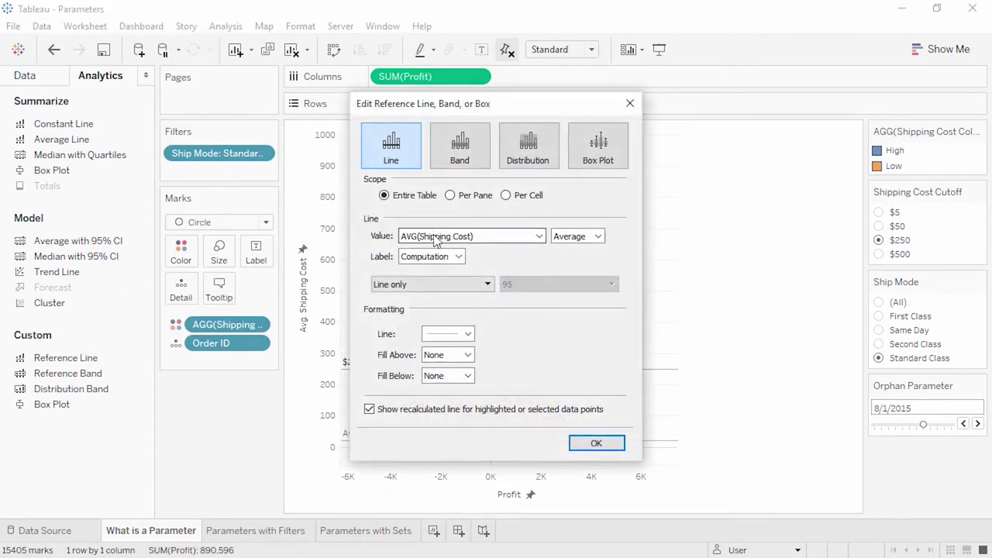
pyautogui.click(435, 236)
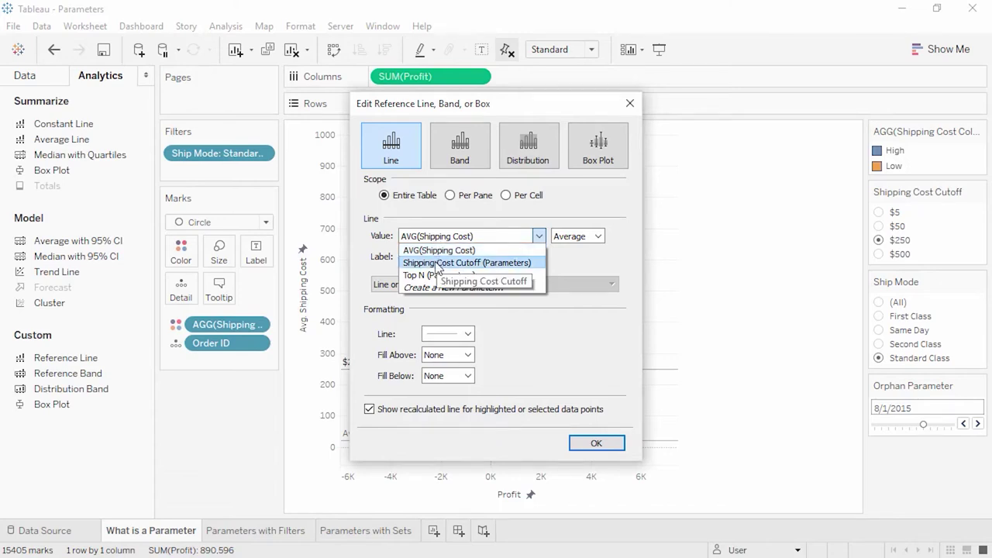
pyautogui.click(437, 262)
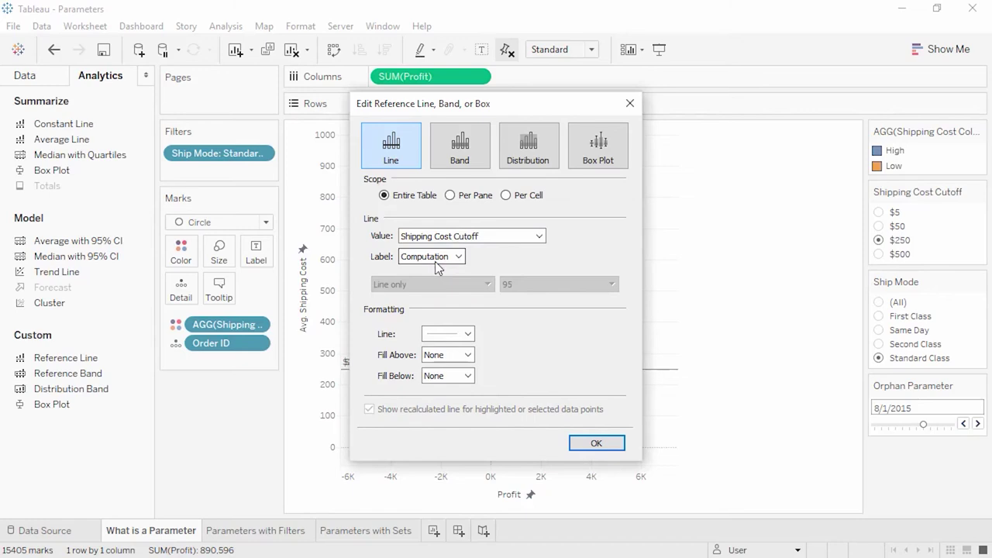
pyautogui.click(435, 261)
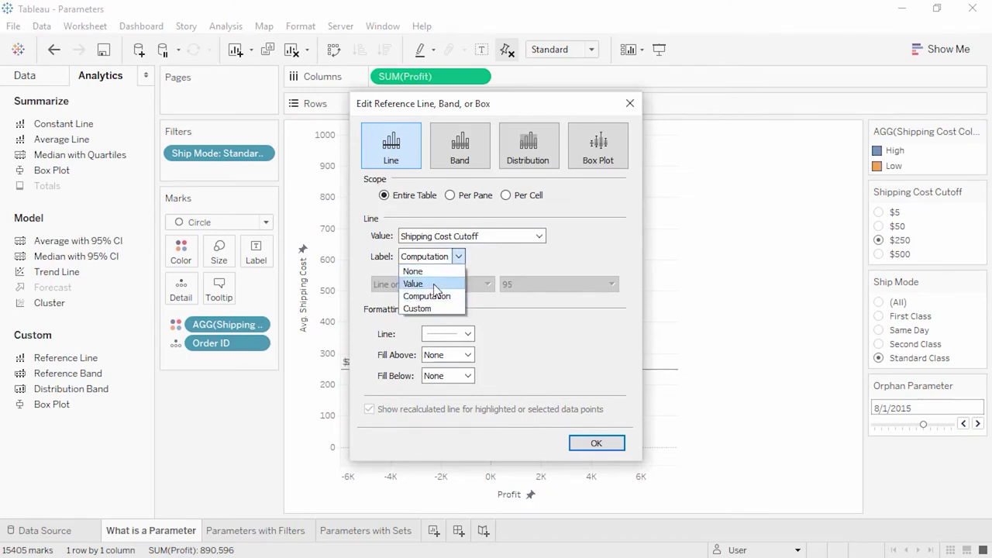
pyautogui.click(434, 283)
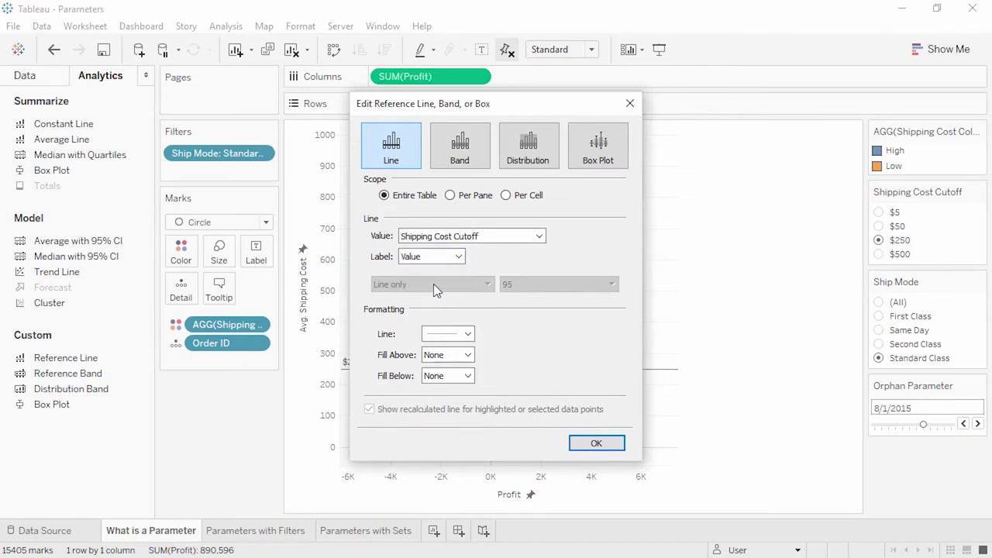
pyautogui.click(593, 444)
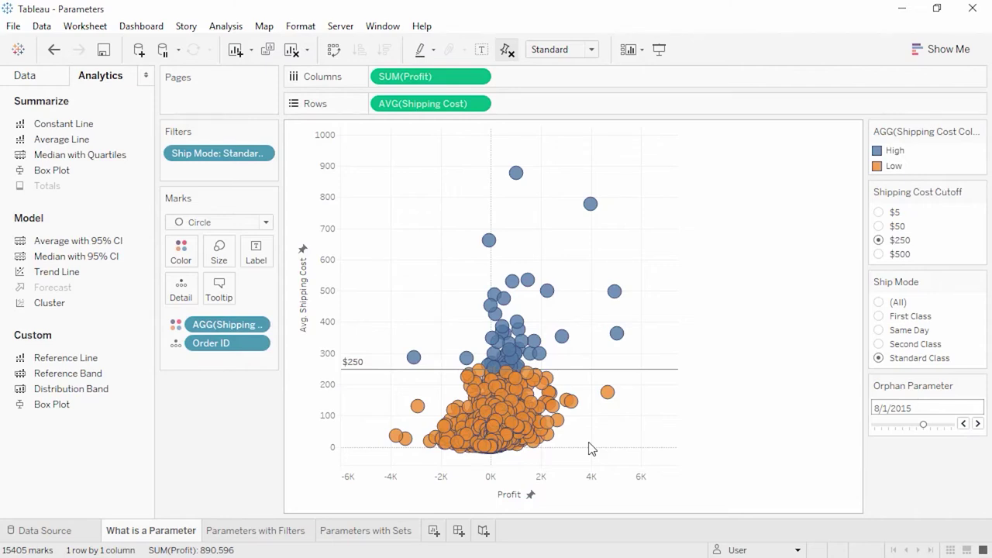
# - Start creating a new parameter for the Global Superstore 2016 data and choose Date as its data type
pyautogui.click(31, 76)
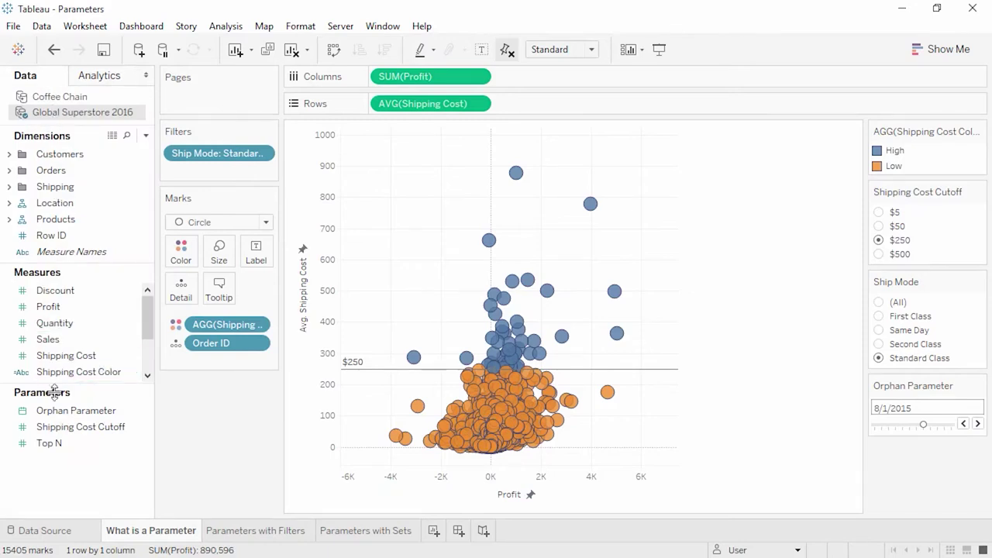
pyautogui.rightClick(67, 475)
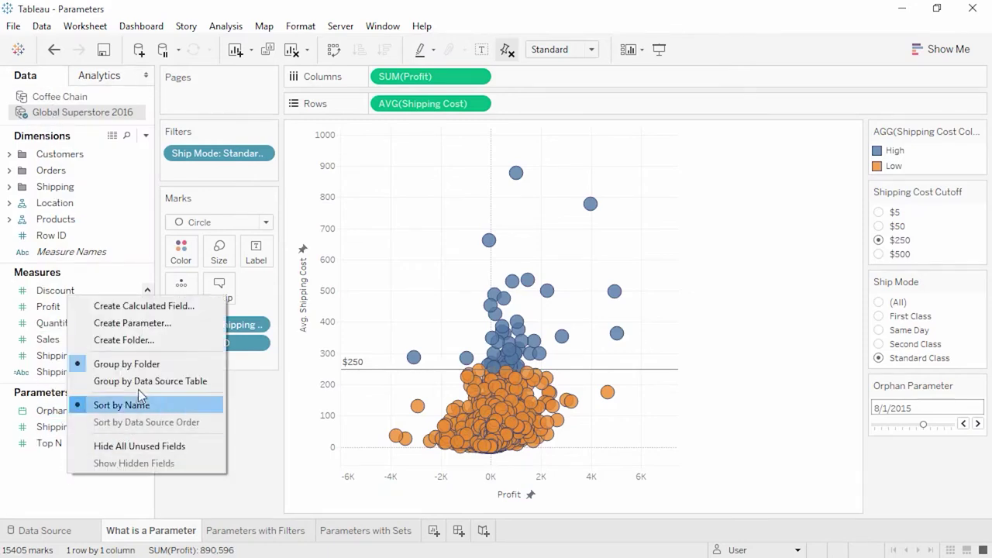
pyautogui.click(149, 324)
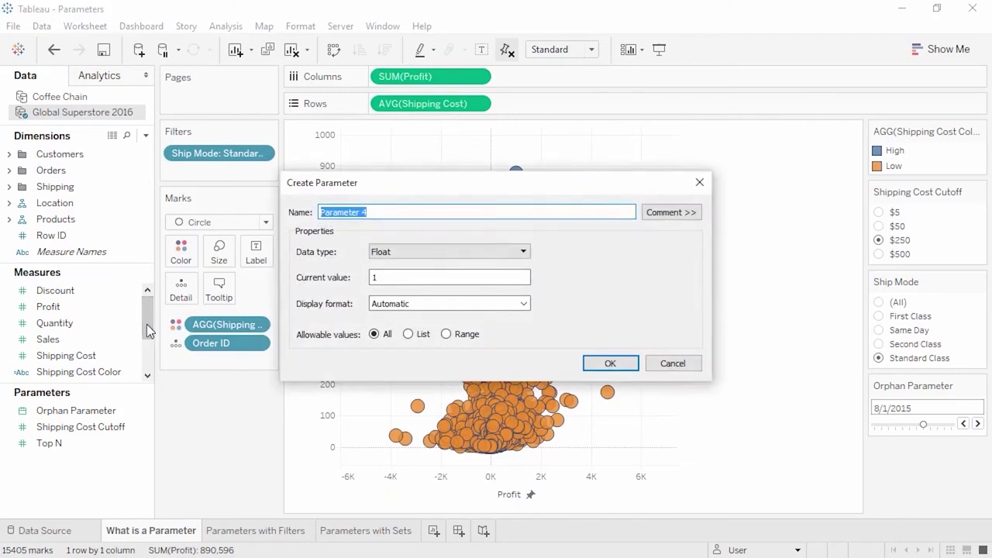
pyautogui.click(411, 253)
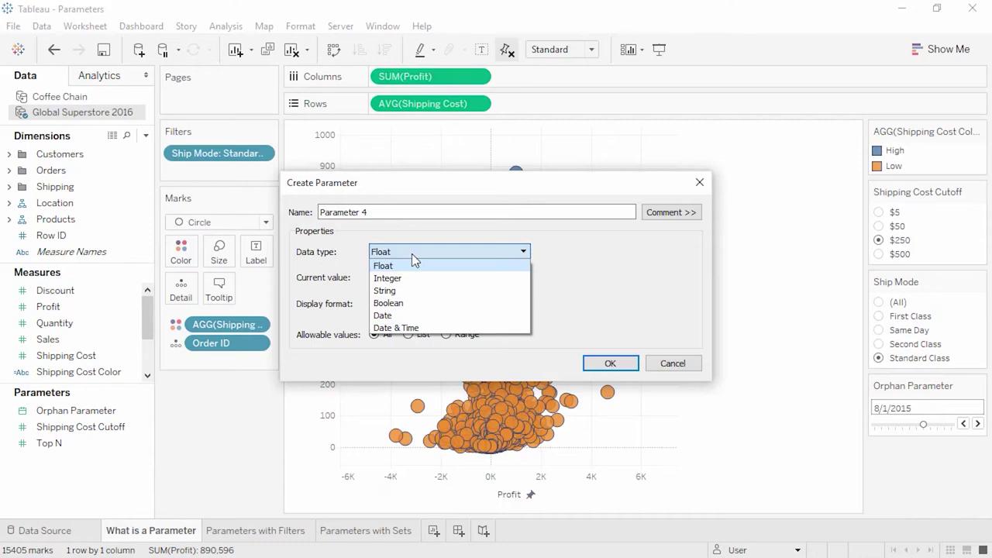
pyautogui.click(410, 314)
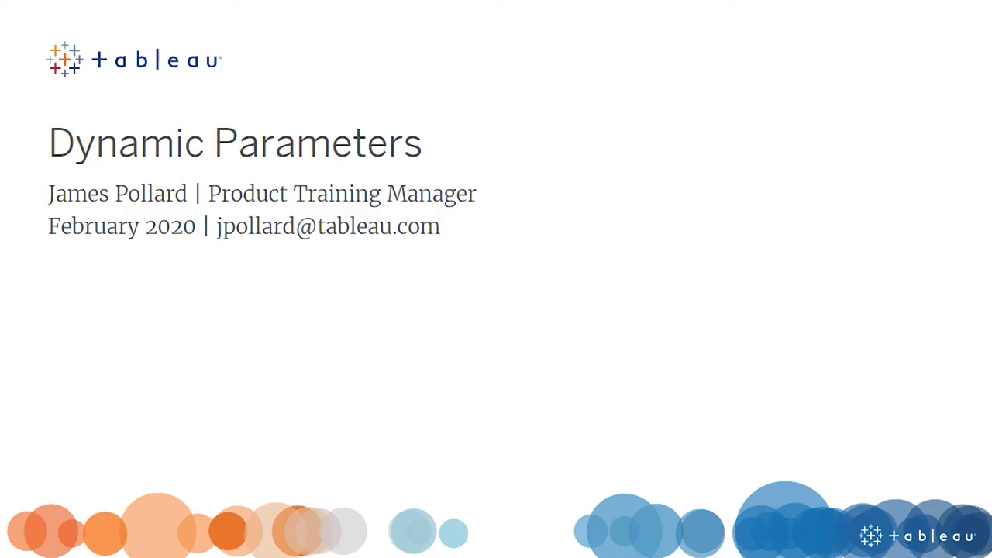
pyautogui.press('Right')
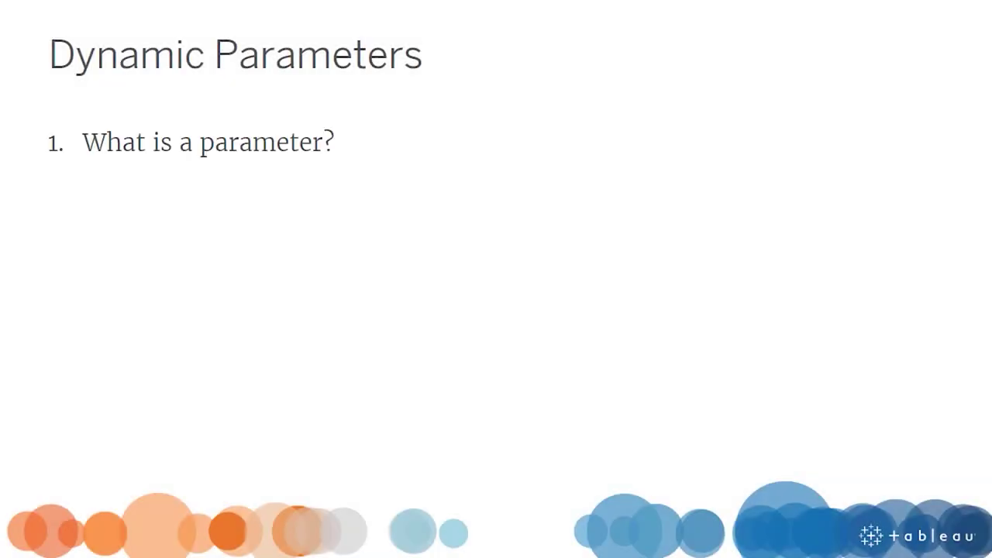
pyautogui.press('Right')
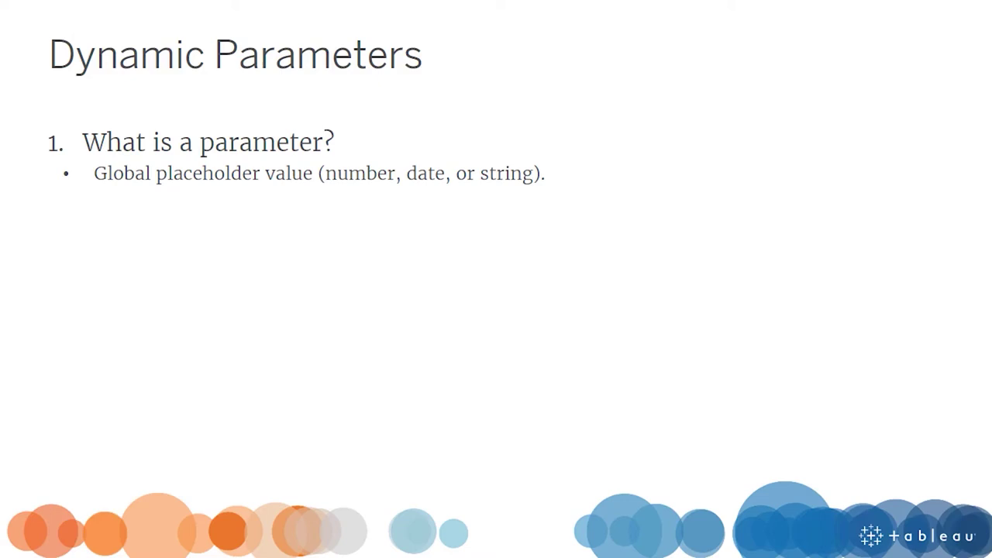
pyautogui.press('Right')
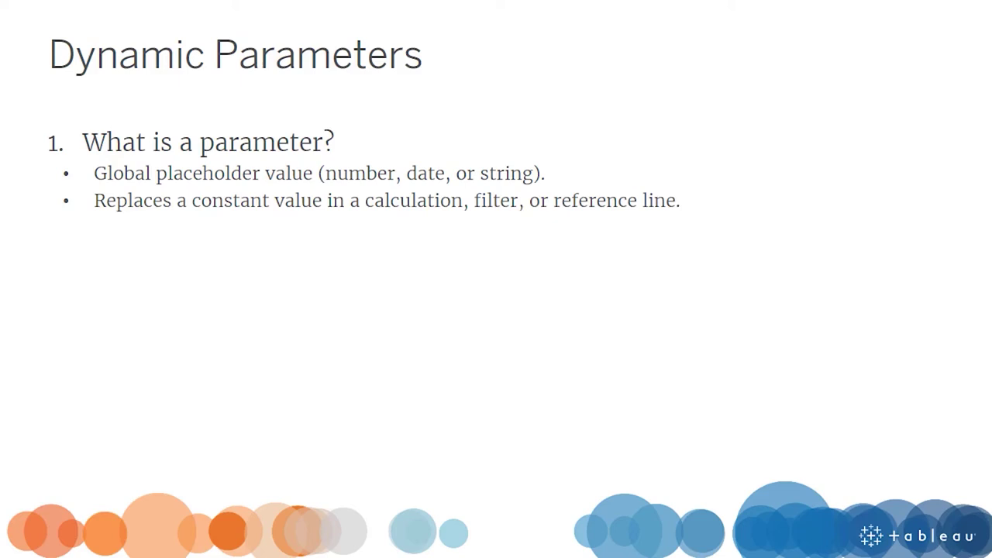
pyautogui.press('Right')
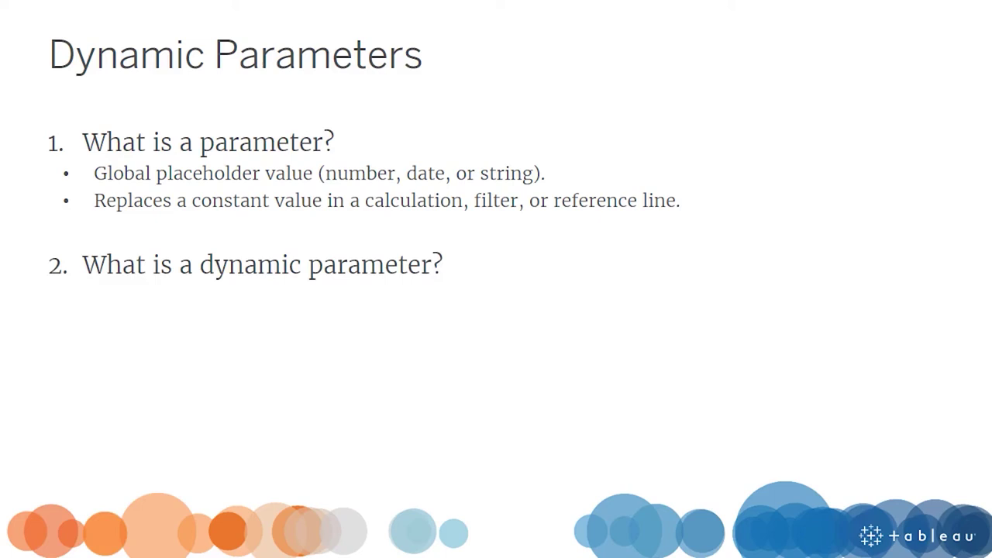
pyautogui.press('Right')
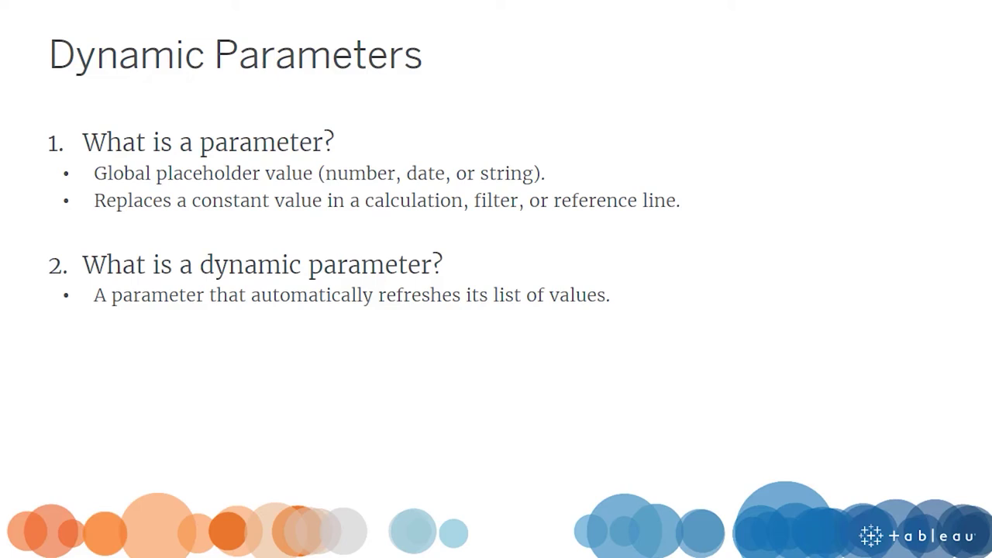
pyautogui.press('Right')
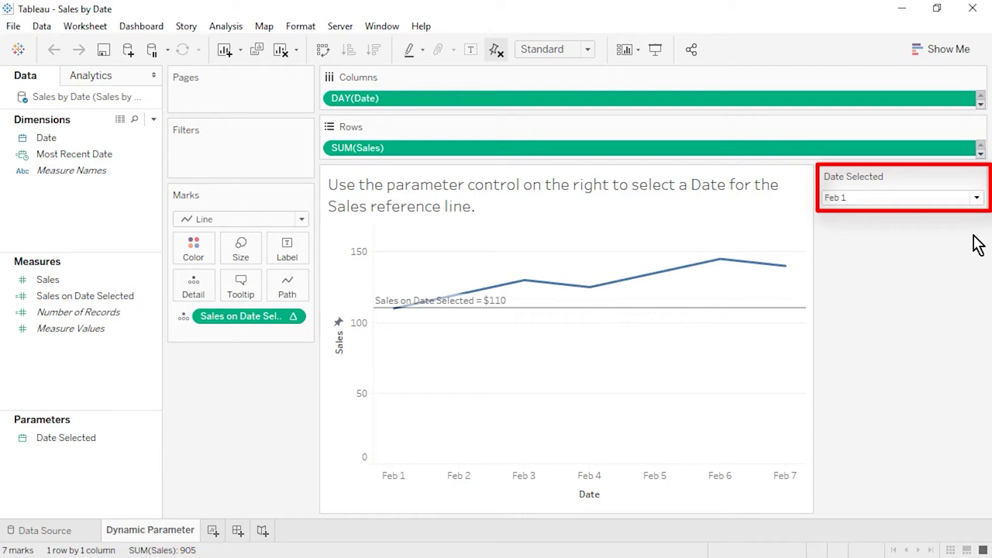
# - Try an earlier date in the Date Selected parameter, set it to Feb 6, and review its list of available dates
pyautogui.click(976, 198)
pyautogui.click(975, 244)
pyautogui.click(977, 203)
pyautogui.click(969, 282)
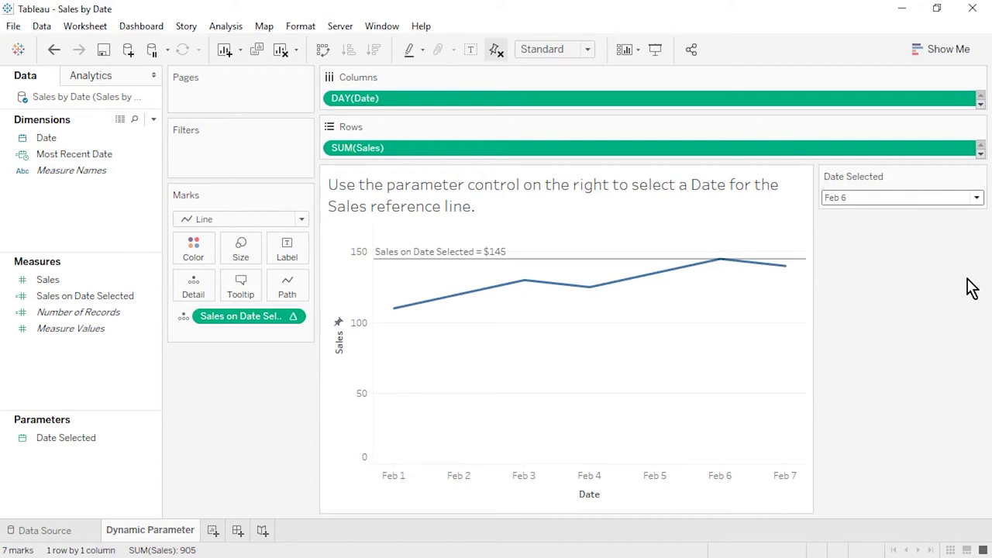
pyautogui.click(977, 199)
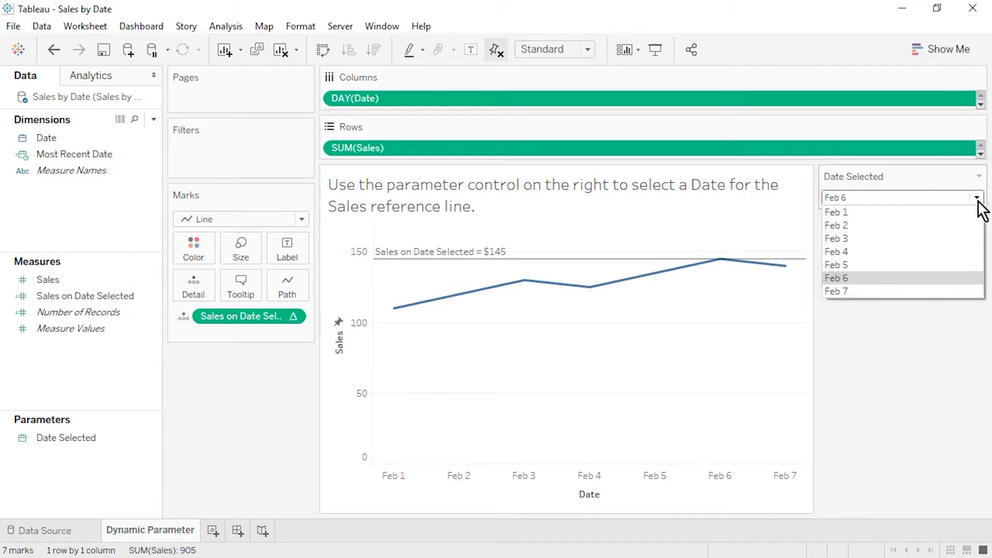
pyautogui.click(977, 201)
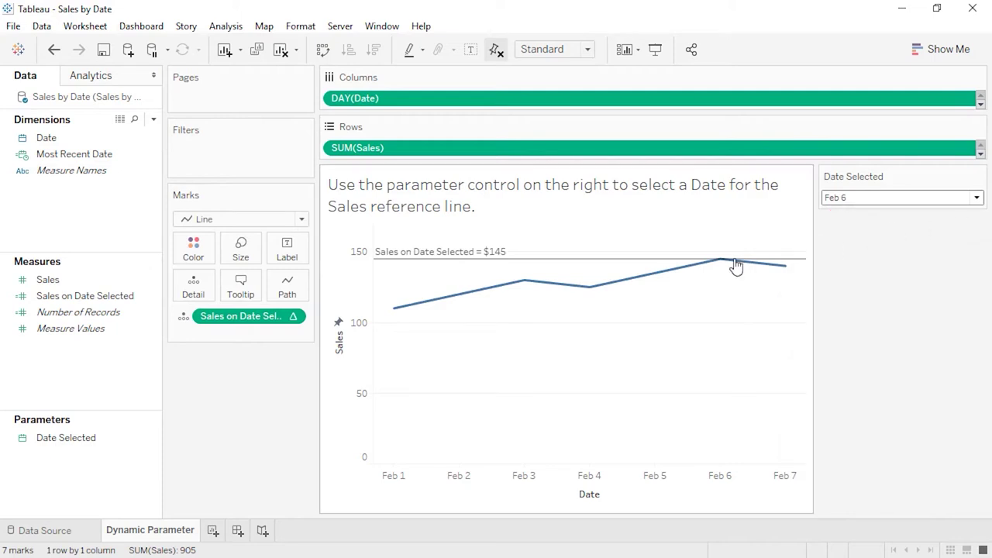
# - Edit the Date Selected parameter so its list of values refreshes from the Date field when the workbook opens
pyautogui.rightClick(154, 442)
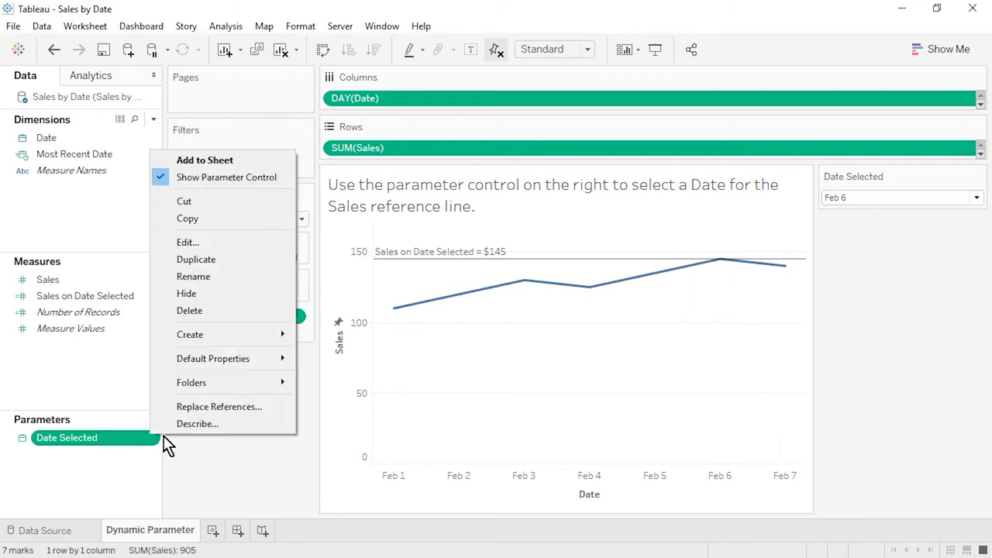
pyautogui.click(216, 243)
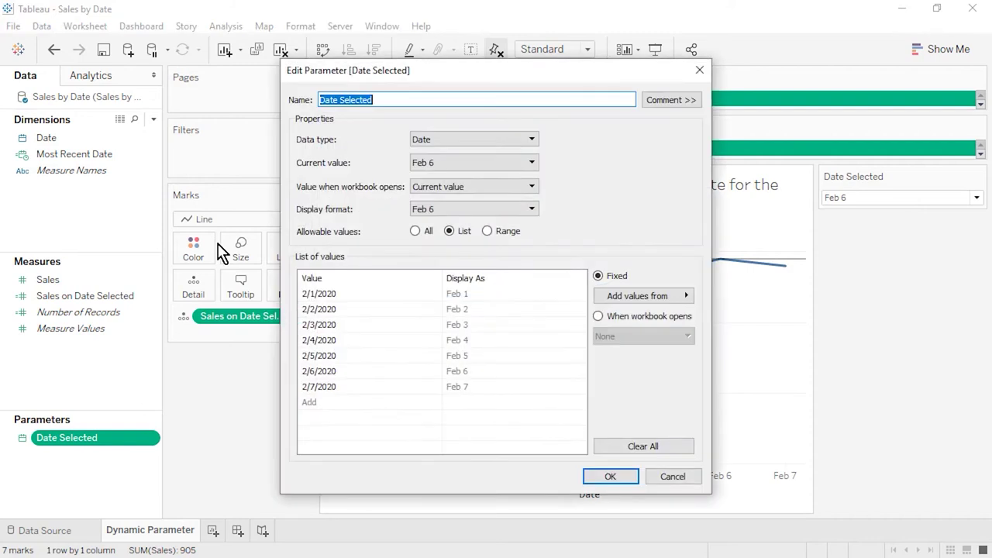
pyautogui.click(685, 300)
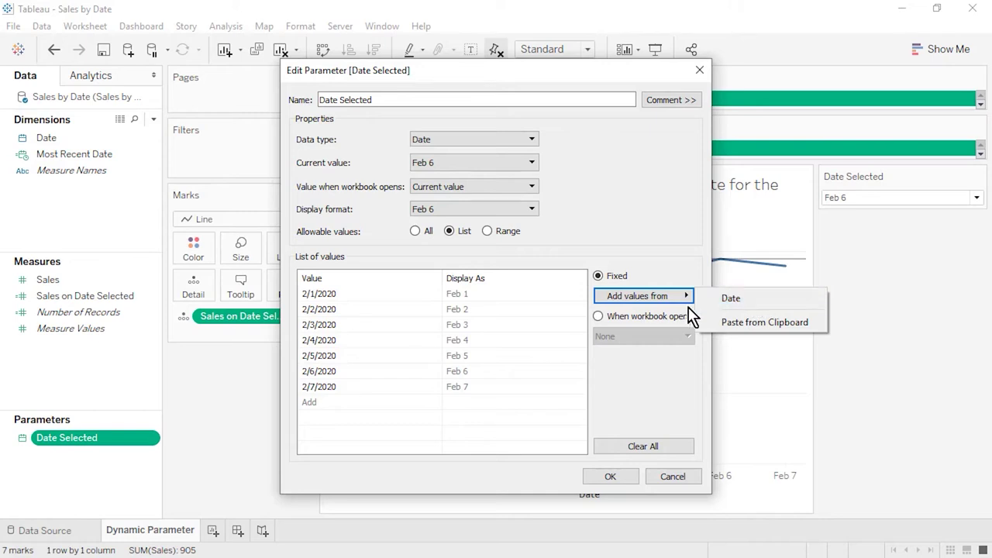
pyautogui.click(599, 316)
pyautogui.click(598, 317)
pyautogui.click(686, 336)
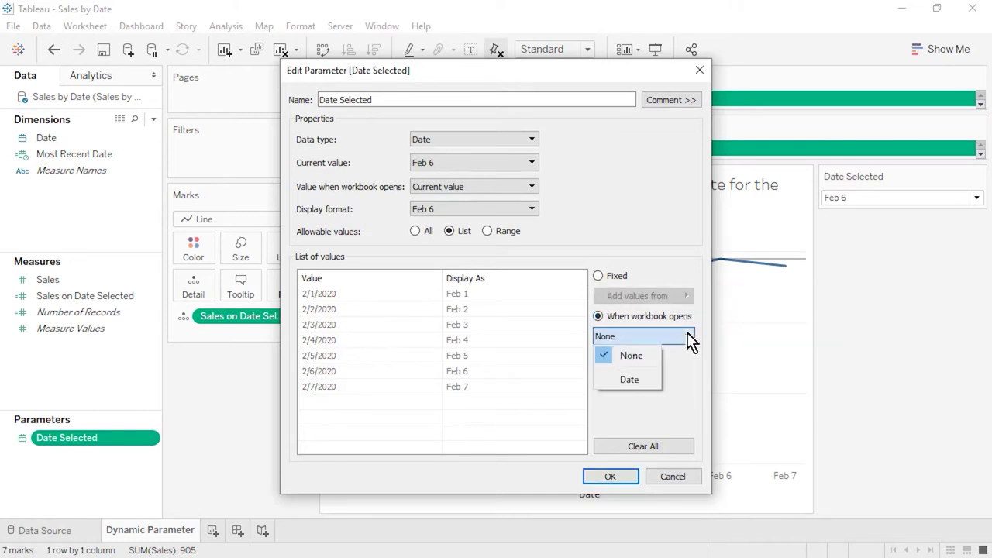
pyautogui.click(653, 381)
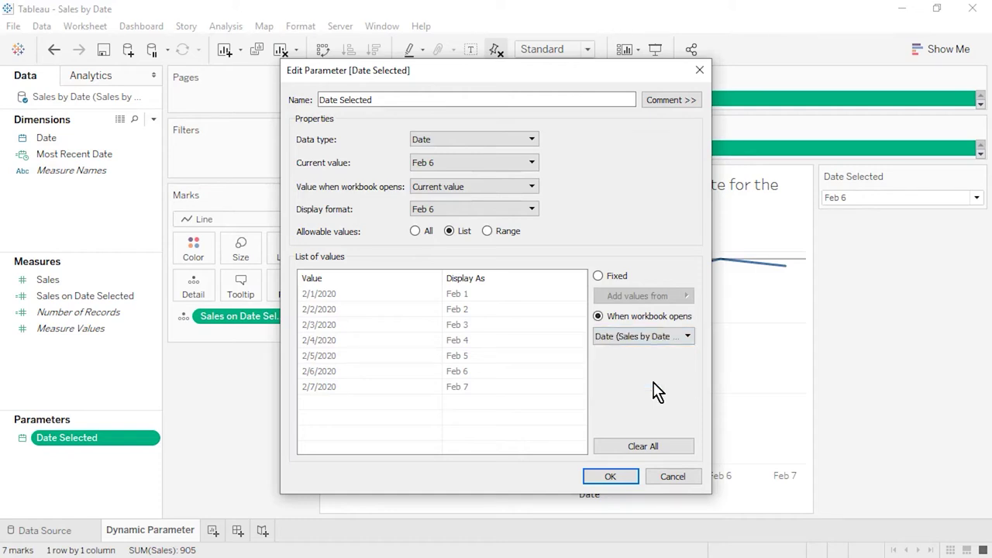
# - Set the parameter's value when the workbook opens to Most Recent Date, apply the changes and close the workbook
pyautogui.click(533, 195)
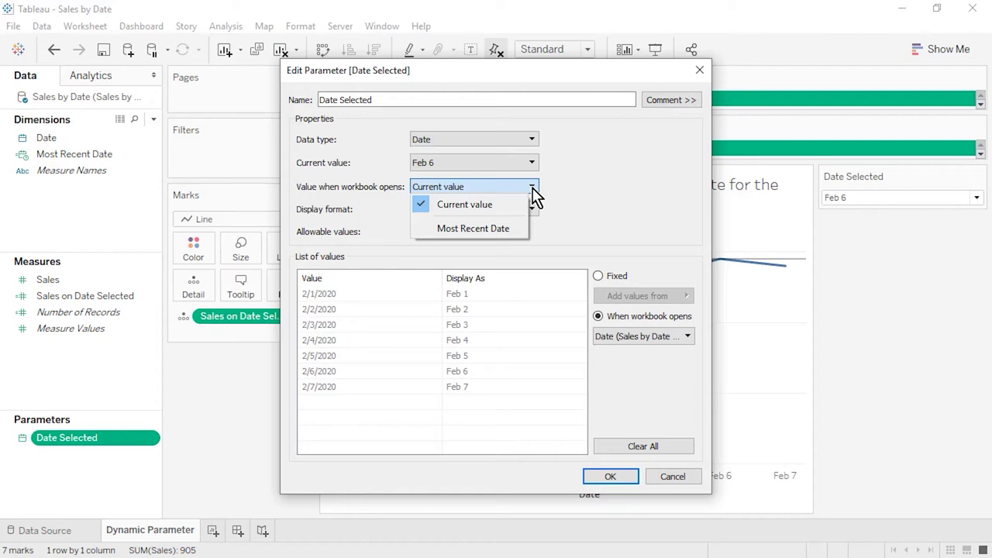
pyautogui.click(517, 229)
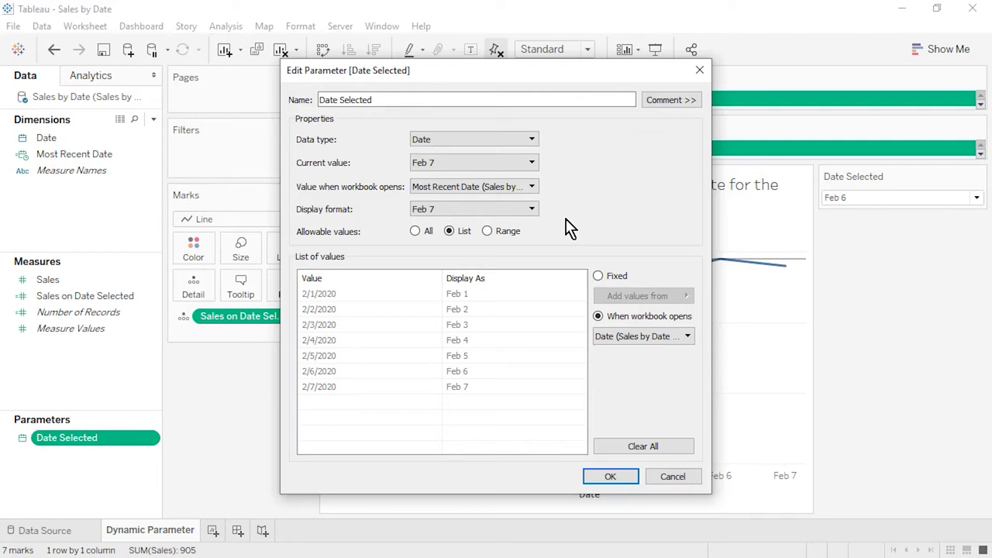
pyautogui.click(618, 480)
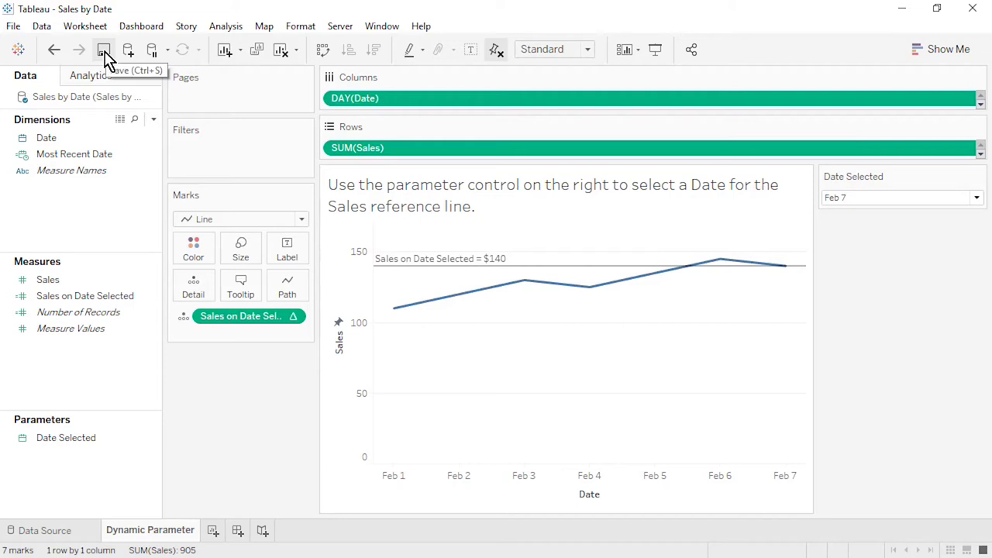
pyautogui.click(14, 26)
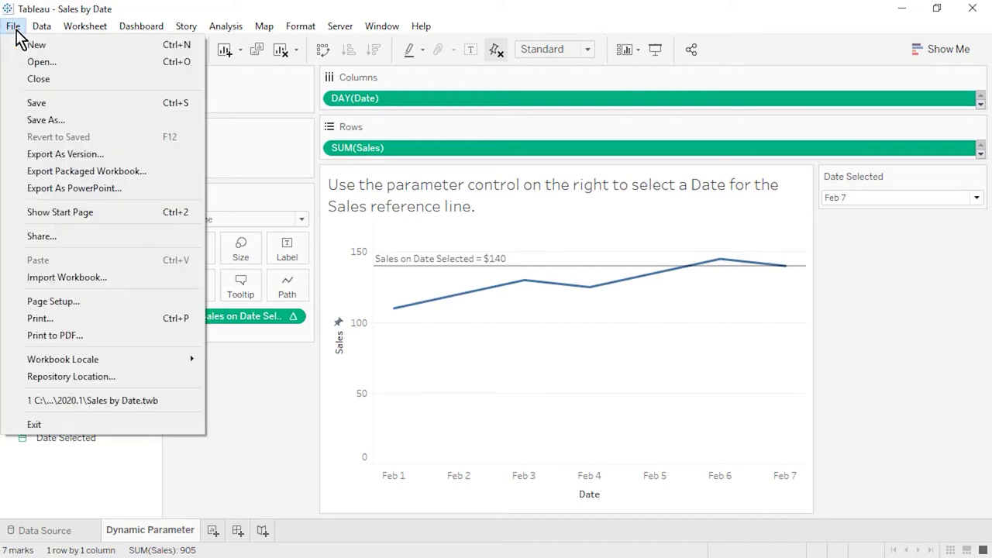
pyautogui.click(66, 80)
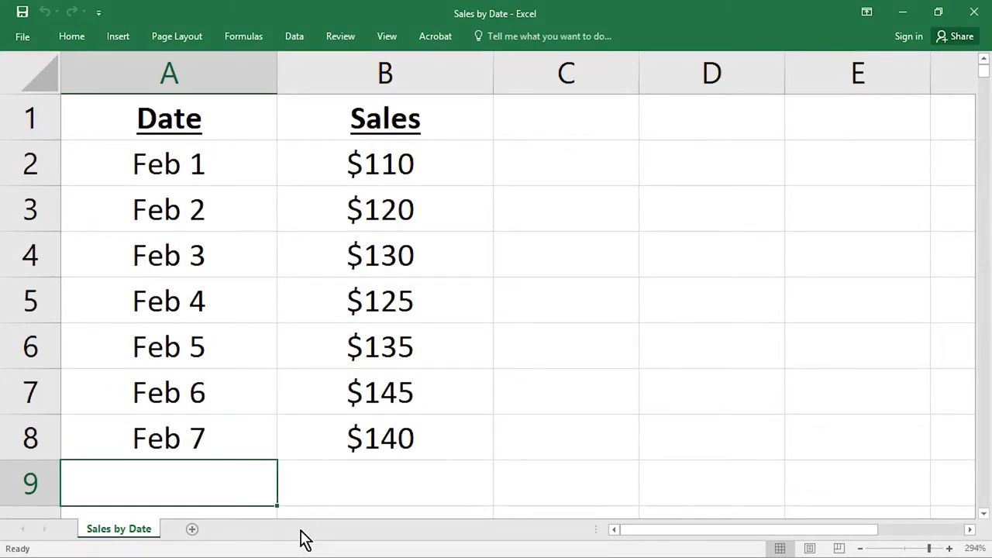
# - Switch to the Sales by Date sheet in Excel, add a row for Feb 8 with sales of $150, and save the file
pyautogui.write('Feb 8')
pyautogui.press('Tab')
pyautogui.write('$150')
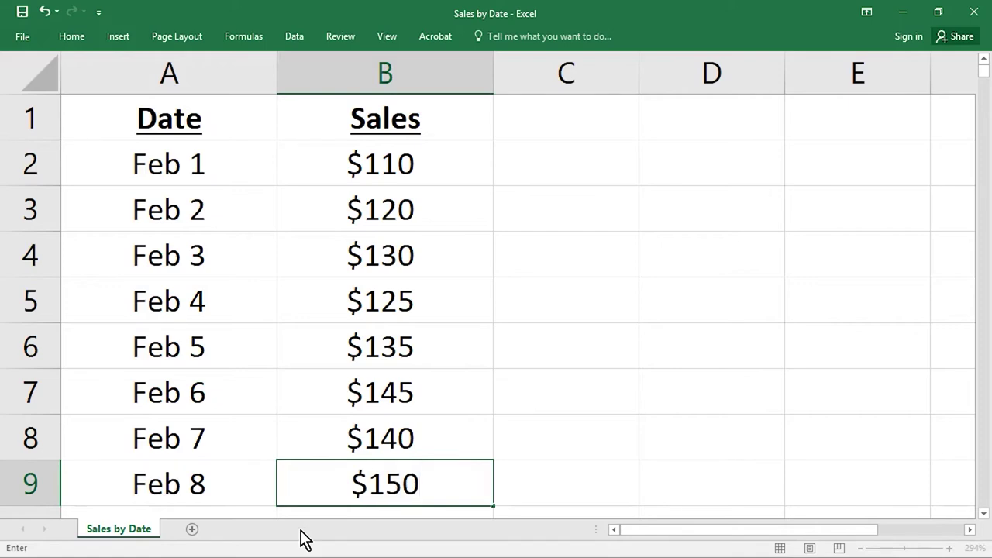
pyautogui.press('Tab')
pyautogui.click(22, 12)
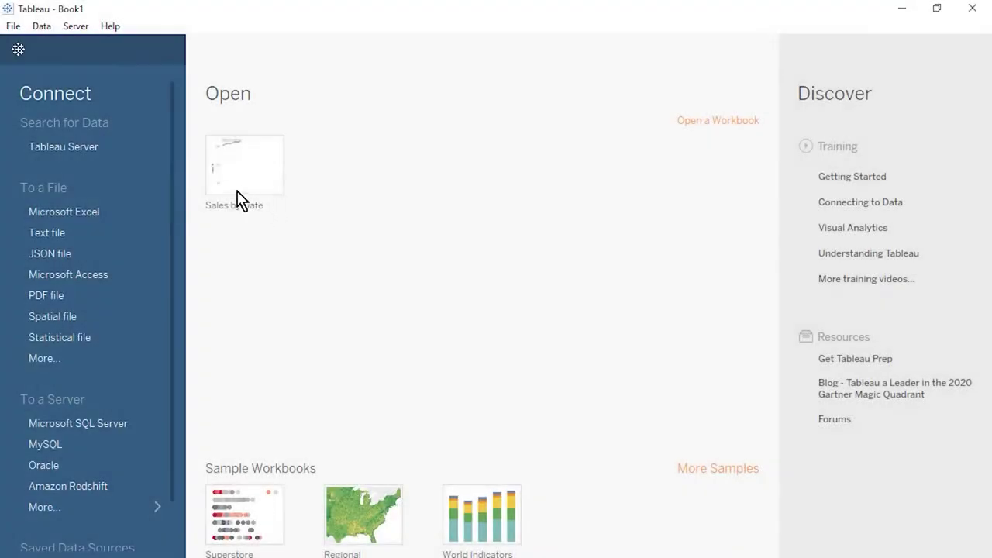
# - Reopen the Sales by Date workbook in Tableau and check the Date Selected parameter's list of dates
pyautogui.click(218, 190)
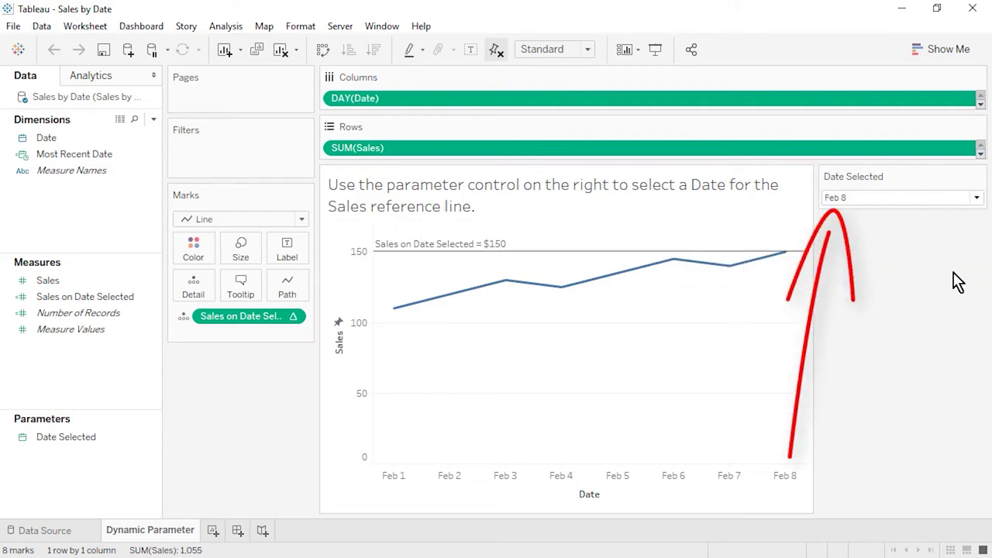
pyautogui.click(975, 200)
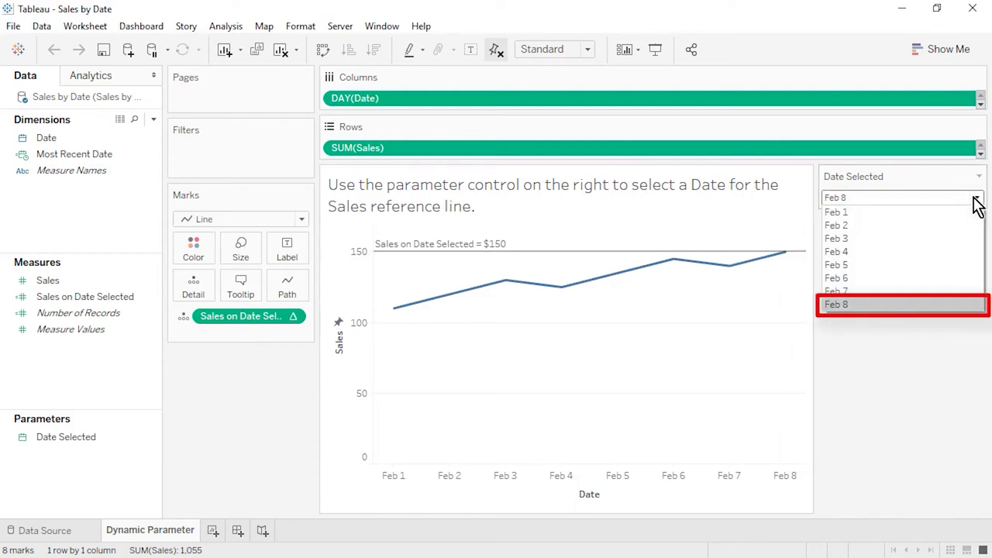
pyautogui.click(976, 204)
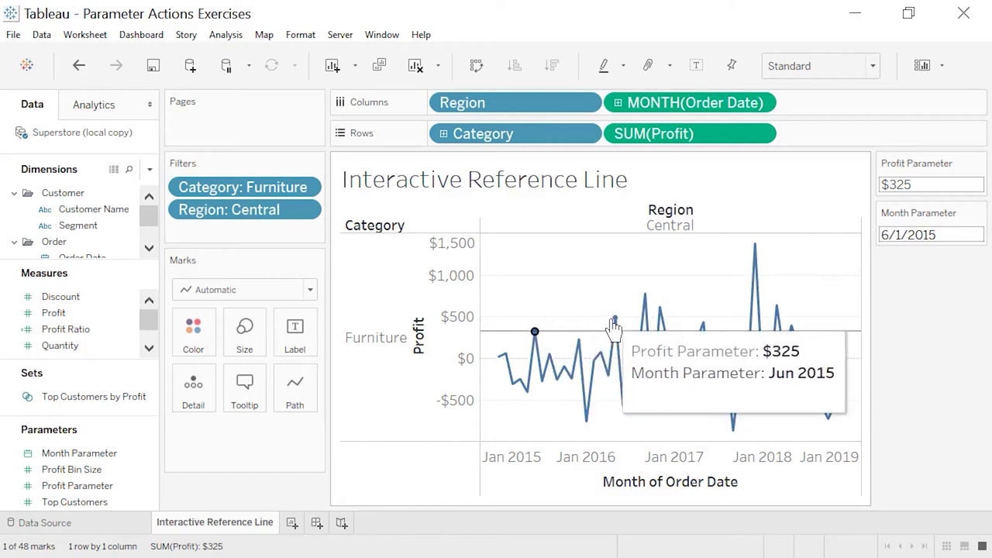
# - Move the interactive reference line by selecting the May 2016, September 2016 and finally December 2017 profit marks for Central Furniture
pyautogui.click(617, 325)
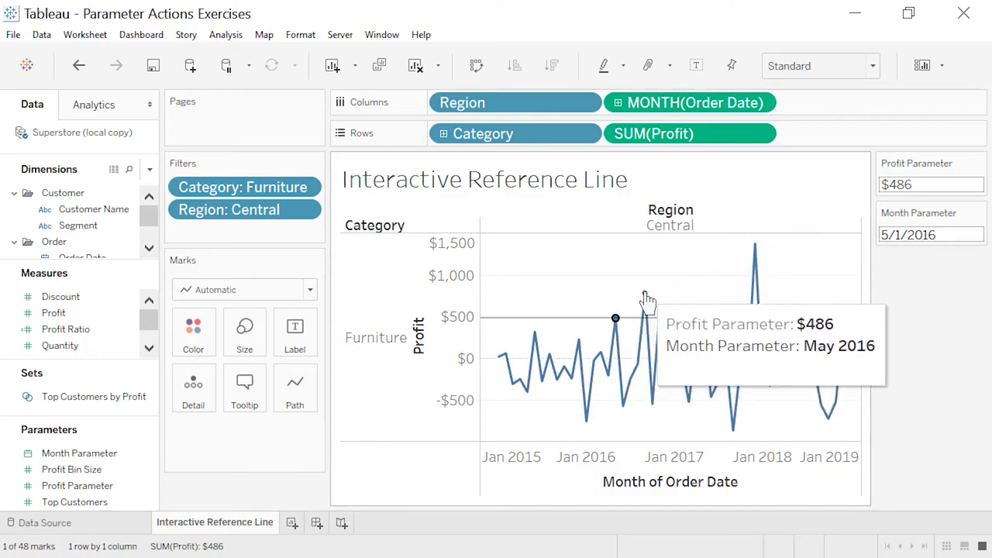
pyautogui.click(645, 295)
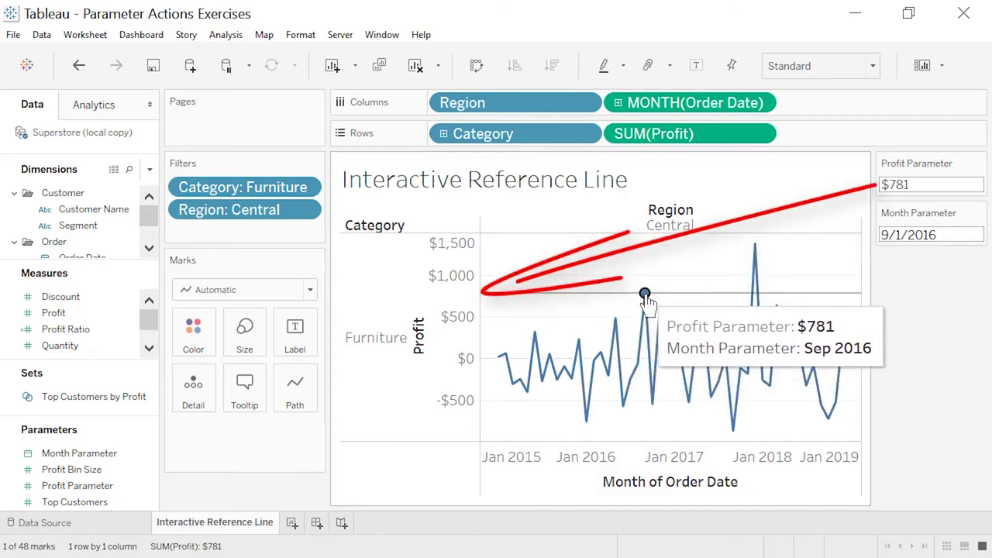
pyautogui.moveTo(755, 249)
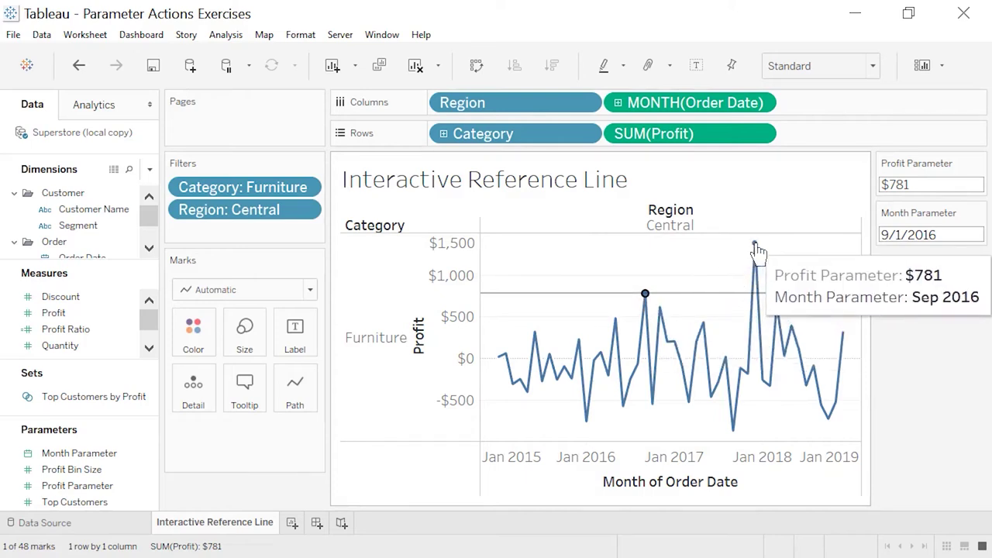
pyautogui.click(756, 246)
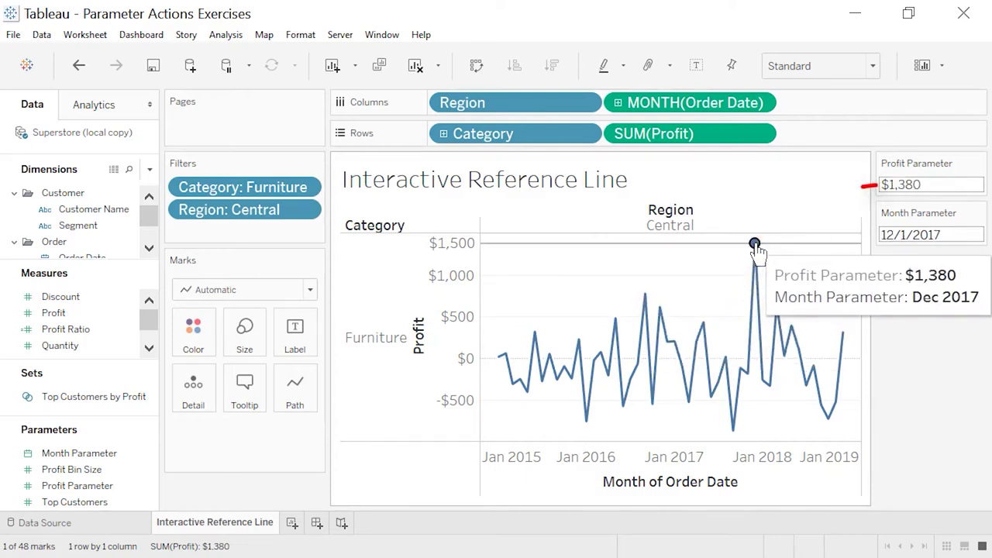
pyautogui.moveTo(745, 253)
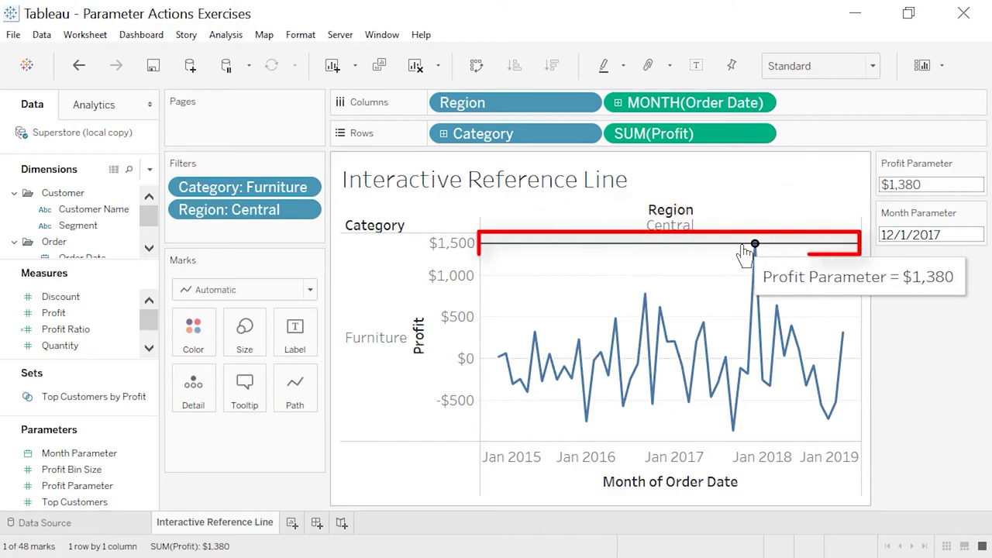
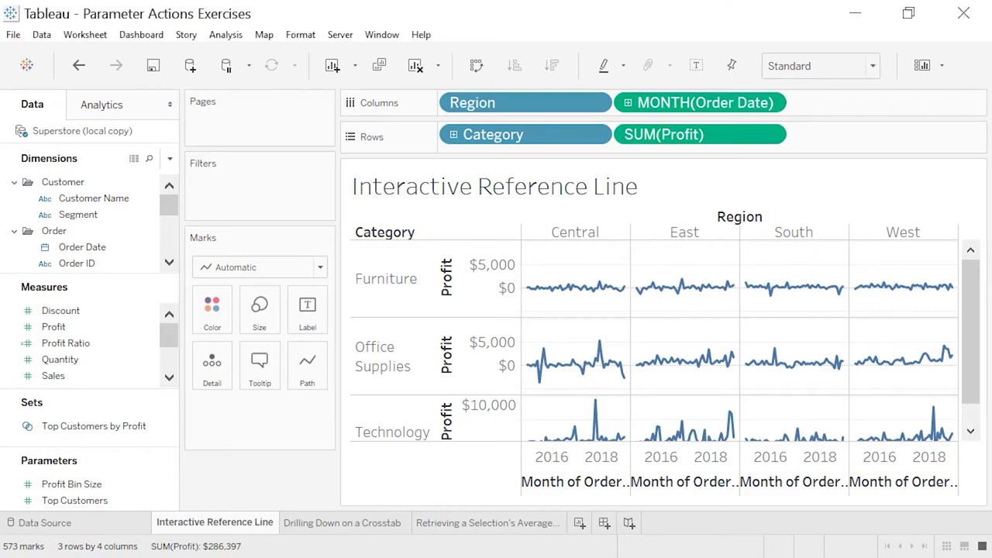
# - Create a Float parameter named Threshold Parameter that allows all values
pyautogui.click(170, 158)
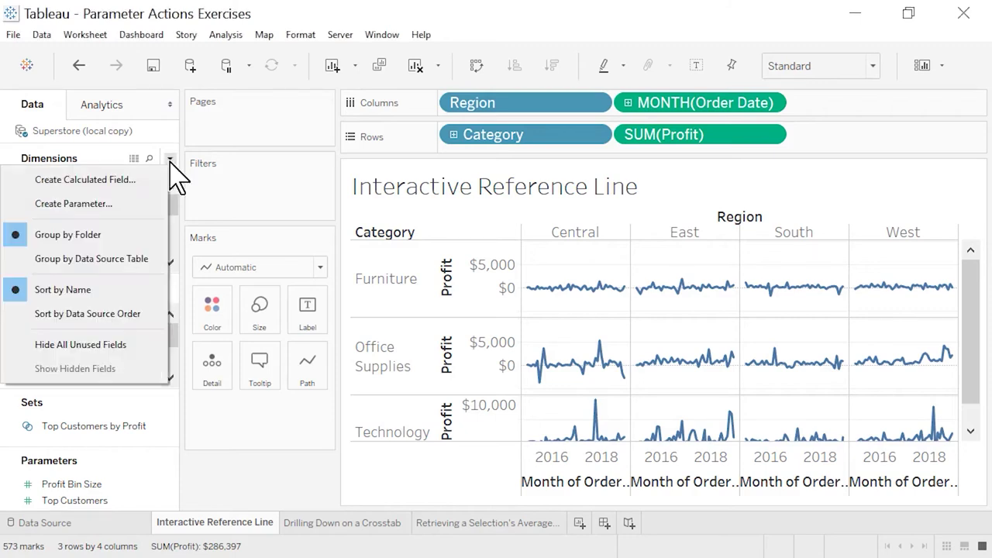
pyautogui.click(153, 204)
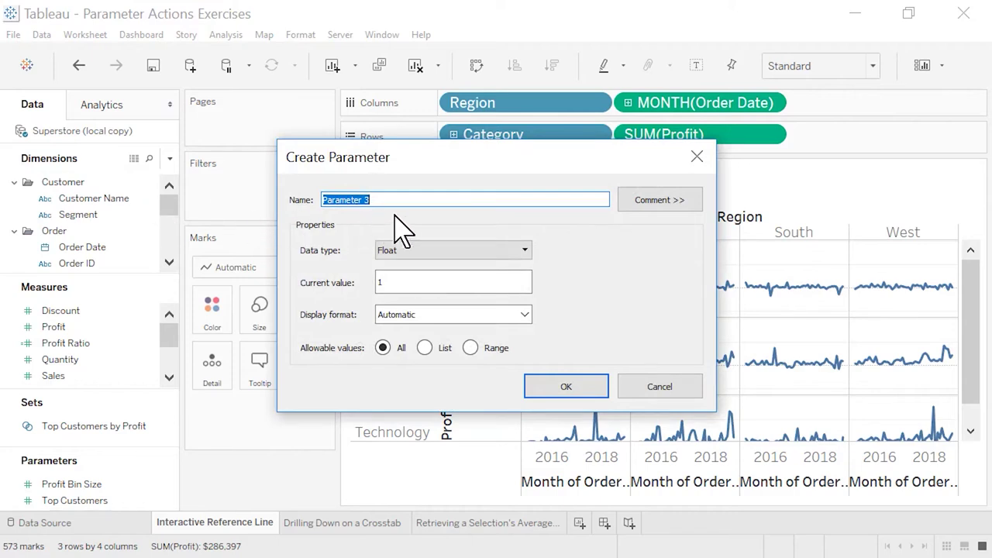
pyautogui.write('Thresh')
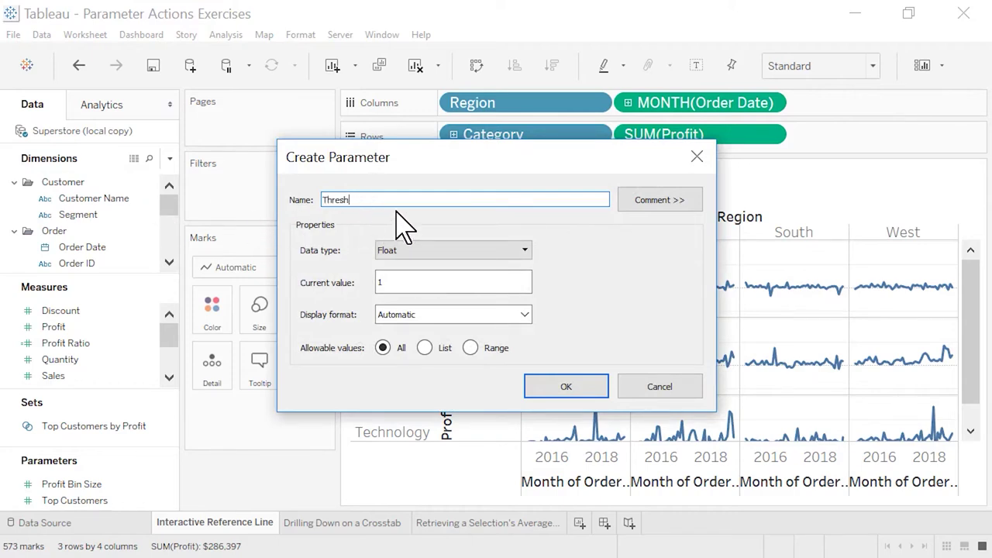
pyautogui.write('old Parameter')
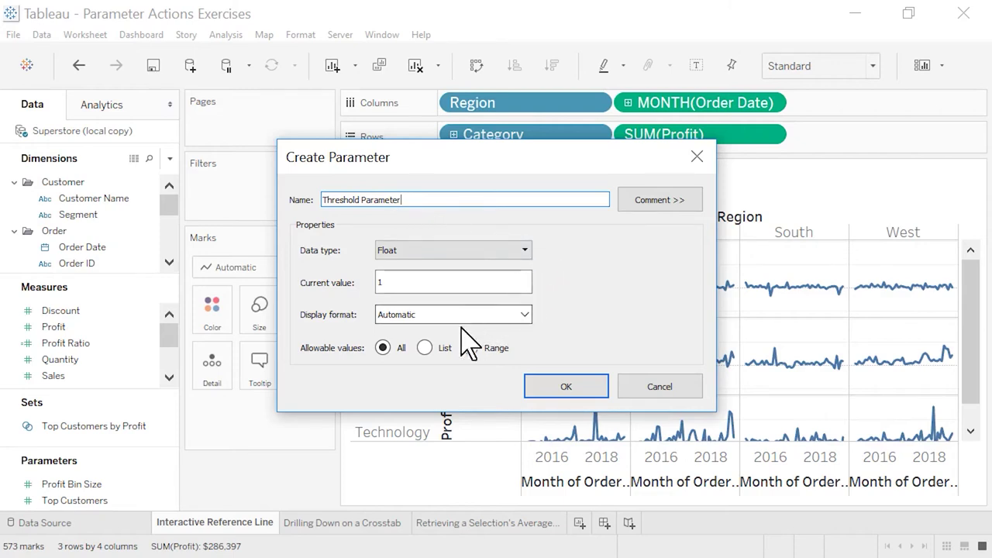
pyautogui.click(540, 389)
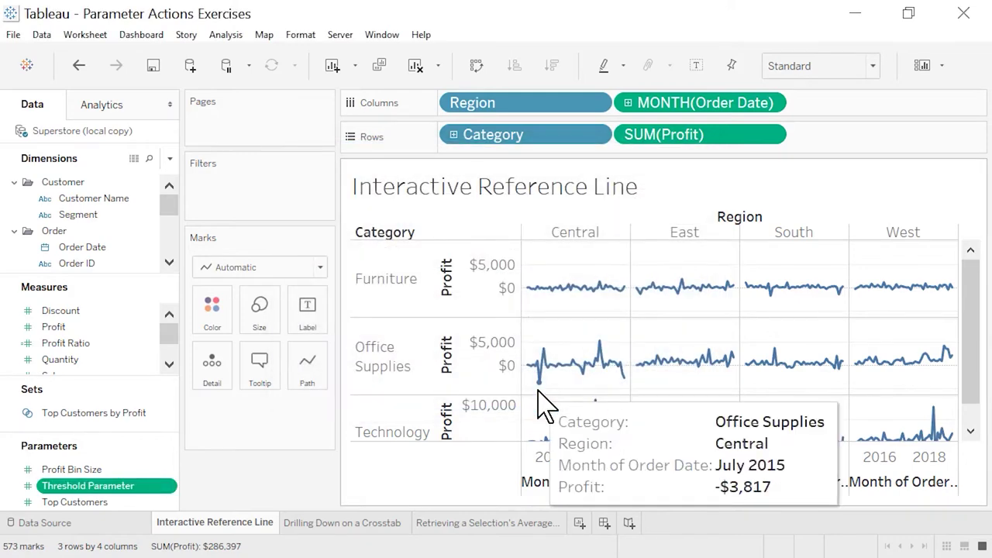
# - Start a parameter action for the Interactive Reference Line sheet, run on Select, with Threshold Parameter as its target
pyautogui.click(99, 37)
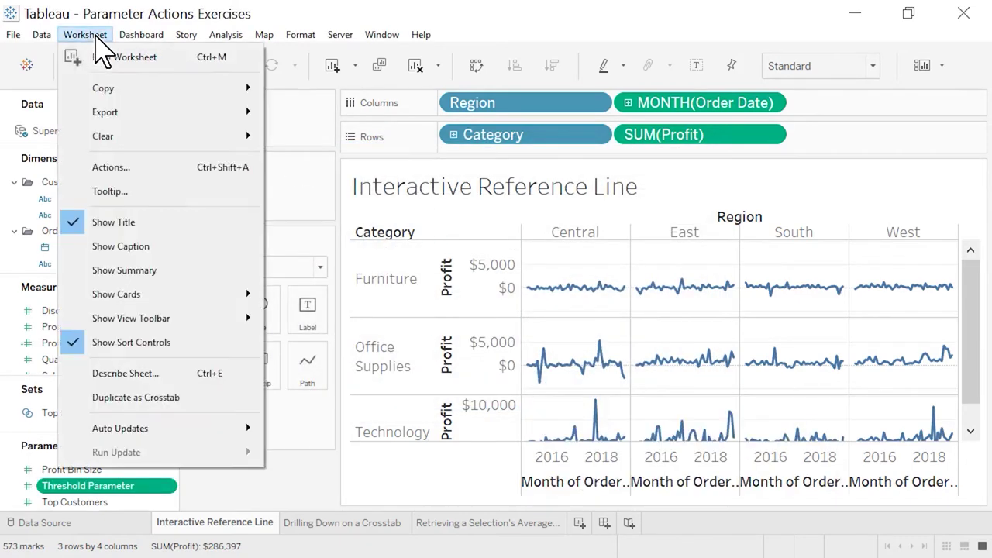
pyautogui.click(164, 166)
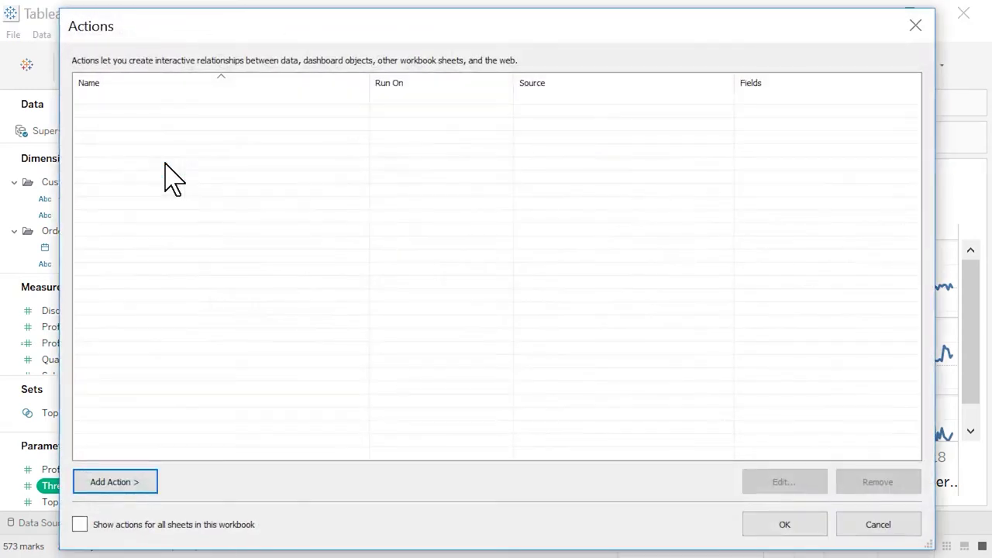
pyautogui.click(148, 481)
pyautogui.click(281, 519)
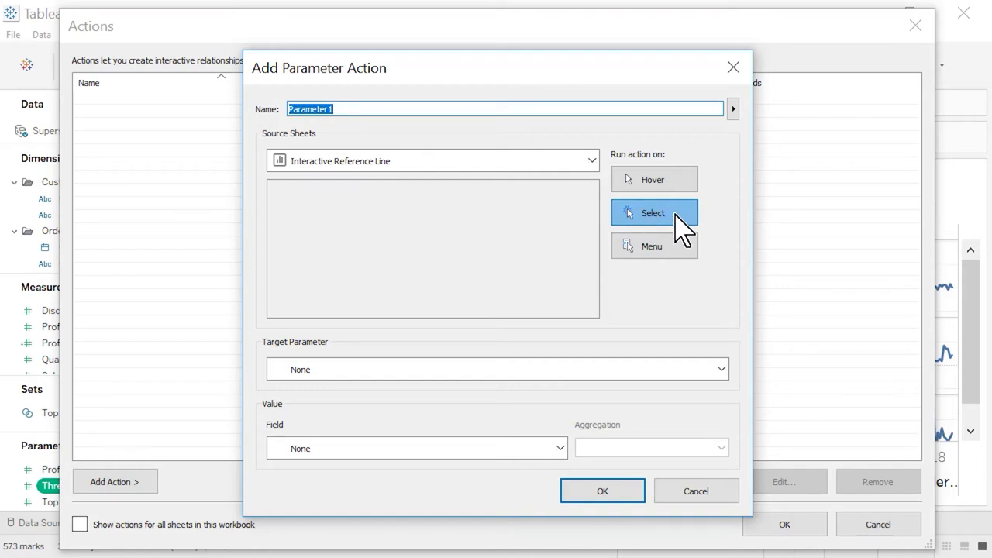
pyautogui.click(721, 371)
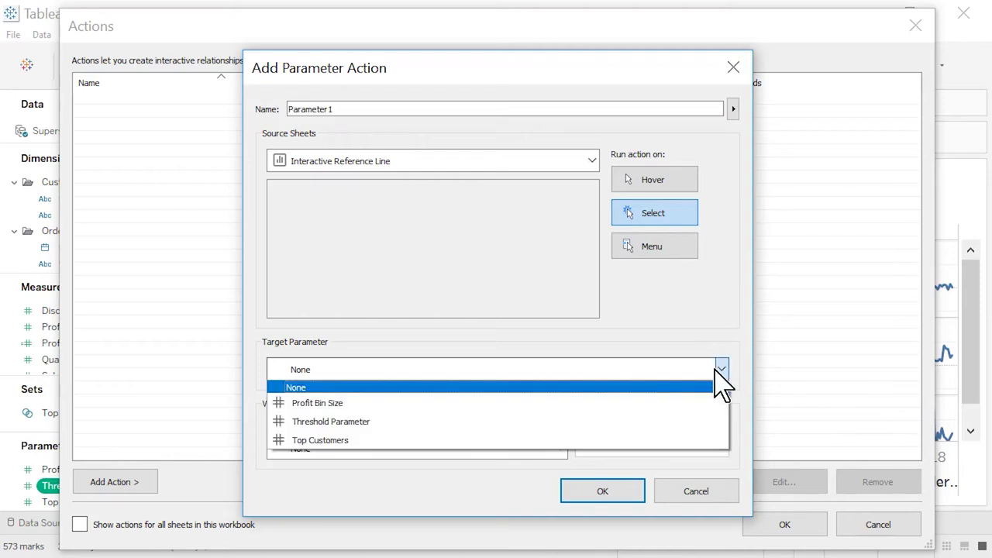
pyautogui.click(719, 421)
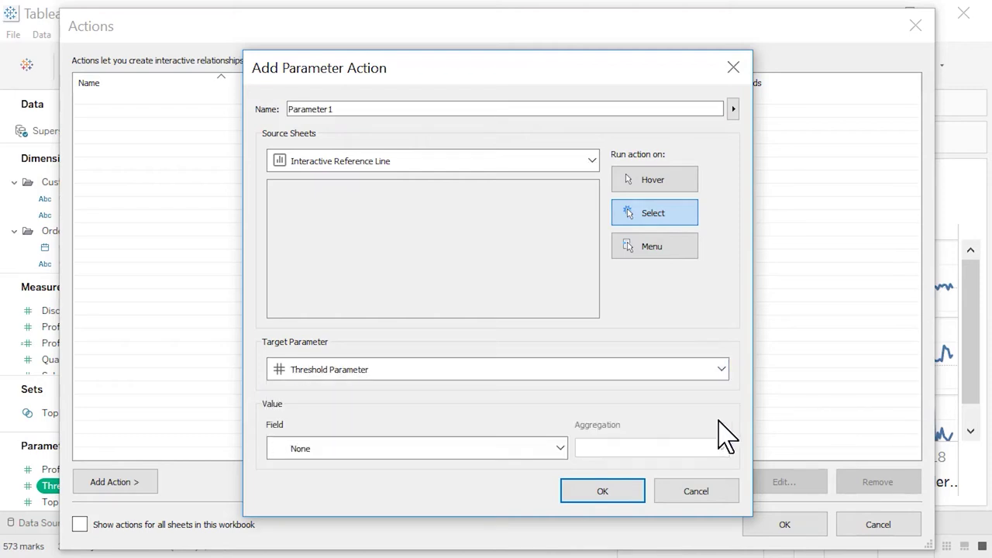
# - Use SUM(Profit) with Sum aggregation as the parameter action's value and save the action
pyautogui.click(560, 449)
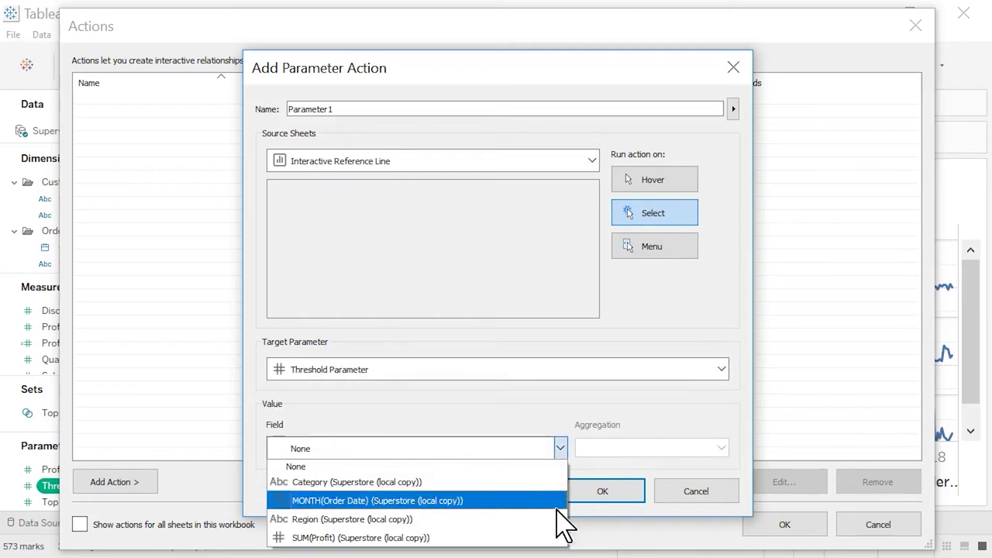
pyautogui.click(557, 538)
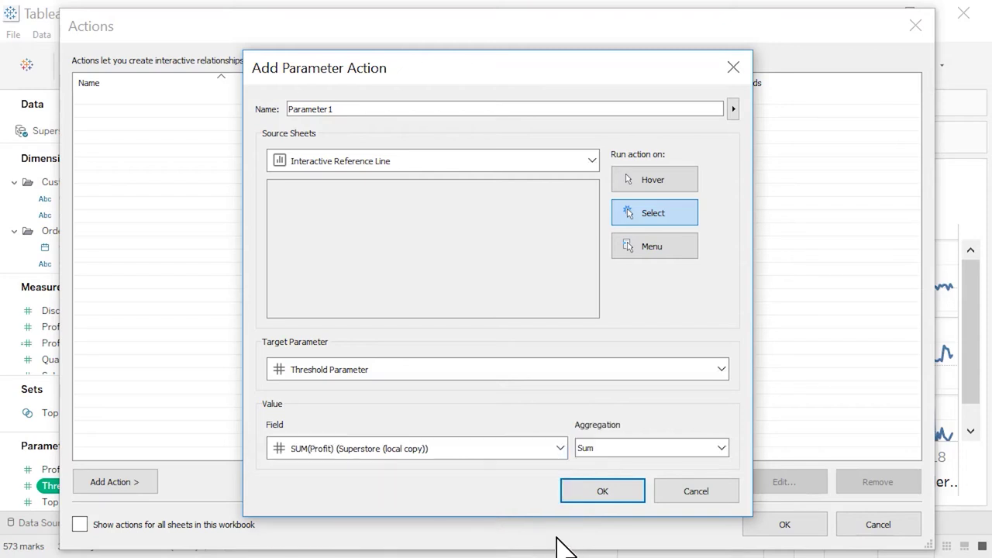
pyautogui.click(629, 491)
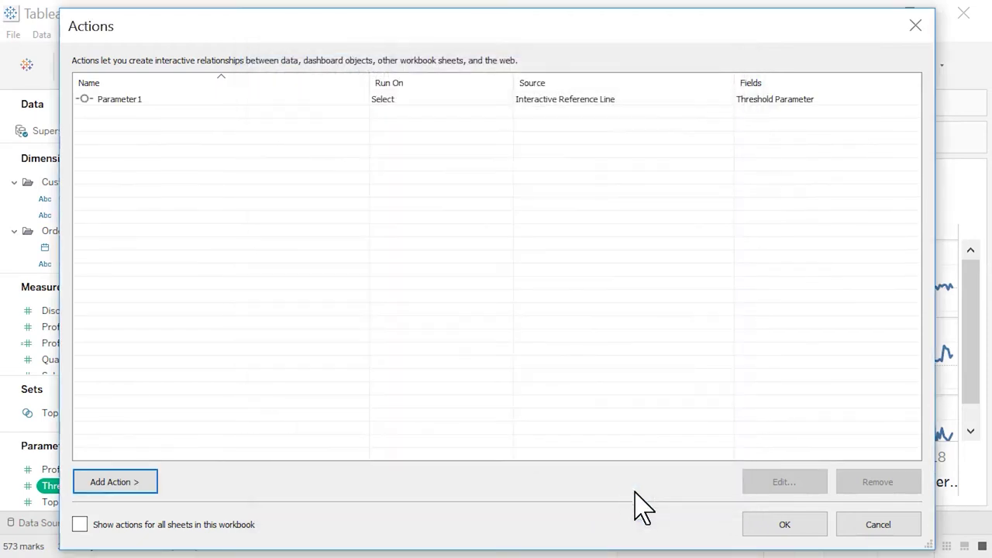
pyautogui.click(759, 526)
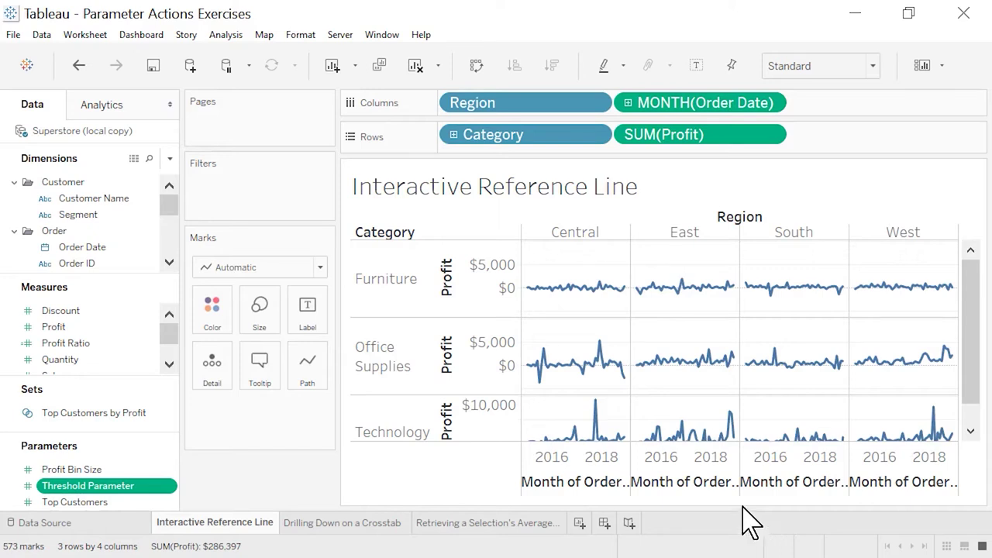
# - Add a reference line to the profit chart across the entire table, using Threshold Parameter as its value and Value as its label
pyautogui.click(116, 116)
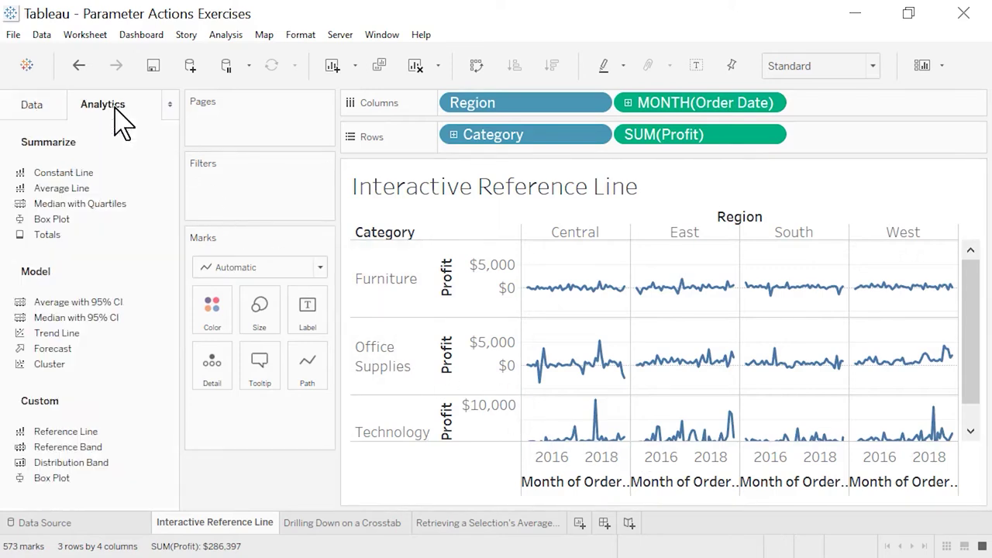
pyautogui.moveTo(113, 432); pyautogui.dragTo(504, 330)
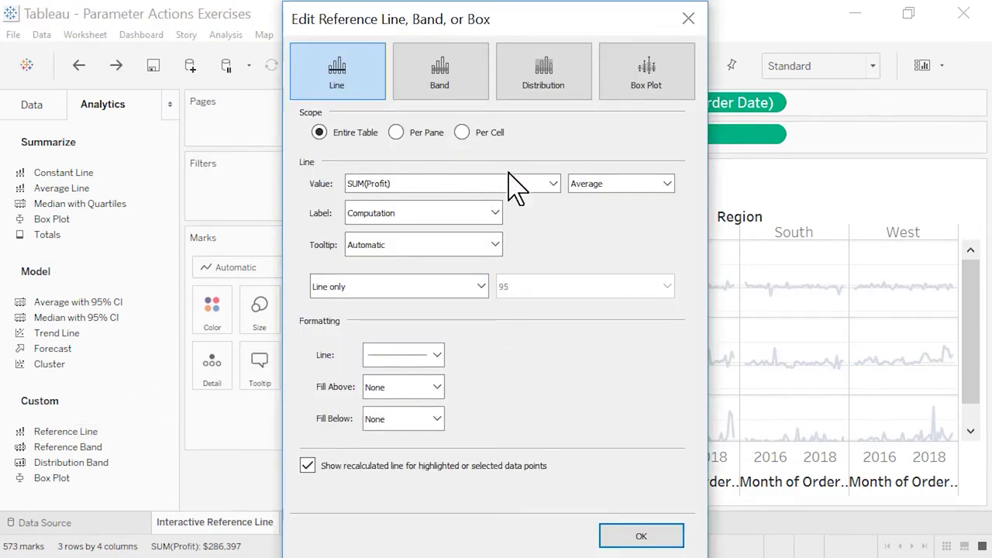
pyautogui.click(552, 184)
pyautogui.click(546, 219)
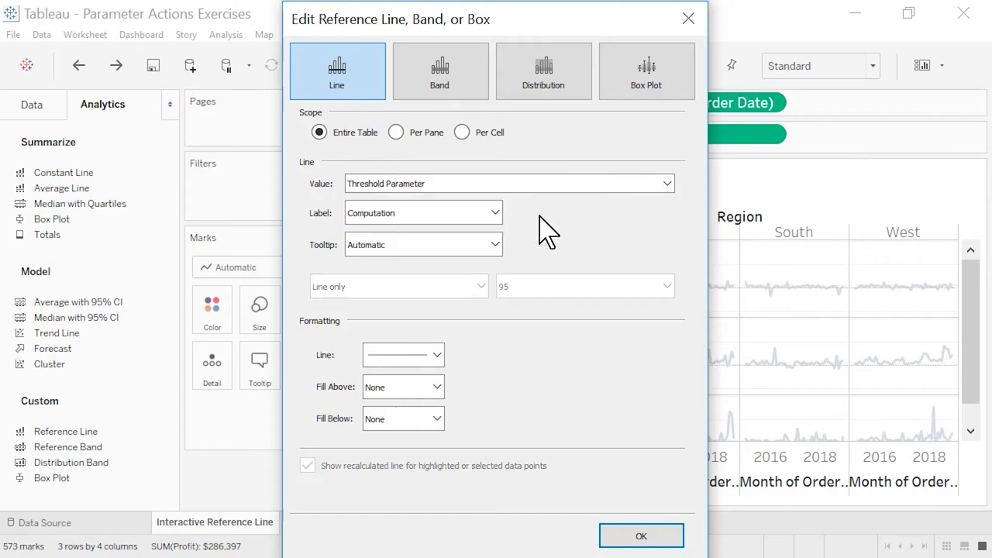
pyautogui.click(495, 213)
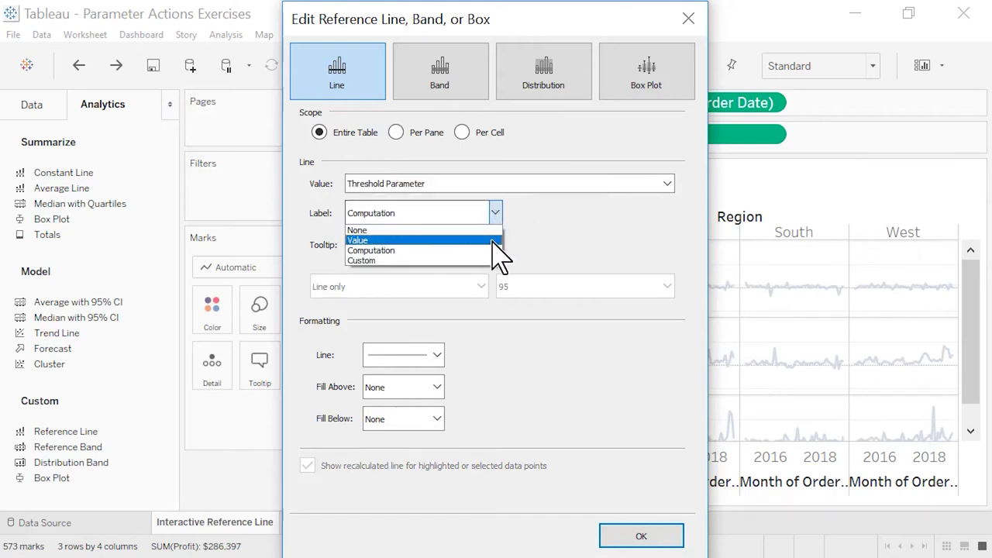
pyautogui.click(493, 241)
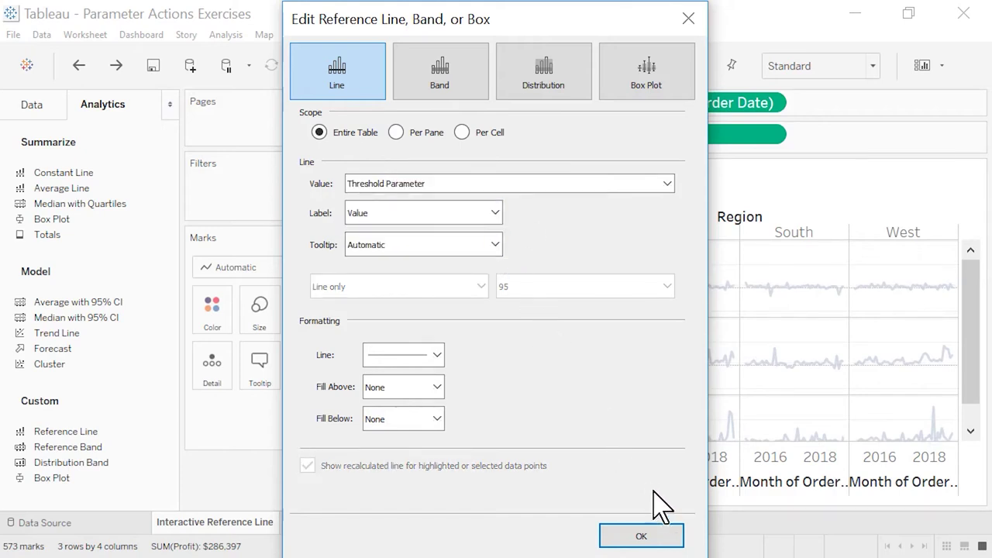
pyautogui.click(671, 537)
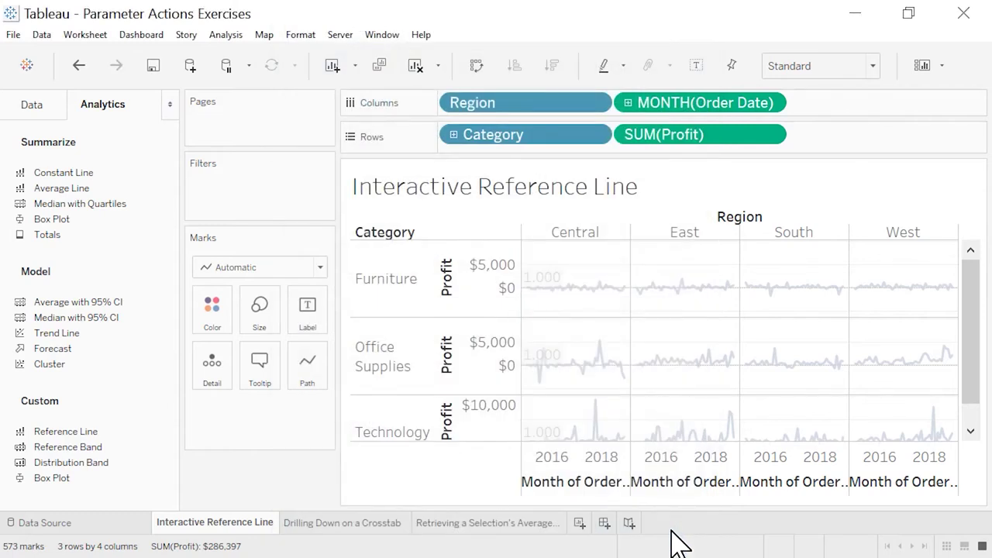
# - Move the reference line by selecting the 1,380 and May 2017 profit marks for Central Furniture, then the highest Central Office Supplies mark
pyautogui.click(601, 283)
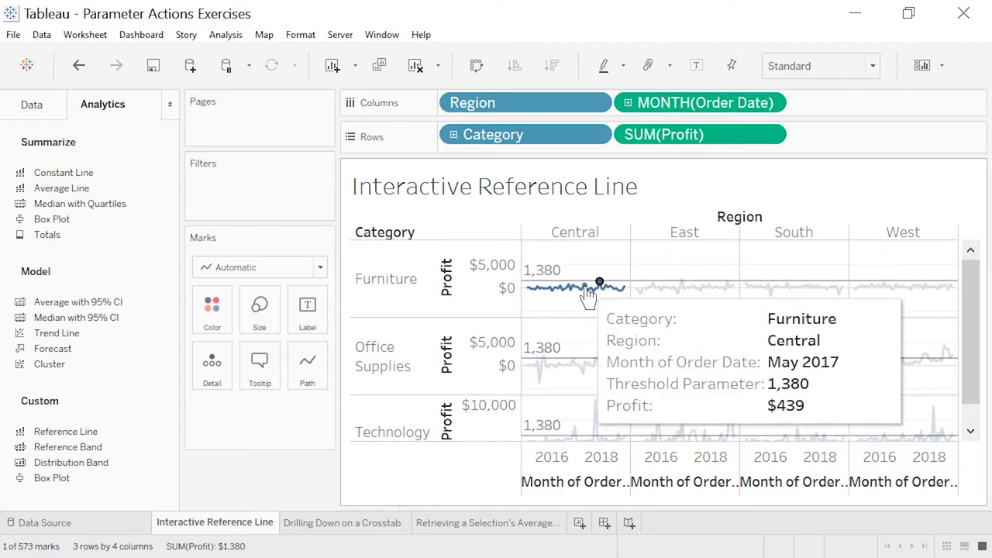
pyautogui.click(585, 287)
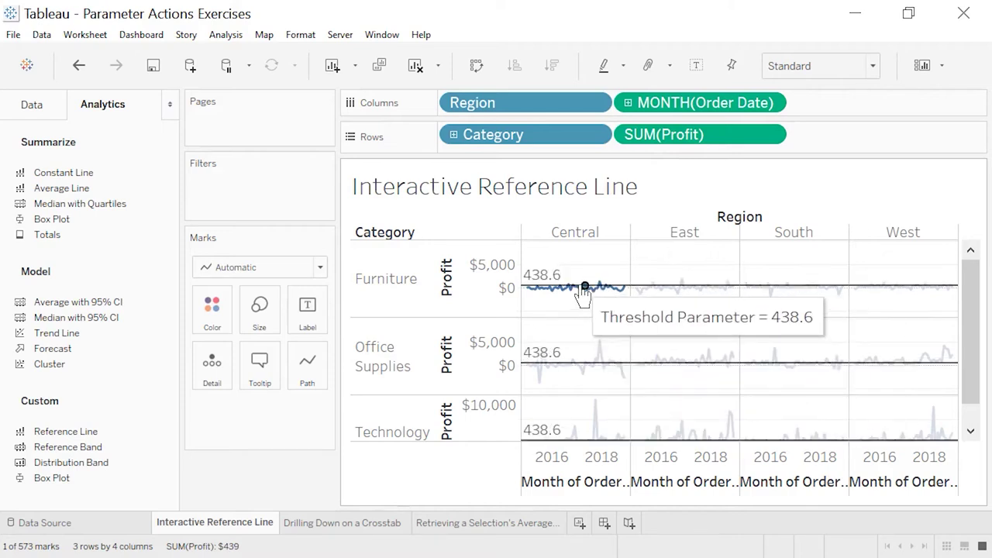
pyautogui.click(600, 342)
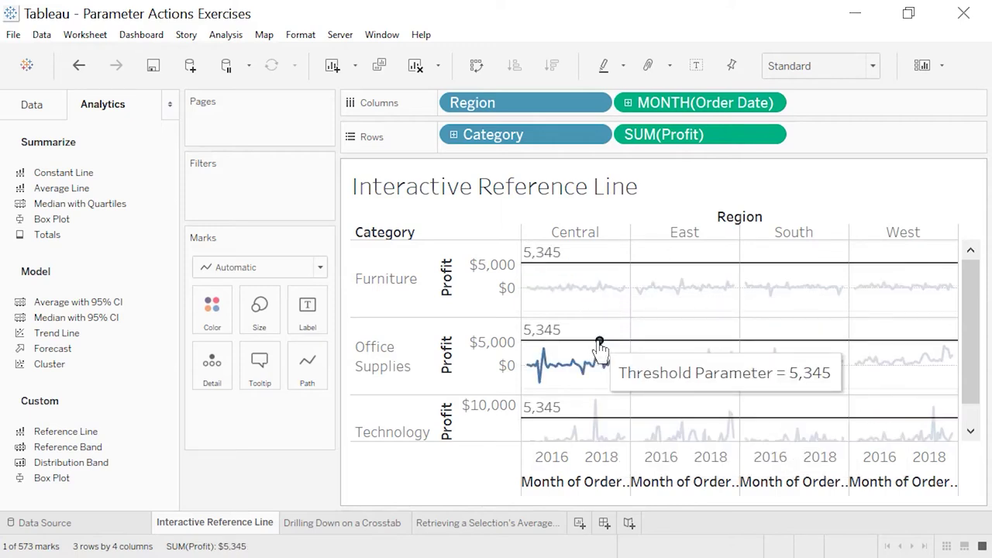
# - On the Drilling Down on a Crosstab sheet, create a String parameter named Selected Category with current value None, allowing all values
pyautogui.click(31, 106)
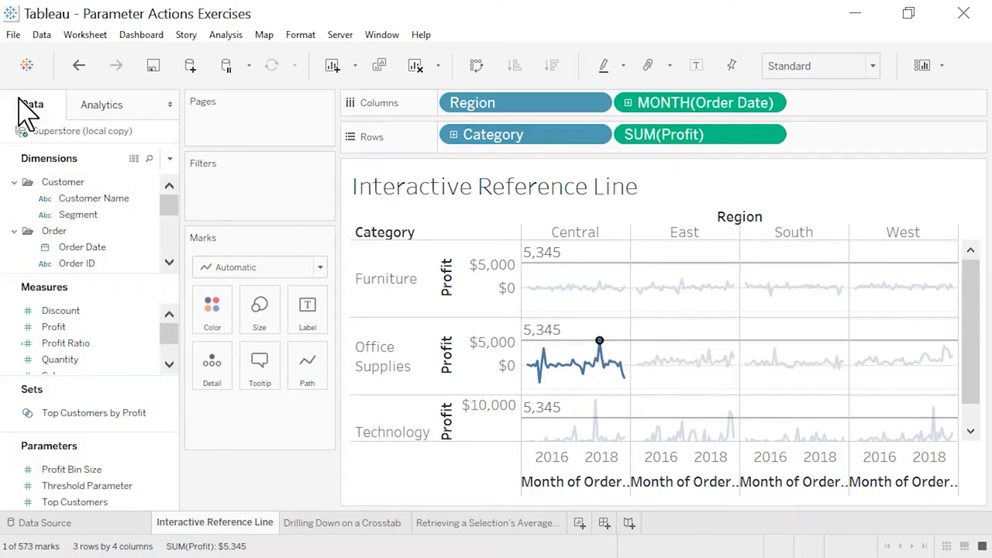
pyautogui.click(400, 522)
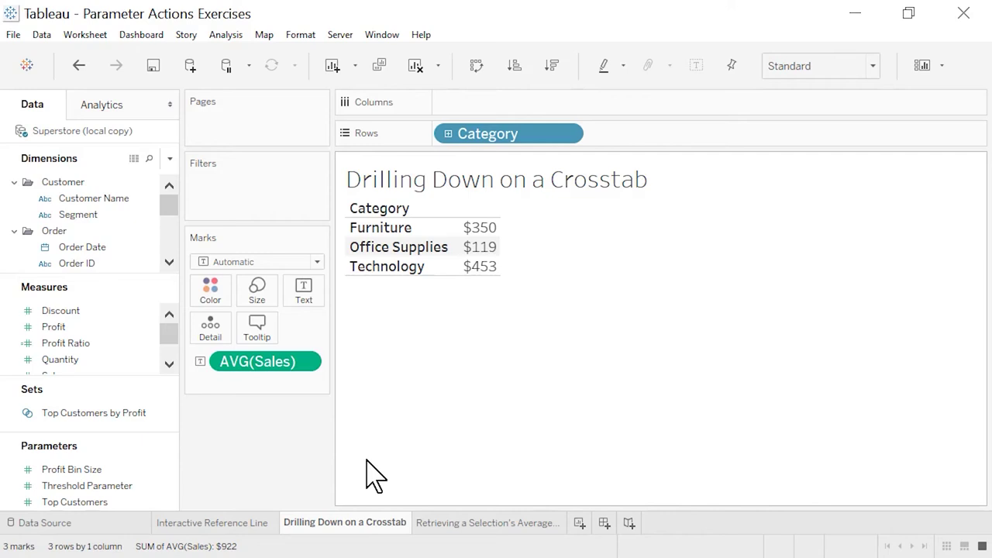
pyautogui.click(170, 159)
pyautogui.click(152, 204)
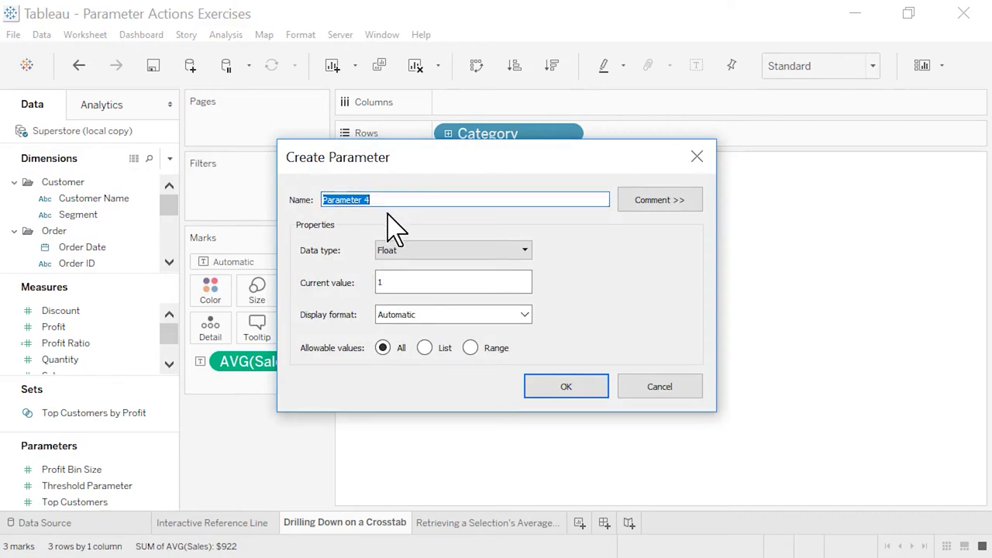
pyautogui.write('Selected Category')
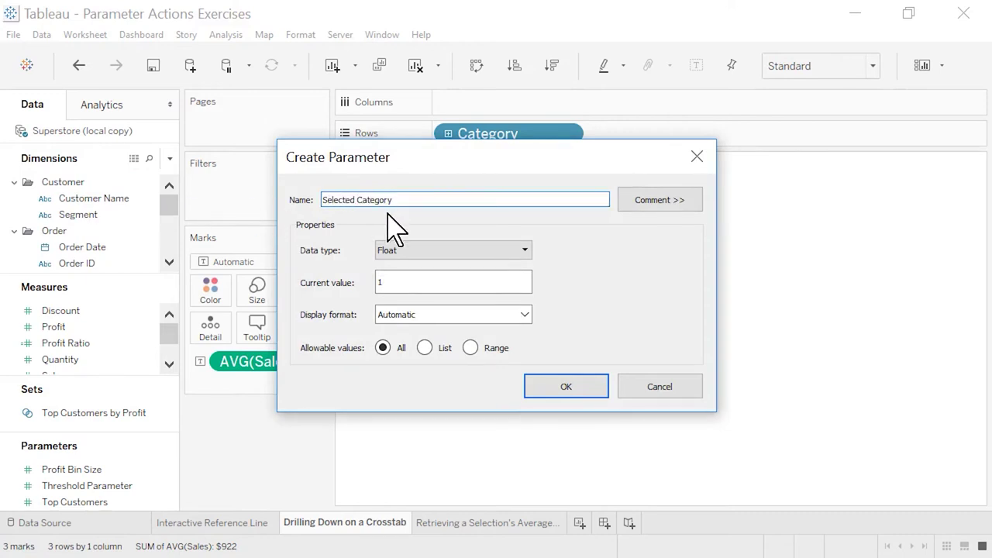
pyautogui.click(523, 249)
pyautogui.click(521, 286)
pyautogui.click(519, 284)
pyautogui.press('BackSpace')
pyautogui.write('None')
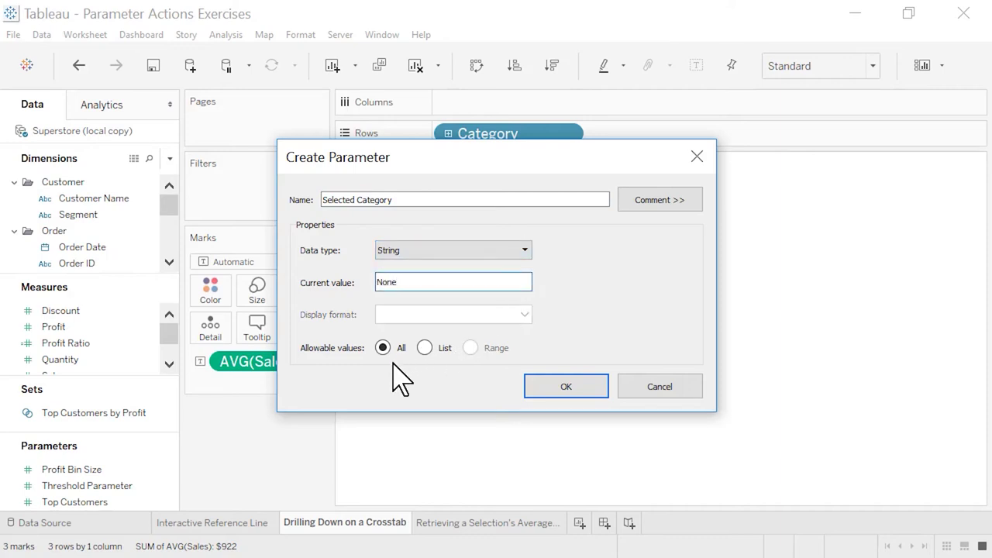
pyautogui.click(555, 388)
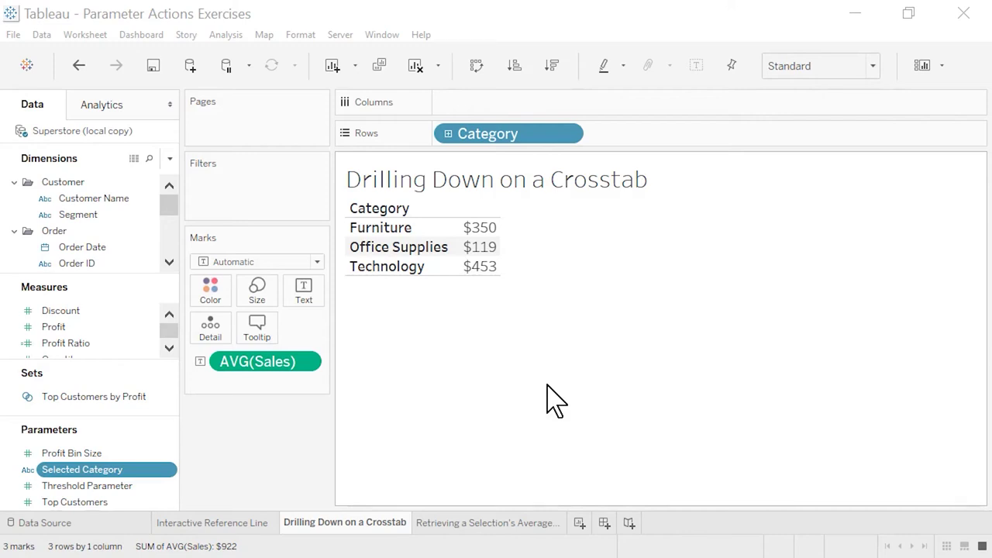
# - Create a calculated field named Subcategory Drill Down with the formula if [Selected Category]=[Category] then [Sub-Category]else "" END
pyautogui.click(169, 159)
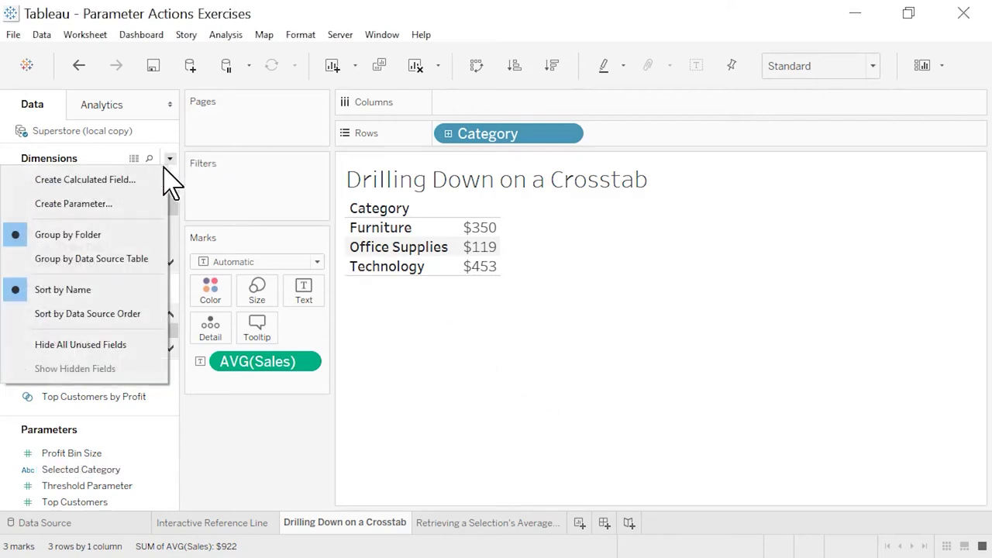
pyautogui.click(158, 178)
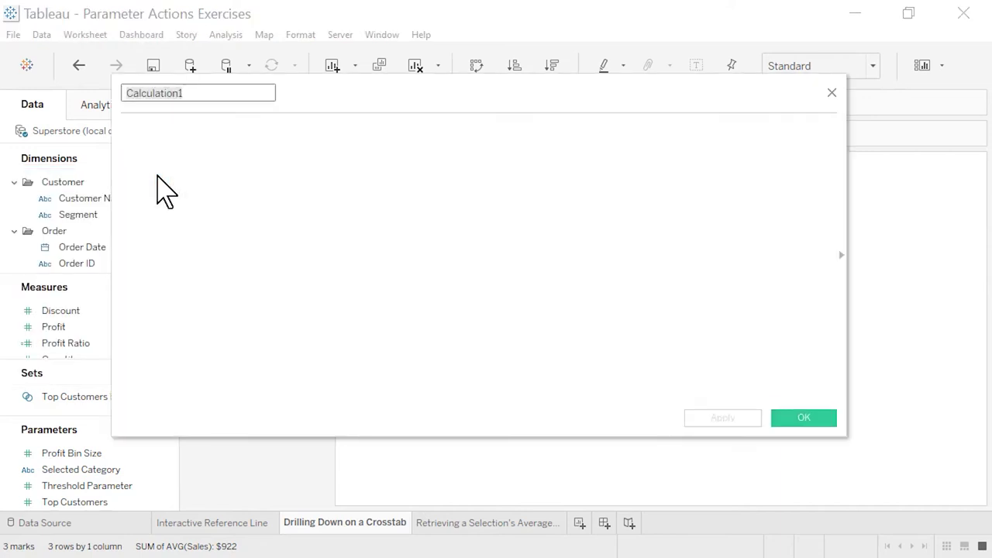
pyautogui.write('Subcategory Drill Down')
pyautogui.click(177, 161)
pyautogui.write('if [Selected Category]=[Category] then [Sub-Category]else "" END')
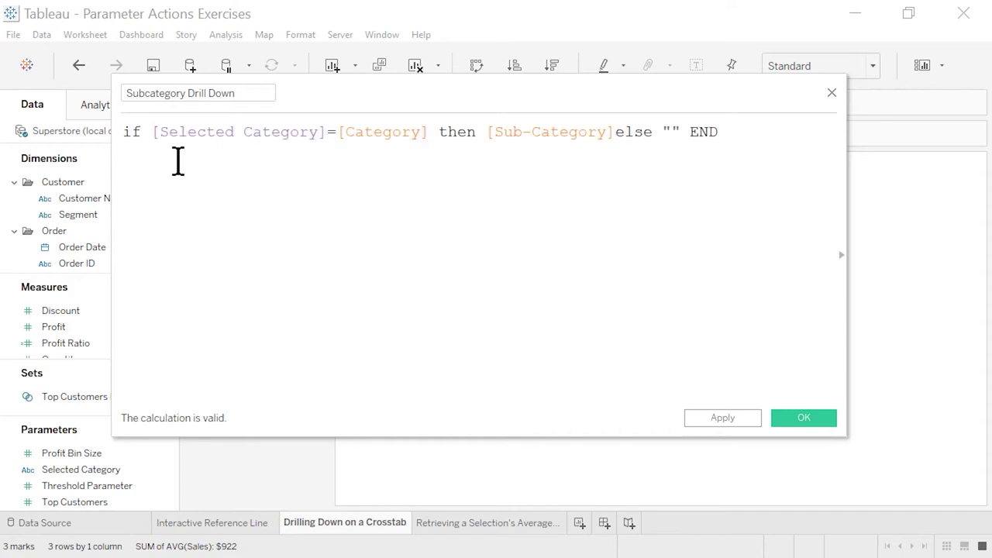
pyautogui.click(791, 420)
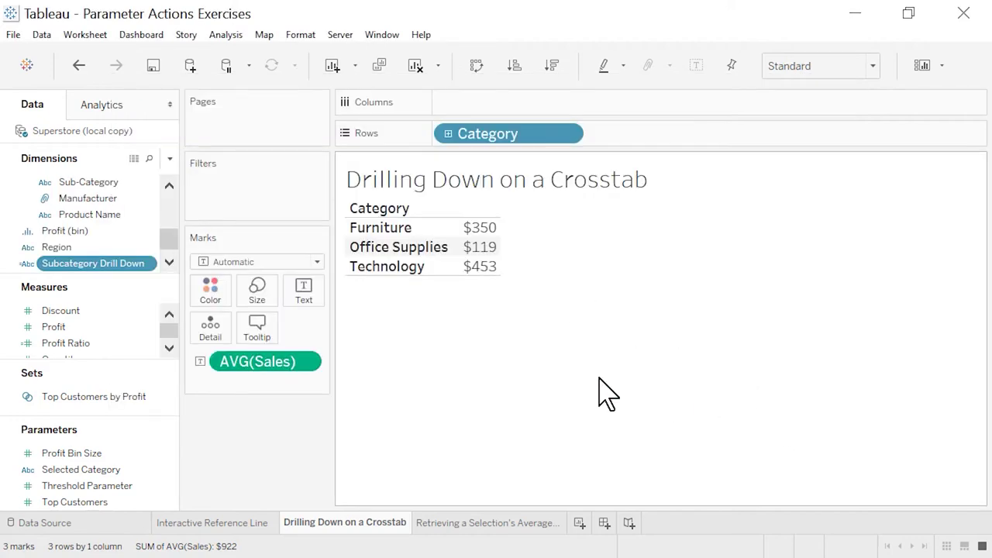
# - Add Subcategory Drill Down to Rows after Category and widen its column in the crosstab so the full header fits
pyautogui.moveTo(127, 264); pyautogui.dragTo(686, 136)
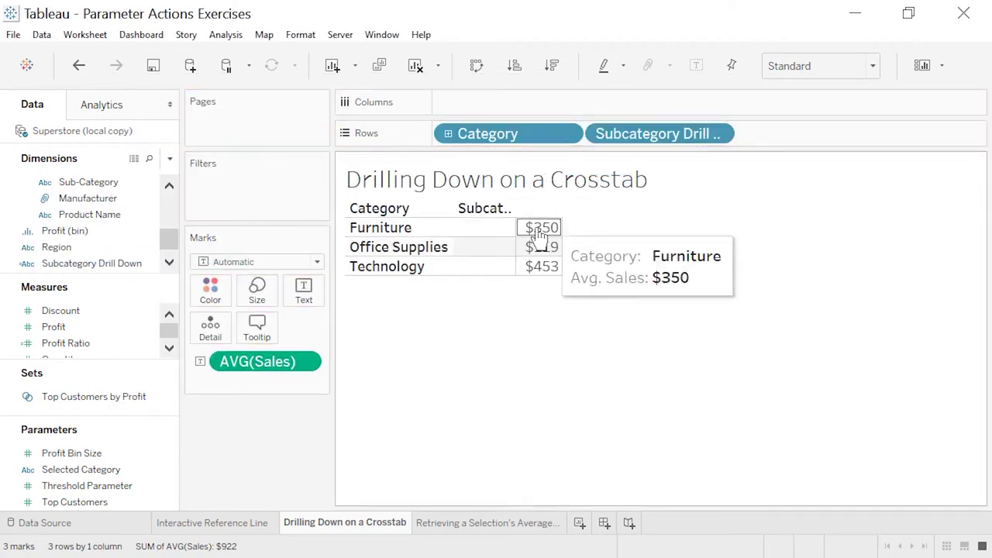
pyautogui.moveTo(538, 226); pyautogui.dragTo(651, 229)
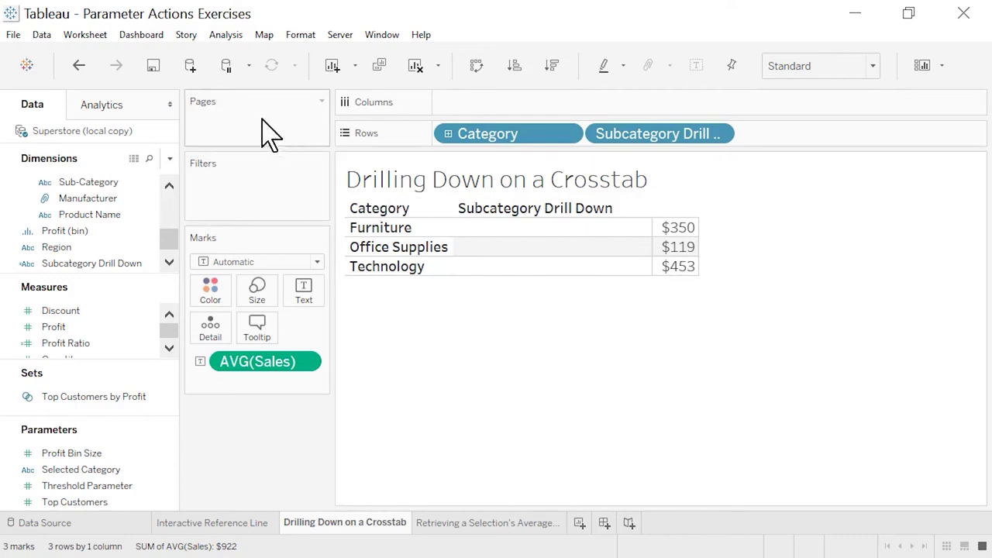
# - Add a parameter action for the Drilling Down on a Crosstab sheet, run on Select, that sets Selected Category from the Category field
pyautogui.click(89, 35)
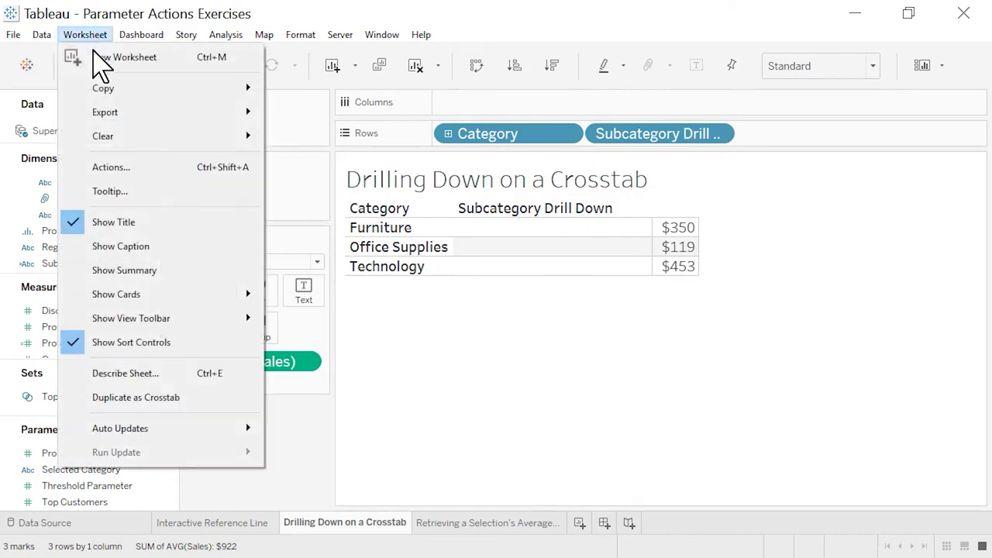
pyautogui.click(124, 172)
pyautogui.click(140, 484)
pyautogui.click(282, 527)
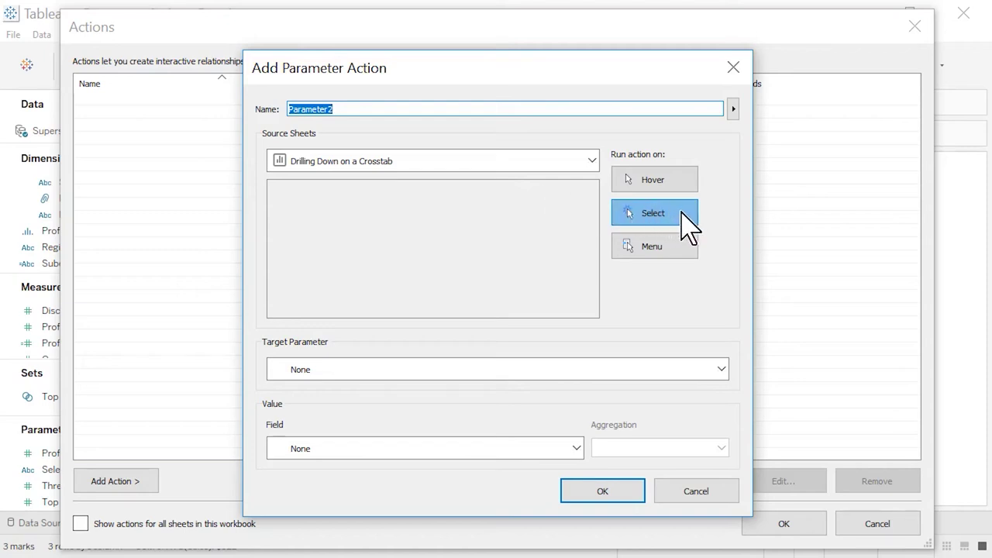
pyautogui.click(637, 370)
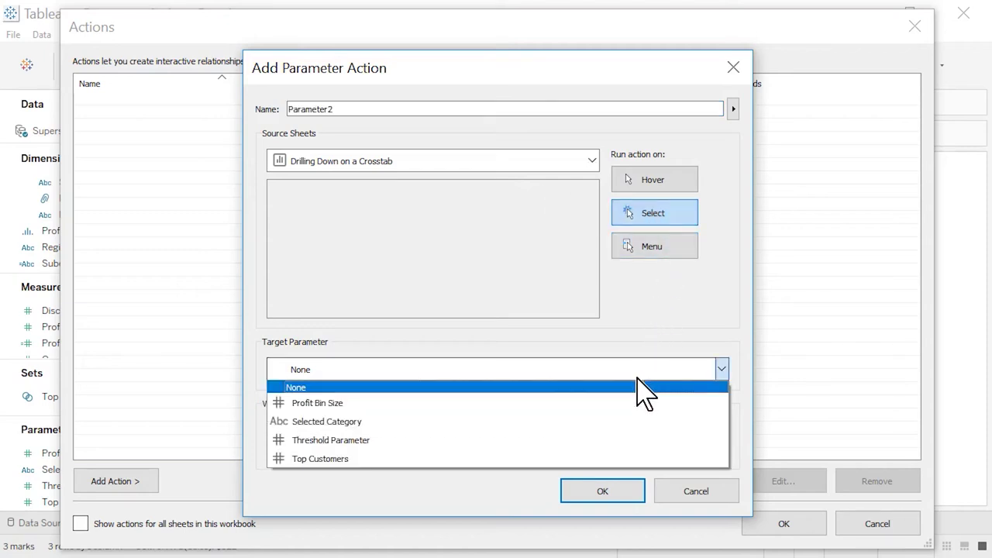
pyautogui.click(636, 422)
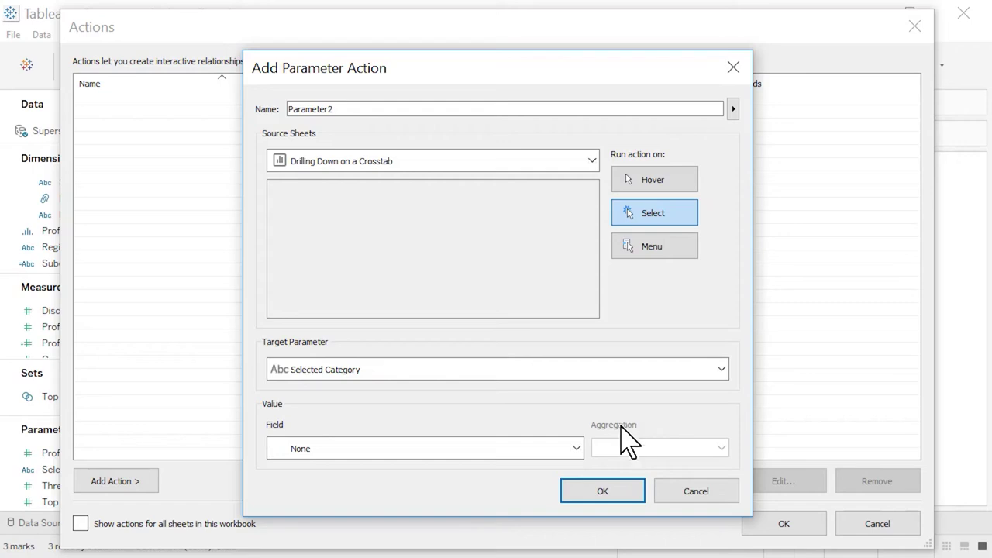
pyautogui.click(580, 449)
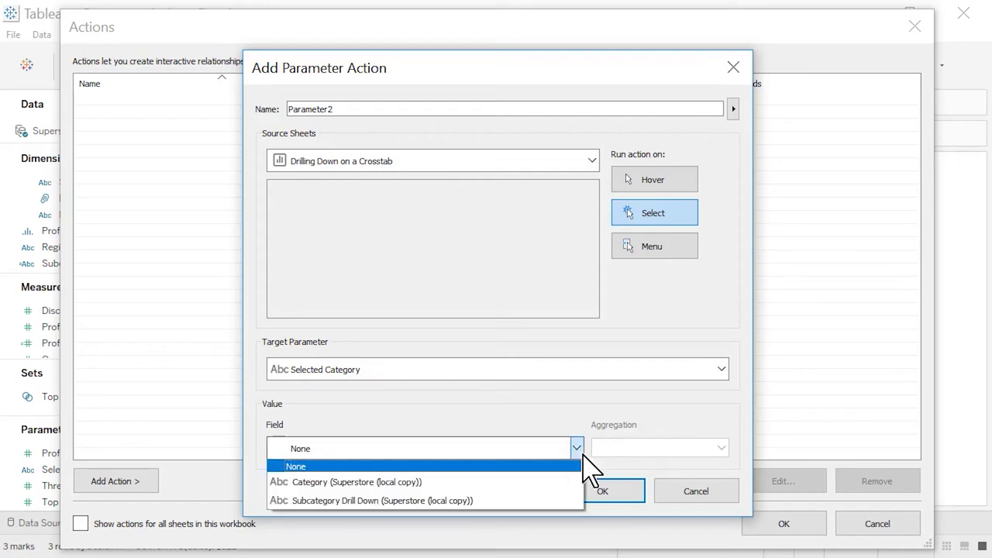
pyautogui.click(511, 482)
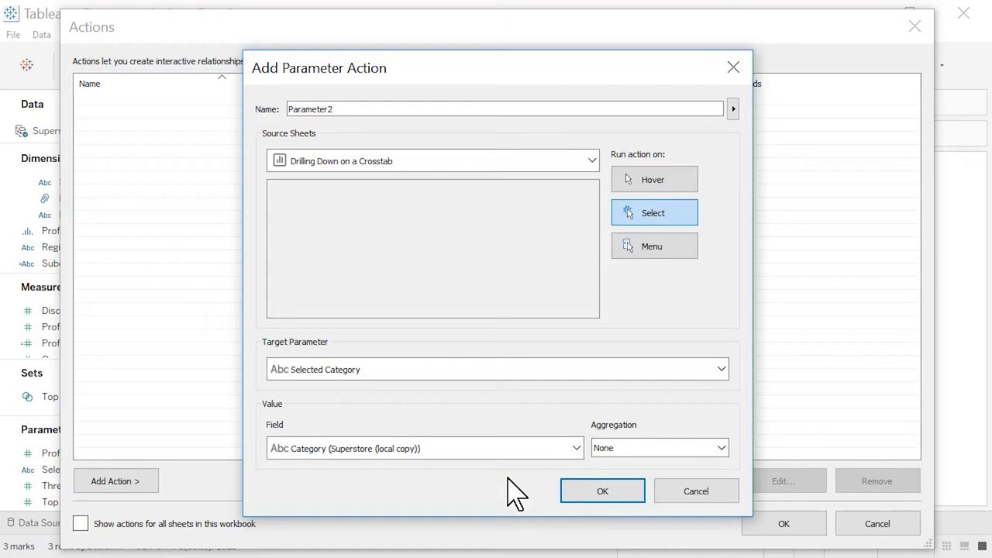
pyautogui.click(634, 490)
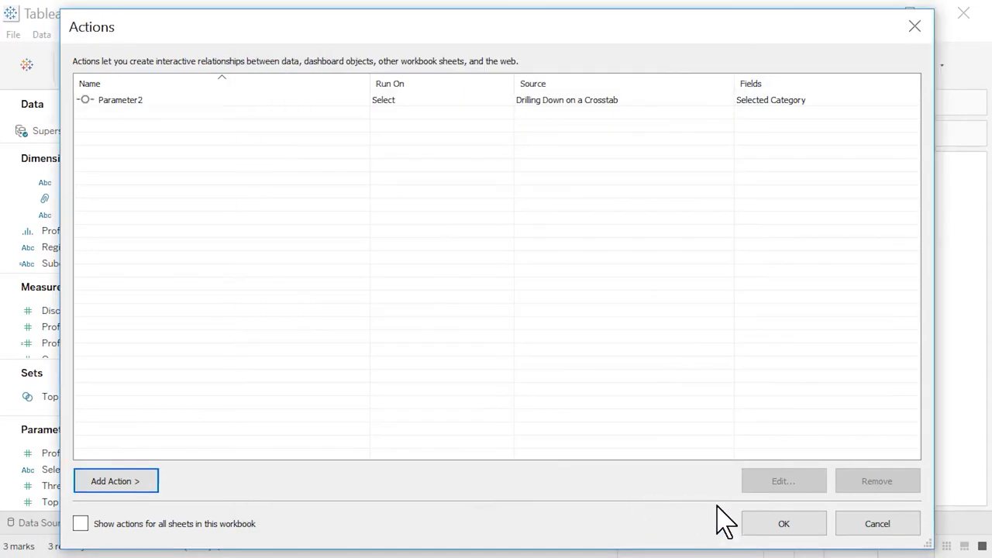
pyautogui.click(814, 532)
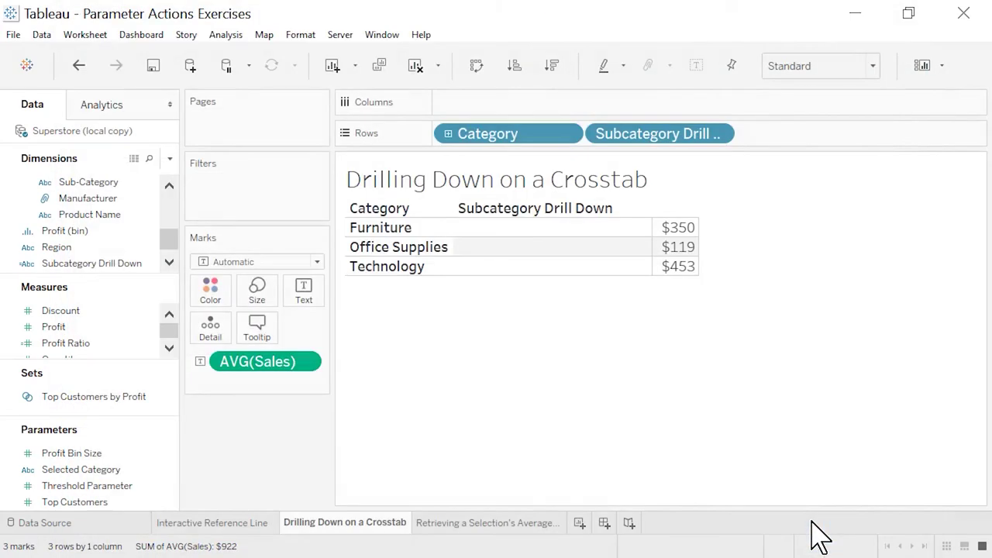
# - Drill down into the Furniture, Office Supplies and Technology rows in turn, going through the three categories twice and ending on Technology
pyautogui.click(550, 231)
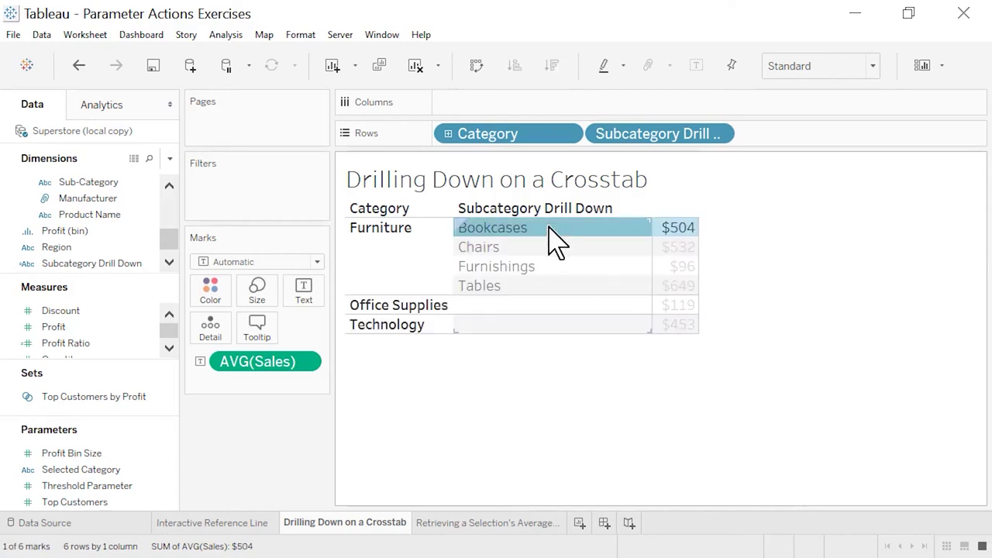
pyautogui.click(584, 306)
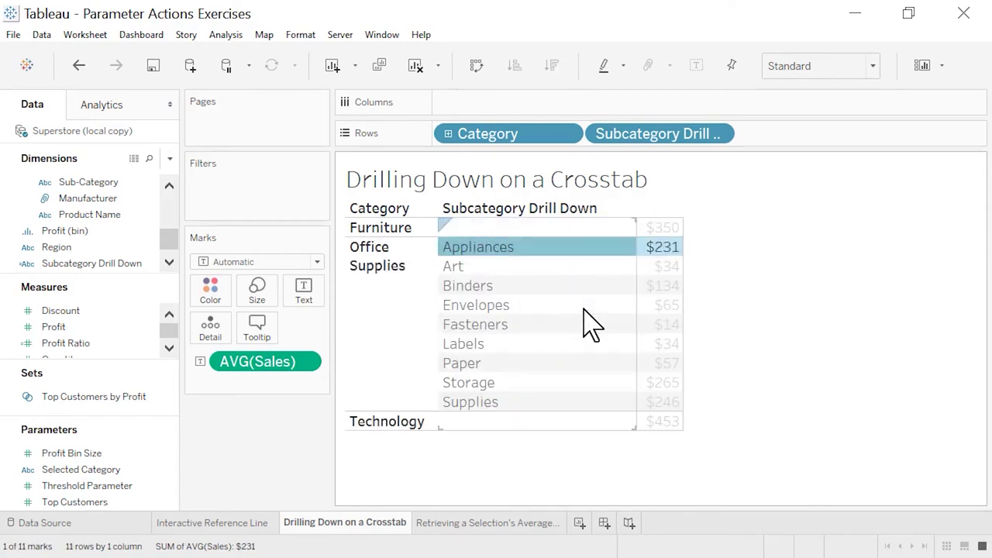
pyautogui.click(575, 423)
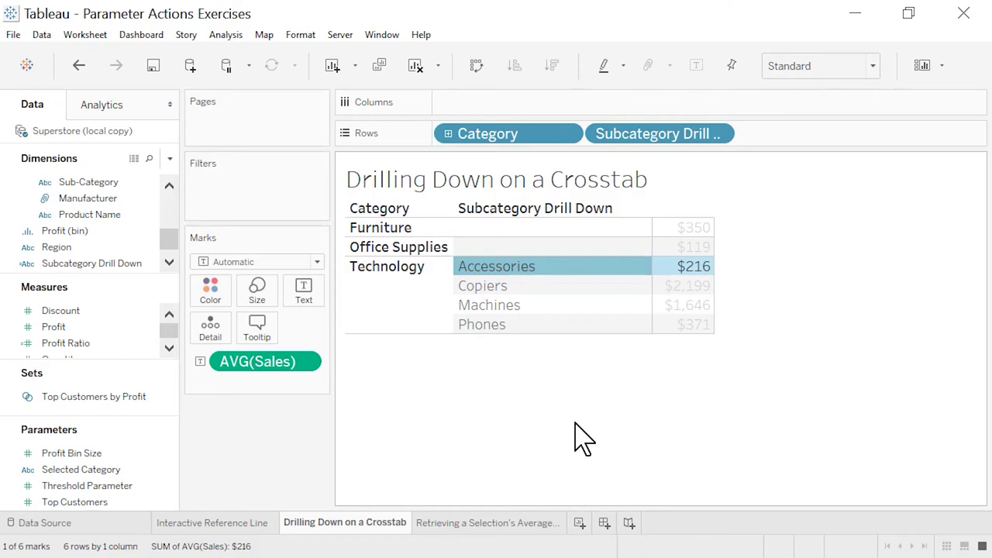
pyautogui.click(530, 230)
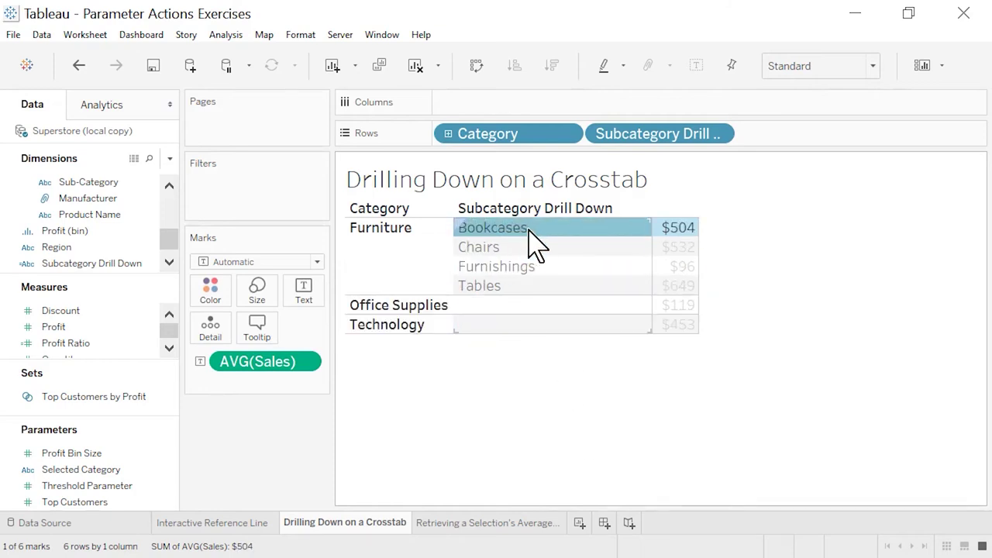
pyautogui.click(559, 307)
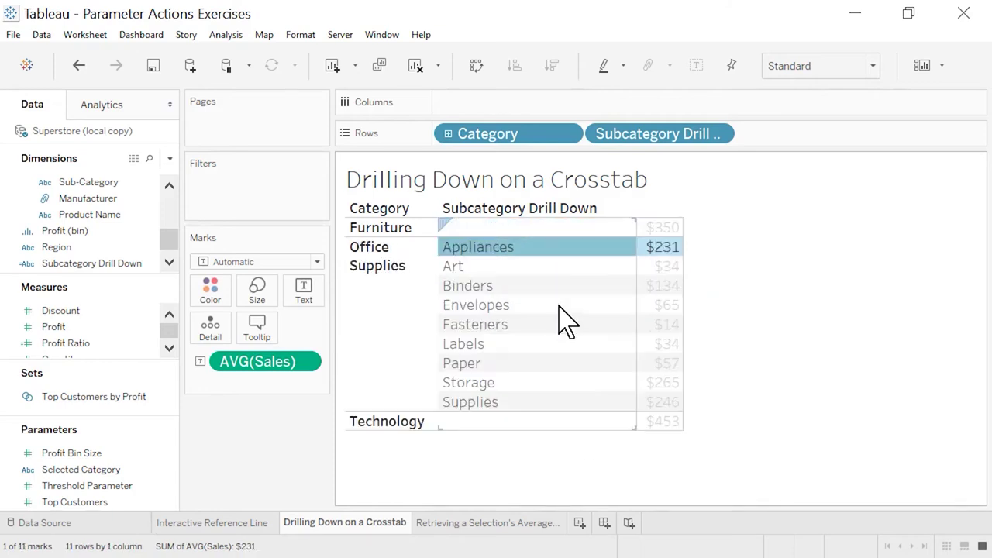
pyautogui.click(553, 421)
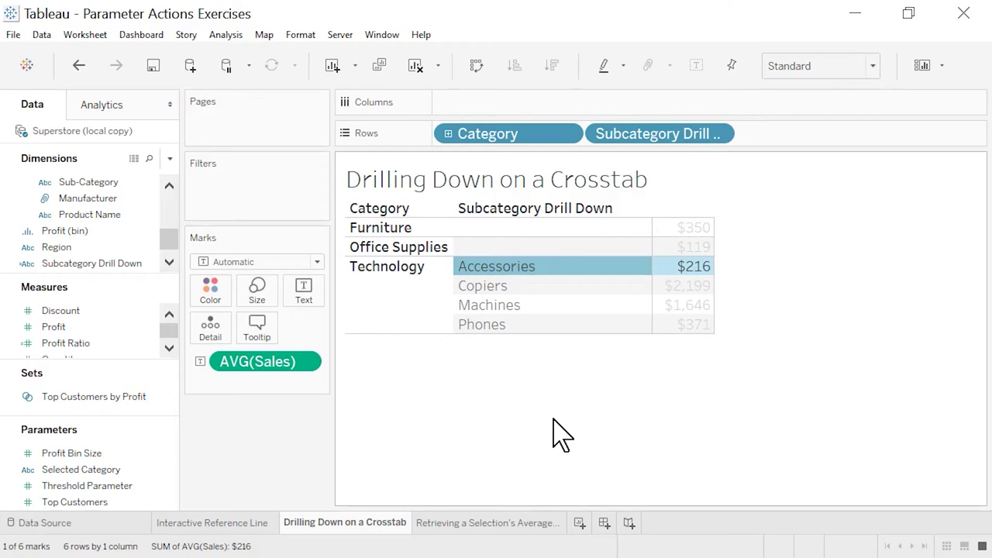
# - On the Retrieving a Selection's Average Sales Value sheet, create a float parameter named Selection's Average Sales Value with Currency (Standard) display format, allowing all values
pyautogui.click(524, 524)
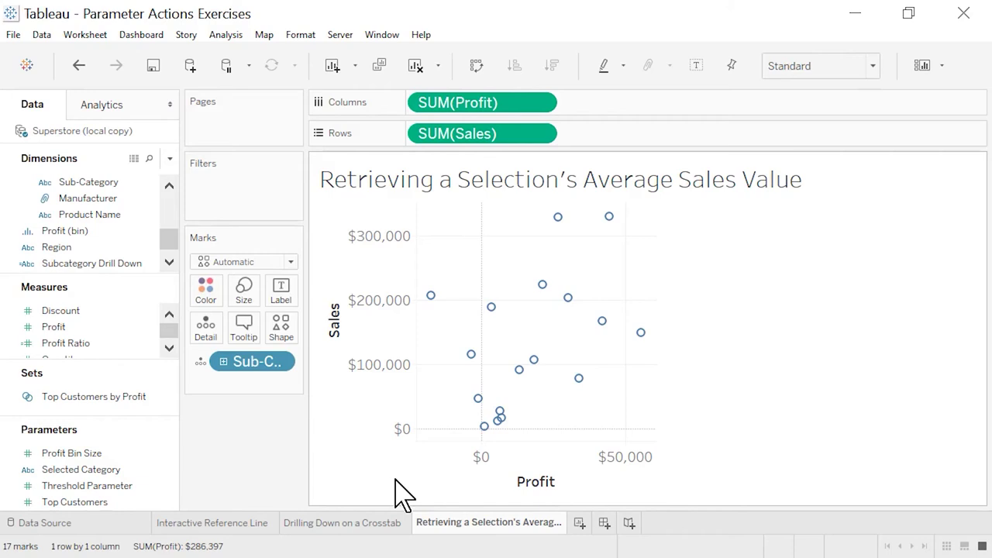
pyautogui.click(170, 158)
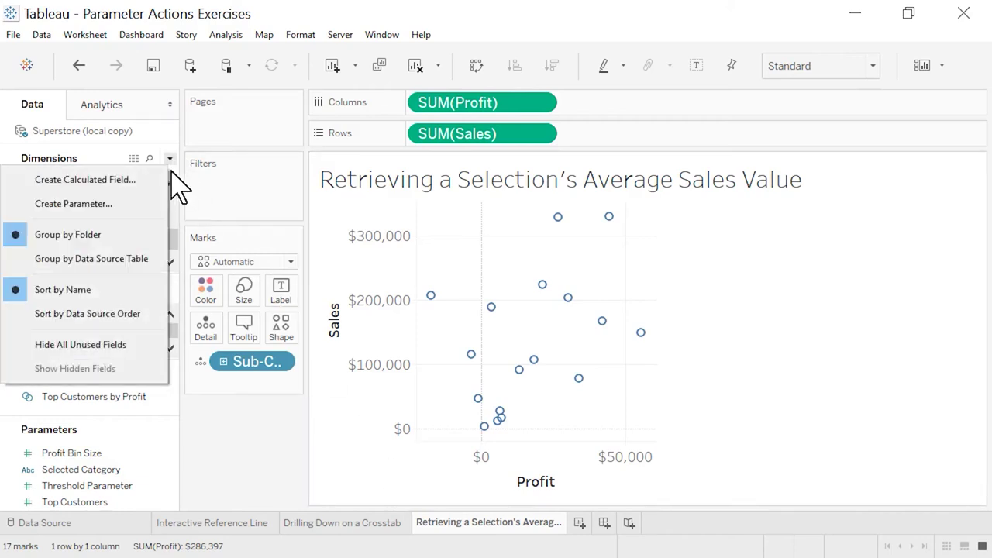
pyautogui.click(159, 211)
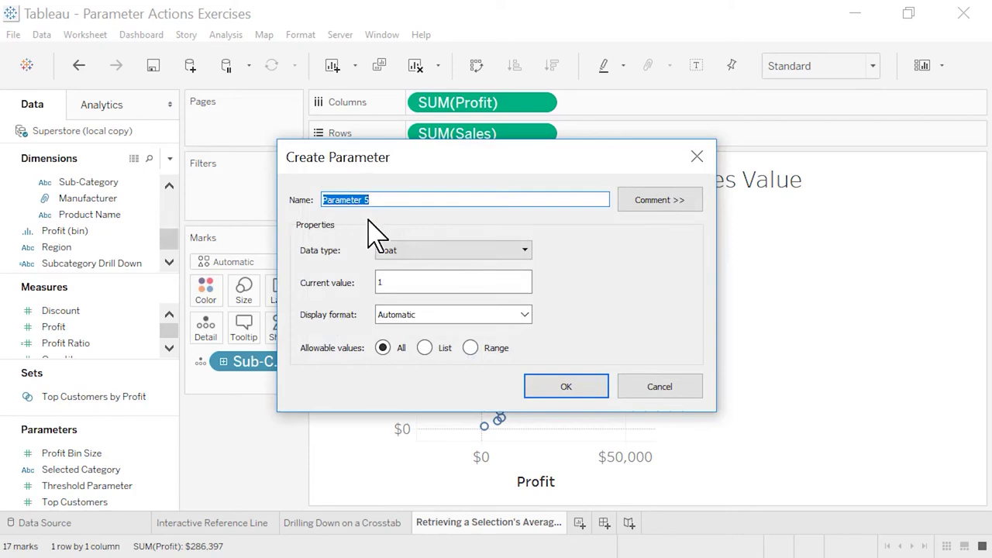
pyautogui.write("Selection's Average Sales Value")
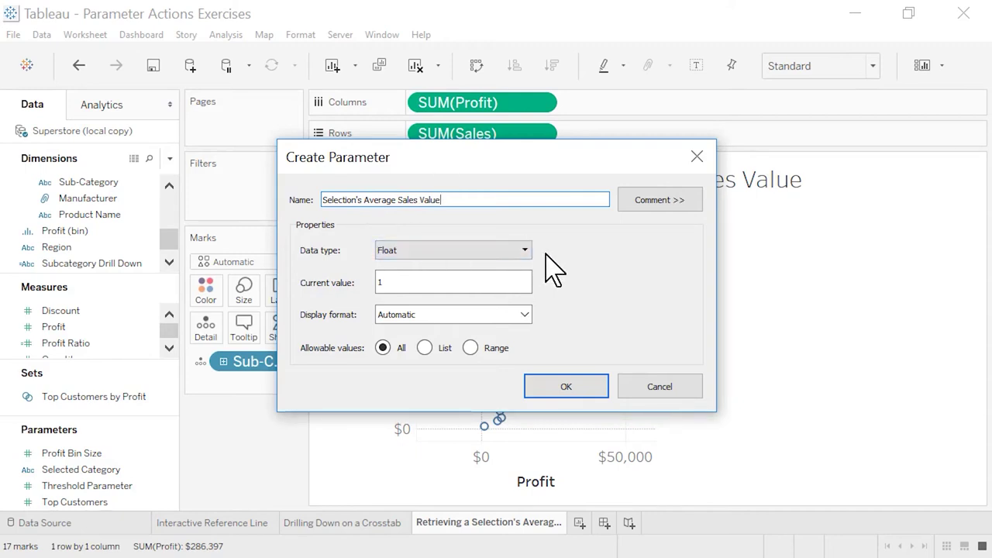
pyautogui.click(525, 314)
pyautogui.click(493, 375)
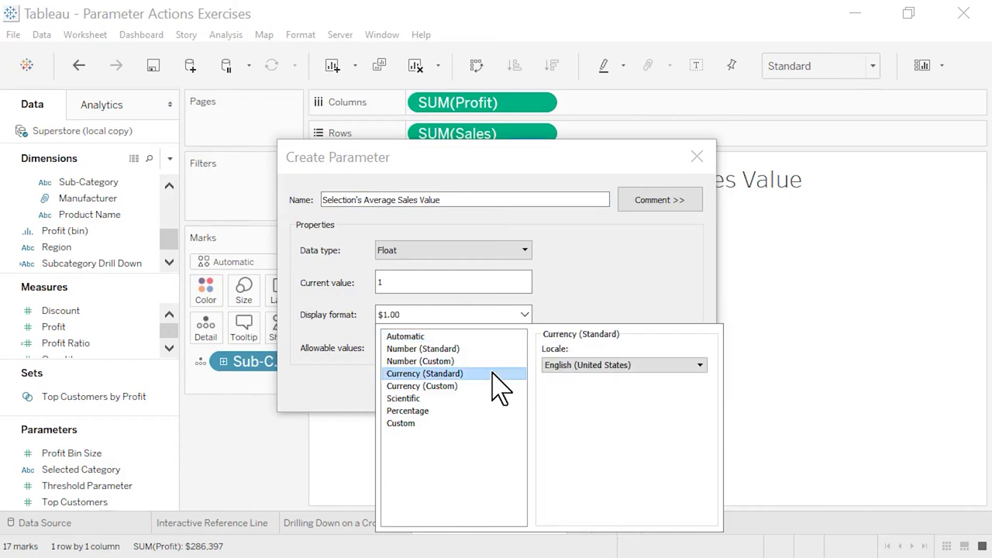
pyautogui.click(361, 399)
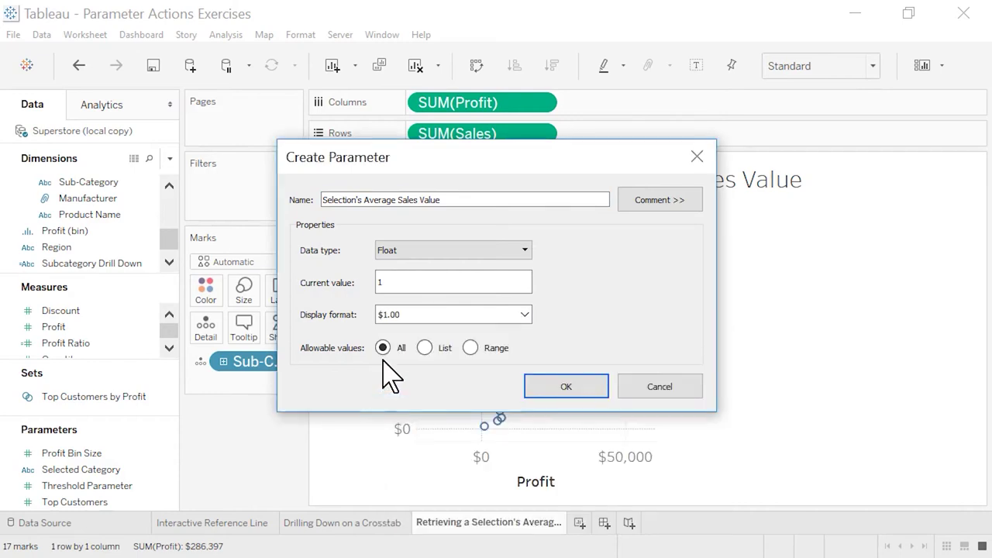
pyautogui.click(587, 393)
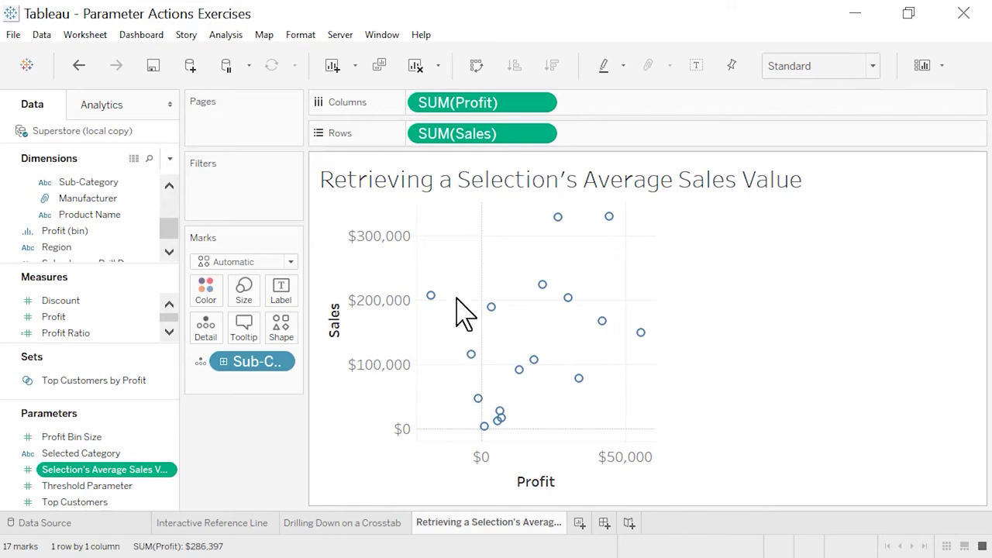
# - Add a parameter action for the Retrieving a Selection's Average Sales Value sheet, run on Select, targeting the Selection's Average Sales Value parameter
pyautogui.click(87, 36)
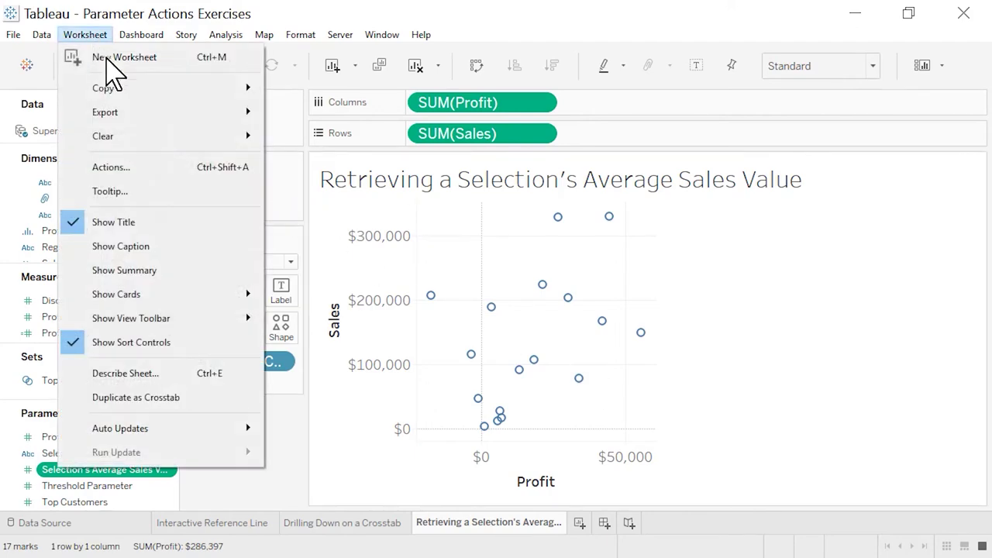
pyautogui.click(174, 169)
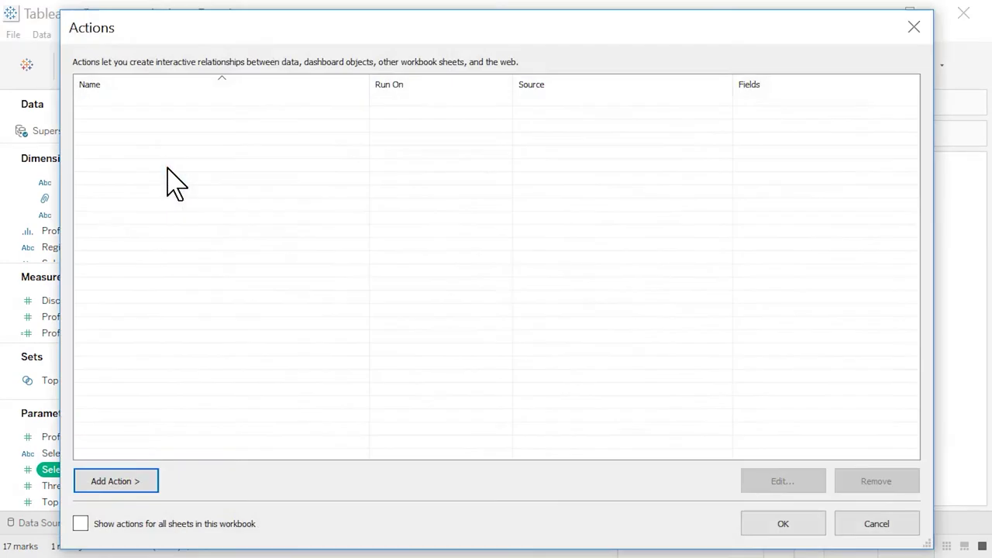
pyautogui.click(153, 479)
pyautogui.click(287, 519)
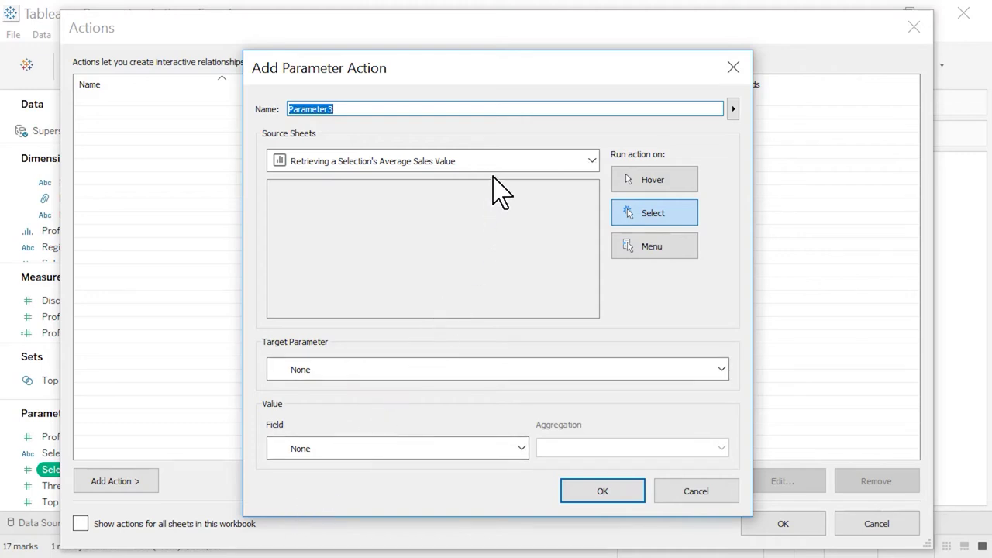
pyautogui.click(686, 220)
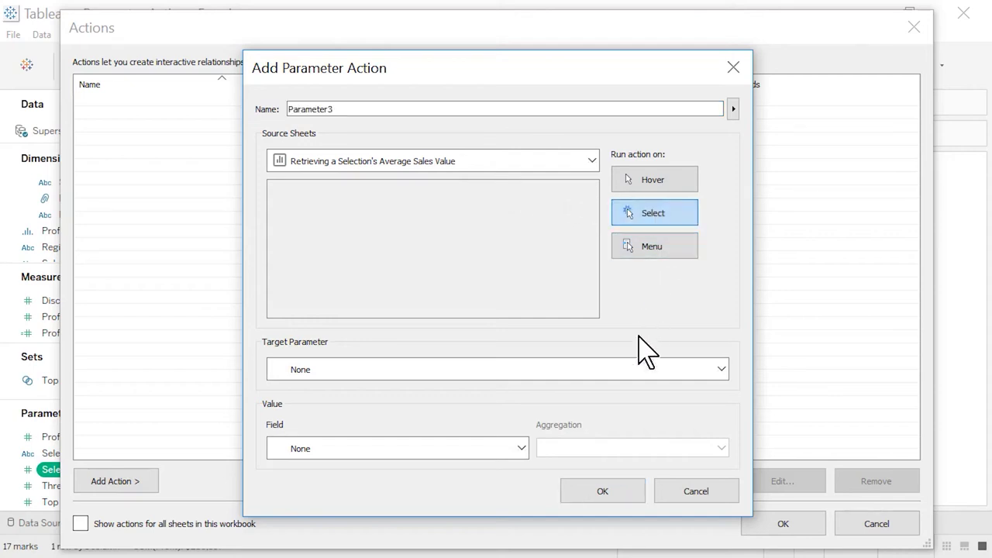
pyautogui.click(639, 372)
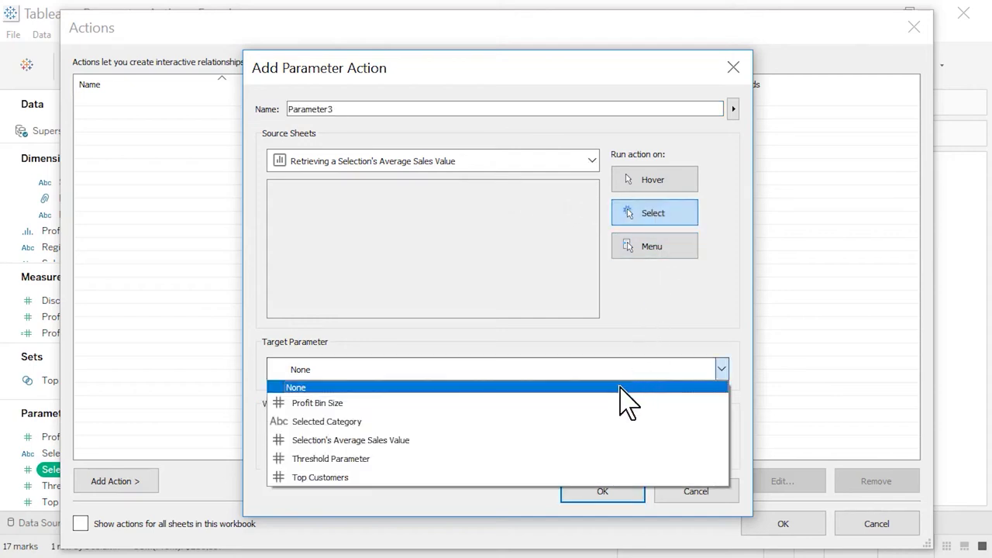
pyautogui.click(580, 440)
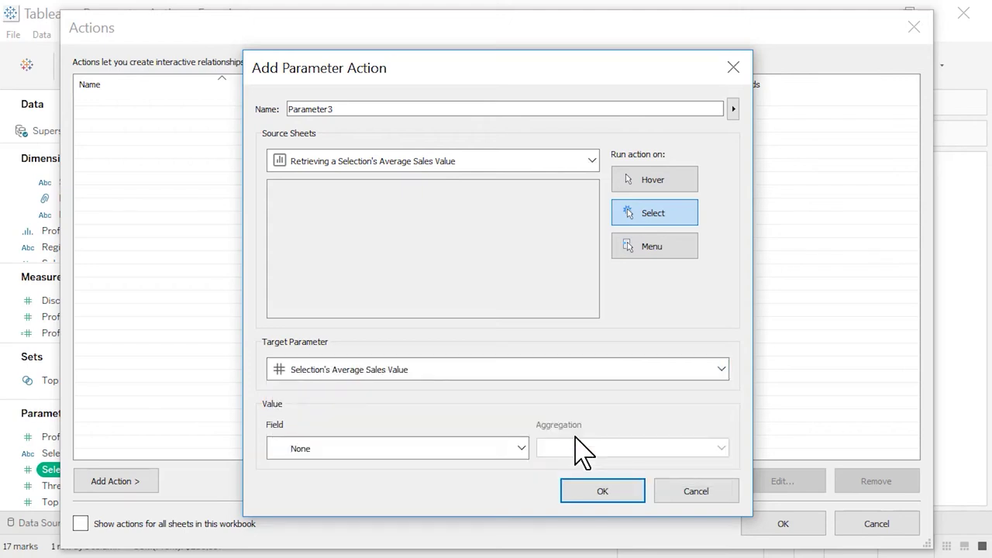
# - Make the parameter action take its value from SUM(Sales) with Average aggregation, and save the action
pyautogui.click(522, 449)
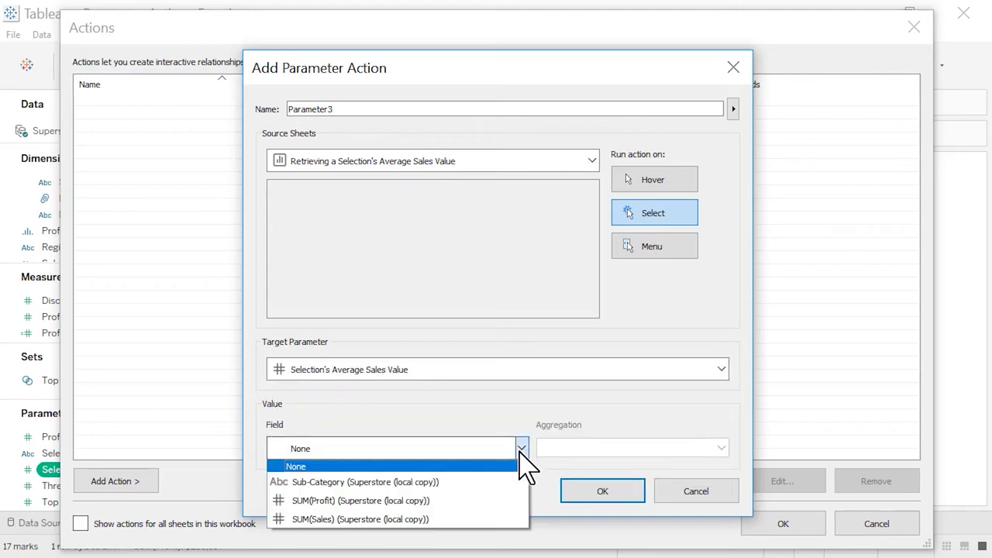
pyautogui.click(437, 519)
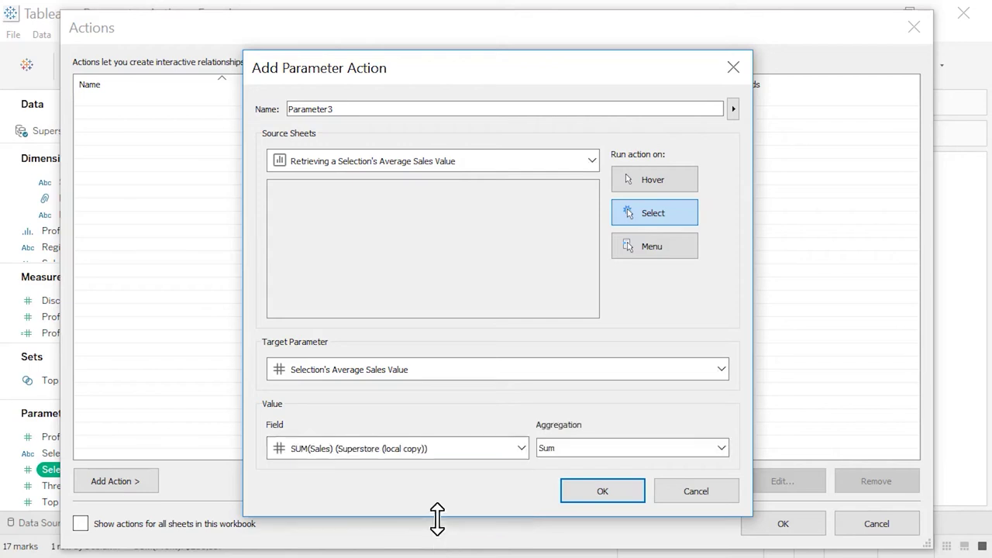
pyautogui.click(721, 450)
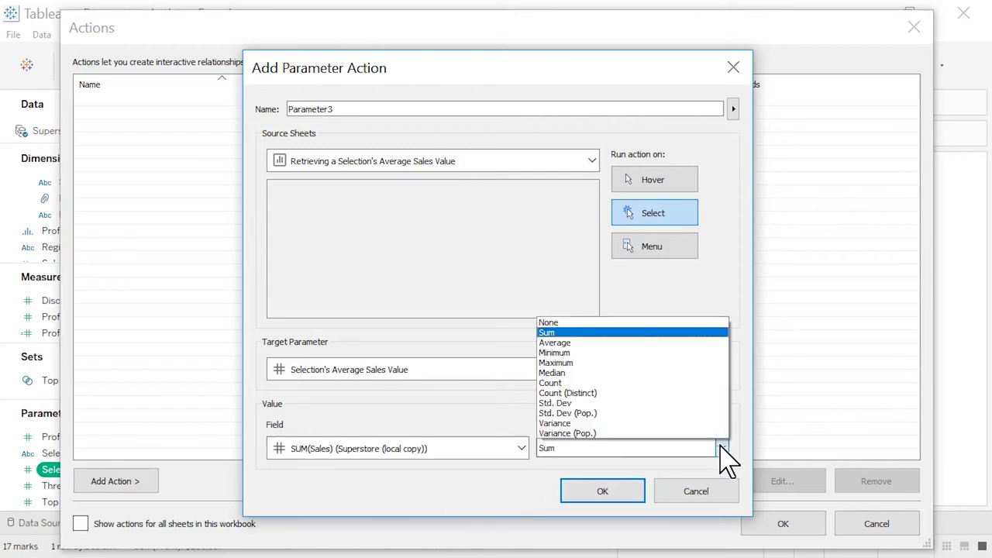
pyautogui.click(673, 345)
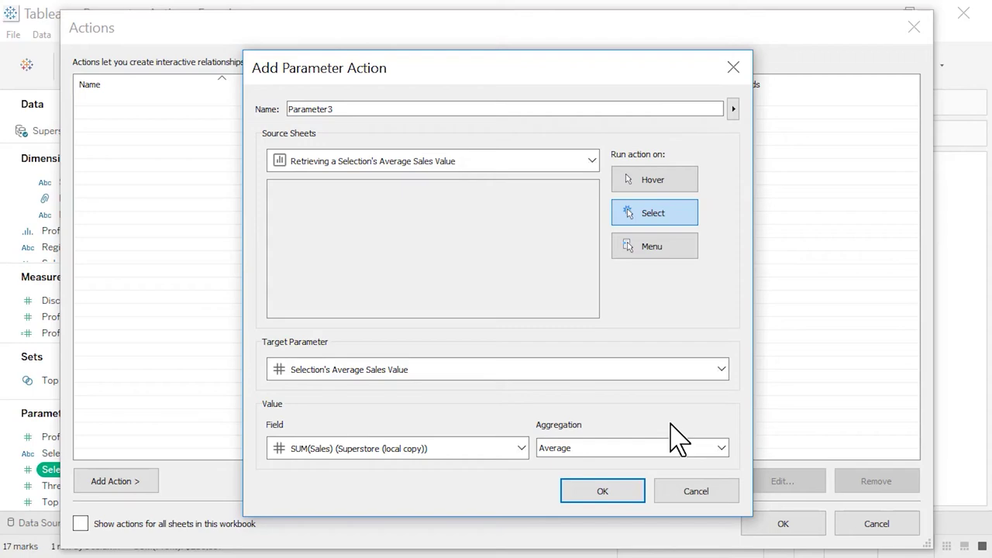
pyautogui.click(628, 490)
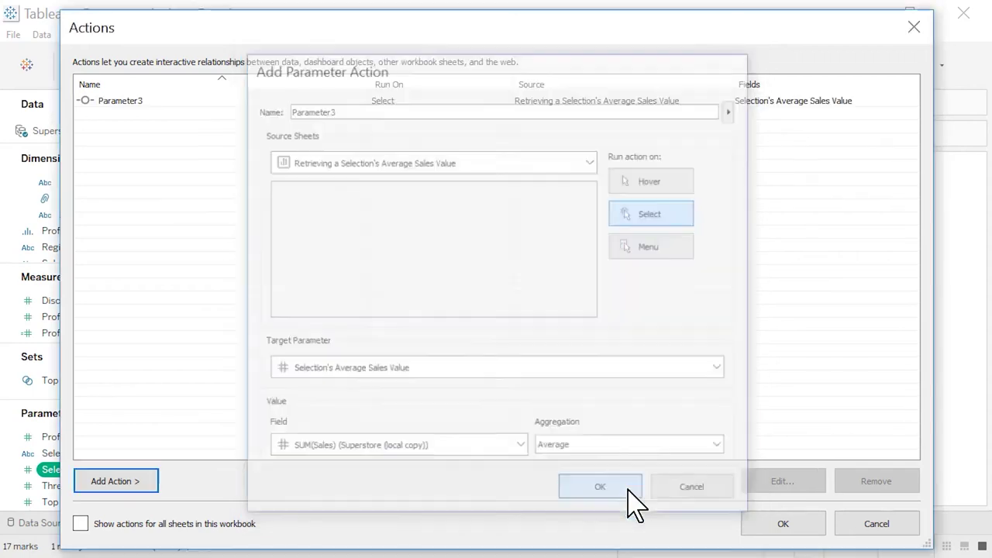
pyautogui.click(810, 524)
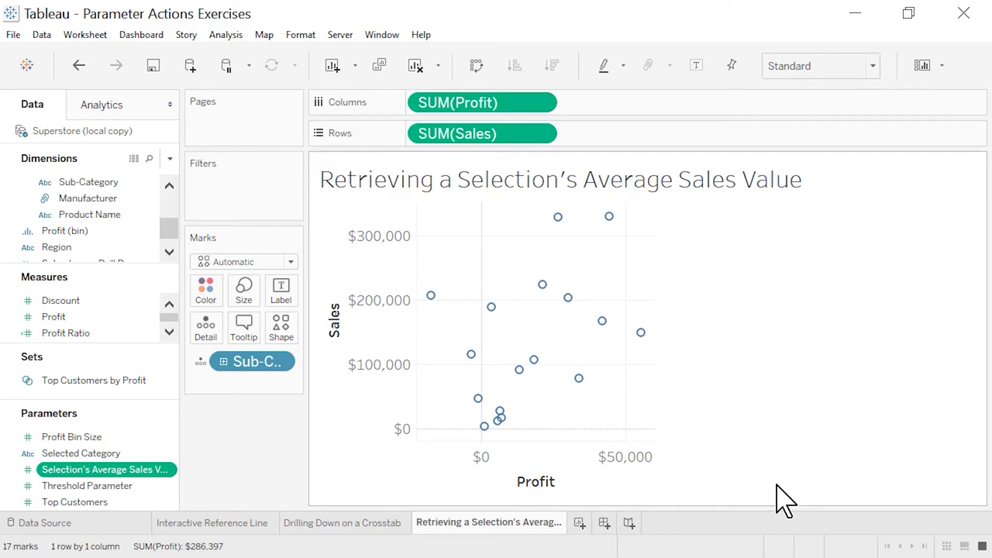
# - Add an entire-table reference line on the Sales axis based on the Selection's Average Sales Value parameter, labelled with its value
pyautogui.click(126, 106)
pyautogui.moveTo(132, 433); pyautogui.dragTo(452, 318)
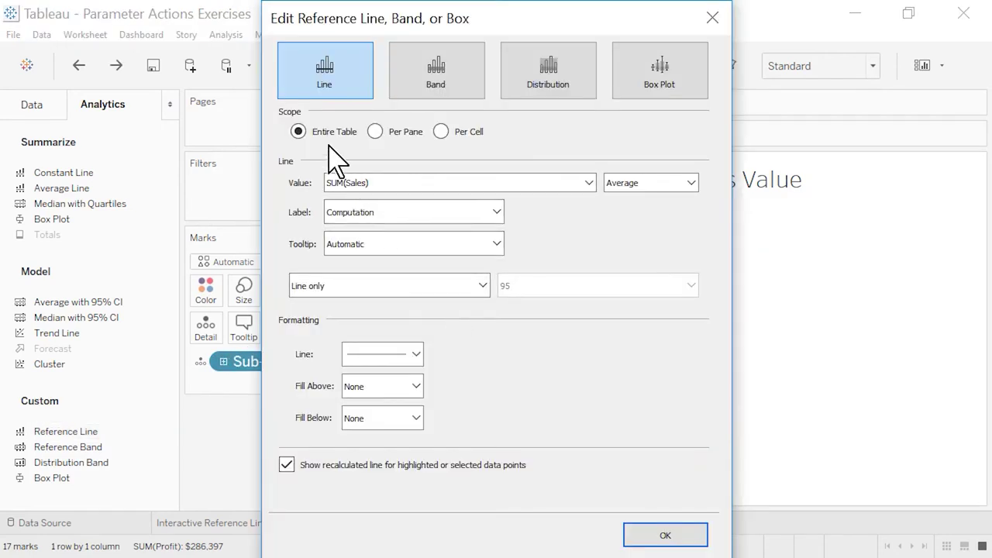
pyautogui.click(550, 186)
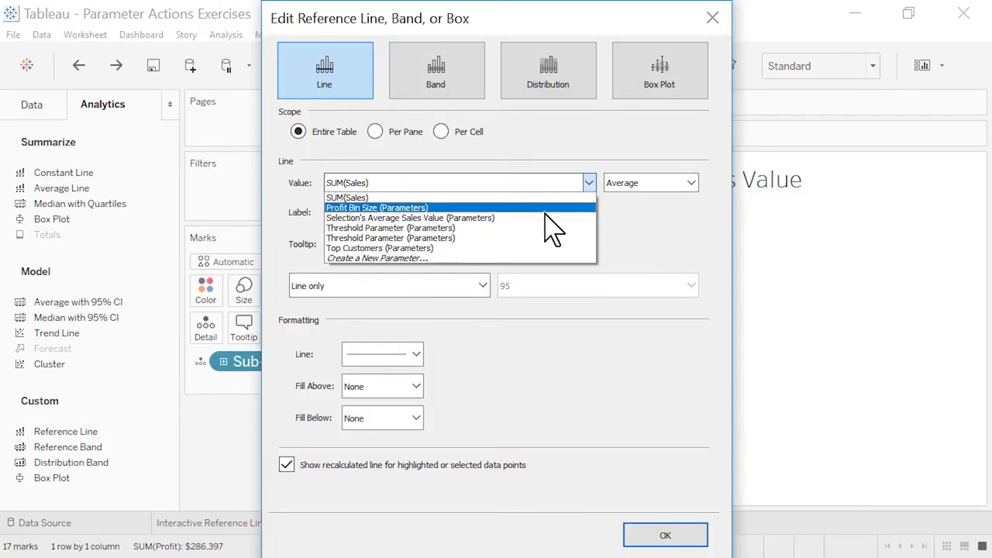
pyautogui.press('Escape')
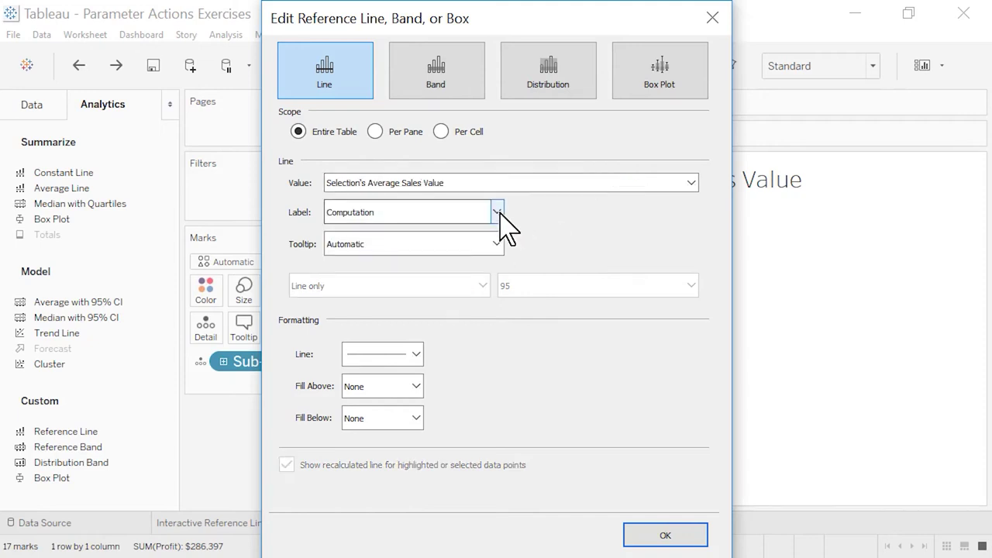
pyautogui.click(497, 212)
pyautogui.click(493, 239)
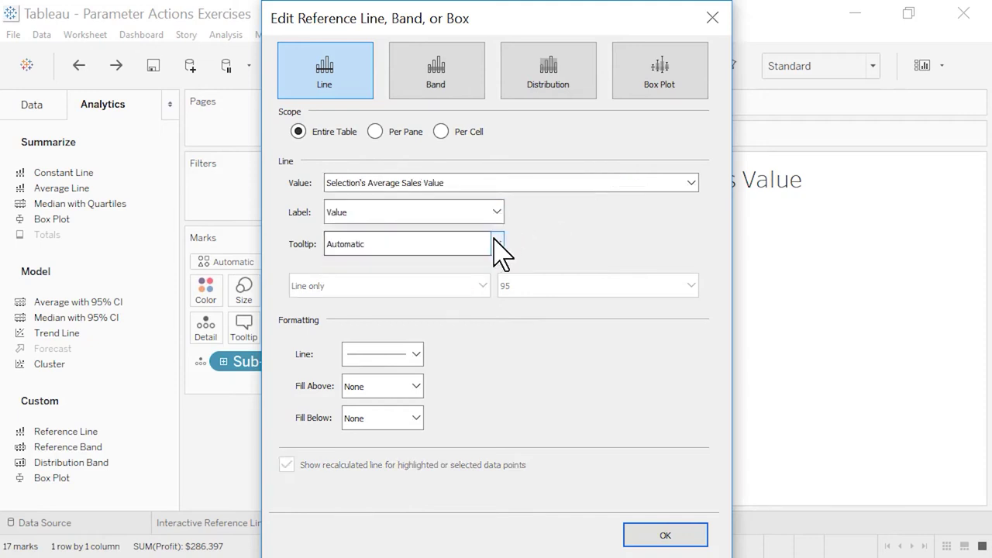
pyautogui.click(691, 539)
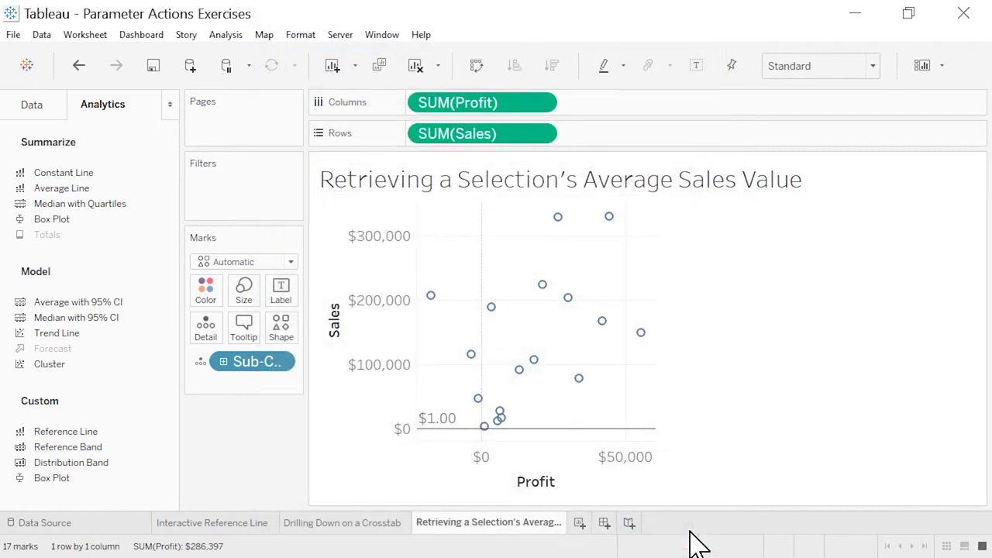
# - Test the reference line by selecting a group of scatter plot marks around $100,000 in sales, followed by a group around $200,000
pyautogui.moveTo(443, 340); pyautogui.dragTo(602, 392)
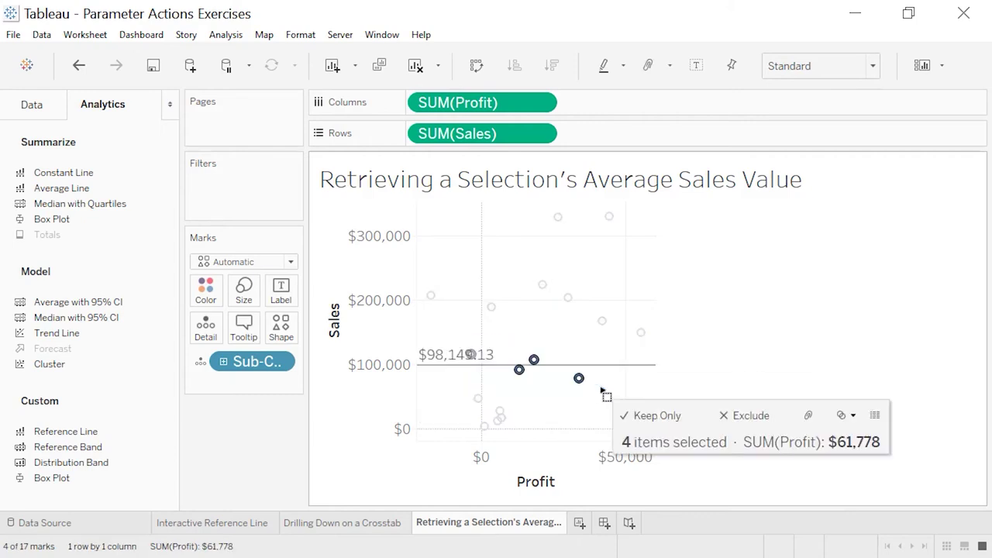
pyautogui.moveTo(623, 375)
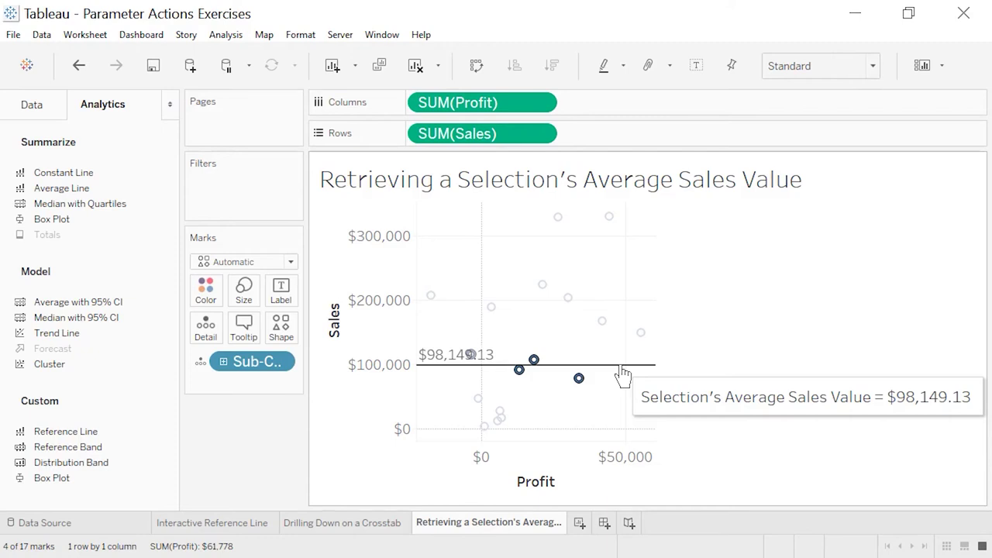
pyautogui.moveTo(421, 276); pyautogui.dragTo(628, 339)
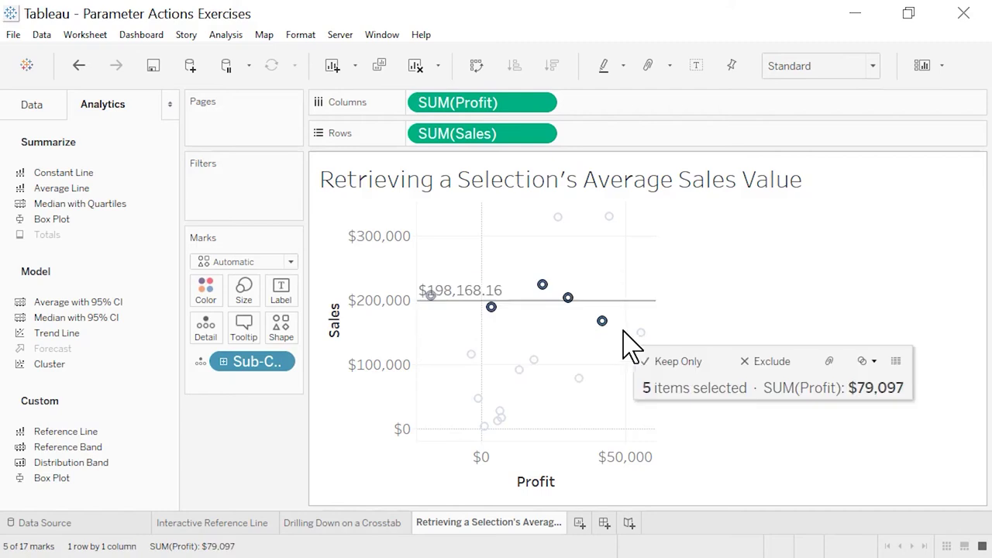
pyautogui.moveTo(634, 308)
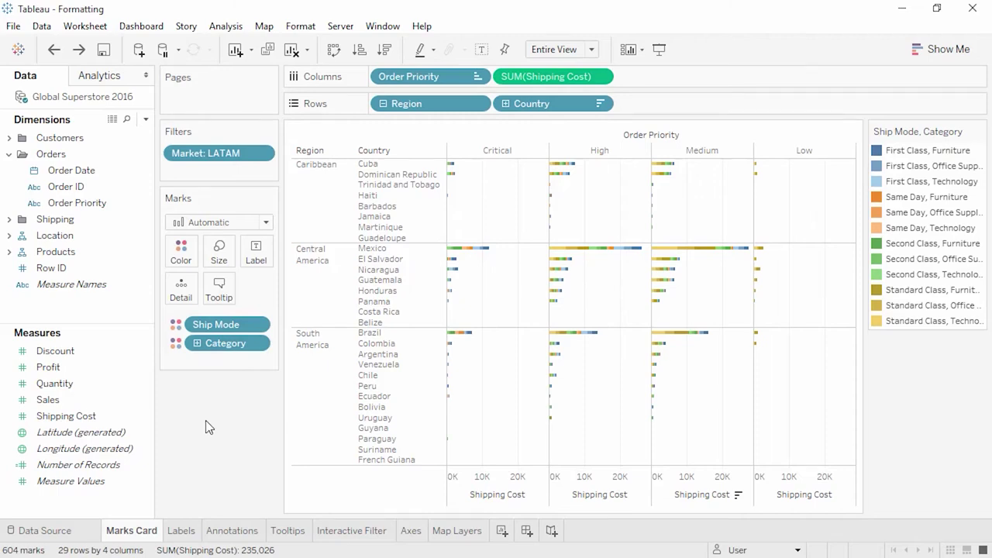
# - In the Formatting workbook's Marks Card sheet, thicken the bars by raising the mark size slightly past the midpoint
pyautogui.click(226, 262)
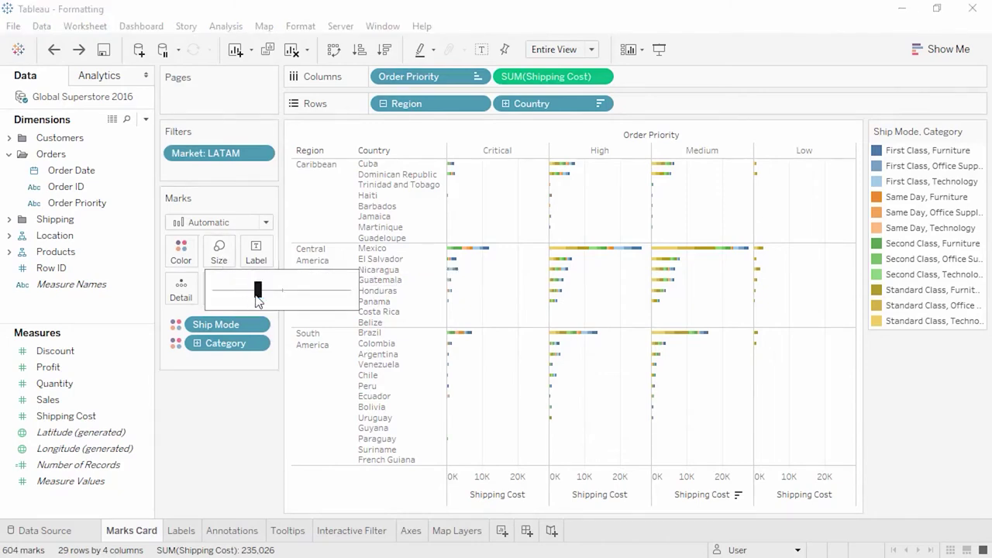
pyautogui.moveTo(258, 289); pyautogui.dragTo(305, 298)
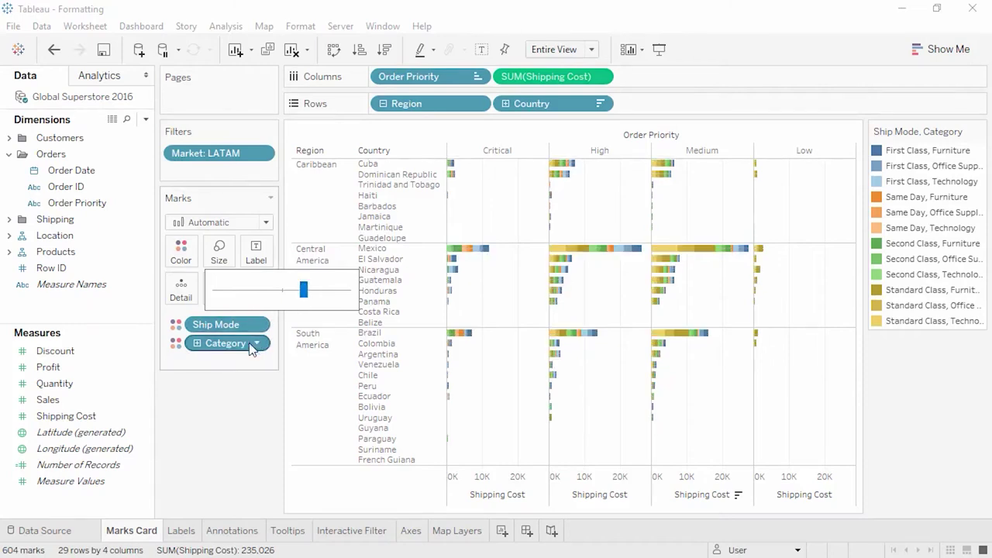
pyautogui.click(223, 391)
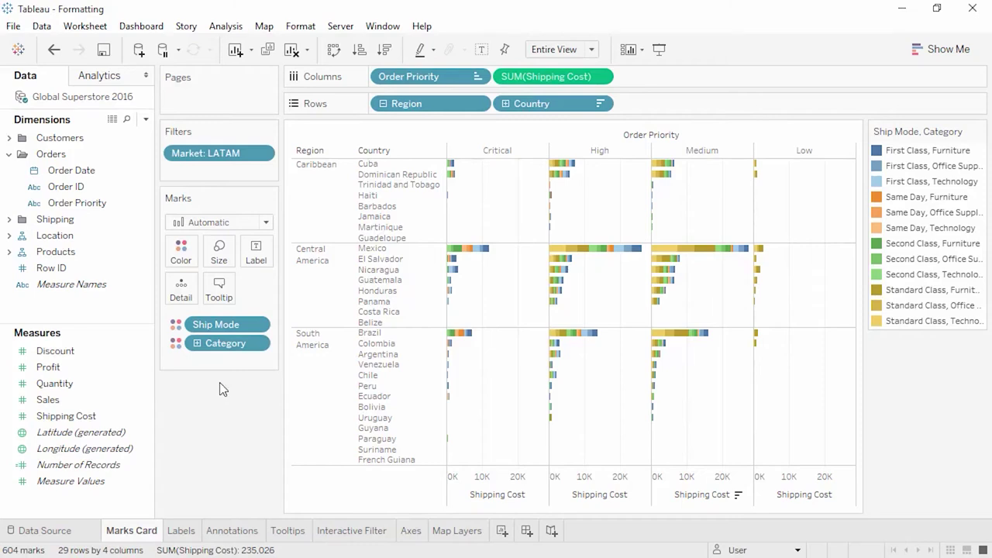
# - Give the bar segments on the Marks Card sheet a dark gray border
pyautogui.click(187, 261)
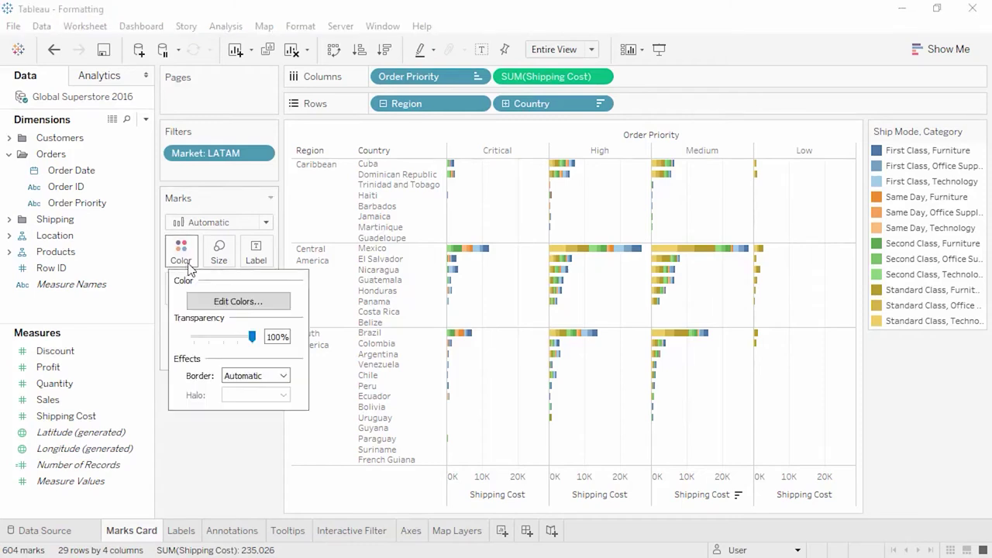
pyautogui.click(245, 378)
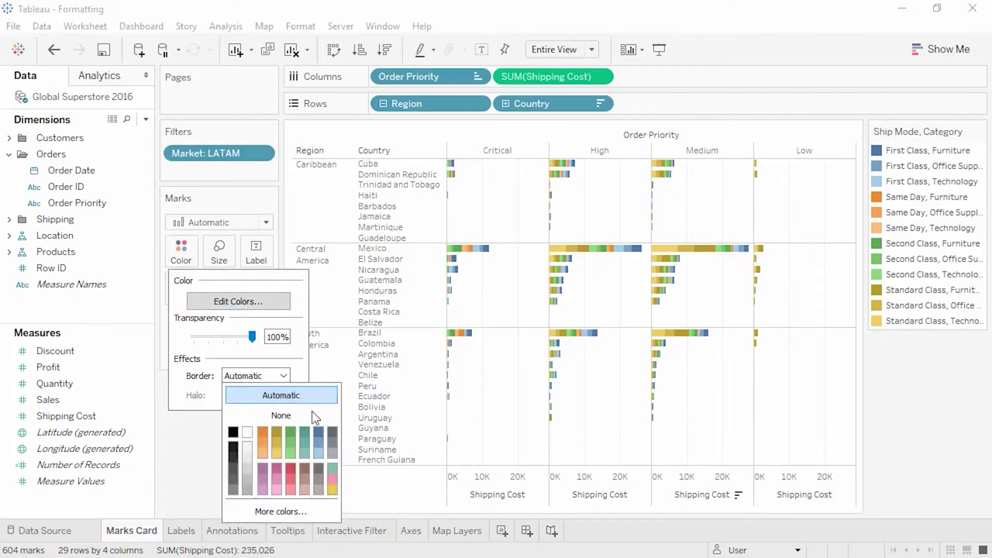
pyautogui.click(332, 431)
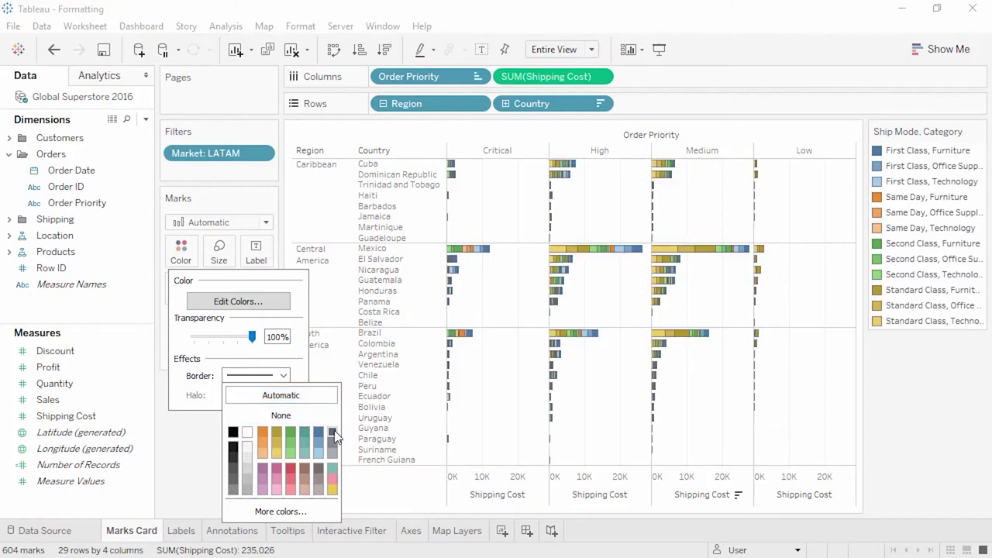
pyautogui.click(216, 429)
# - On the Labels sheet, show mark labels on the line chart and make them display Profit
pyautogui.click(184, 528)
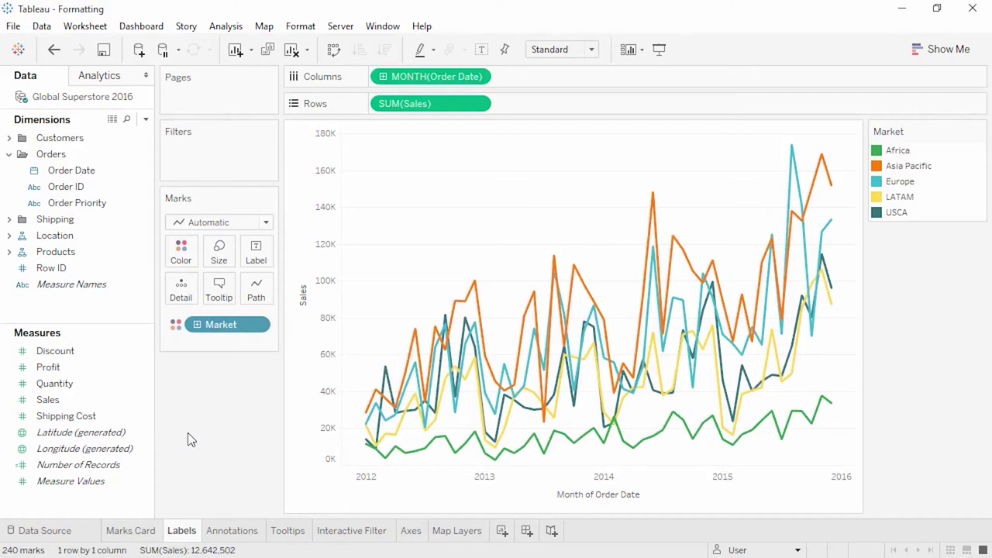
pyautogui.click(250, 258)
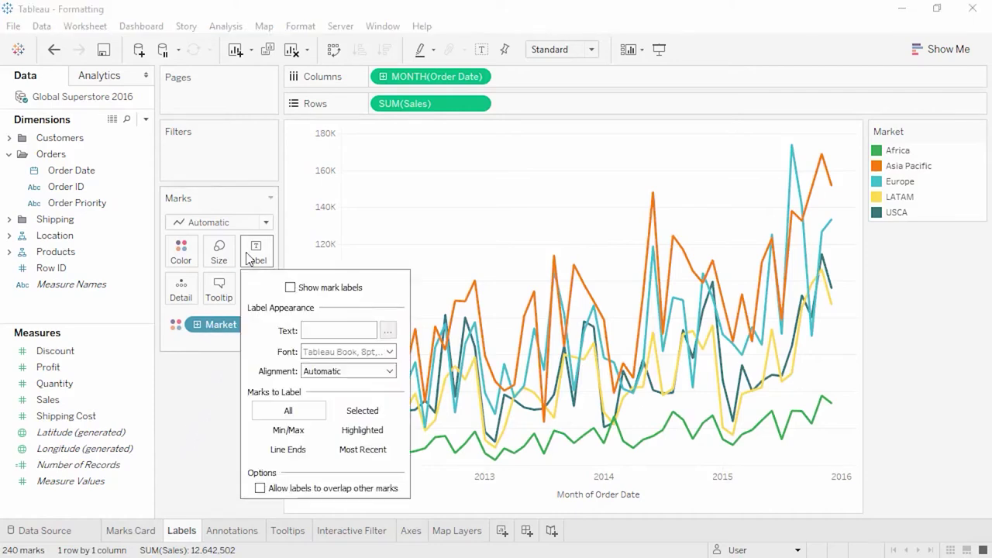
pyautogui.click(290, 287)
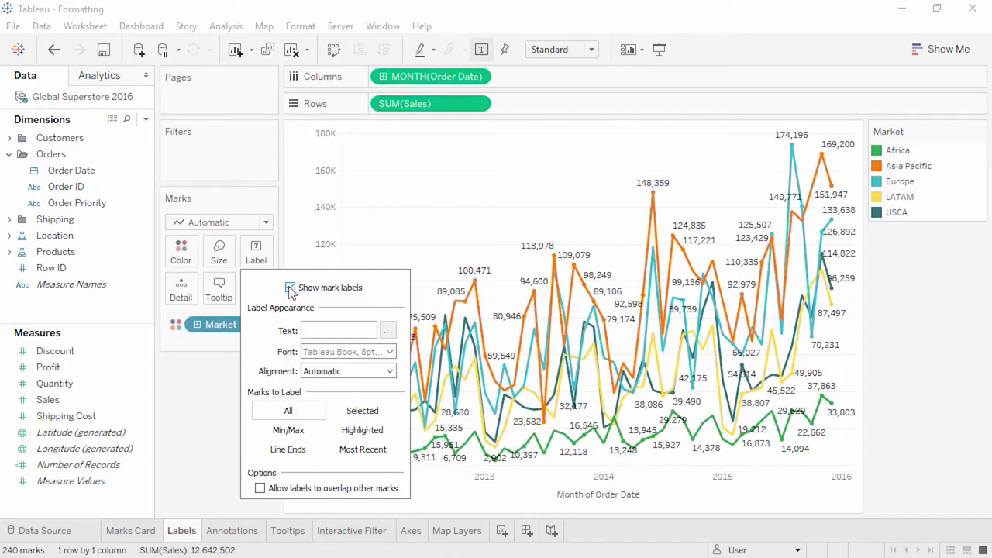
pyautogui.moveTo(70, 367); pyautogui.dragTo(256, 252)
# - Examine the Profit label's text editor and the fields it offers for insertion, leaving the text as is
pyautogui.click(256, 252)
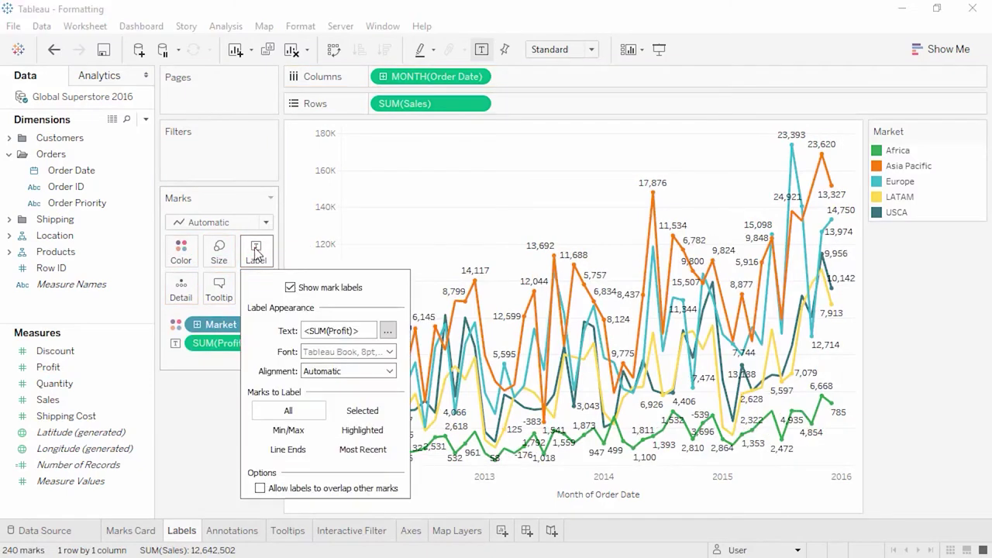
pyautogui.click(388, 332)
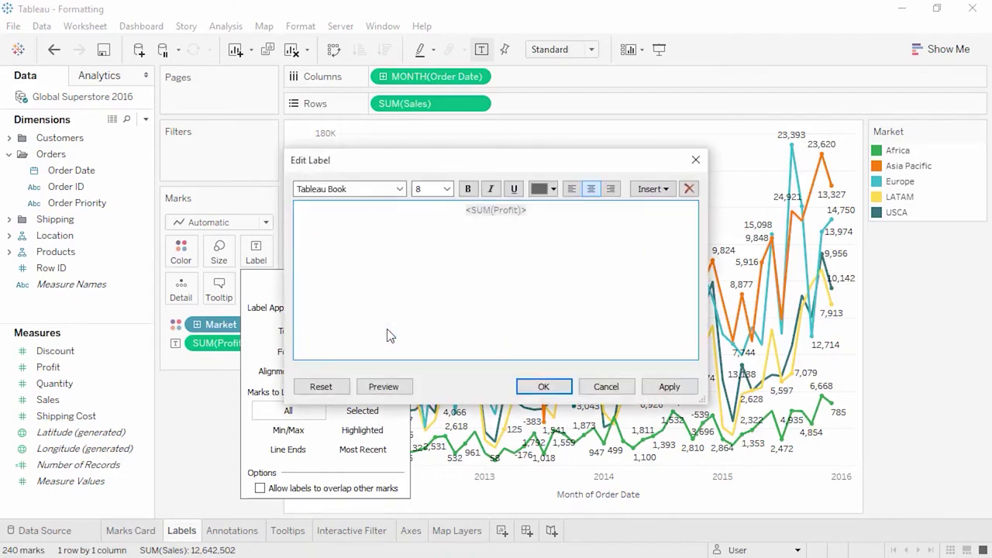
pyautogui.click(651, 190)
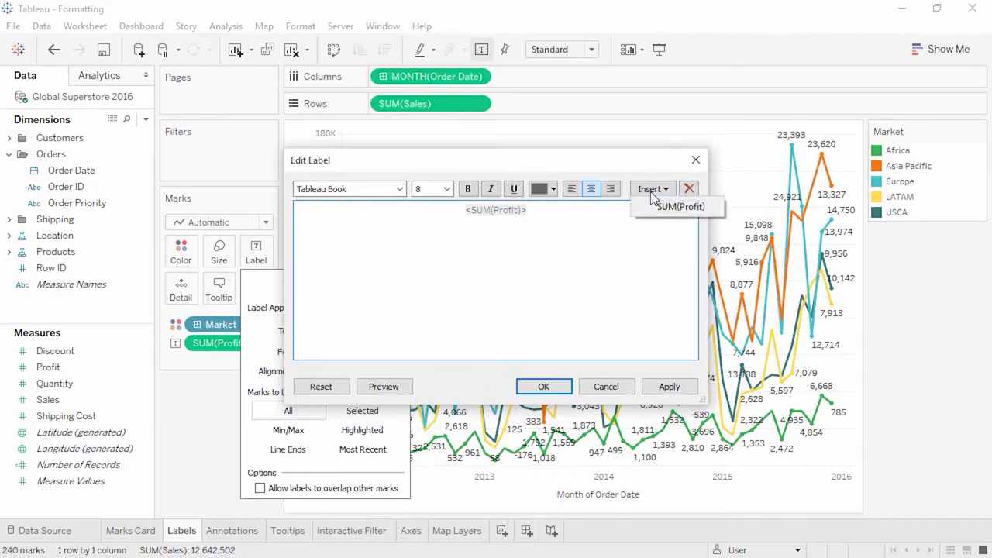
pyautogui.click(695, 160)
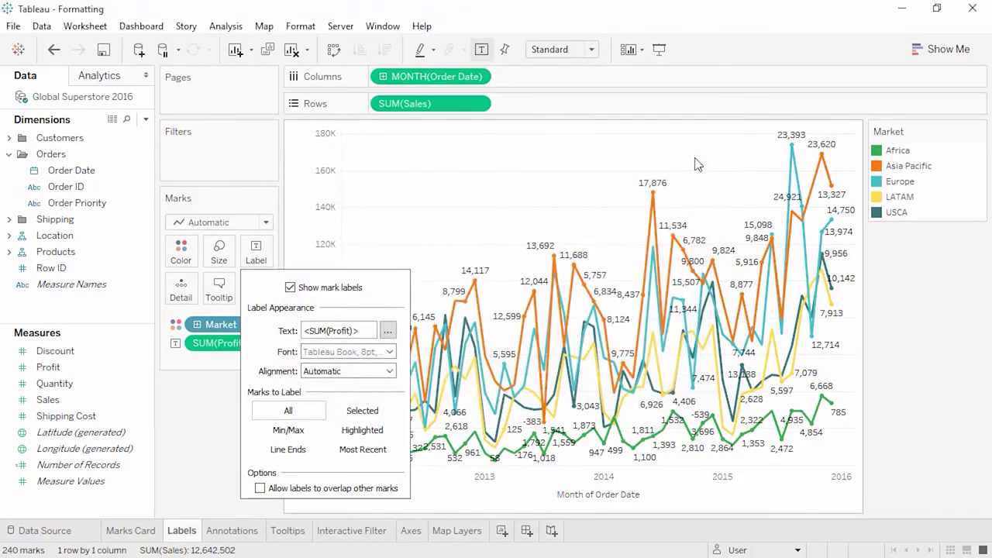
# - Try labelling only highlighted marks, and settle on labelling the Min/Max marks with Pane scope
pyautogui.click(371, 436)
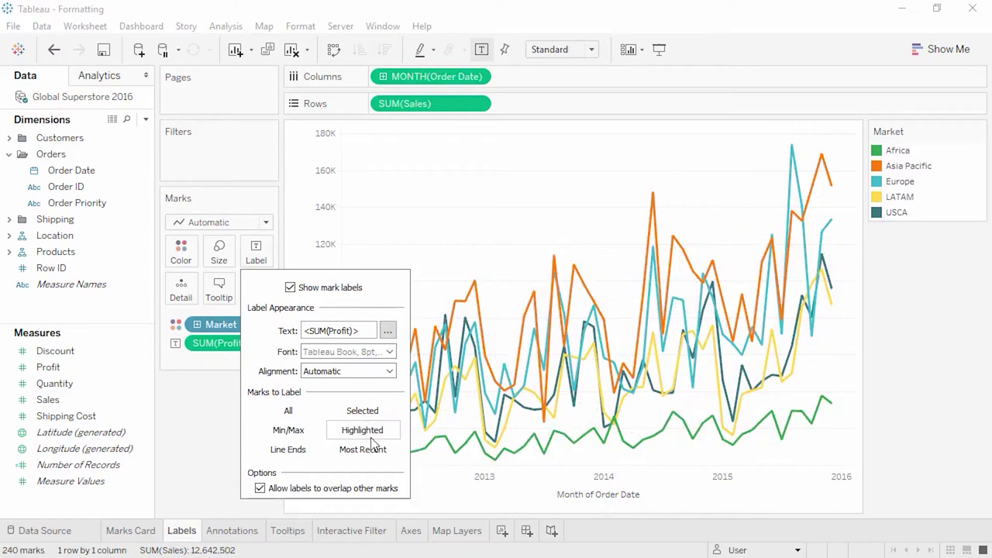
pyautogui.click(288, 439)
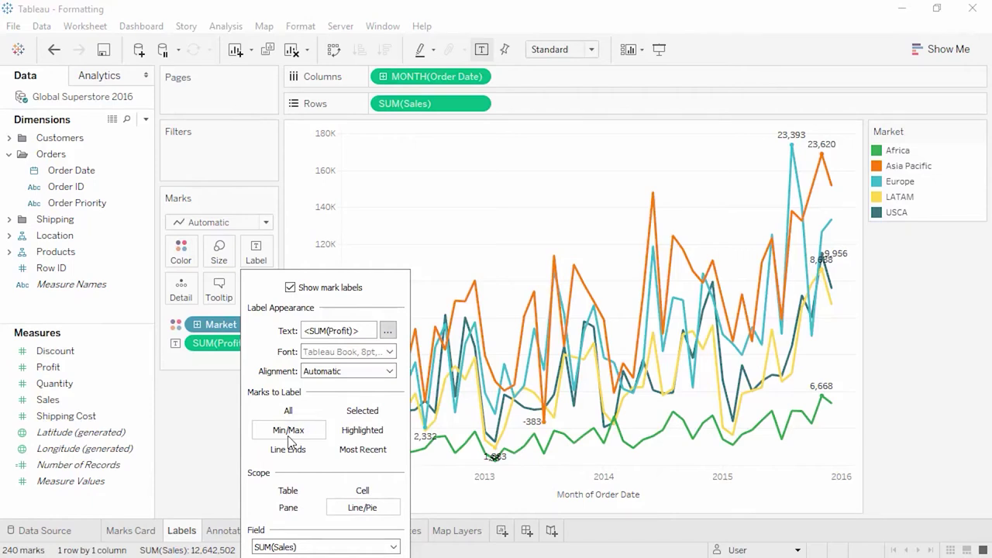
pyautogui.click(290, 508)
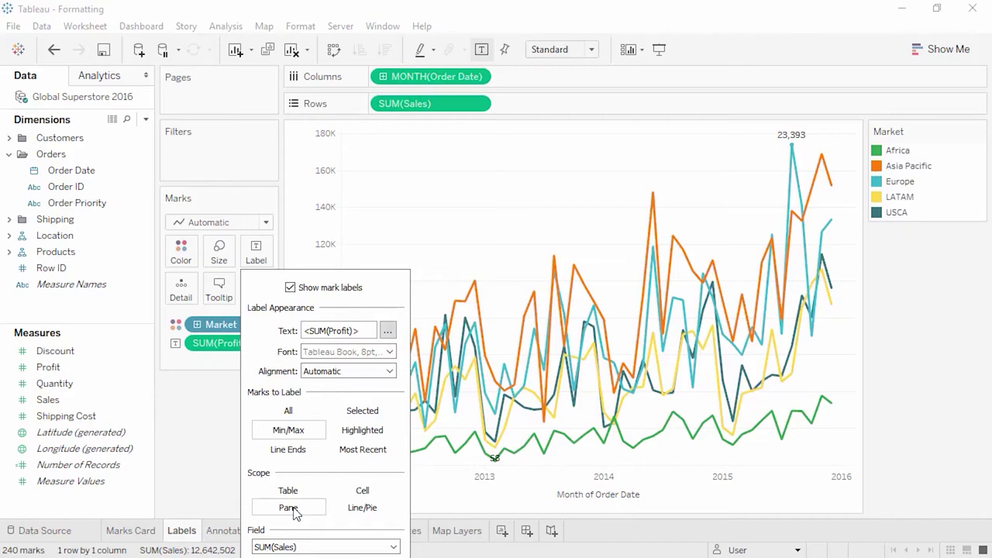
pyautogui.click(203, 453)
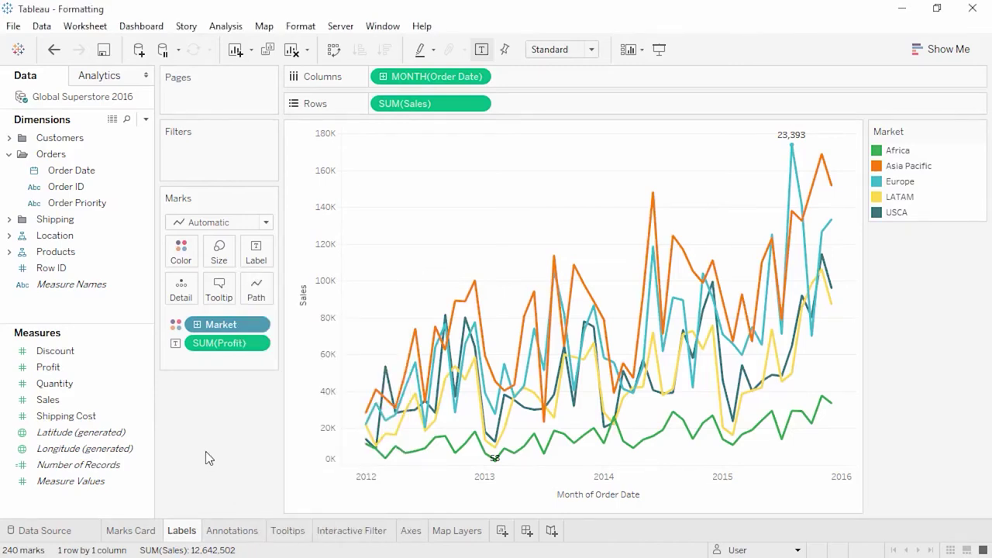
# - Set the mark label of the USCA line's early-2012 peak to Always Show
pyautogui.rightClick(385, 371)
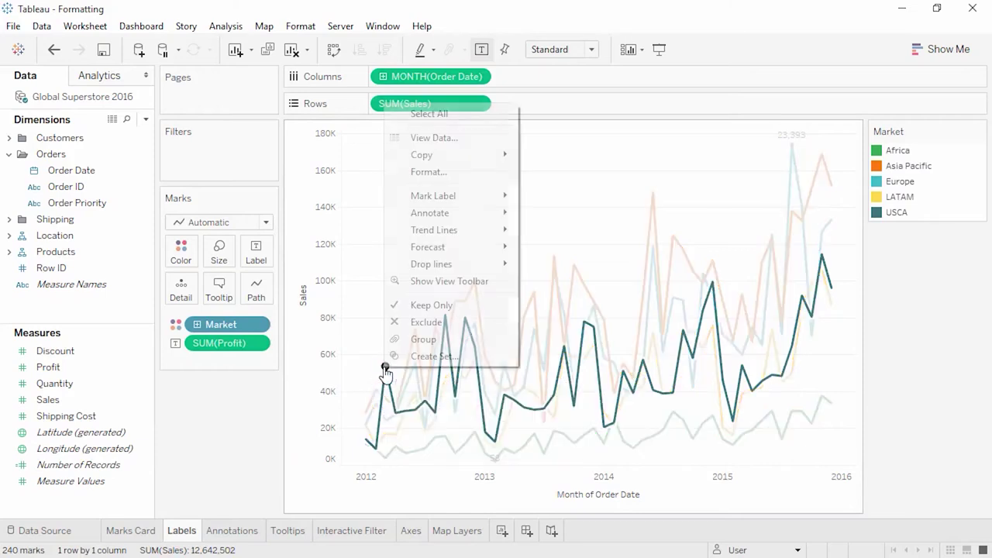
pyautogui.moveTo(467, 217)
pyautogui.moveTo(468, 200)
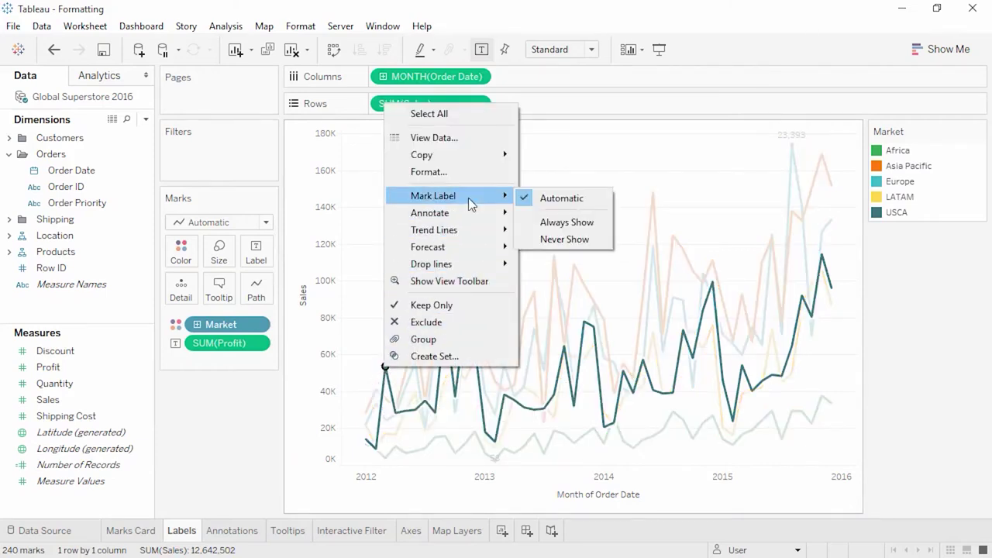
pyautogui.click(542, 223)
pyautogui.click(542, 224)
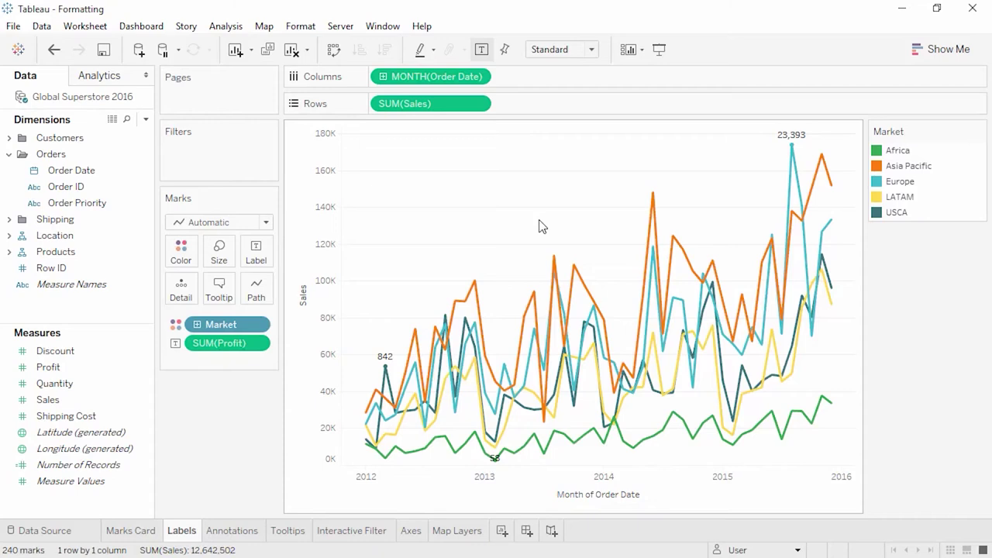
# - On the Annotations sheet, add a mark annotation with the default text to the Asia Pacific line's August 2014 point
pyautogui.click(248, 535)
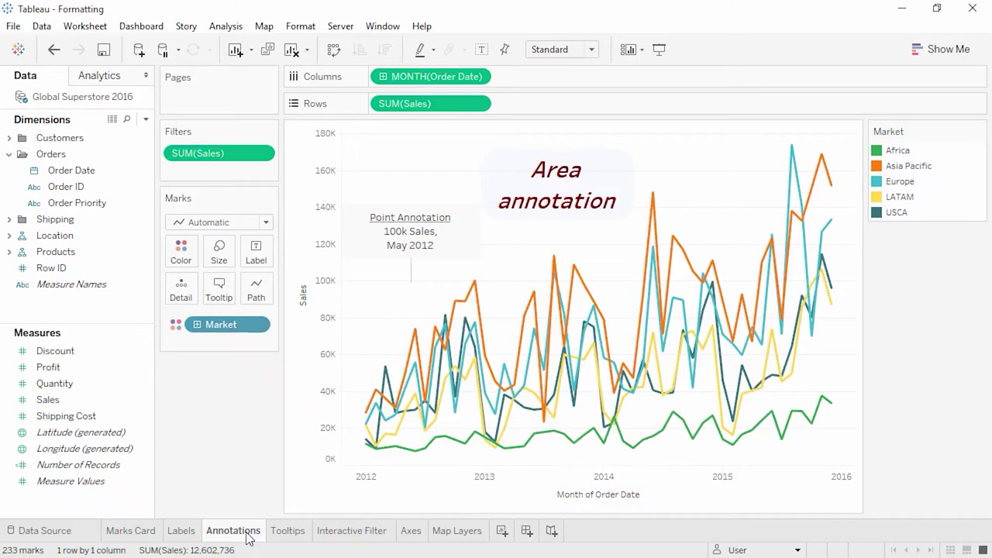
pyautogui.click(672, 236)
pyautogui.rightClick(673, 236)
pyautogui.moveTo(720, 344)
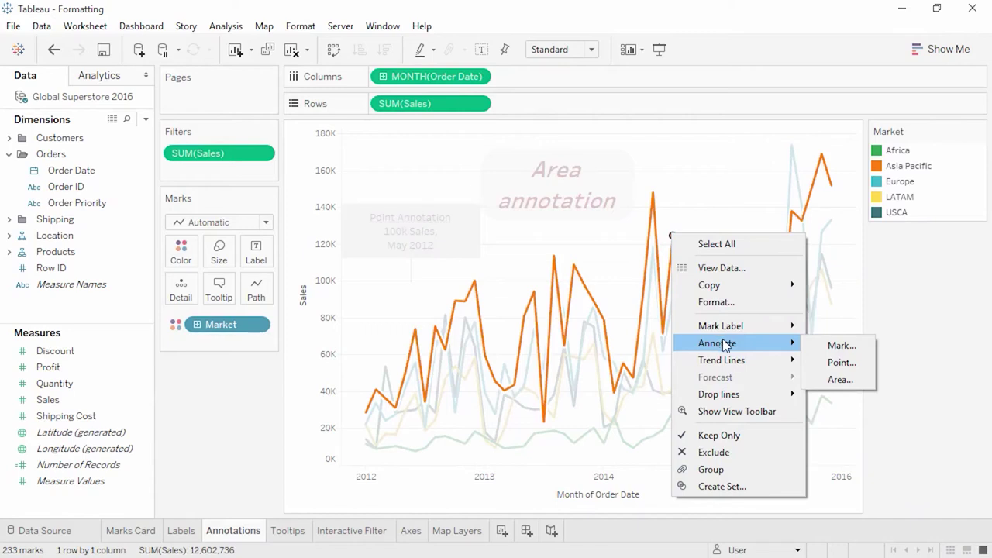
pyautogui.click(822, 345)
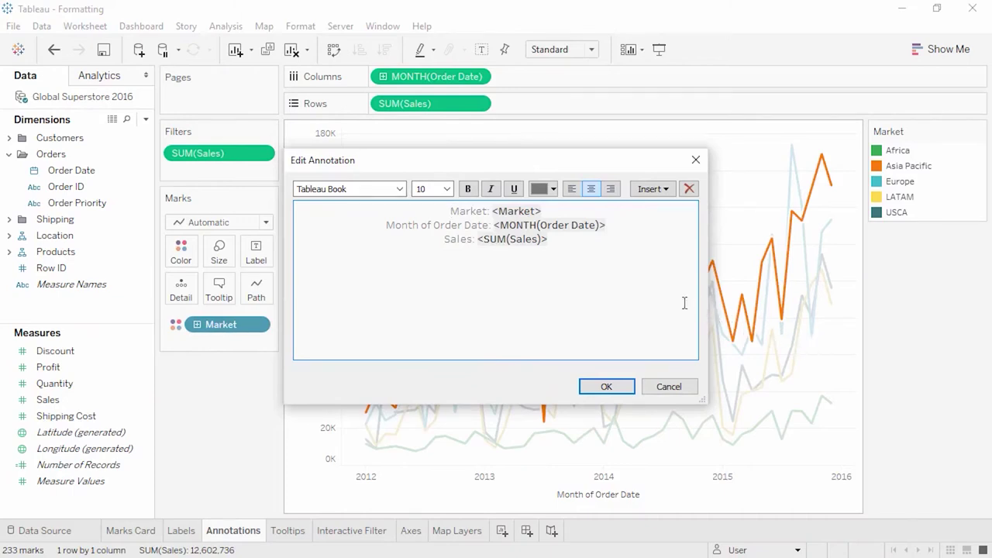
pyautogui.click(620, 390)
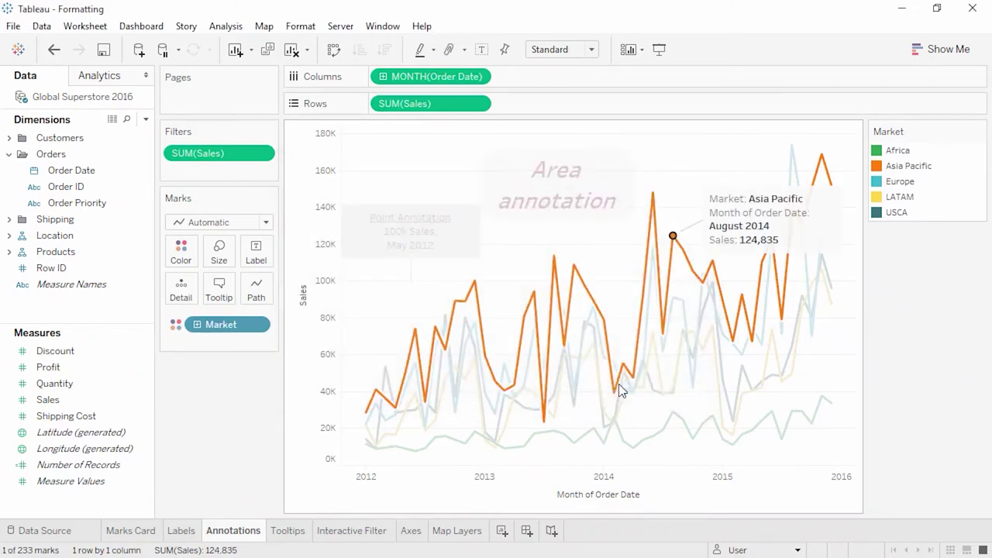
# - Move the Area annotation box slightly upward to the upper edge of the chart
pyautogui.click(584, 202)
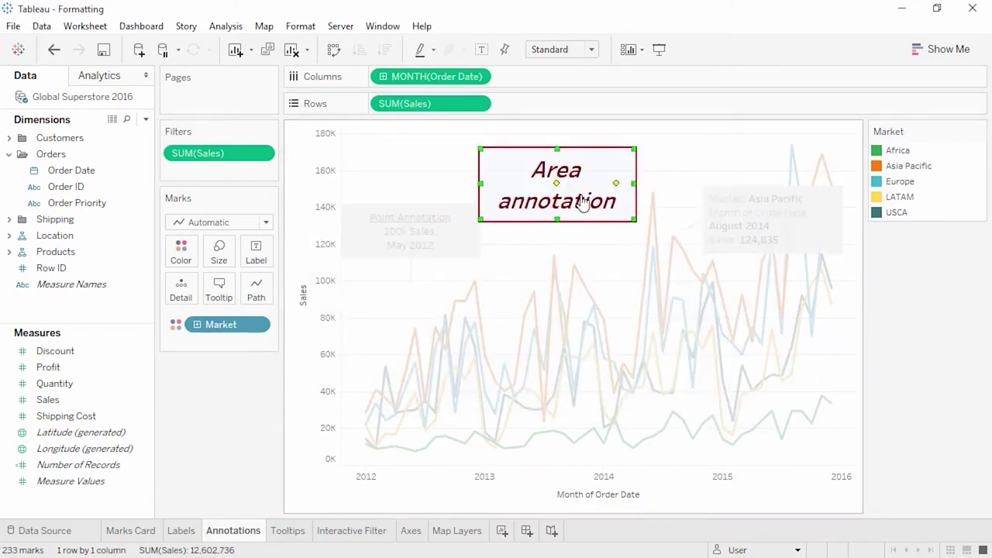
pyautogui.moveTo(581, 199)
pyautogui.mouseDown()
pyautogui.moveTo(589, 182)
pyautogui.moveTo(565, 211)
pyautogui.mouseUp()
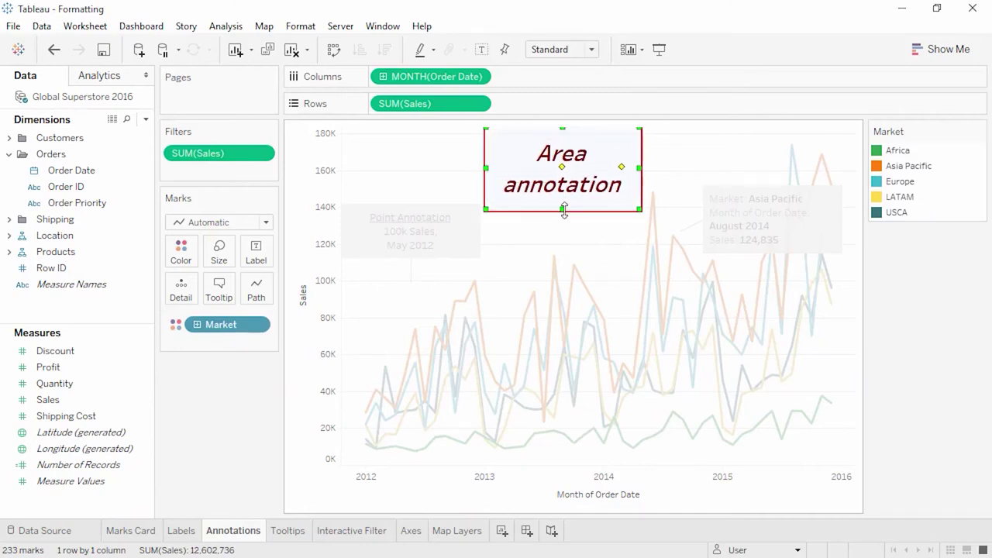
# - Examine the editable text of the Point Annotation and of the Asia Pacific mark annotation without changing either
pyautogui.doubleClick(438, 230)
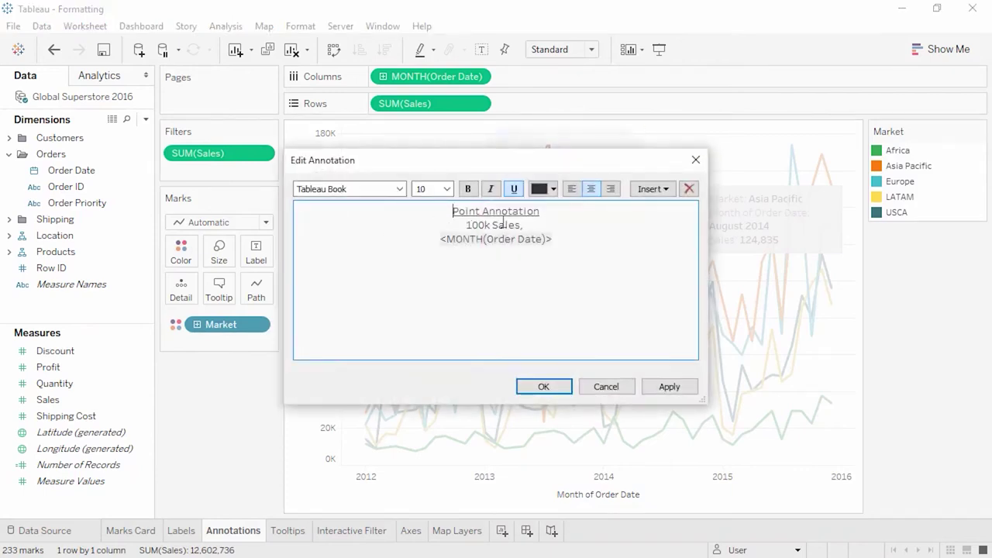
pyautogui.click(696, 160)
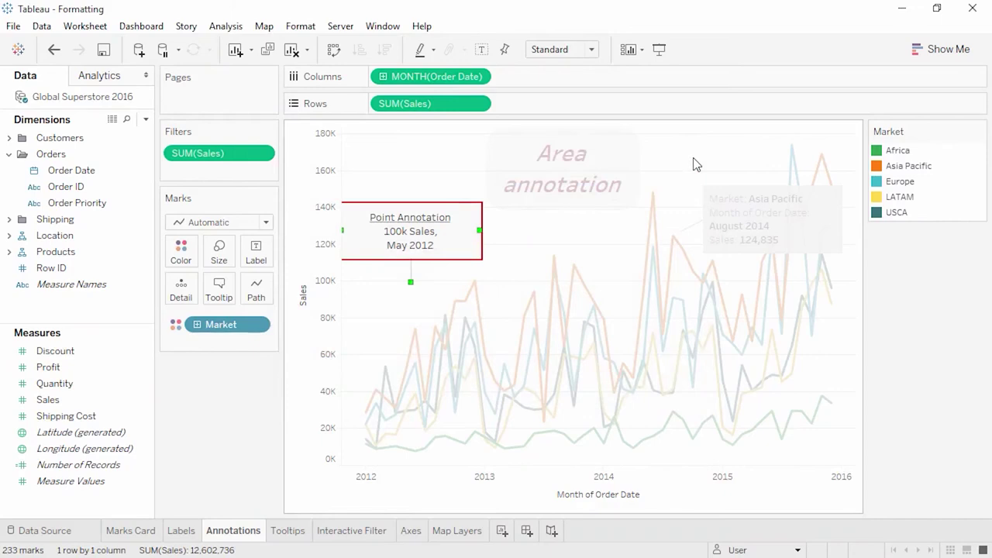
pyautogui.rightClick(732, 202)
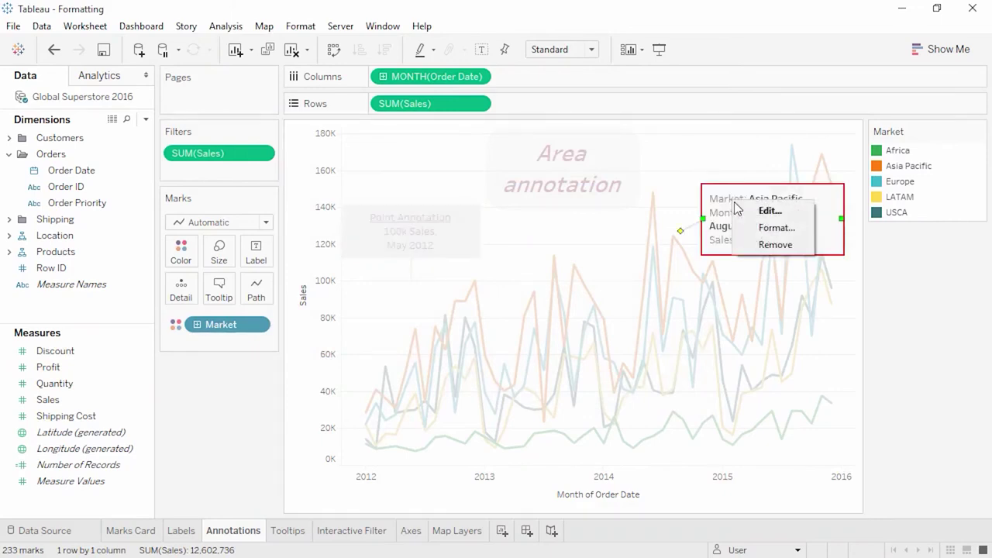
pyautogui.click(766, 211)
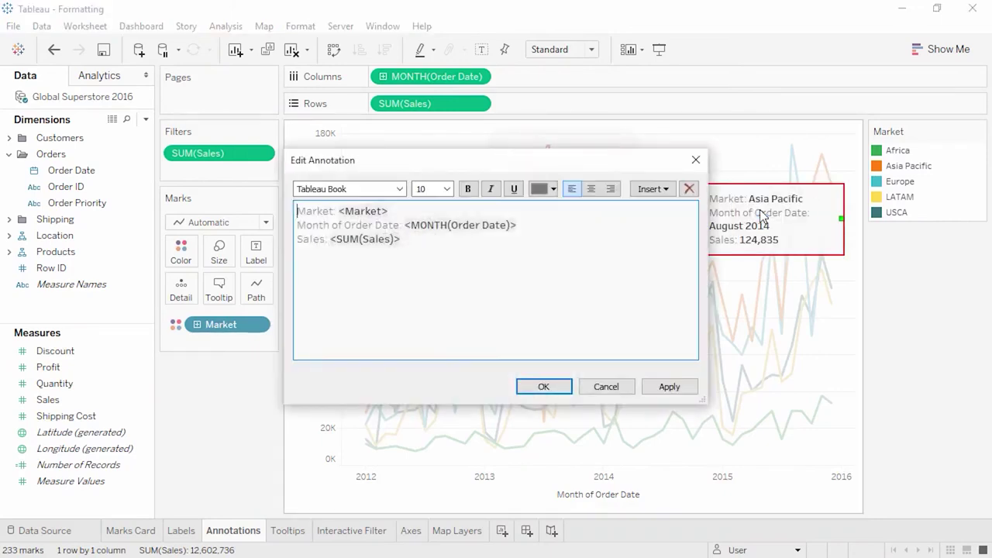
pyautogui.click(695, 160)
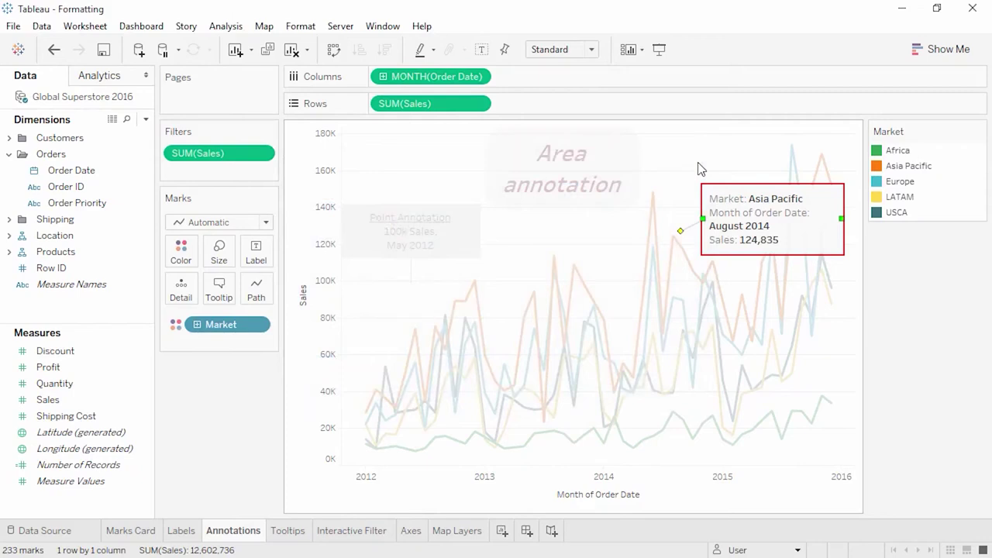
# - Format the Asia Pacific mark annotation with a Single Edge box and an Arrow line end
pyautogui.rightClick(720, 194)
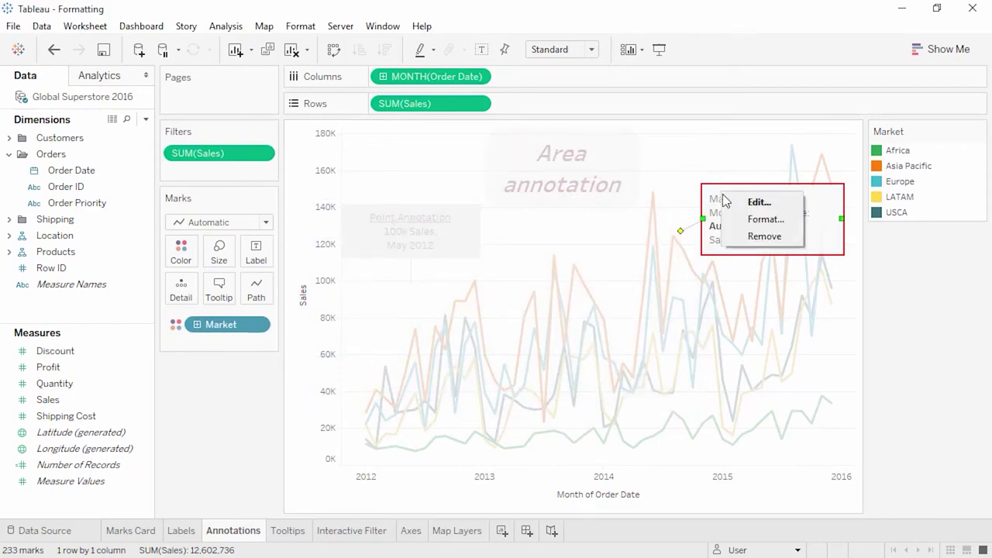
pyautogui.click(764, 220)
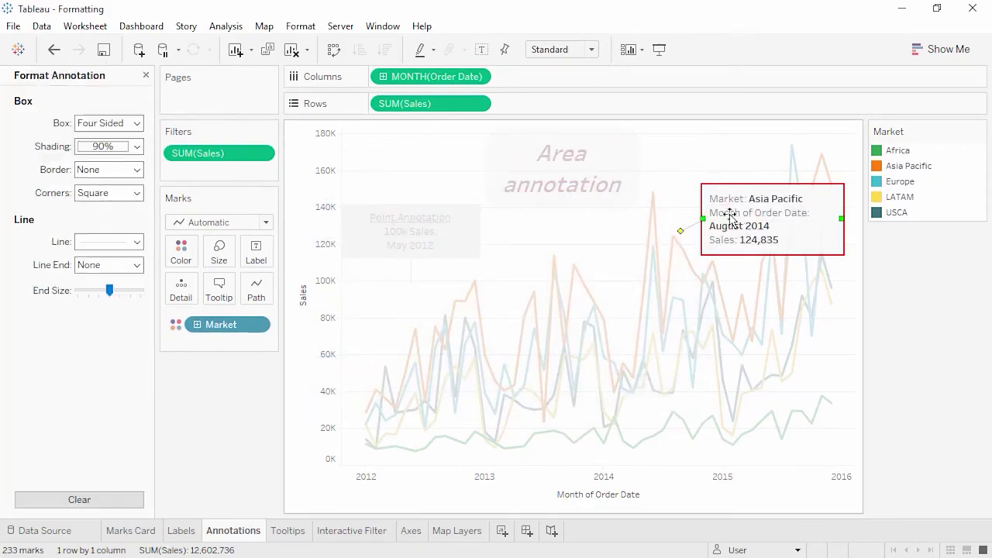
pyautogui.click(137, 123)
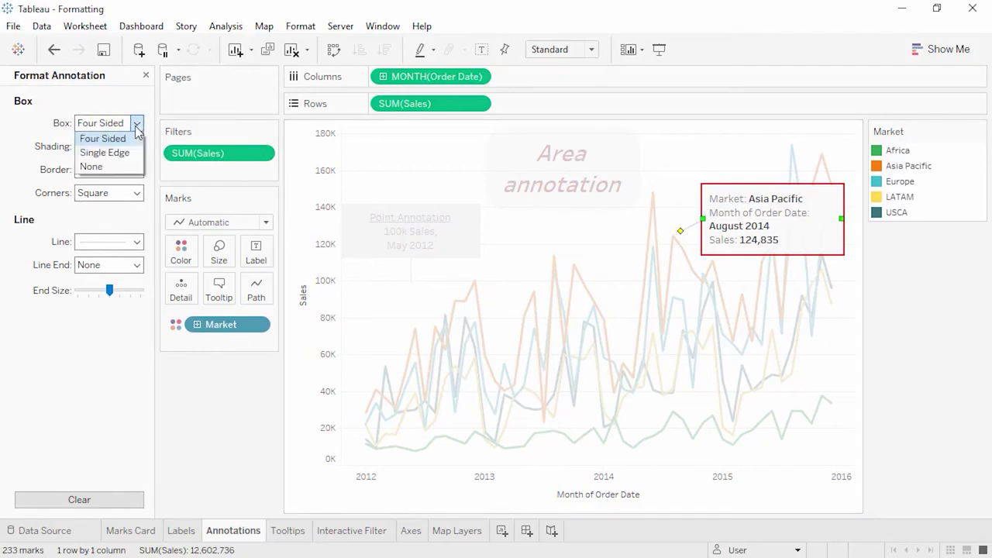
pyautogui.click(127, 154)
pyautogui.click(137, 265)
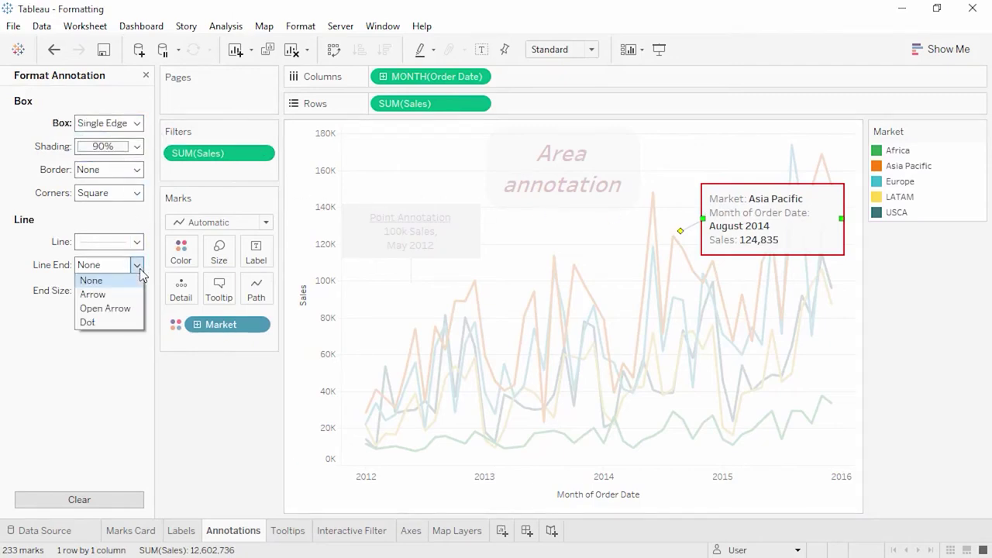
pyautogui.click(132, 293)
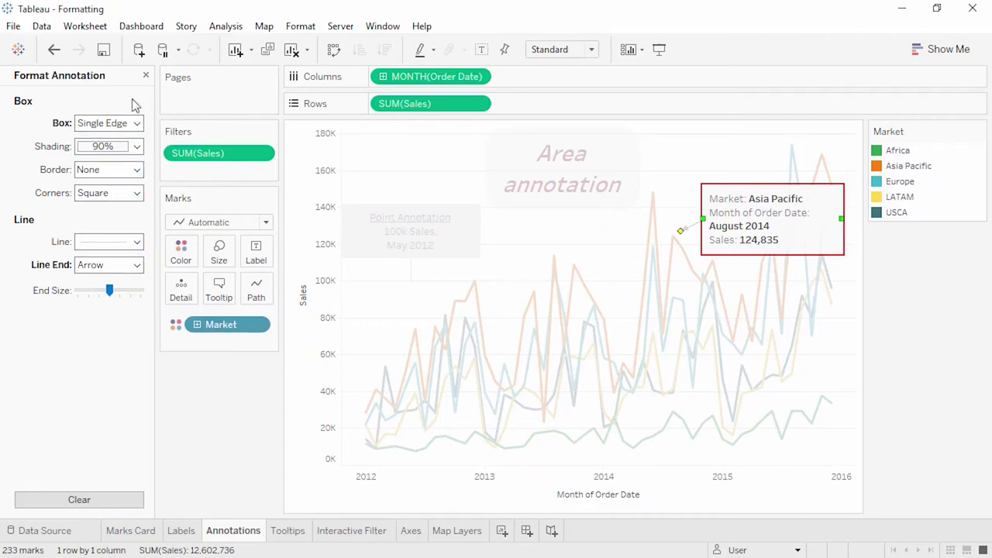
pyautogui.click(145, 75)
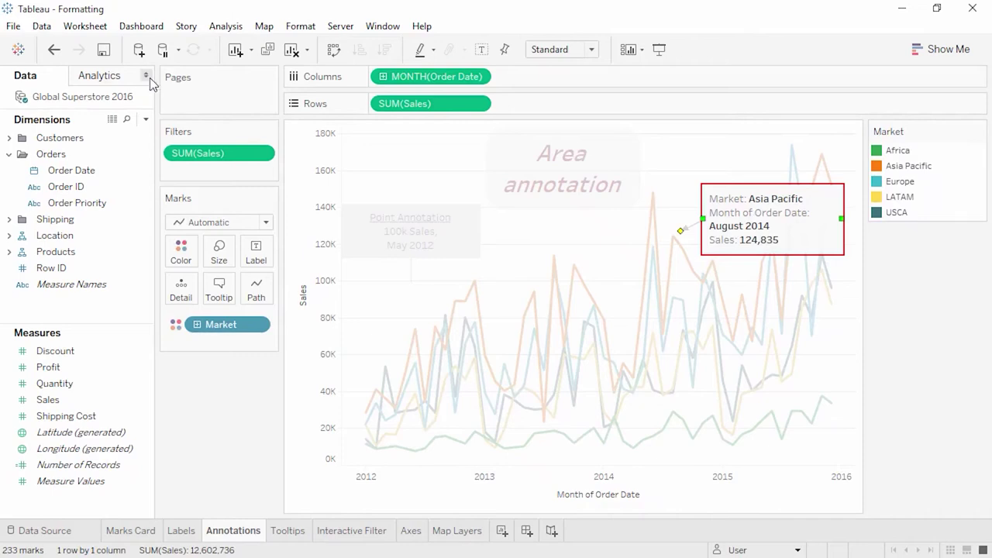
# - On the Tooltips sheet, preview the tooltips of two Africa circles and add Number of Records to the tooltip
pyautogui.click(293, 533)
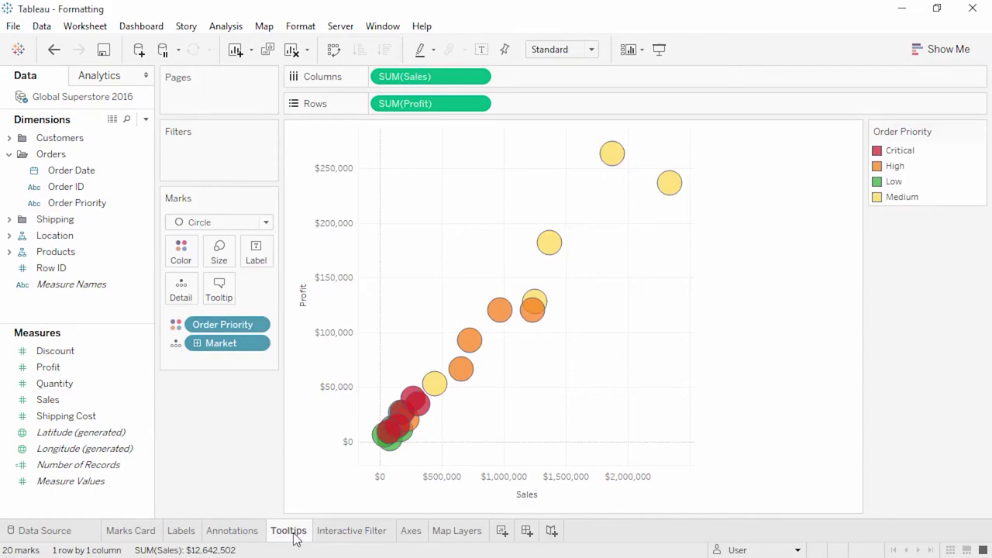
pyautogui.moveTo(393, 440)
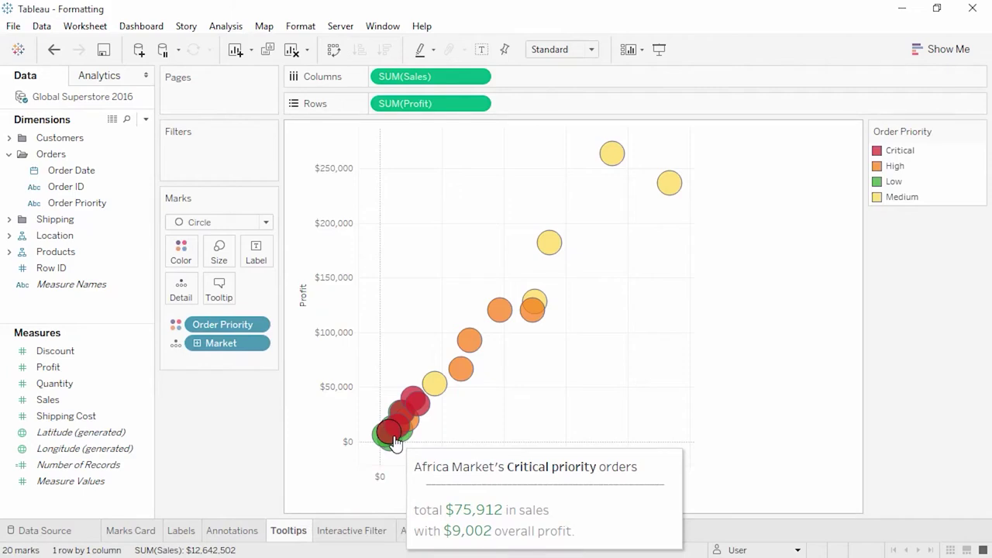
pyautogui.moveTo(435, 387)
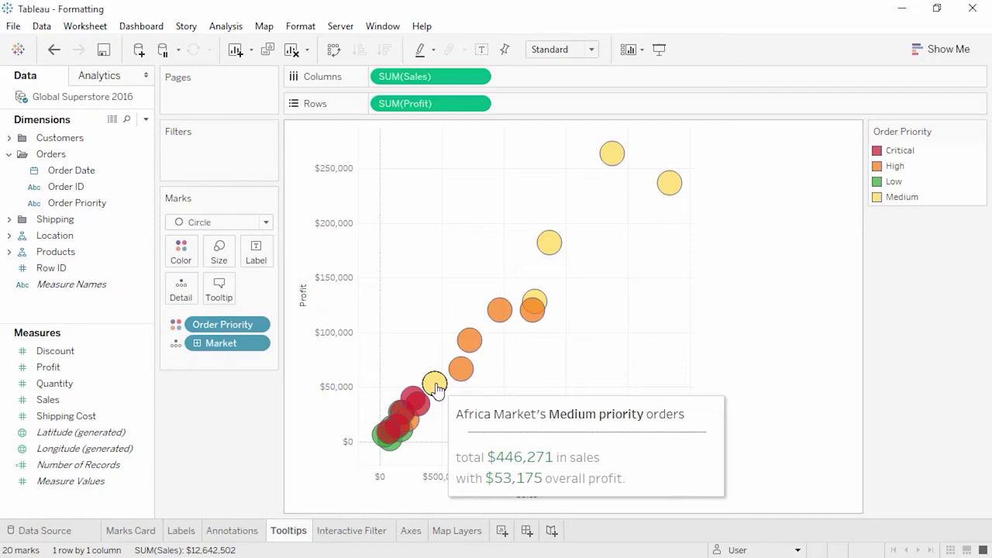
pyautogui.moveTo(104, 465); pyautogui.dragTo(224, 292)
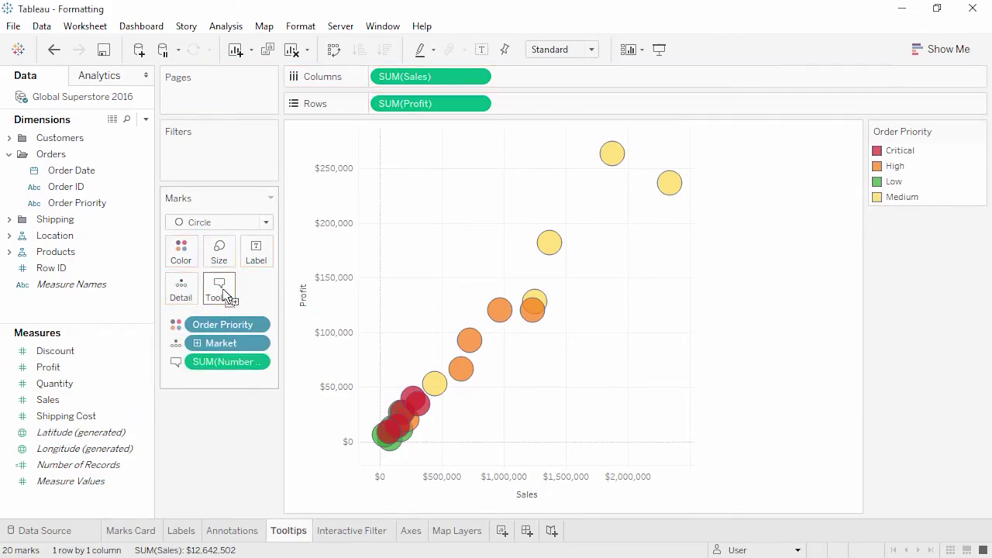
# - Add a separate line to the tooltip text reading "This mark consists of <SUM(Number of Records)> records"
pyautogui.click(220, 289)
pyautogui.click(510, 290)
pyautogui.press('Return')
pyautogui.press('Return')
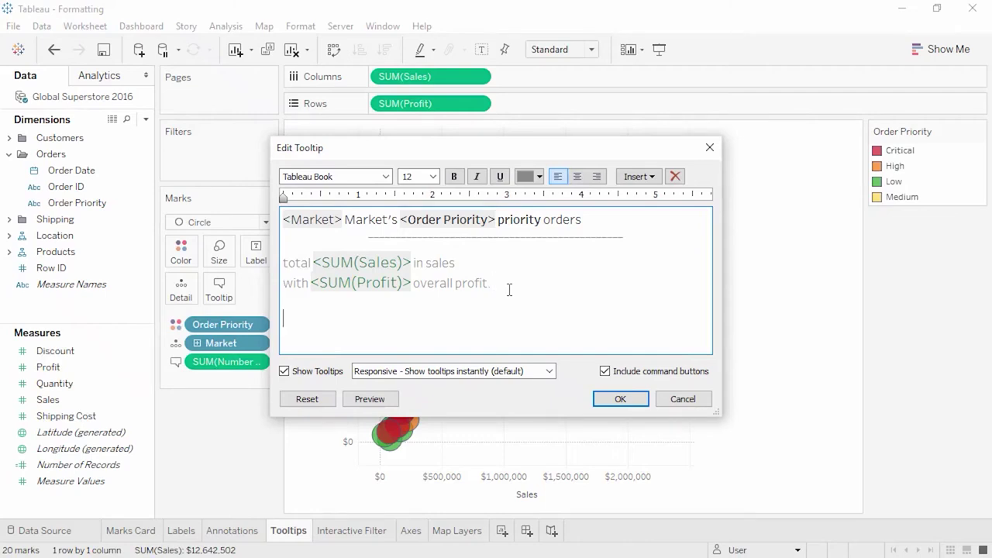
pyautogui.write('This mark consists of')
pyautogui.click(652, 178)
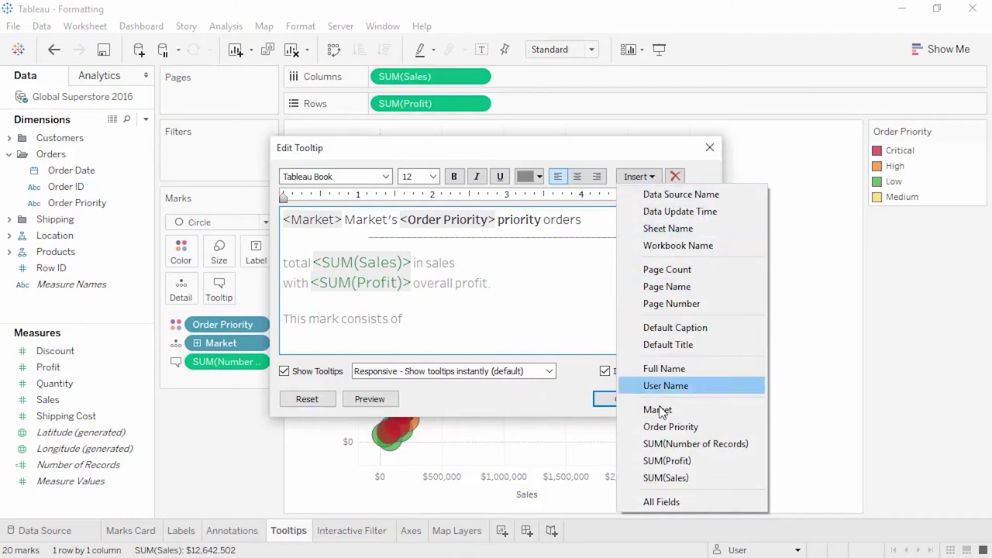
pyautogui.click(665, 444)
pyautogui.write('records')
# - Set the new tooltip line's font size to 9 and select the Asia Pacific High priority circle to check its tooltip
pyautogui.moveTo(653, 331); pyautogui.dragTo(282, 325)
pyautogui.click(433, 177)
pyautogui.click(419, 203)
pyautogui.click(621, 398)
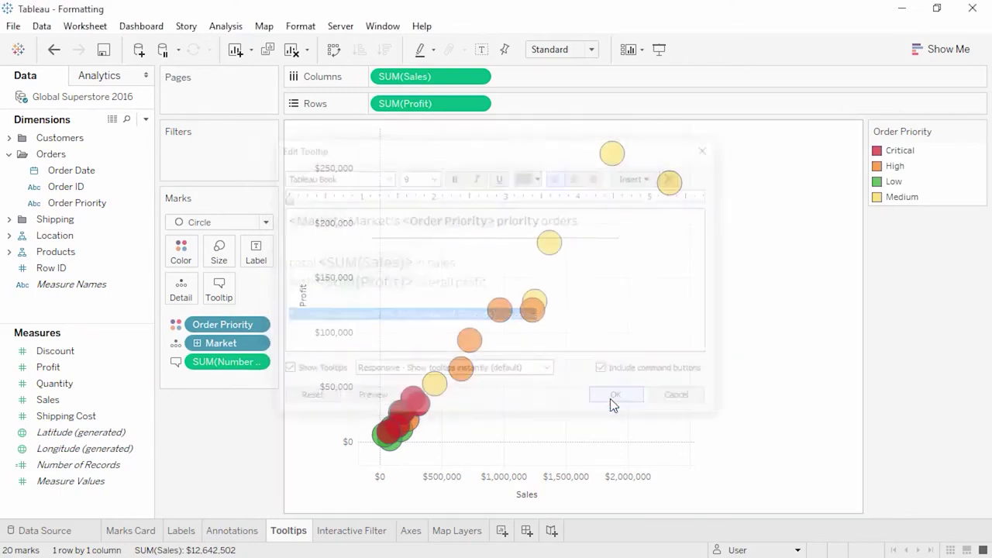
pyautogui.moveTo(541, 328)
pyautogui.click(535, 312)
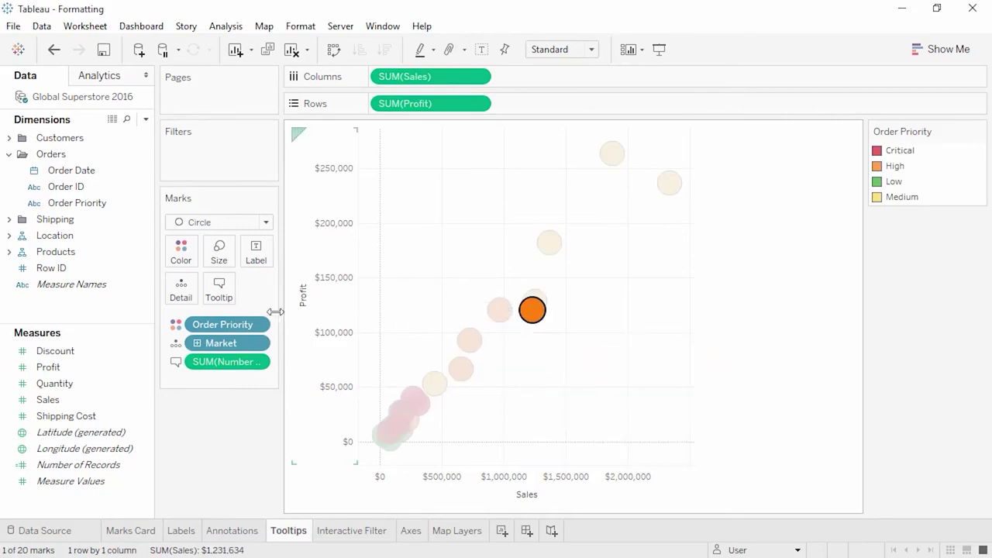
# - Exclude the command buttons from the tooltip and preview it on the Asia Pacific High priority circle
pyautogui.click(219, 298)
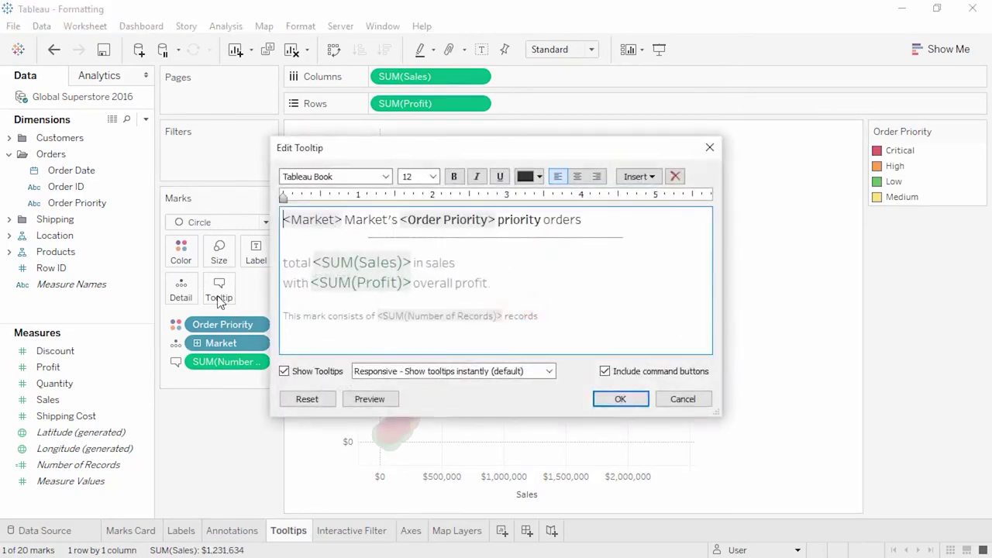
pyautogui.click(605, 371)
pyautogui.click(620, 398)
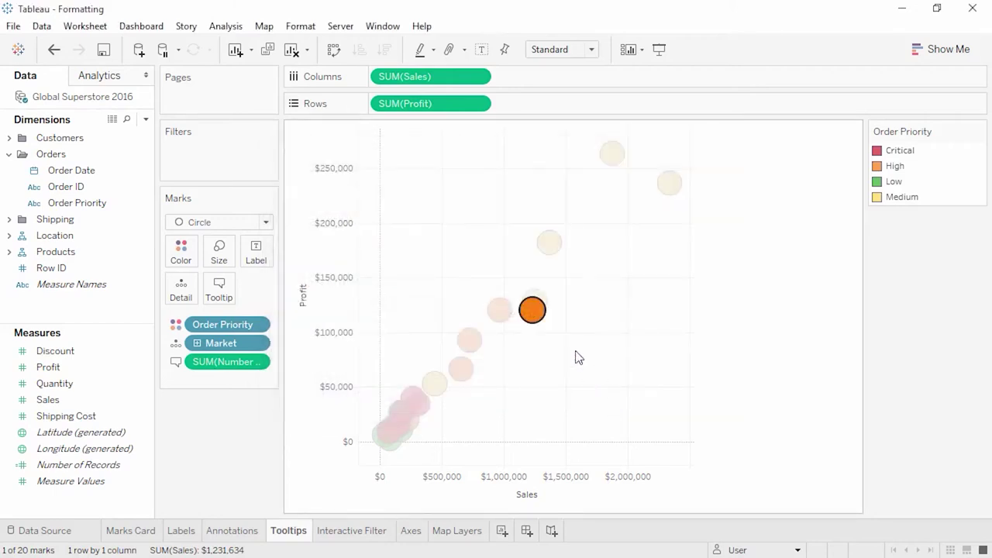
pyautogui.moveTo(535, 320)
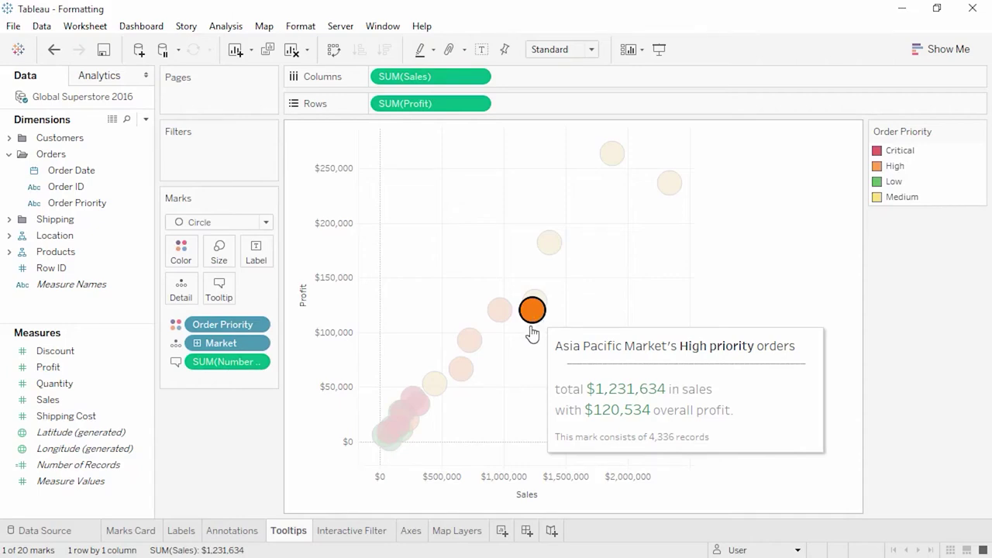
# - On the Interactive Filter sheet, shade the MONTH(Order Date) filter's body dark gray, and open the Axes sheet
pyautogui.click(384, 533)
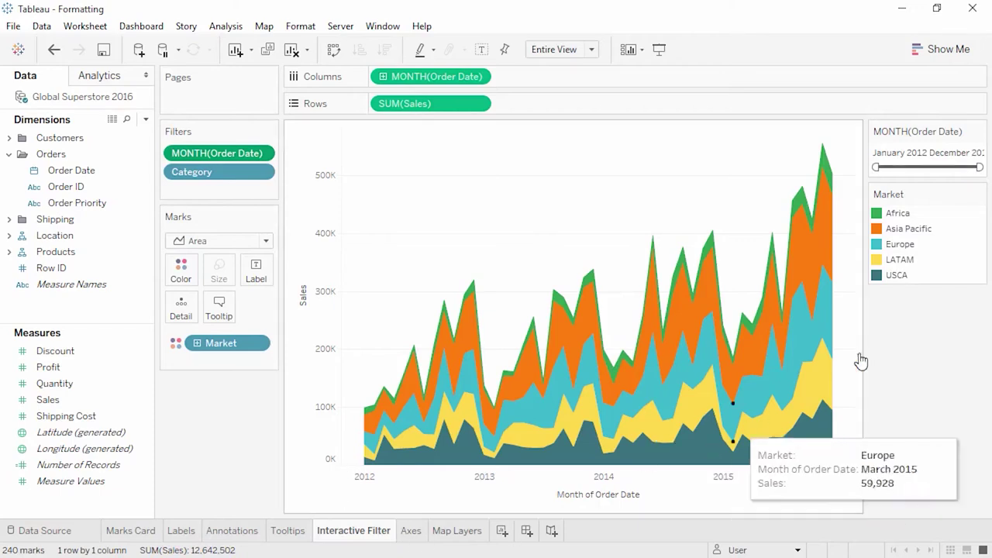
pyautogui.click(980, 134)
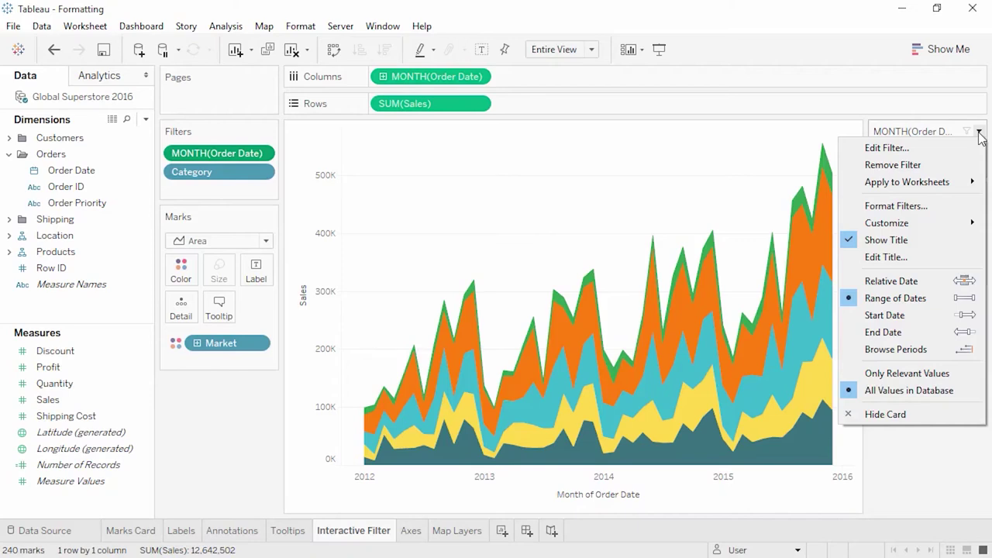
pyautogui.click(953, 206)
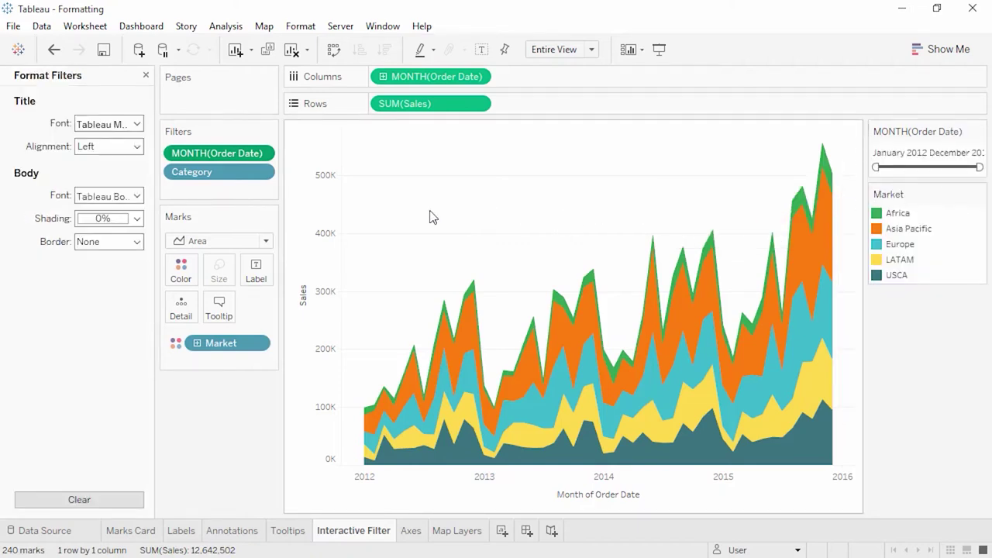
pyautogui.click(138, 219)
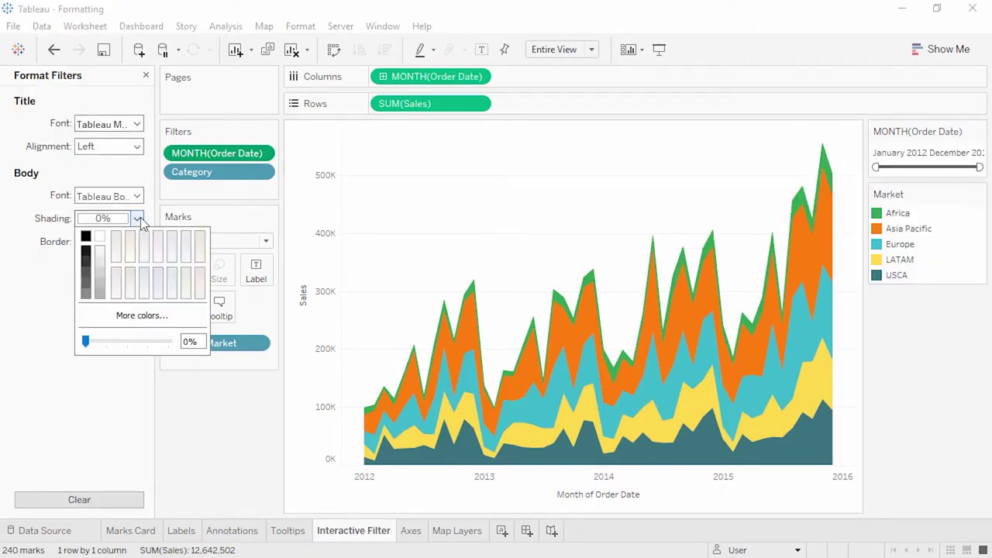
pyautogui.click(87, 263)
pyautogui.click(54, 289)
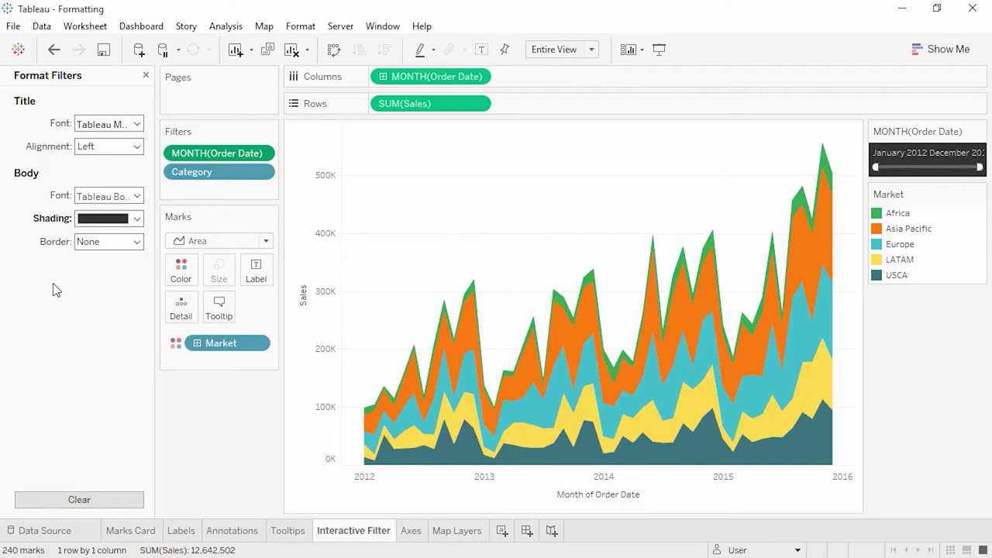
pyautogui.click(146, 75)
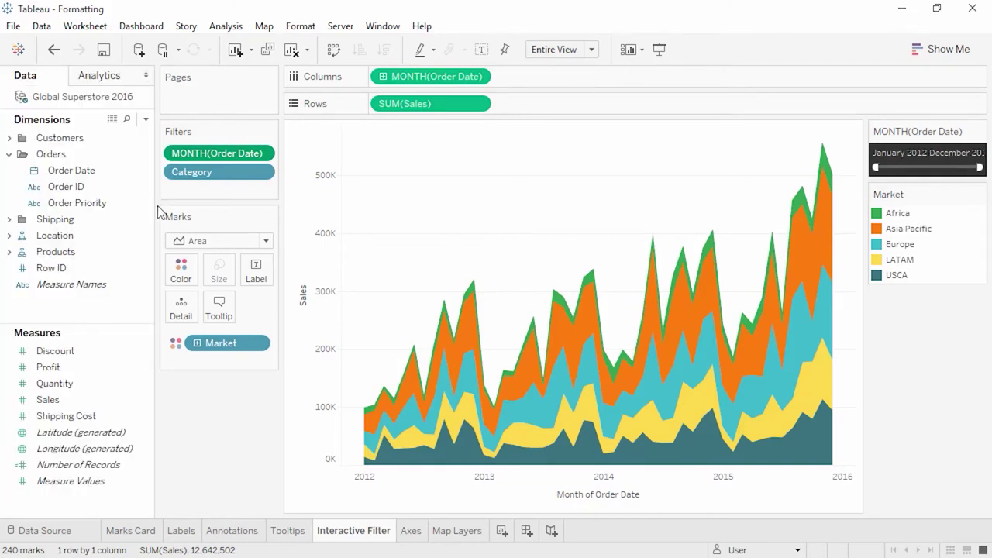
pyautogui.click(411, 532)
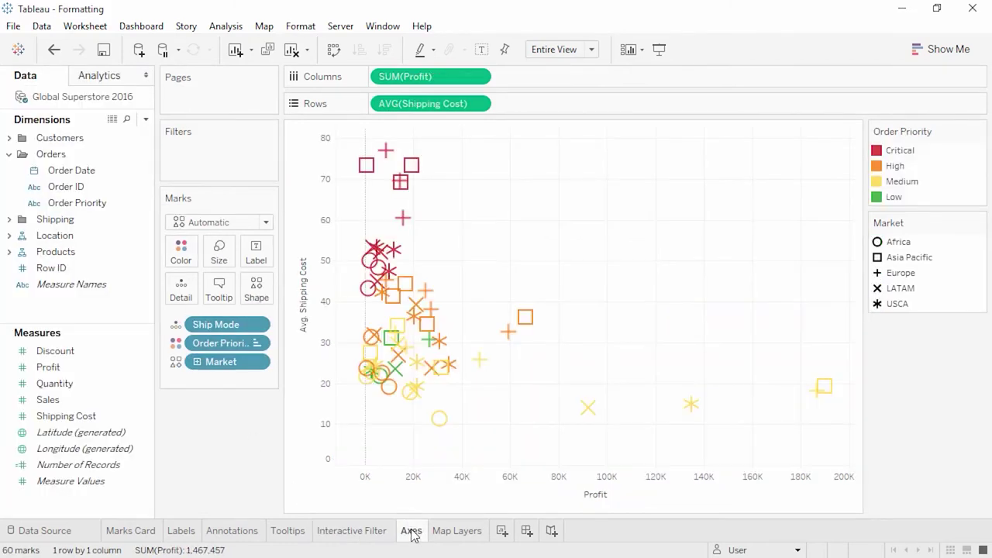
# - Give the Avg. Shipping Cost axis a fixed range ending at 115
pyautogui.rightClick(325, 413)
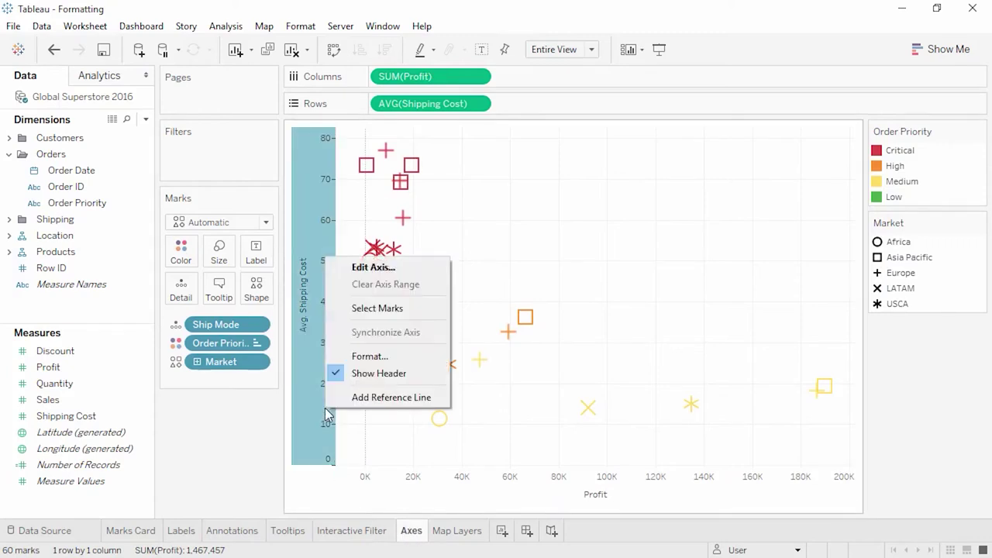
pyautogui.click(378, 271)
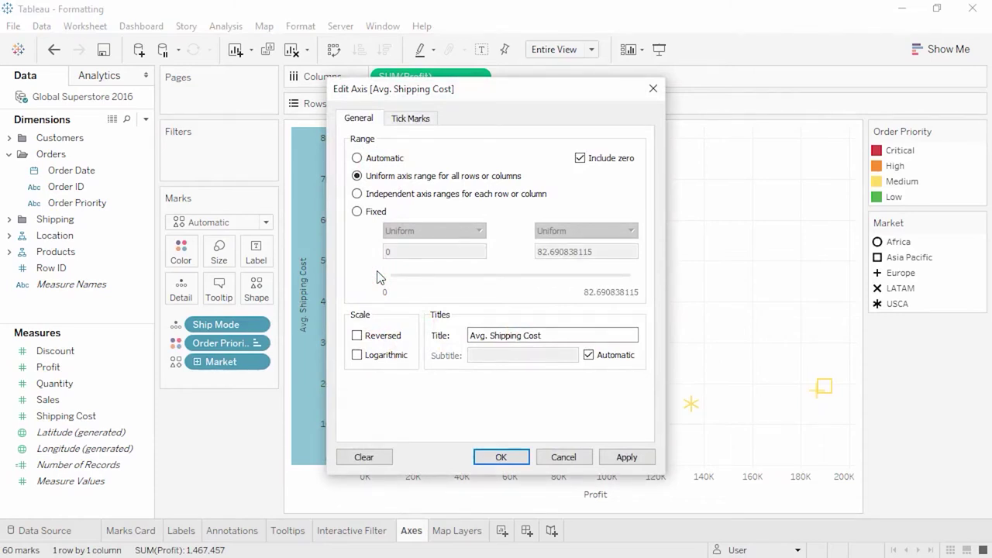
pyautogui.click(358, 212)
pyautogui.moveTo(613, 255); pyautogui.dragTo(515, 252)
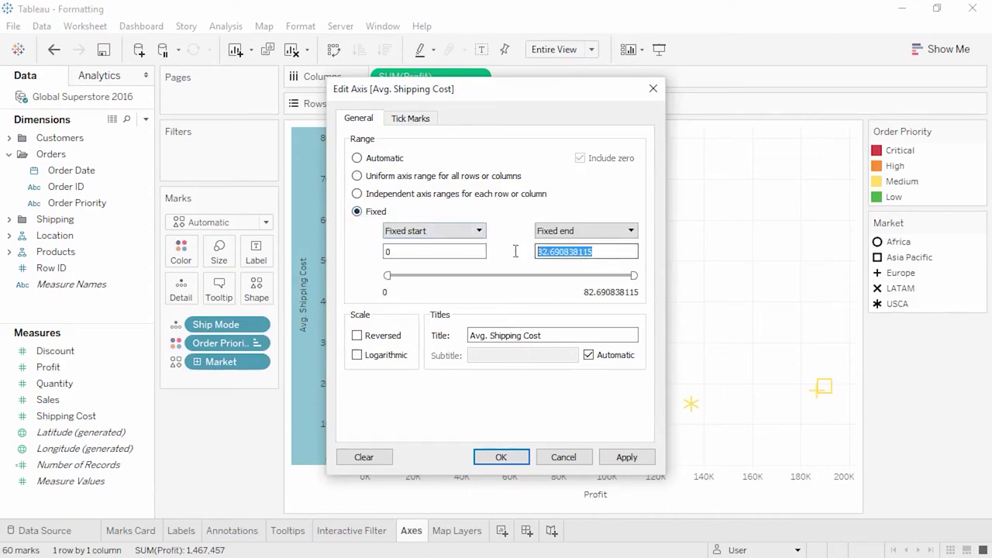
pyautogui.write('115')
# - Set the Avg. Shipping Cost axis to fixed major tick marks every 50 units and apply the axis changes
pyautogui.click(411, 118)
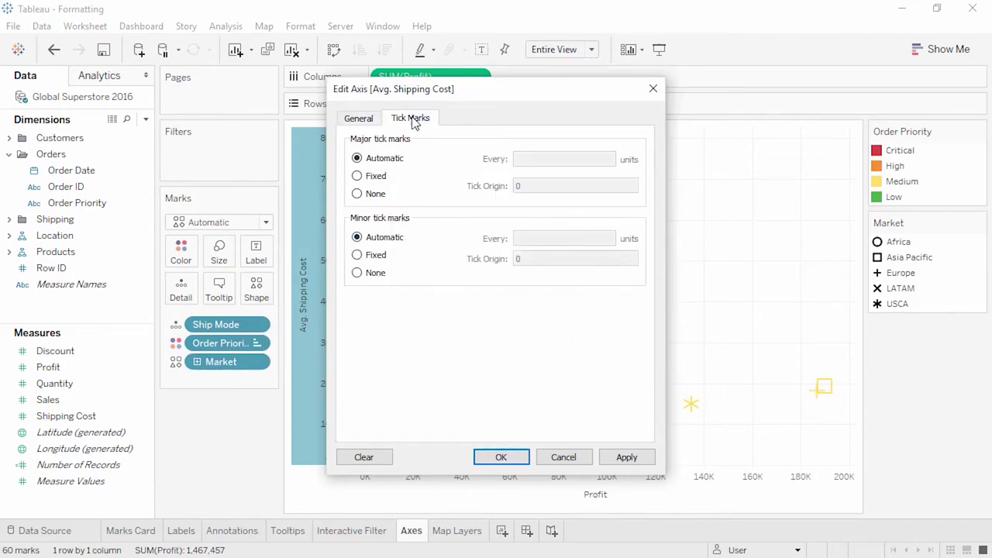
pyautogui.click(376, 178)
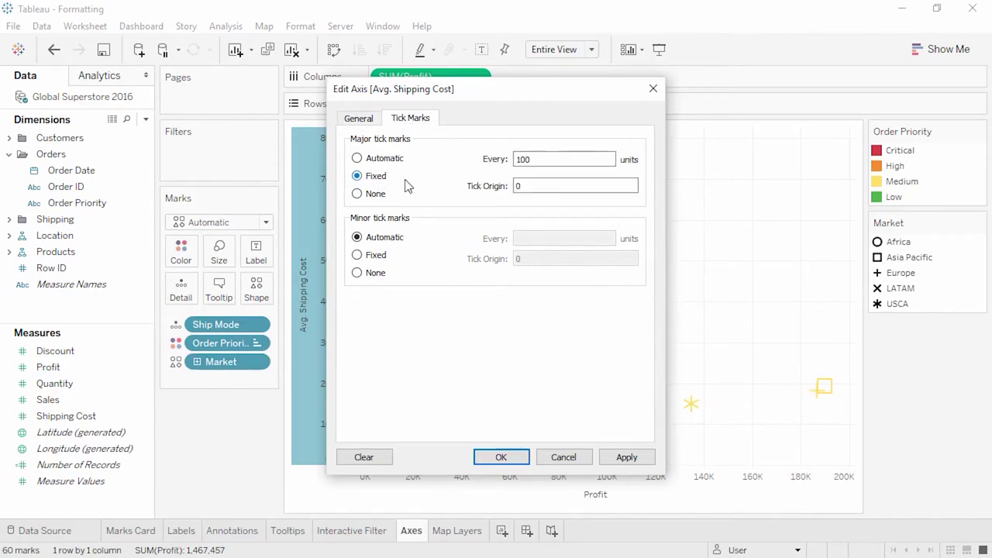
pyautogui.moveTo(537, 159); pyautogui.dragTo(516, 160)
pyautogui.write('50')
pyautogui.click(505, 458)
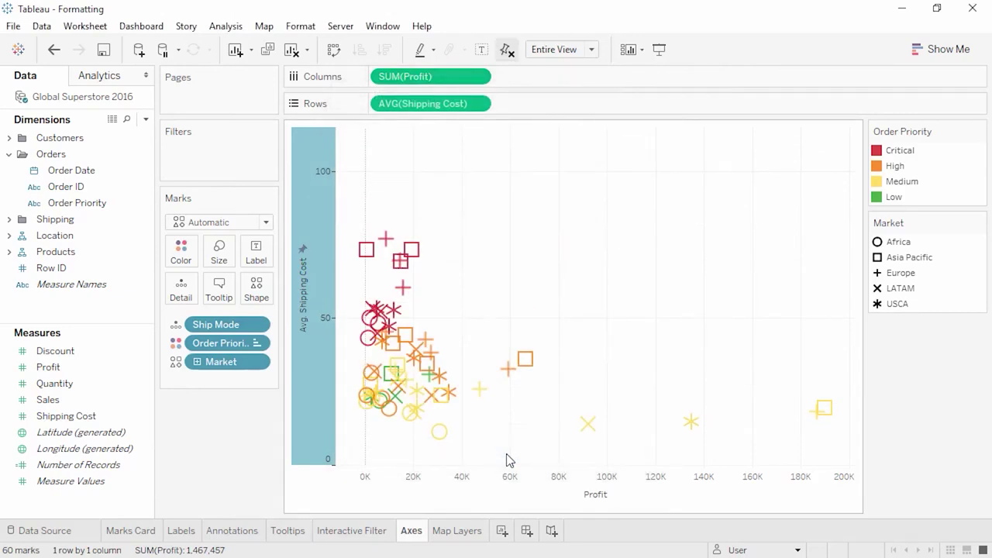
# - Clear the custom range and tick mark settings of the Avg. Shipping Cost axis
pyautogui.doubleClick(311, 254)
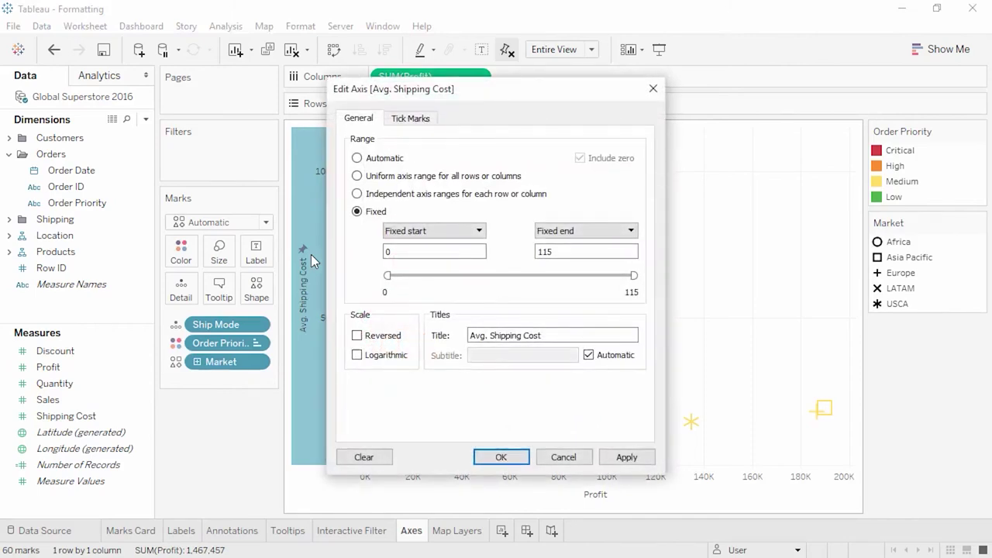
pyautogui.click(367, 456)
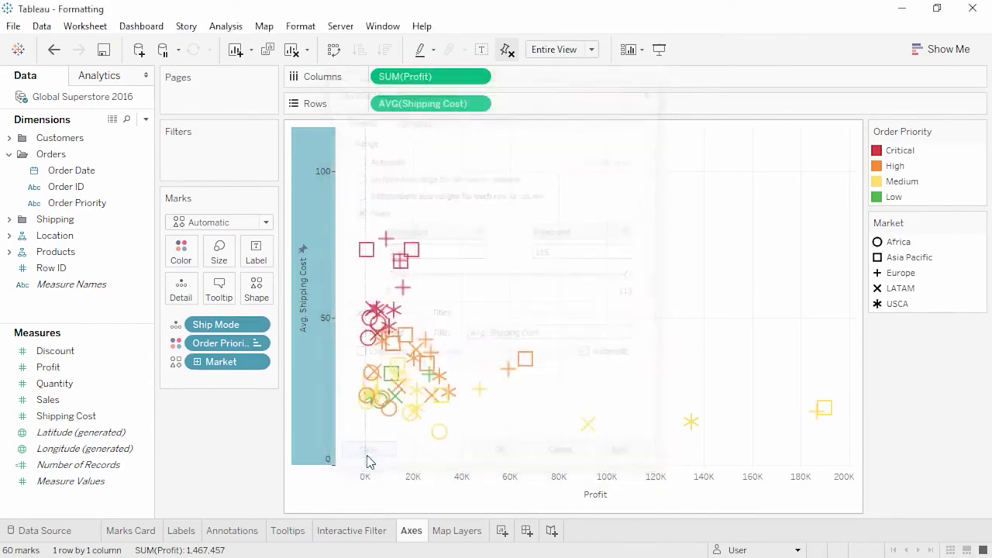
pyautogui.click(245, 436)
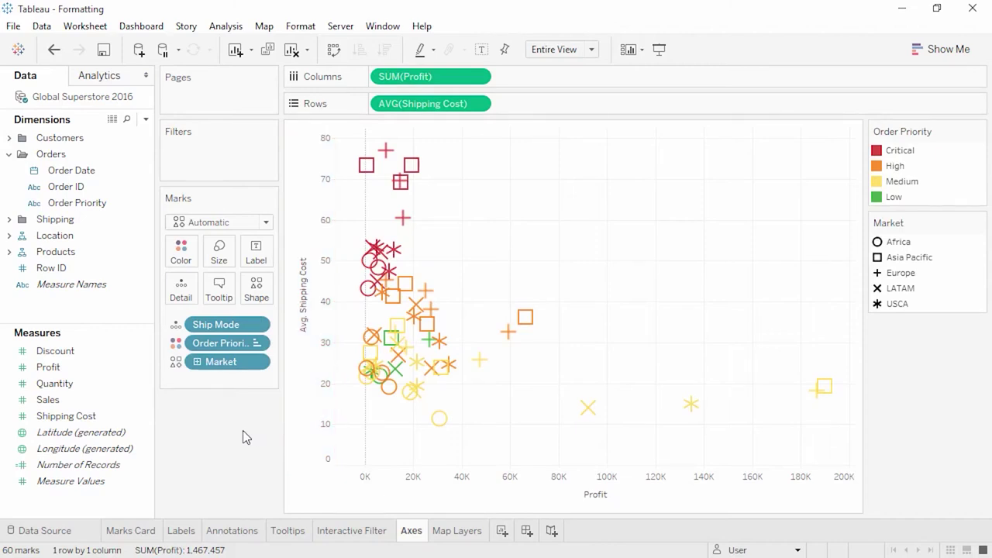
# - Add Order Priority to Rows before AVG(Shipping Cost) and give the Avg. Shipping Cost axis independent ranges for each row
pyautogui.moveTo(94, 203); pyautogui.dragTo(374, 109)
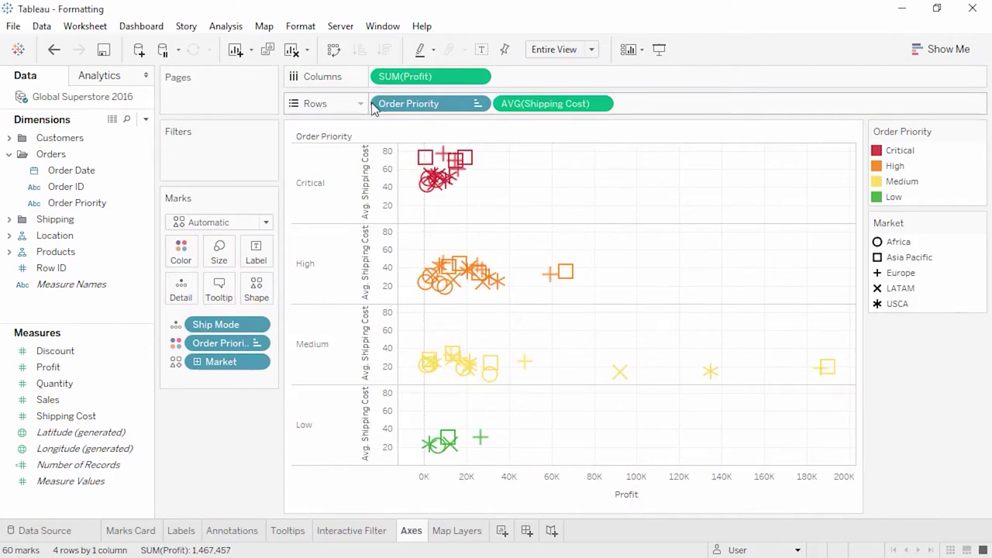
pyautogui.rightClick(390, 179)
pyautogui.click(401, 194)
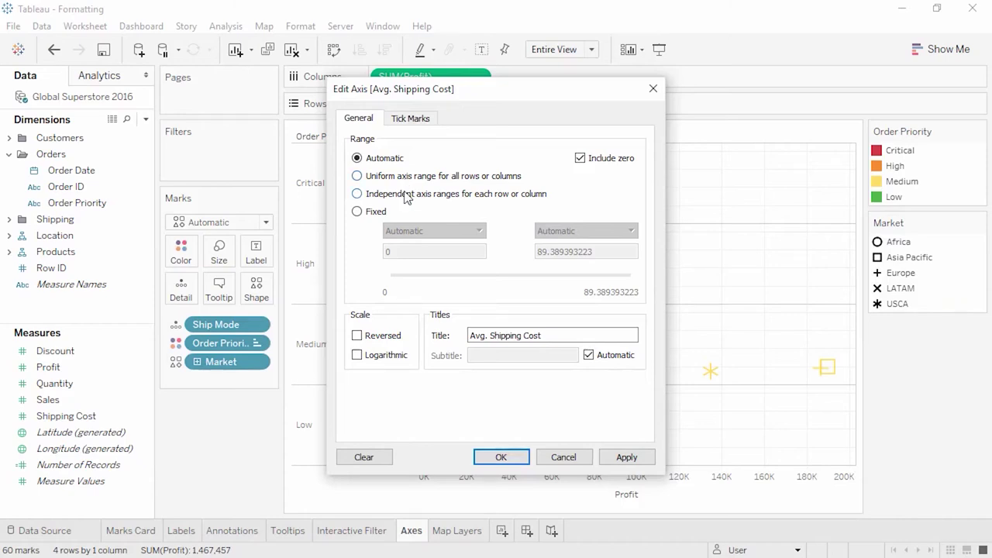
pyautogui.click(405, 195)
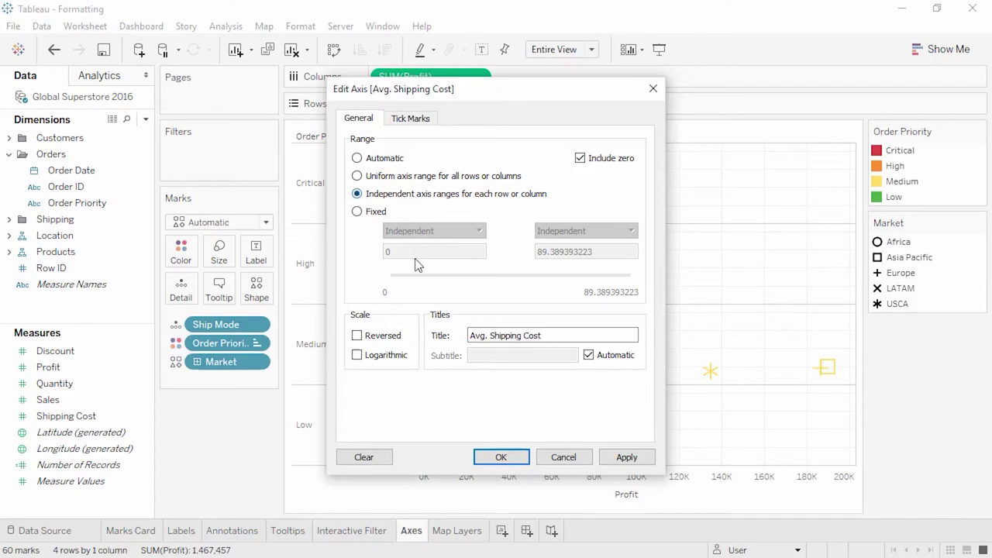
pyautogui.click(500, 457)
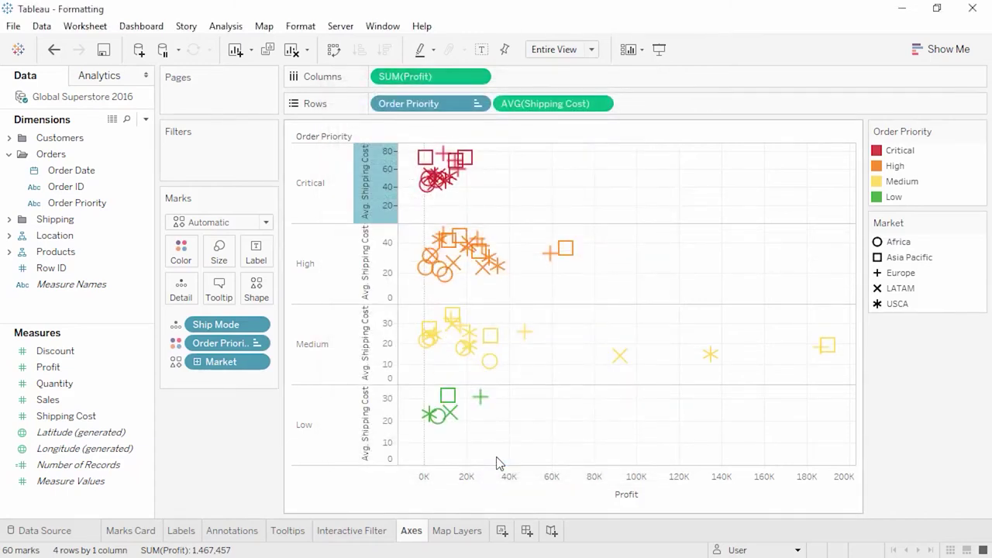
# - Hide the Profit axis header and format the Avg. Shipping Cost axis with green ticks
pyautogui.rightClick(494, 479)
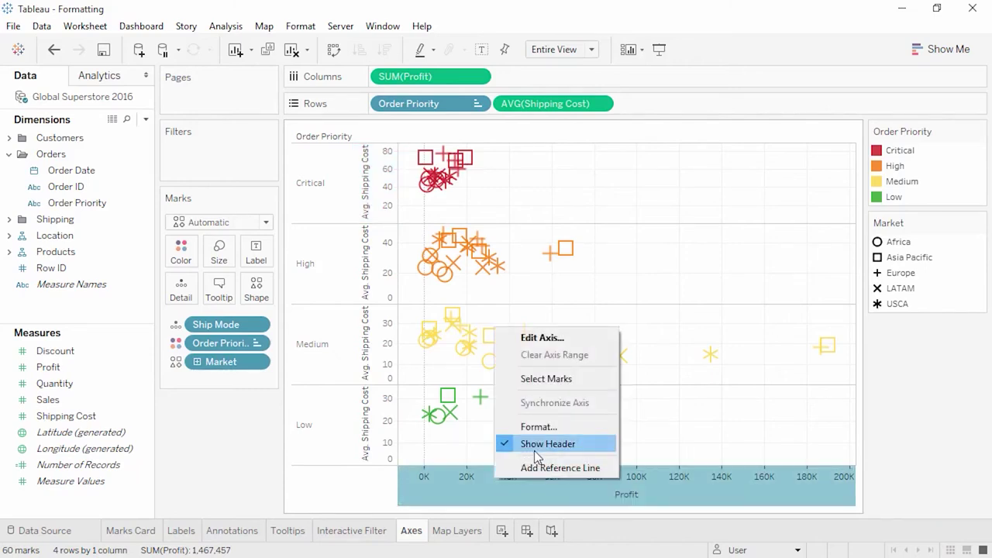
pyautogui.click(535, 448)
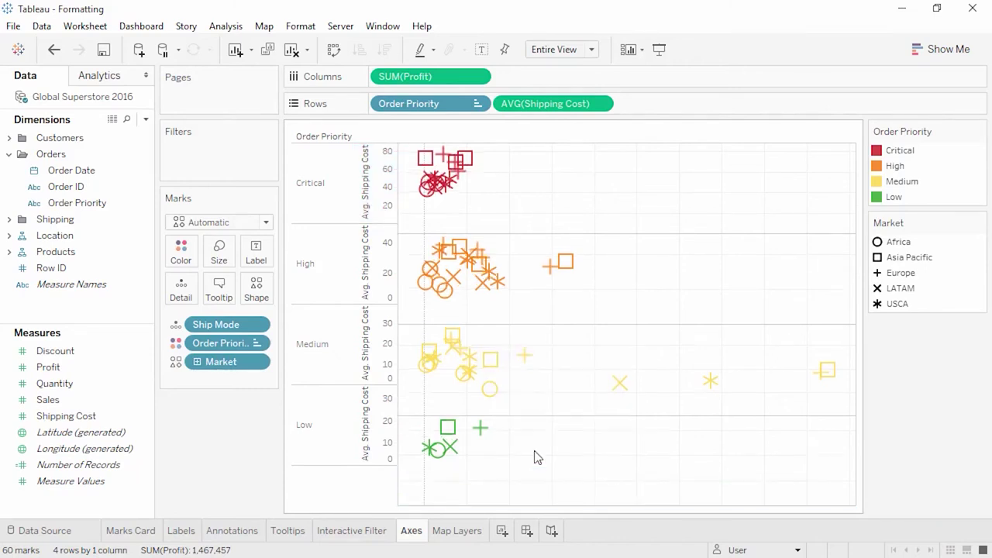
pyautogui.rightClick(366, 456)
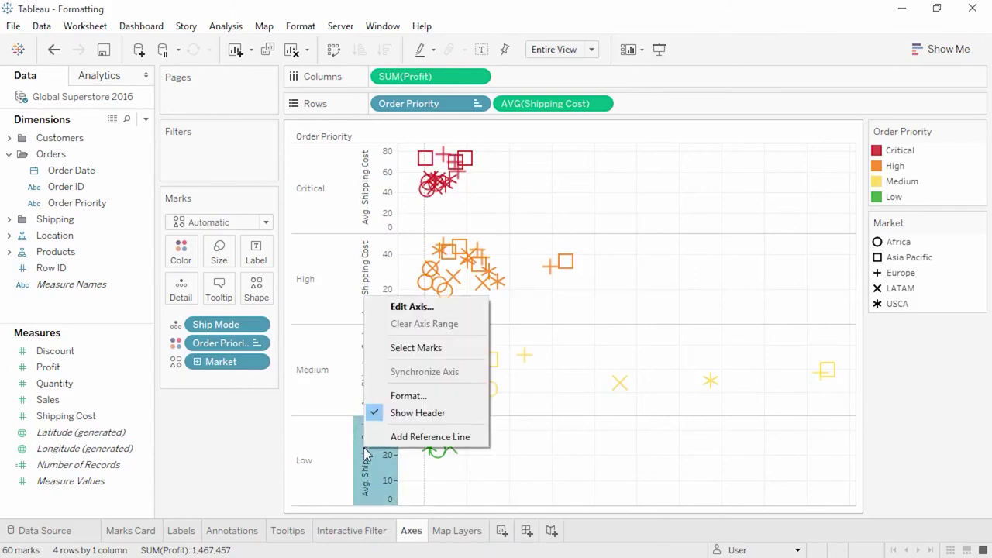
pyautogui.click(397, 405)
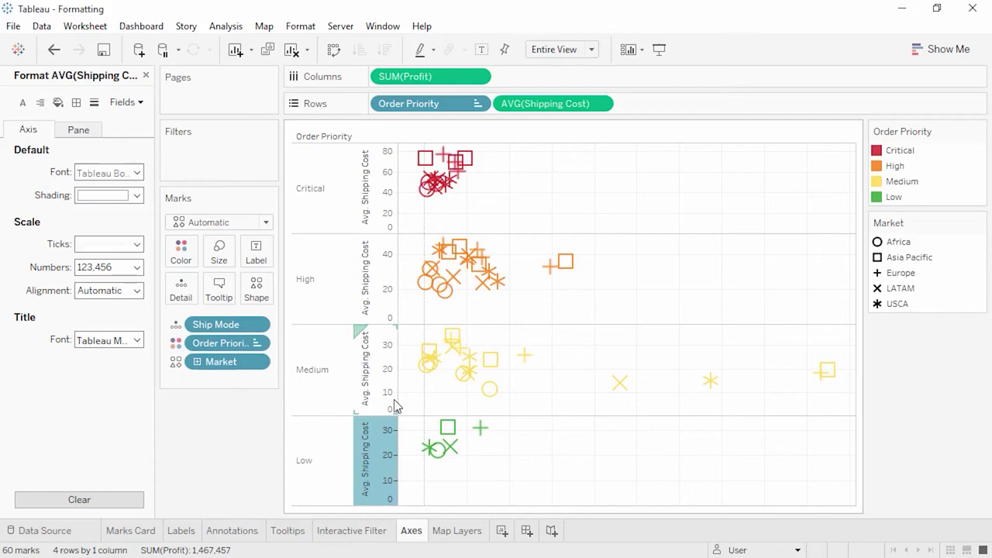
pyautogui.click(138, 246)
pyautogui.click(143, 283)
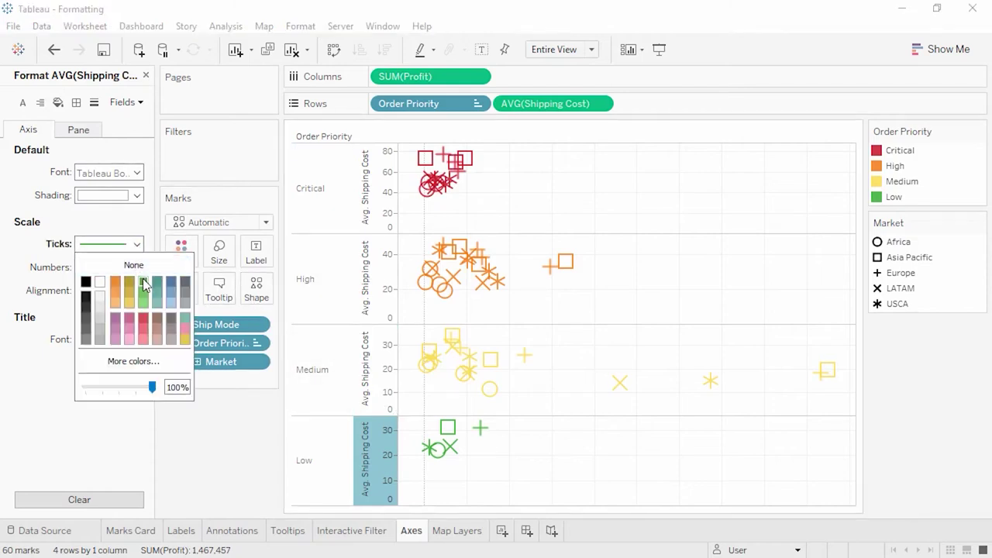
pyautogui.click(137, 237)
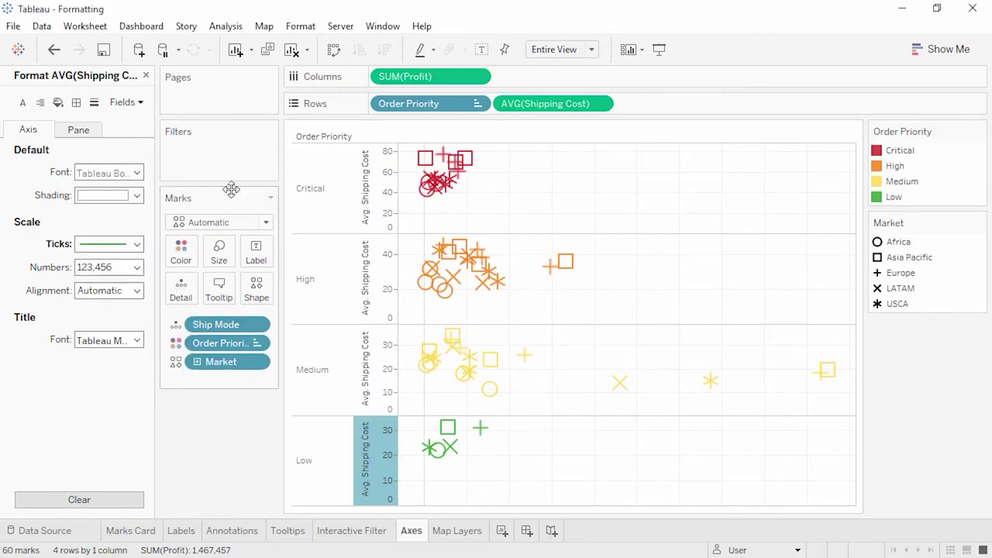
# - Show the header of the Profit axis again
pyautogui.rightClick(435, 82)
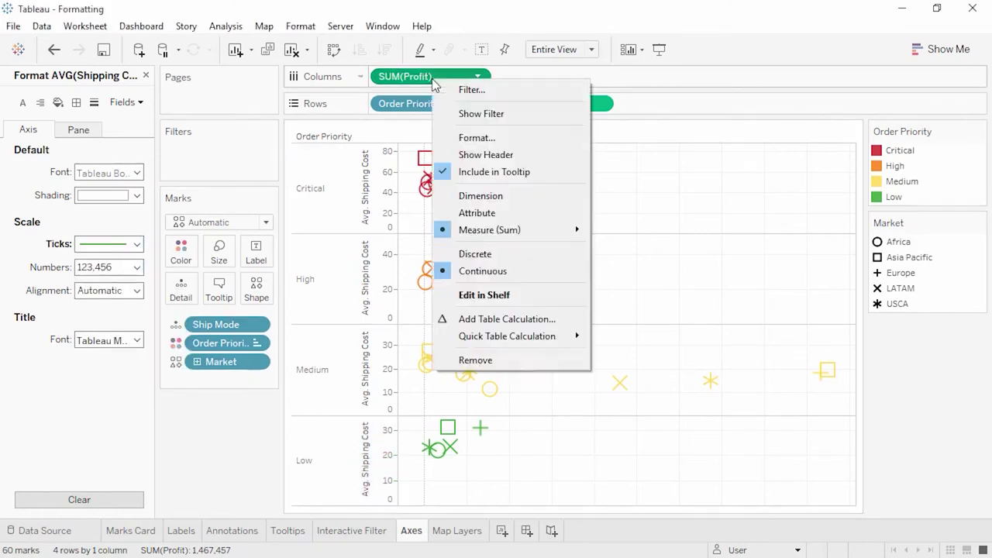
pyautogui.click(449, 145)
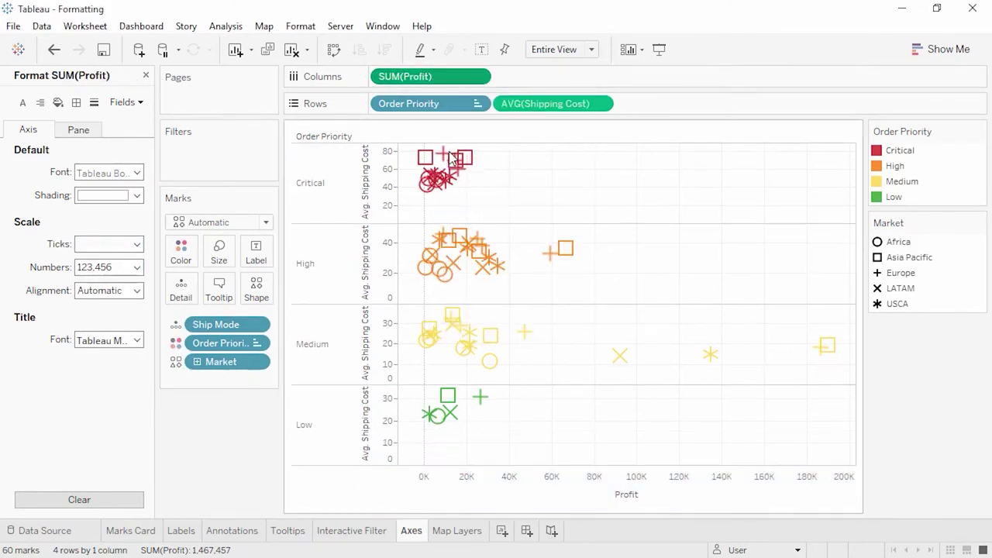
# - Compare the format settings of the Profit axis with those of the Avg. Shipping Cost axis
pyautogui.click(472, 483)
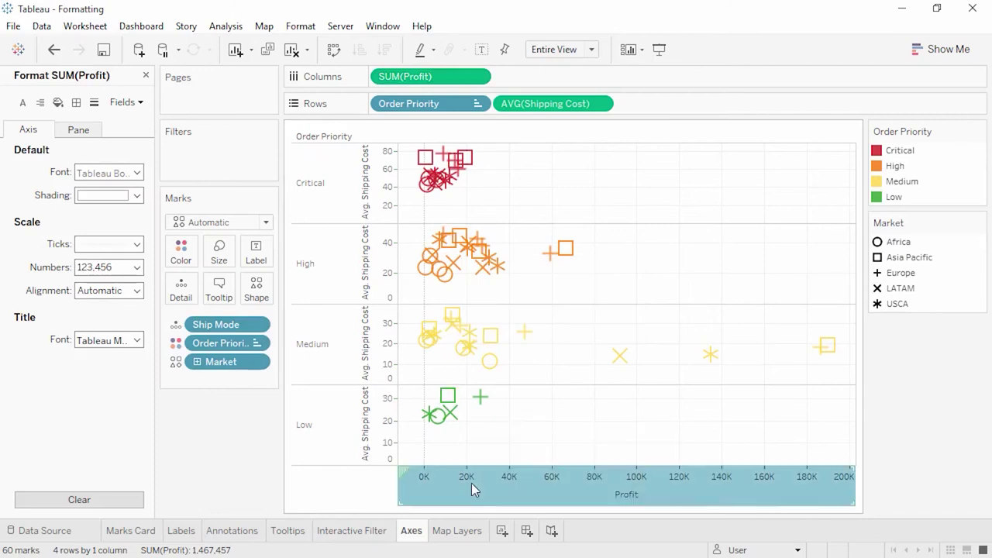
pyautogui.click(390, 436)
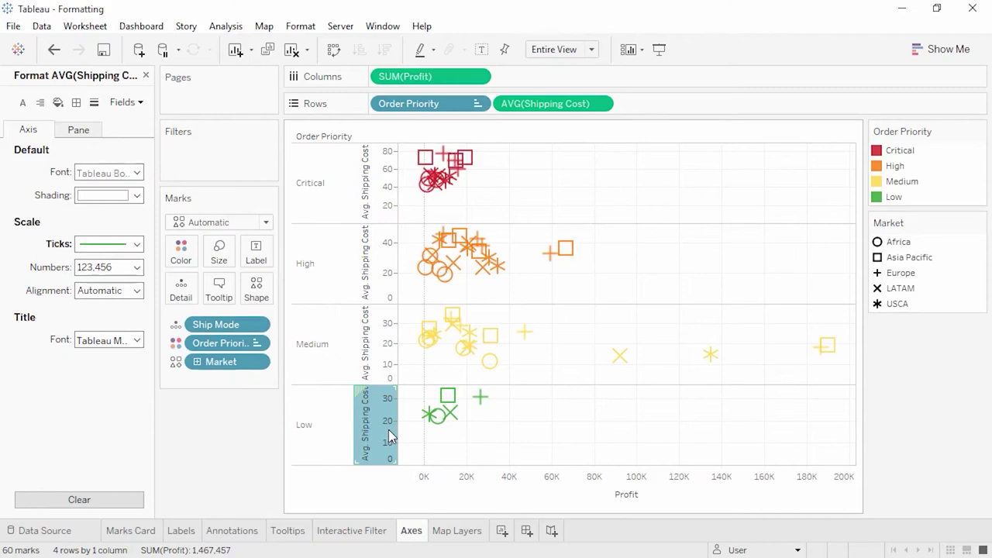
pyautogui.click(455, 479)
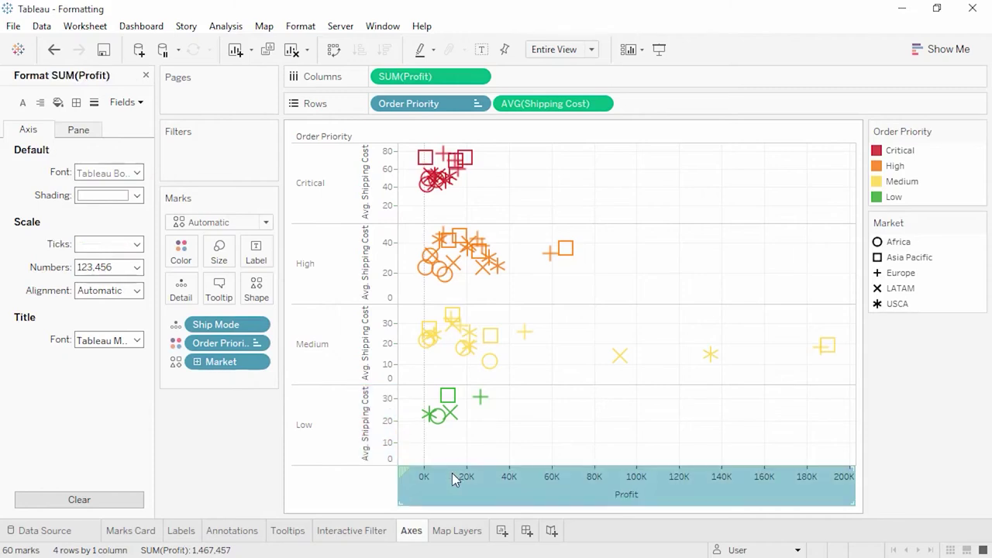
# - Go to the Map Layers sheet, close the axis formatting and open the map layer settings
pyautogui.click(454, 535)
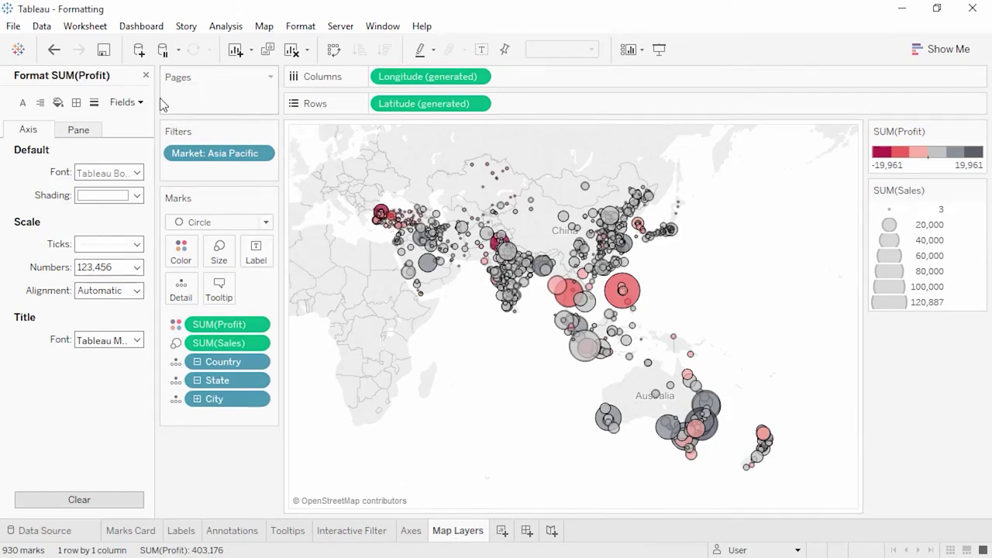
pyautogui.click(146, 76)
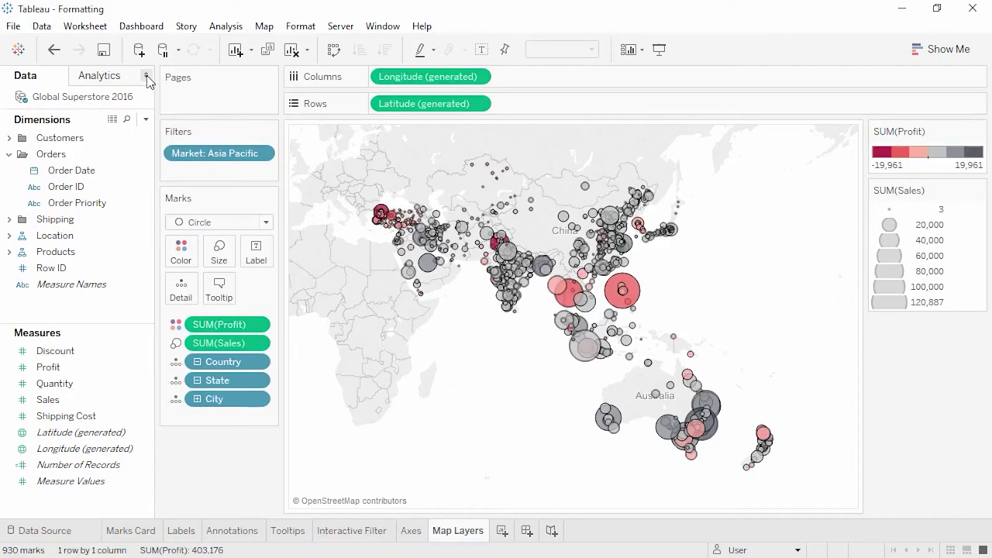
pyautogui.click(262, 28)
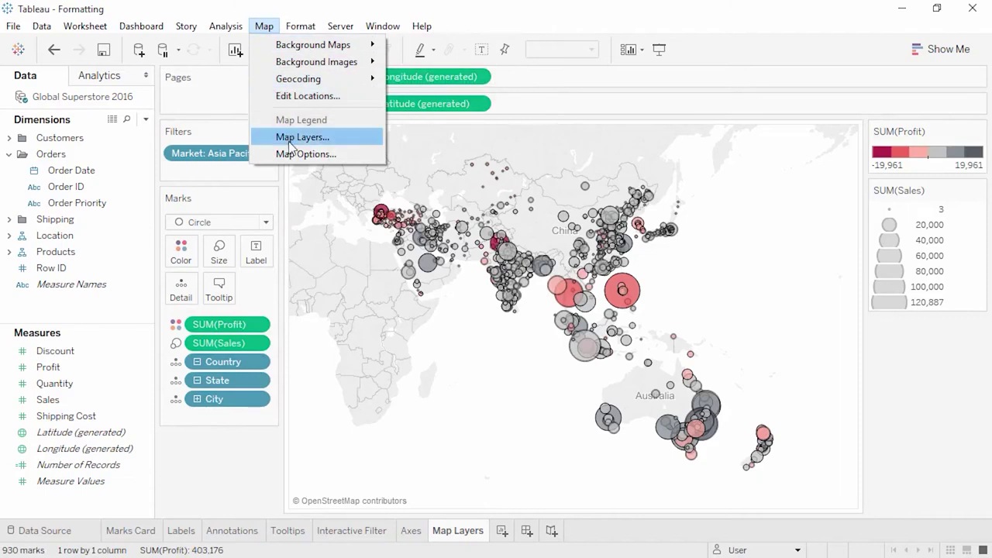
pyautogui.click(303, 137)
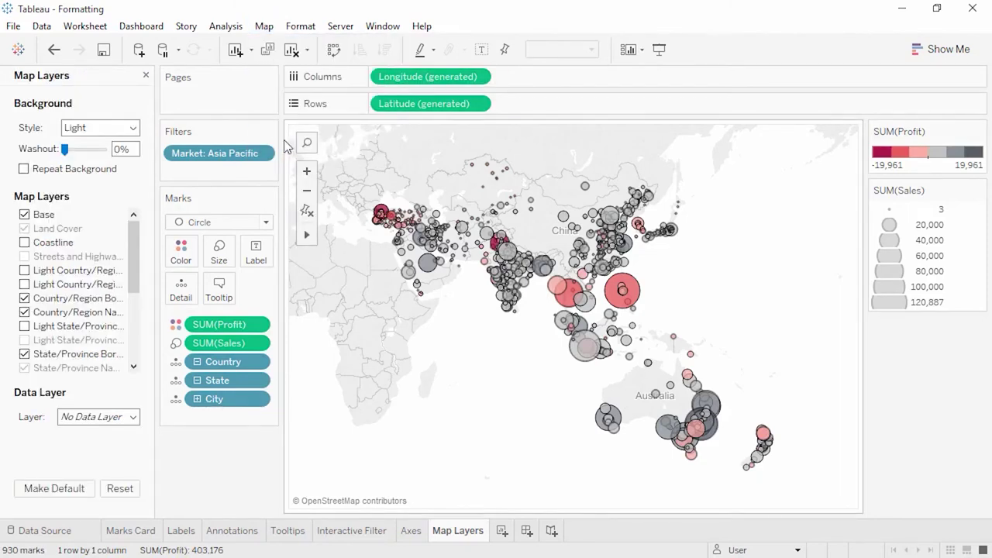
# - Set the map background style to Normal with about 14% washout and turn on the Coastline layer
pyautogui.click(133, 128)
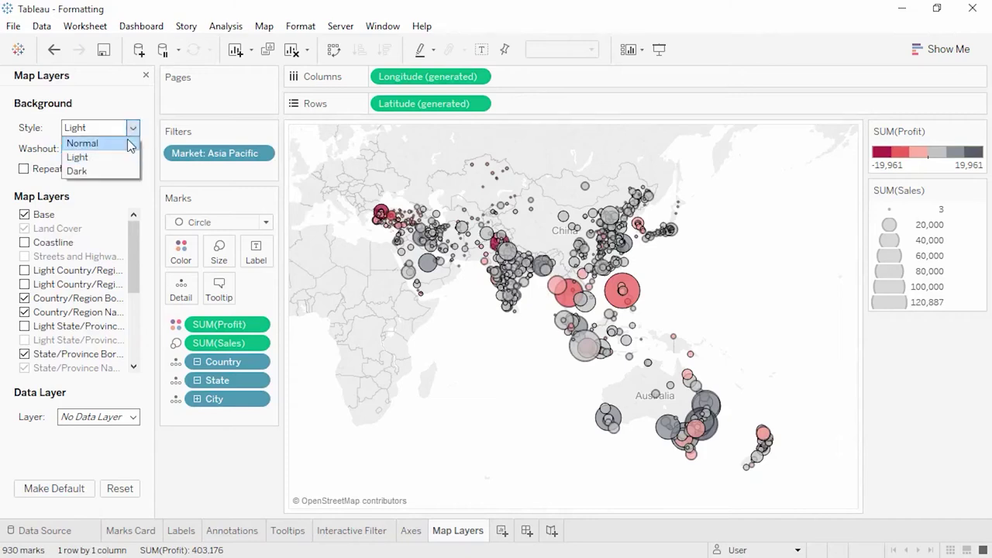
pyautogui.click(131, 144)
pyautogui.moveTo(65, 149); pyautogui.dragTo(73, 155)
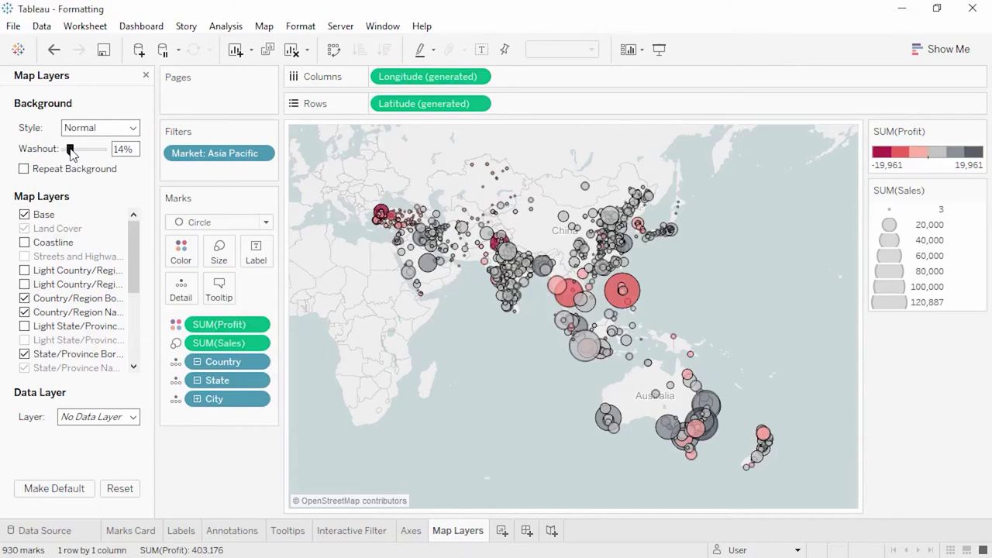
pyautogui.click(24, 243)
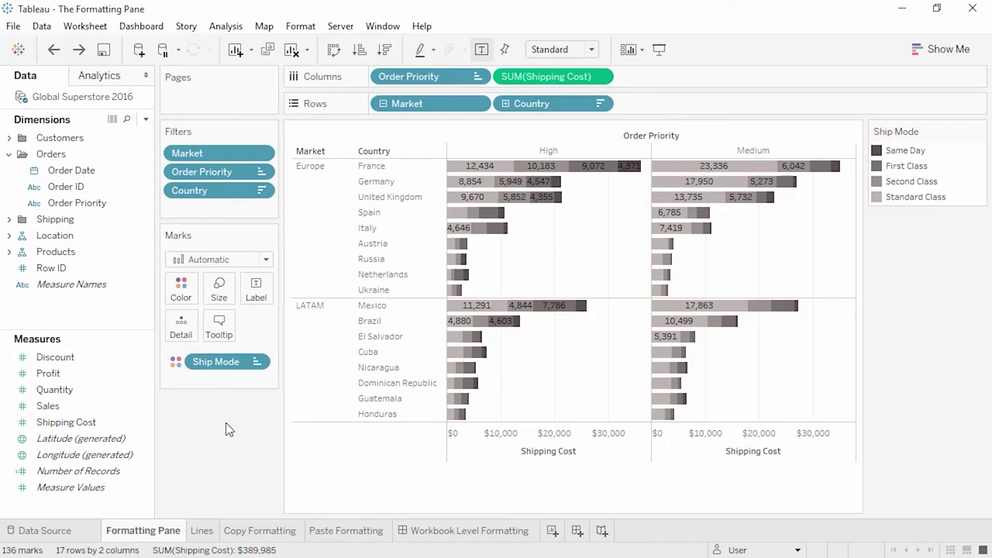
# - Open the format settings for the Market field from its LATAM header
pyautogui.click(300, 30)
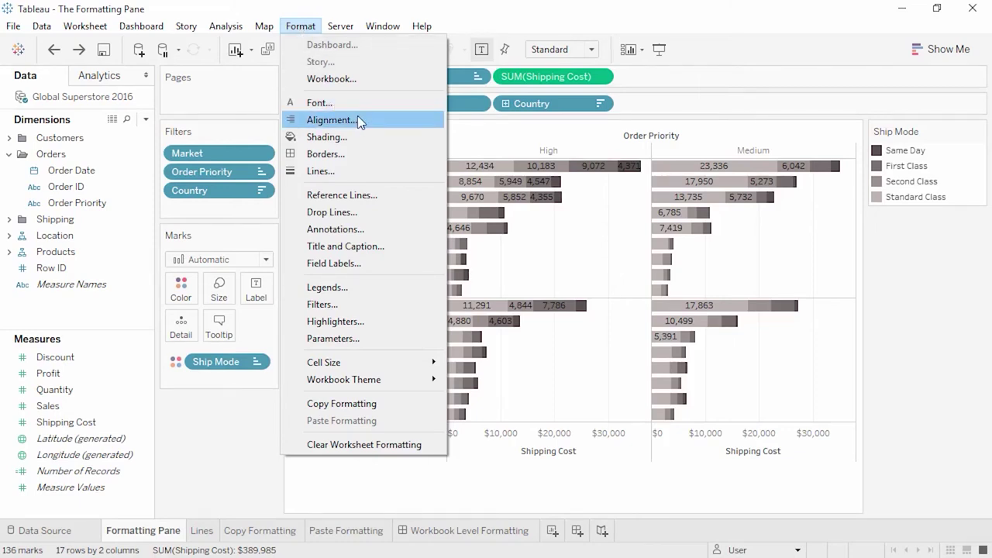
pyautogui.click(244, 425)
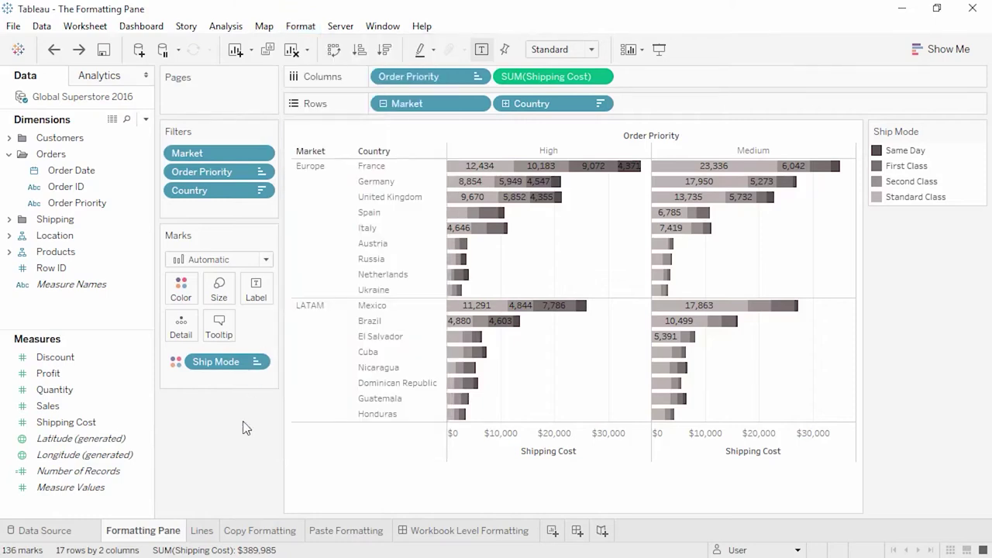
pyautogui.click(324, 385)
pyautogui.rightClick(323, 385)
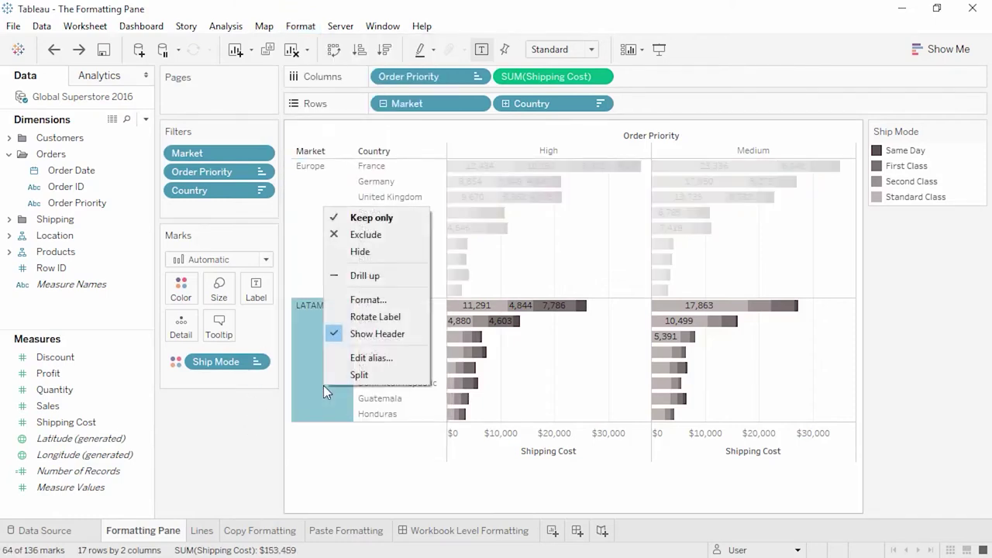
pyautogui.click(359, 300)
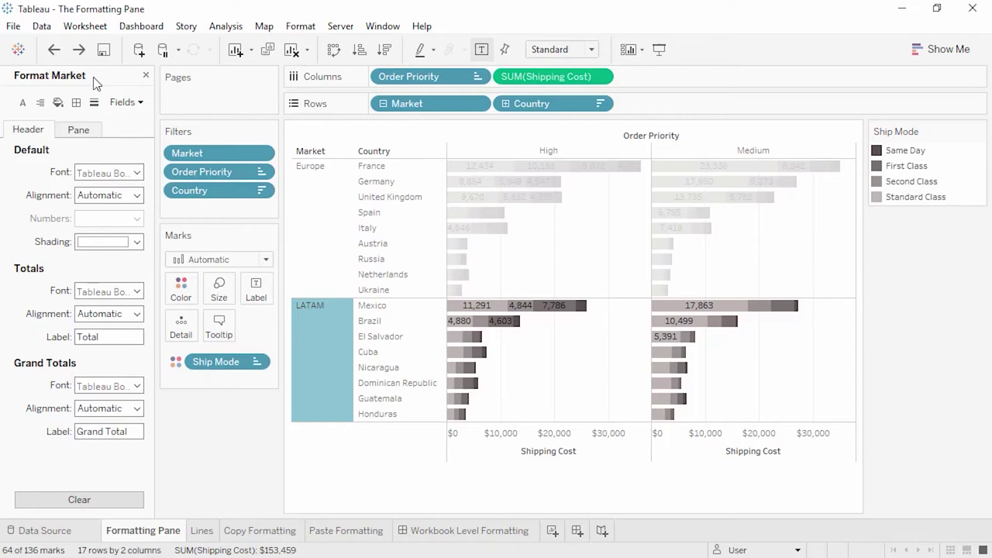
# - View the format settings of the Country headers and of the Shipping Cost axis
pyautogui.click(376, 167)
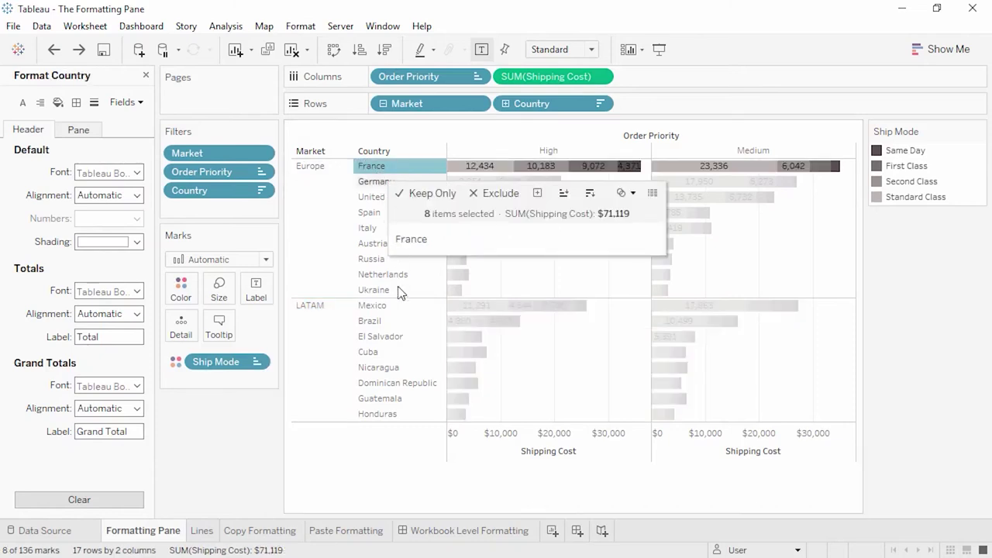
pyautogui.click(473, 439)
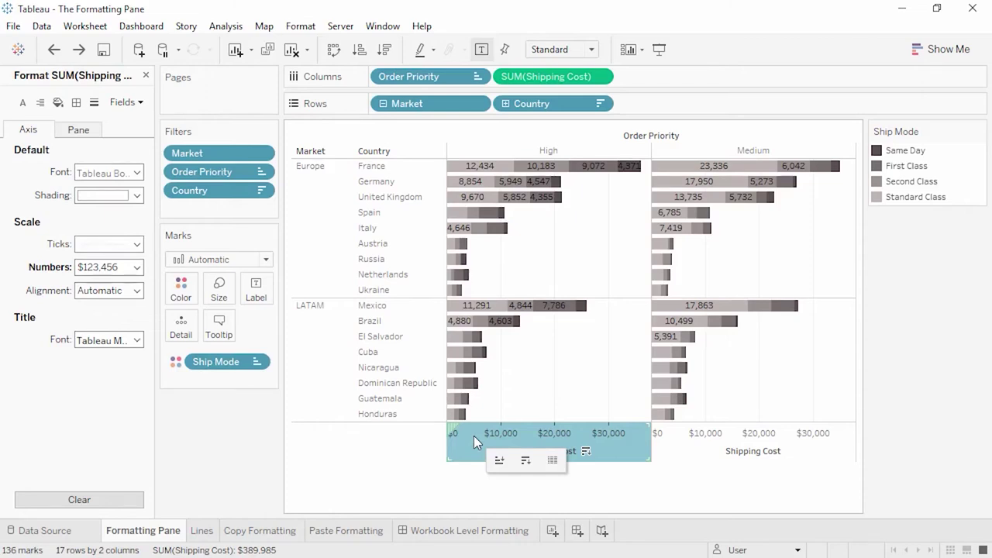
pyautogui.click(474, 435)
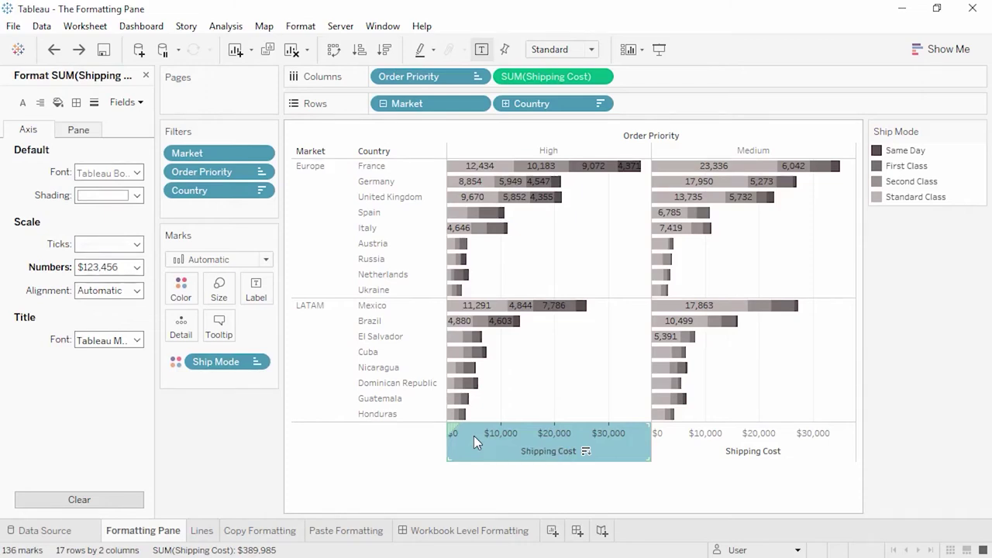
# - Open the worksheet's font formatting and set the default worksheet font to Times New Roman, size 10, in red
pyautogui.rightClick(526, 368)
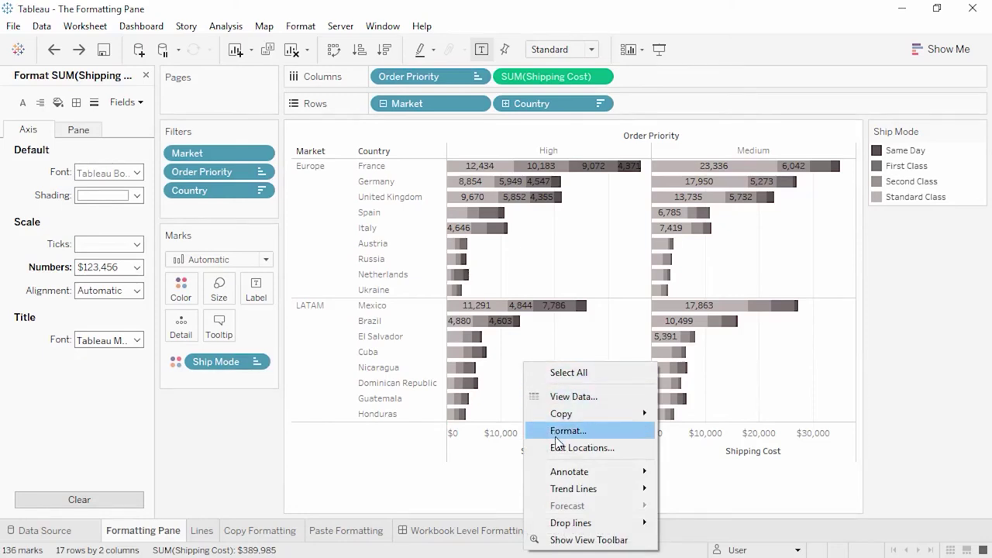
pyautogui.click(556, 438)
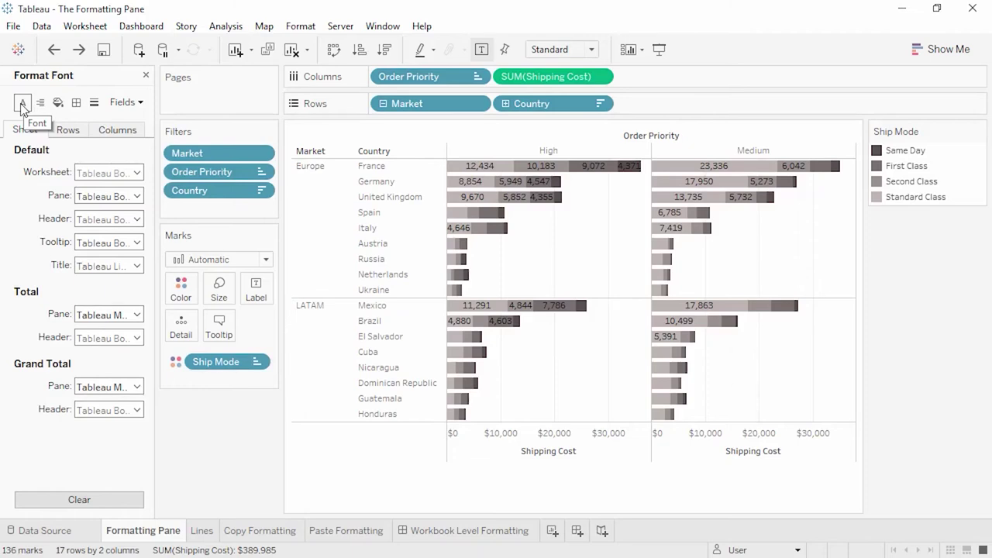
pyautogui.click(114, 171)
pyautogui.click(182, 195)
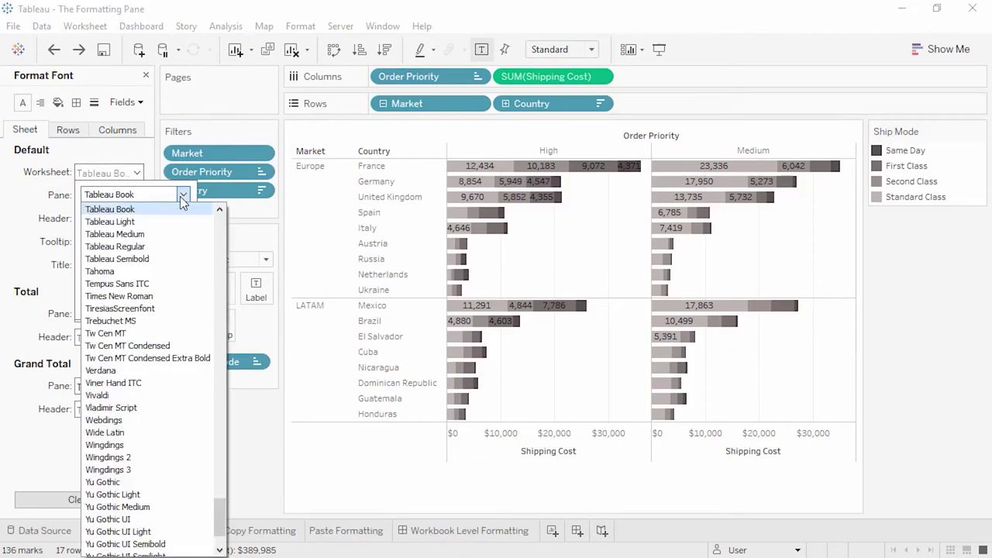
pyautogui.click(172, 297)
pyautogui.click(113, 216)
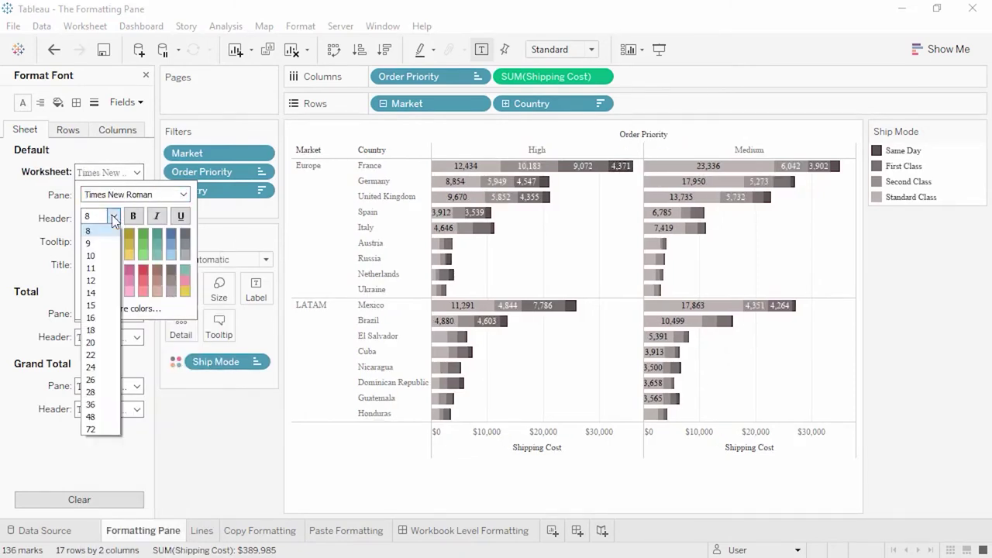
pyautogui.click(106, 255)
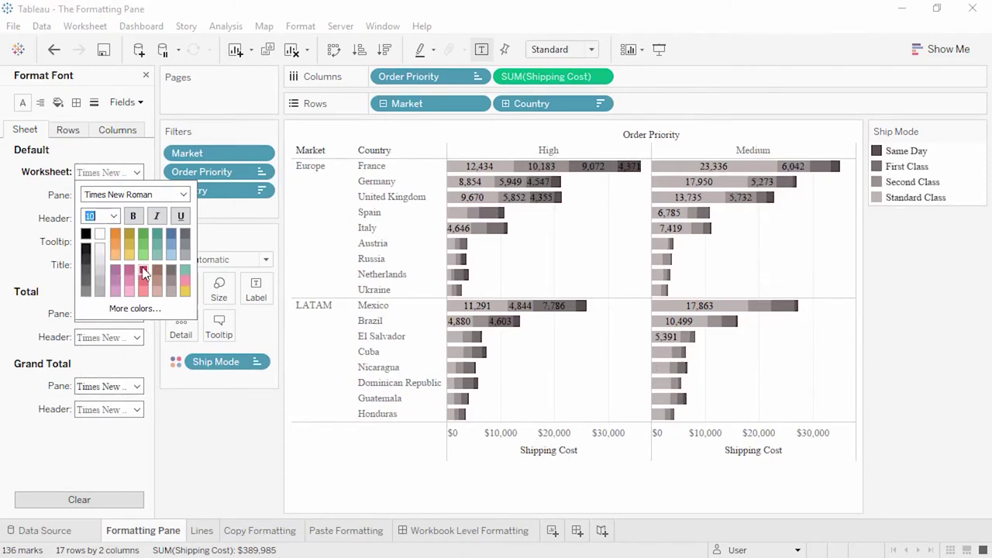
pyautogui.click(144, 270)
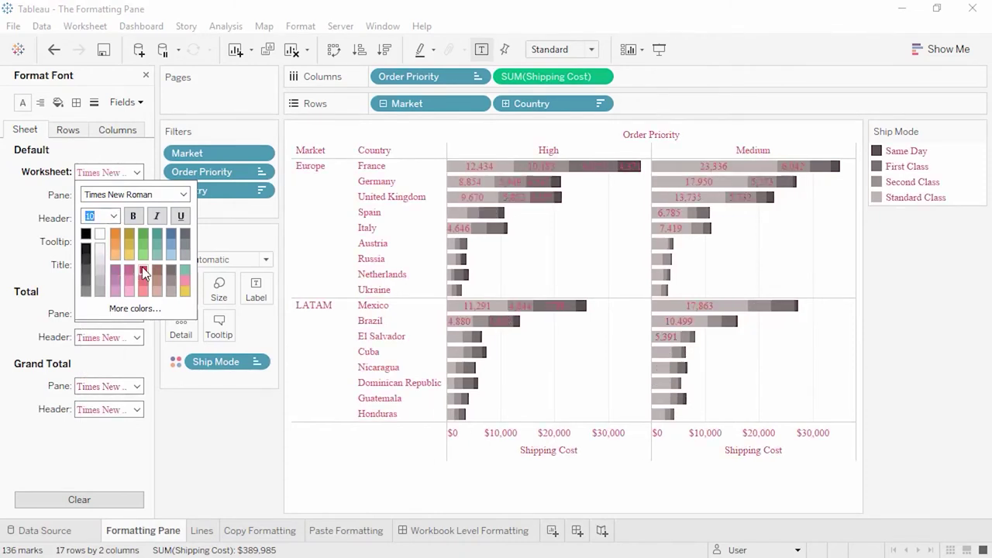
pyautogui.click(36, 264)
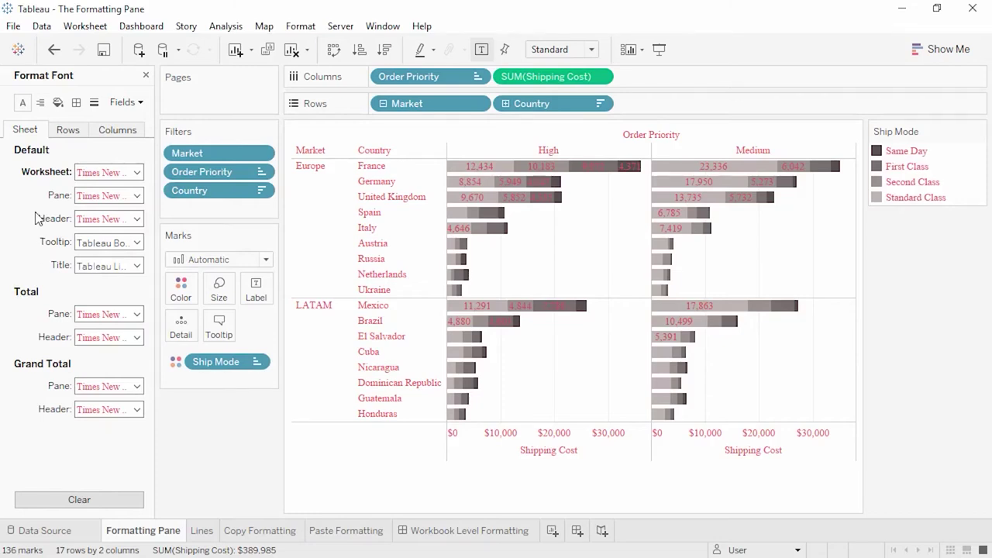
# - Set the column header font color to blue, and clear all font formatting at sheet level
pyautogui.click(62, 132)
pyautogui.click(106, 133)
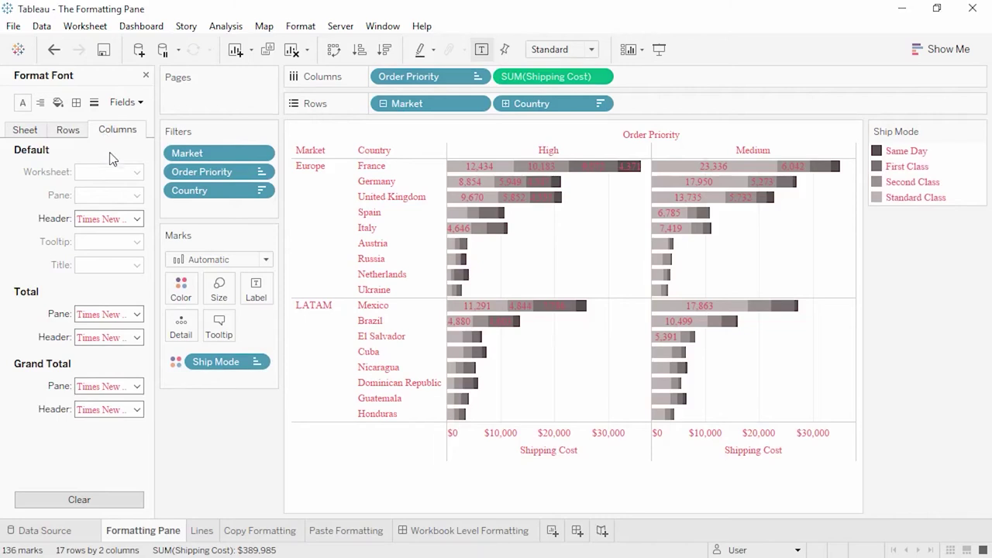
pyautogui.click(137, 219)
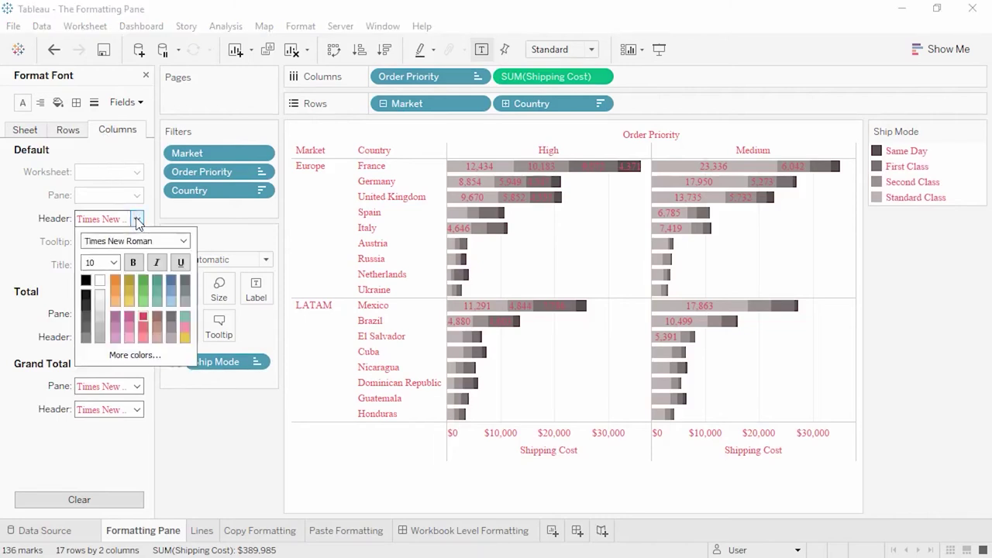
pyautogui.click(170, 280)
pyautogui.click(35, 131)
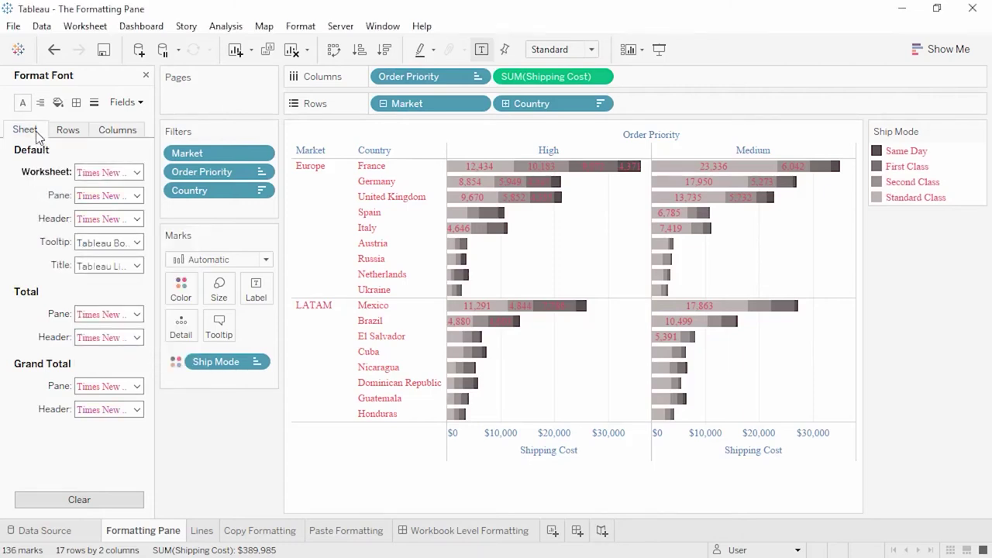
pyautogui.click(49, 502)
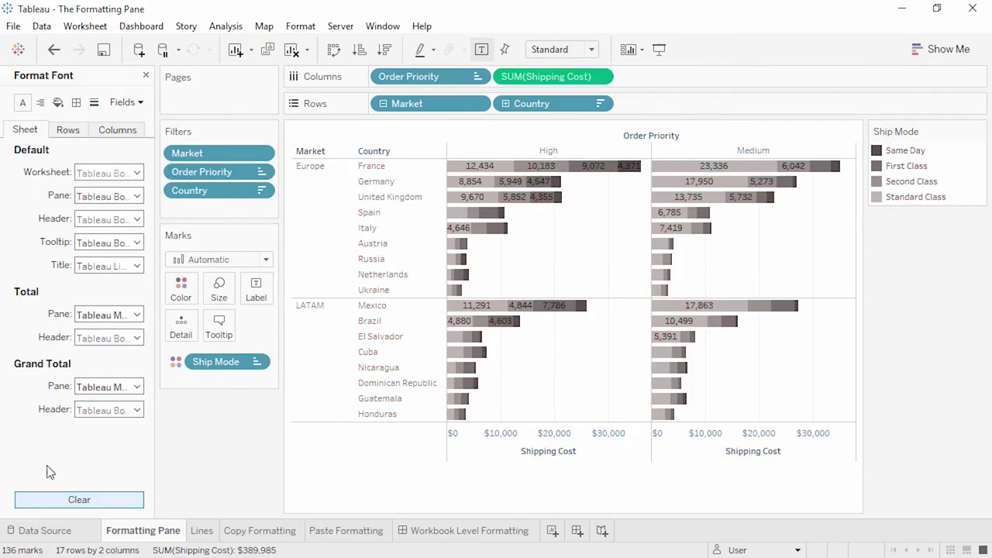
# - Rotate the default pane labels to read upward in the sheet's alignment formatting
pyautogui.click(40, 103)
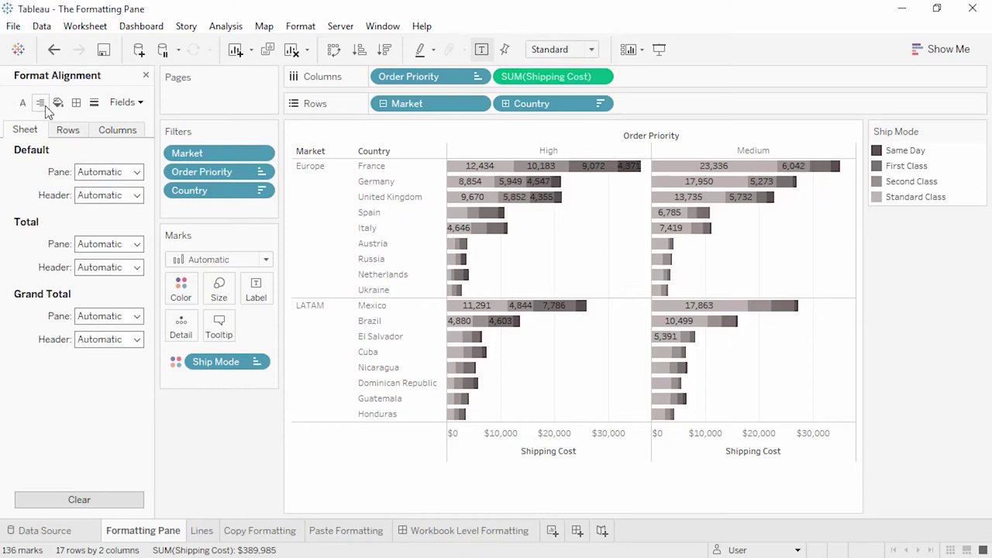
pyautogui.click(136, 173)
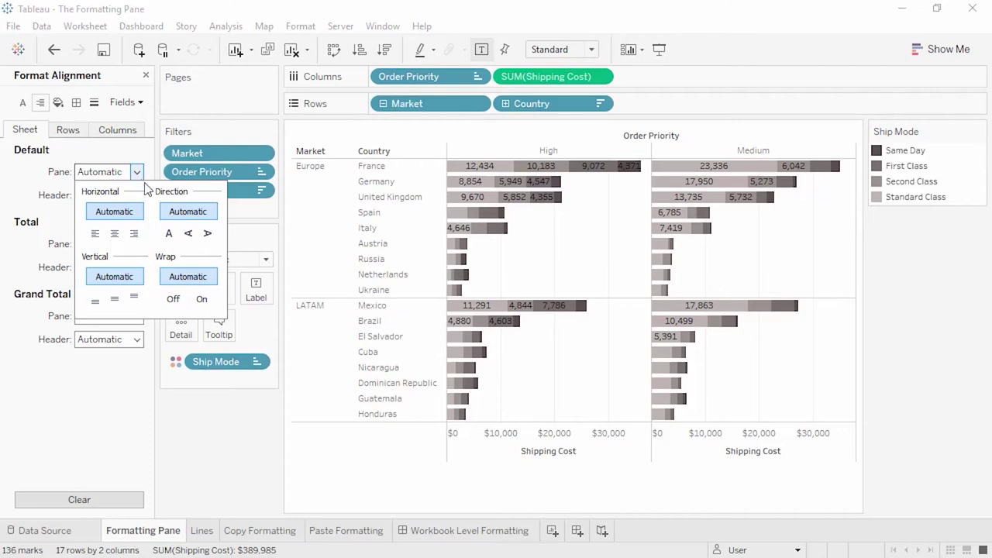
pyautogui.click(189, 234)
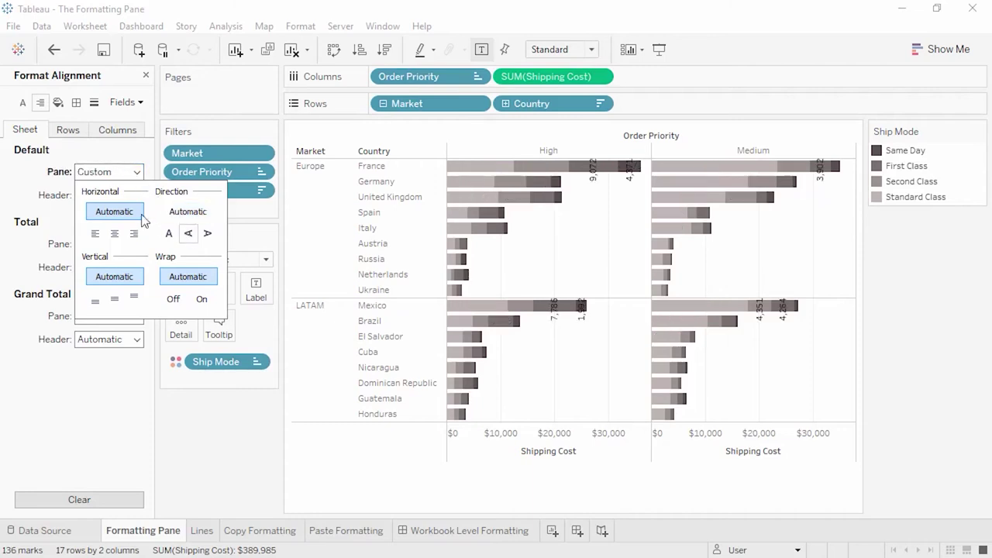
pyautogui.click(59, 200)
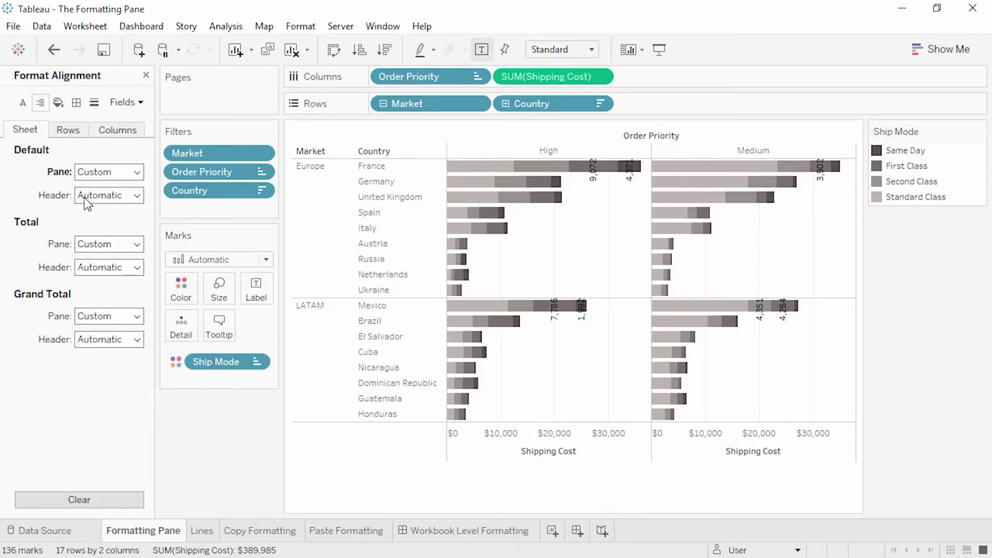
# - Center the default header alignment horizontally, and clear the sheet's alignment formatting
pyautogui.click(133, 195)
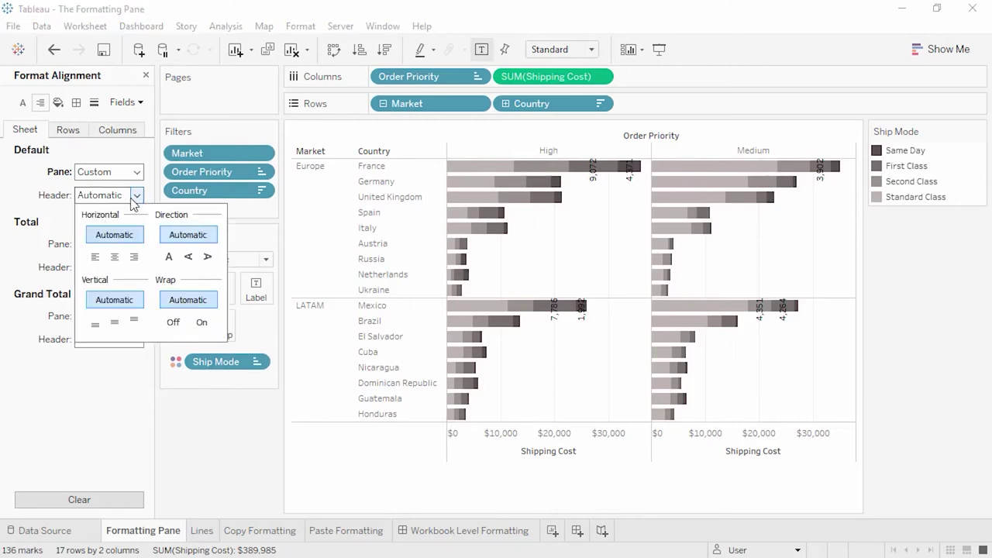
pyautogui.click(115, 256)
pyautogui.click(44, 195)
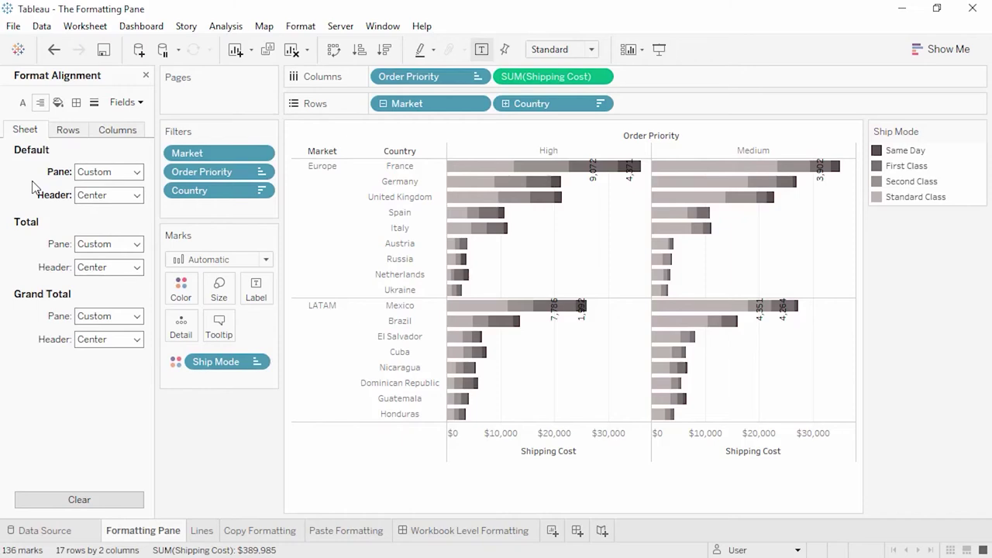
pyautogui.click(60, 506)
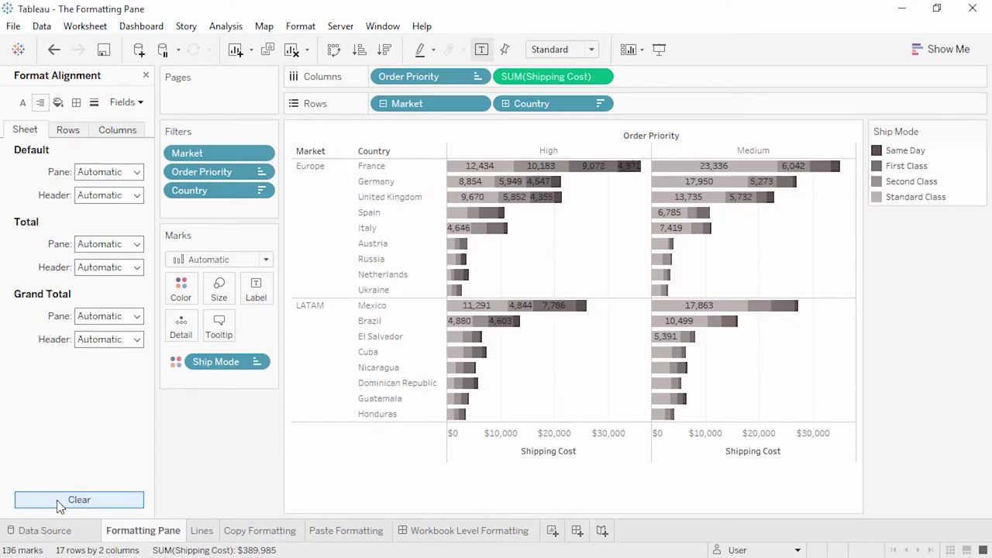
# - Open the sheet's shading formatting and set the row banding pane color to light beige
pyautogui.click(58, 103)
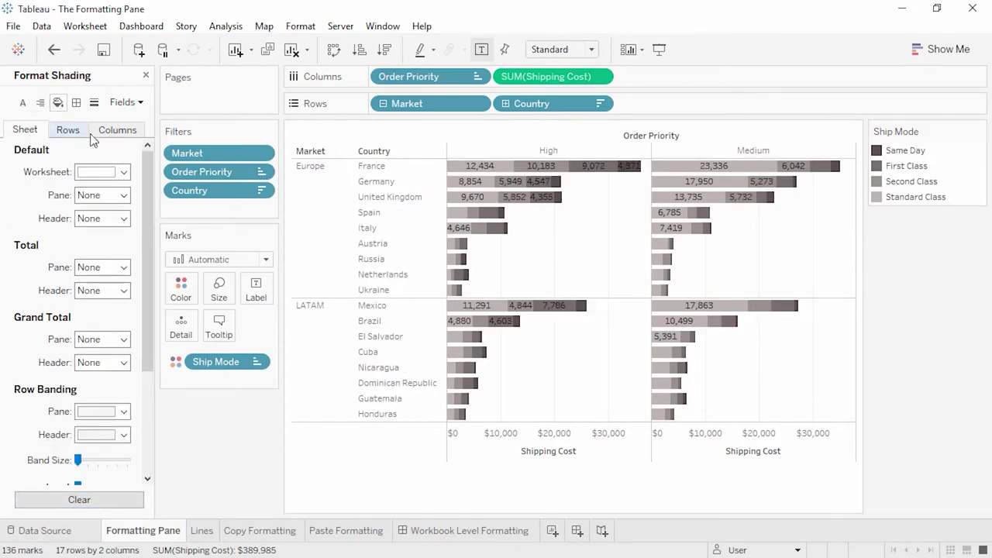
pyautogui.moveTo(142, 165); pyautogui.dragTo(152, 278)
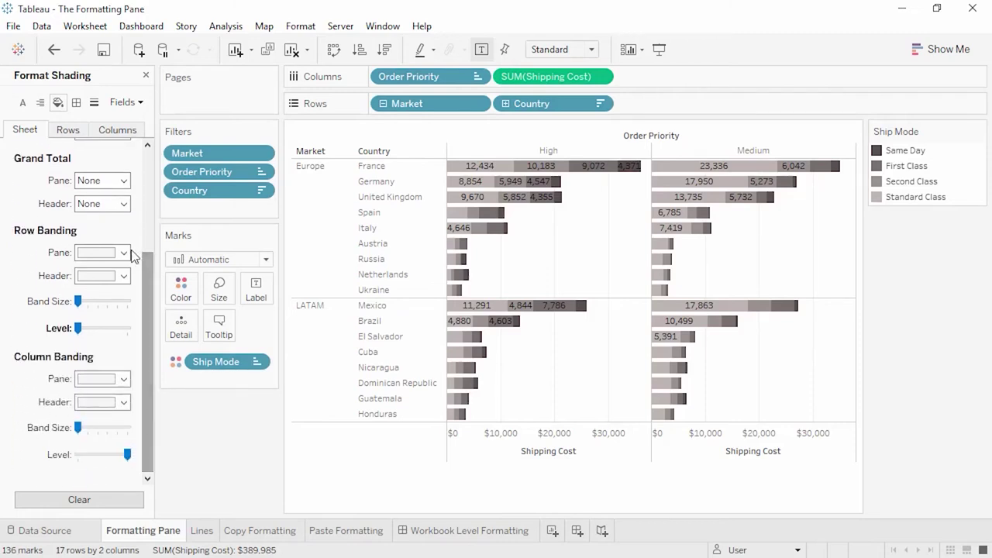
pyautogui.click(124, 253)
pyautogui.click(130, 290)
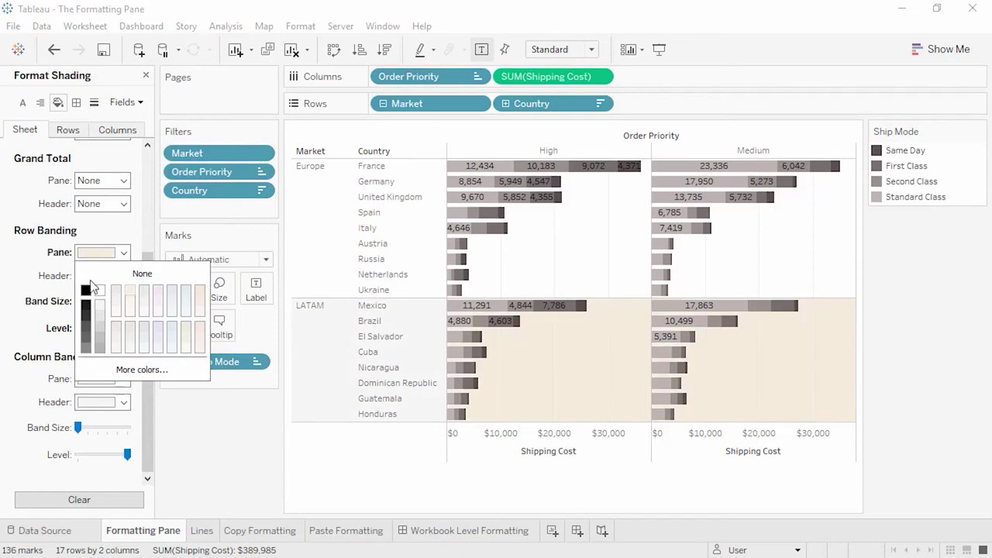
# - Set the row banding header color to light purple
pyautogui.click(66, 277)
pyautogui.click(124, 276)
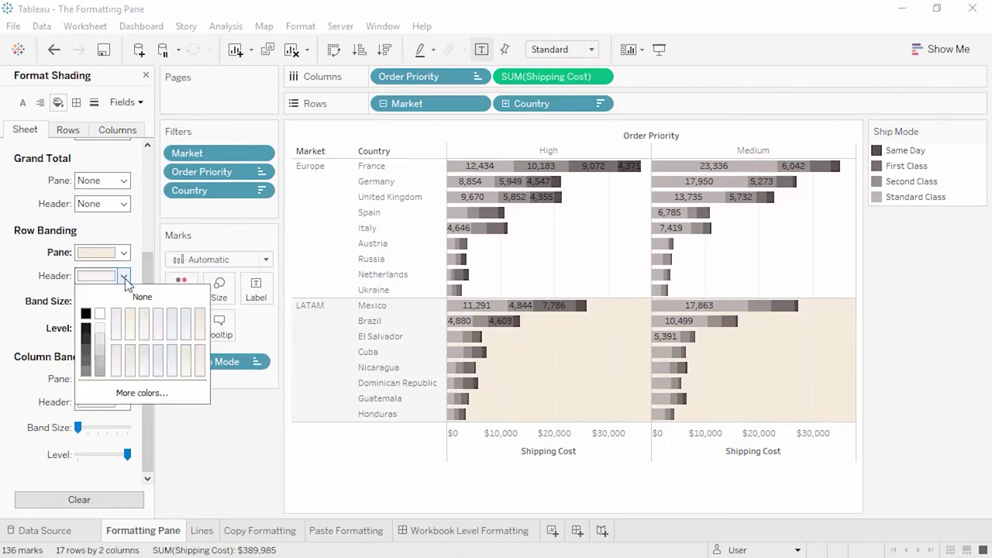
pyautogui.click(159, 315)
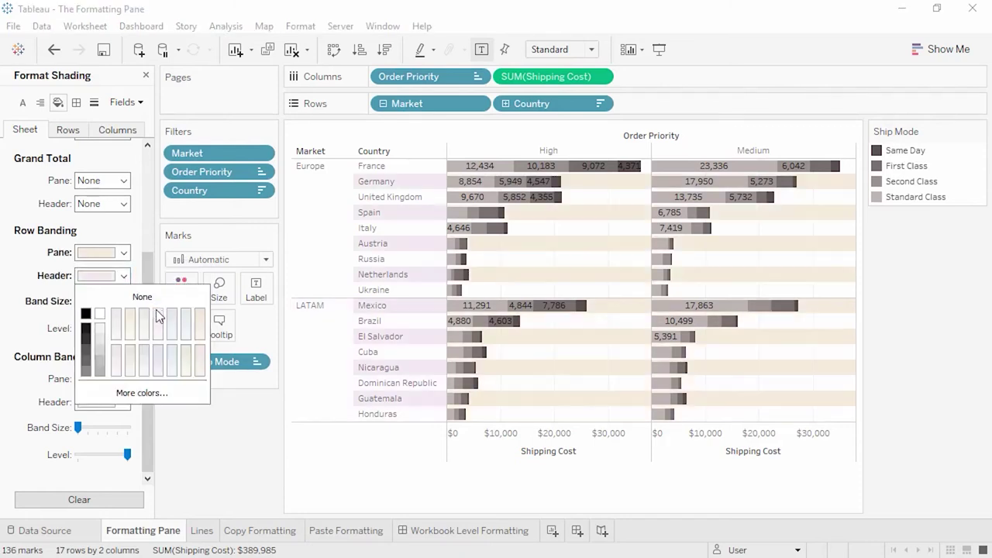
pyautogui.click(60, 318)
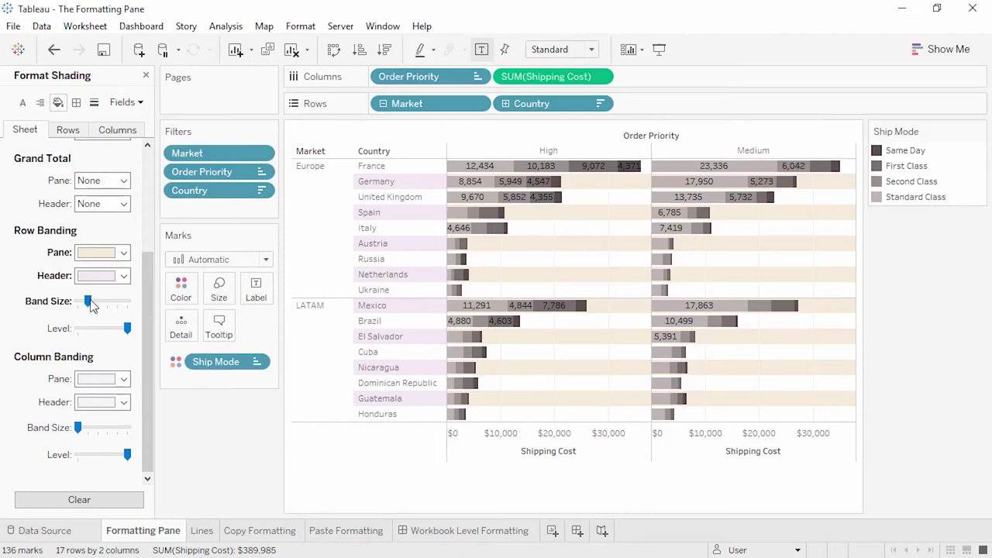
# - Increase the row band size to three rows and lower the row banding level to its minimum
pyautogui.moveTo(88, 302); pyautogui.dragTo(98, 301)
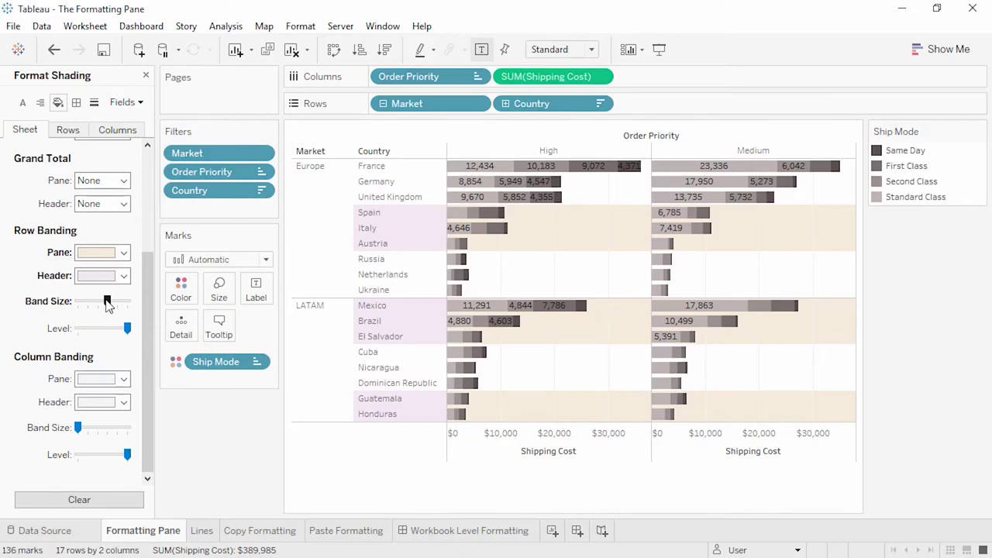
pyautogui.click(128, 328)
pyautogui.click(77, 328)
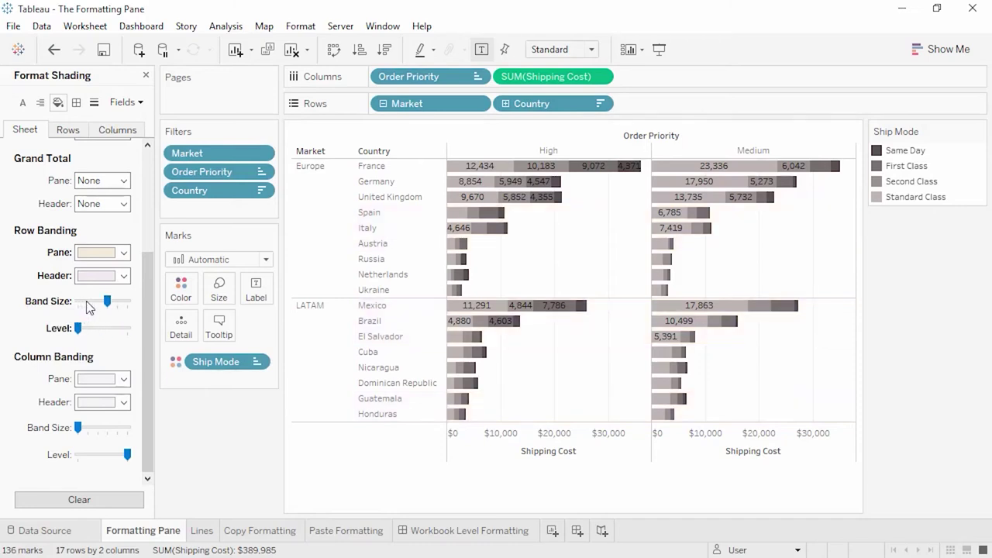
# - Set the row banding to one-row bands at the highest level, and clear the sheet's shading formatting
pyautogui.click(87, 302)
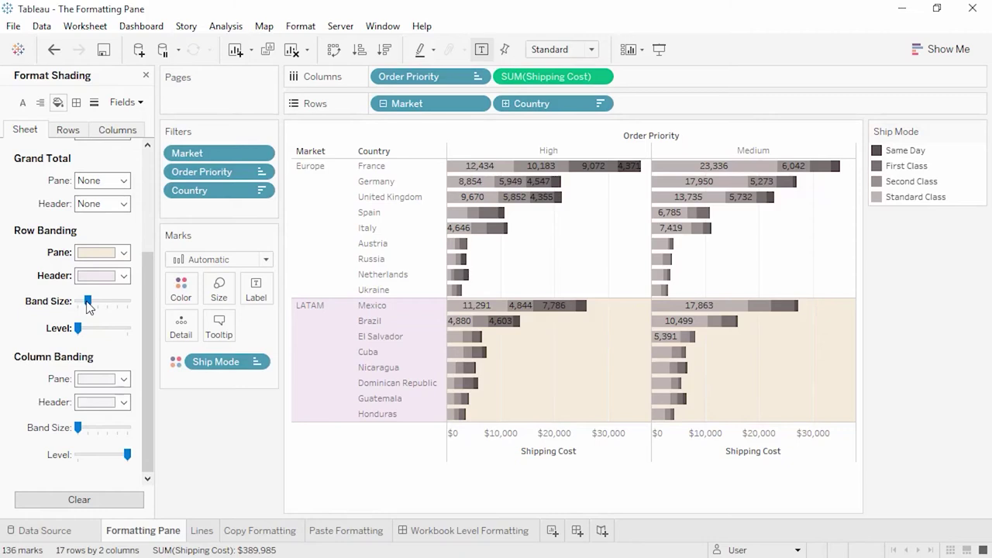
pyautogui.click(127, 329)
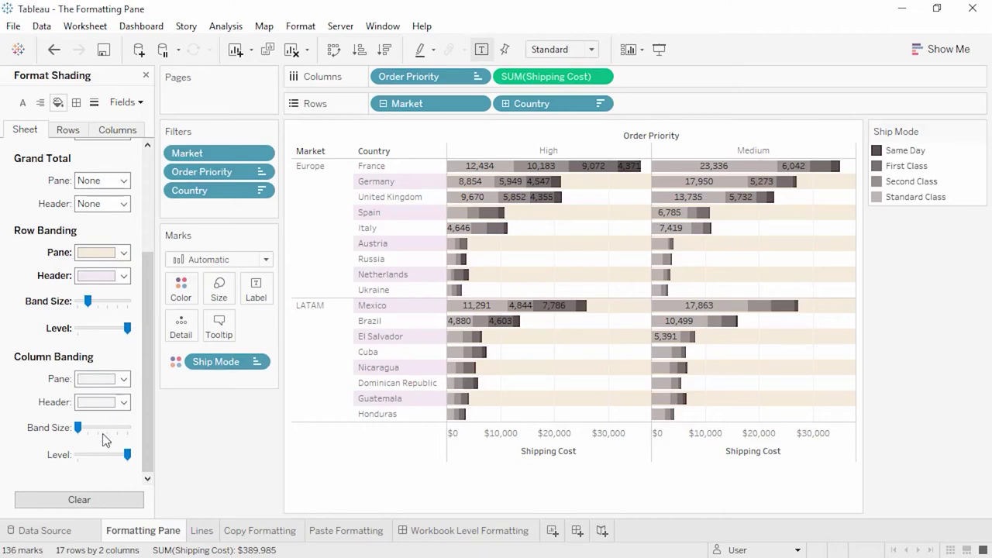
pyautogui.click(79, 500)
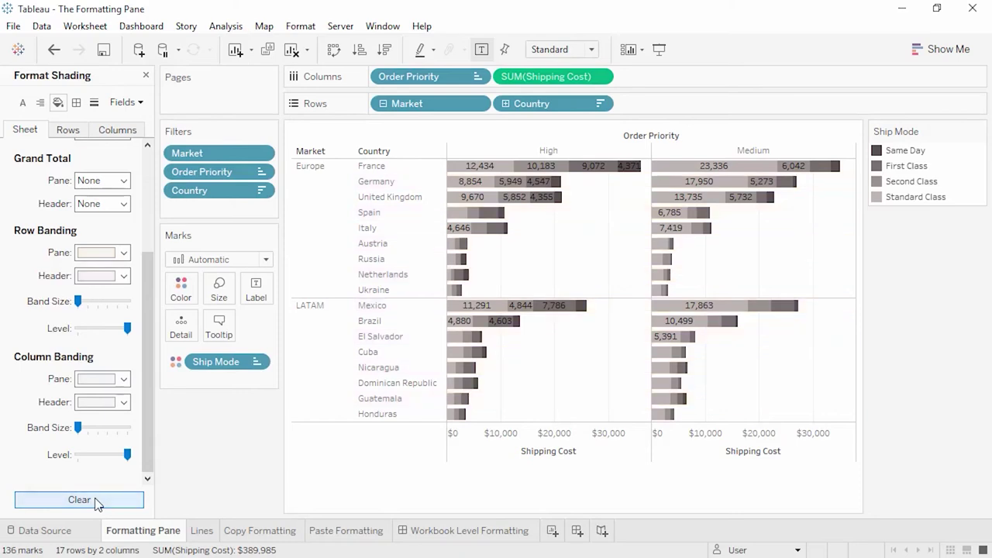
# - Open the sheet's border formatting
pyautogui.click(77, 103)
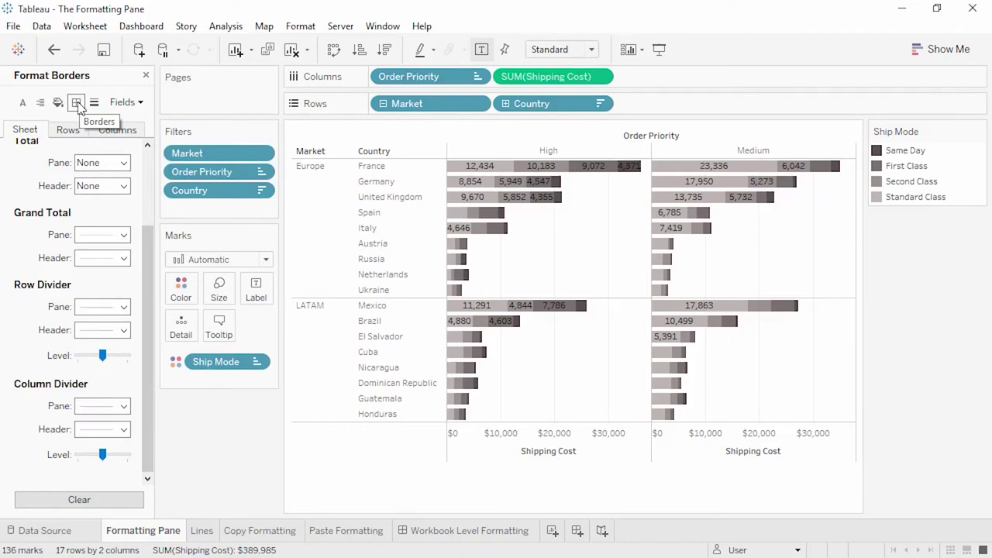
# - Try a dashed yellow default header border on the sheet, and set that border to None
pyautogui.moveTo(147, 241); pyautogui.dragTo(147, 161)
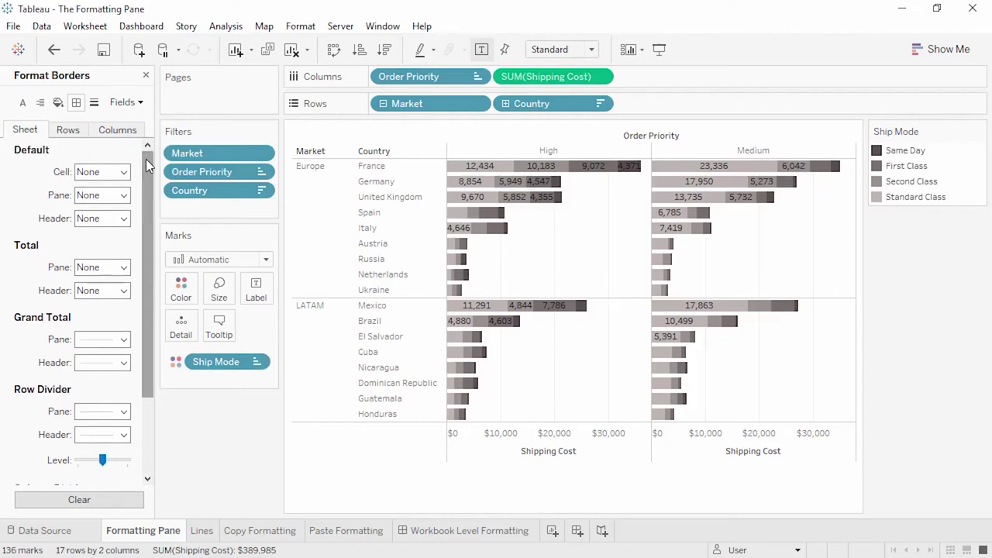
pyautogui.click(127, 221)
pyautogui.click(114, 275)
pyautogui.click(128, 343)
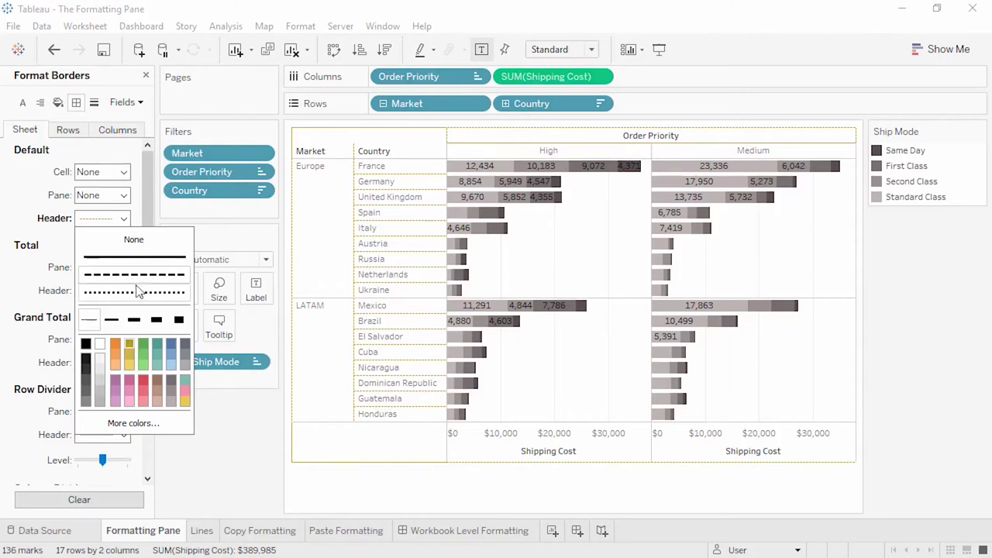
pyautogui.click(140, 246)
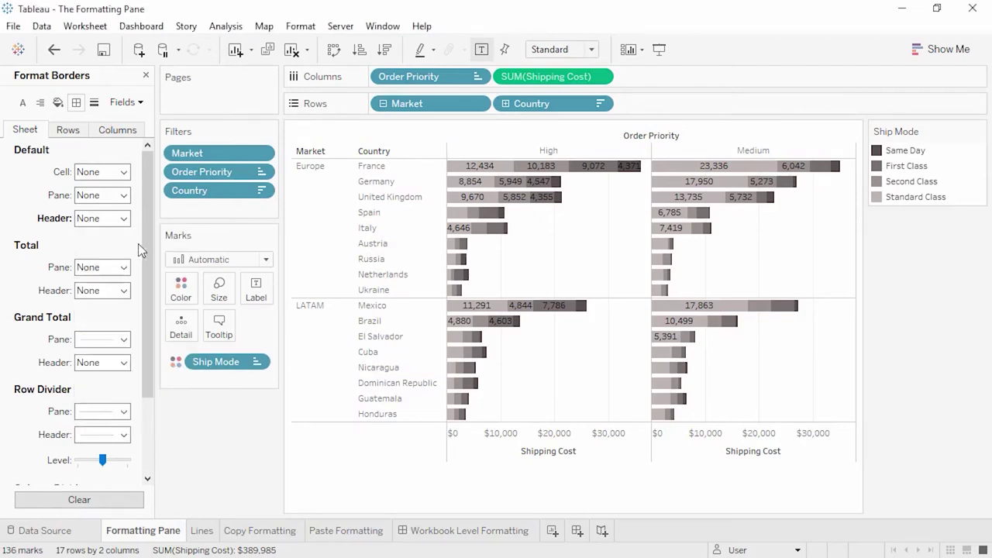
# - Format the row divider's pane line as dotted, orange and medium thickness
pyautogui.moveTo(151, 244); pyautogui.dragTo(153, 328)
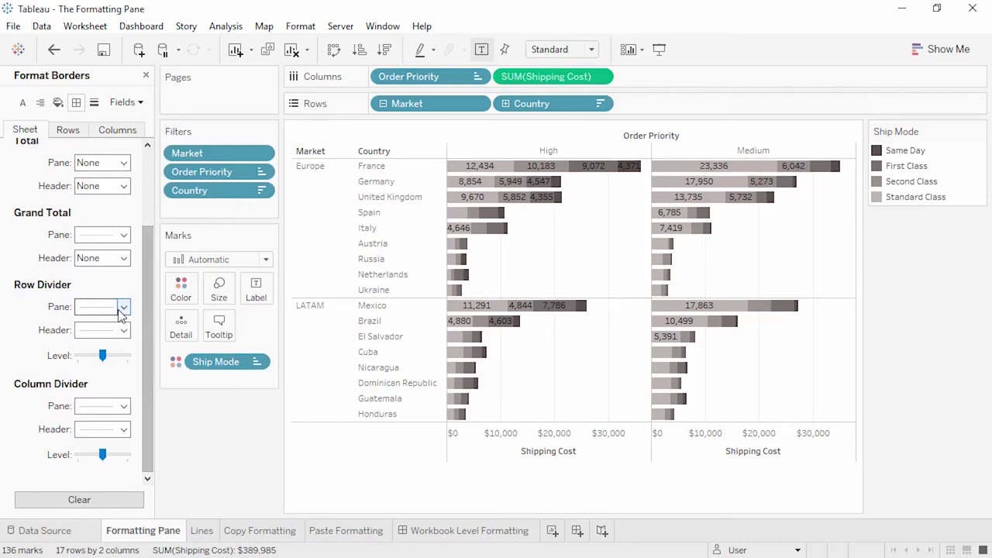
pyautogui.click(123, 307)
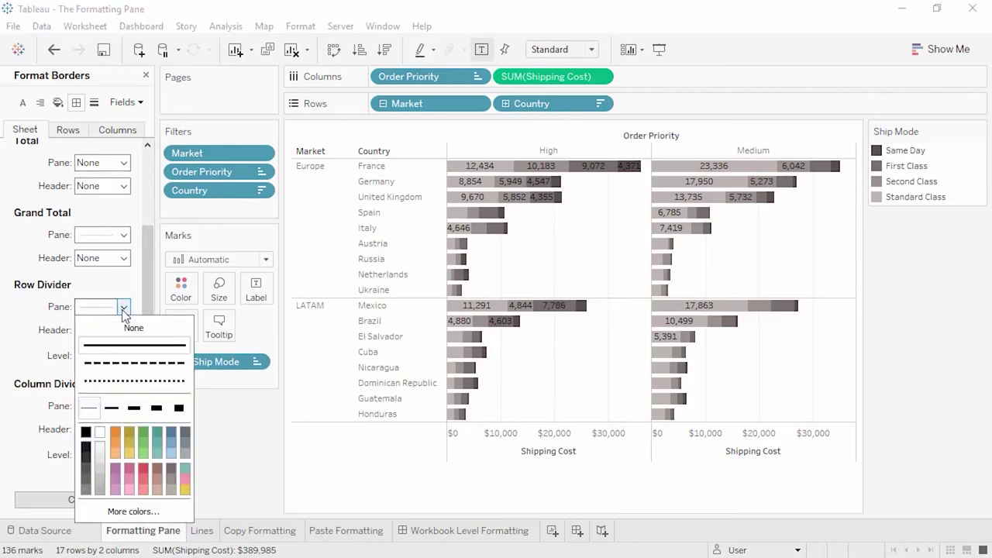
pyautogui.click(113, 380)
pyautogui.click(113, 433)
pyautogui.click(136, 409)
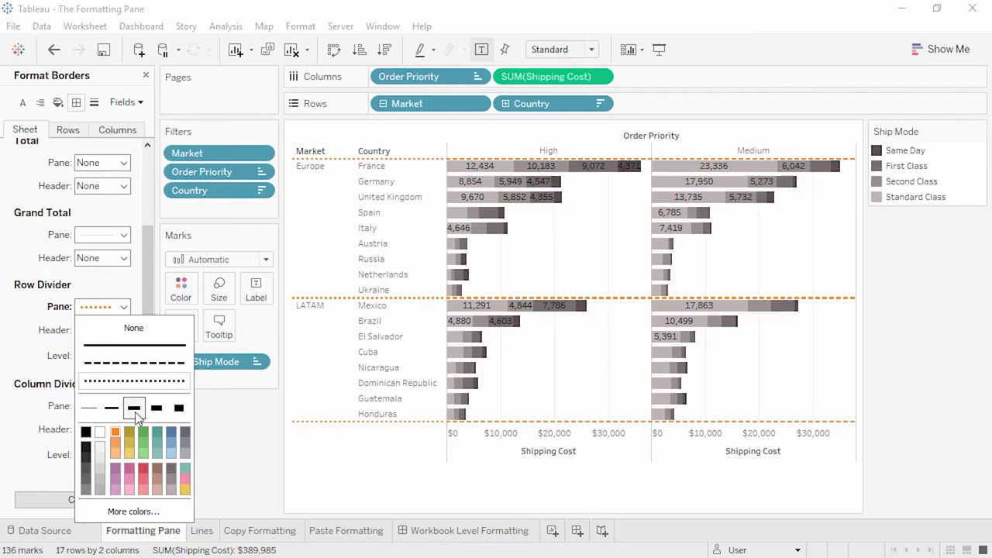
pyautogui.click(43, 362)
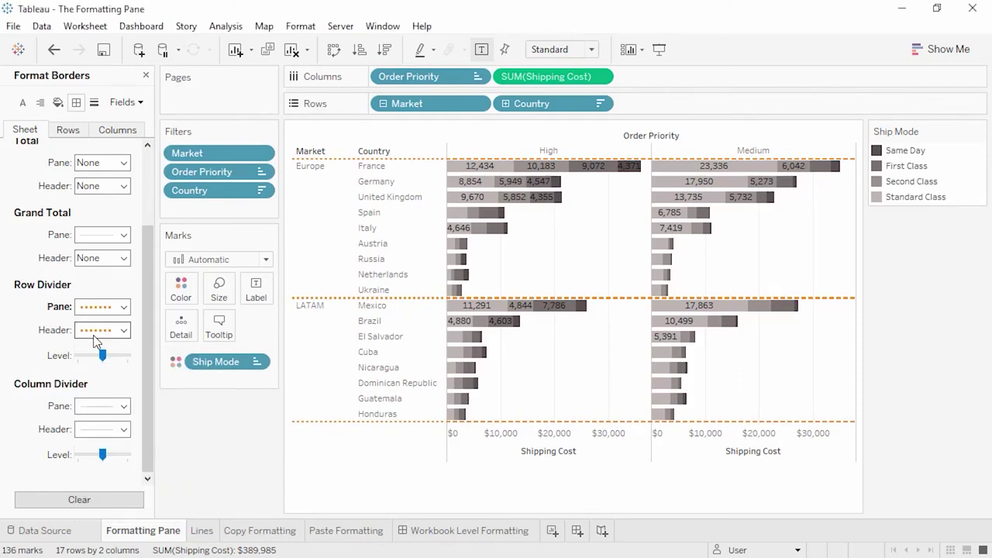
# - Set the row divider's header line to the thinnest width and raise the row divider level to its maximum
pyautogui.click(123, 331)
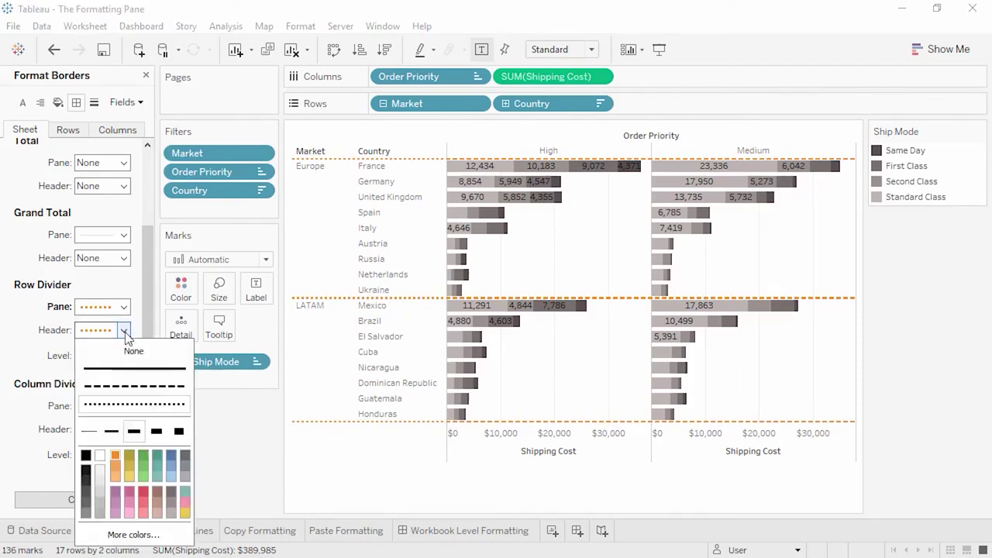
pyautogui.click(92, 433)
pyautogui.click(32, 361)
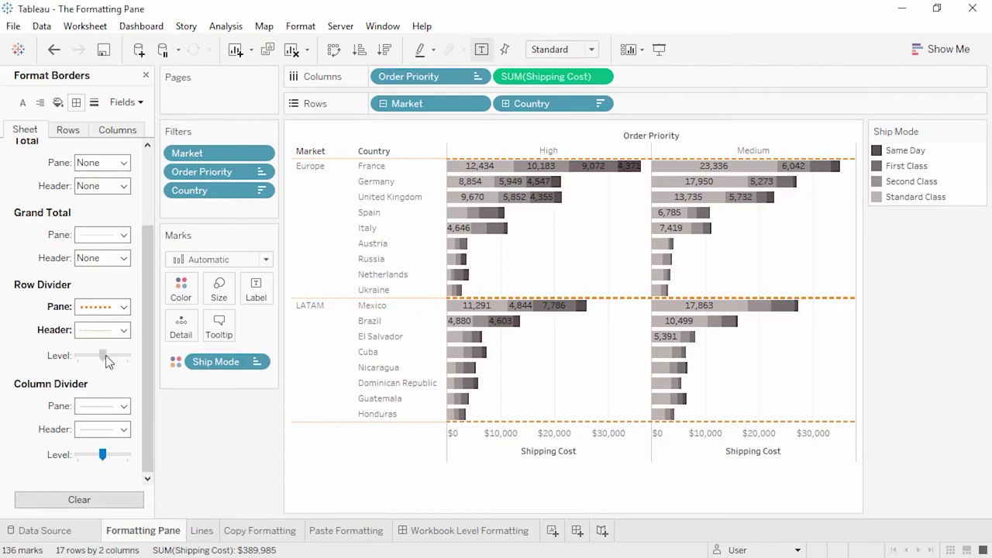
pyautogui.moveTo(105, 355); pyautogui.dragTo(129, 361)
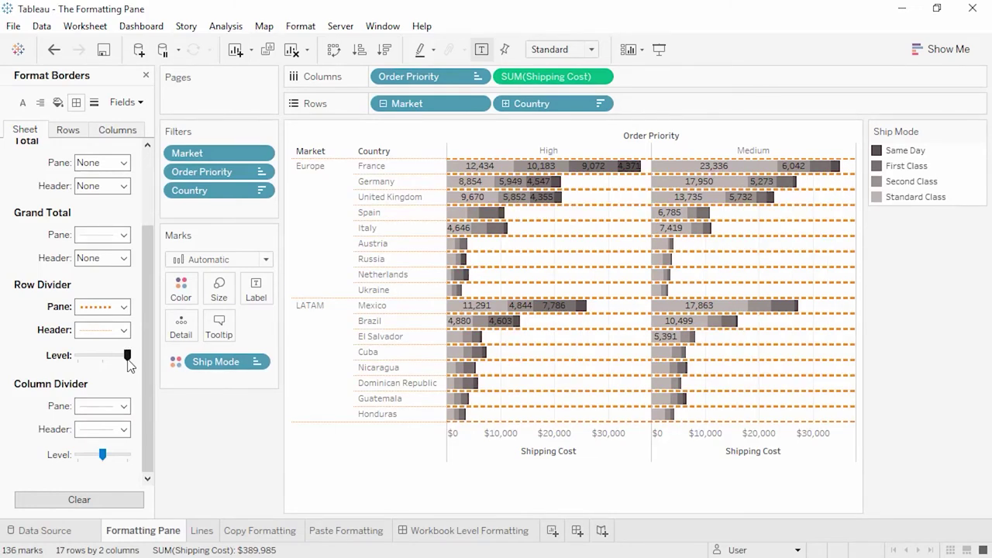
# - Set the column divider's pane line to None, and clear all border formatting on the sheet
pyautogui.click(122, 420)
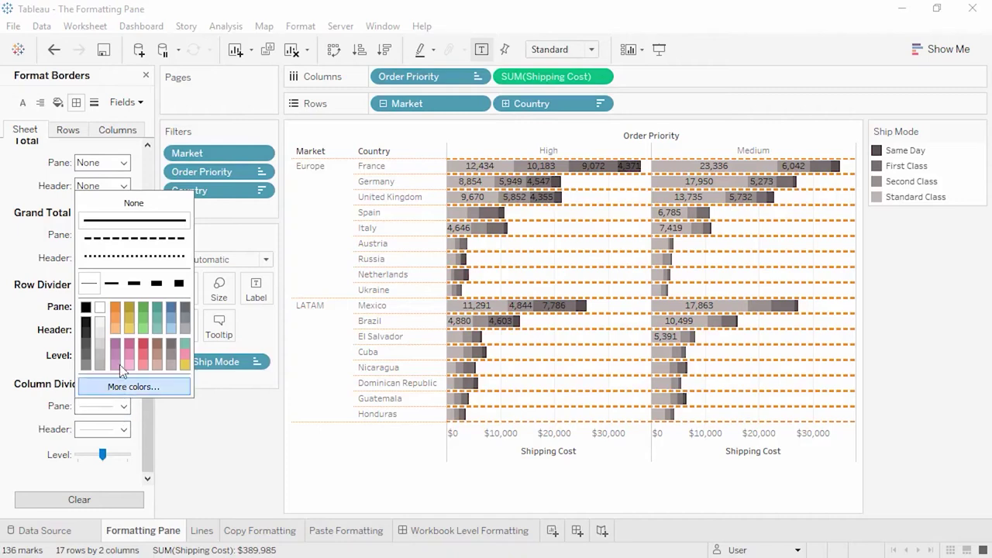
pyautogui.click(137, 210)
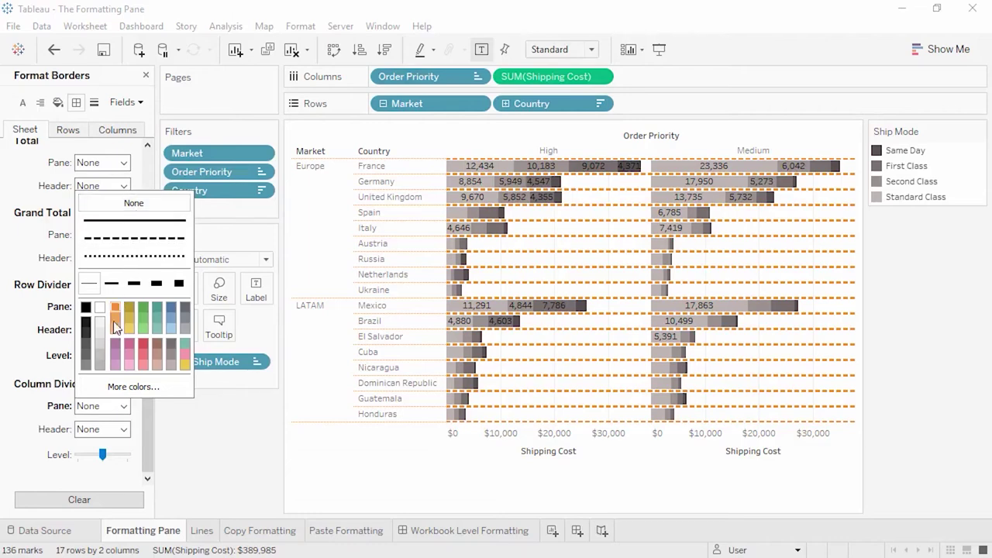
pyautogui.click(88, 502)
pyautogui.click(89, 503)
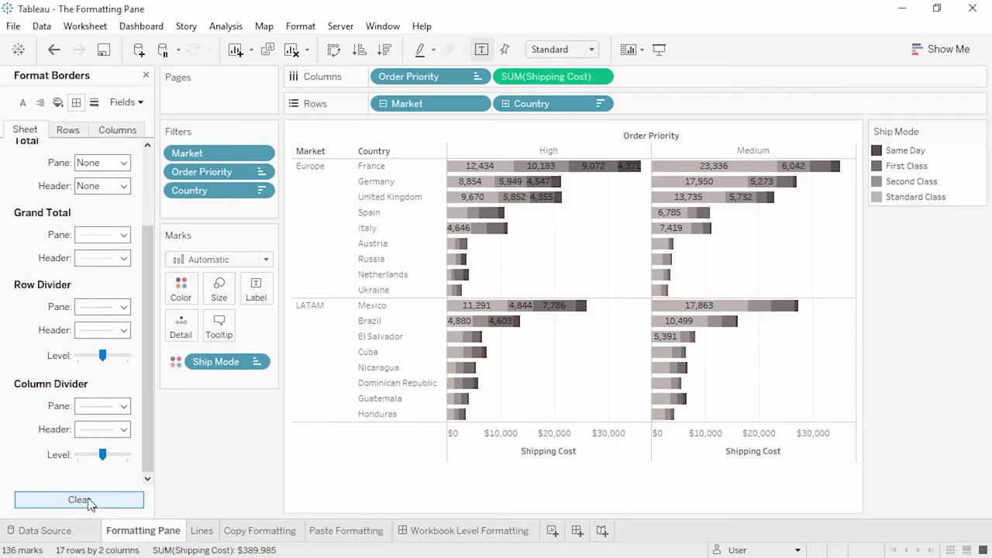
# - Format the grid lines on the Lines sheet as solid green
pyautogui.click(201, 532)
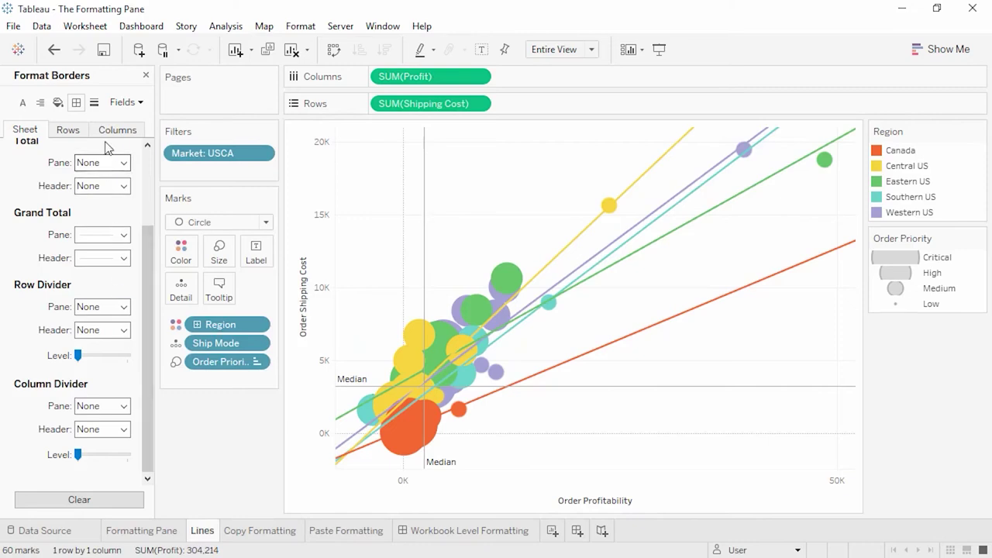
pyautogui.click(95, 103)
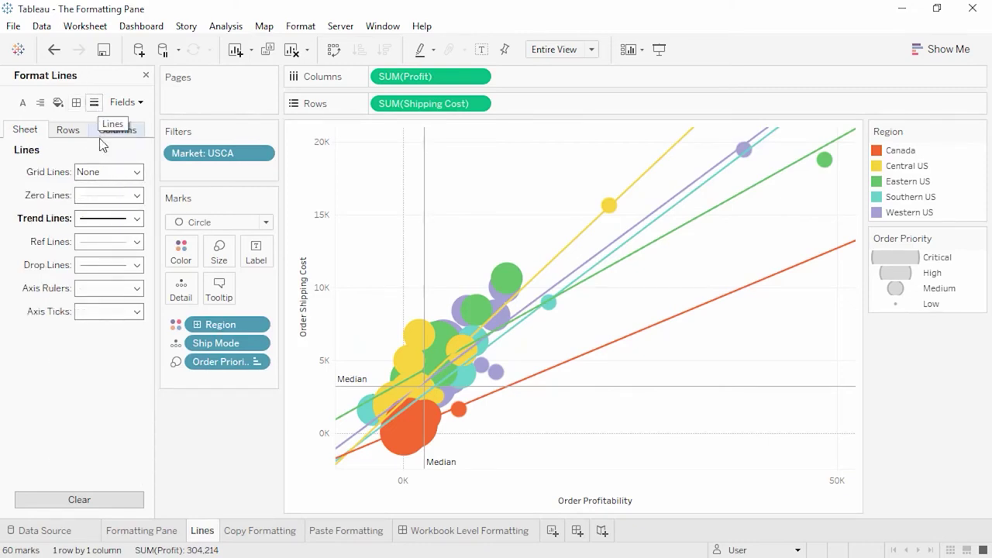
pyautogui.click(101, 174)
pyautogui.click(109, 210)
pyautogui.click(143, 300)
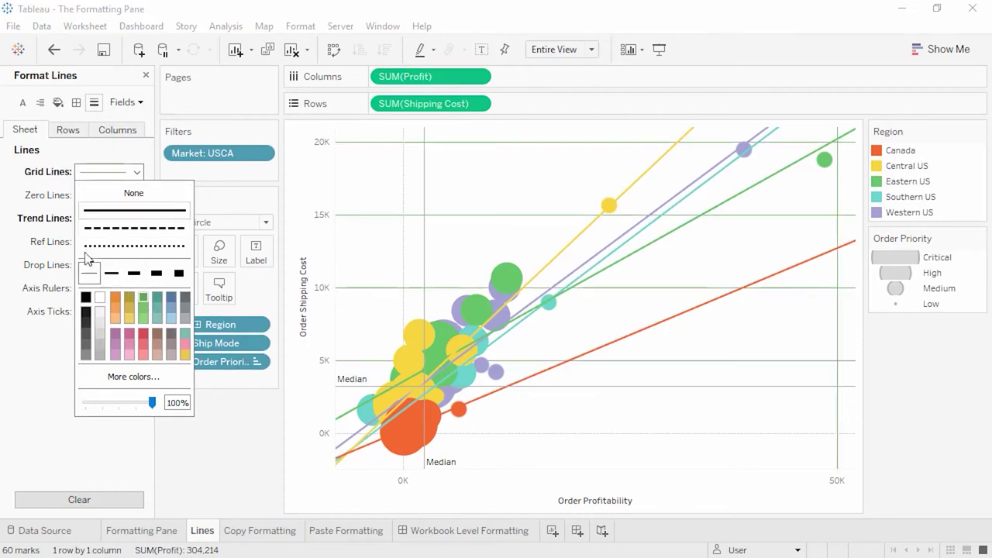
# - Set the trend lines to the thickest width and the reference lines to a dotted style
pyautogui.click(92, 196)
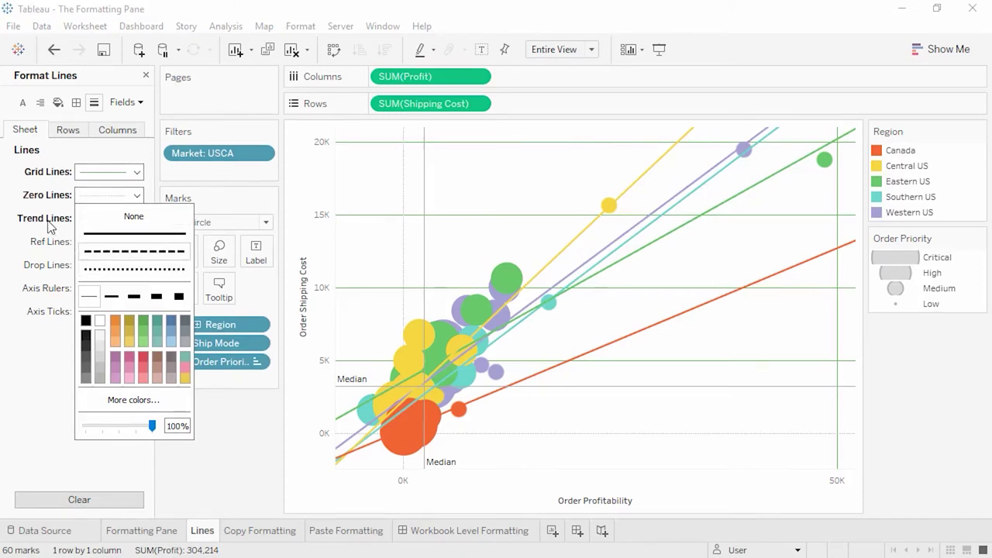
pyautogui.click(98, 222)
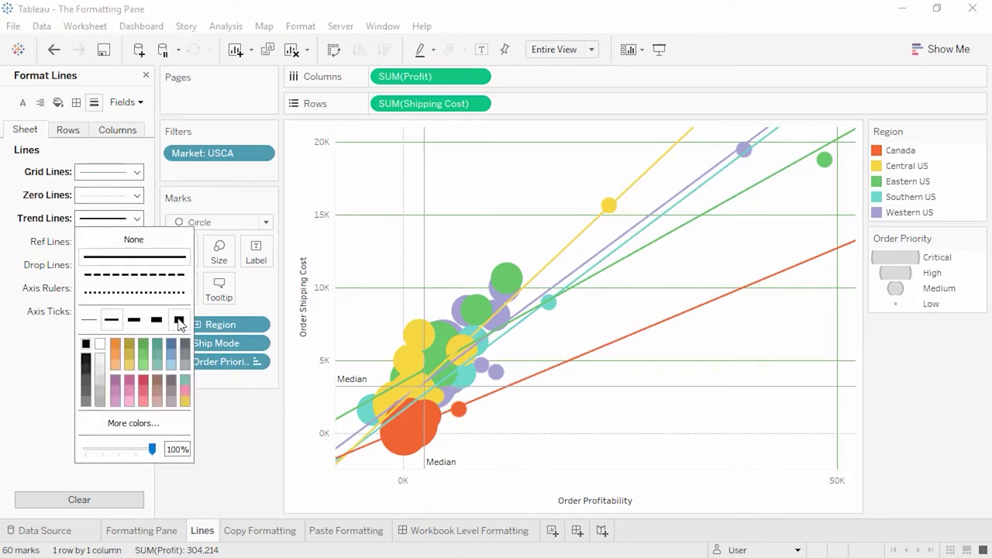
pyautogui.click(179, 319)
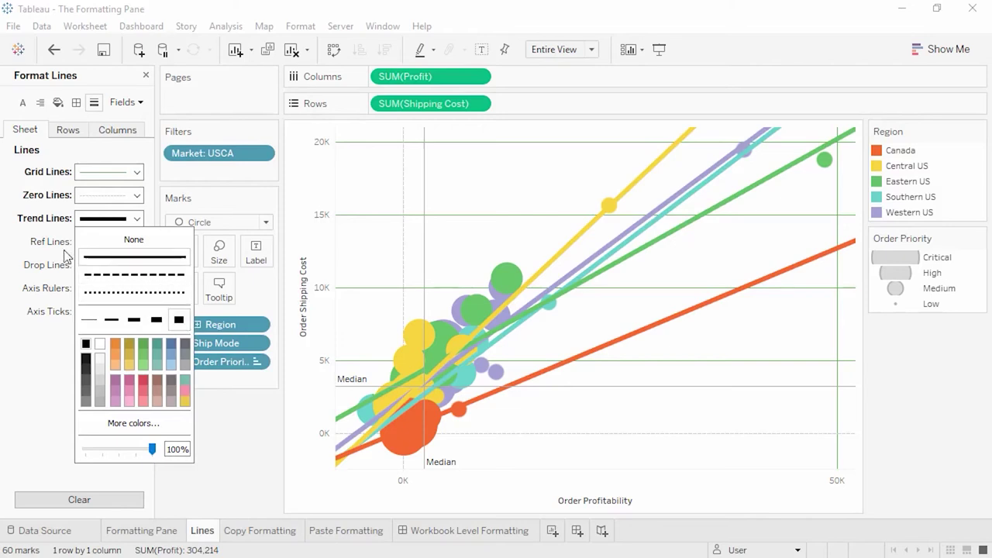
pyautogui.click(91, 244)
pyautogui.click(99, 317)
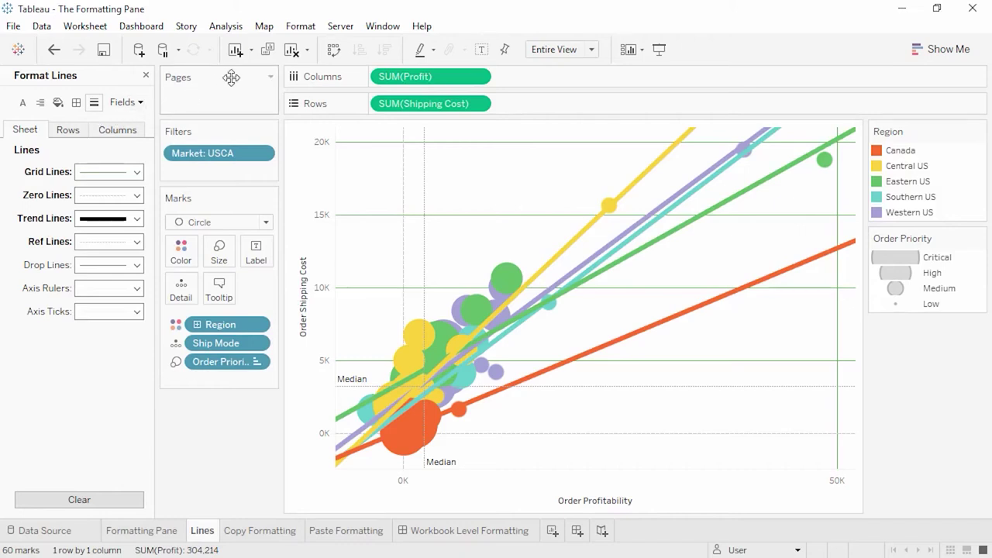
# - Clear all worksheet formatting from the Lines sheet
pyautogui.click(307, 51)
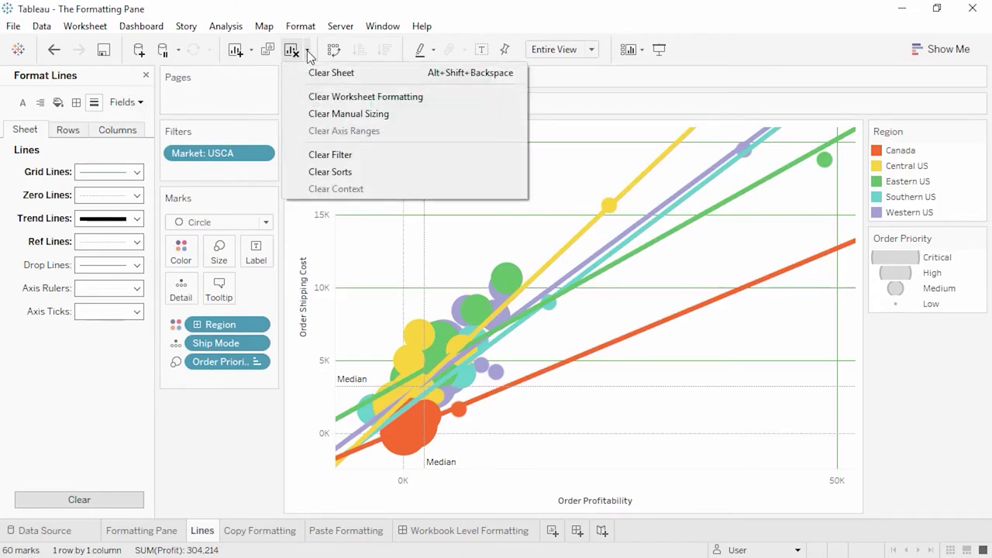
pyautogui.click(306, 97)
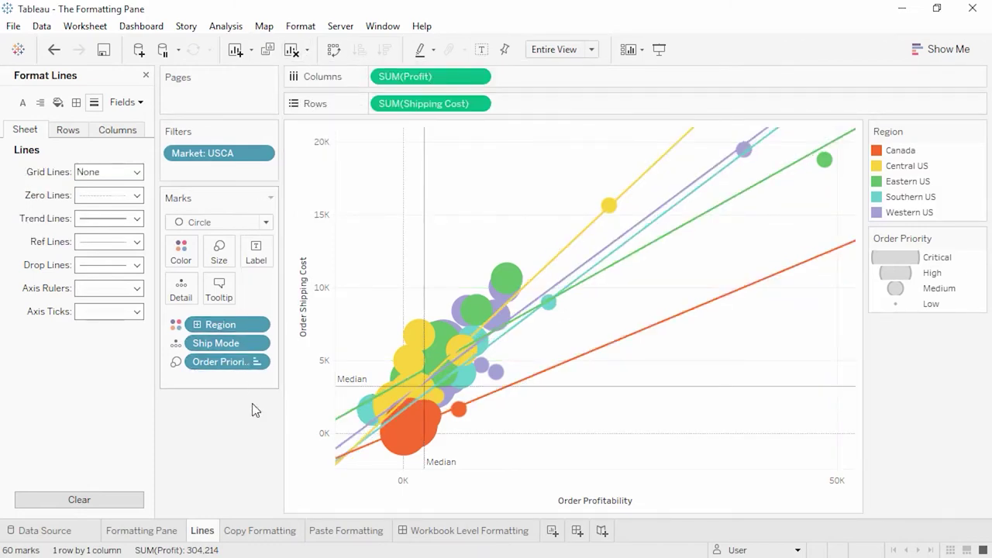
# - Copy the formatting of the Copy Formatting sheet and paste it onto the Paste Formatting sheet
pyautogui.click(245, 532)
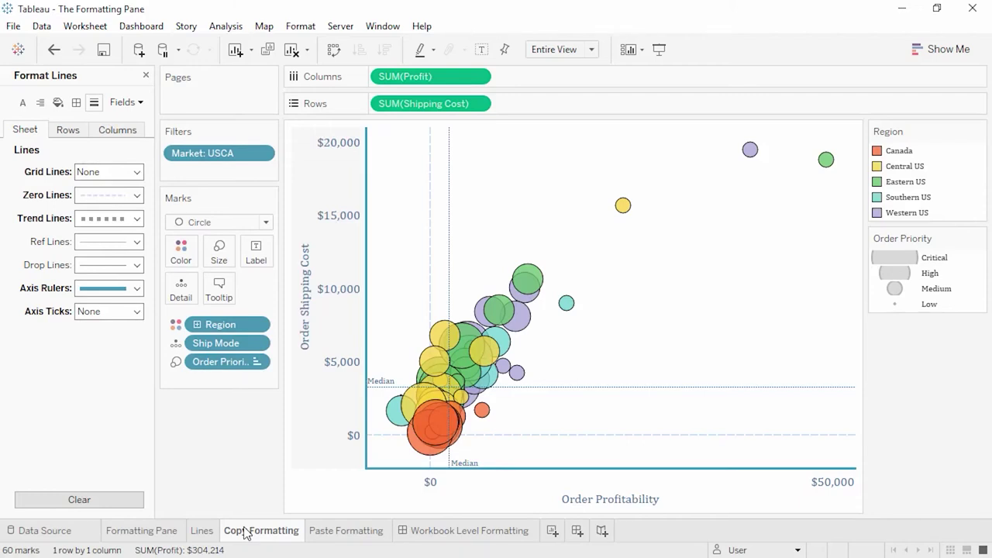
pyautogui.click(328, 533)
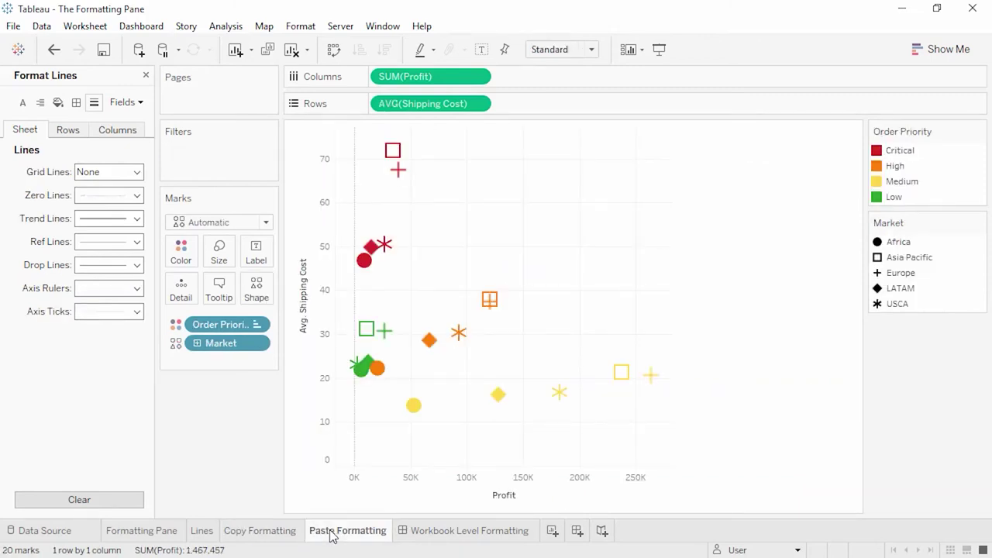
pyautogui.rightClick(284, 534)
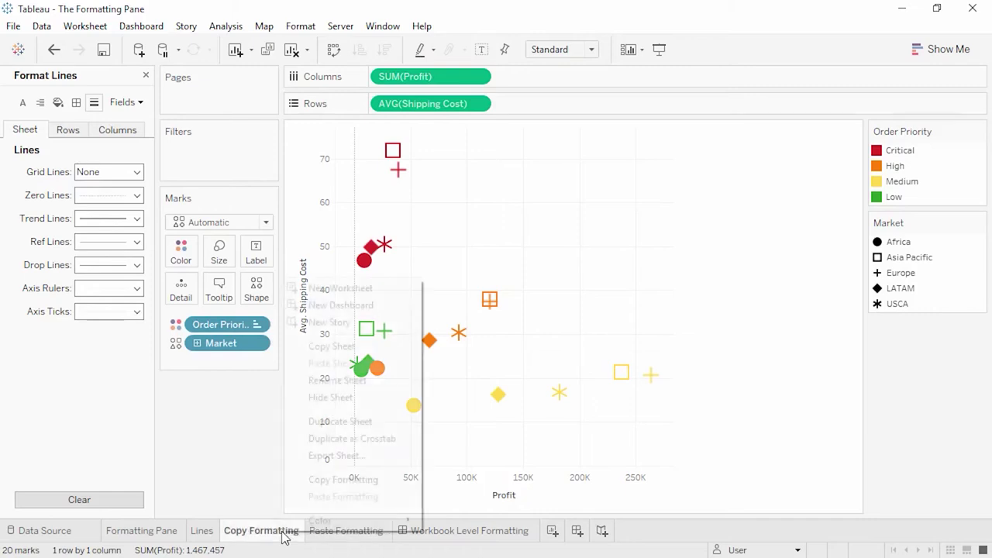
pyautogui.click(301, 483)
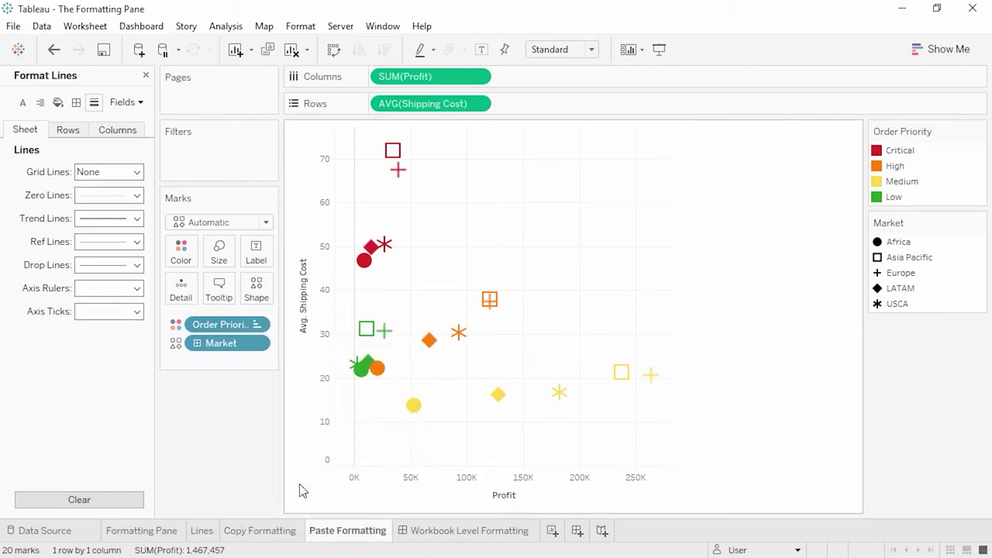
pyautogui.rightClick(330, 534)
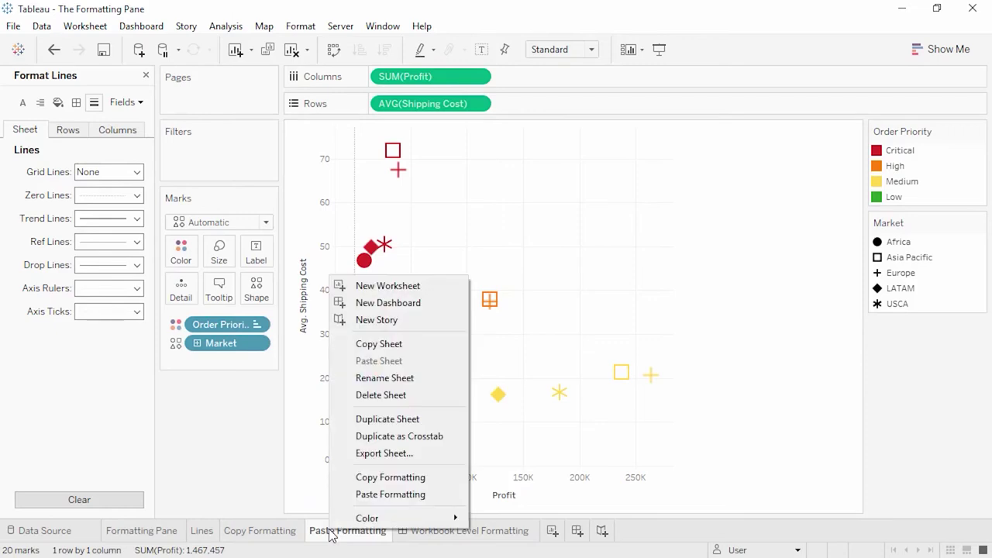
pyautogui.click(362, 495)
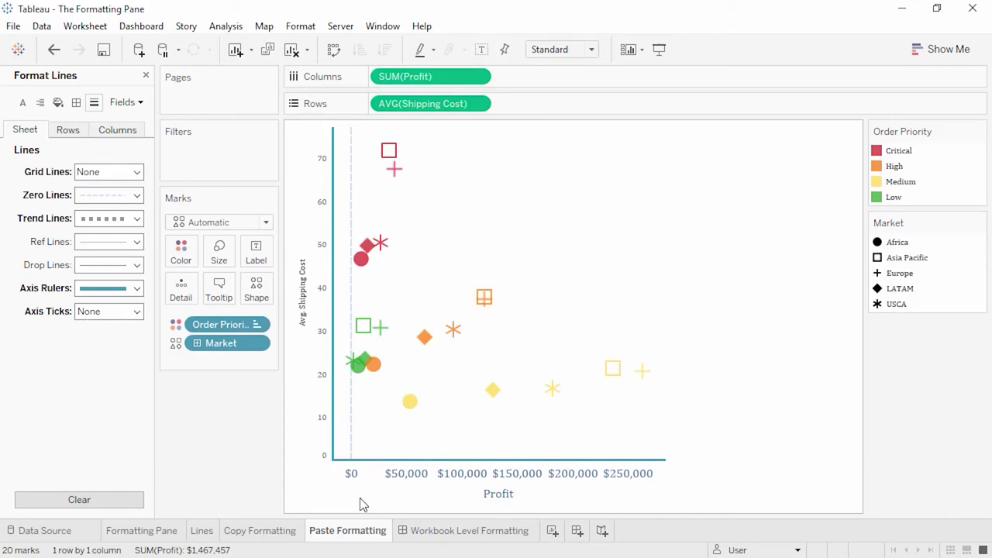
# - Open workbook-wide formatting on the Workbook Level Formatting dashboard and choose the font for all text
pyautogui.click(424, 532)
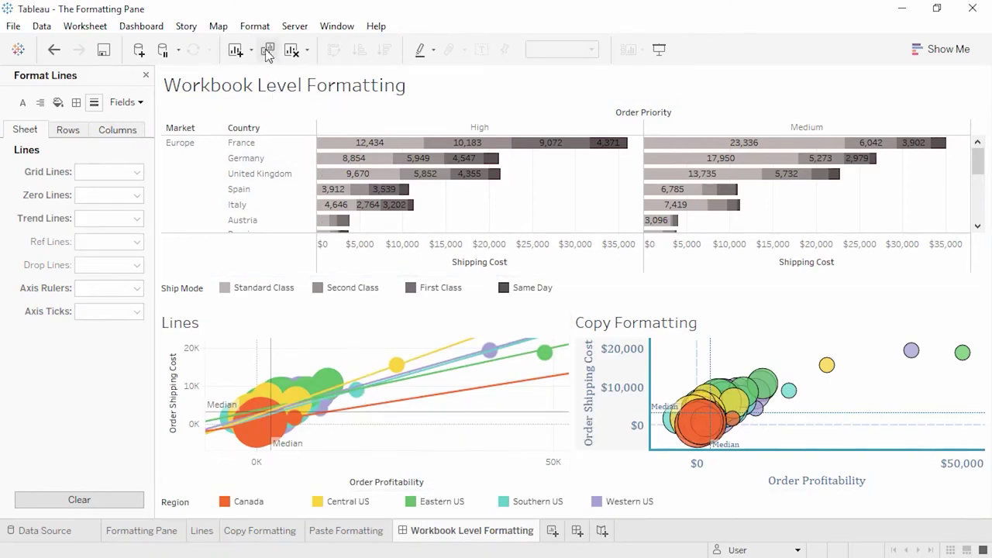
pyautogui.click(257, 26)
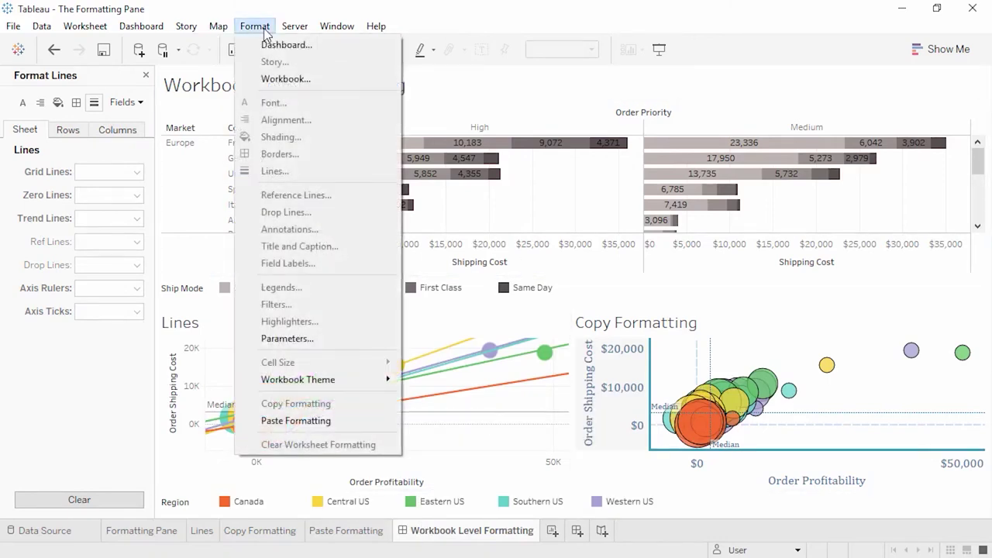
pyautogui.click(264, 79)
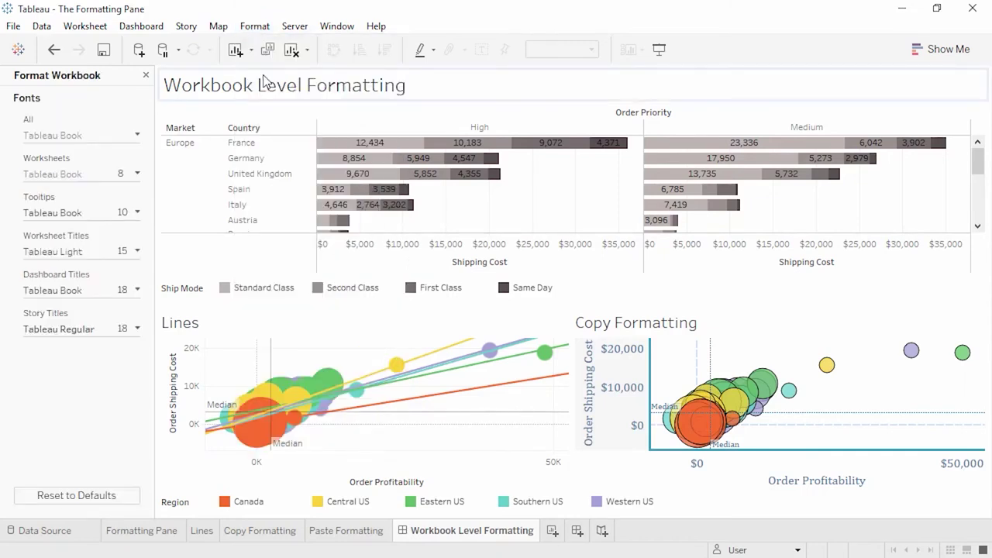
pyautogui.click(99, 138)
pyautogui.press('Return')
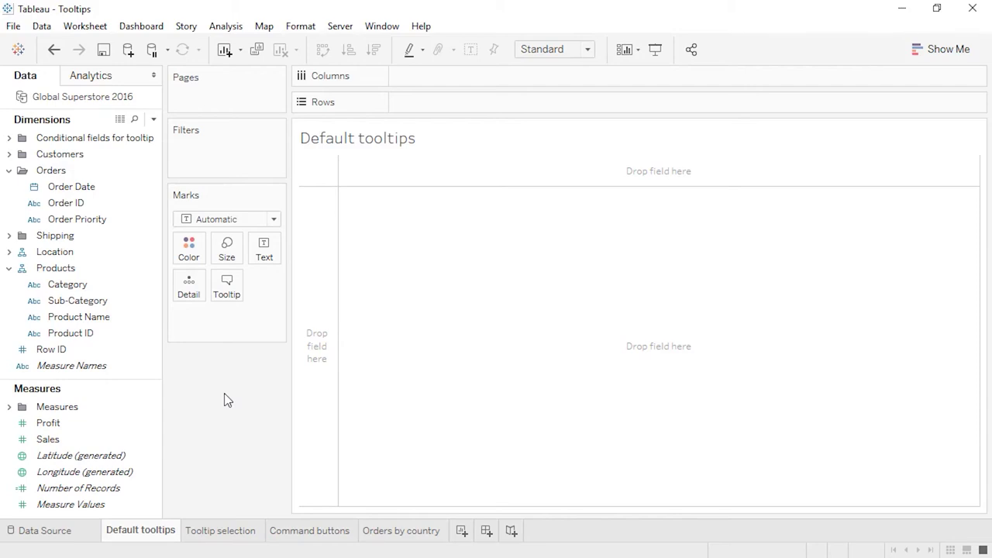
# - Build a line chart of Sales by year of Order Date, coloured by Category, on the Default tooltips sheet
pyautogui.doubleClick(111, 441)
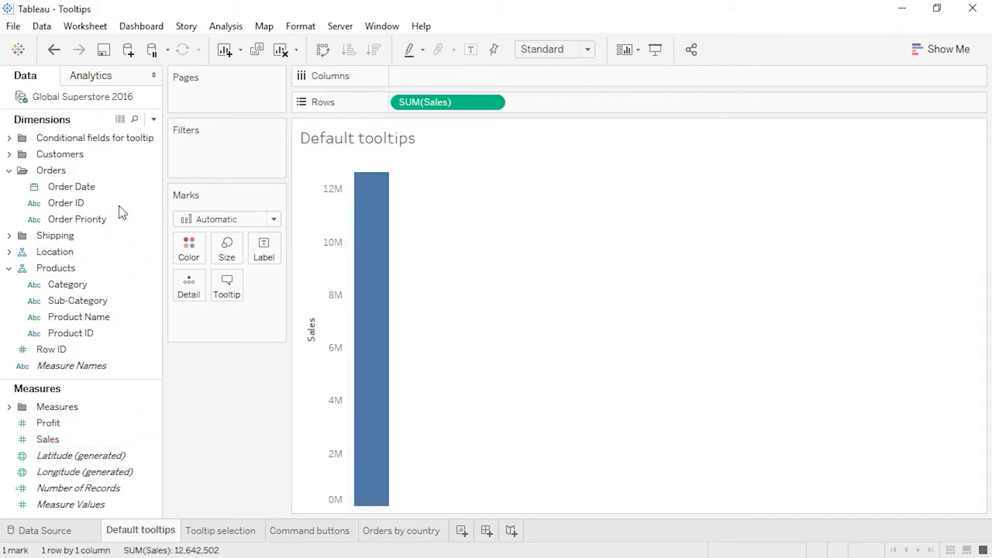
pyautogui.moveTo(120, 189); pyautogui.dragTo(427, 82)
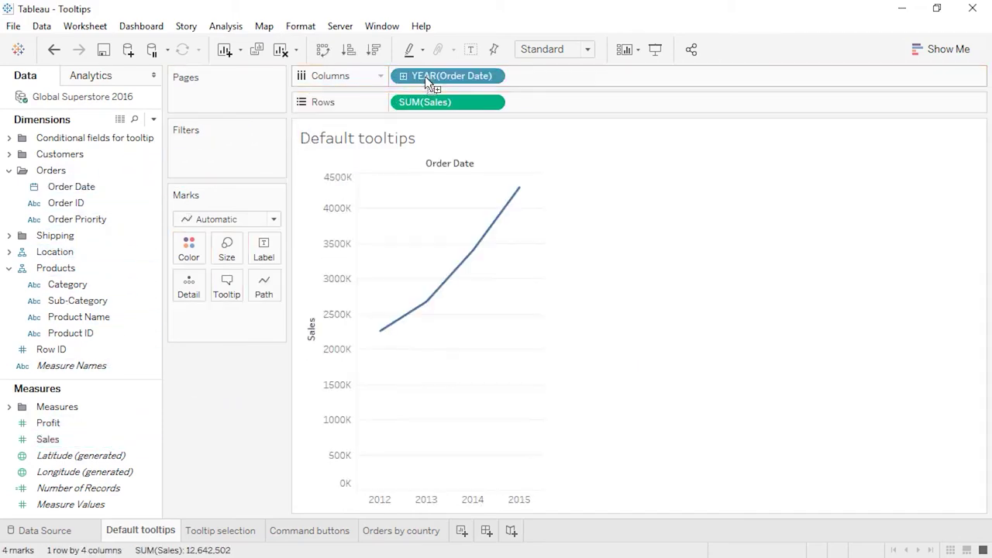
pyautogui.moveTo(92, 285); pyautogui.dragTo(190, 256)
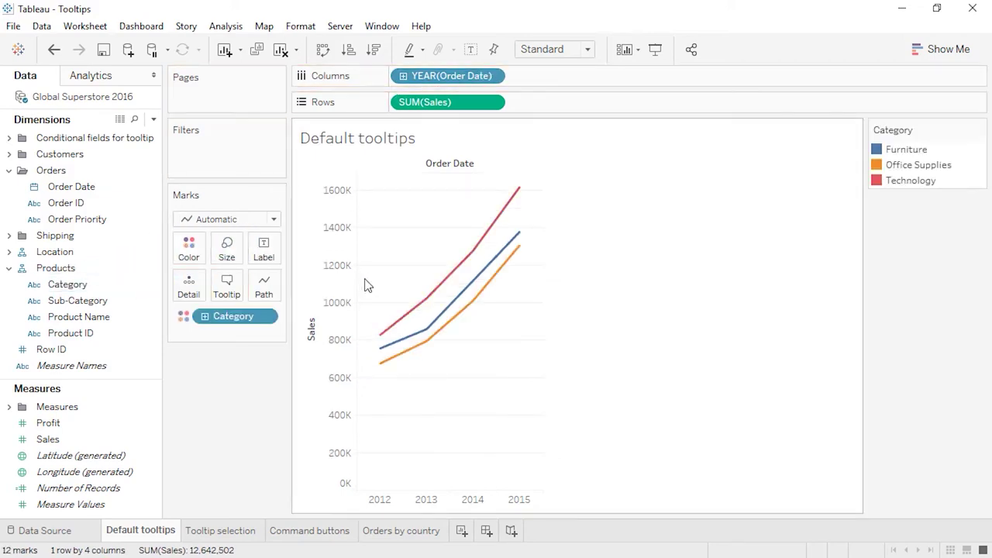
# - Drill the Order Date year down to quarters and show the default tooltip of a mark on the chart
pyautogui.moveTo(417, 313)
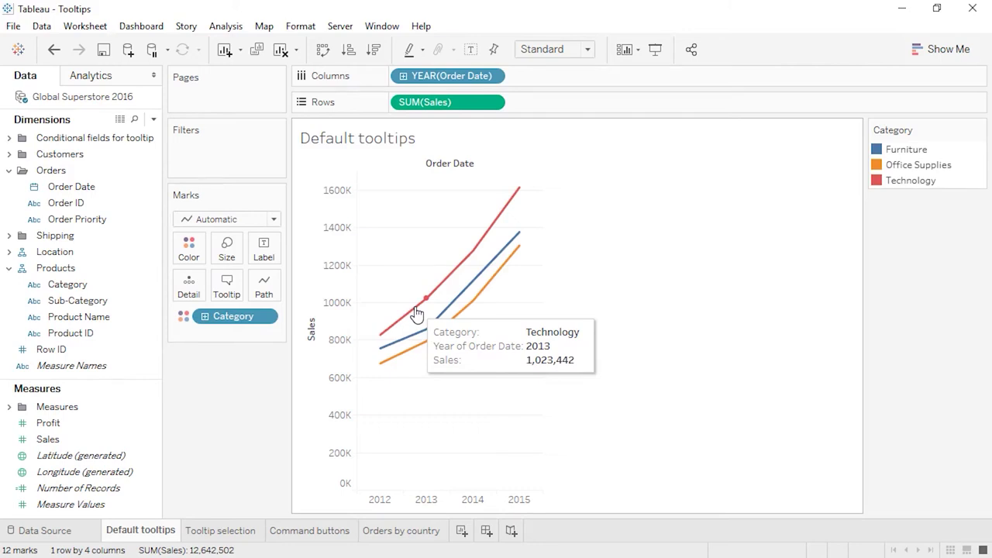
pyautogui.click(404, 77)
pyautogui.moveTo(461, 339)
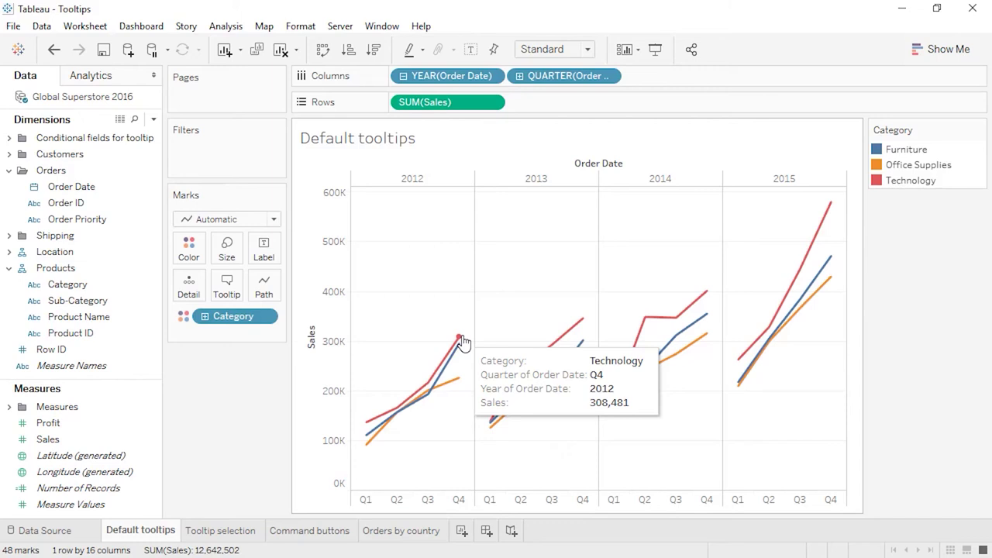
# - Start a new first line in the tooltip with "In" followed by the <QUARTER(Order Date)> field moved up from its default line
pyautogui.click(227, 286)
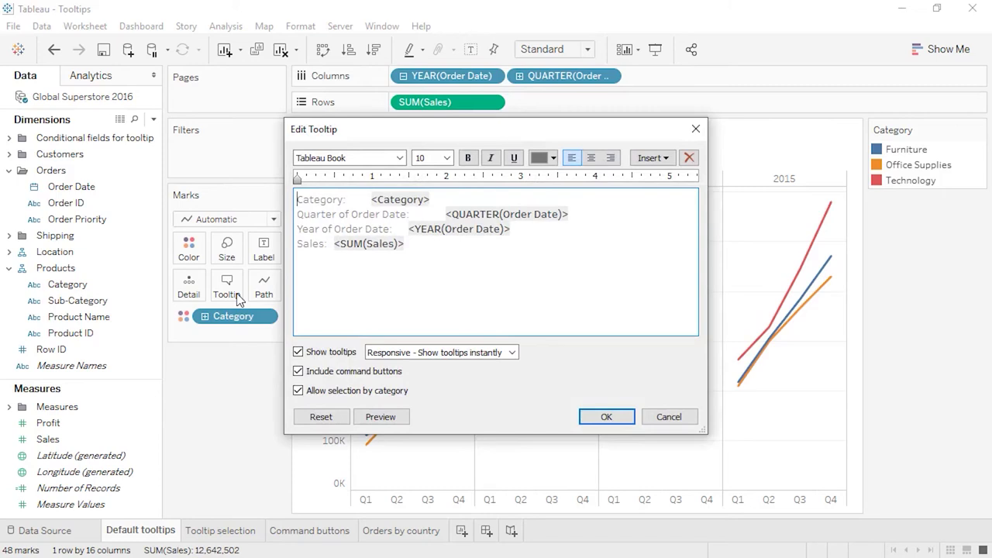
pyautogui.press('Return')
pyautogui.press('Up')
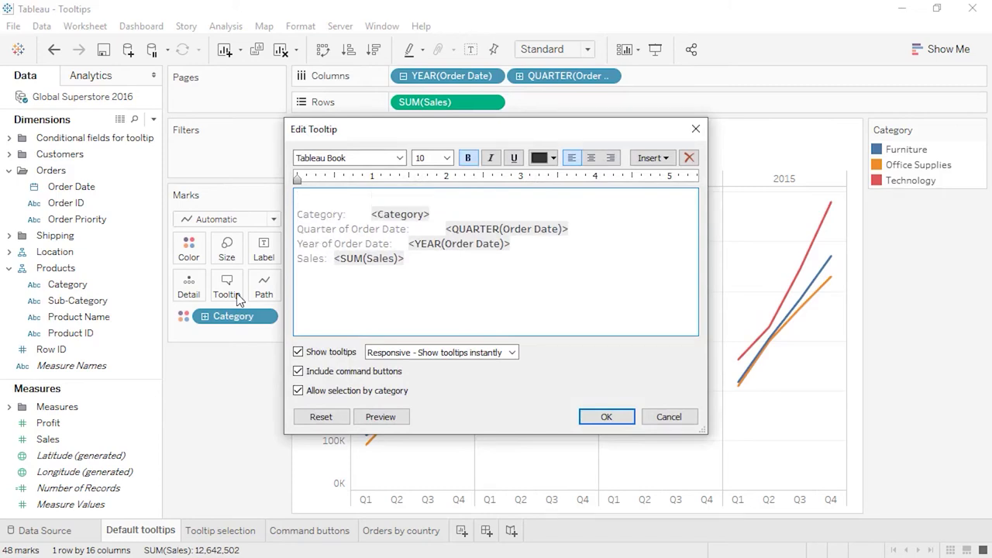
pyautogui.write('In')
pyautogui.moveTo(575, 229); pyautogui.dragTo(447, 228)
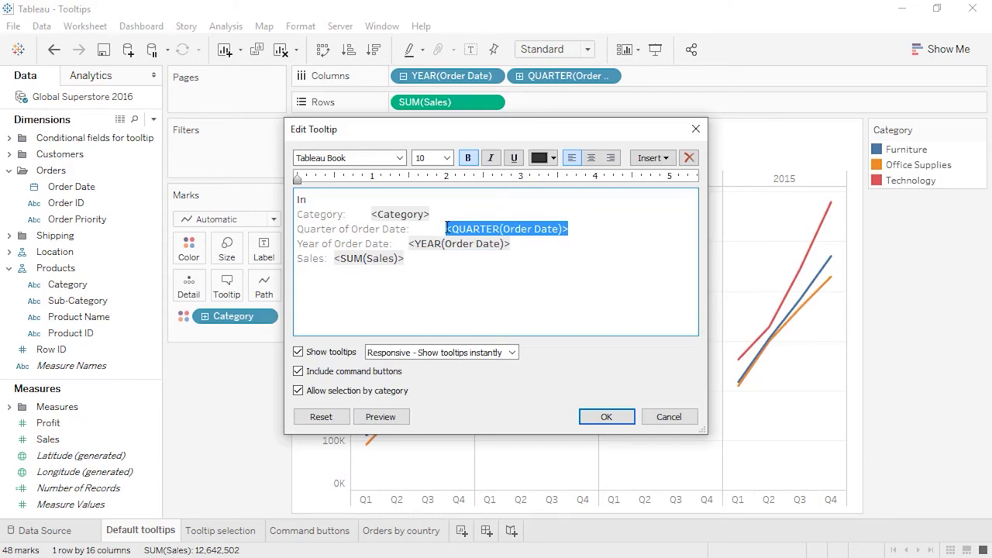
pyautogui.hotkey('ctrl', 'x')
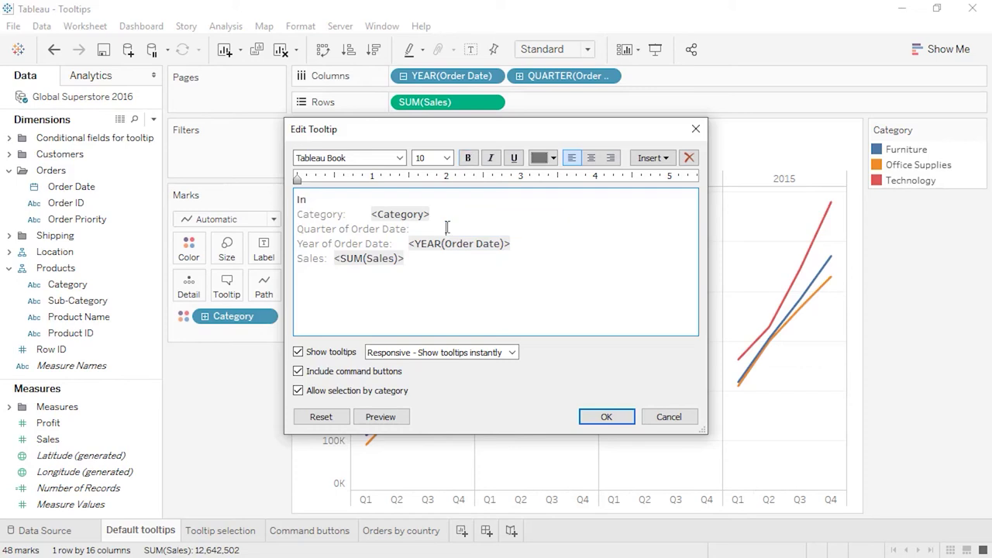
pyautogui.click(447, 200)
pyautogui.hotkey('ctrl', 'v')
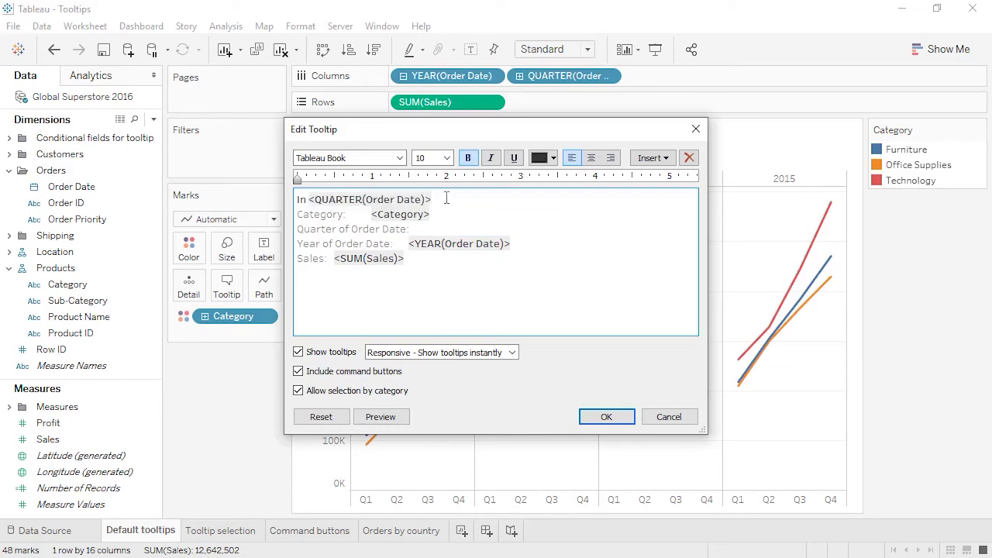
# - Continue the tooltip's first line with "of", the <YEAR(Order Date)> field moved from its default line, and a comma
pyautogui.write('of')
pyautogui.moveTo(518, 244); pyautogui.dragTo(409, 243)
pyautogui.press('BackSpace')
pyautogui.click(465, 198)
pyautogui.hotkey('ctrl', 'v')
pyautogui.write(',')
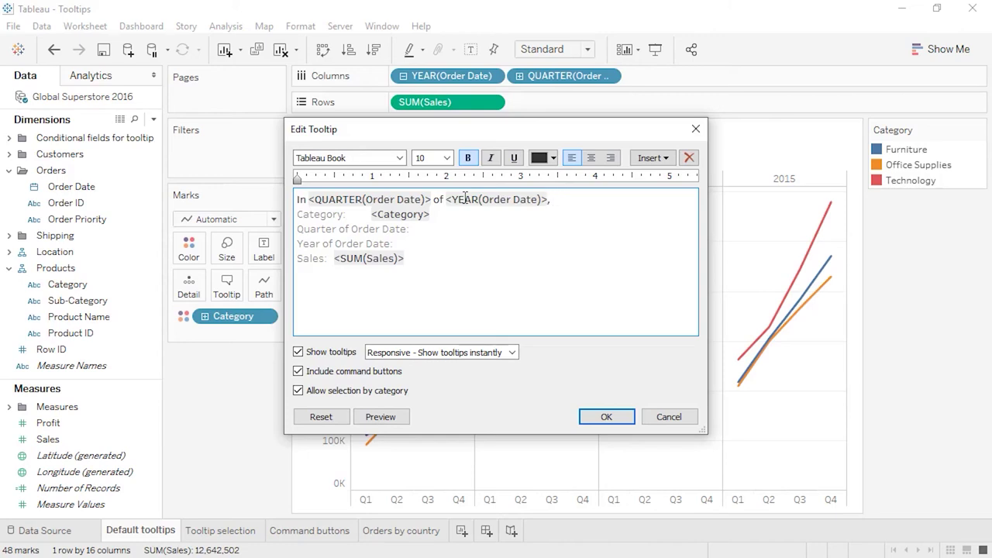
# - Extend the tooltip sentence with the Category field, the words "sales were" and the SUM(Sales) field
pyautogui.click(655, 160)
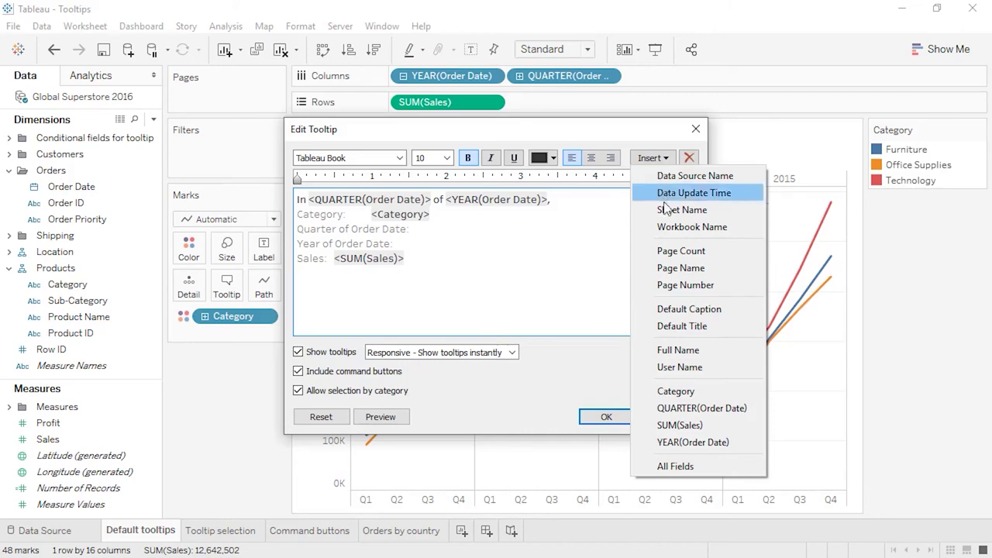
pyautogui.click(675, 392)
pyautogui.write('sales were')
pyautogui.click(664, 158)
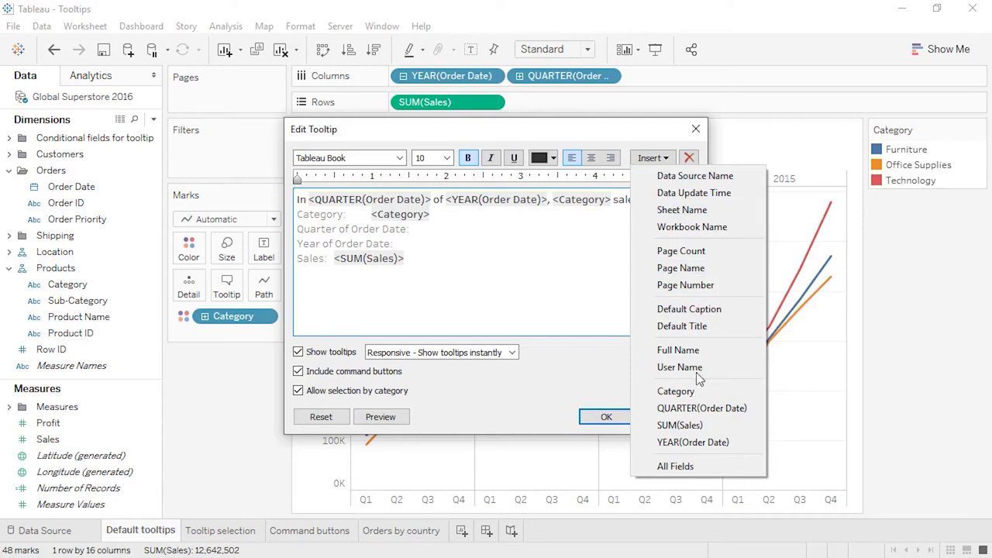
pyautogui.click(696, 425)
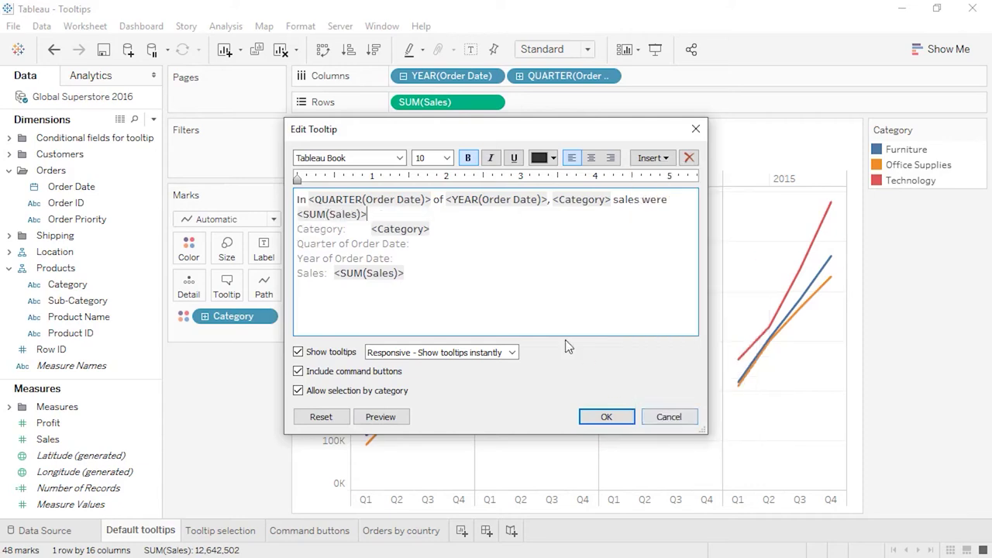
# - Delete the remaining default tooltip lines, end the sentence with a period and preview the tooltip
pyautogui.moveTo(409, 278); pyautogui.dragTo(296, 232)
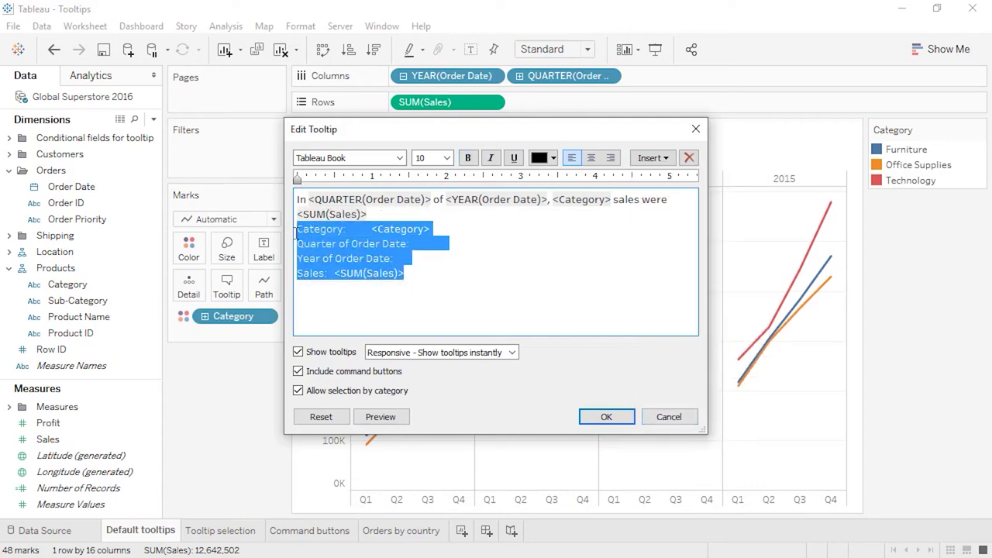
pyautogui.press('BackSpace')
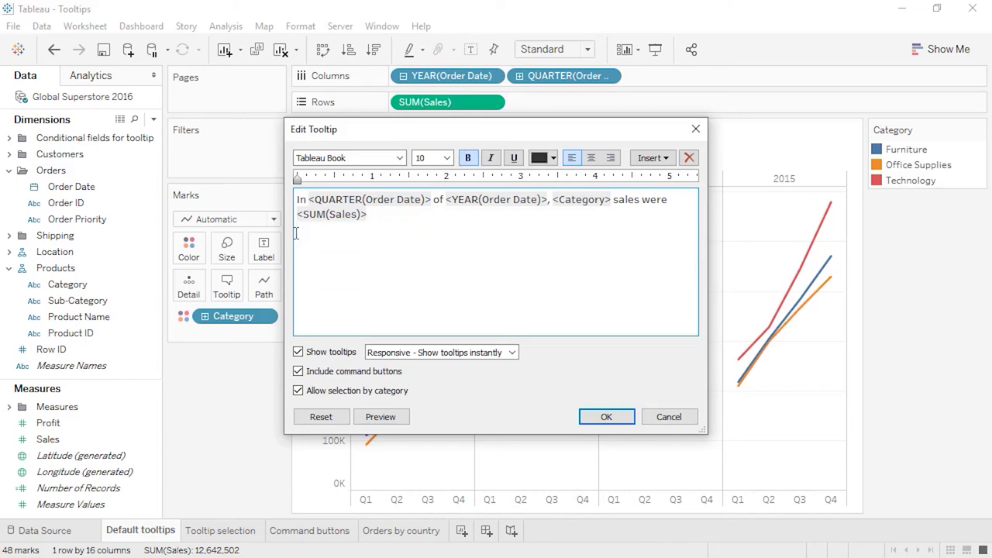
pyautogui.write('.')
pyautogui.click(395, 411)
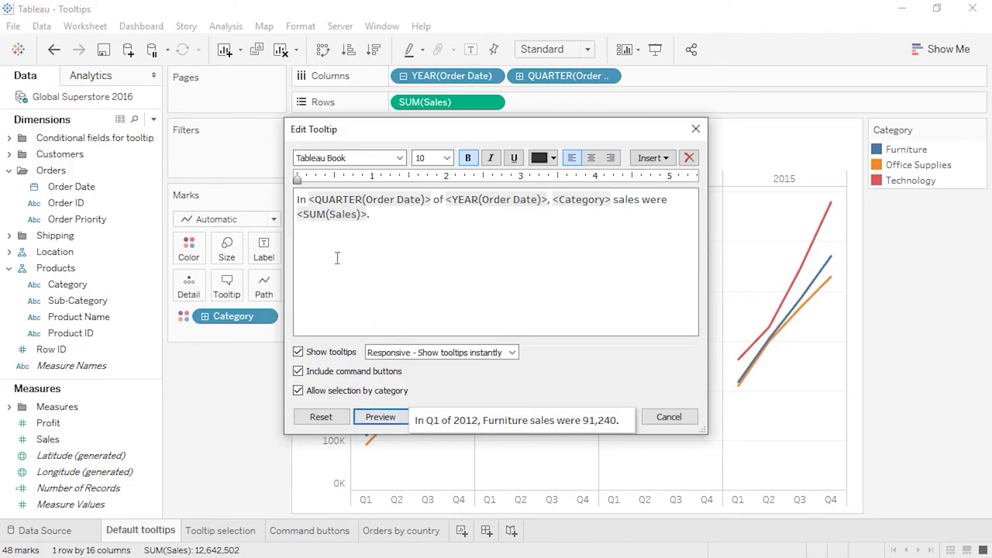
# - Add a "$" before <SUM(Sales)>, apply the tooltip and check it on marks in the 2014 pane
pyautogui.click(297, 216)
pyautogui.write('$')
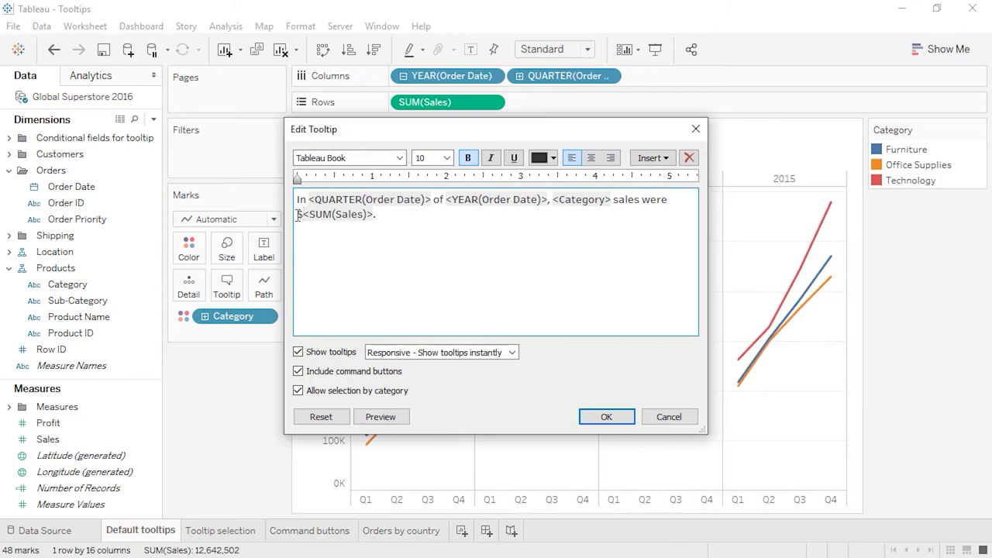
pyautogui.click(598, 416)
pyautogui.moveTo(619, 405)
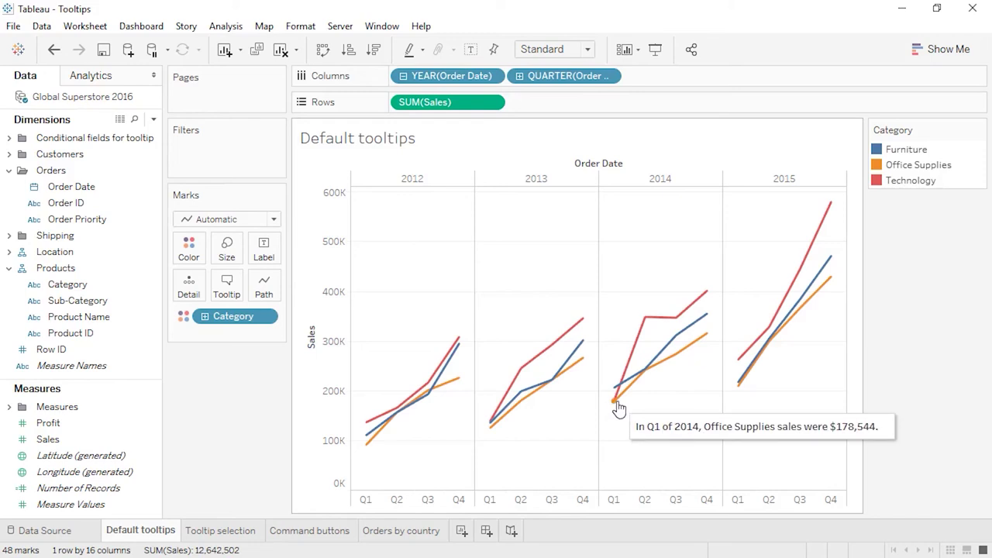
pyautogui.moveTo(643, 339)
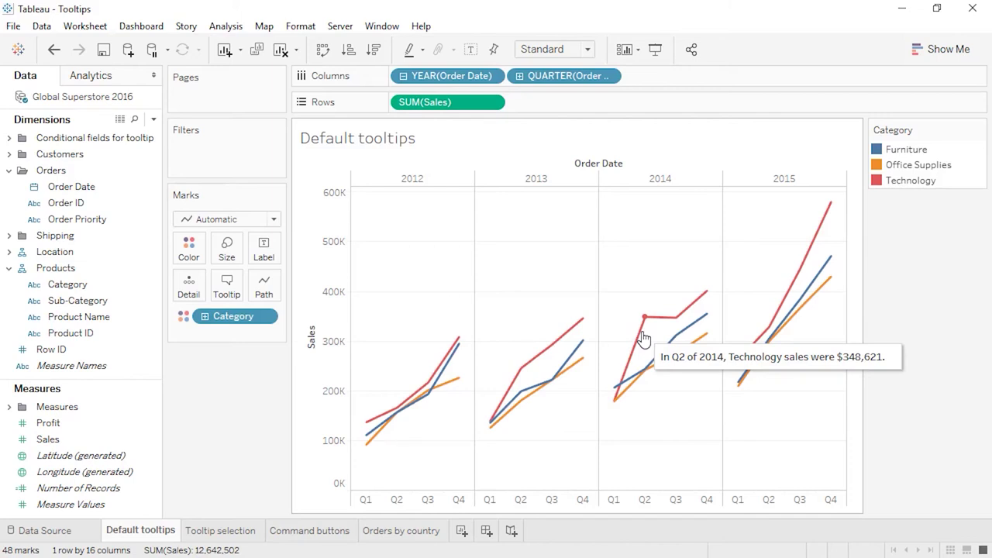
# - Format $<SUM(Sales)> in the tooltip as Tableau Bold, size 12, and apply the change
pyautogui.click(230, 293)
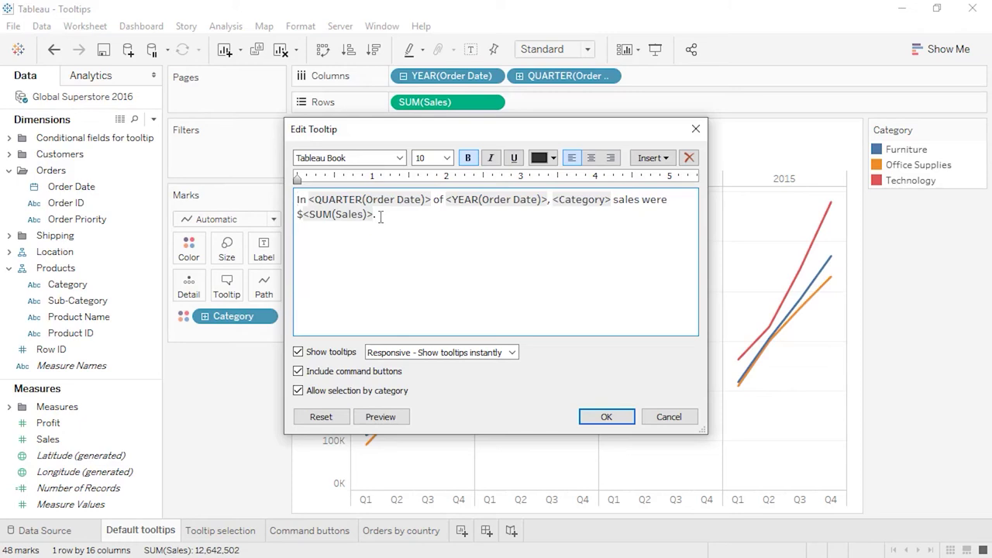
pyautogui.moveTo(376, 215); pyautogui.dragTo(299, 216)
pyautogui.click(447, 158)
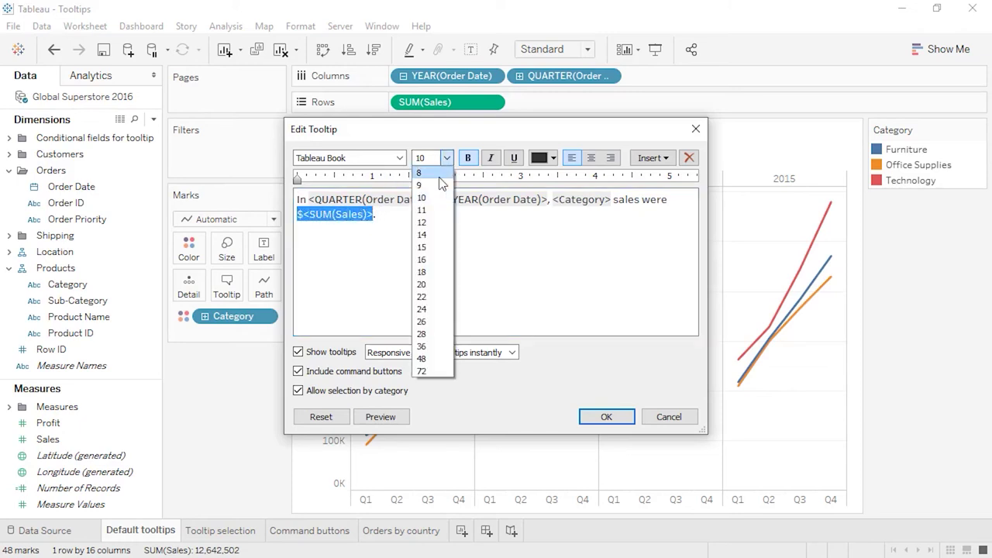
pyautogui.click(433, 223)
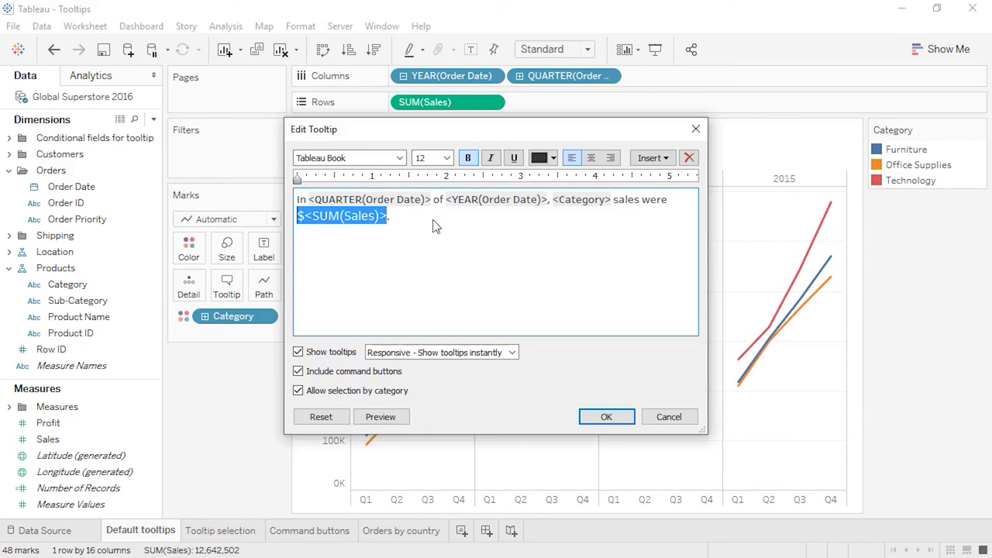
pyautogui.click(401, 159)
pyautogui.scroll(1, 364, 186)
pyautogui.click(342, 173)
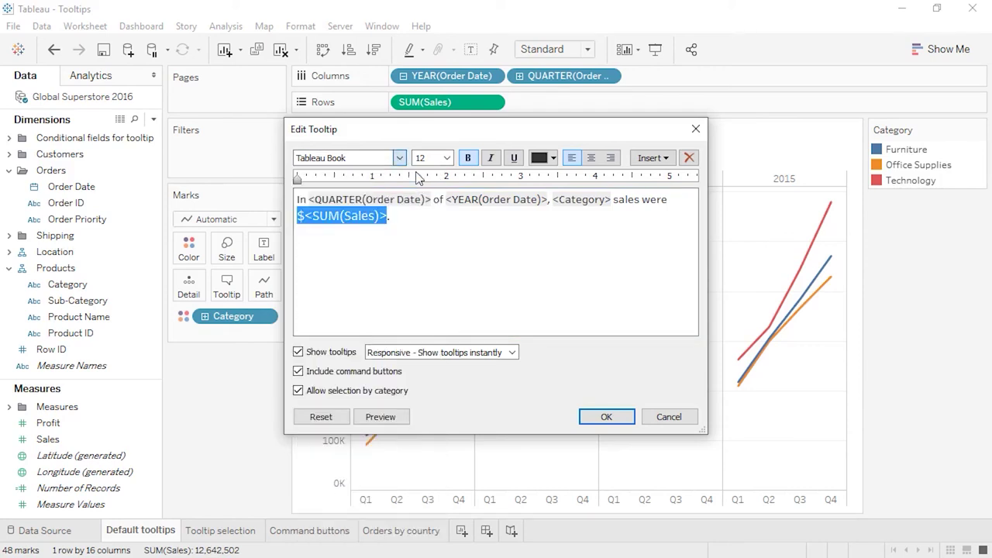
pyautogui.click(597, 415)
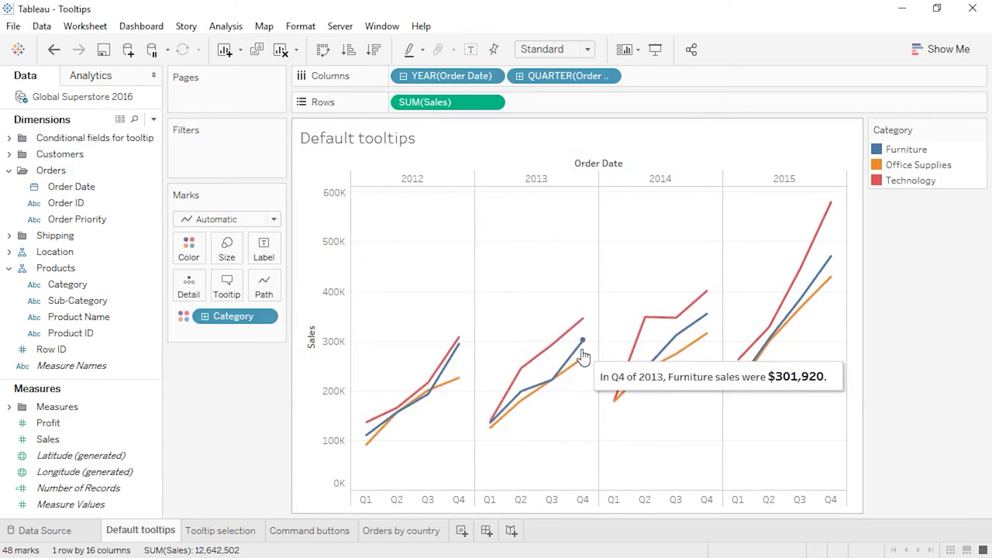
# - Add Profit to the tooltip and end its sentence with "for a profit of $<SUM(Profit)>."
pyautogui.moveTo(116, 423); pyautogui.dragTo(233, 290)
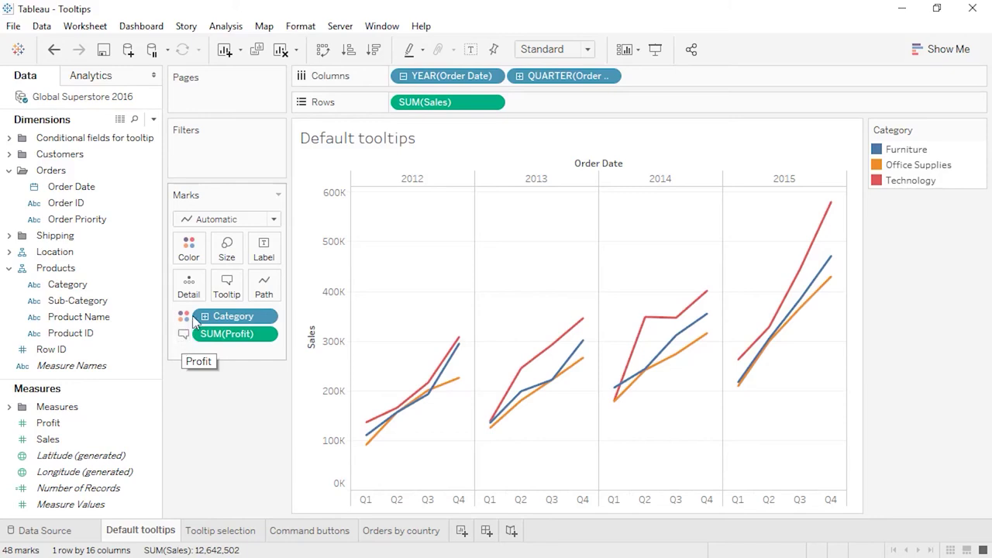
pyautogui.click(225, 300)
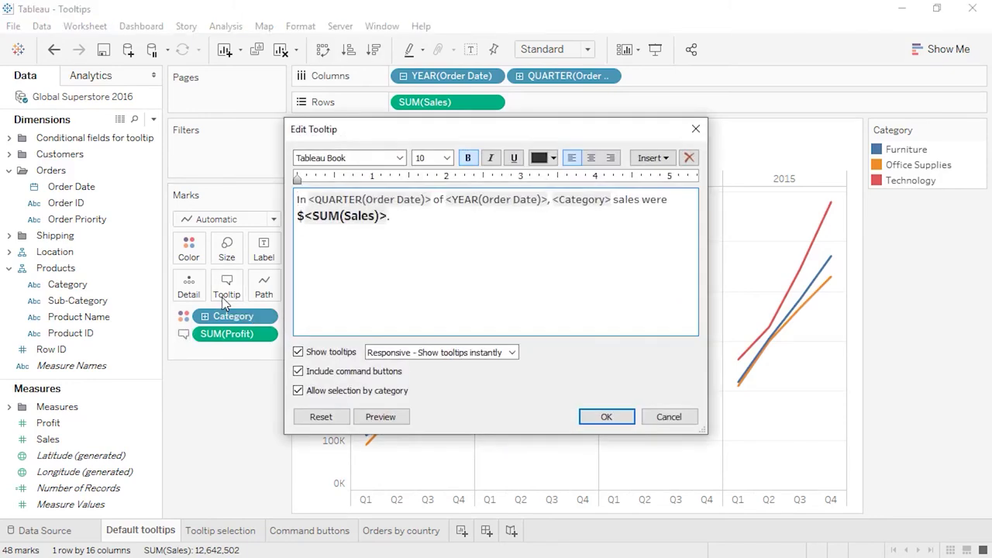
pyautogui.click(427, 223)
pyautogui.press('BackSpace')
pyautogui.write('for a profit of $')
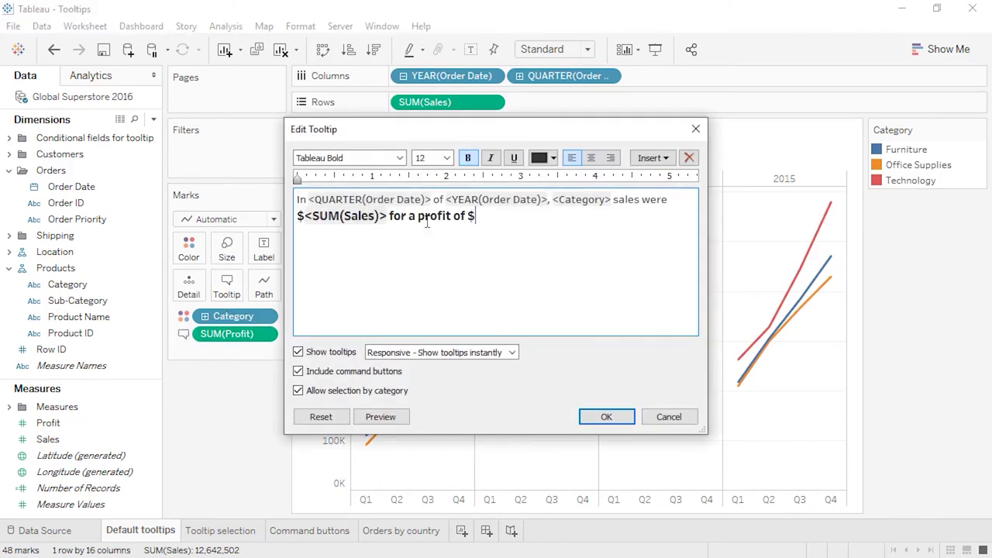
pyautogui.click(645, 159)
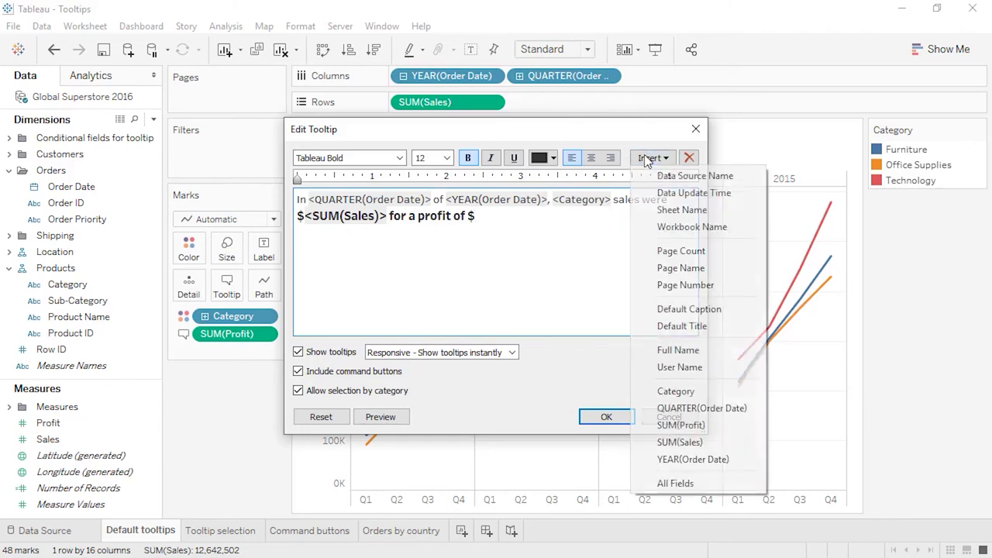
pyautogui.click(681, 424)
pyautogui.write('.')
# - Format the profit phrase as Tableau Book, size 10, apply it and check the tooltip on a chart mark
pyautogui.moveTo(567, 217); pyautogui.dragTo(390, 217)
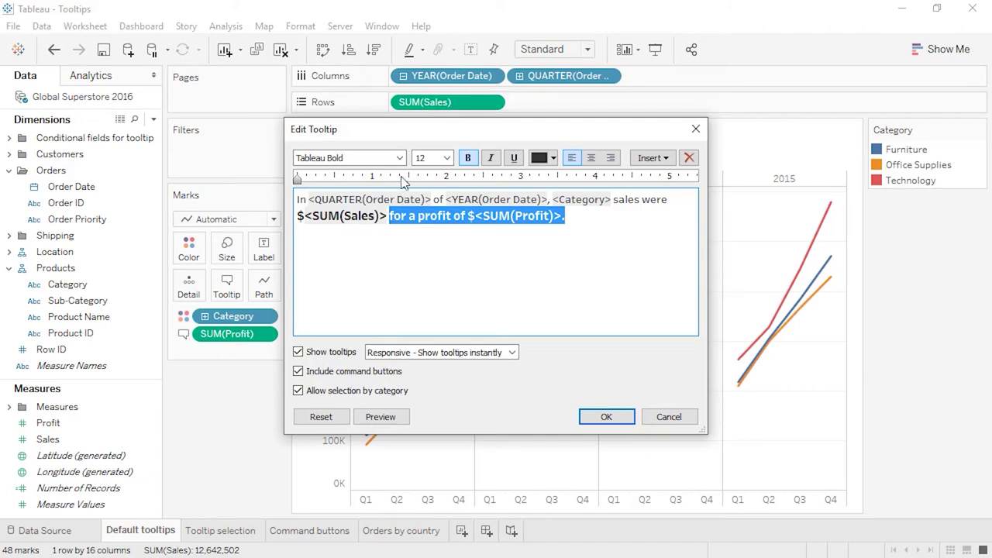
pyautogui.click(399, 157)
pyautogui.click(395, 184)
pyautogui.click(446, 157)
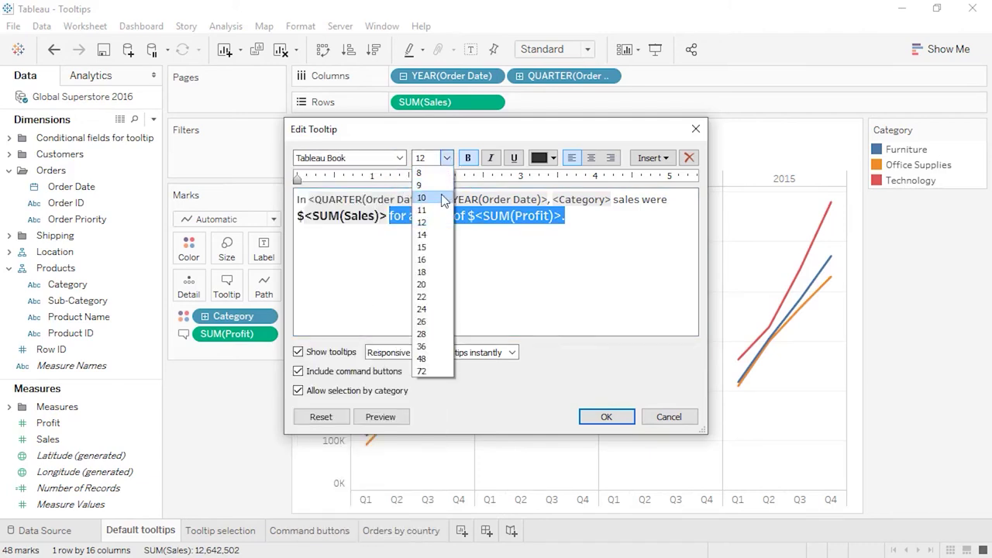
pyautogui.click(422, 198)
pyautogui.click(440, 195)
pyautogui.click(586, 418)
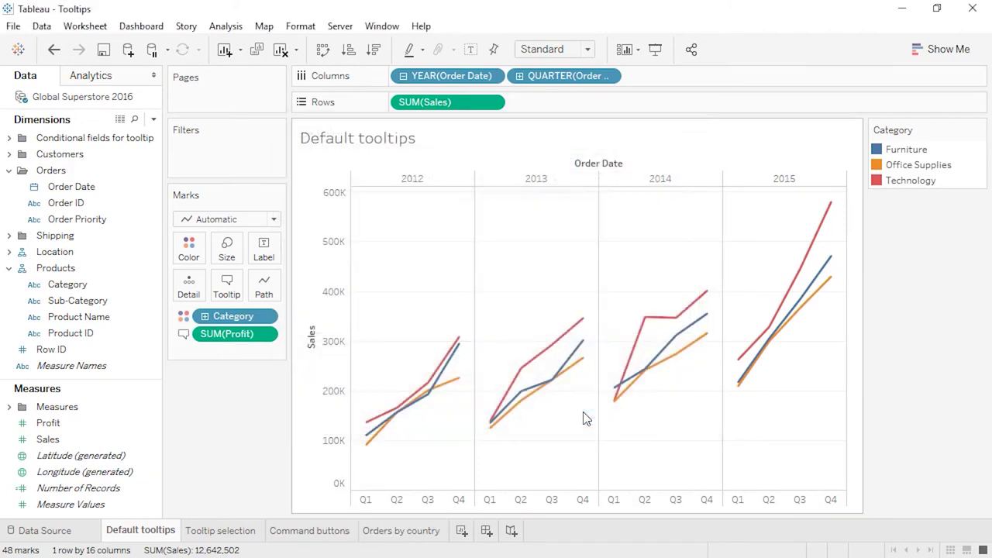
pyautogui.moveTo(583, 370)
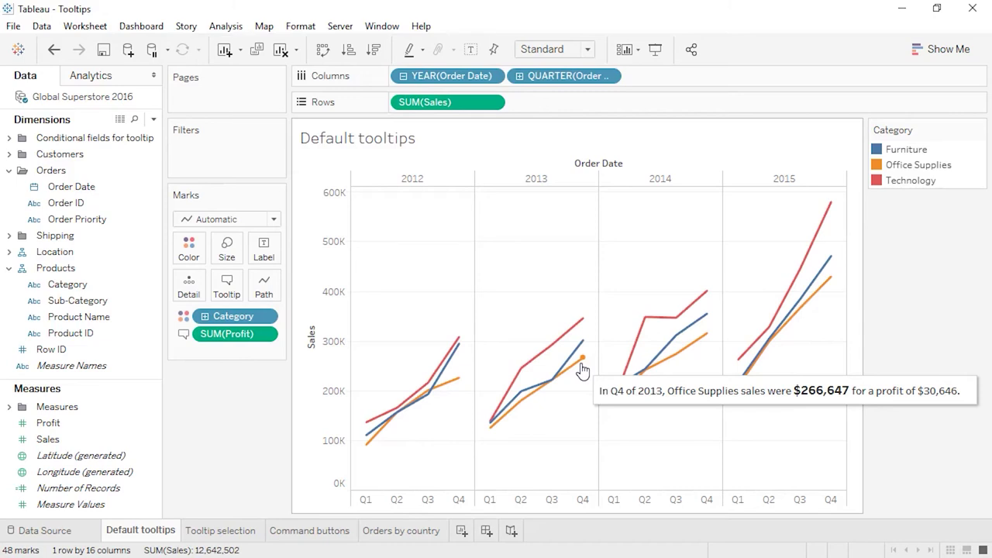
# - On the Tooltip selection sheet, select all Standard Class marks through the tooltip of the Q2 2014 Standard Class bar segment
pyautogui.click(236, 533)
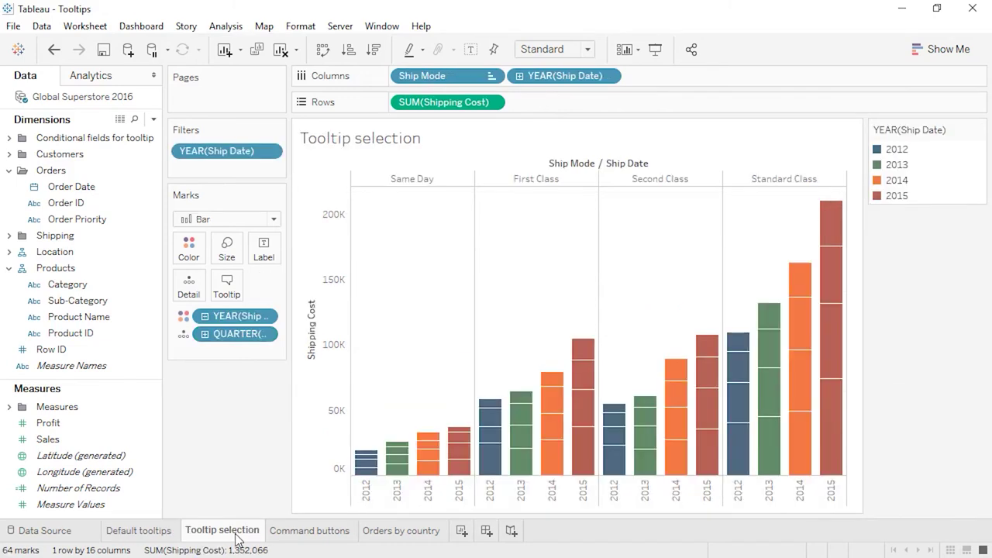
pyautogui.moveTo(485, 425)
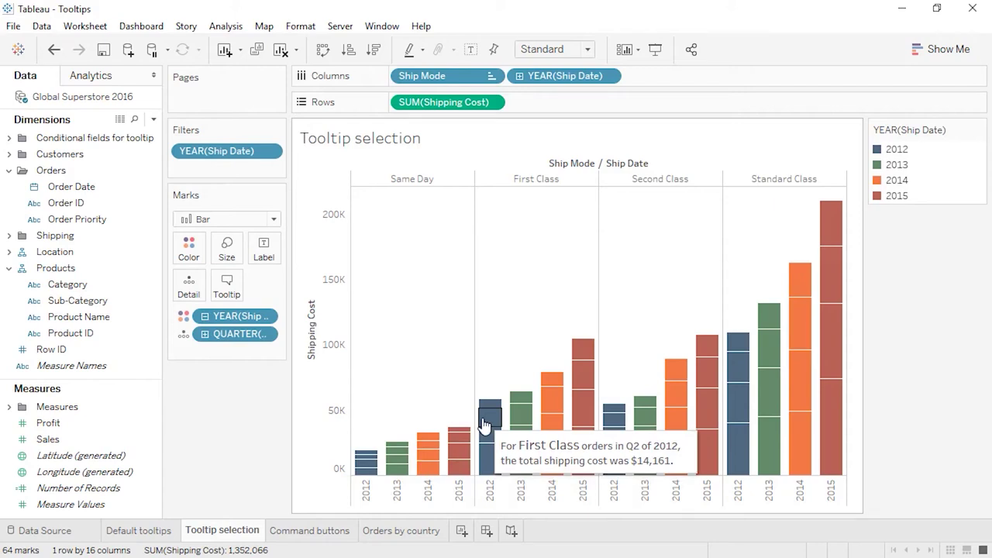
pyautogui.moveTo(798, 310)
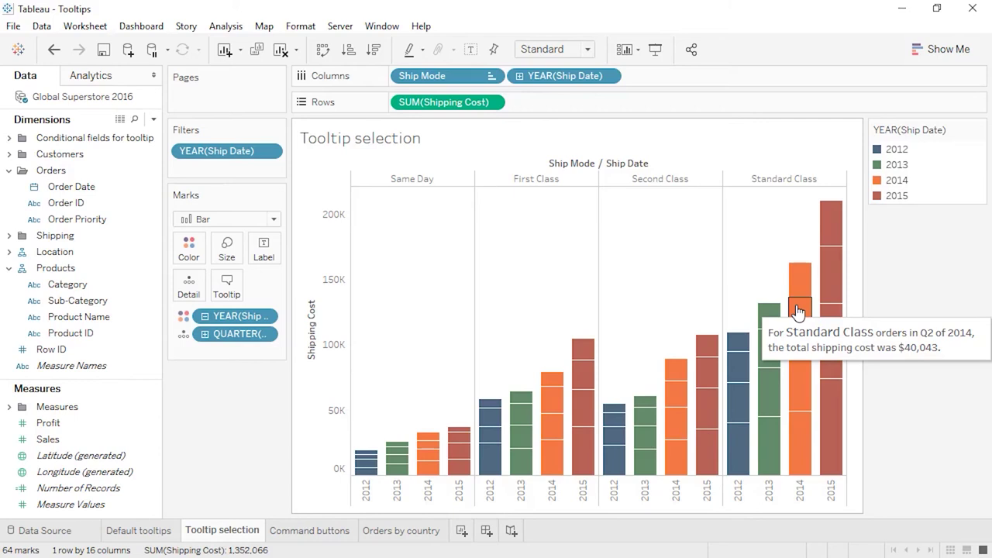
pyautogui.click(798, 310)
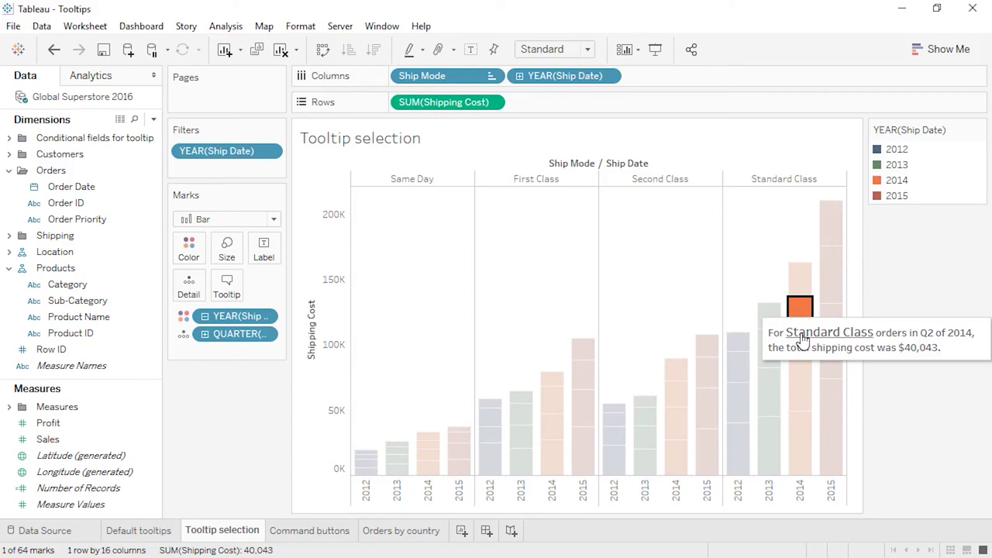
pyautogui.click(803, 338)
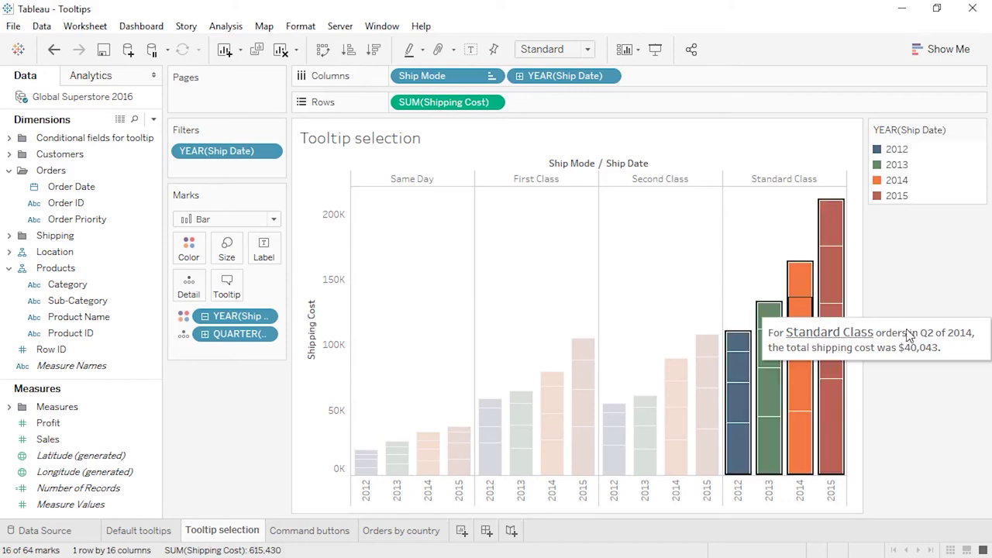
# - Through the tooltip's attributes, select all Q2 marks, switch between Standard Class and Q2, and finish with all 2014 marks
pyautogui.click(930, 335)
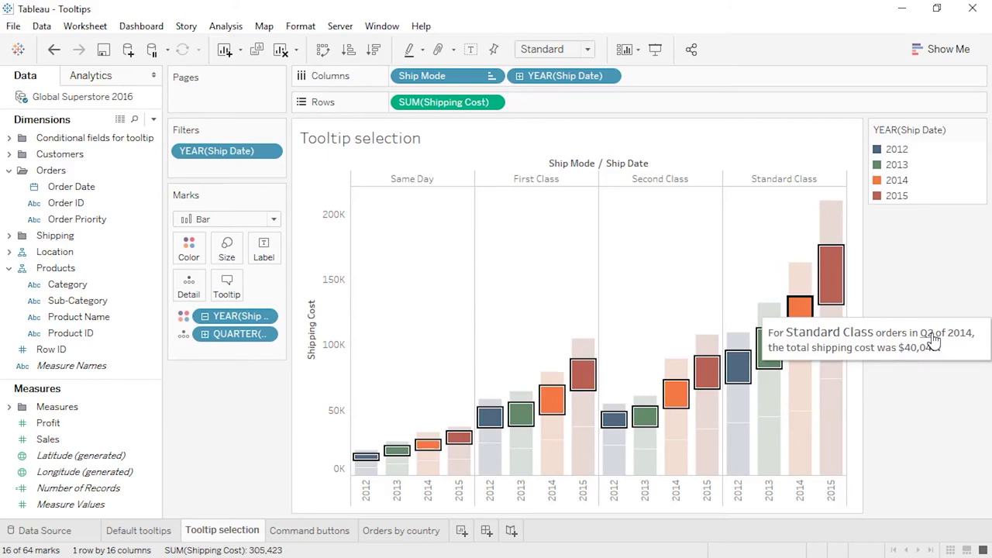
pyautogui.click(837, 336)
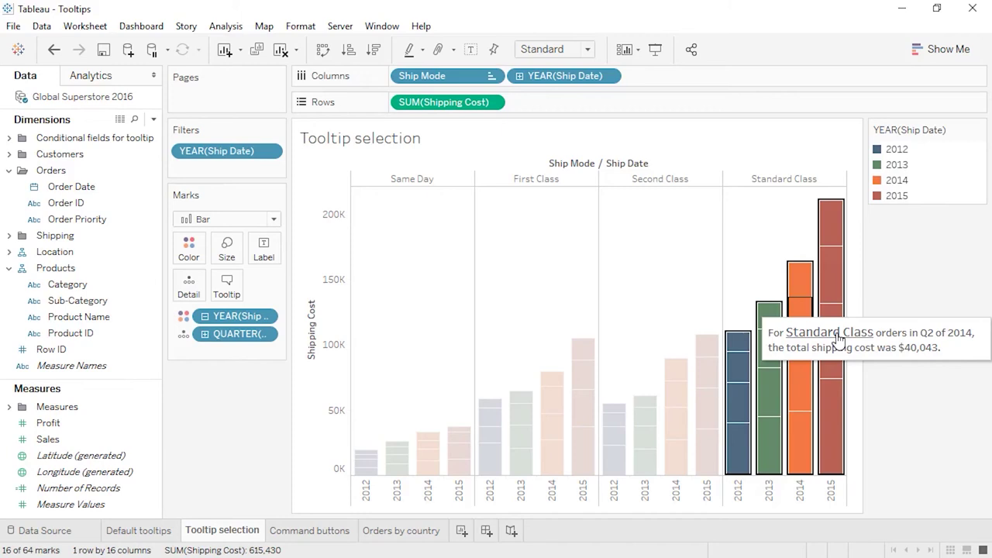
pyautogui.click(928, 335)
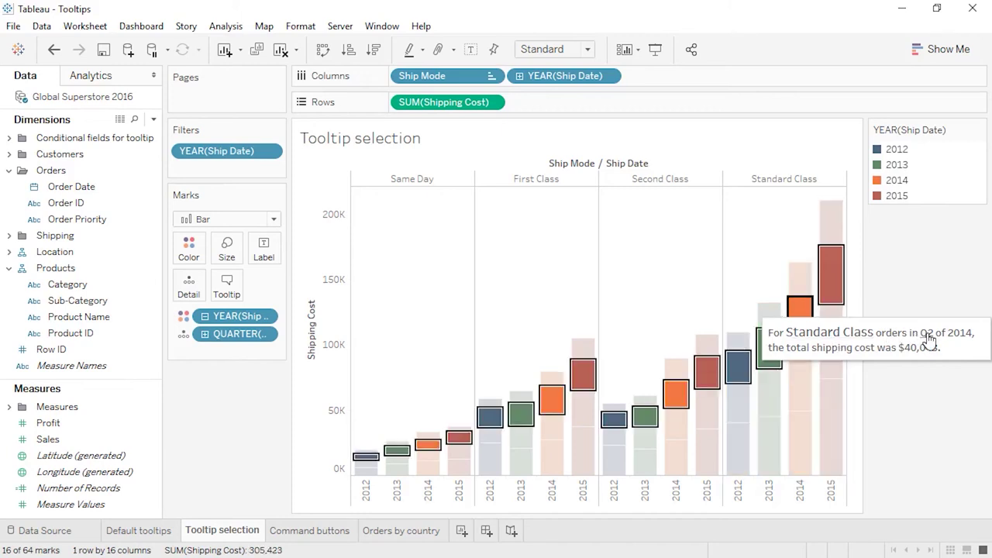
pyautogui.click(960, 335)
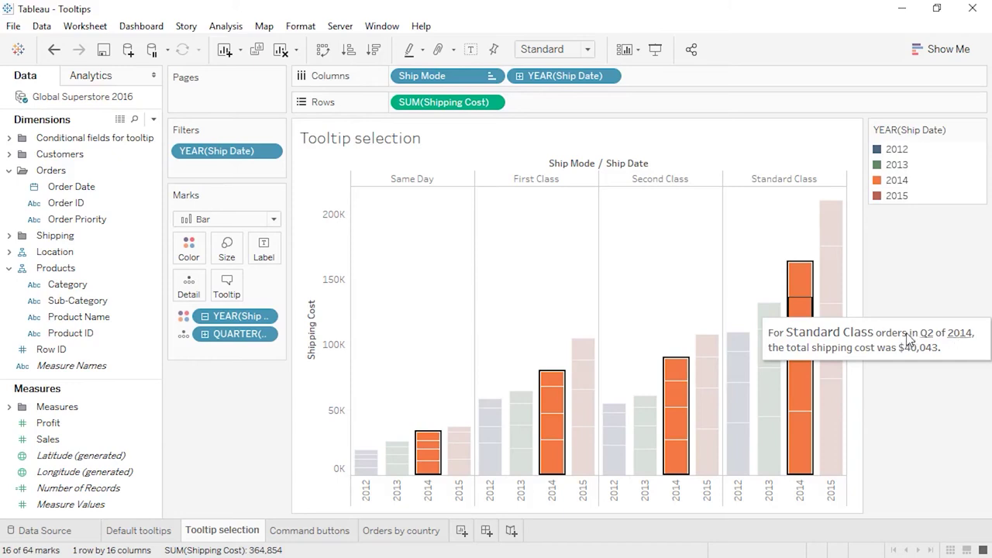
# - Append "Click on an attribute in the tooltip to select other marks with the same value" to the tooltip in size 8 italics and apply it
pyautogui.click(226, 286)
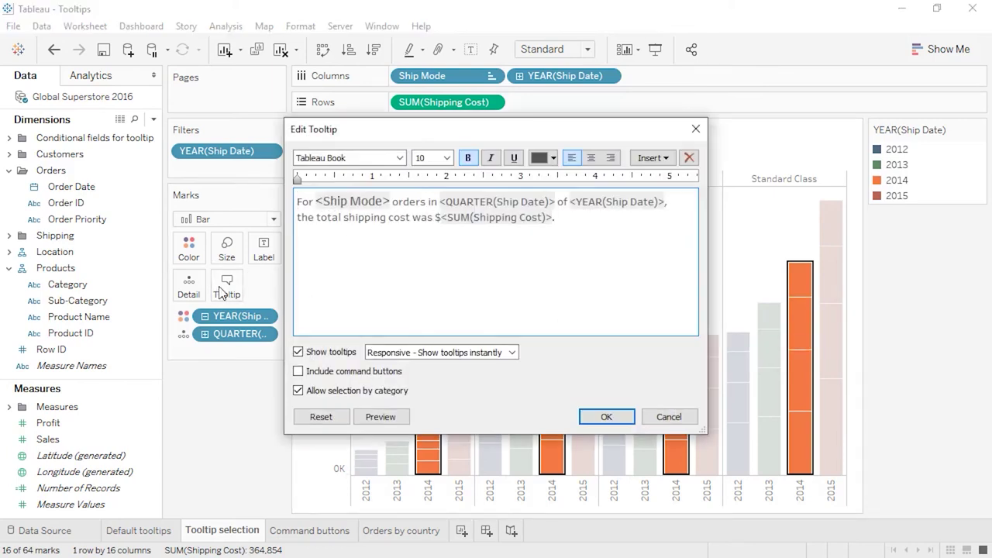
pyautogui.write('Click on an attribute in the tooltip to select other marks with the same value')
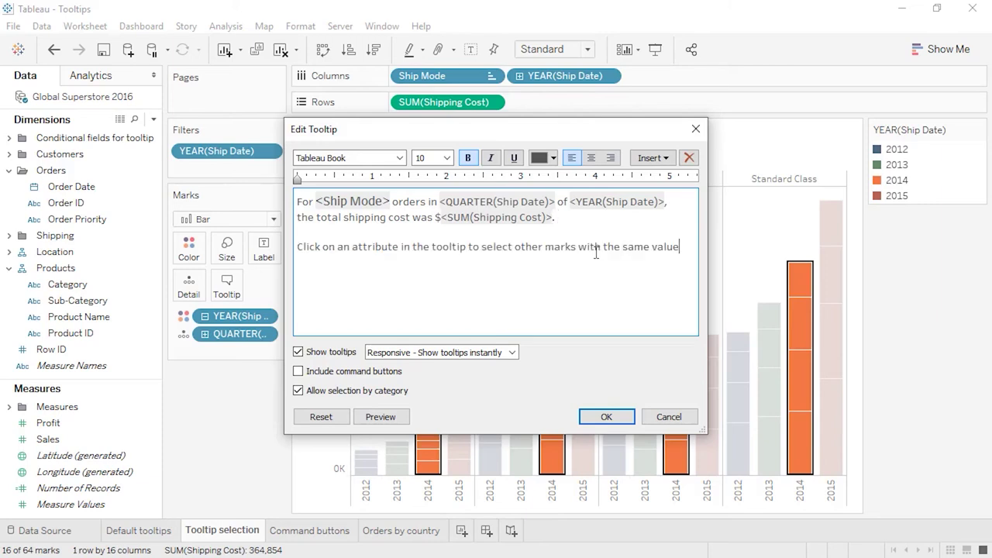
pyautogui.moveTo(680, 247); pyautogui.dragTo(297, 246)
pyautogui.click(448, 158)
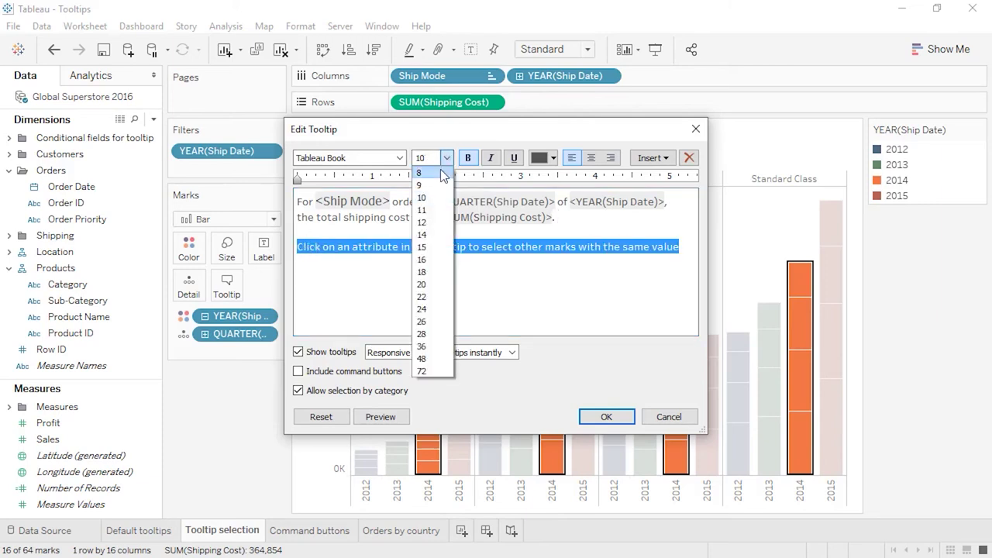
pyautogui.click(419, 172)
pyautogui.click(490, 158)
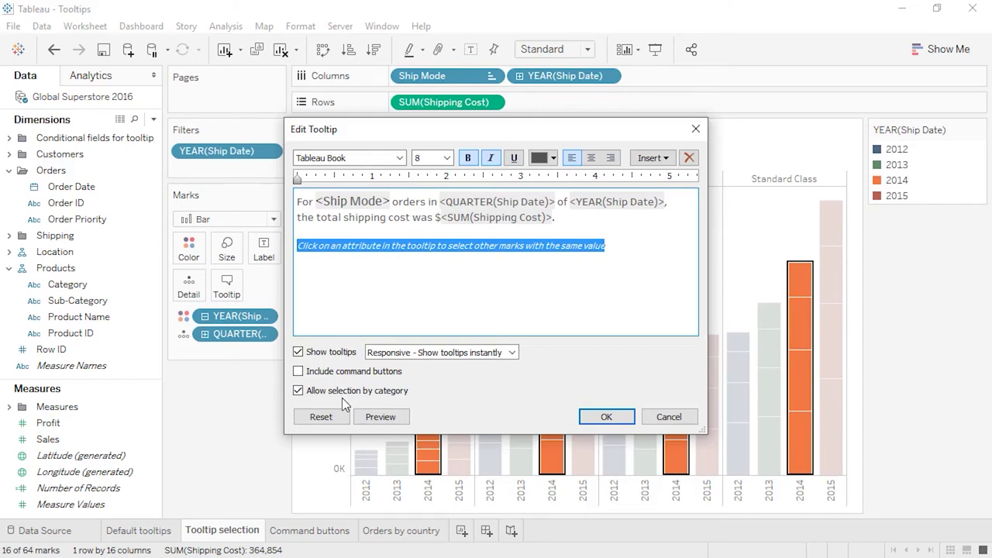
pyautogui.click(607, 415)
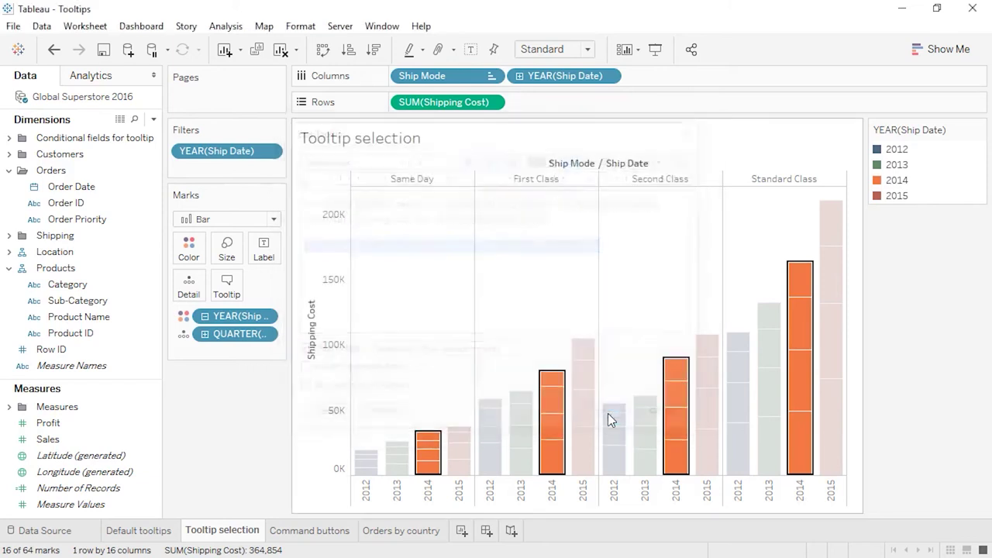
# - Clear the 2014 selection and check the revised tooltip on the Q2 2012 Second Class bar segment
pyautogui.click(615, 422)
pyautogui.click(615, 423)
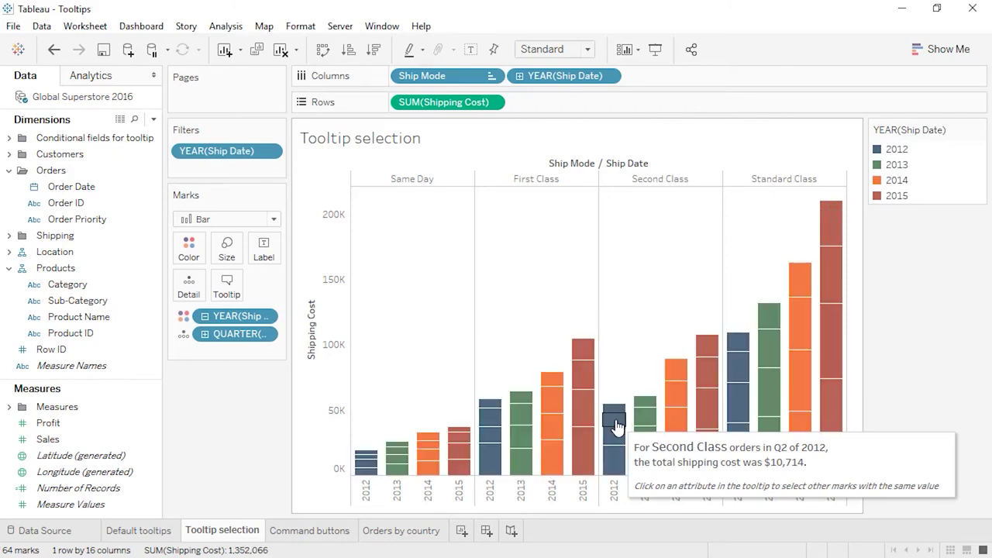
pyautogui.click(615, 423)
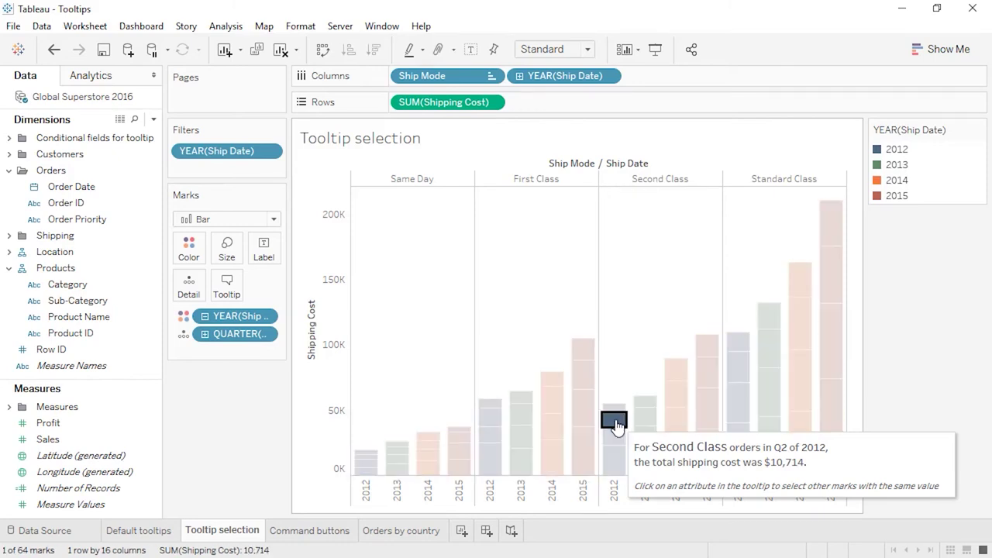
# - On the Command buttons sheet, view the full underlying data for the South Africa mark from its tooltip and clear the selection
pyautogui.click(342, 530)
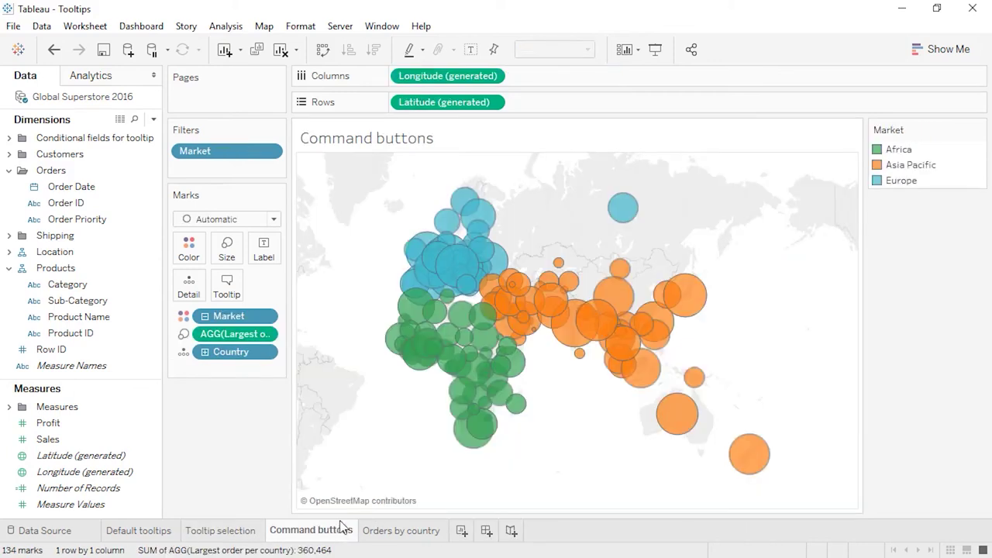
pyautogui.moveTo(471, 450)
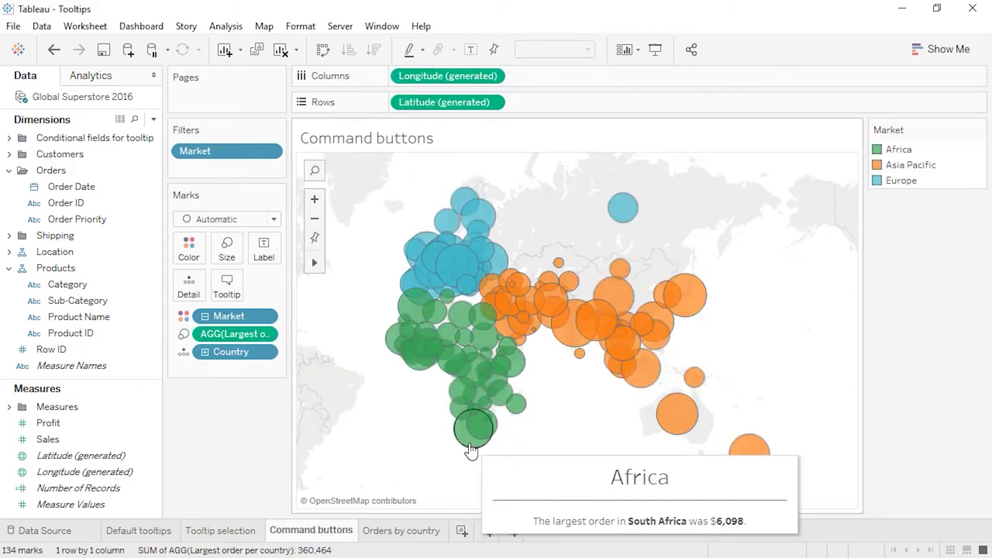
pyautogui.click(472, 450)
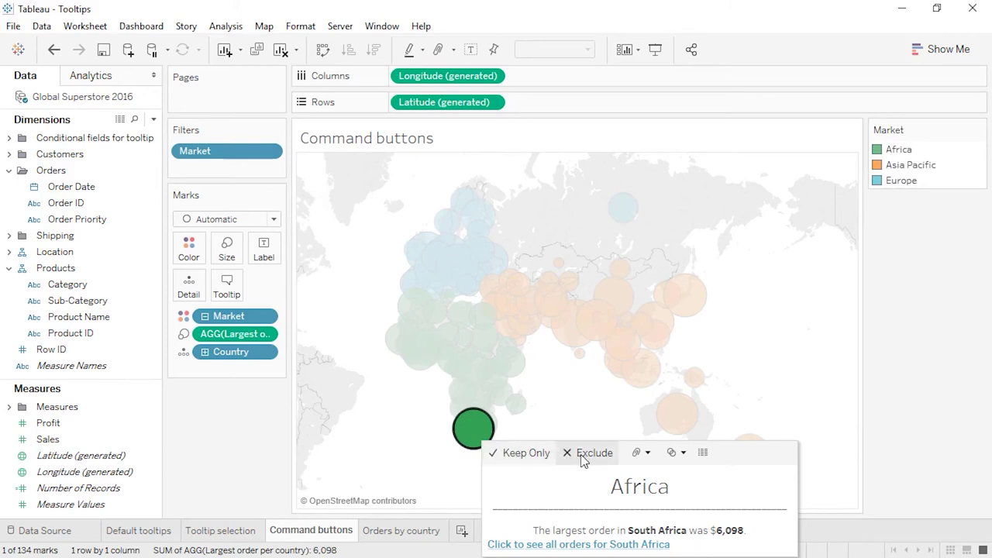
pyautogui.click(704, 452)
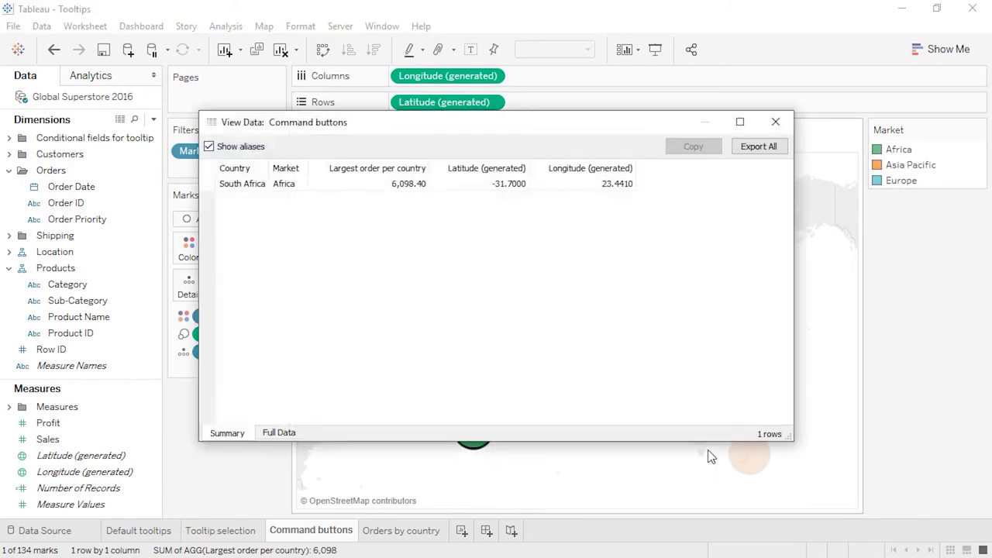
pyautogui.click(275, 434)
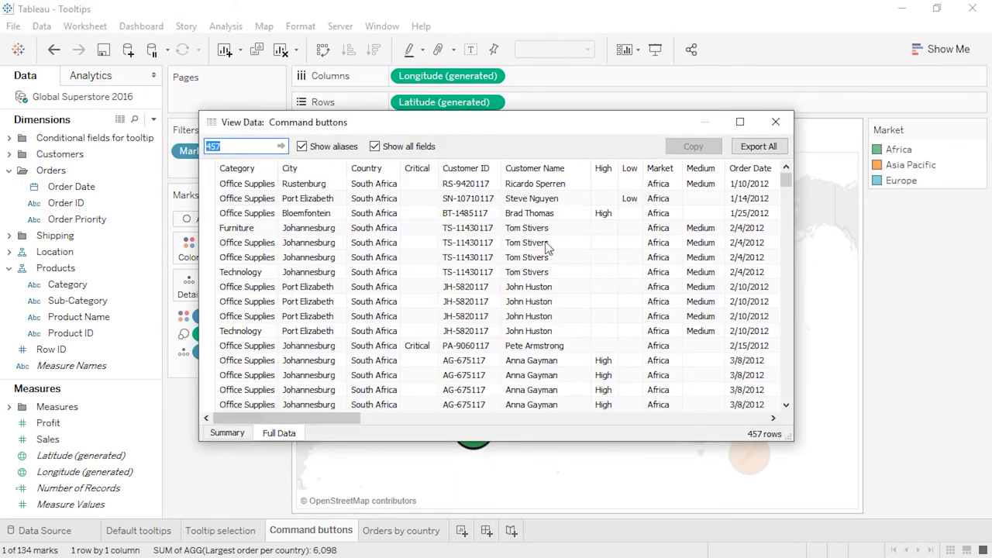
pyautogui.click(773, 126)
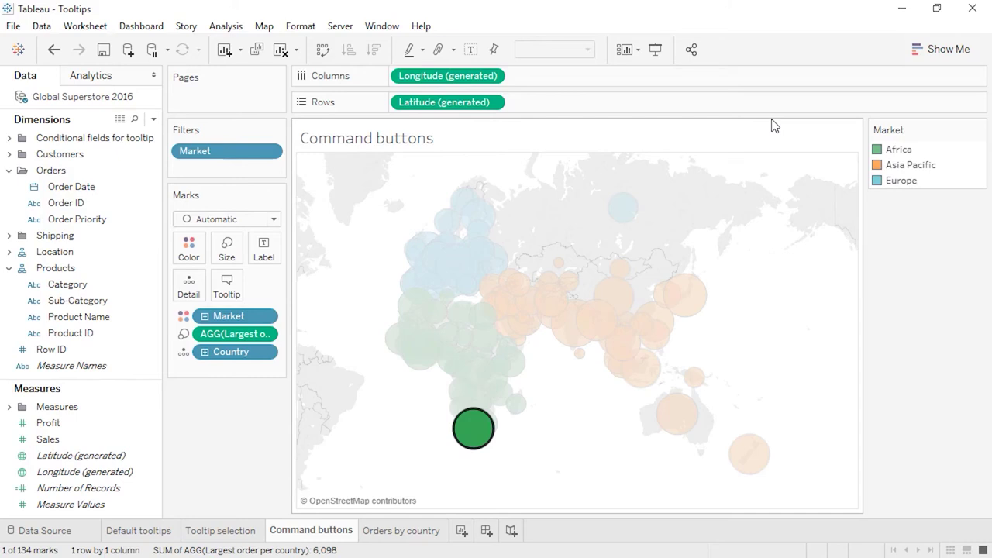
pyautogui.press('Escape')
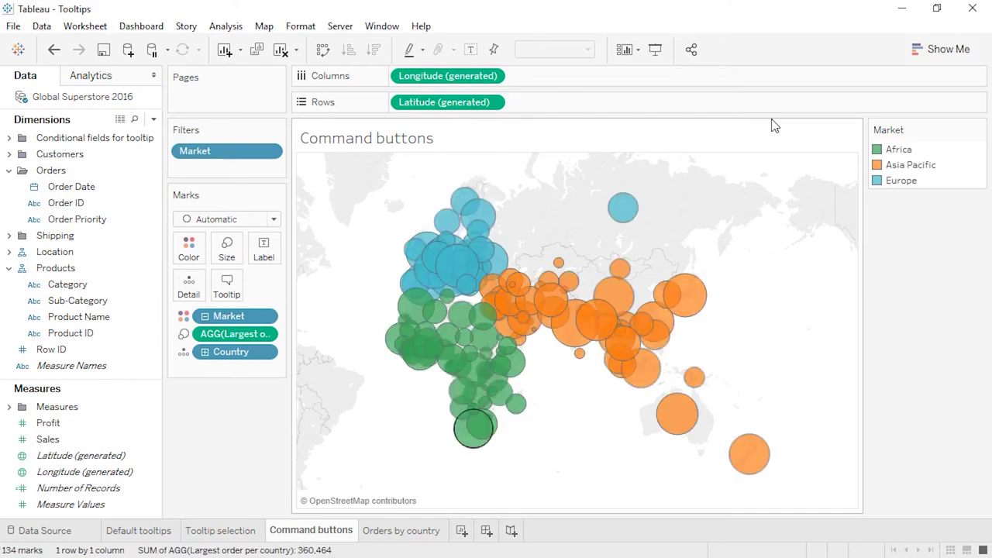
# - Review the choices for when tooltips are shown in the map's tooltip settings, keeping Responsive - Show tooltips instantly
pyautogui.click(227, 286)
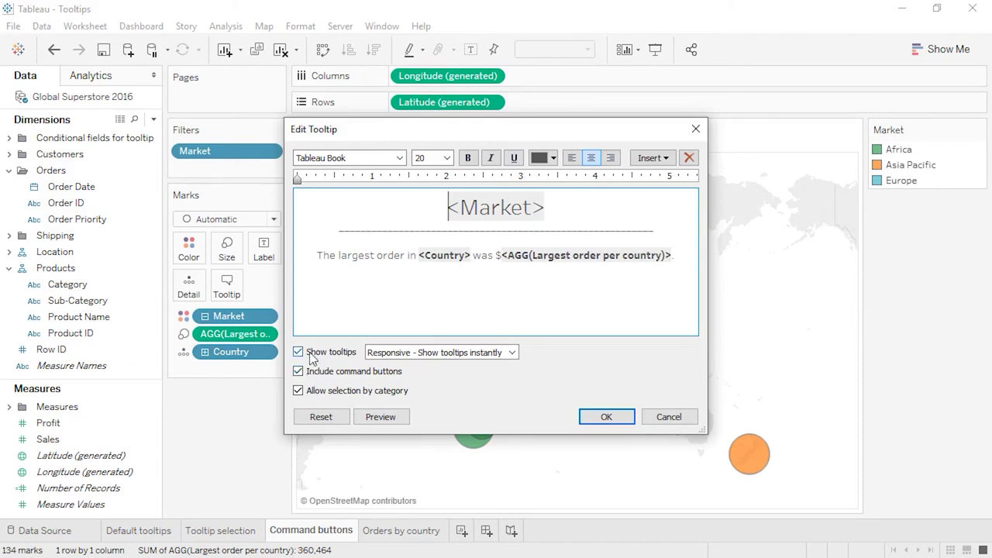
pyautogui.click(388, 355)
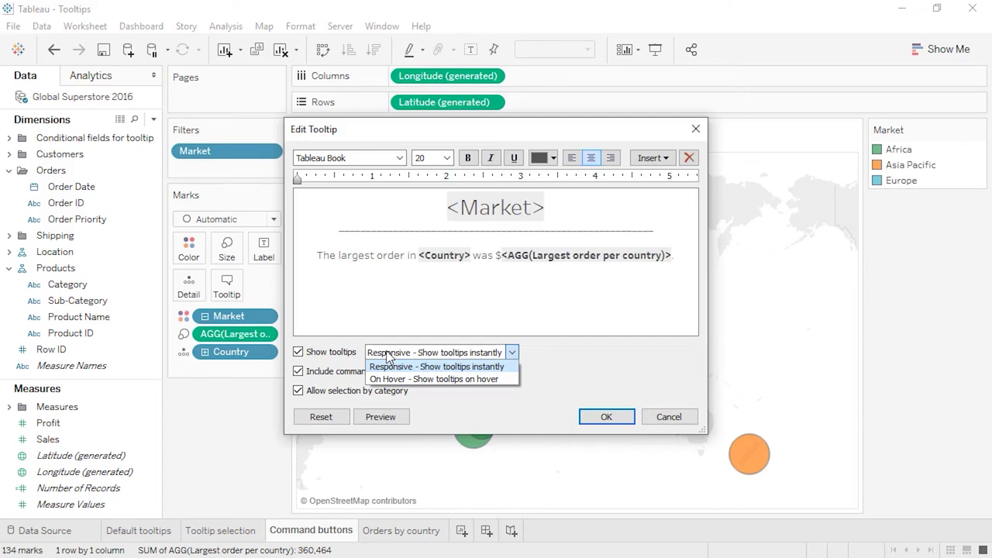
pyautogui.click(389, 356)
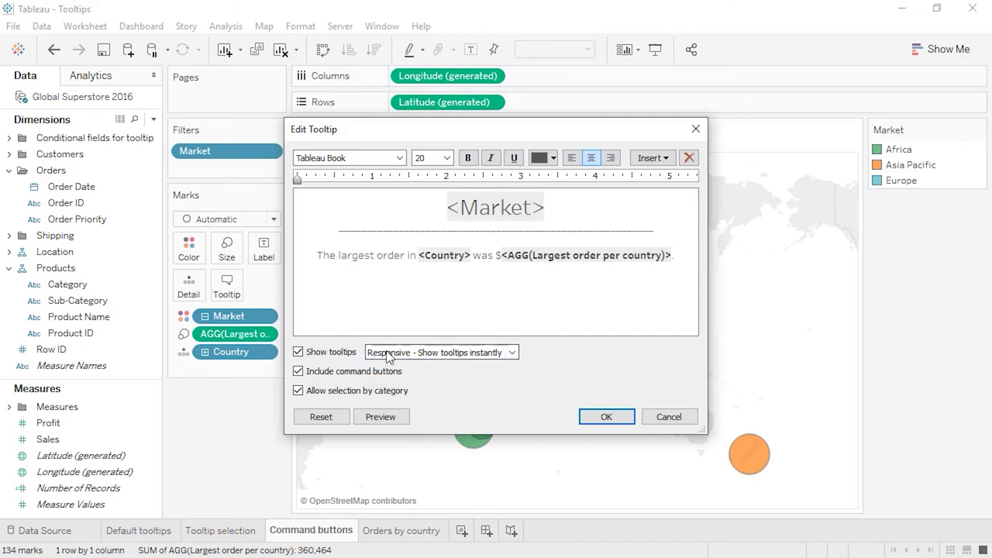
pyautogui.click(603, 417)
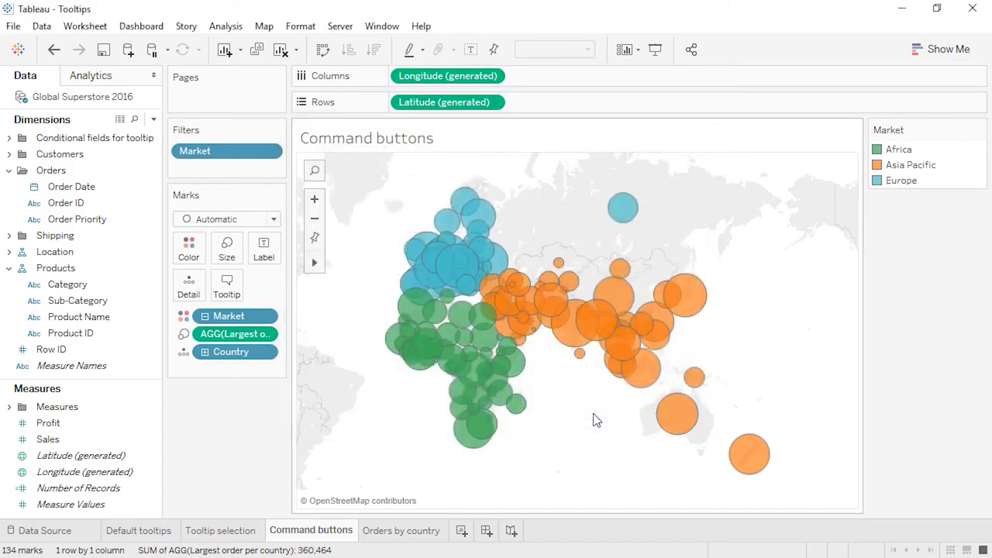
# - Select the India mark on the map and follow its tooltip link to see all orders for India
pyautogui.click(569, 336)
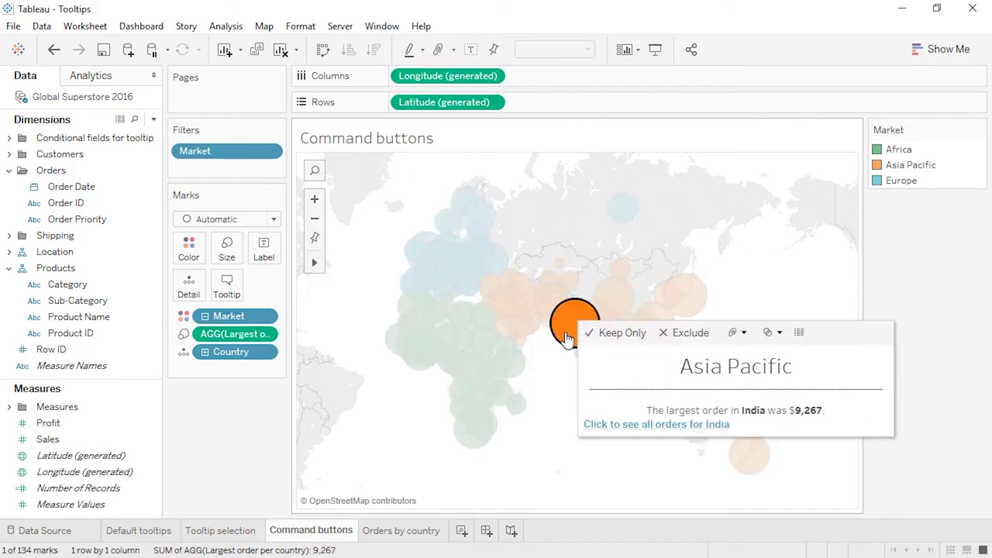
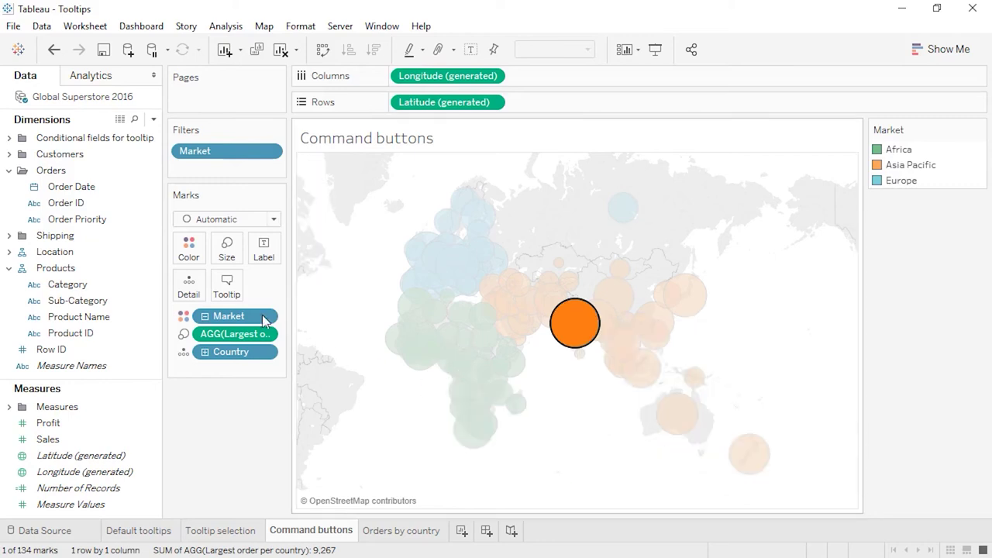
pyautogui.click(227, 289)
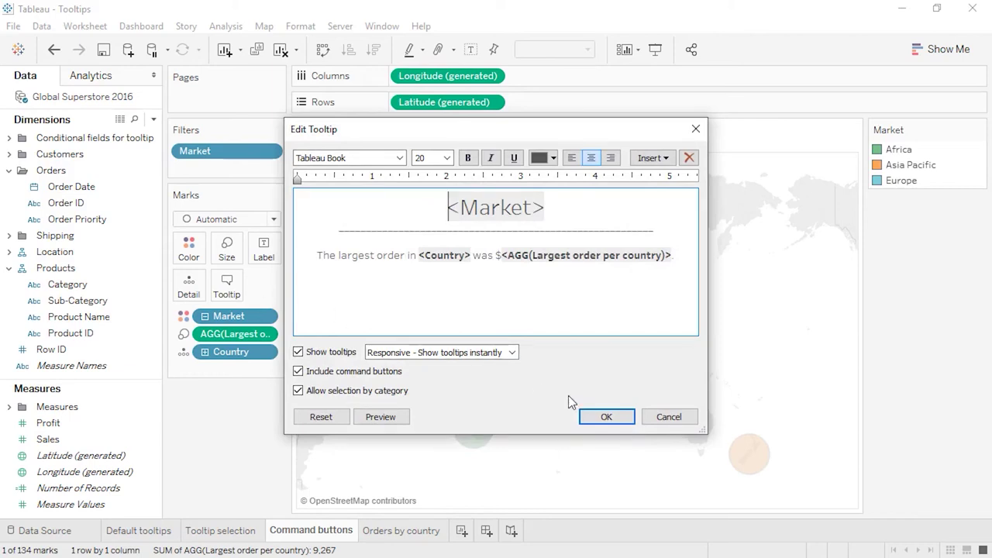
pyautogui.click(594, 414)
pyautogui.moveTo(570, 333)
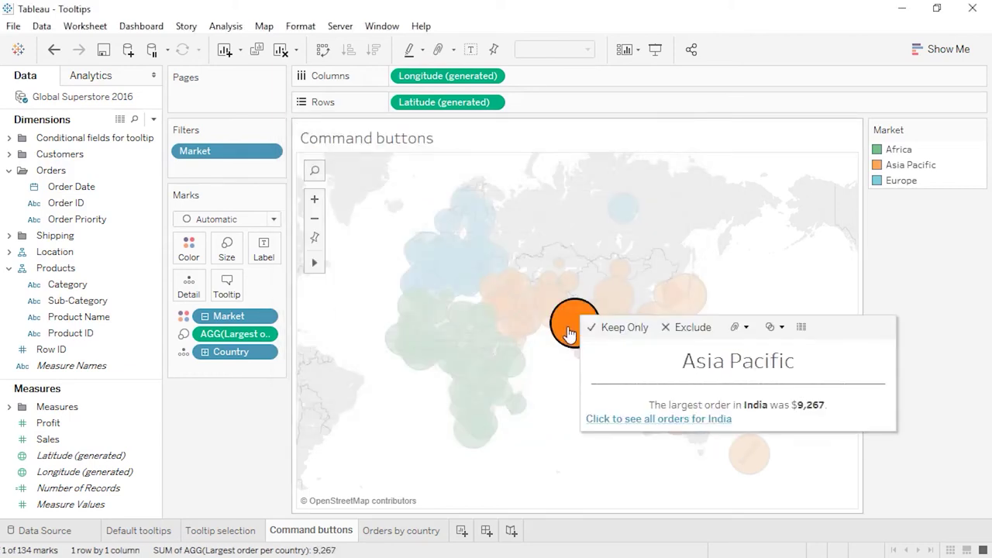
pyautogui.click(609, 420)
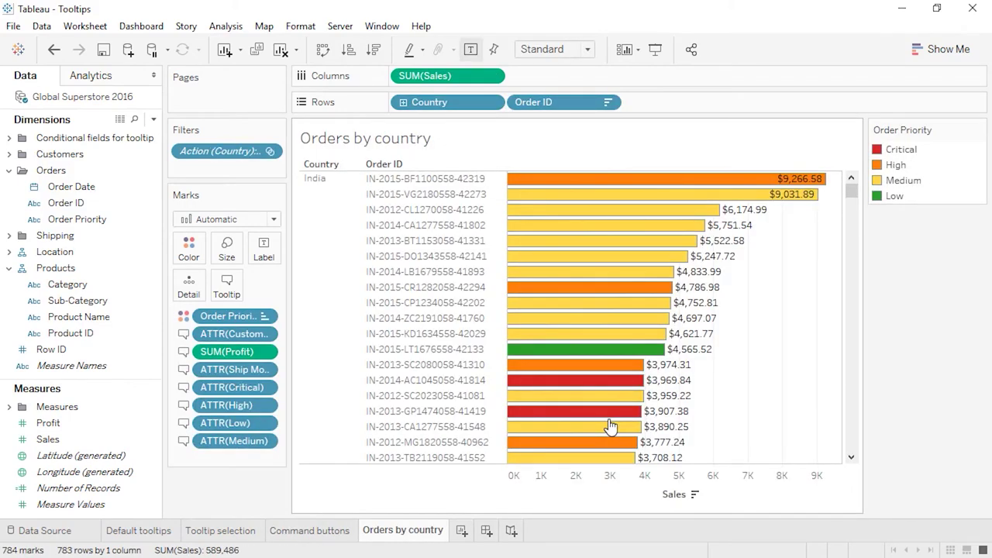
# - Check how order priority is coloured in the tooltips of a Critical bar and a Medium bar on the Orders by country sheet
pyautogui.moveTo(611, 419)
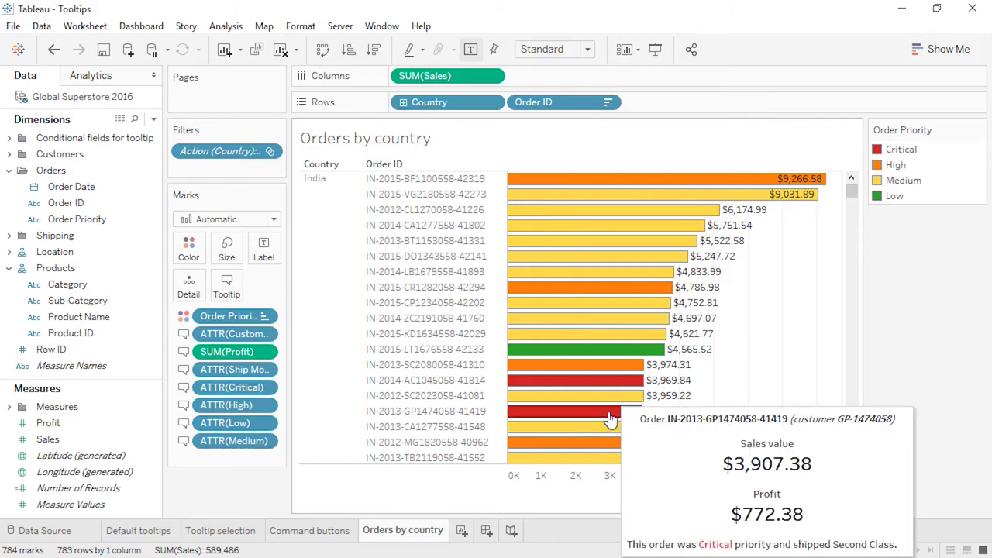
pyautogui.moveTo(556, 217)
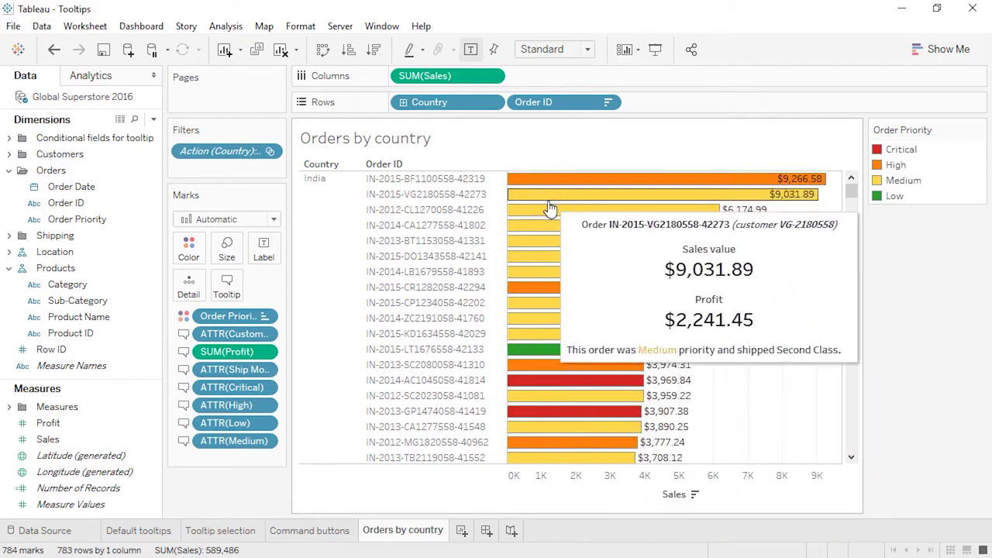
pyautogui.moveTo(545, 308)
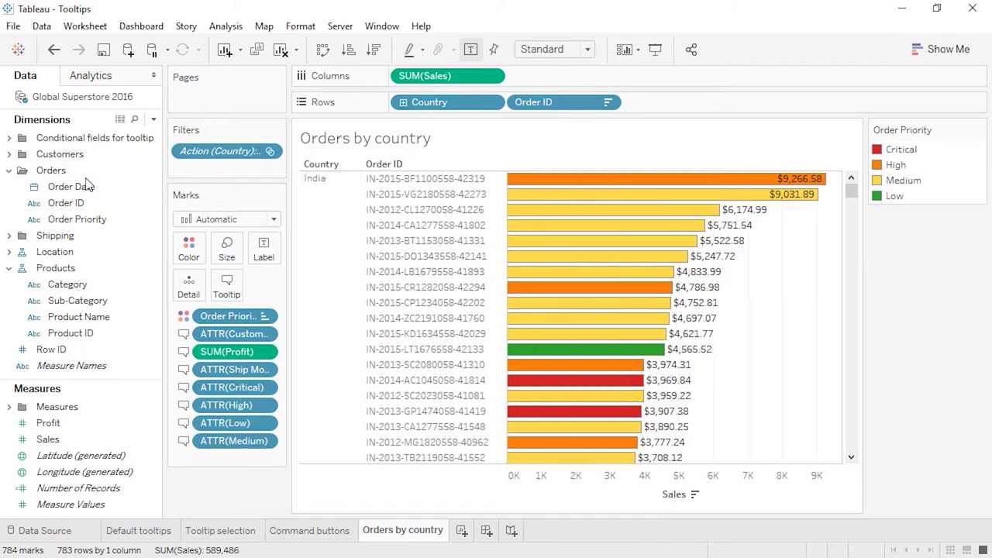
# - Open the Low calculated field from the Conditional fields for tooltip folder and widen its editor to read the whole formula
pyautogui.click(10, 172)
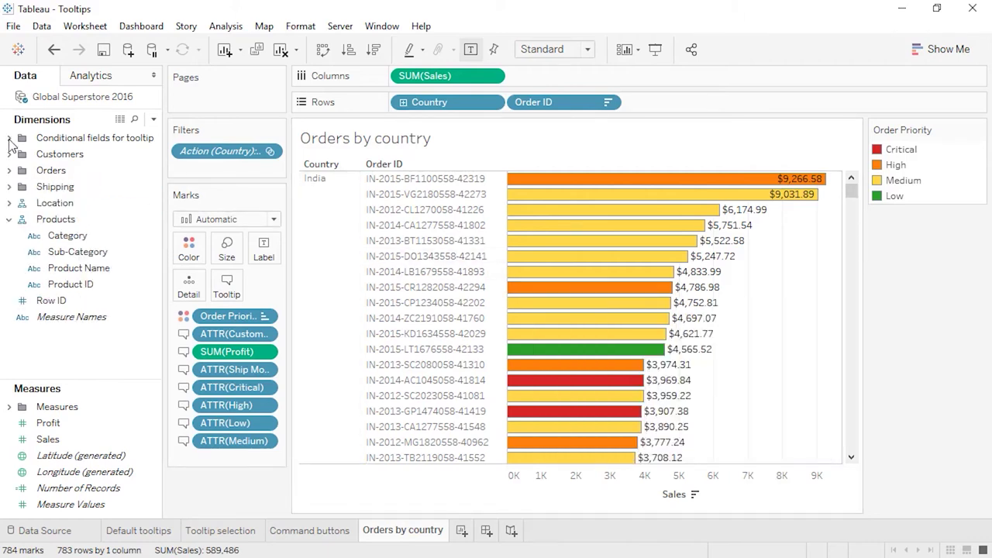
pyautogui.click(9, 138)
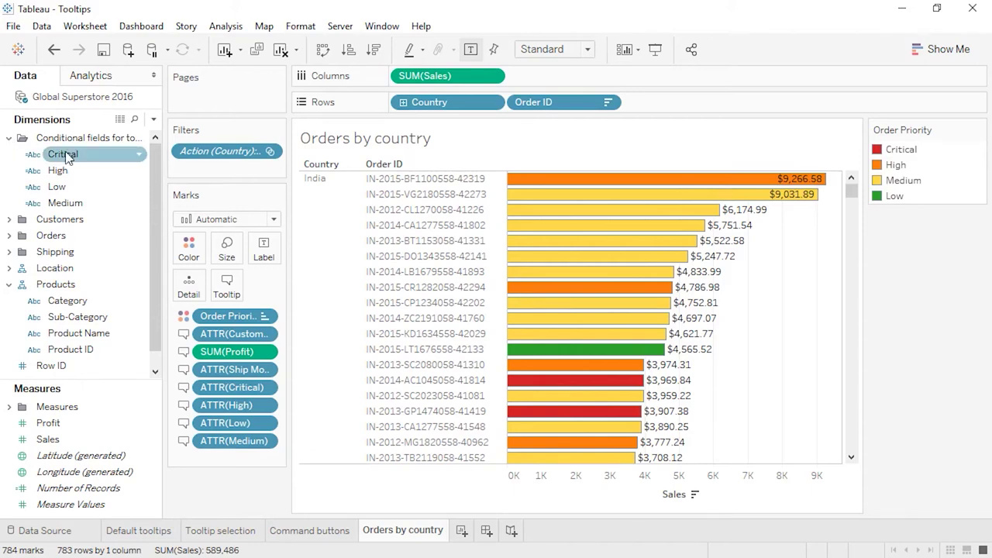
pyautogui.rightClick(97, 186)
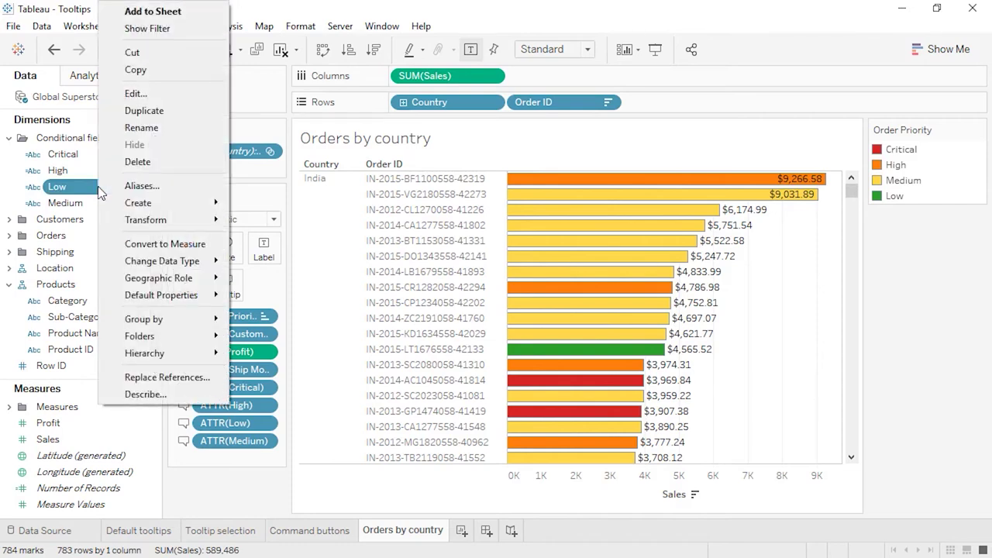
pyautogui.click(145, 95)
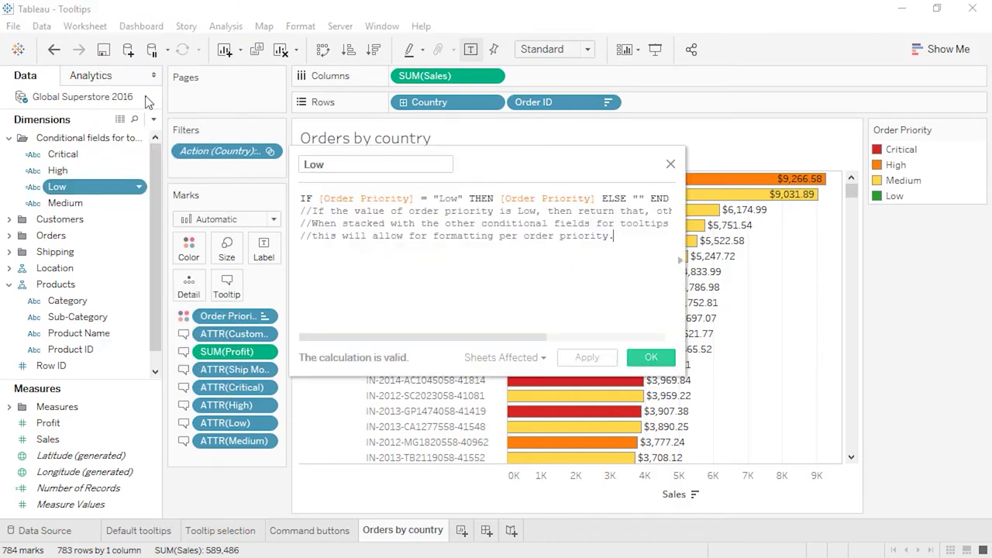
pyautogui.moveTo(290, 267); pyautogui.dragTo(133, 279)
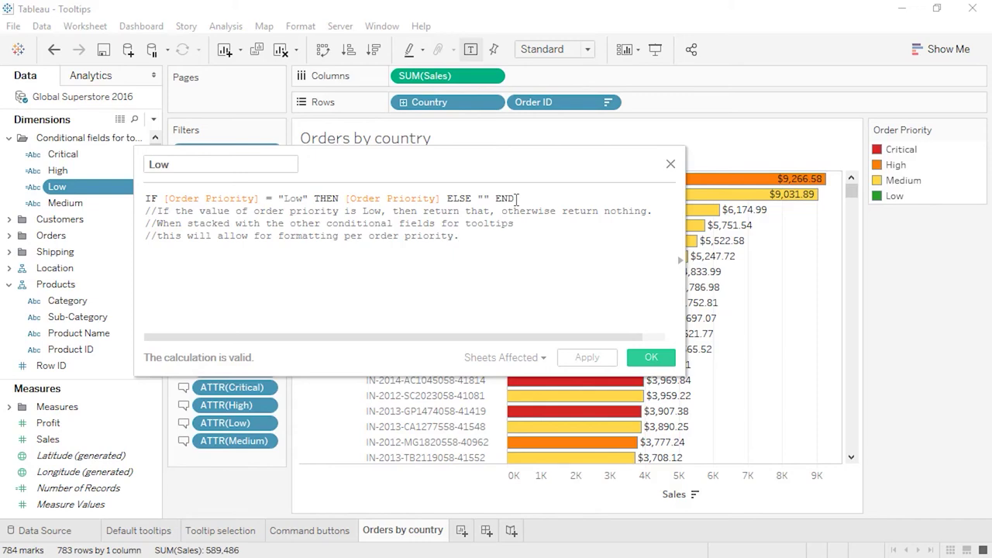
# - Recolour the ATTR(Low) field in the Orders by country tooltip by sampling the green of Low in the Order Priority legend
pyautogui.click(654, 363)
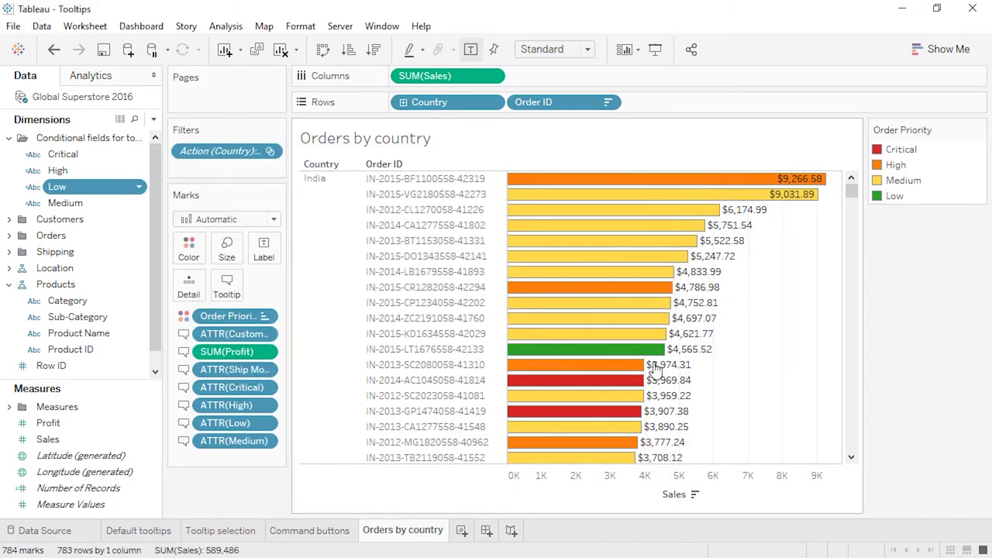
pyautogui.click(227, 287)
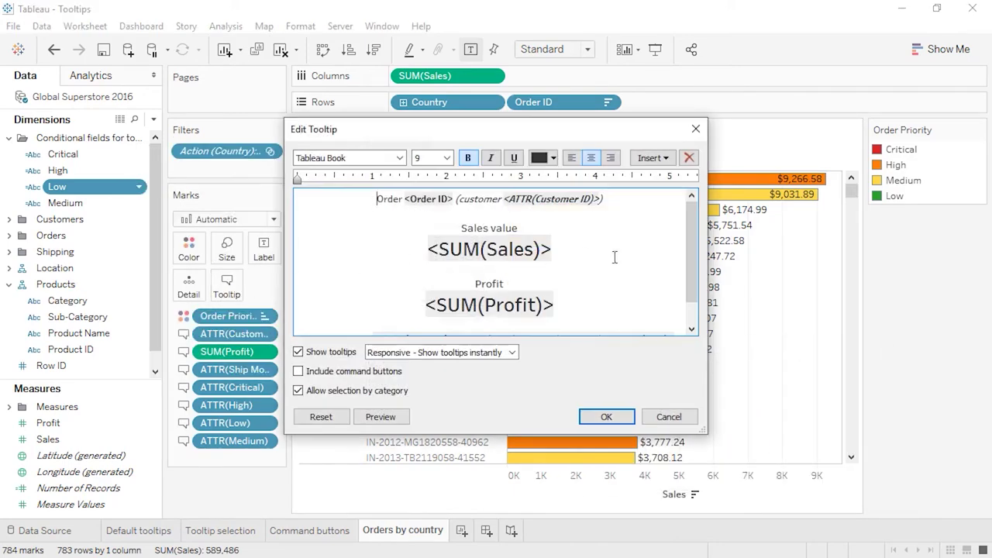
pyautogui.moveTo(692, 263); pyautogui.dragTo(697, 291)
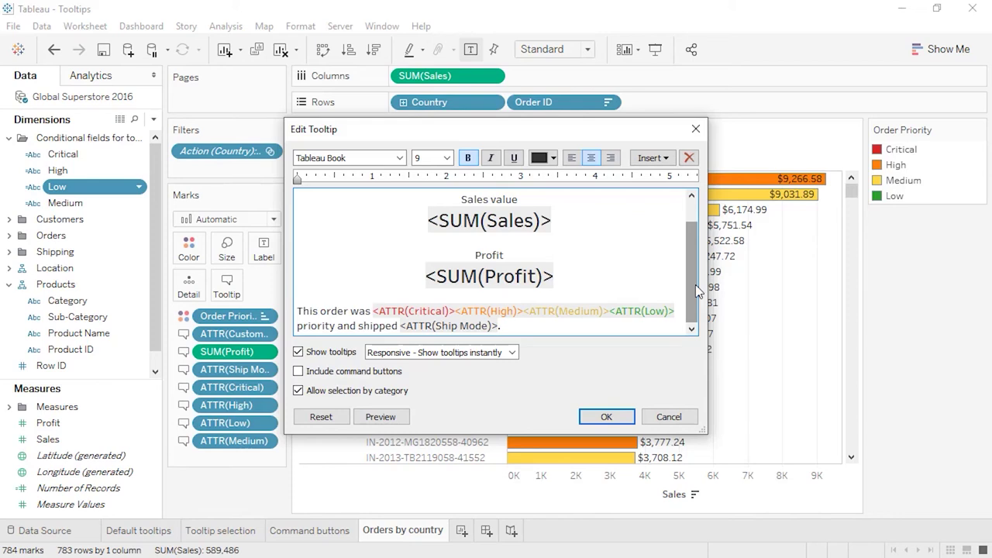
pyautogui.moveTo(675, 311); pyautogui.dragTo(610, 311)
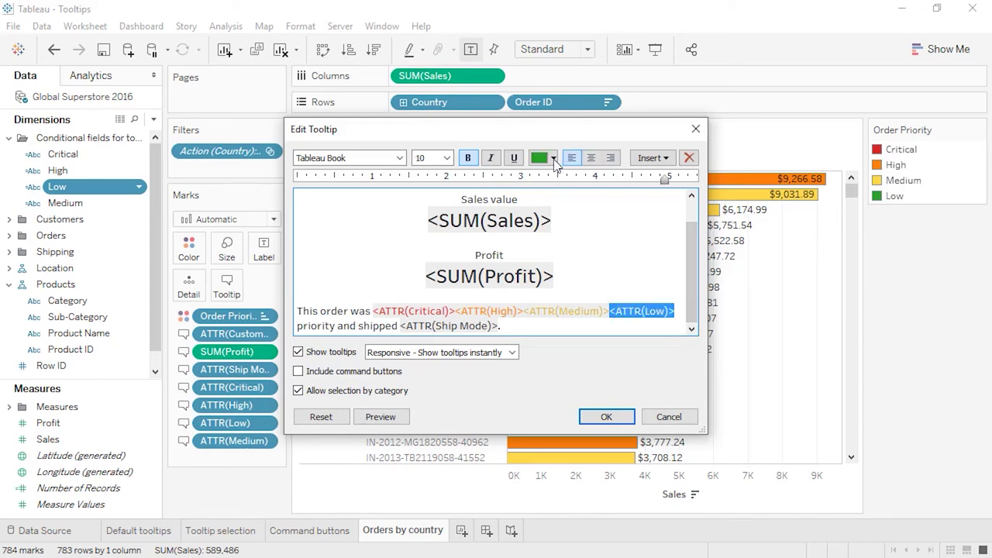
pyautogui.click(554, 158)
pyautogui.click(579, 256)
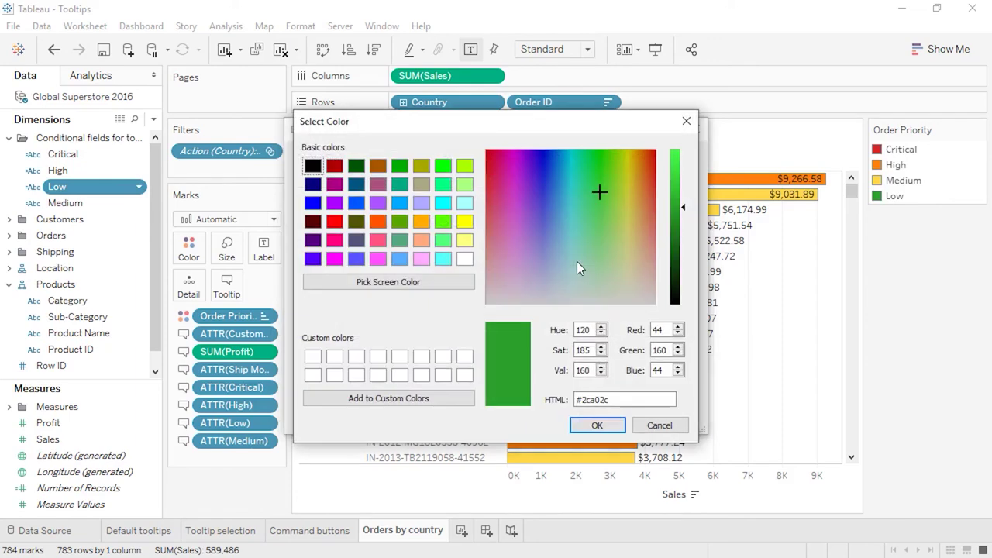
pyautogui.click(458, 284)
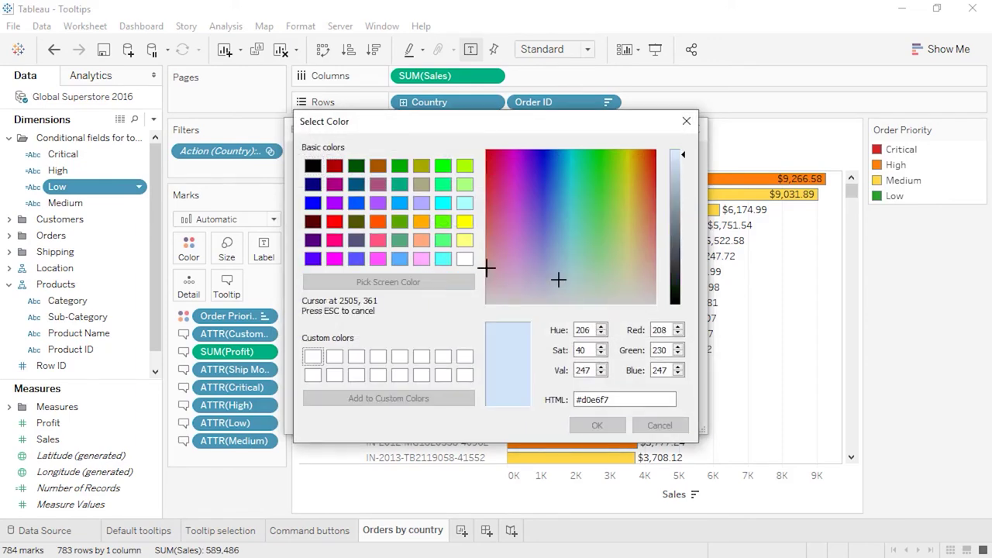
pyautogui.click(876, 196)
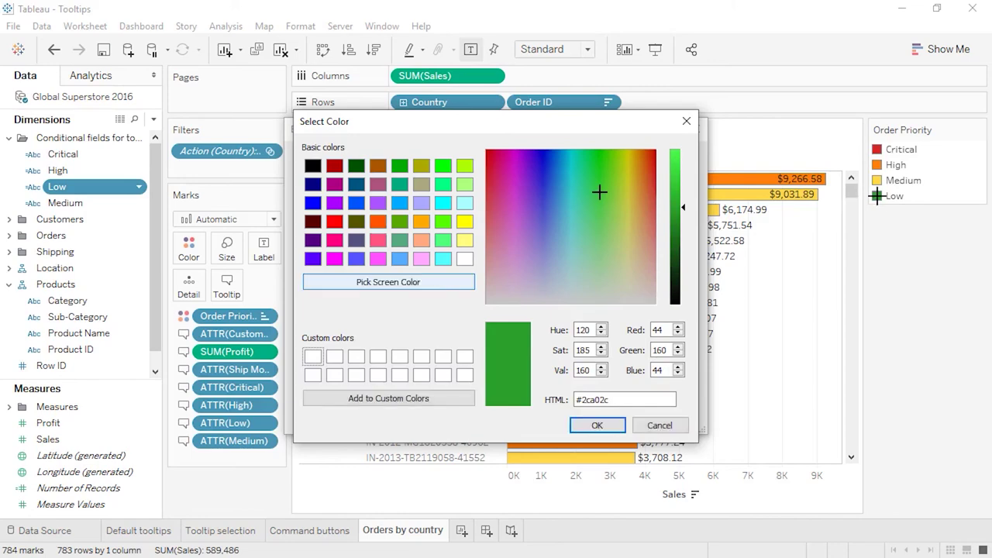
pyautogui.click(597, 425)
pyautogui.click(606, 418)
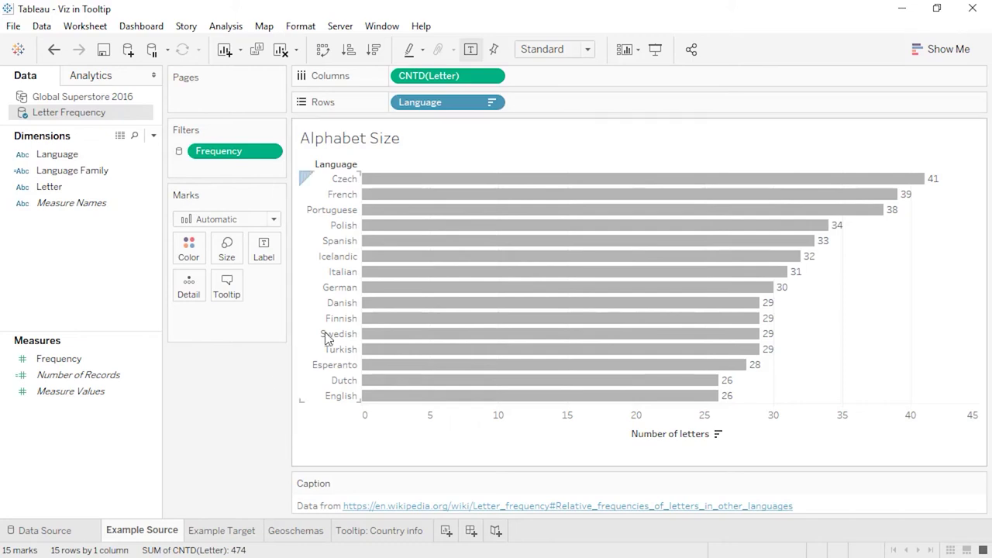
# - View the Example Target sheet and check the embedded charts in the Polish and Spanish bar tooltips on Example Source
pyautogui.moveTo(372, 308)
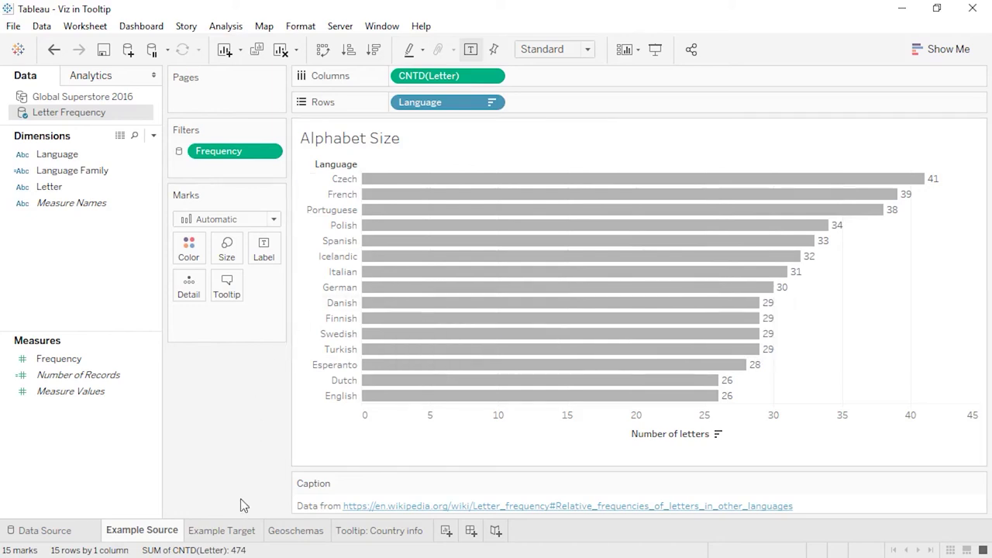
pyautogui.click(240, 530)
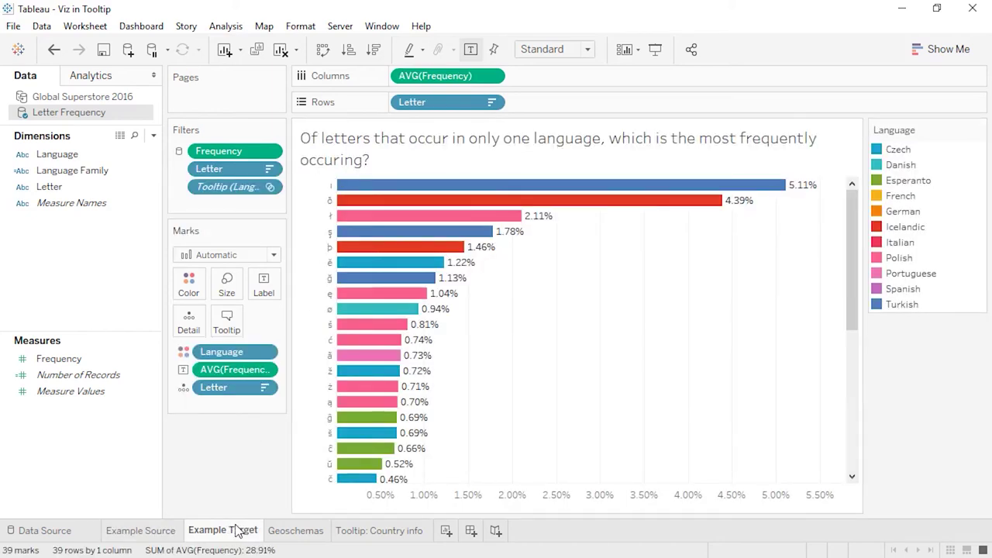
pyautogui.click(165, 536)
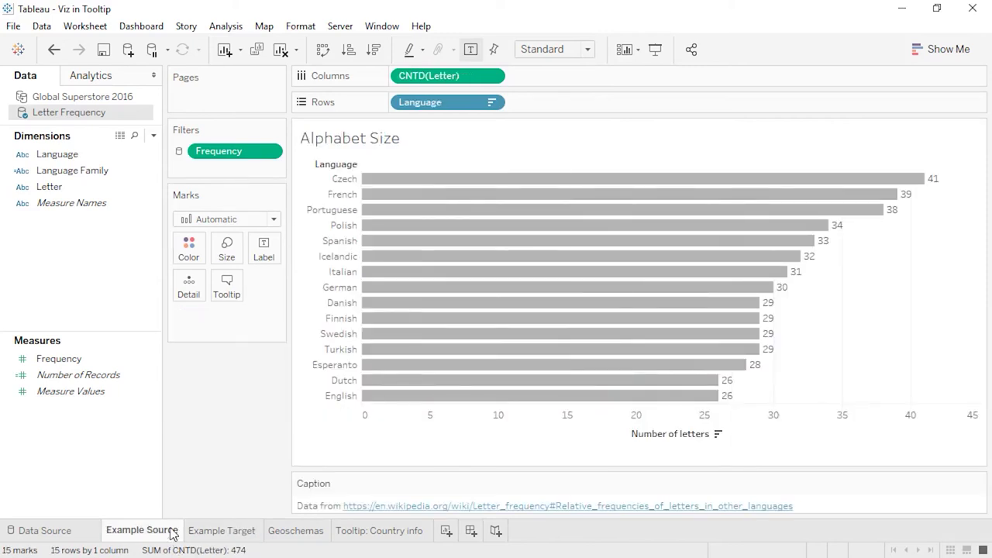
pyautogui.moveTo(374, 226)
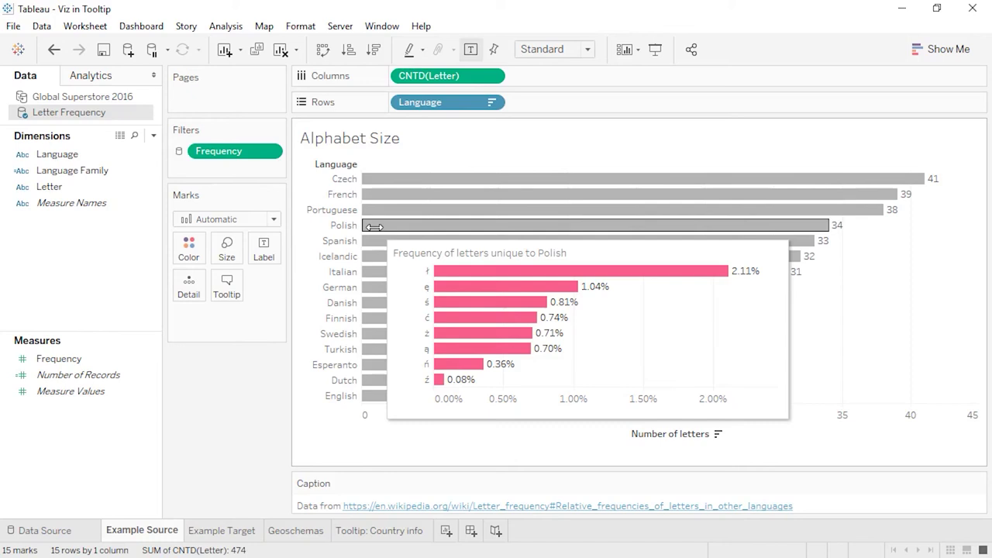
pyautogui.moveTo(376, 244)
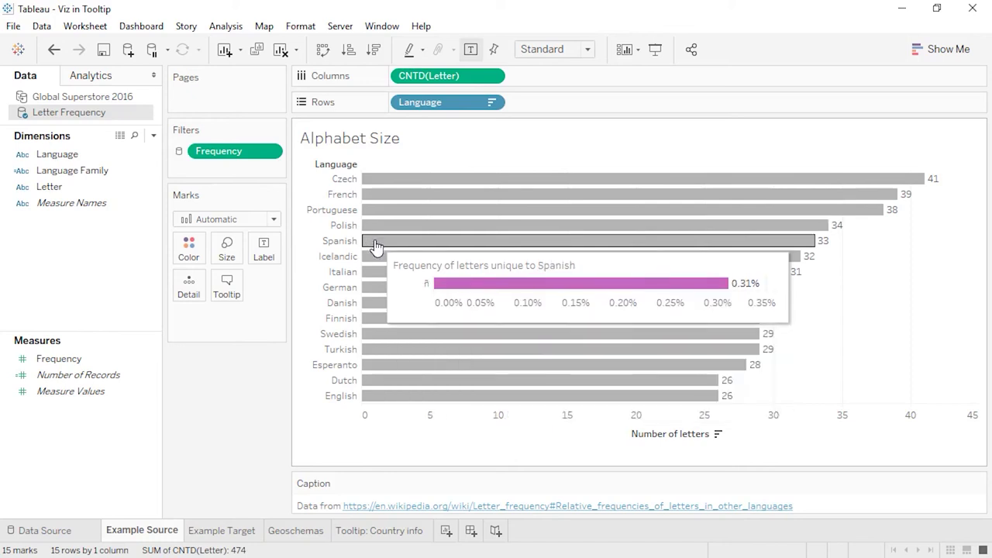
pyautogui.moveTo(374, 262)
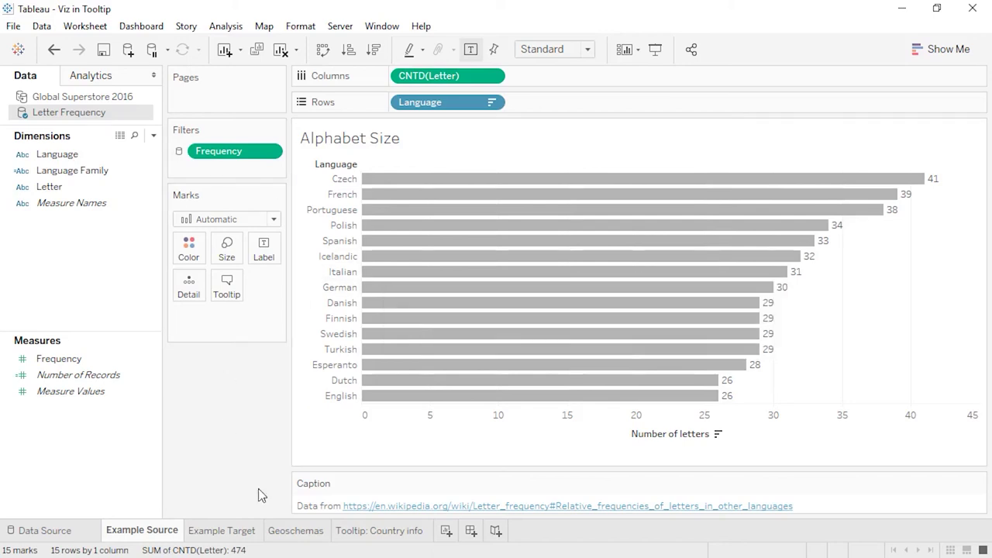
# - Replace the default tooltip text on the Geoschemas sheet with the embedded sheet Tooltip: Country info
pyautogui.click(287, 535)
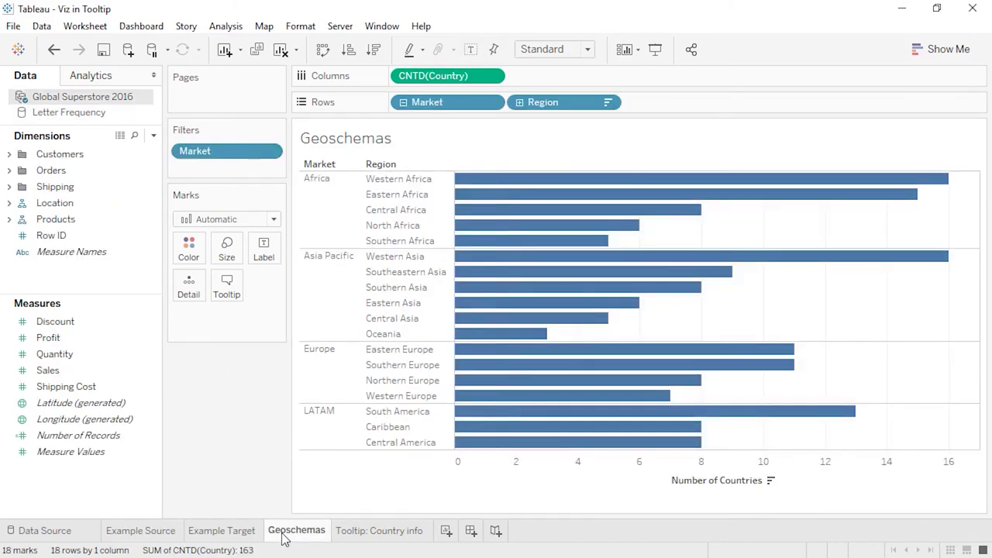
pyautogui.click(228, 289)
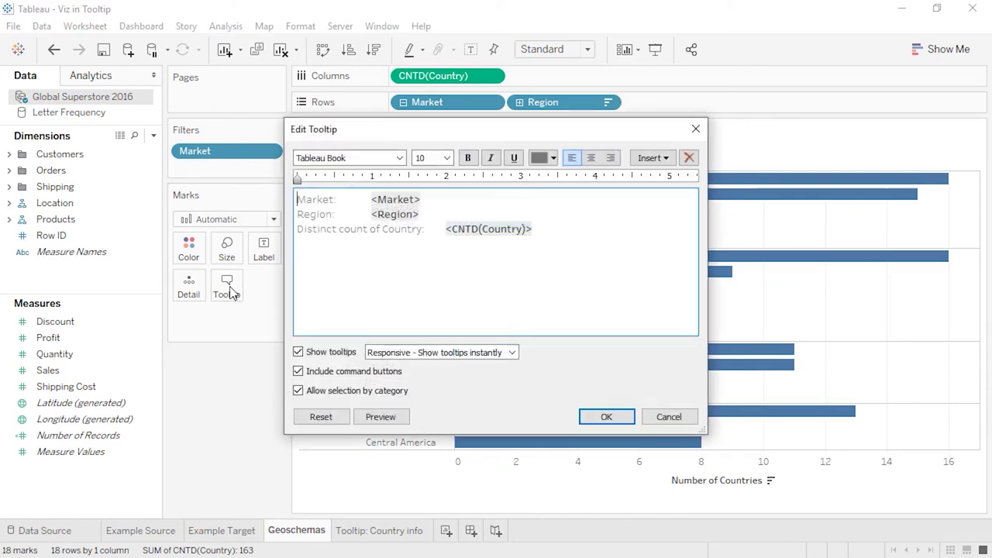
pyautogui.moveTo(543, 231); pyautogui.dragTo(295, 203)
pyautogui.press('BackSpace')
pyautogui.click(648, 158)
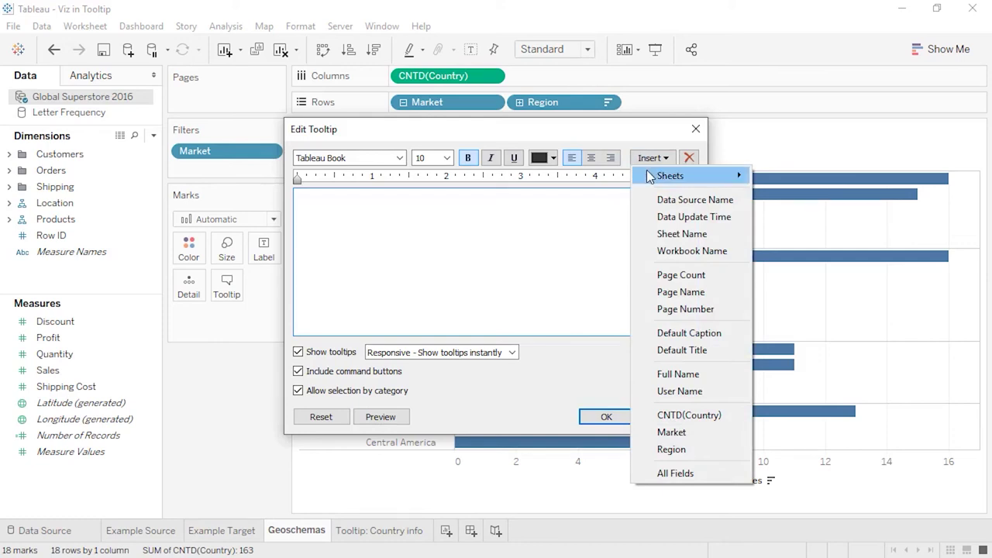
pyautogui.moveTo(650, 176)
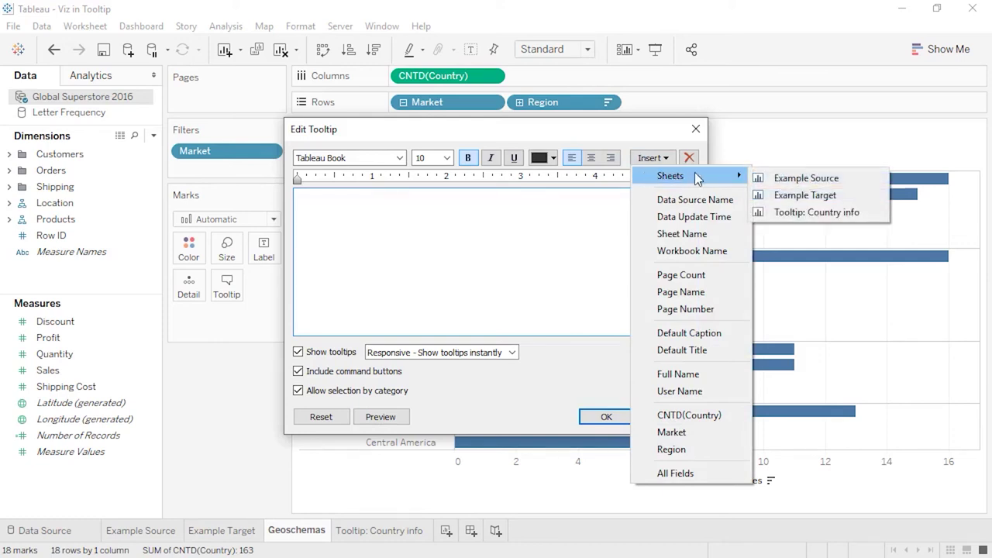
pyautogui.click(794, 212)
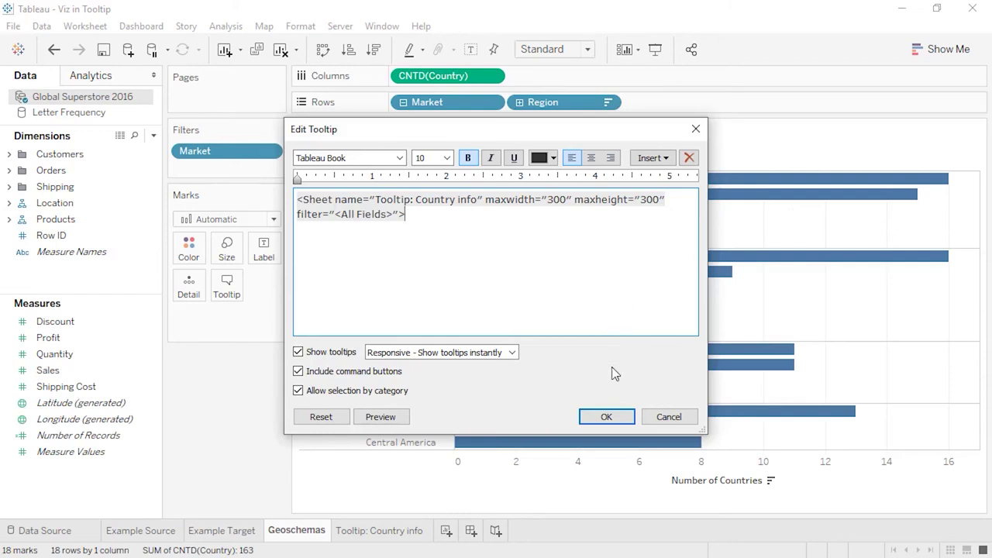
pyautogui.click(612, 416)
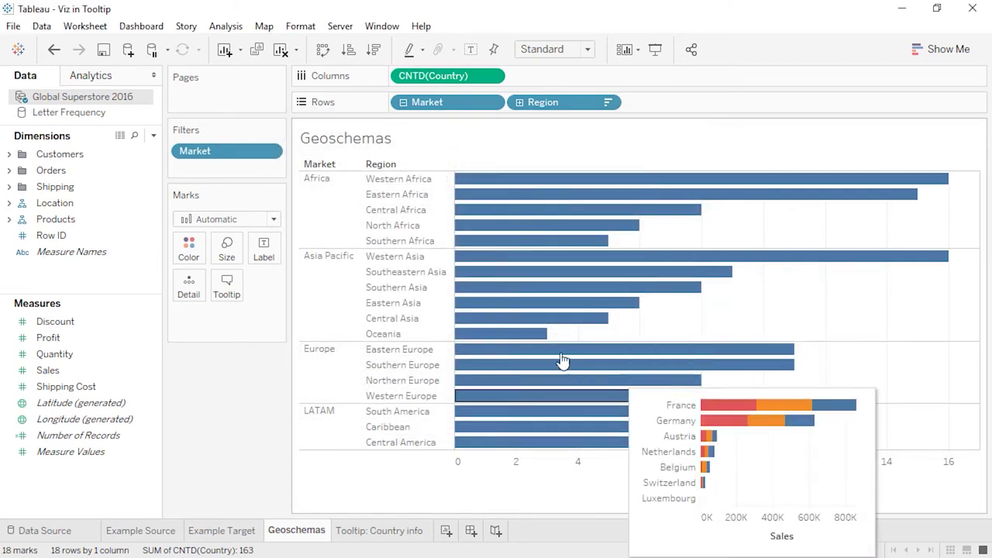
# - Check the embedded country charts in the tooltips of the Eastern Asia and Southern Asia bars
pyautogui.moveTo(530, 338)
pyautogui.moveTo(521, 319)
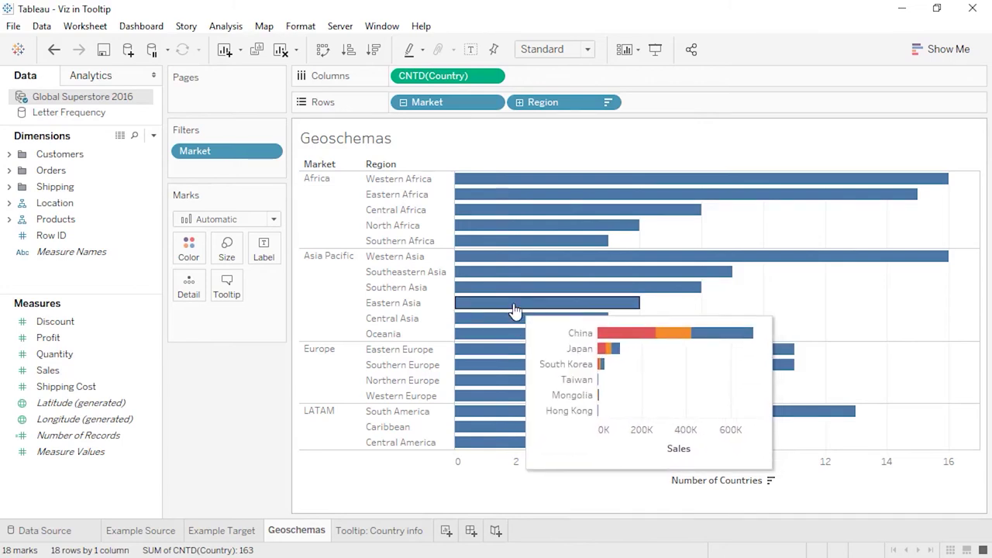
pyautogui.moveTo(512, 295)
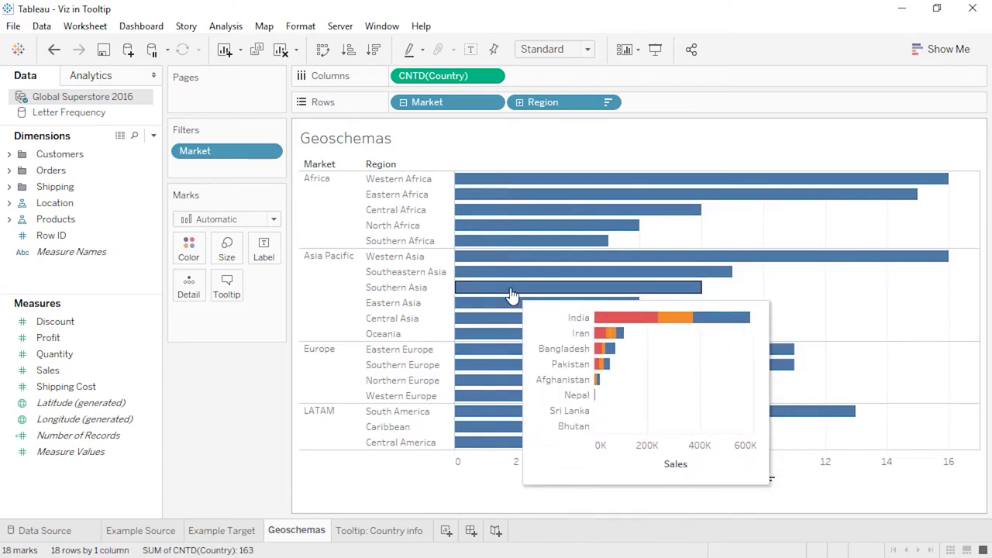
pyautogui.moveTo(511, 278)
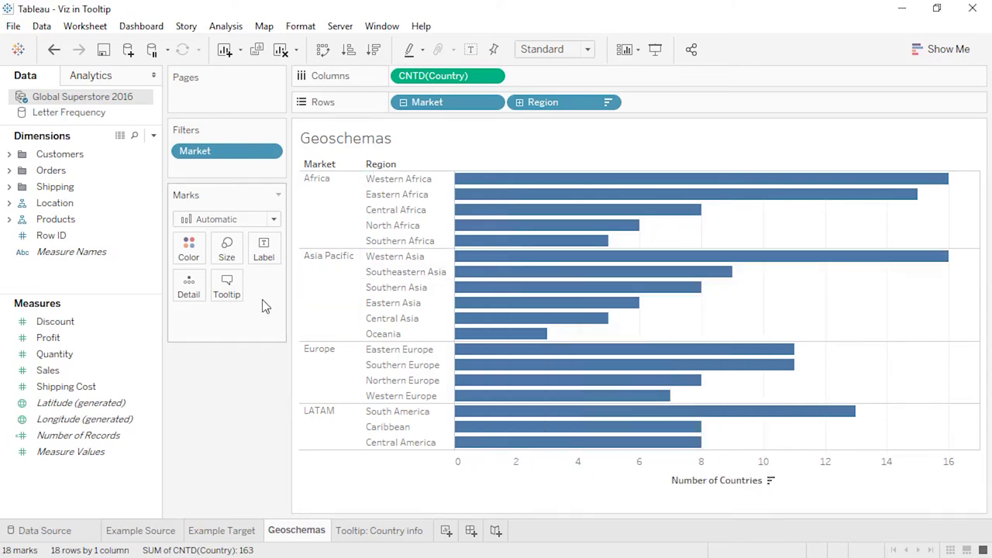
pyautogui.click(229, 291)
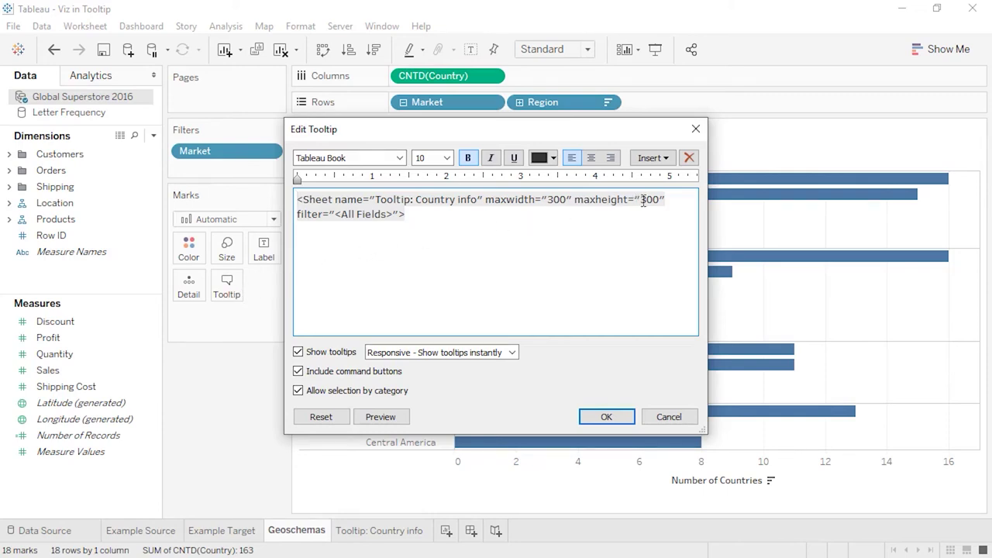
pyautogui.hotkey('ctrl', 'a')
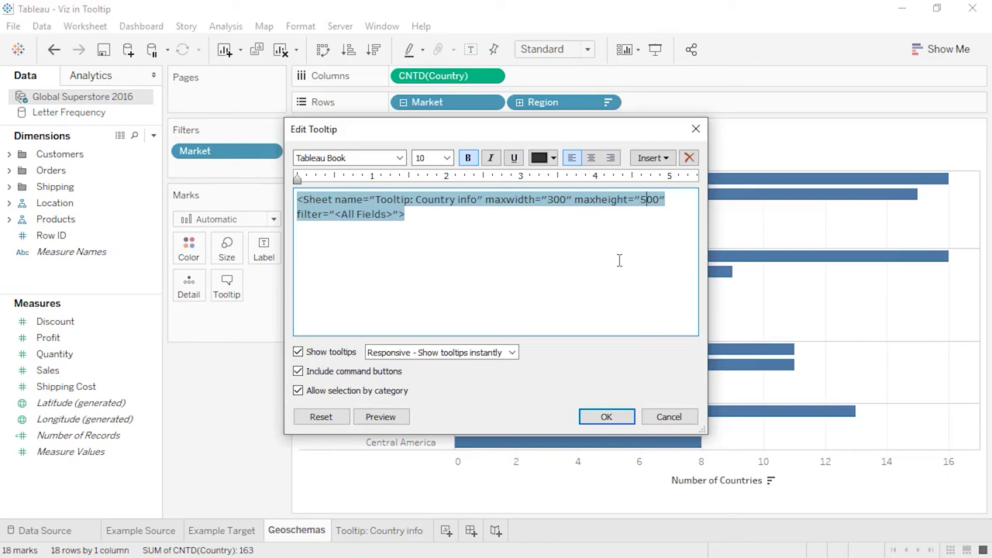
pyautogui.click(655, 418)
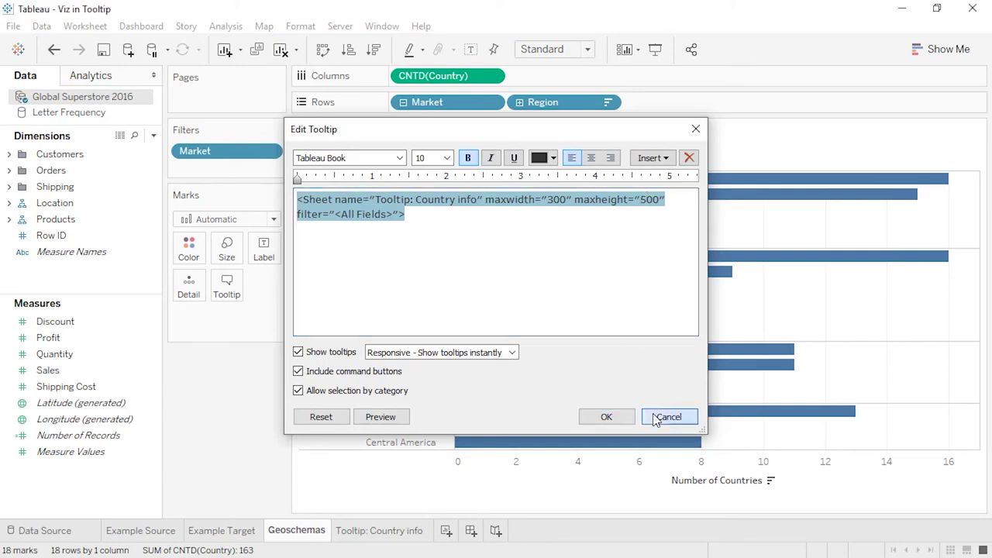
# - Fit the Tooltip: Country info sheet to Entire View and check the Western Asia bar's tooltip on Geoschemas
pyautogui.click(414, 534)
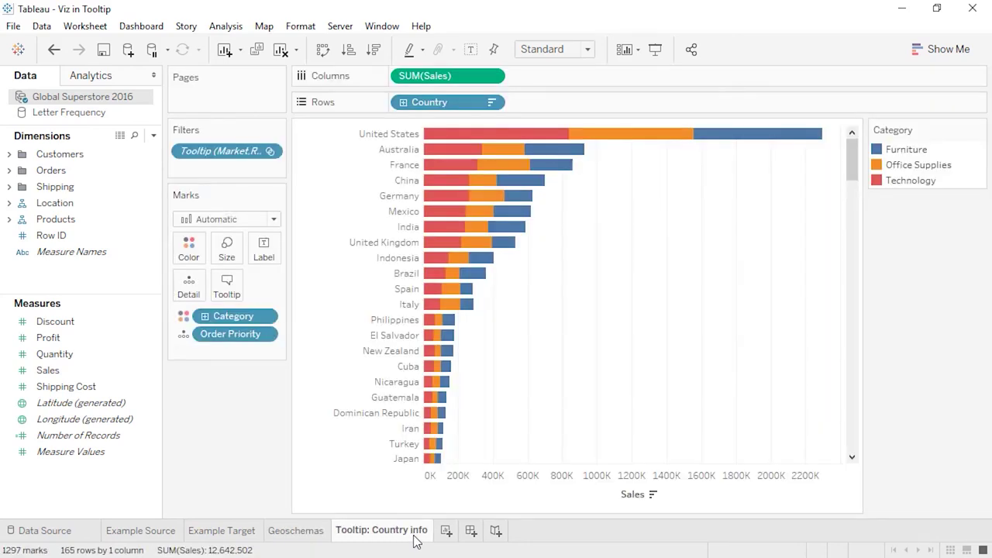
pyautogui.click(588, 50)
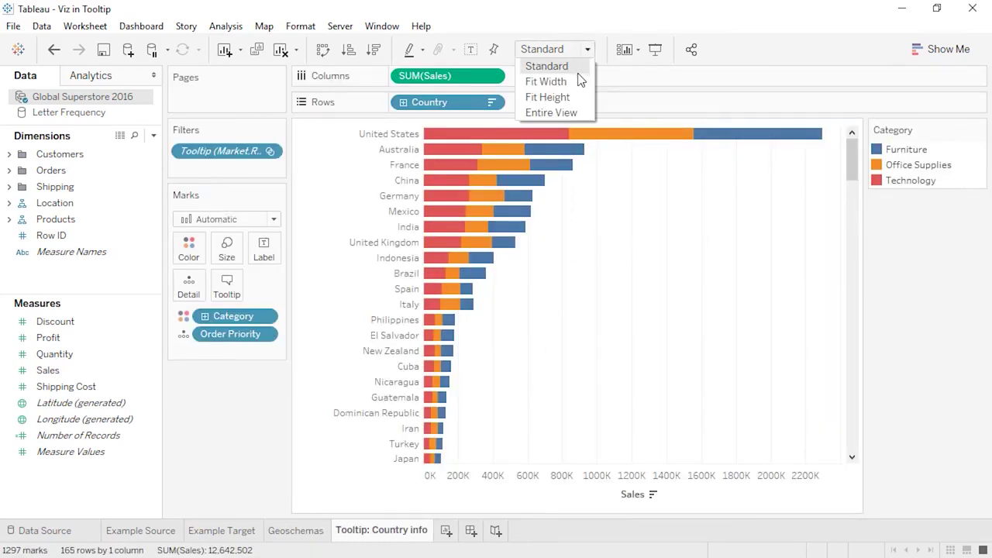
pyautogui.click(575, 114)
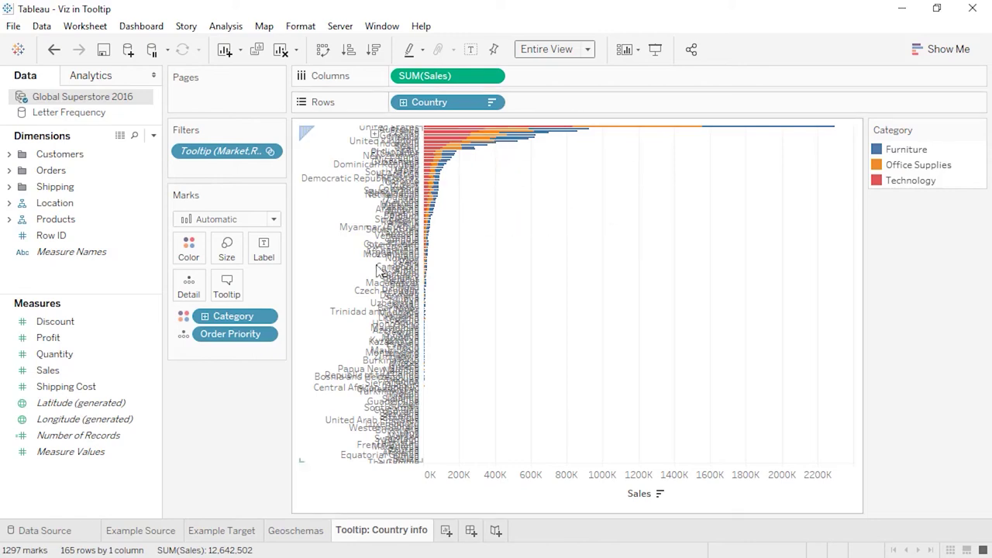
pyautogui.click(296, 532)
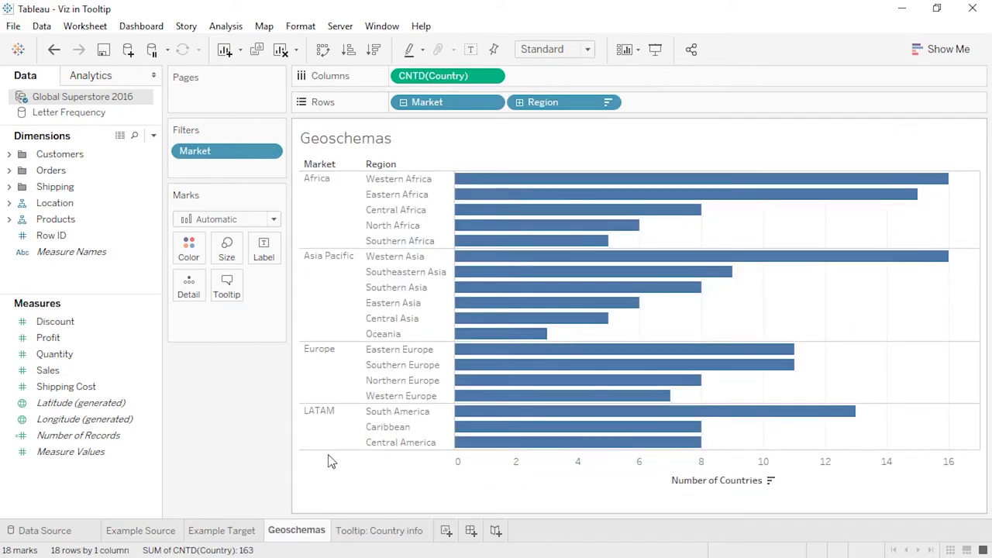
pyautogui.moveTo(478, 286)
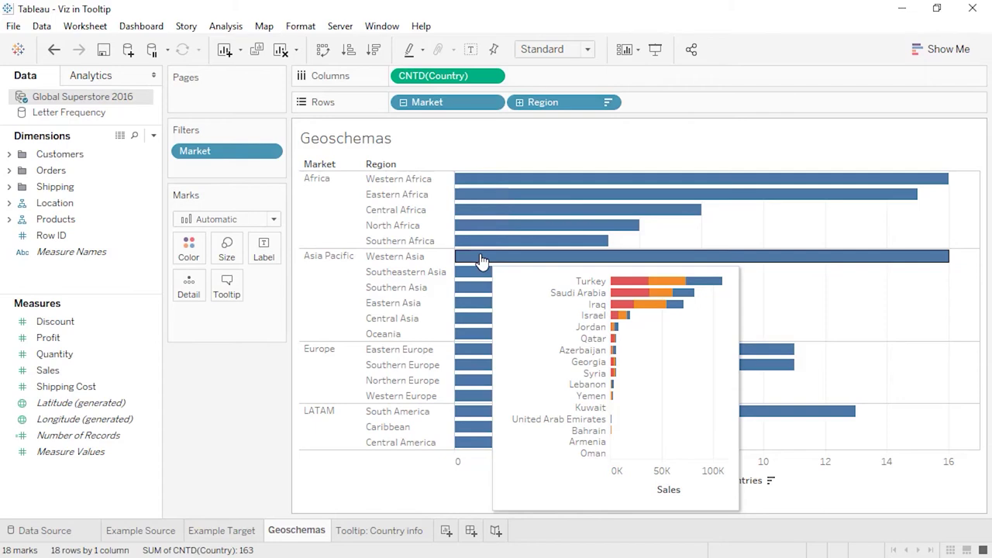
# - Add "The <Region> region of <Market> is made up of <CNTD(Country)> different countries. Sale for those countries vary:" above the tooltip's sheet and exclude command buttons
pyautogui.click(227, 287)
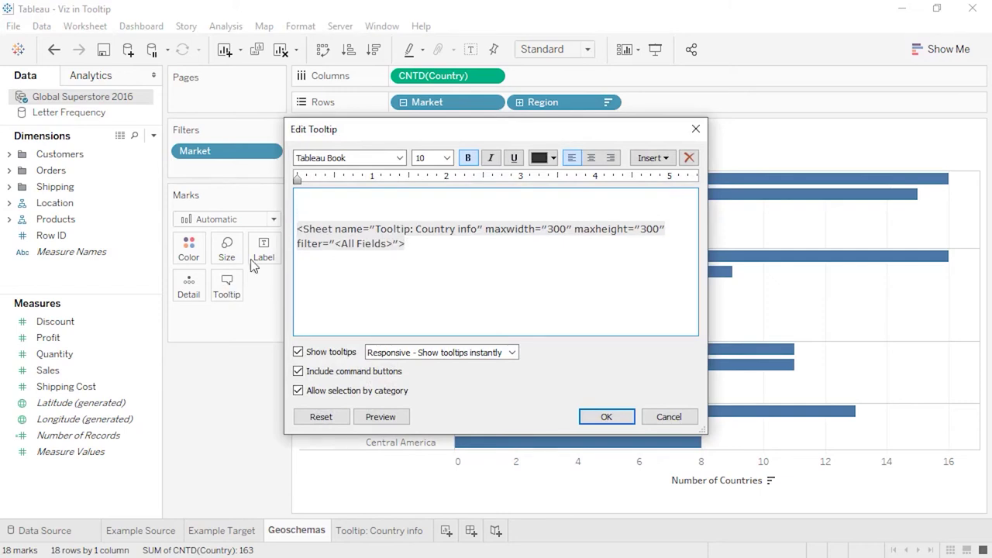
pyautogui.click(307, 194)
pyautogui.write('The <Region> region of <Market> is made up of <CNTD(Country)> different countries. Sale for those countries vary:')
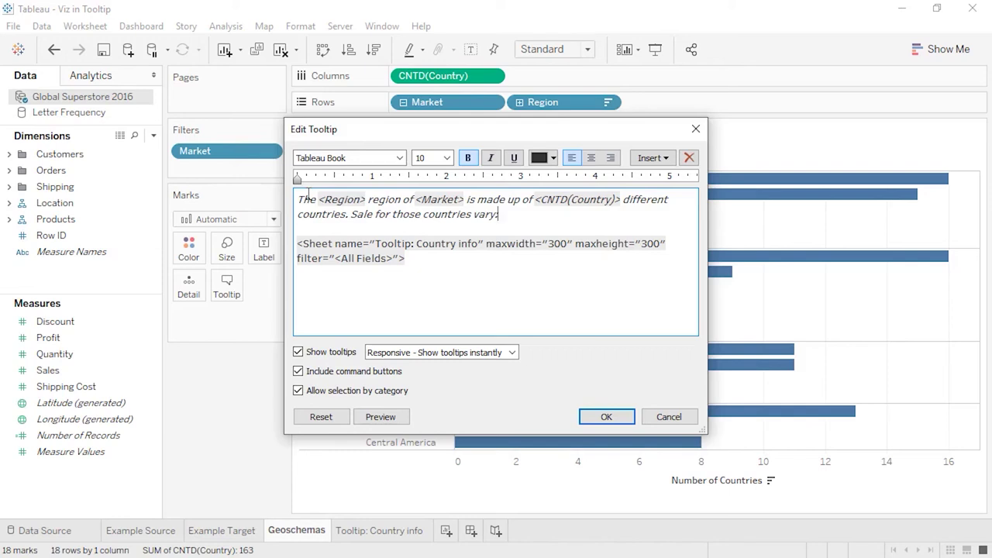
pyautogui.click(298, 371)
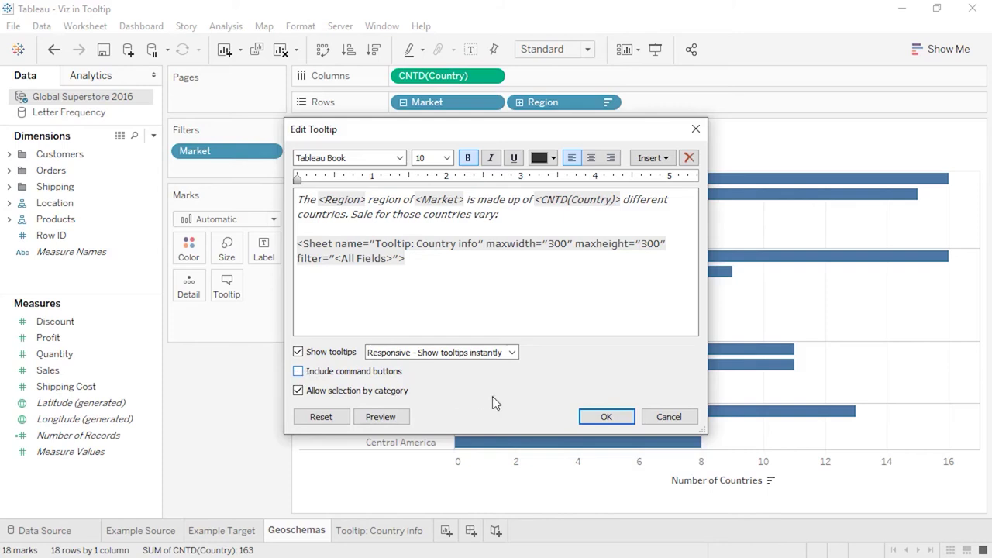
pyautogui.click(608, 417)
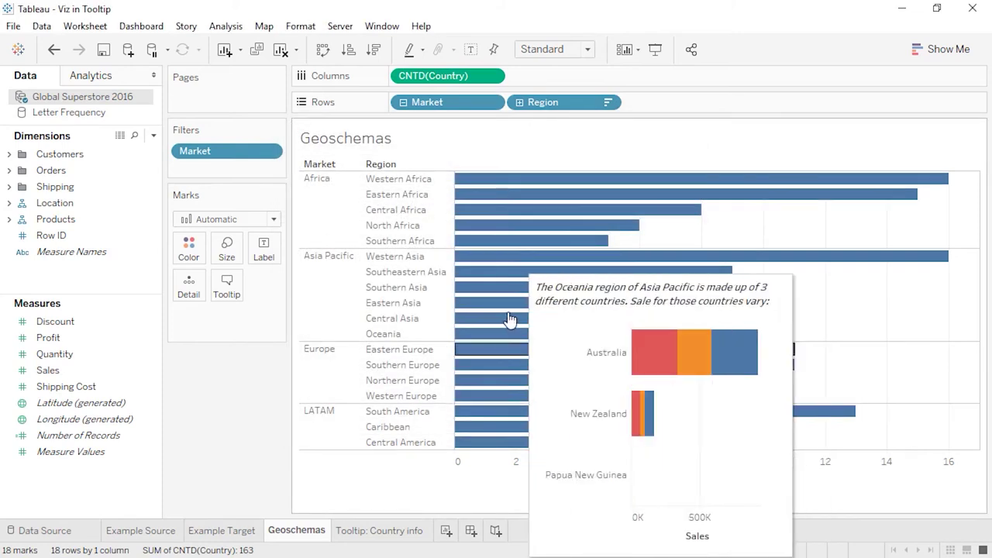
# - Check the Eastern Asia bar's tooltip and review the tooltip text of the Geoschemas sheet without changing it
pyautogui.moveTo(505, 308)
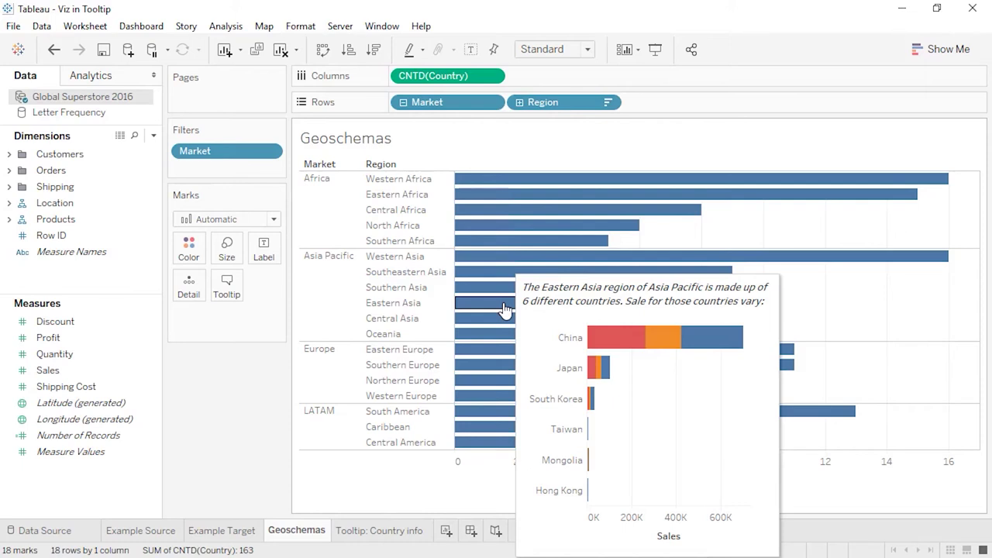
pyautogui.click(237, 287)
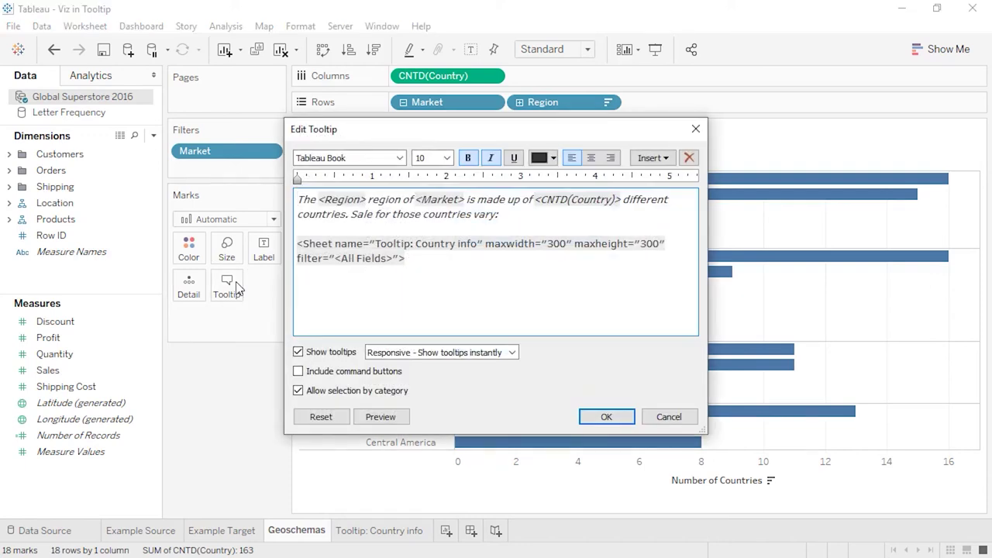
pyautogui.click(663, 417)
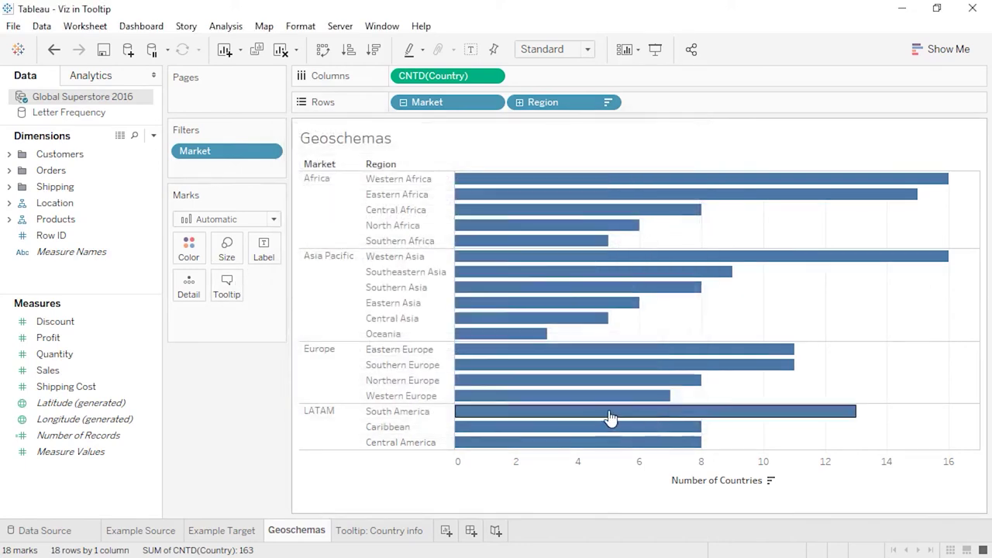
# - Remove the Sales axis title on the Tooltip: Country info sheet and check the Southeastern Asia bar's tooltip on Geoschemas
pyautogui.click(409, 534)
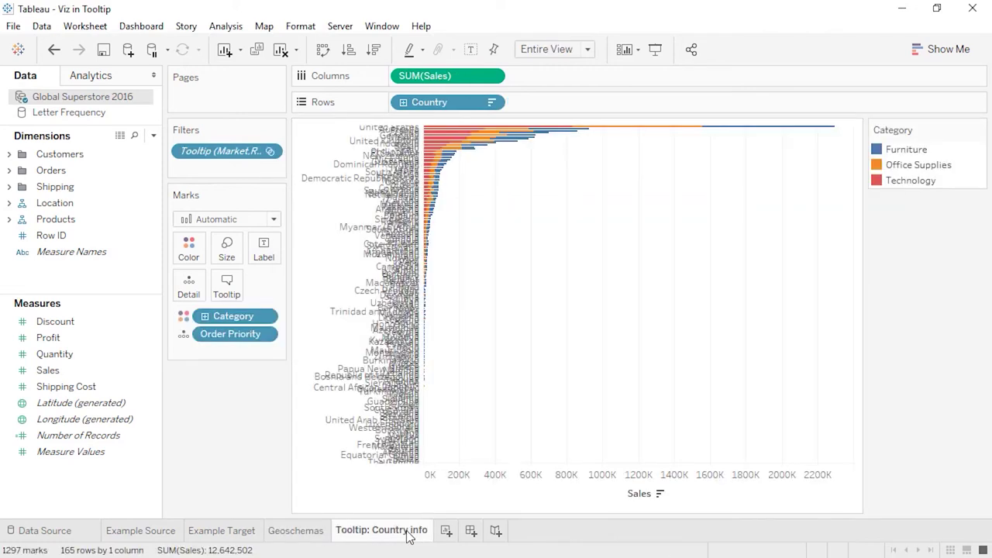
pyautogui.rightClick(469, 492)
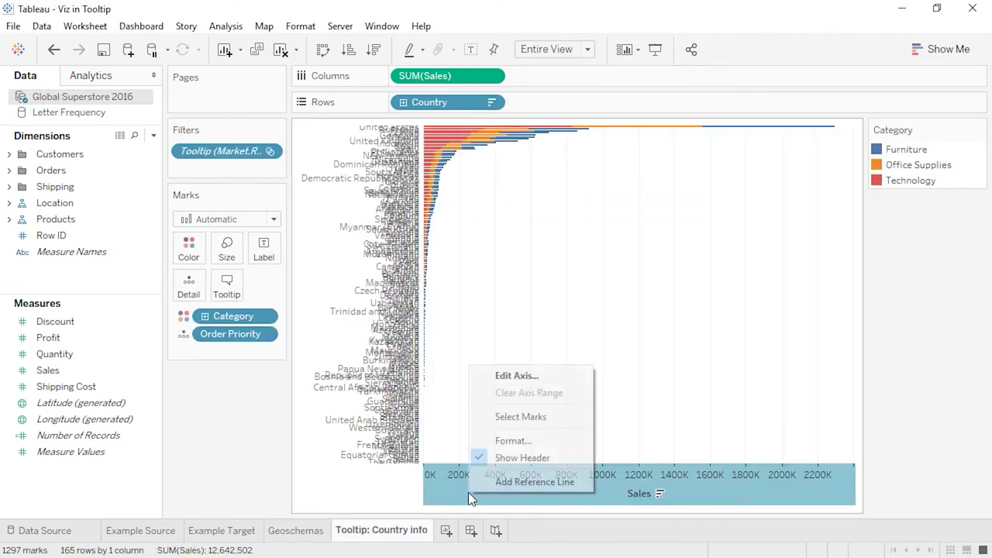
pyautogui.click(517, 375)
pyautogui.moveTo(474, 338); pyautogui.dragTo(446, 339)
pyautogui.press('BackSpace')
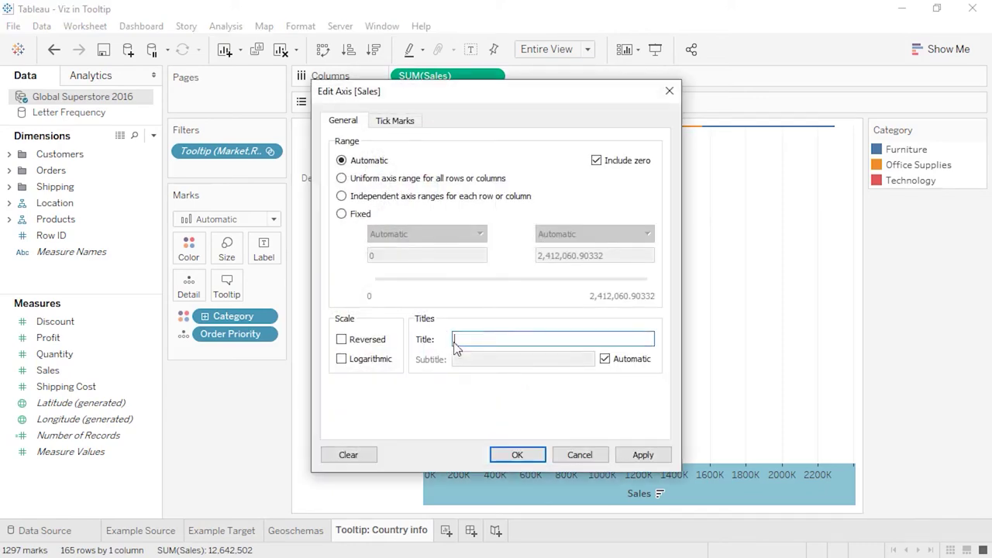
pyautogui.click(517, 456)
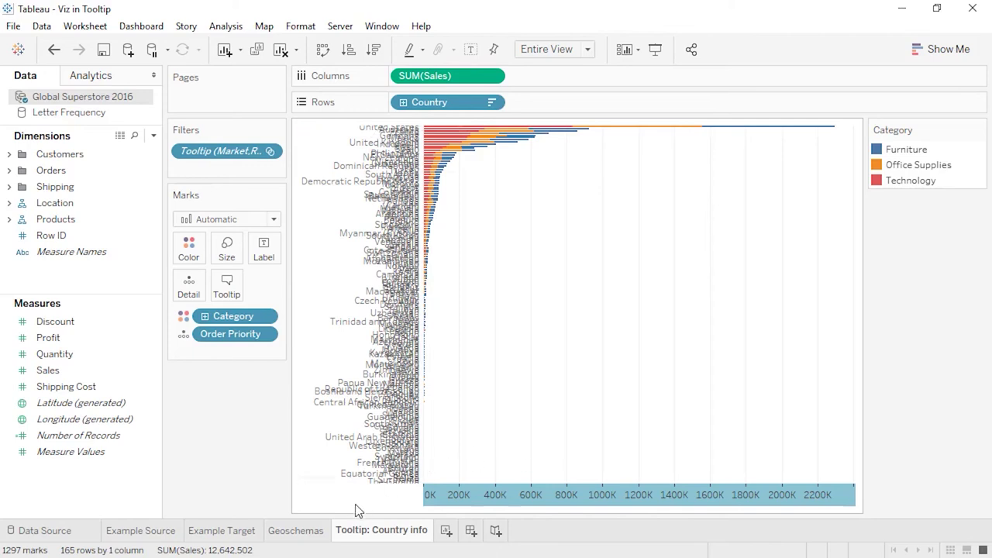
pyautogui.click(301, 532)
pyautogui.moveTo(475, 275)
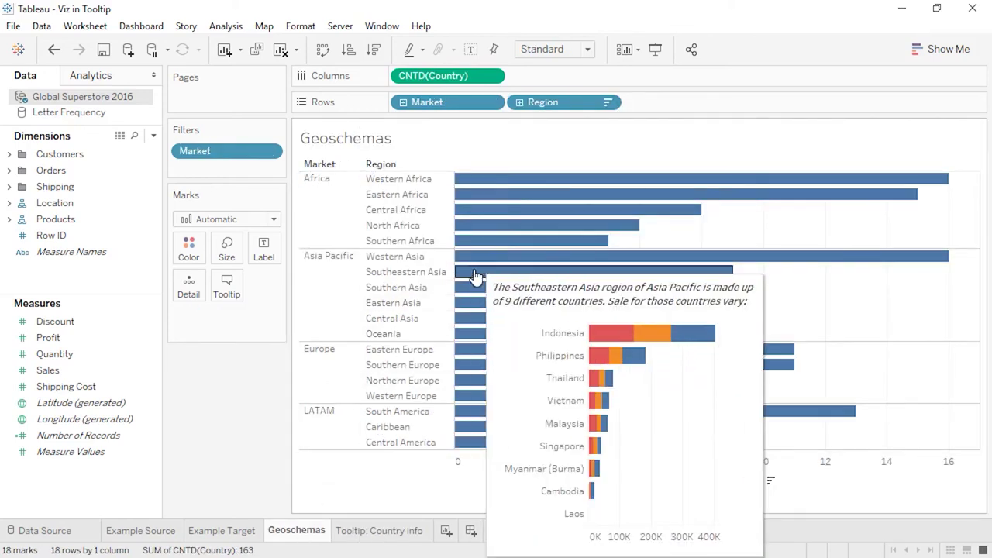
# - Set the fit of the Tooltip: Country info sheet back to Standard
pyautogui.click(390, 533)
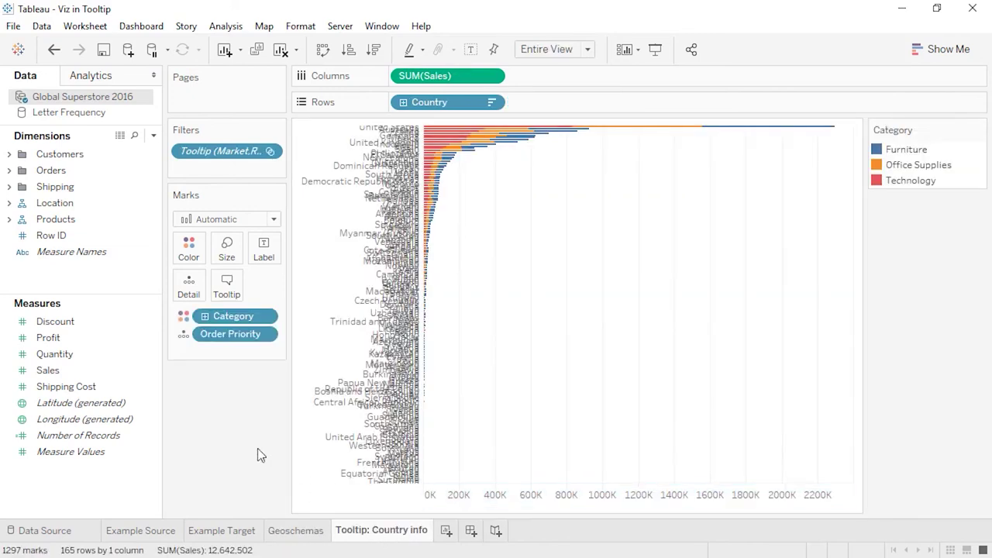
pyautogui.click(583, 48)
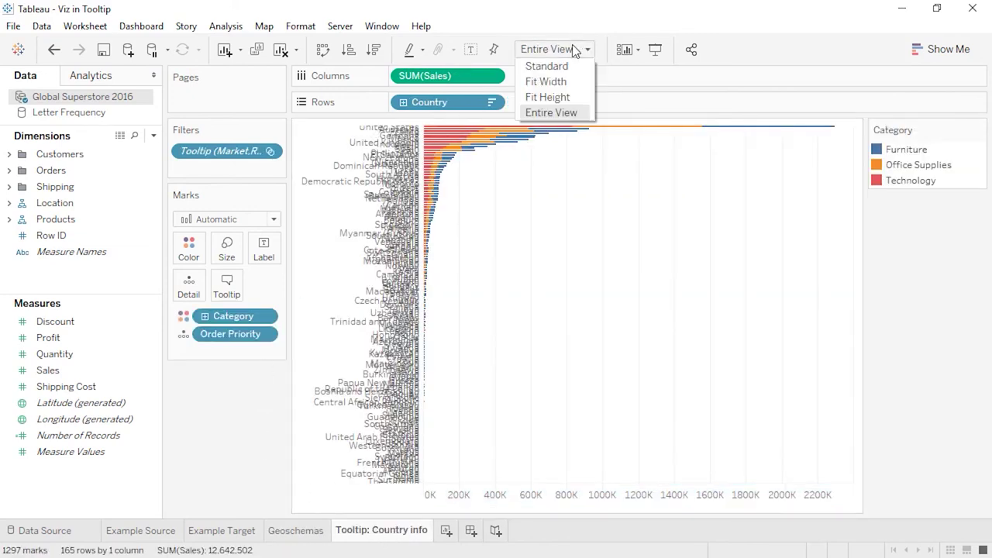
pyautogui.click(566, 65)
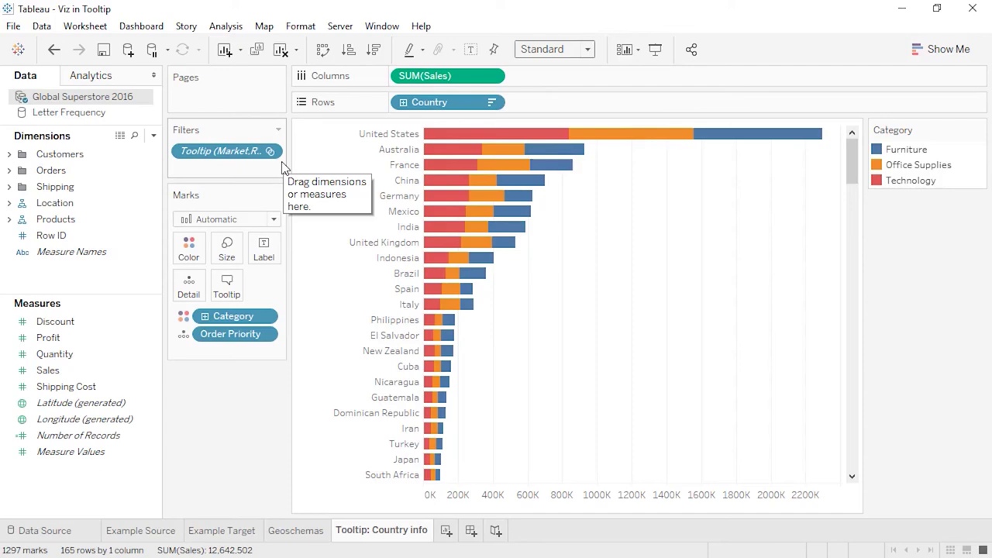
# - Review the embedded sheet's filter setting in the Geoschemas tooltip and examine the tooltips of the Western Europe and Central Africa bars
pyautogui.click(283, 534)
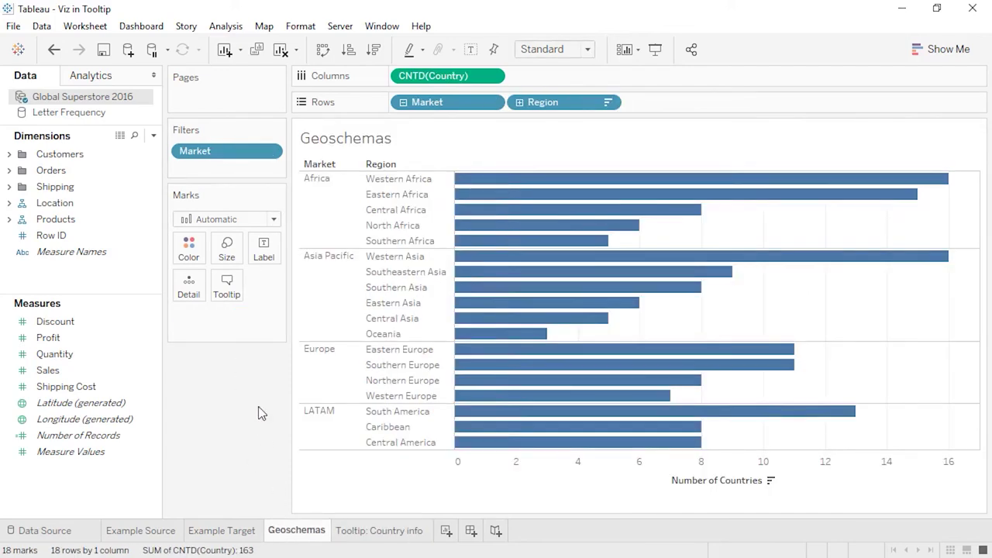
pyautogui.click(229, 291)
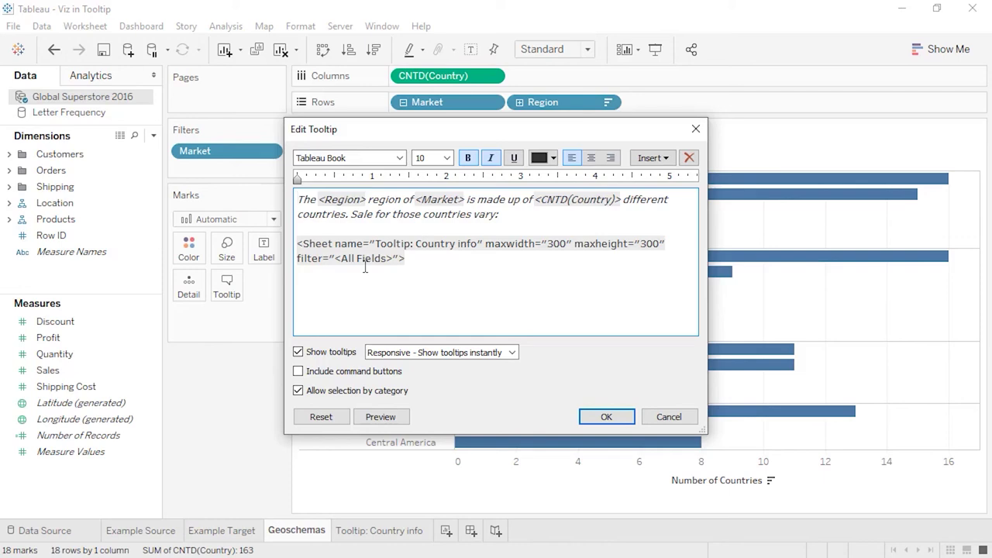
pyautogui.click(663, 417)
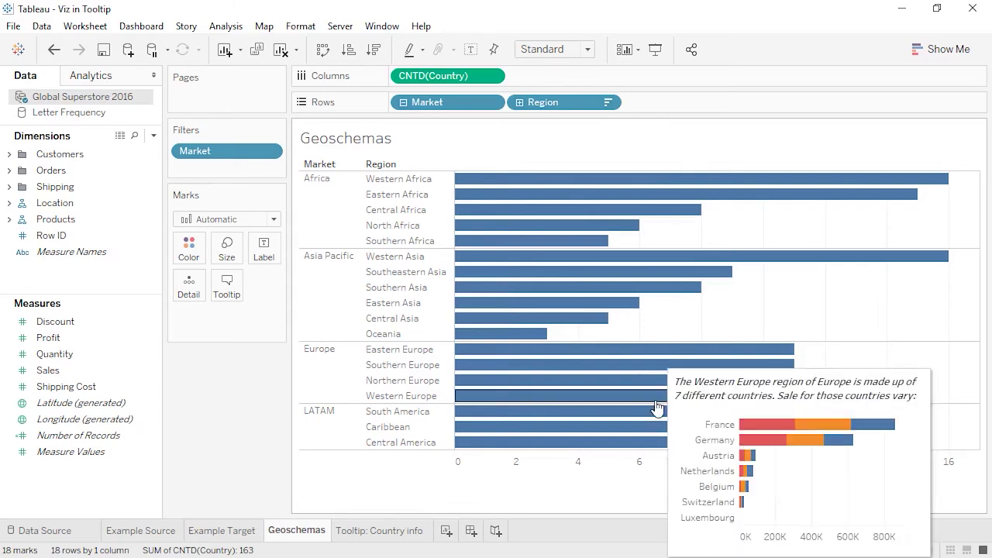
pyautogui.click(654, 404)
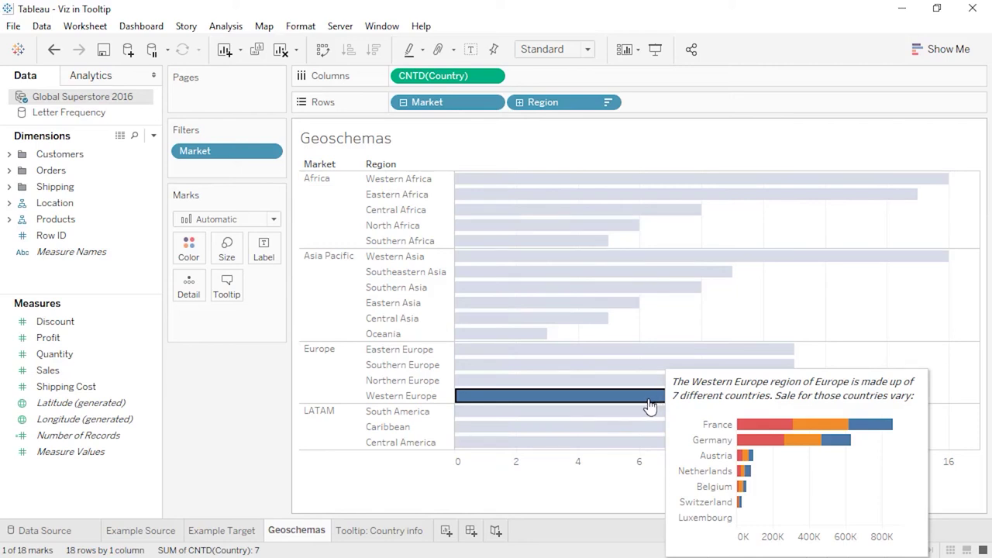
pyautogui.click(651, 408)
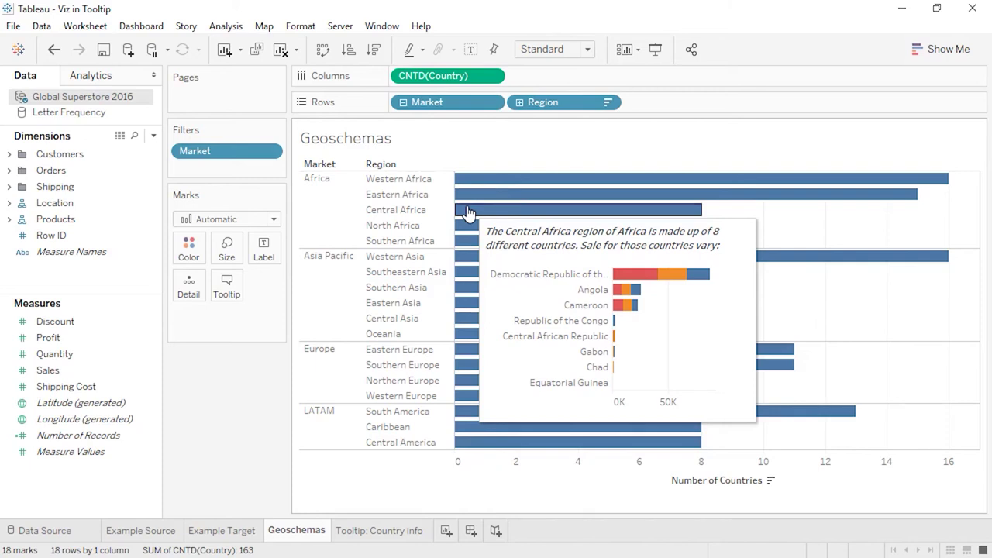
# - Color the Geoschemas bars by Category and check the tooltips of Central Africa's three category segments
pyautogui.click(10, 219)
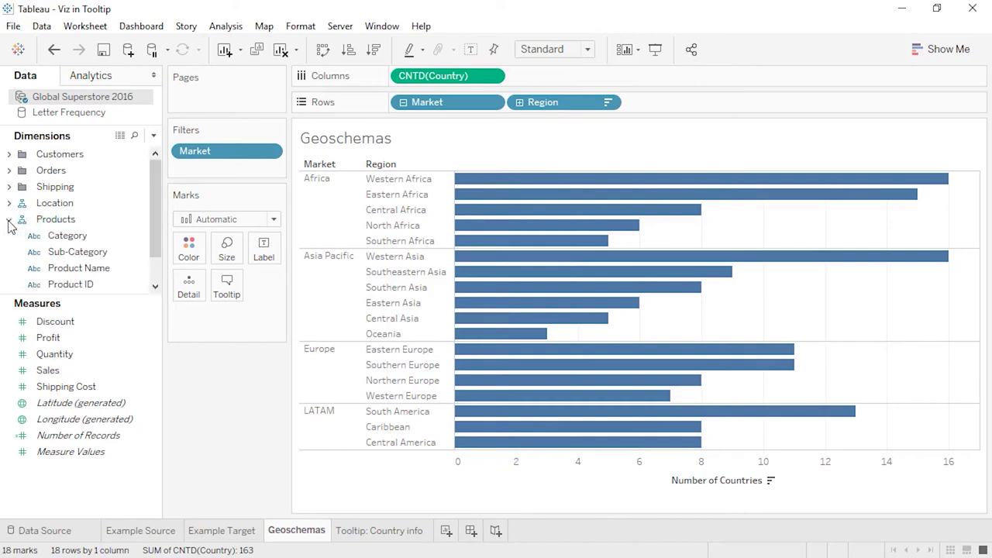
pyautogui.moveTo(86, 237); pyautogui.dragTo(201, 255)
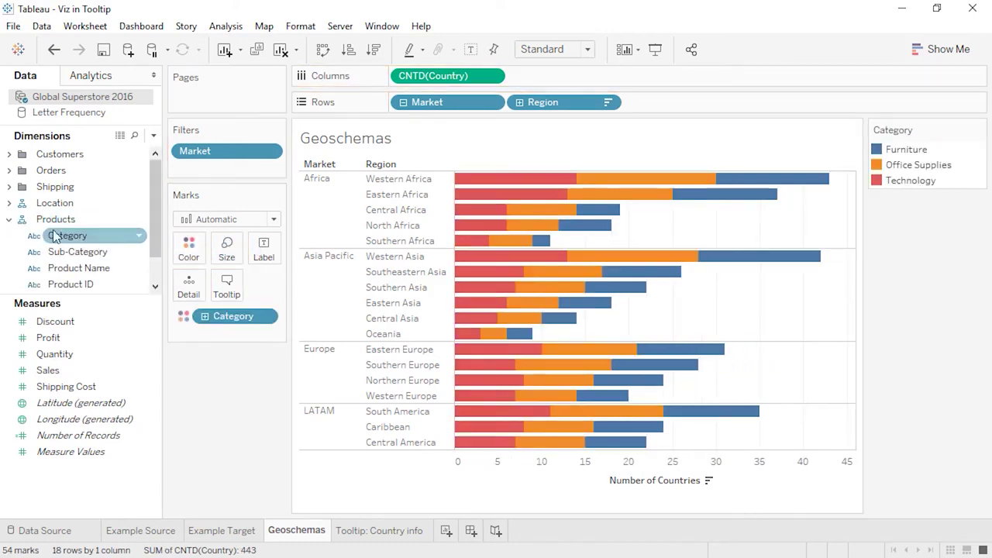
pyautogui.click(12, 220)
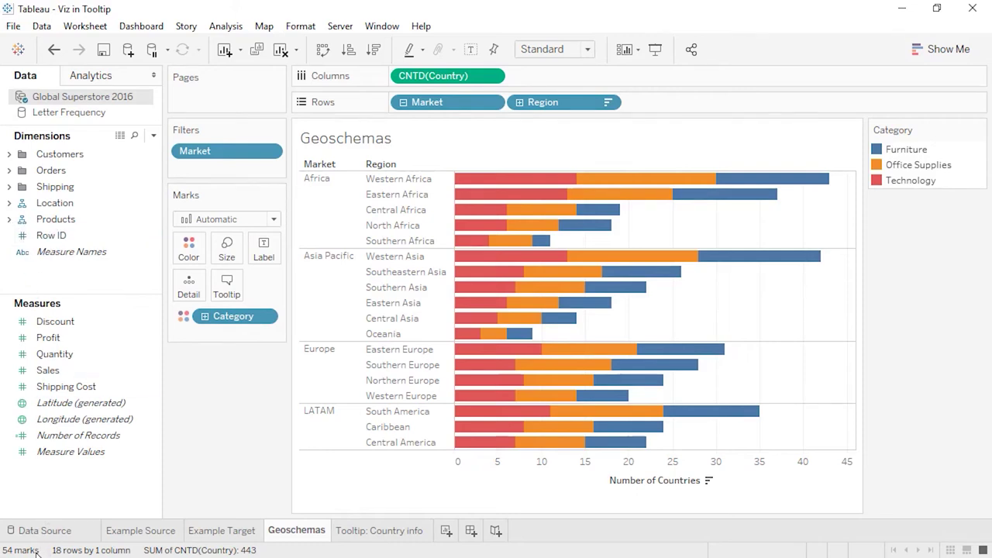
pyautogui.moveTo(465, 214)
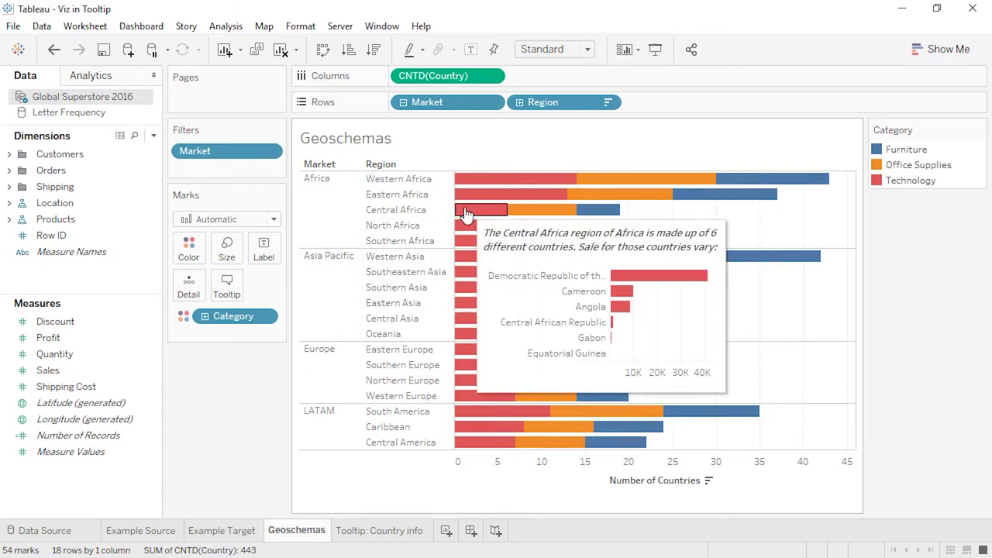
pyautogui.moveTo(525, 217)
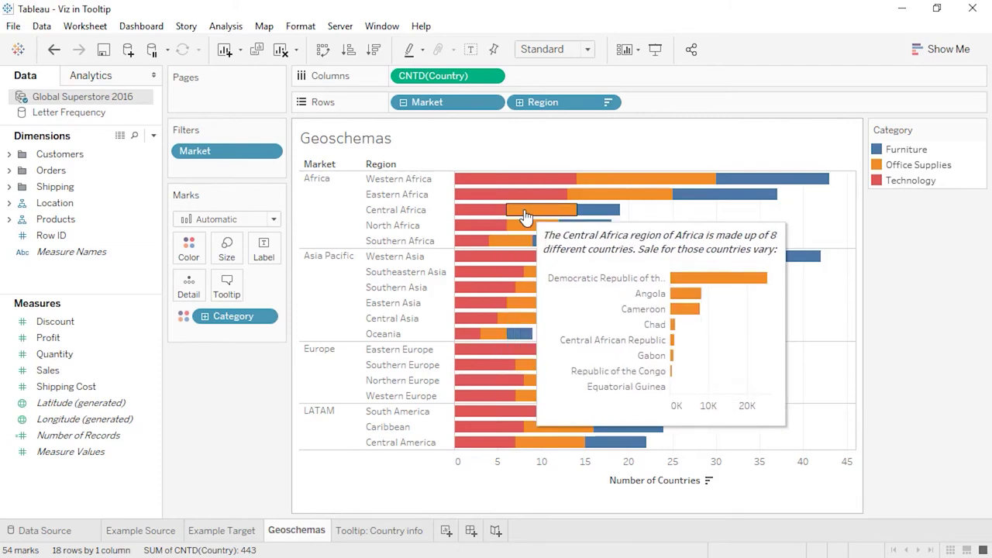
pyautogui.moveTo(585, 216)
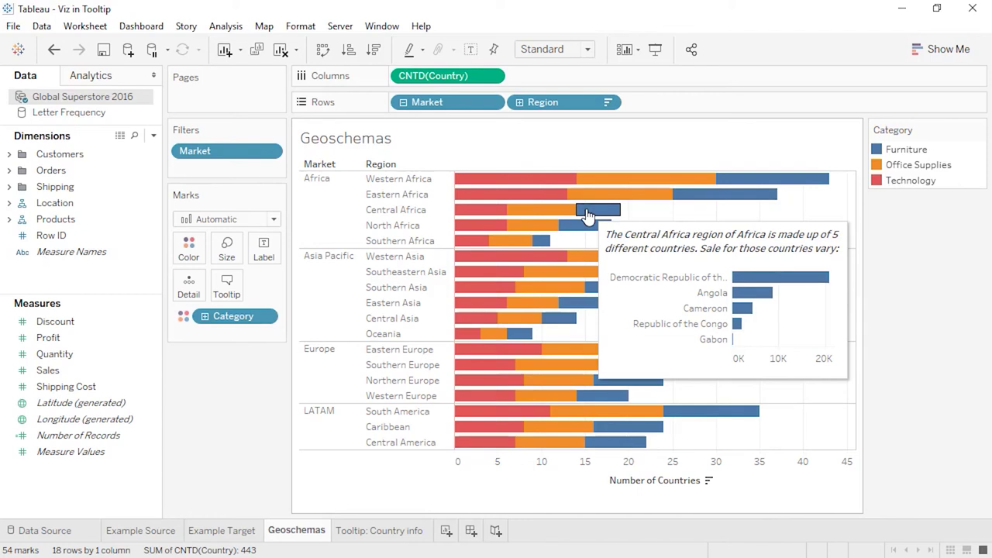
# - Replace <All Fields> with <Region> in the embedded sheet's tooltip filter and check the North Africa bar's tooltip
pyautogui.click(234, 294)
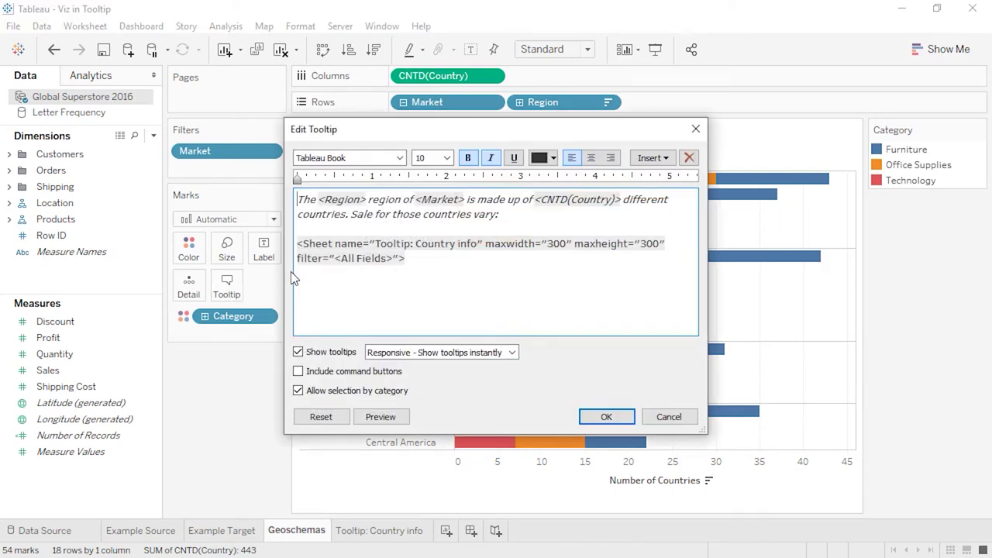
pyautogui.tripleClick(340, 259)
pyautogui.moveTo(336, 258); pyautogui.dragTo(393, 263)
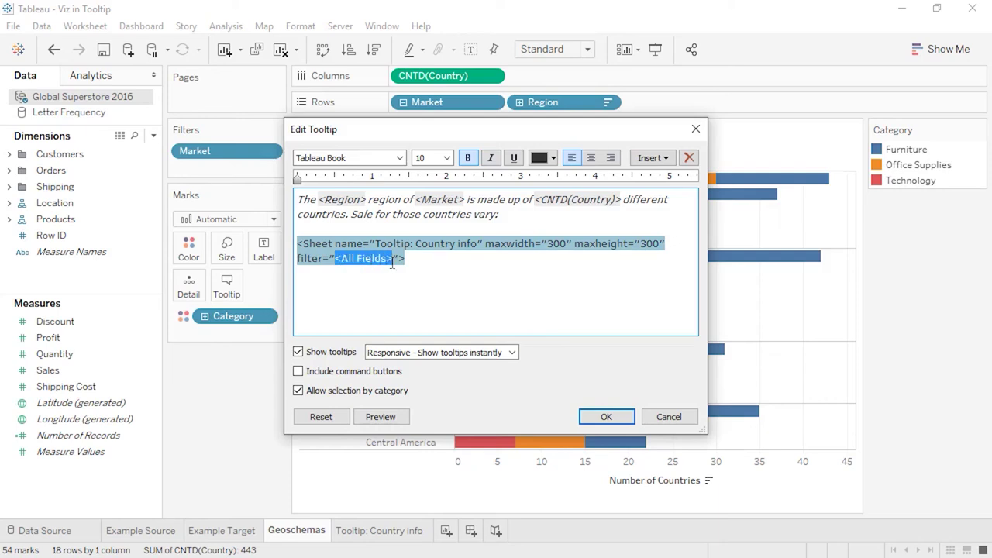
pyautogui.press('Delete')
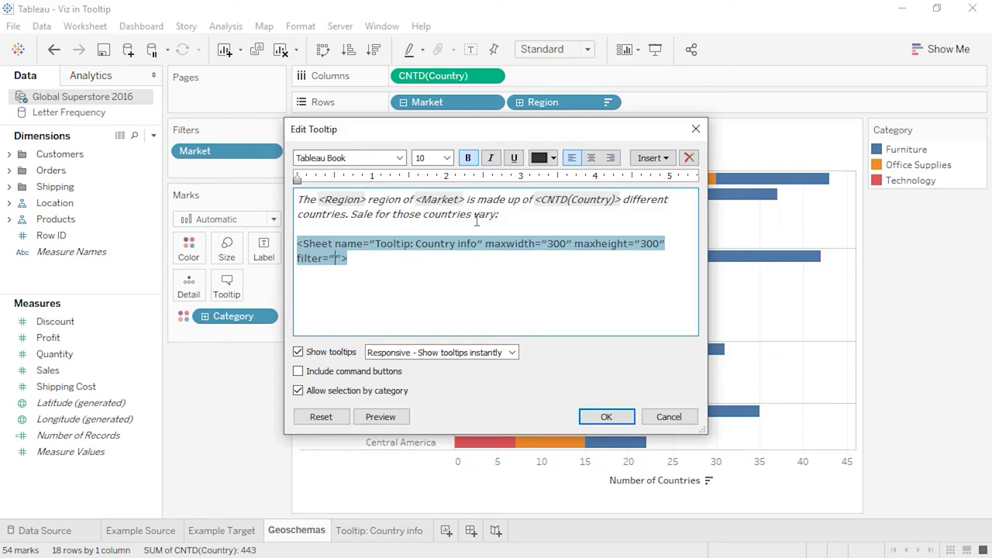
pyautogui.click(642, 159)
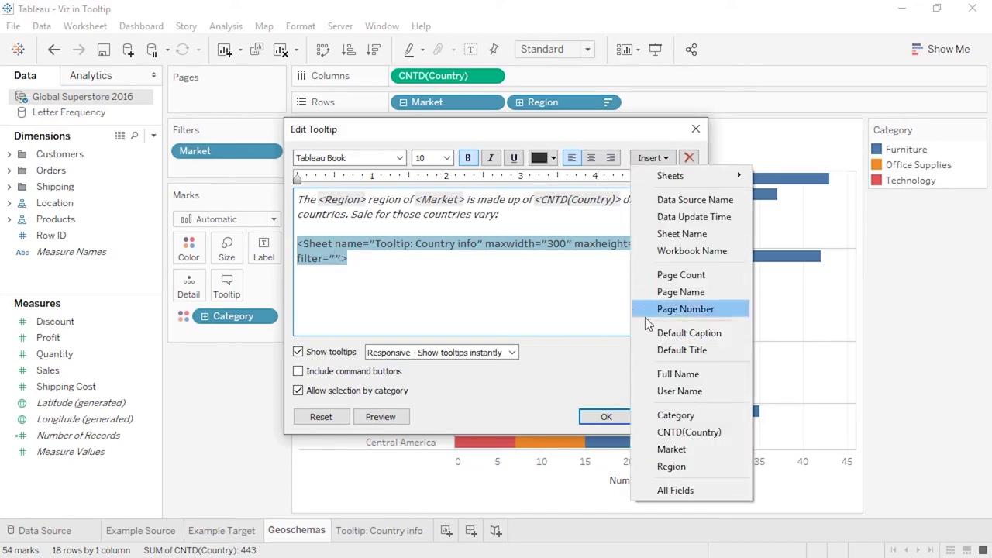
pyautogui.click(666, 465)
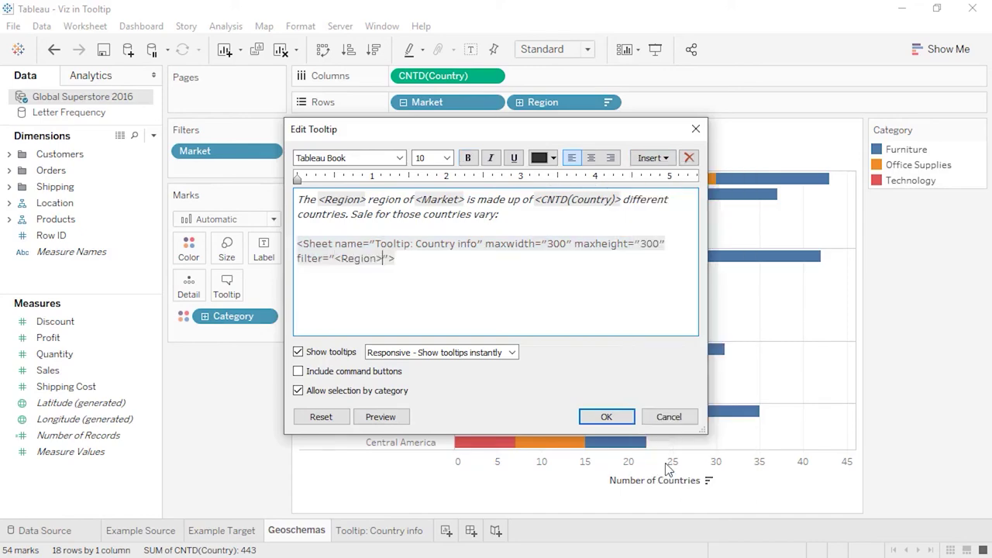
pyautogui.click(609, 419)
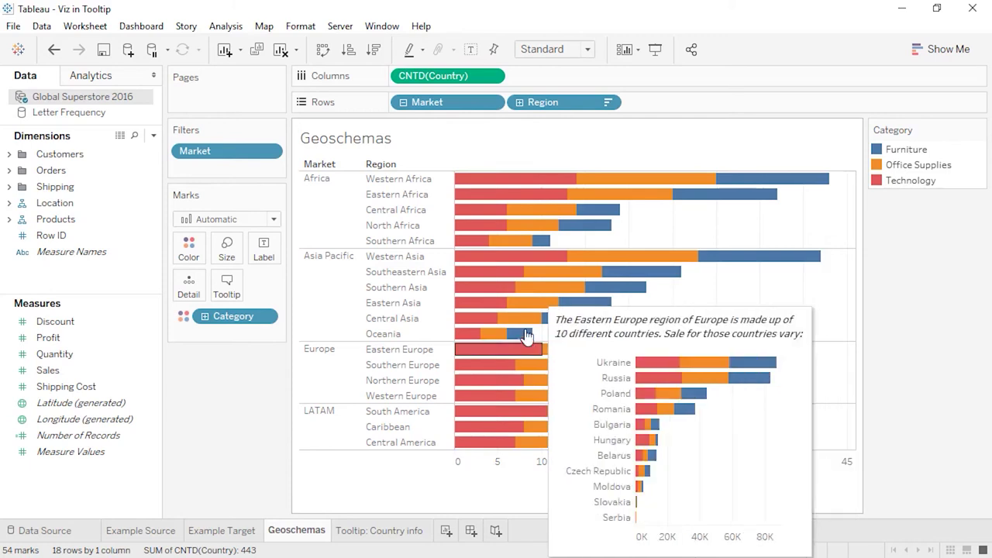
pyautogui.moveTo(497, 242)
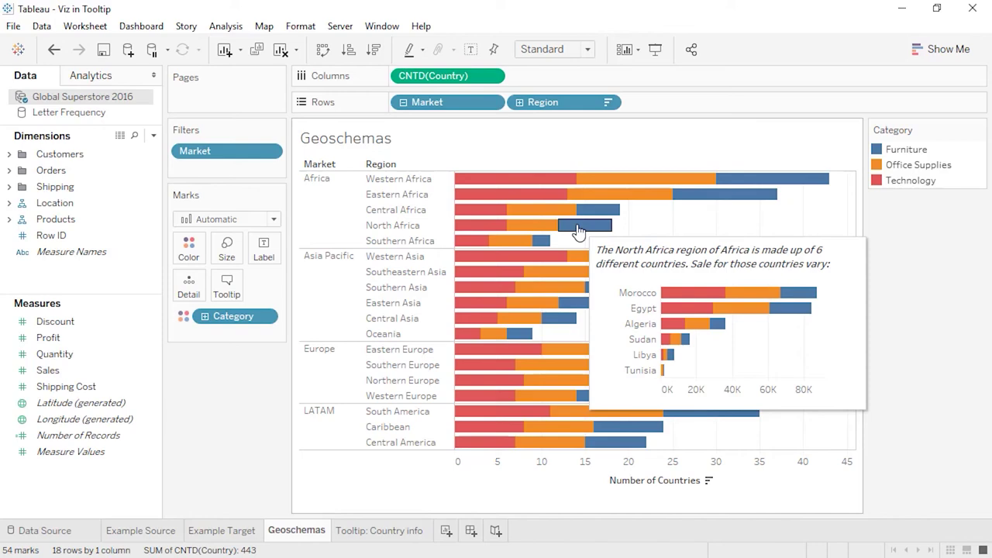
# - Add the line "Technology | Office Supplies | Furniture" above the embedded sheet in the Geoschemas tooltip
pyautogui.click(227, 287)
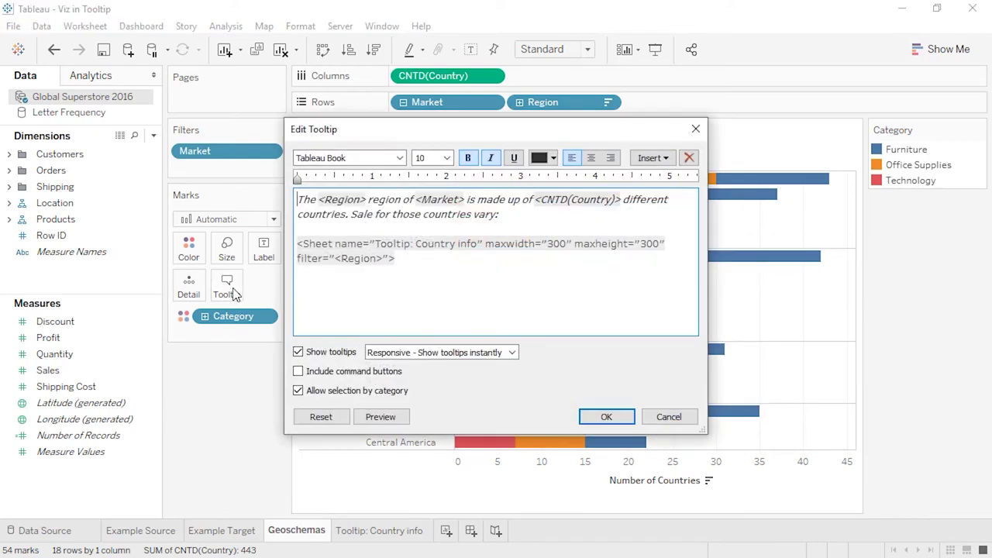
pyautogui.click(315, 230)
pyautogui.write('Technology | Office Supplies | Furniture')
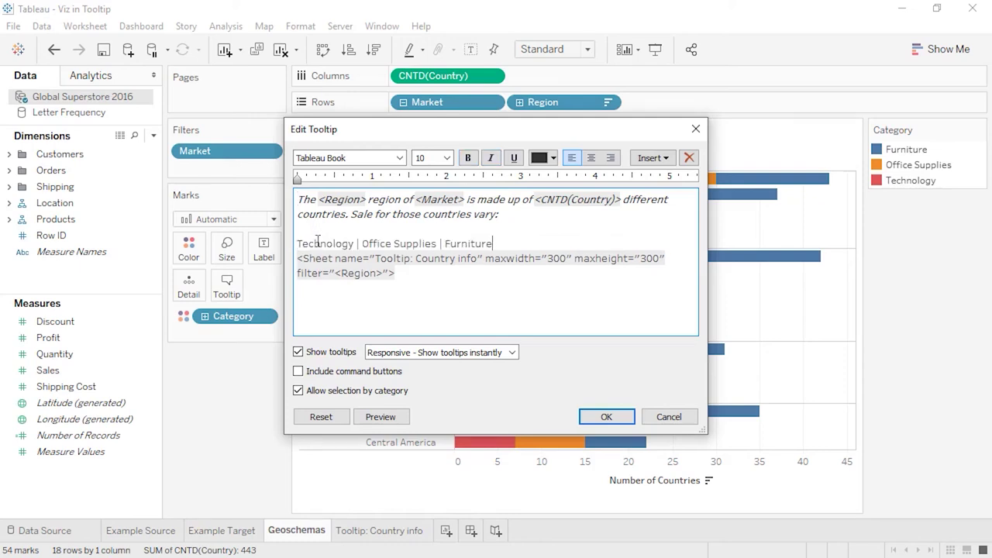
# - Color the word "Technology" in the tooltip text with the red (#e15759) sampled from the Category legend
pyautogui.doubleClick(317, 243)
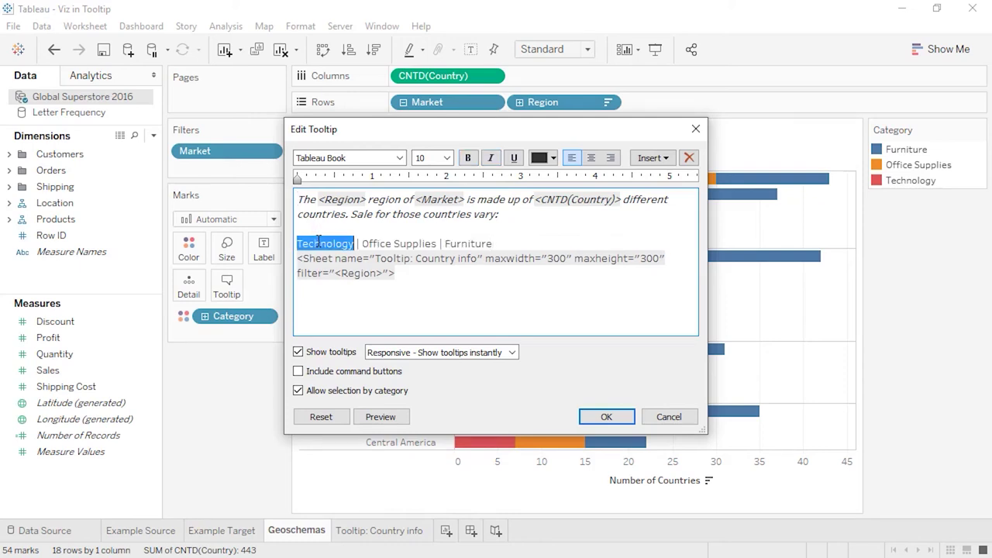
pyautogui.click(554, 158)
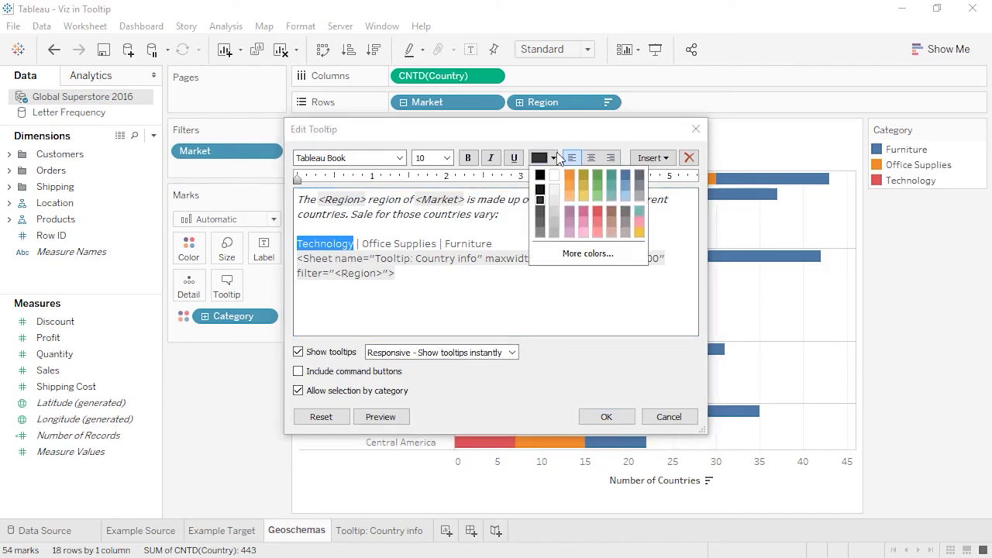
pyautogui.click(574, 254)
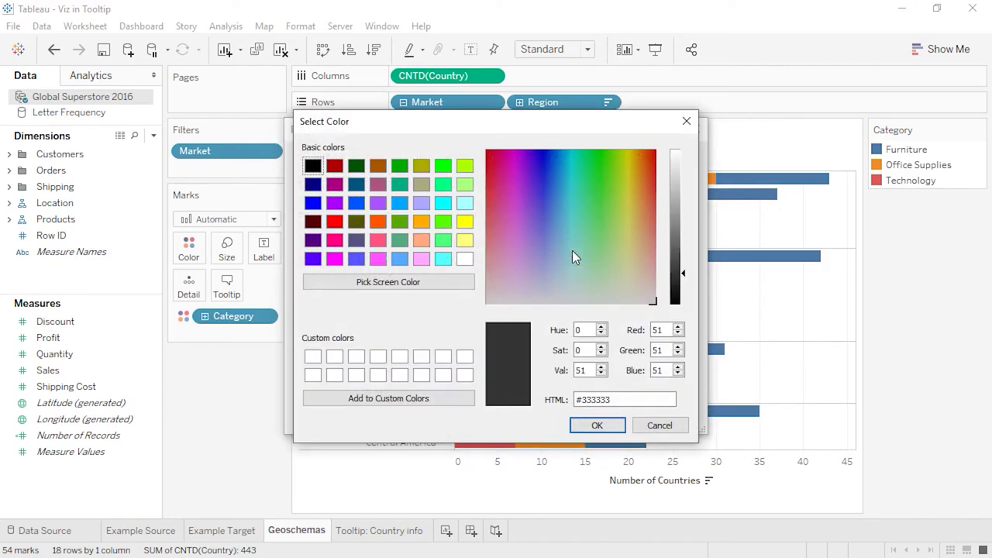
pyautogui.click(432, 284)
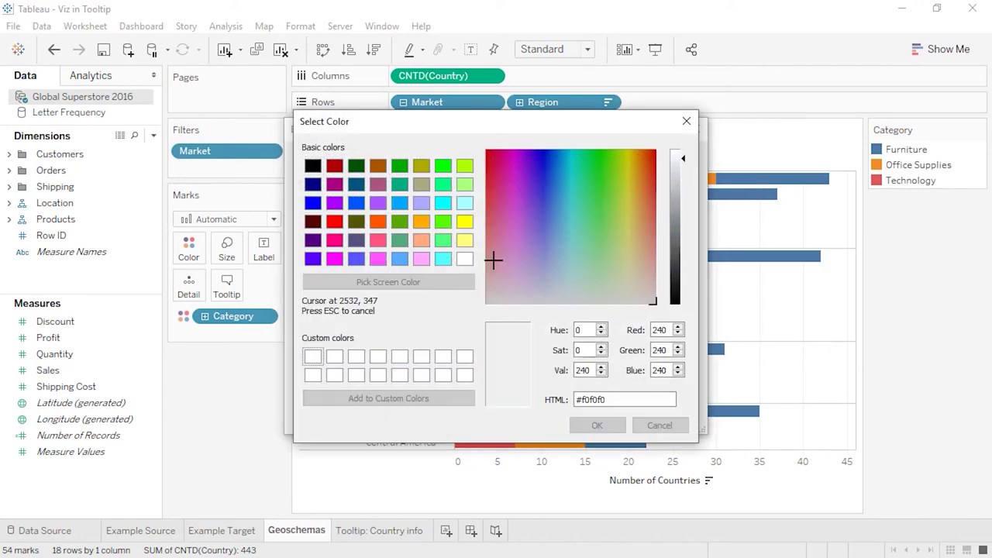
pyautogui.click(877, 180)
pyautogui.click(625, 426)
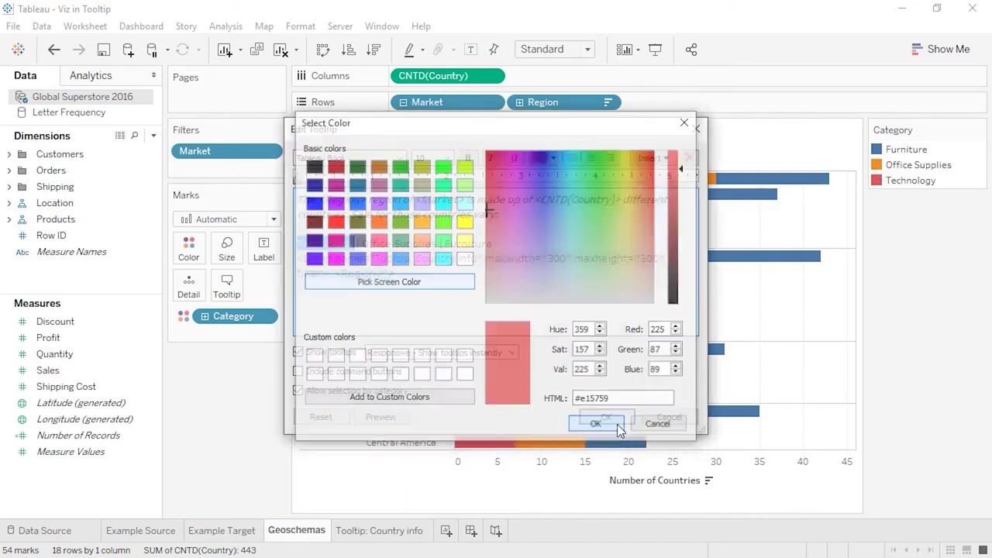
# - Color the words "Office Supplies" in the tooltip text with the orange sampled from the Category legend
pyautogui.moveTo(439, 245); pyautogui.dragTo(362, 245)
pyautogui.click(554, 157)
pyautogui.click(649, 253)
pyautogui.click(457, 282)
pyautogui.click(877, 164)
pyautogui.click(597, 426)
# - Color the word "Furniture" in the tooltip text with the blue sampled from the Category legend
pyautogui.moveTo(493, 245); pyautogui.dragTo(445, 245)
pyautogui.click(554, 157)
pyautogui.click(649, 253)
pyautogui.click(388, 281)
pyautogui.click(877, 149)
pyautogui.click(591, 423)
pyautogui.click(506, 245)
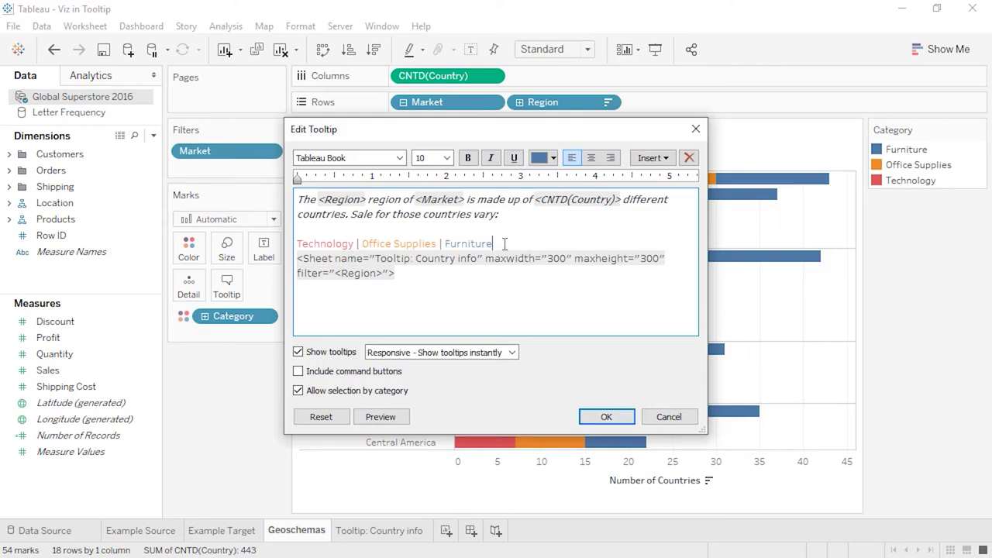
# - Apply the edited Geoschemas tooltip and check its colored category line on the Northern Europe bar
pyautogui.click(593, 421)
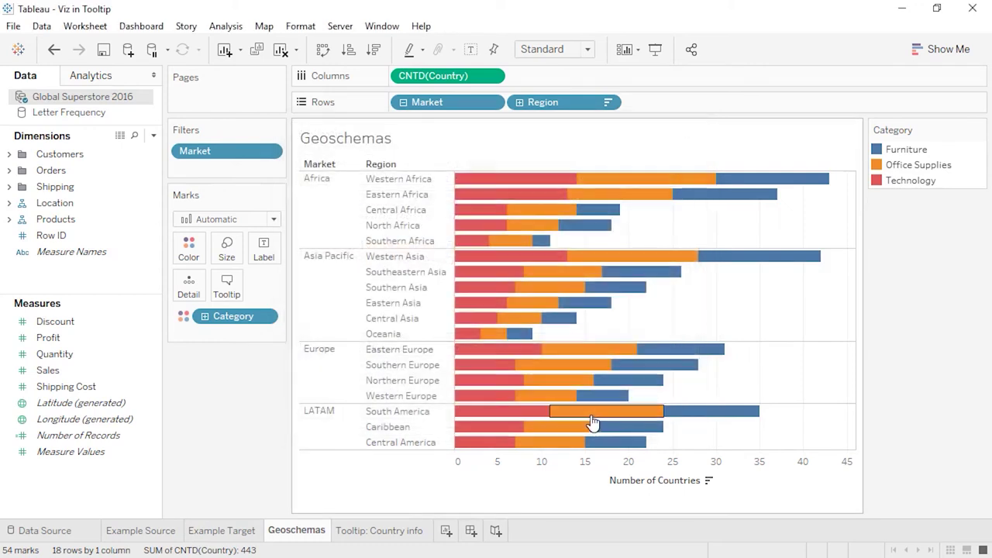
pyautogui.moveTo(587, 419)
pyautogui.moveTo(541, 383)
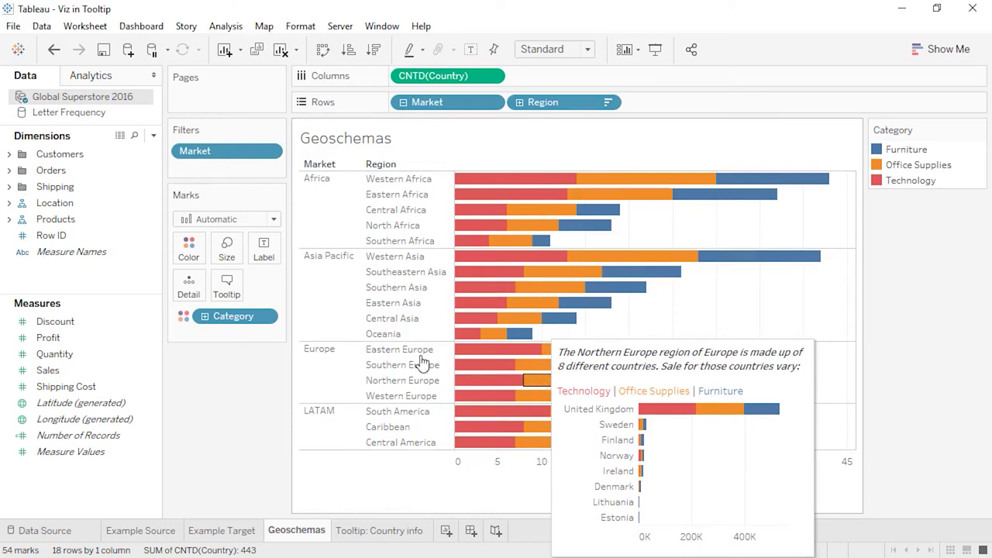
pyautogui.moveTo(245, 332); pyautogui.dragTo(226, 385)
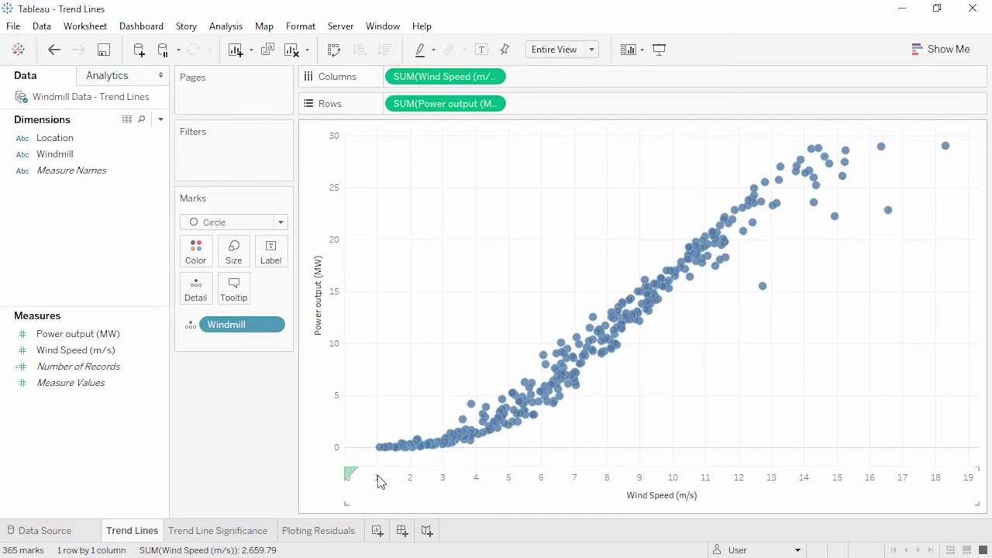
# - Add a linear trend line to the scatter plot of power output against wind speed
pyautogui.click(116, 80)
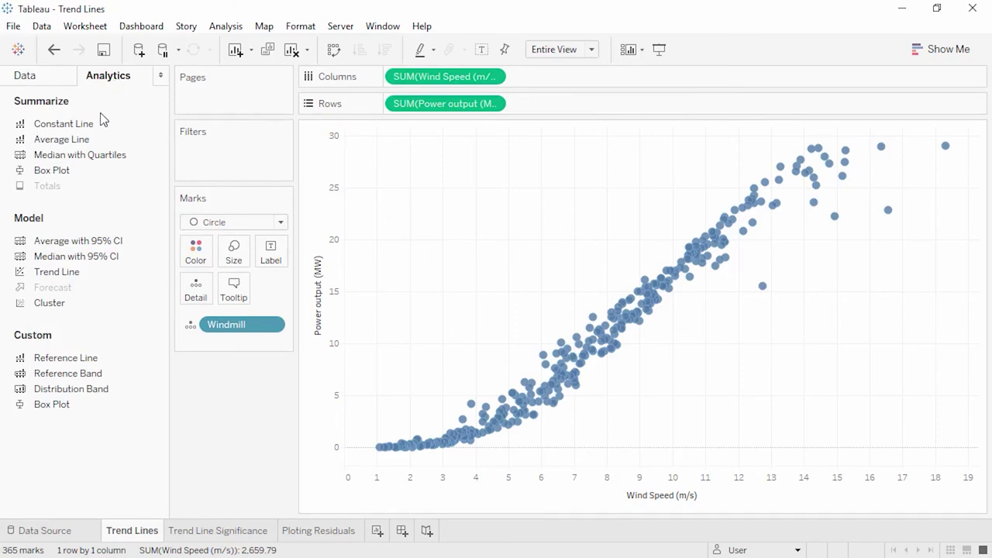
pyautogui.moveTo(91, 274); pyautogui.dragTo(439, 153)
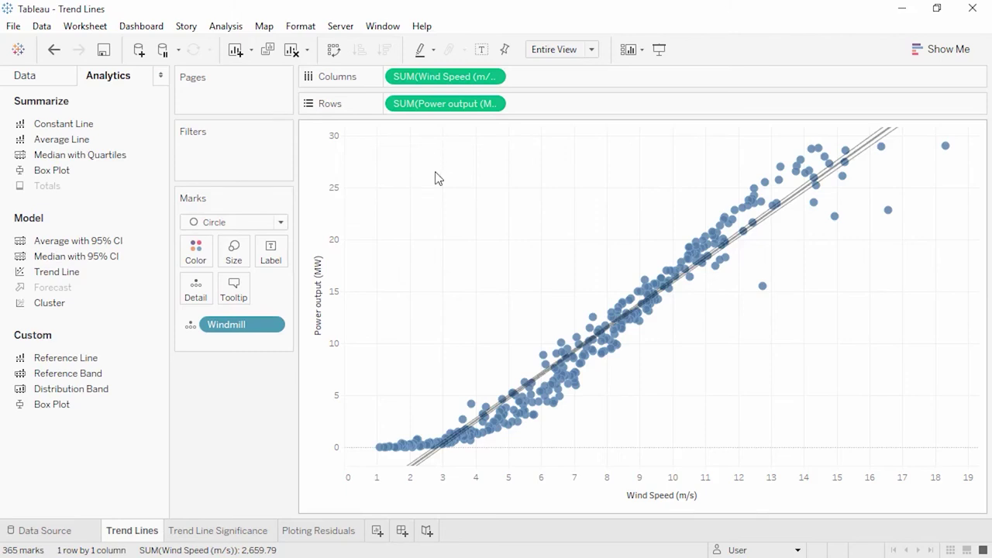
# - Remove the trend line from the scatter plot and undo the removal
pyautogui.moveTo(421, 459); pyautogui.dragTo(252, 448)
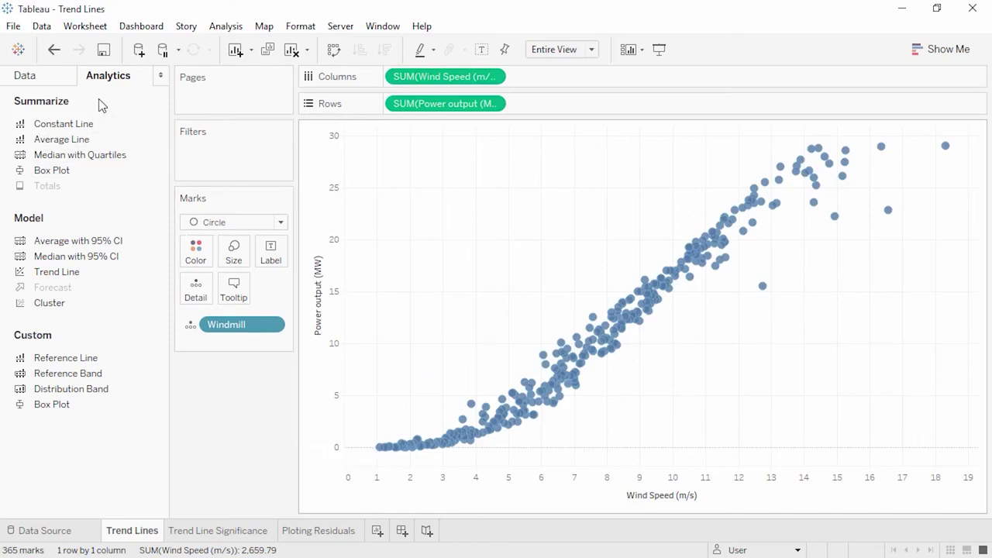
pyautogui.click(54, 50)
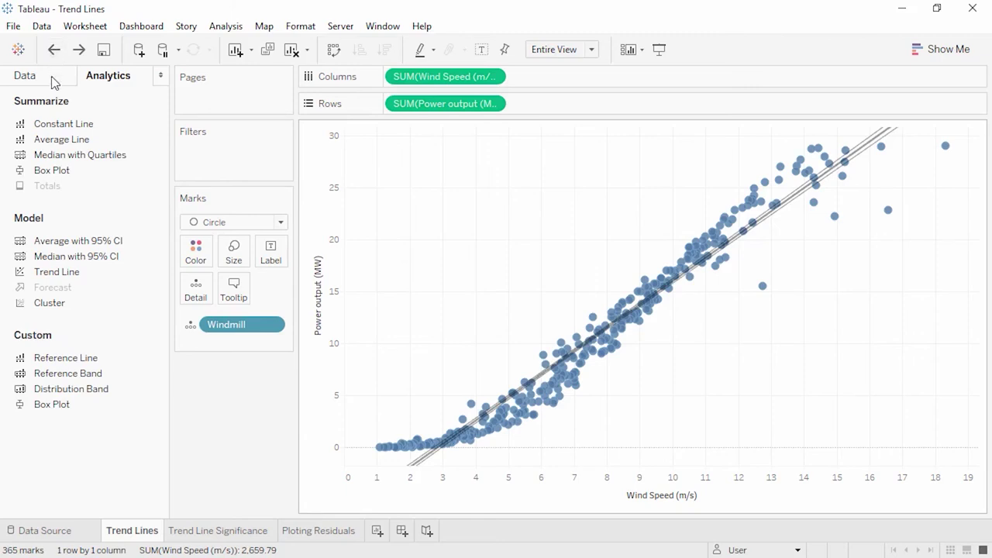
# - Split the scatter plot by Location on Rows, then move Location from Rows to Color
pyautogui.click(31, 75)
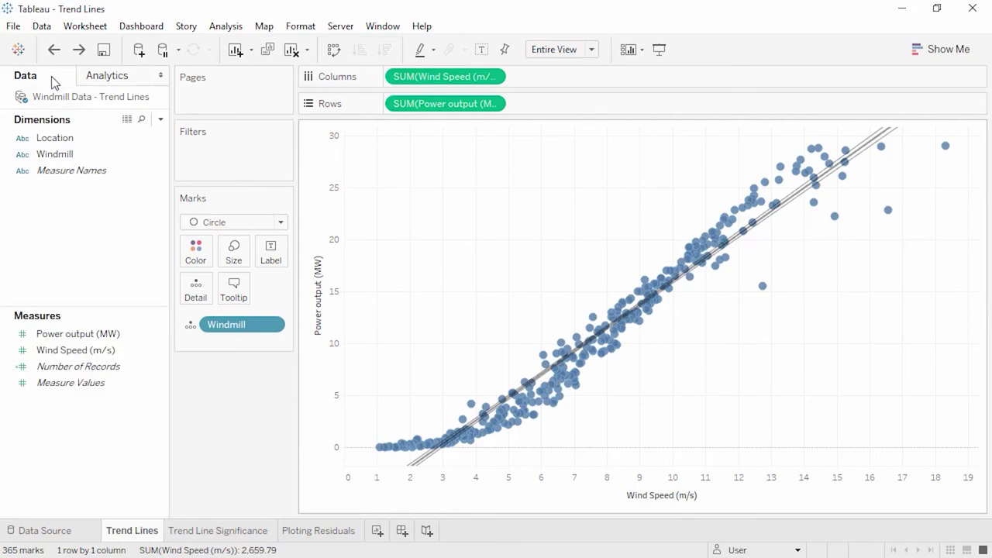
pyautogui.moveTo(54, 137); pyautogui.dragTo(314, 193)
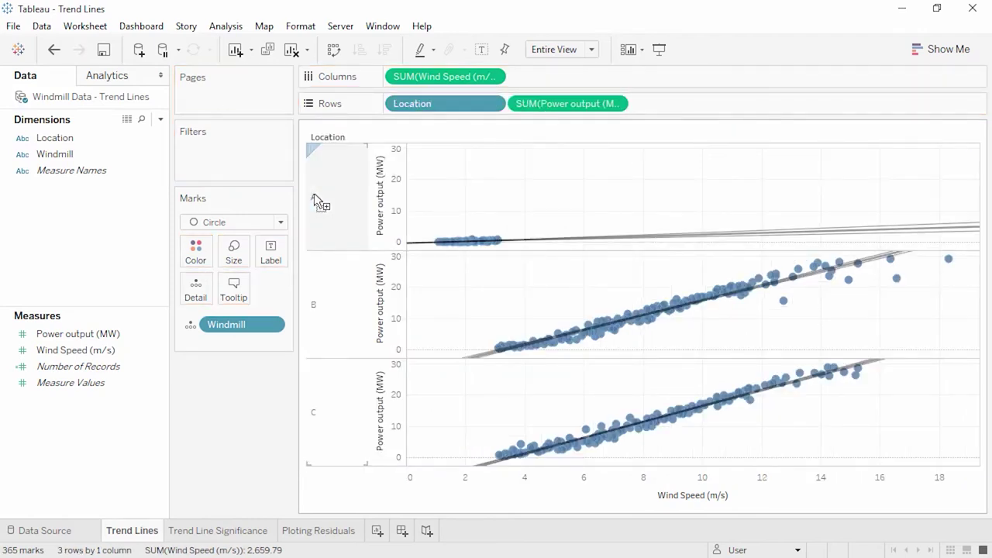
pyautogui.moveTo(408, 109); pyautogui.dragTo(199, 253)
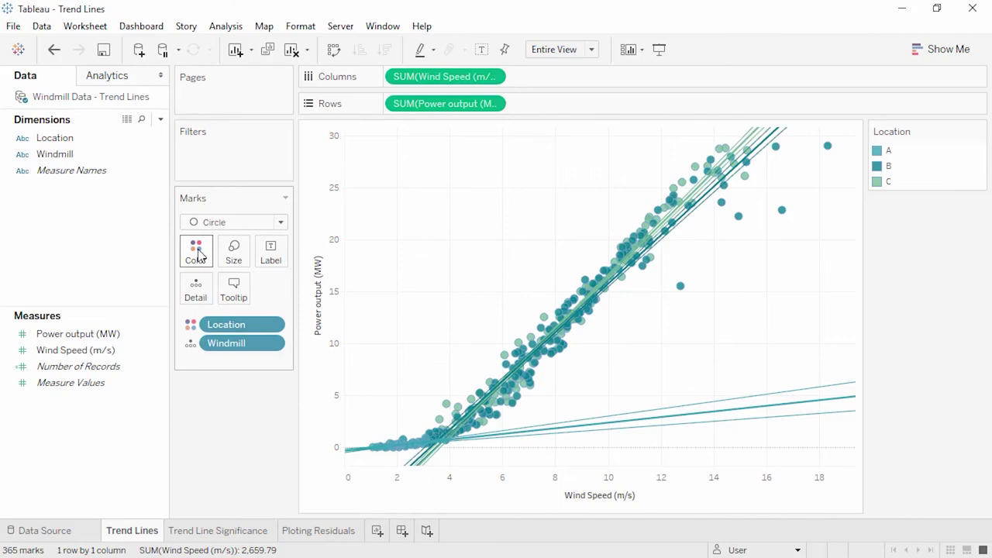
# - Edit the trend lines to disable a trend line per color and hide the confidence bands
pyautogui.rightClick(392, 254)
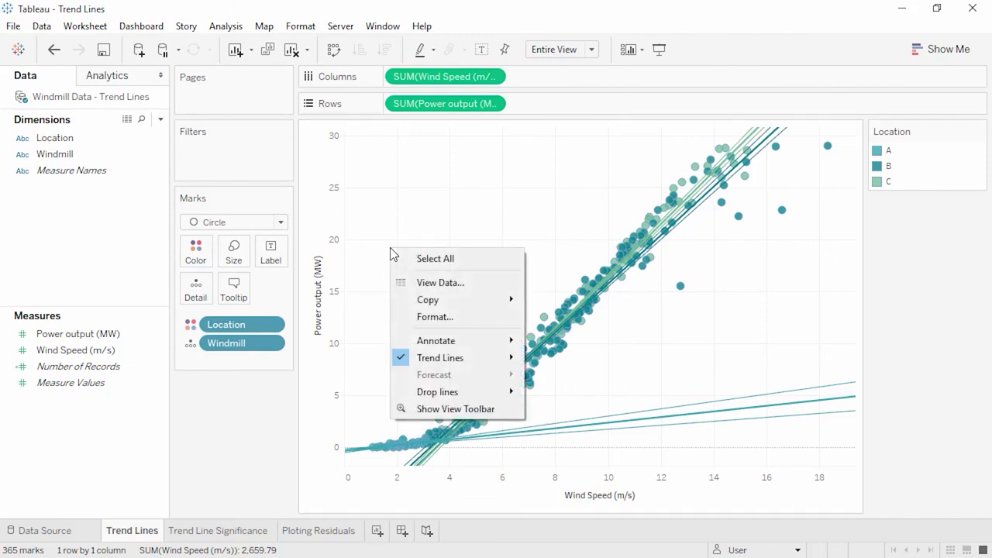
pyautogui.moveTo(443, 359)
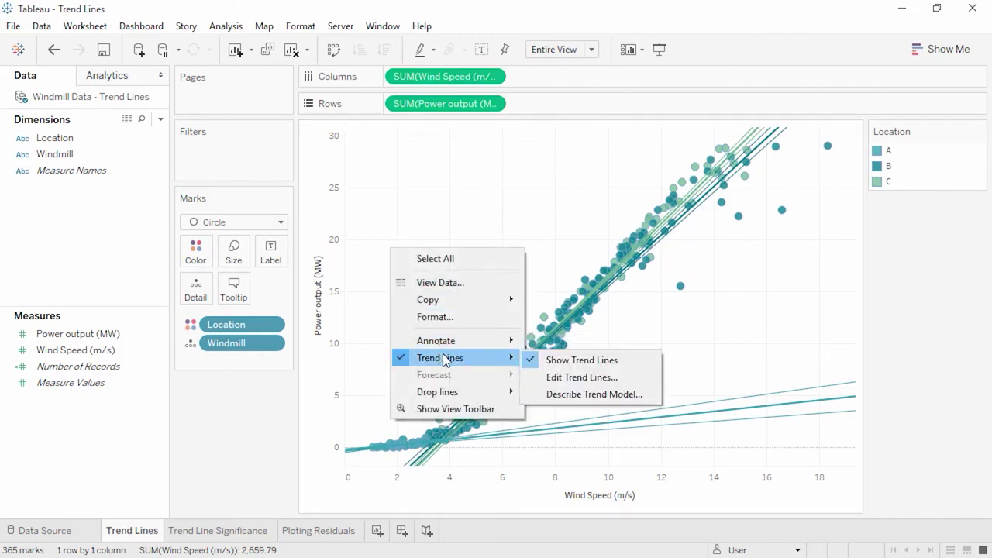
pyautogui.click(587, 379)
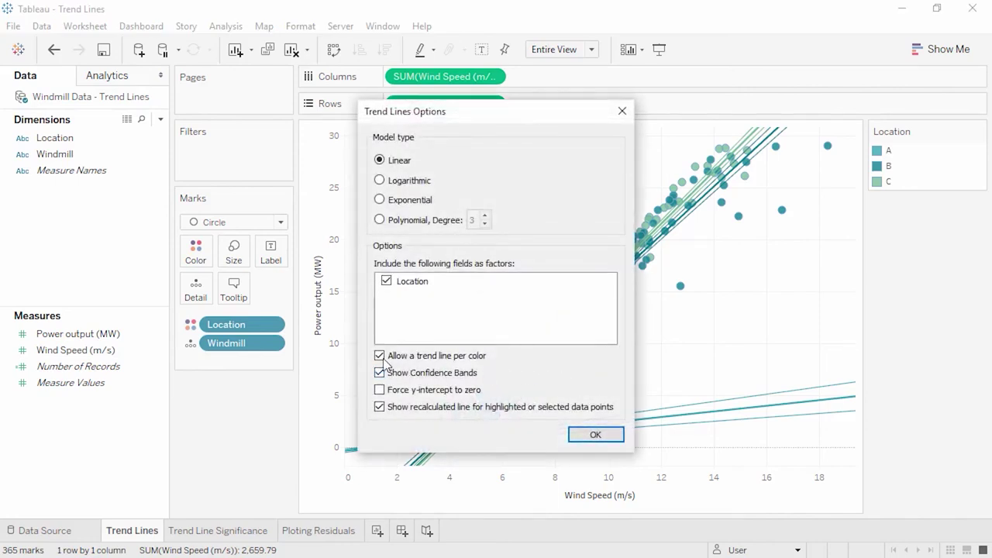
pyautogui.click(380, 358)
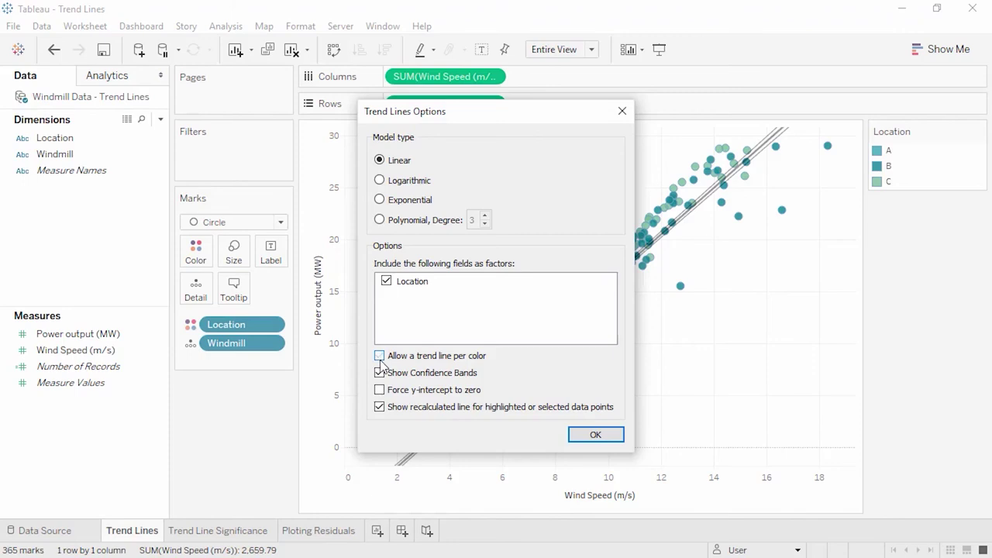
pyautogui.click(380, 373)
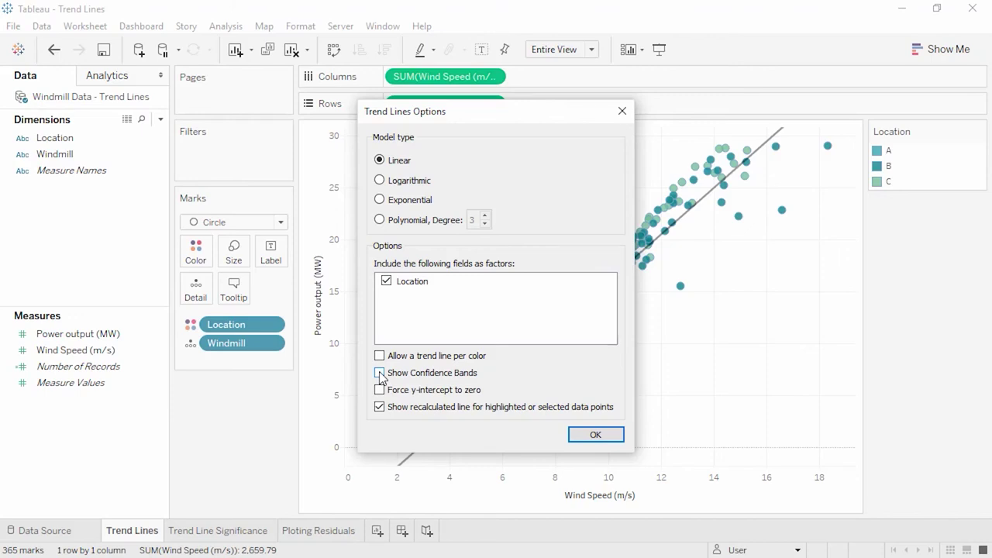
pyautogui.click(585, 436)
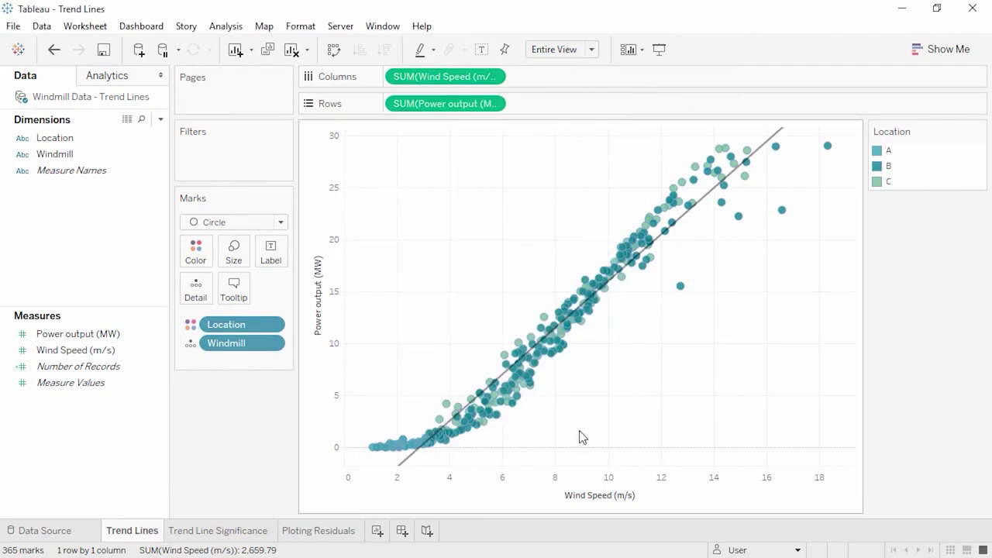
# - Open the Trend Line Significance sheet and examine the trend line's equation, R-squared and P-value
pyautogui.click(251, 533)
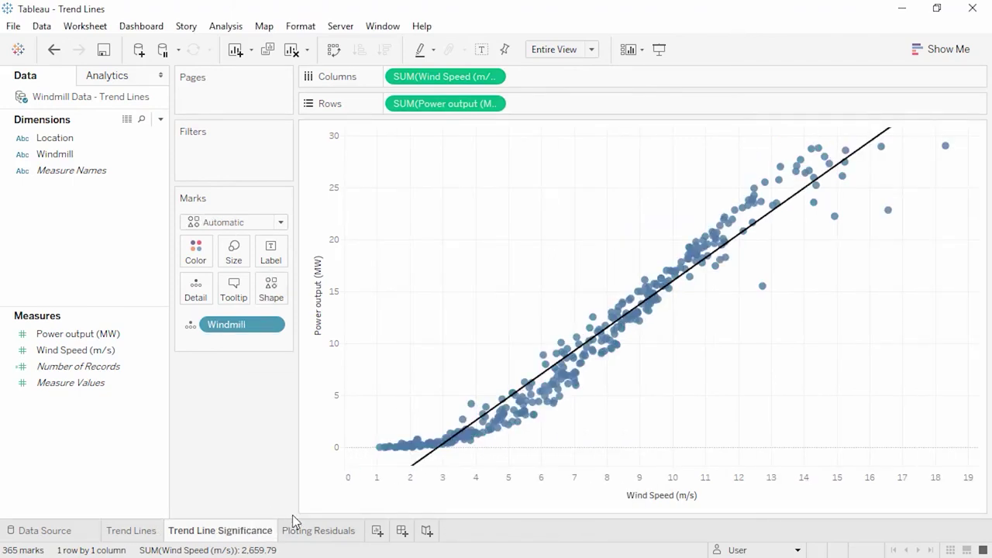
pyautogui.moveTo(417, 463)
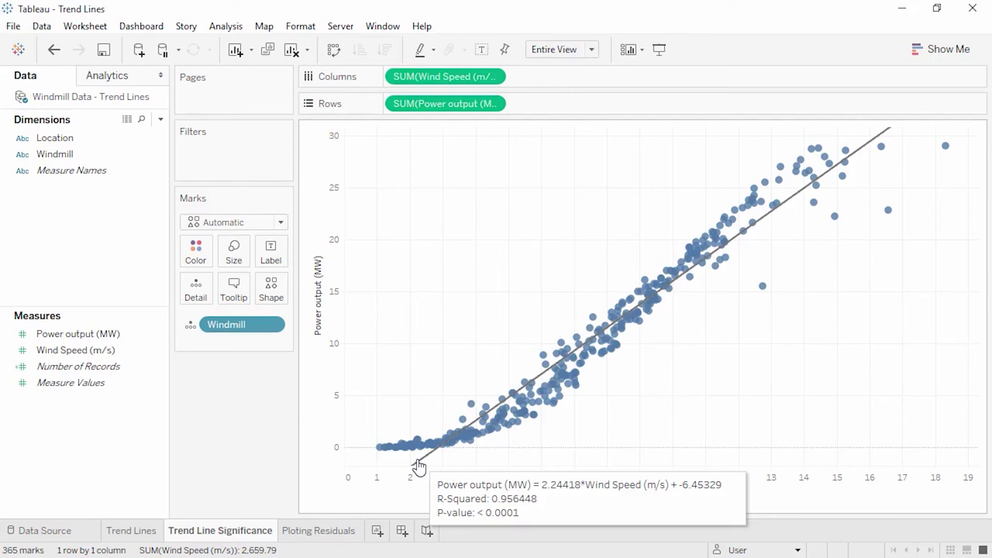
pyautogui.click(419, 466)
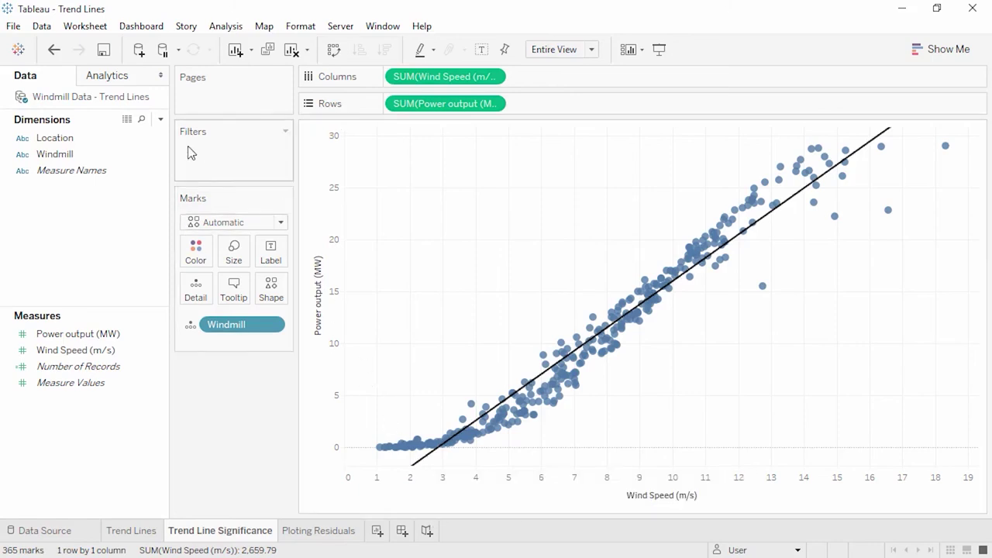
# - Export the entire view's data to an Access database named "Trend Line Residuals", table DATA, connecting to it after export
pyautogui.click(91, 30)
pyautogui.moveTo(97, 85)
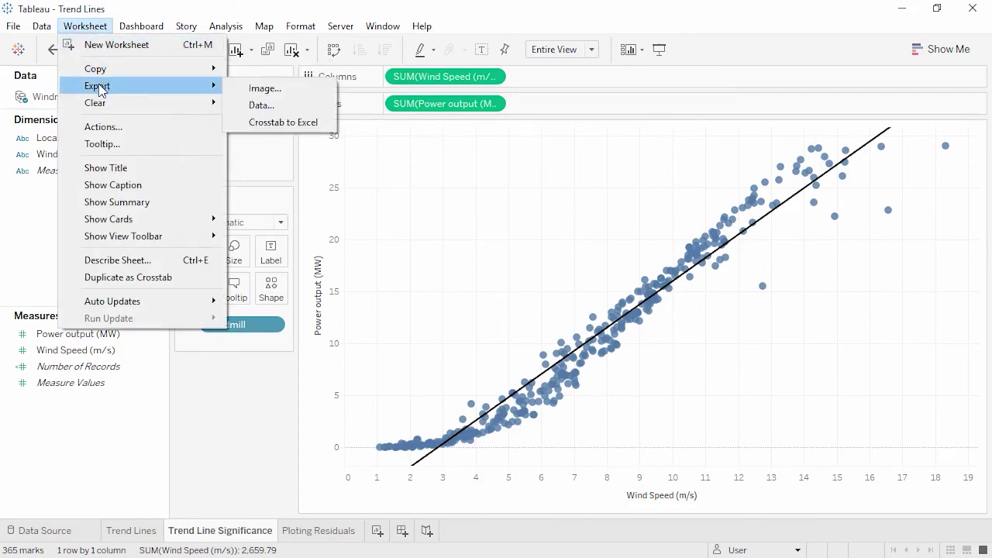
pyautogui.click(266, 107)
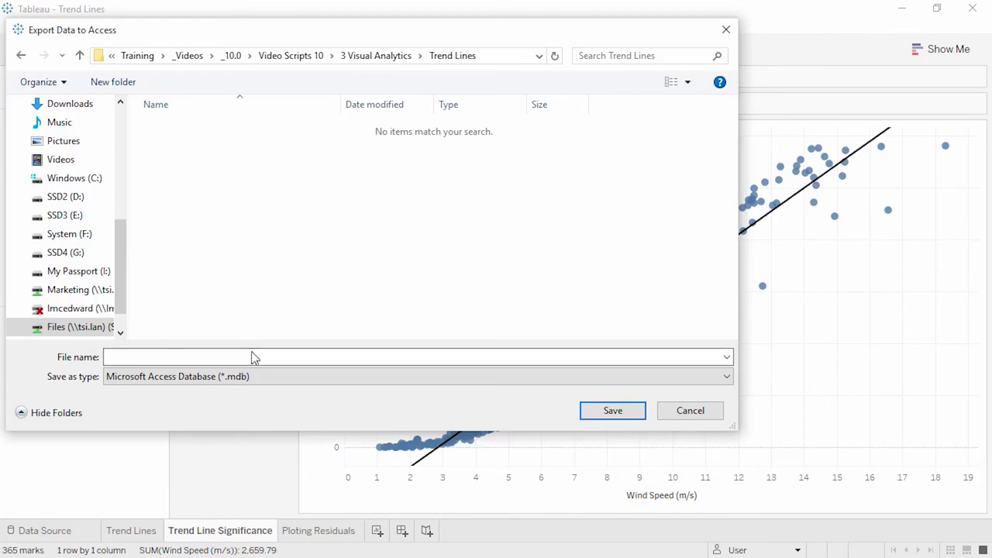
pyautogui.write('Trend Line Residuals')
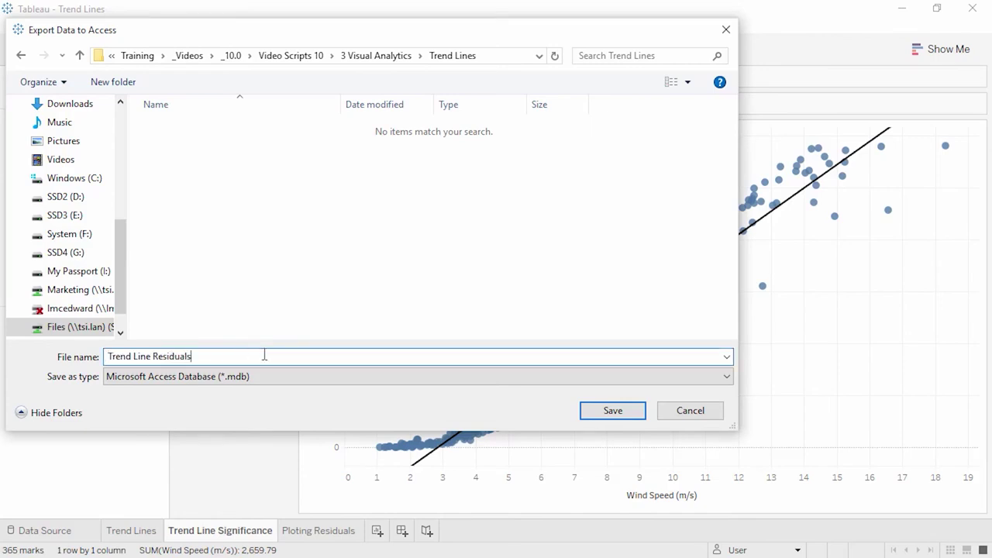
pyautogui.click(604, 412)
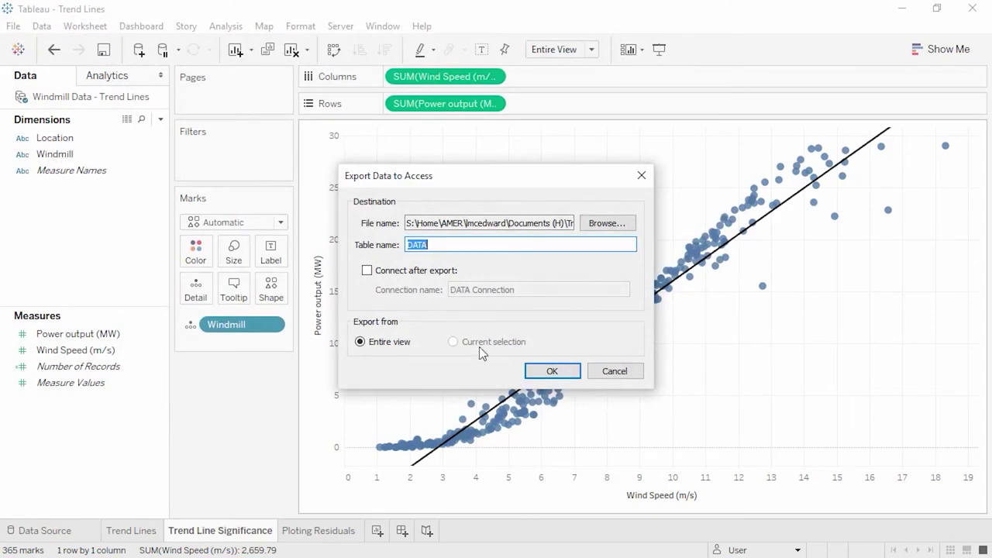
pyautogui.click(368, 271)
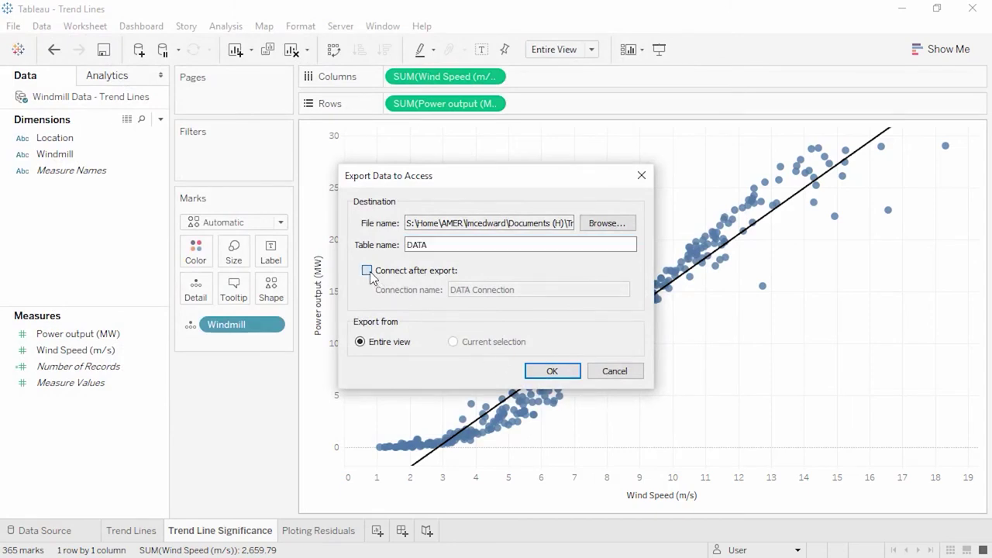
pyautogui.click(550, 370)
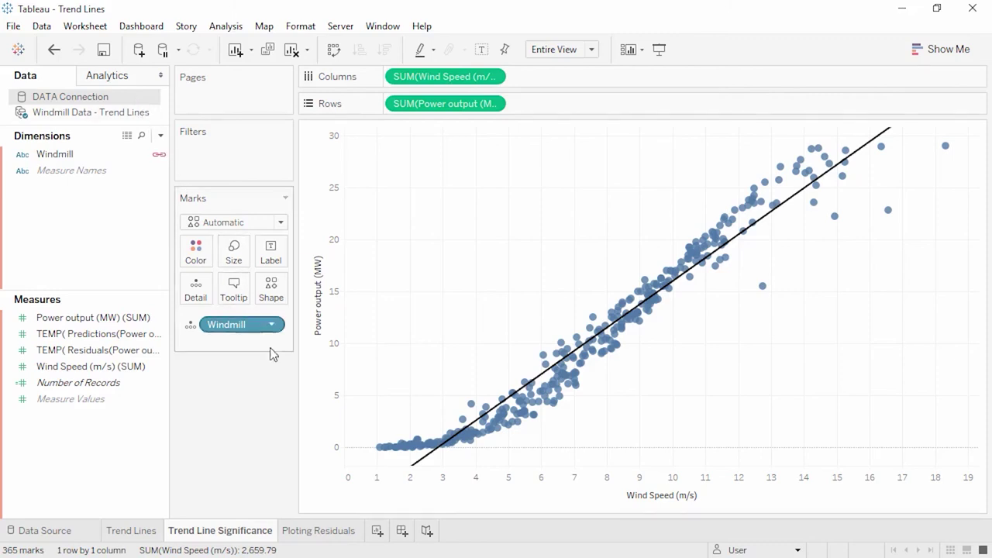
# - On the Ploting Residuals sheet, plot Wind Speed on Columns against the TEMP residuals measure on Rows, with Windmill on Detail
pyautogui.click(328, 531)
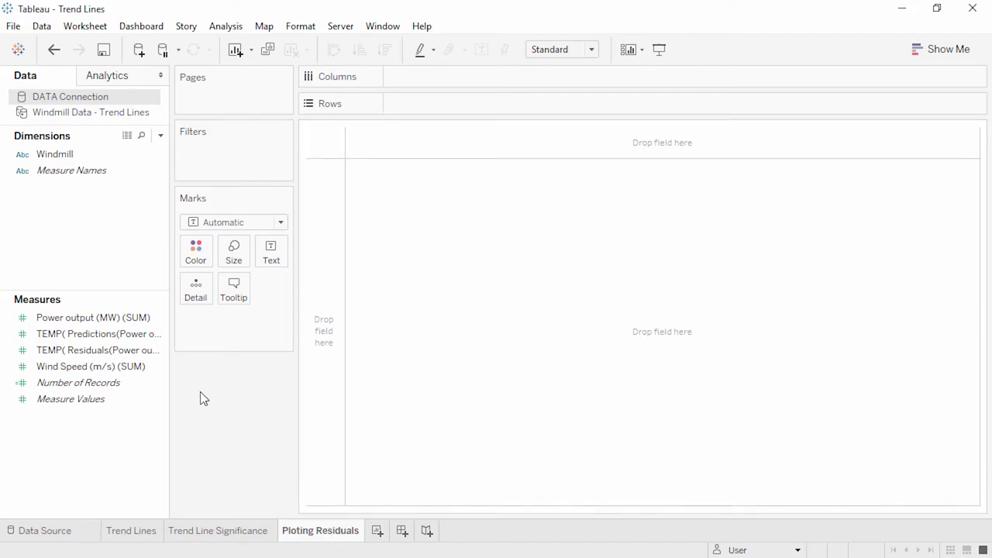
pyautogui.moveTo(144, 370); pyautogui.dragTo(423, 72)
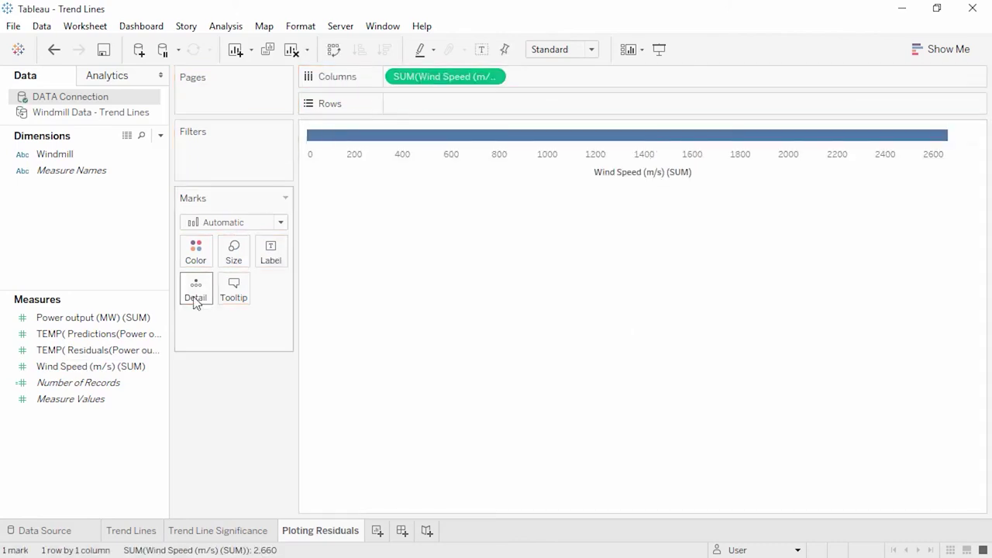
pyautogui.moveTo(117, 349); pyautogui.dragTo(401, 102)
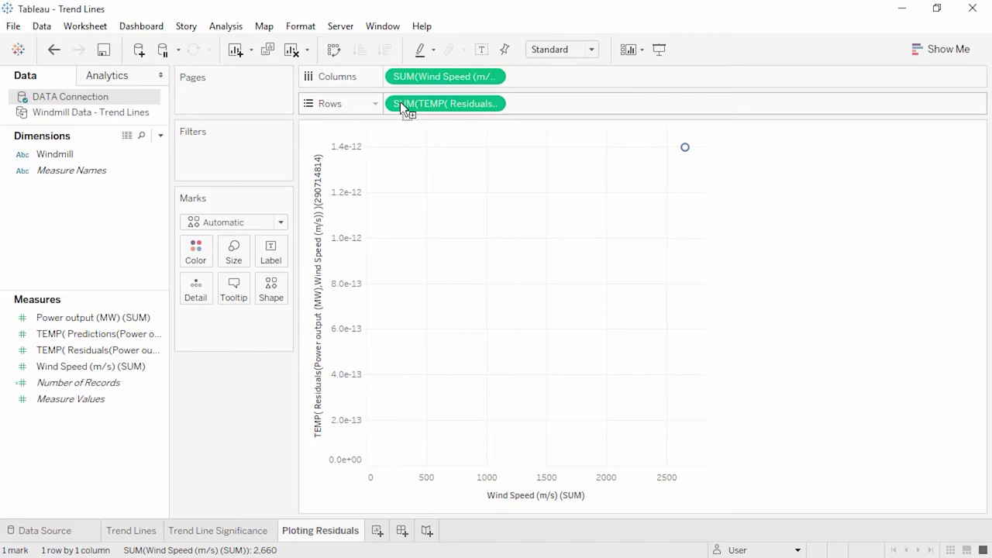
pyautogui.click(135, 159)
pyautogui.moveTo(135, 159); pyautogui.dragTo(199, 292)
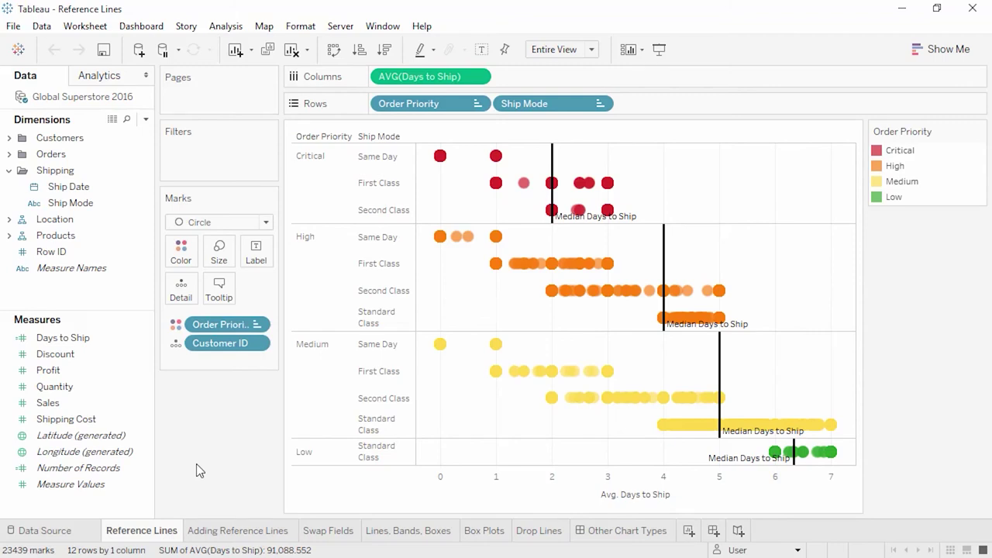
# - On the Adding Reference Lines sheet, add a reference line for average SUM(Sales) scoped to the entire table
pyautogui.click(222, 532)
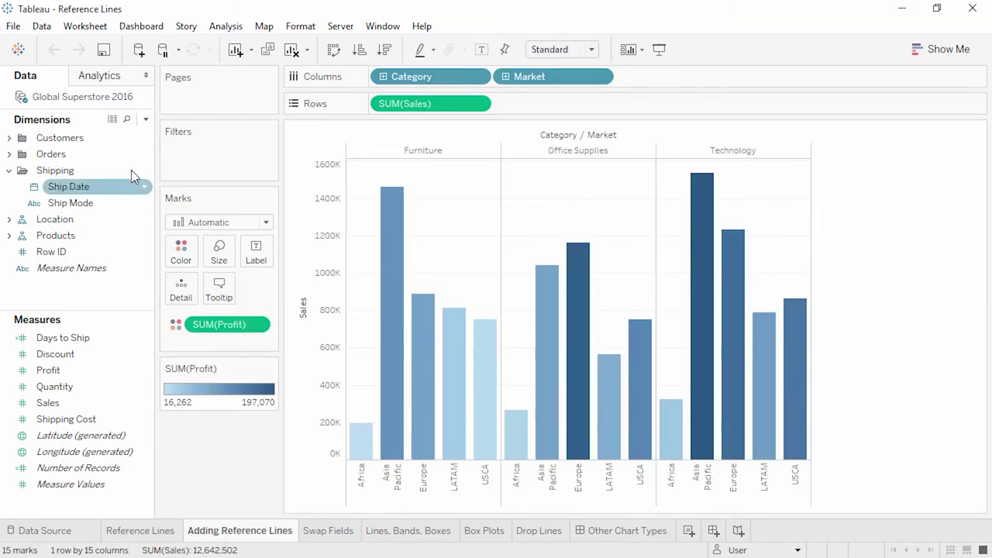
pyautogui.click(116, 79)
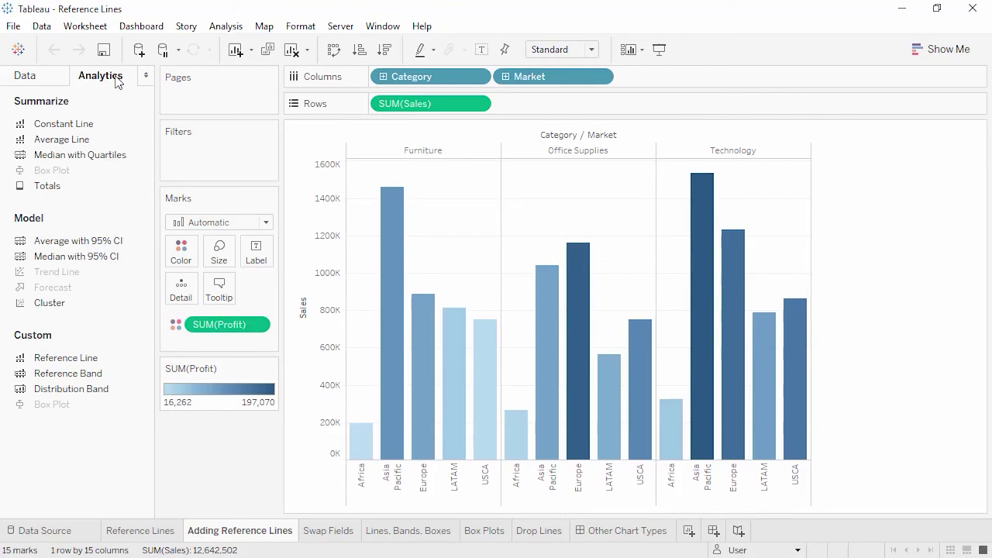
pyautogui.moveTo(95, 359); pyautogui.dragTo(415, 157)
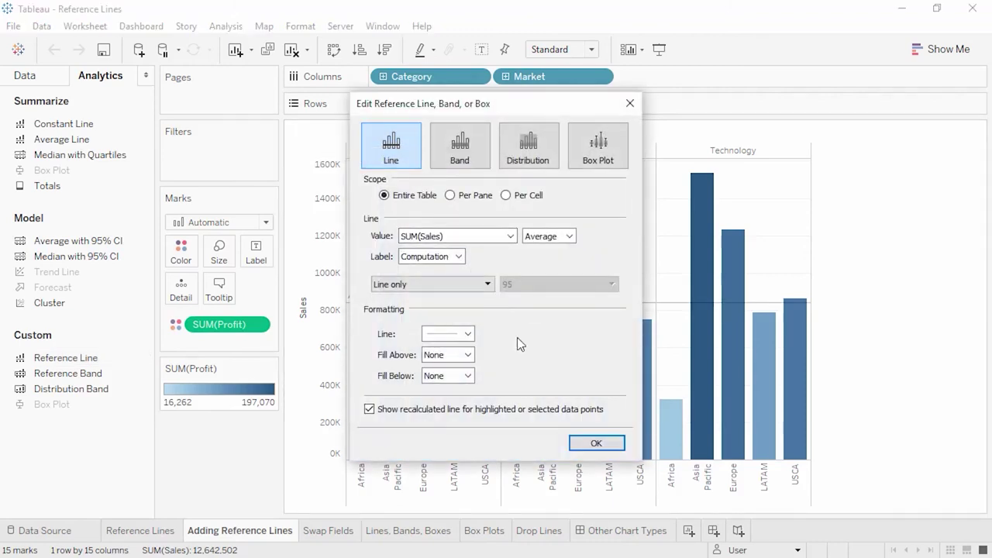
pyautogui.click(596, 444)
# - Select the bars from Office Supplies LATAM to Technology Africa to check the recalculated average, and remove the average reference line
pyautogui.moveTo(614, 314); pyautogui.dragTo(685, 438)
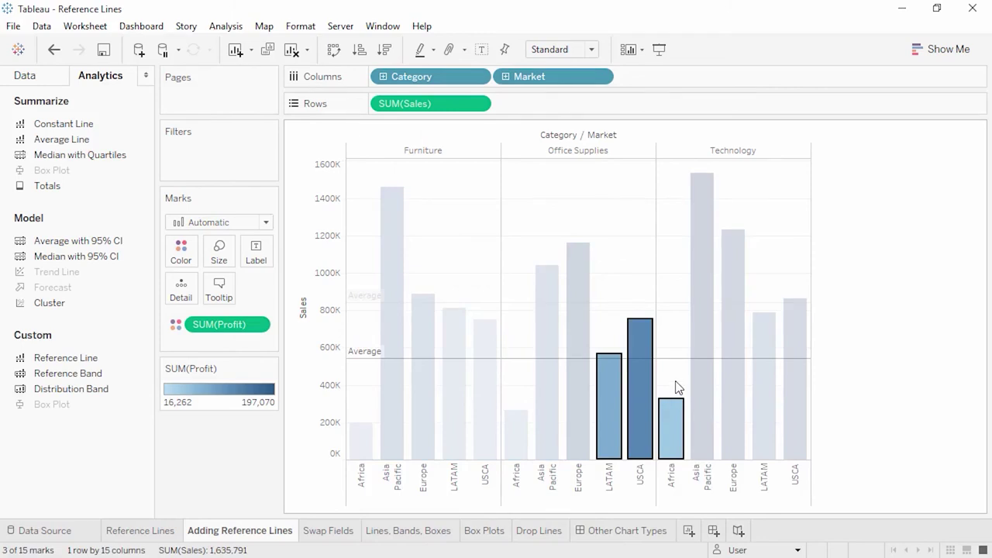
pyautogui.click(676, 388)
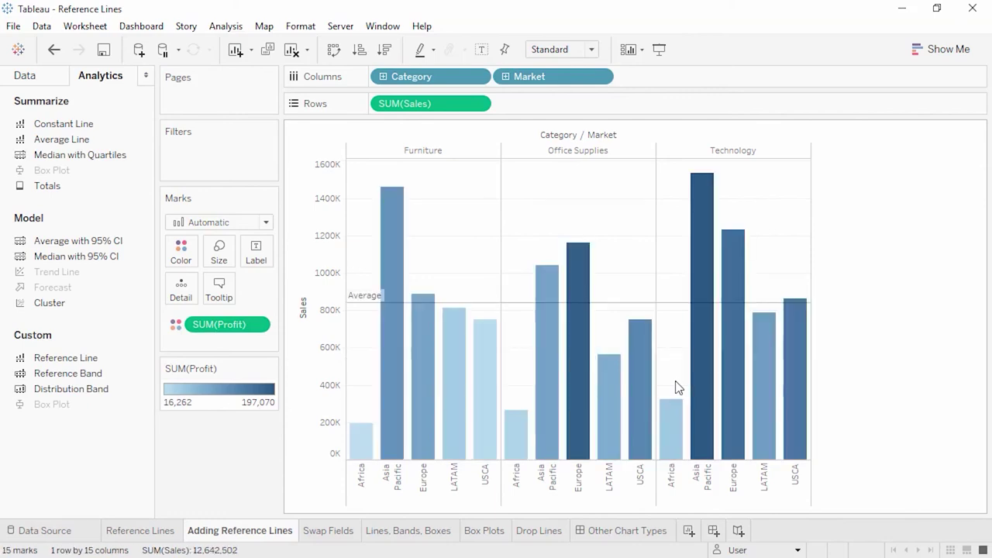
pyautogui.moveTo(640, 308); pyautogui.dragTo(158, 433)
# - Add a new reference line scoped to the entire table that shows the median of SUM(Profit)
pyautogui.moveTo(93, 359); pyautogui.dragTo(469, 159)
pyautogui.moveTo(489, 107); pyautogui.dragTo(164, 115)
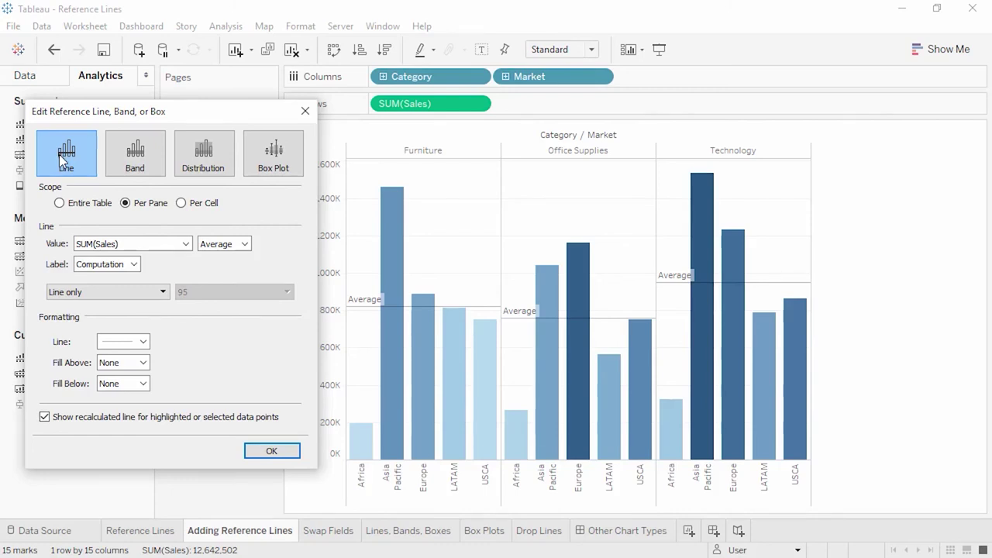
pyautogui.click(60, 203)
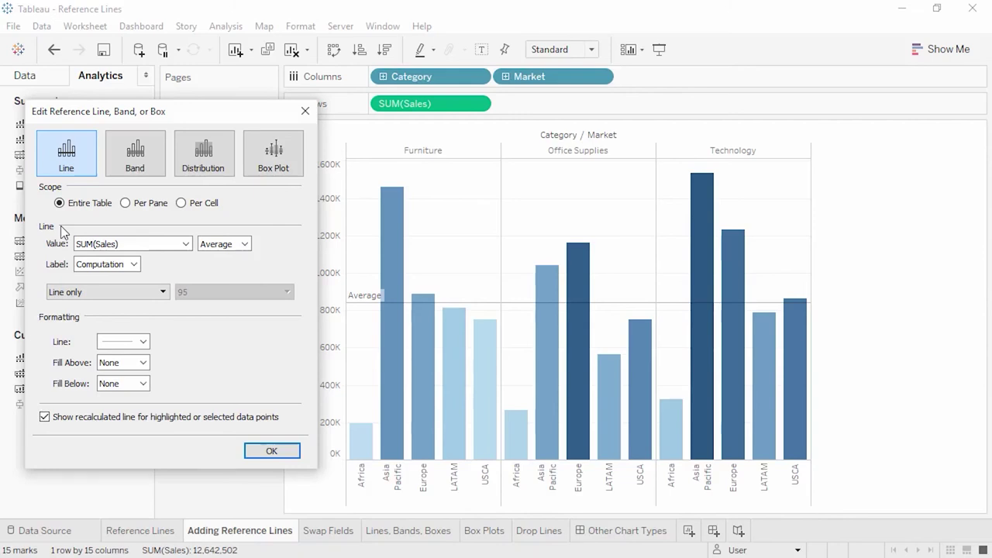
pyautogui.click(135, 249)
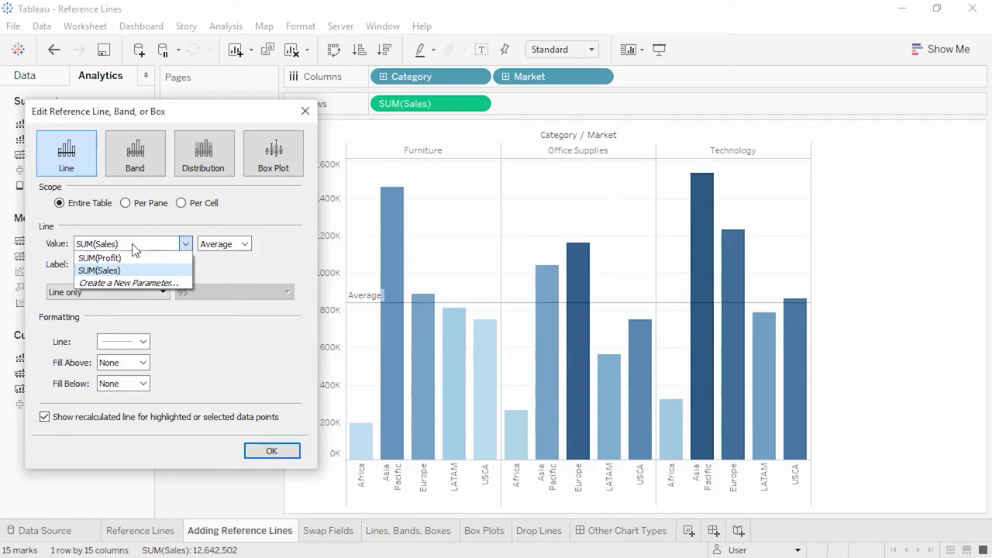
pyautogui.click(133, 257)
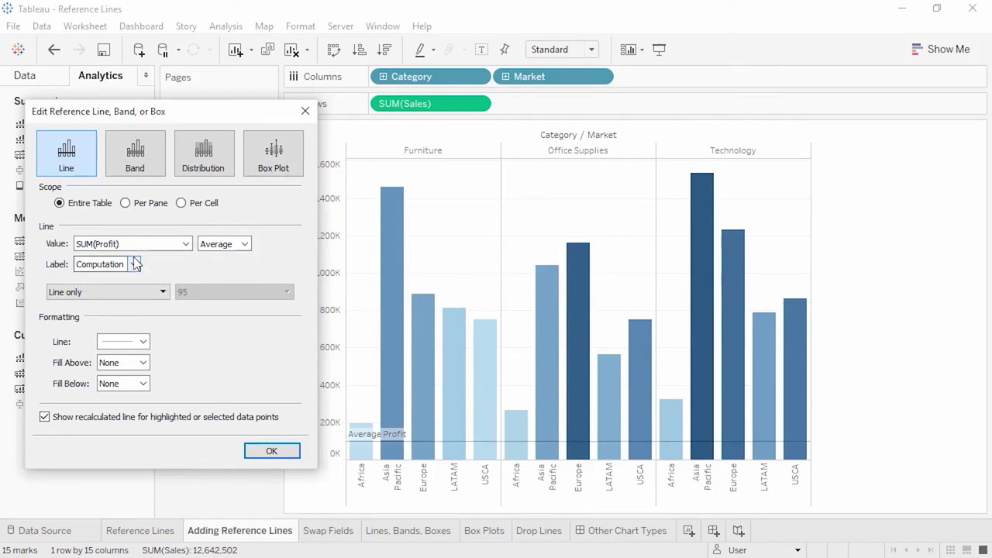
pyautogui.click(233, 246)
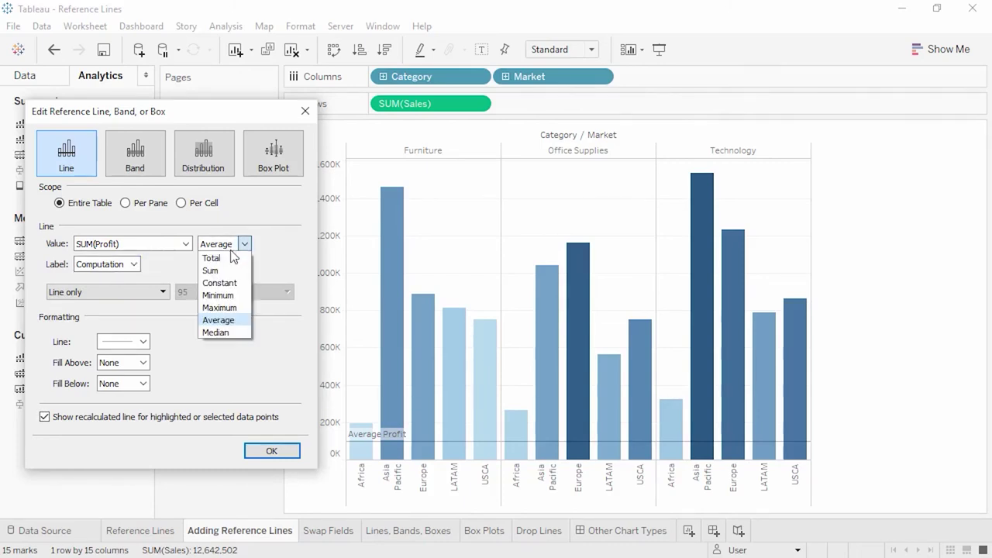
pyautogui.click(230, 332)
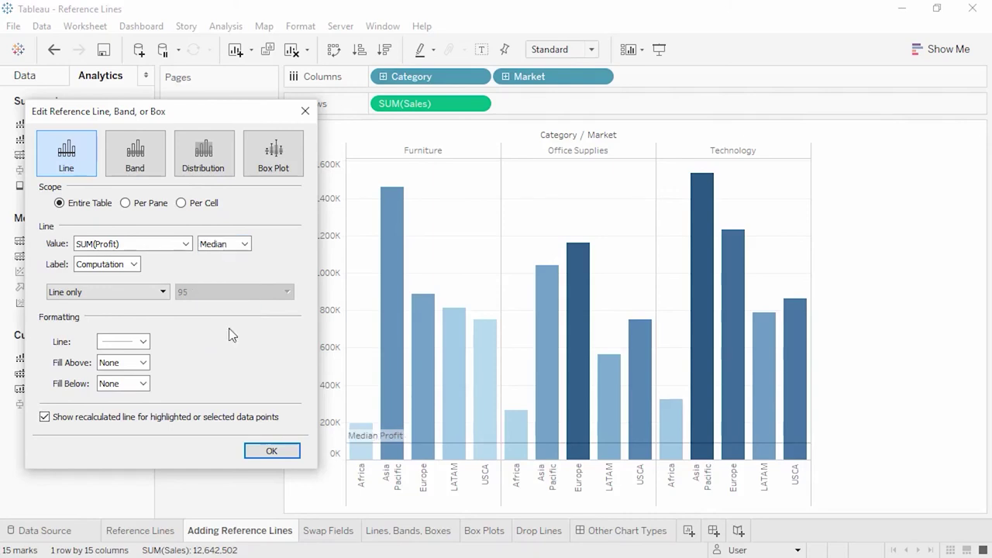
# - Give the median line the custom label "<Value>: <Computation> of <Field Name>" and apply the reference line settings
pyautogui.click(134, 264)
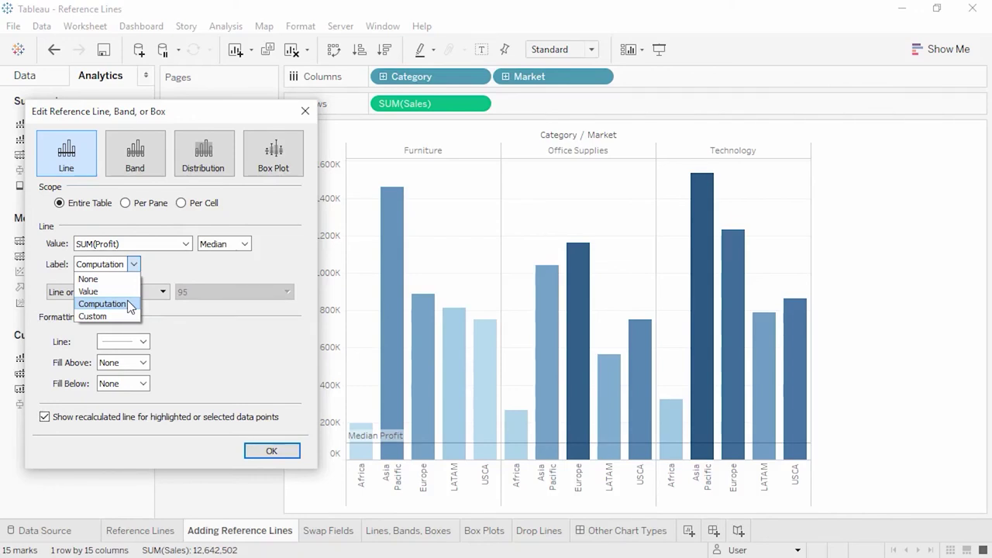
pyautogui.click(128, 313)
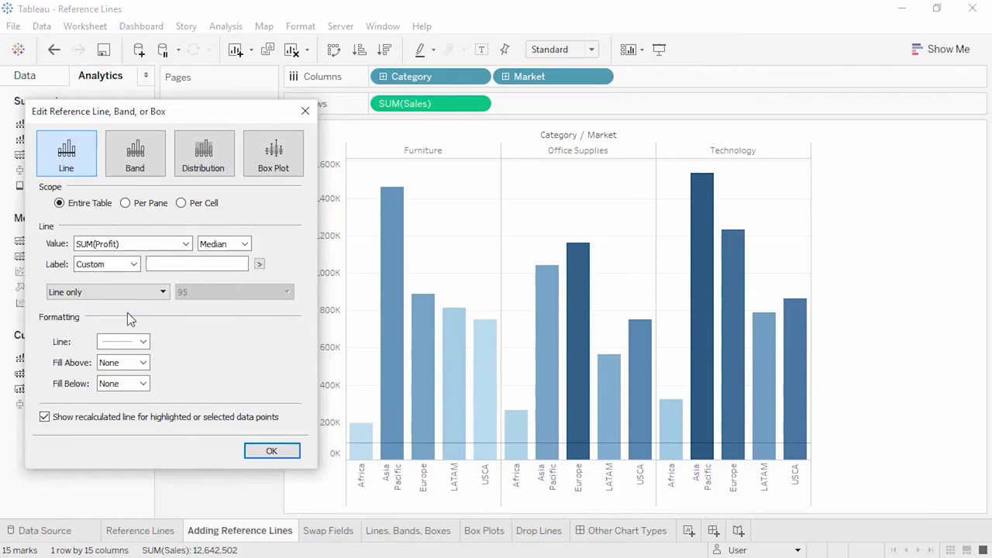
pyautogui.click(260, 266)
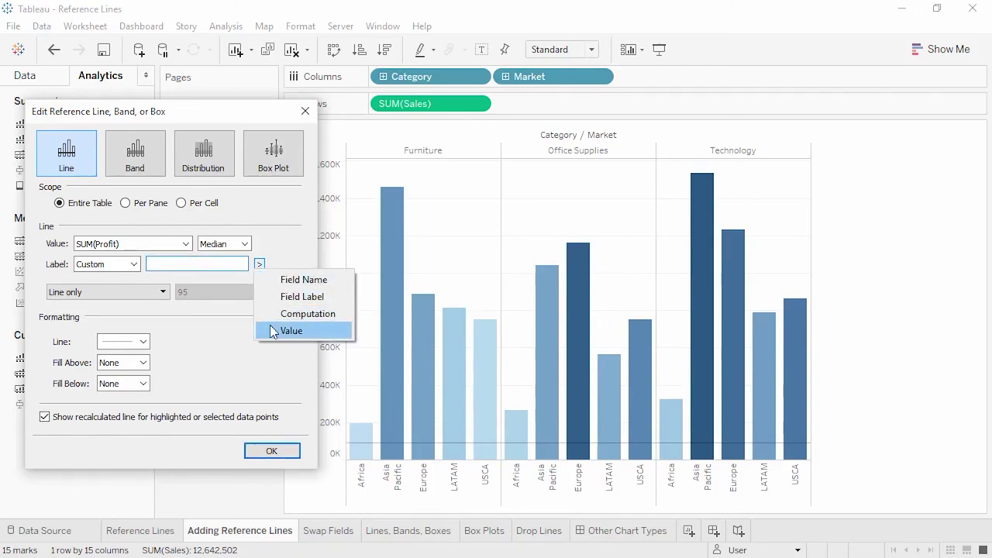
pyautogui.click(268, 330)
pyautogui.click(260, 265)
pyautogui.click(273, 313)
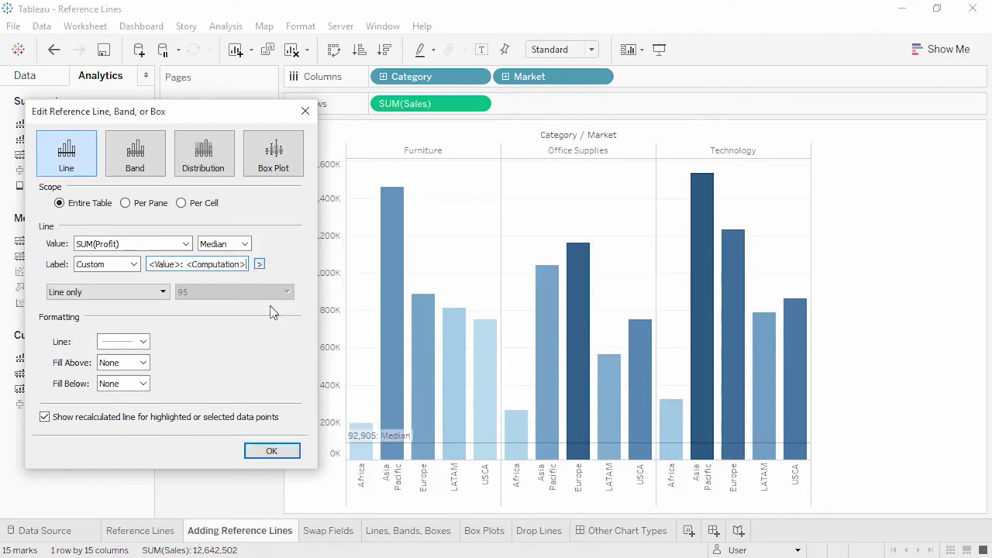
pyautogui.write('of')
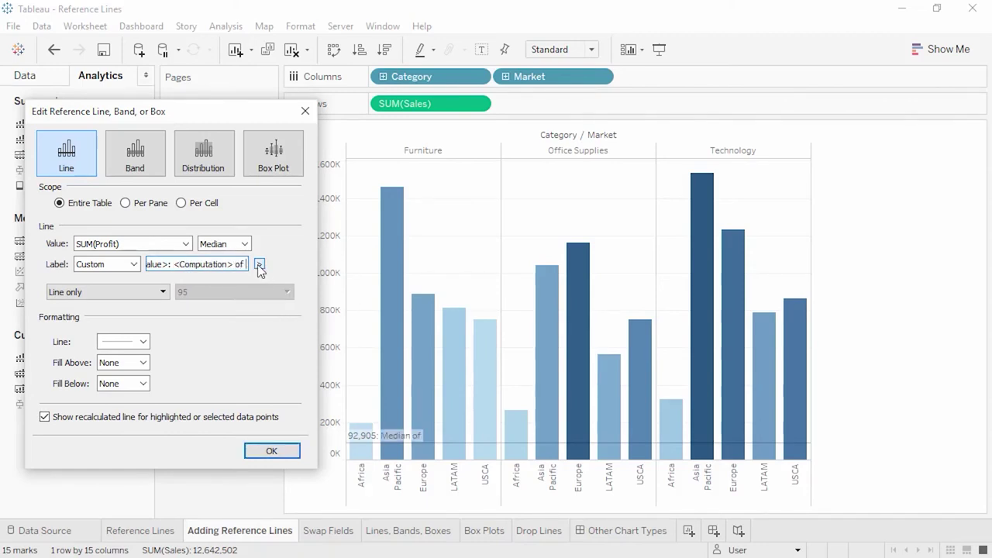
pyautogui.click(260, 265)
pyautogui.click(264, 279)
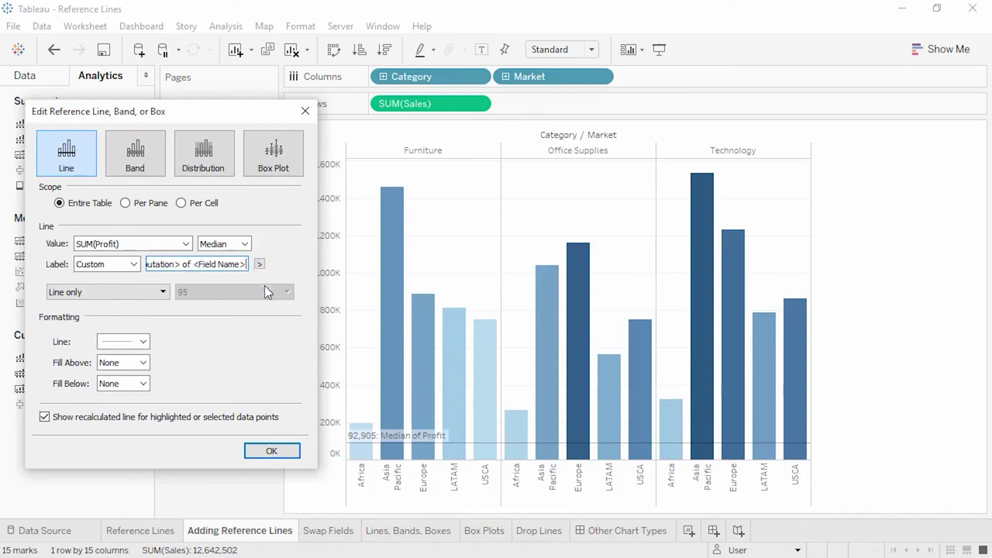
pyautogui.click(269, 452)
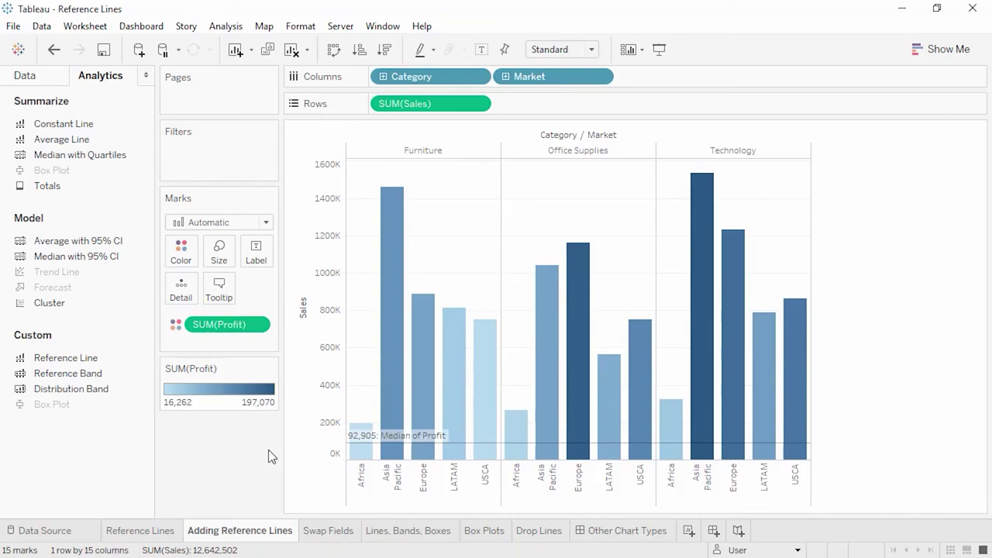
# - Edit the Median of Profit reference line to use a dotted line style
pyautogui.moveTo(379, 450)
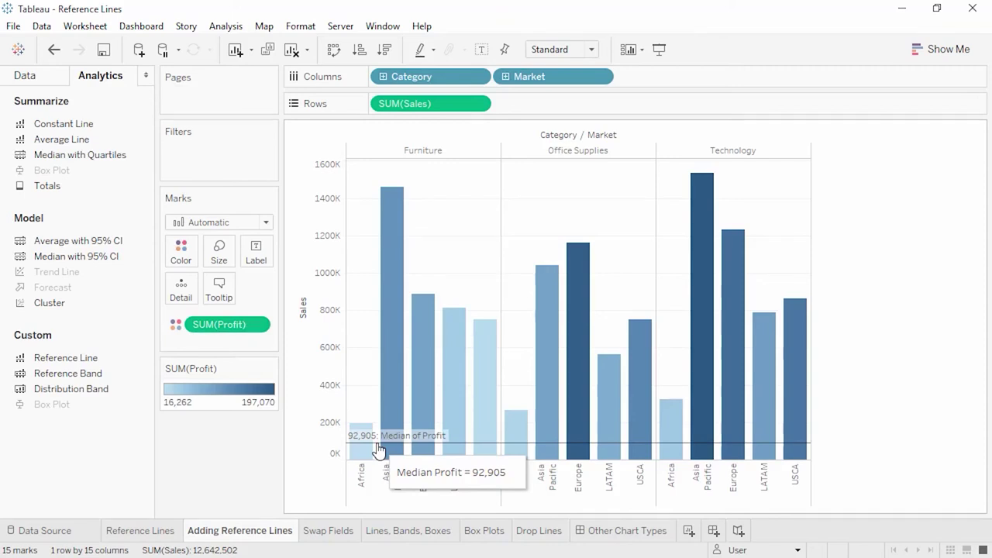
pyautogui.rightClick(379, 450)
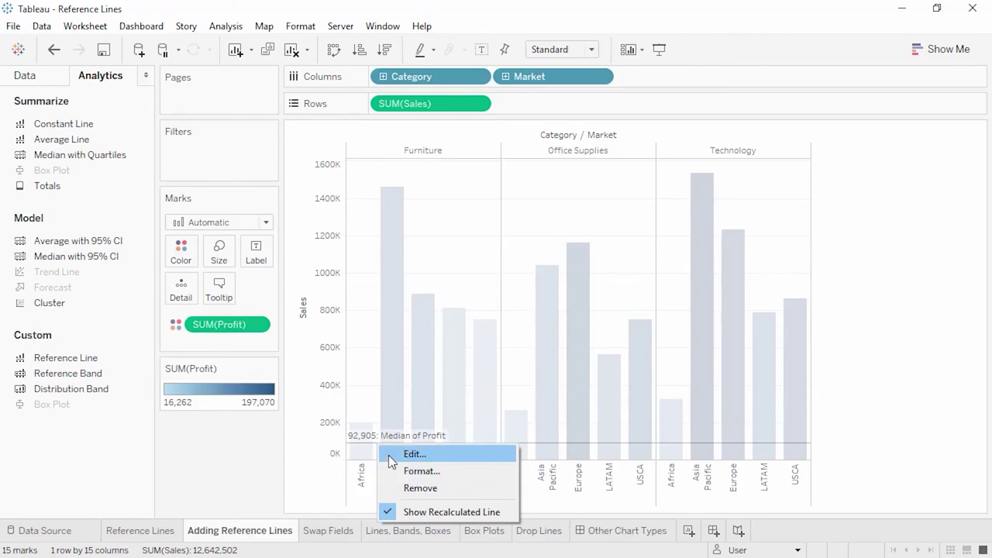
pyautogui.click(388, 455)
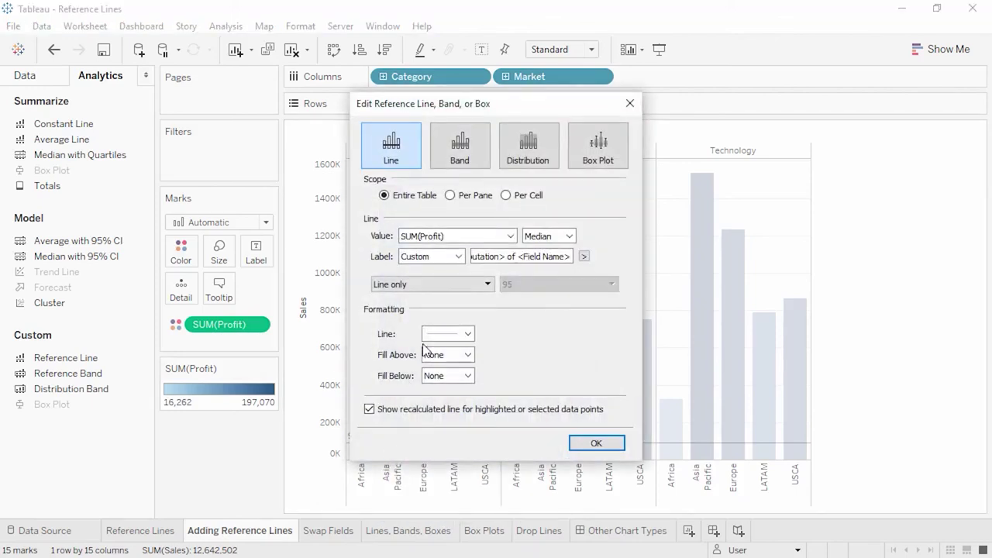
pyautogui.click(438, 340)
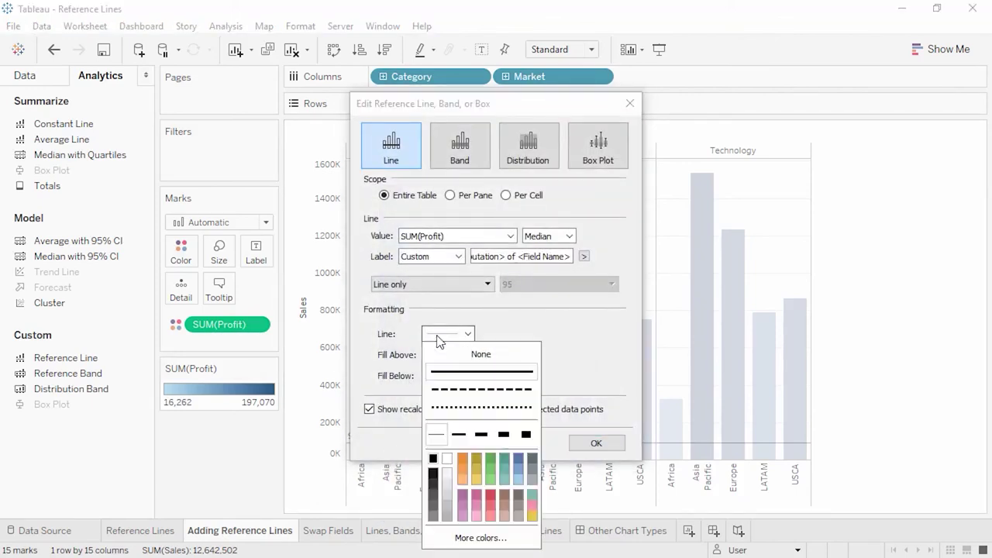
pyautogui.click(446, 408)
pyautogui.click(594, 443)
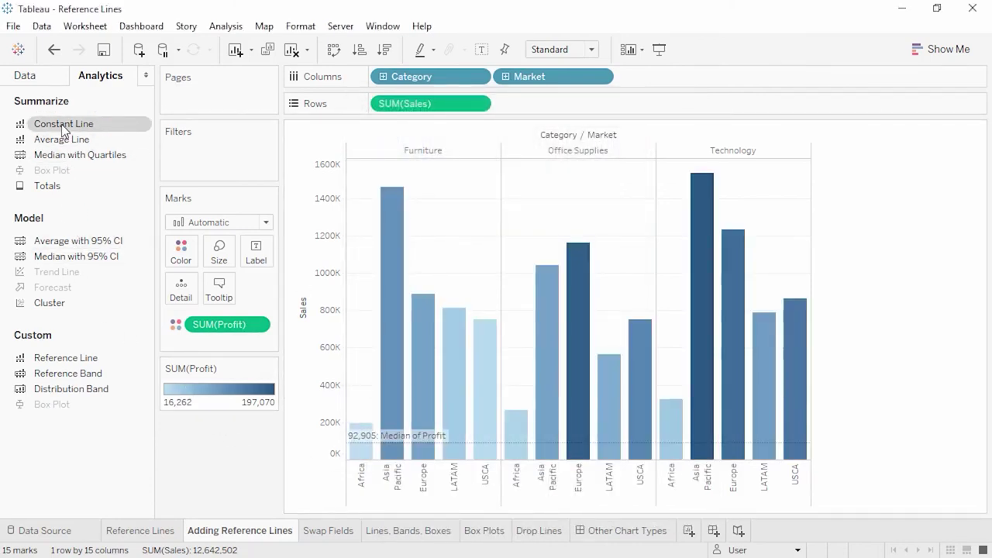
# - Add a constant line at 500000 across the whole table on the Sales axis
pyautogui.moveTo(64, 129); pyautogui.dragTo(422, 153)
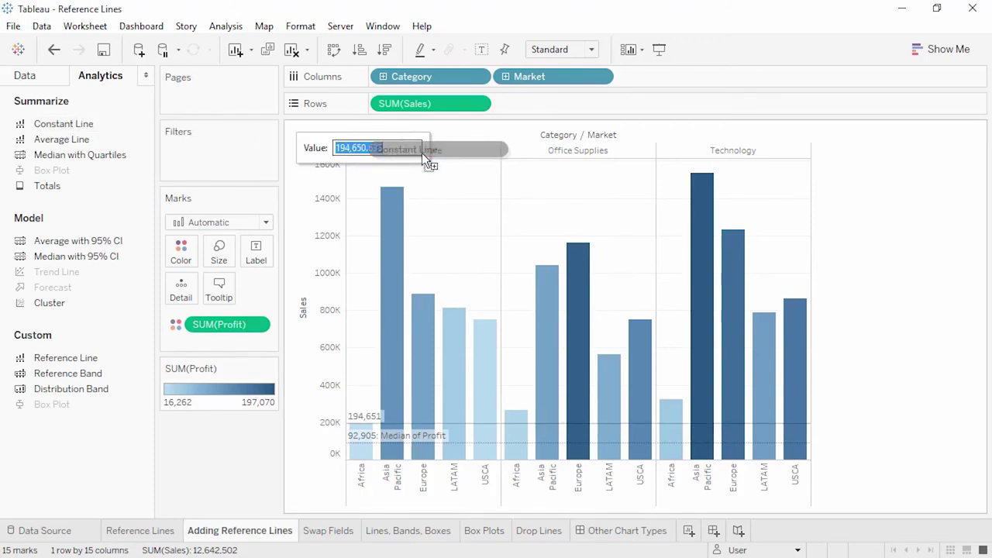
pyautogui.write('500000')
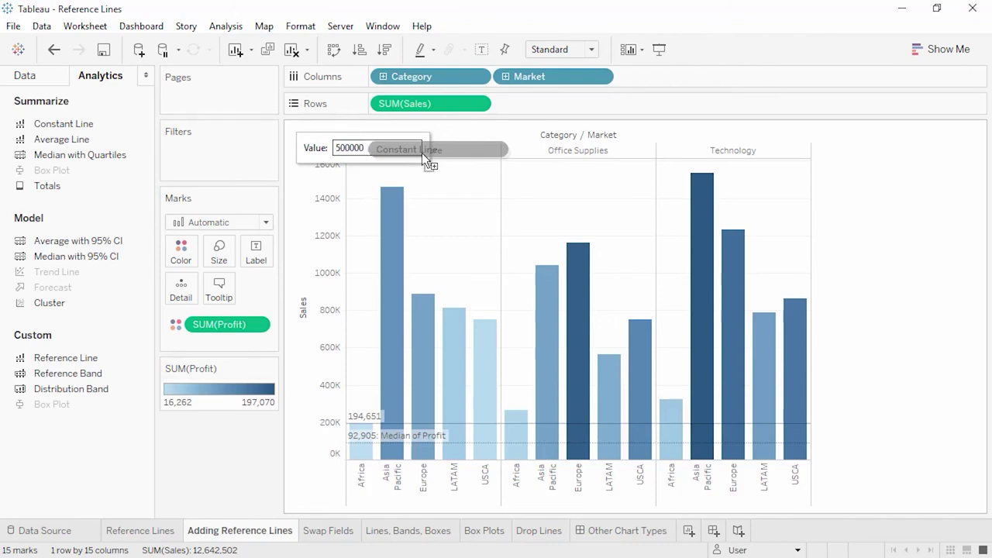
pyautogui.press('Return')
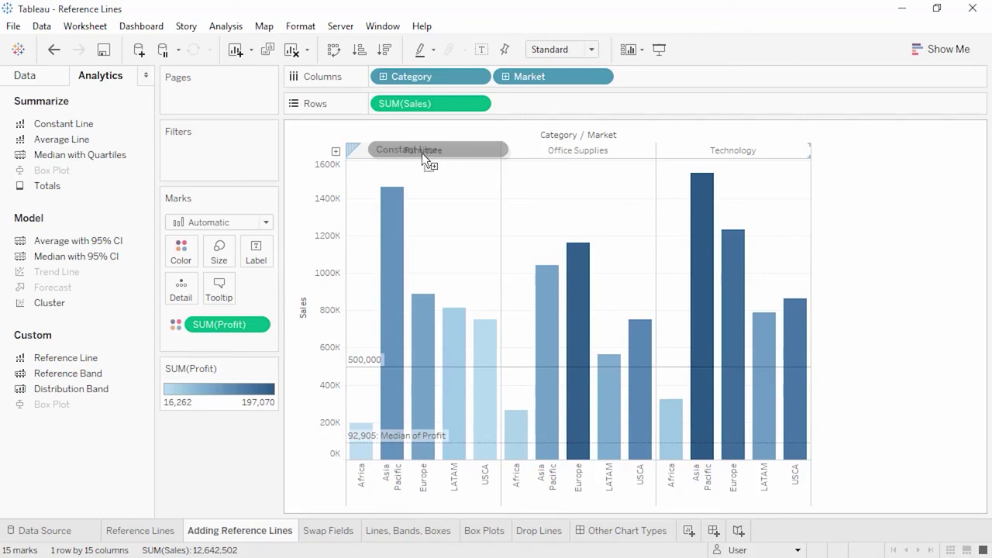
pyautogui.moveTo(422, 153); pyautogui.dragTo(344, 83)
# - Format all reference lines on the sheet with the middle of the five line thicknesses
pyautogui.click(301, 26)
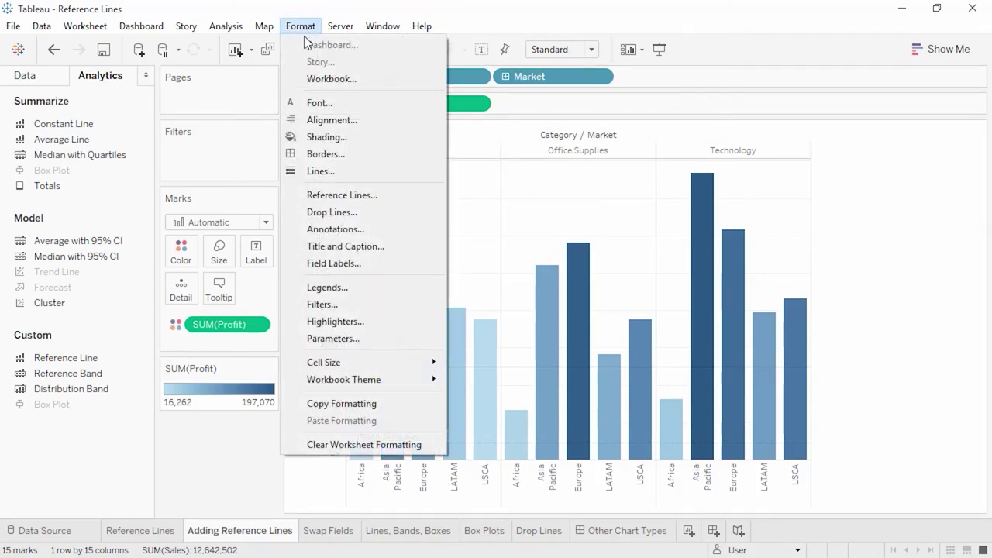
pyautogui.click(325, 200)
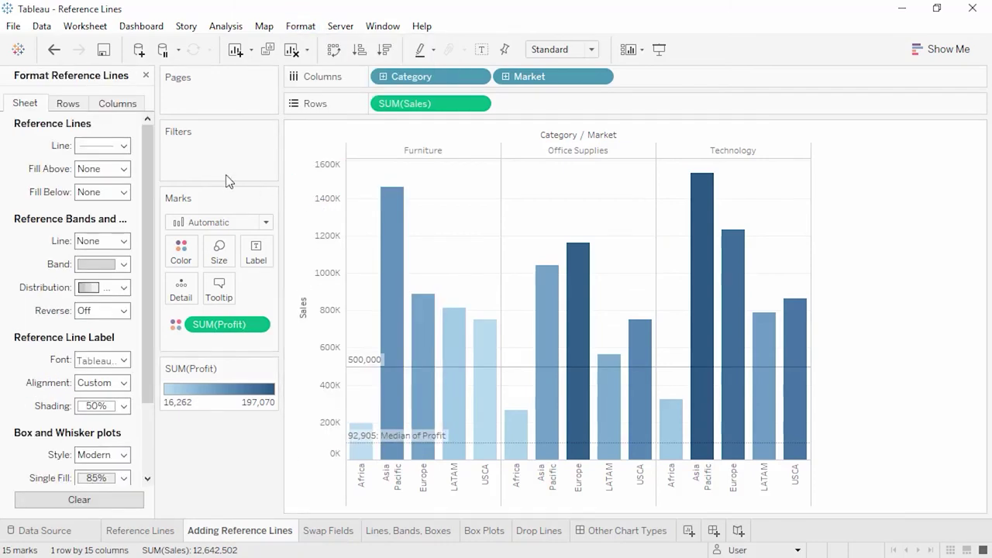
pyautogui.click(123, 146)
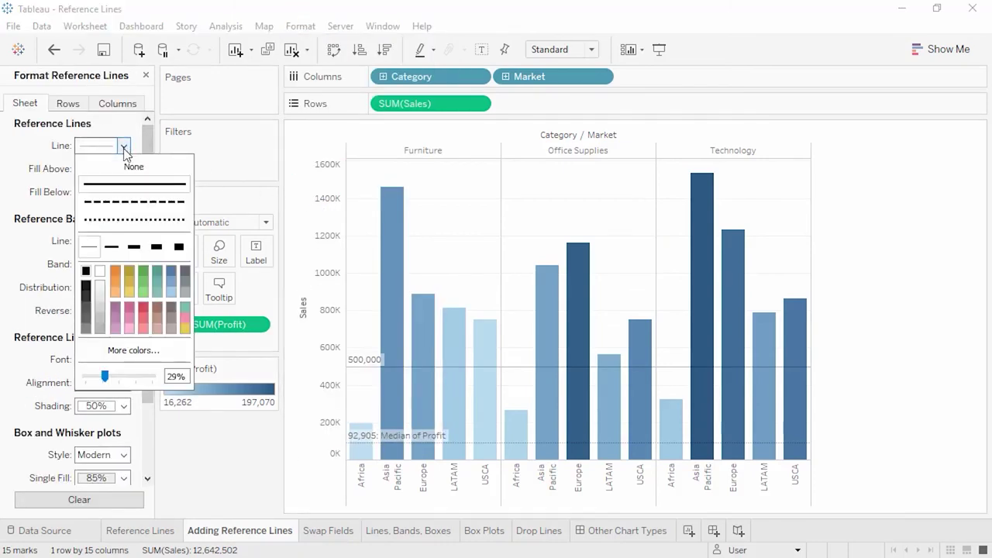
pyautogui.click(134, 246)
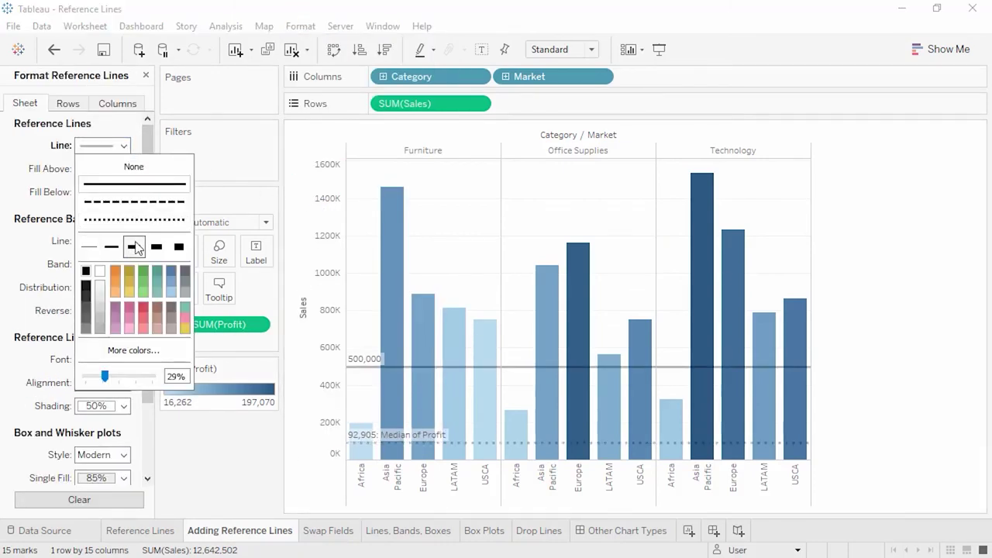
pyautogui.click(146, 75)
pyautogui.click(146, 75)
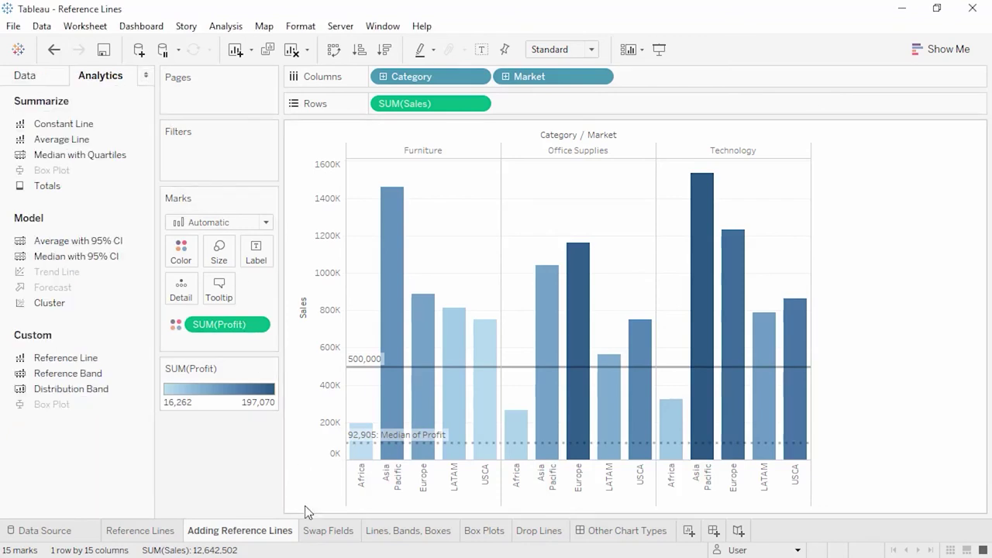
# - On the Swap Fields sheet, swap the reference line fields of the Sales axis
pyautogui.click(315, 533)
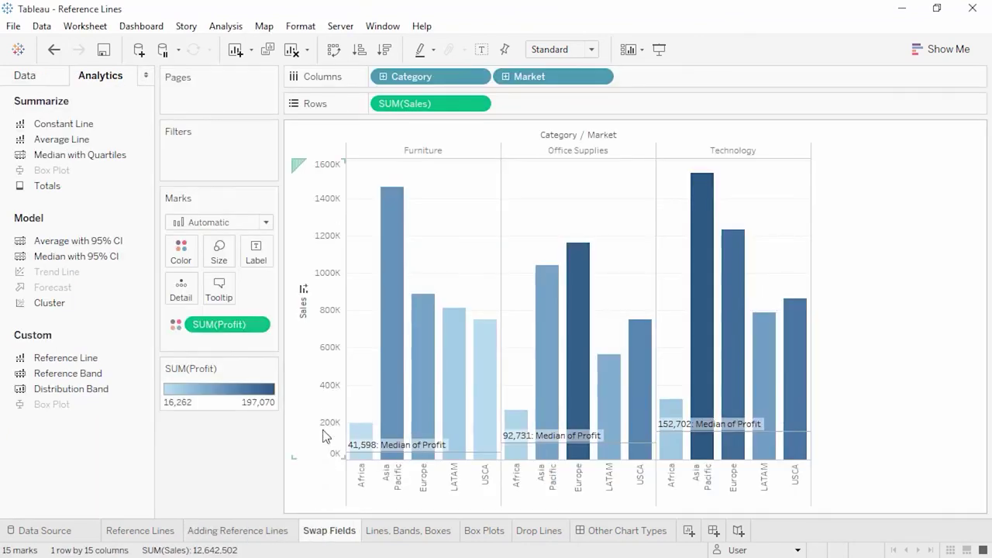
pyautogui.rightClick(324, 394)
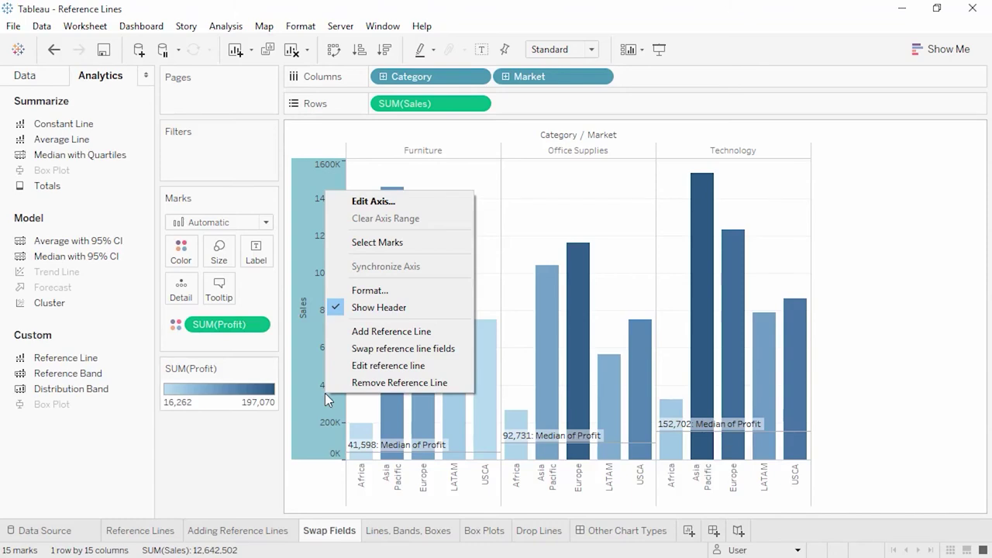
pyautogui.click(345, 349)
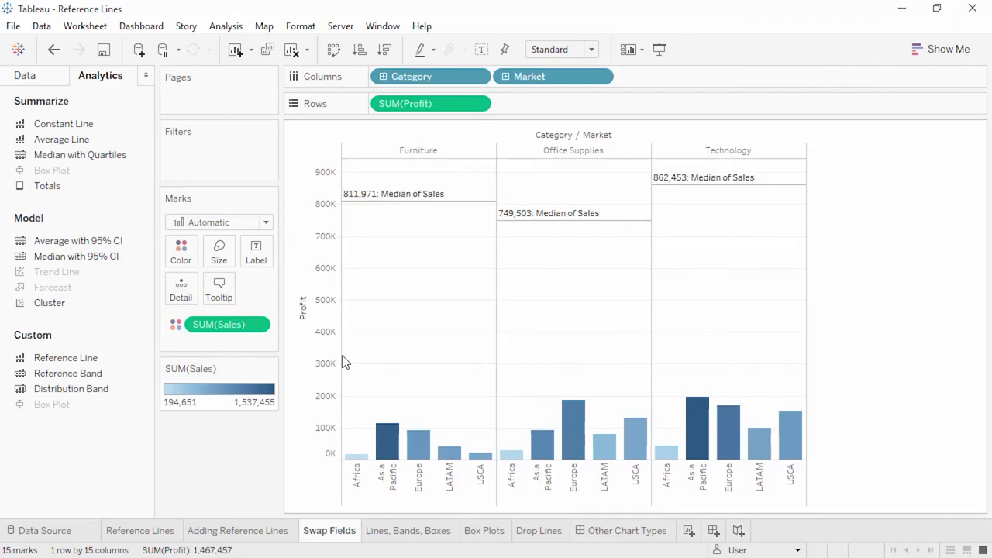
# - On the Lines, Bands, Boxes sheet, add a per-pane reference band on Sales from Median to Average
pyautogui.click(376, 532)
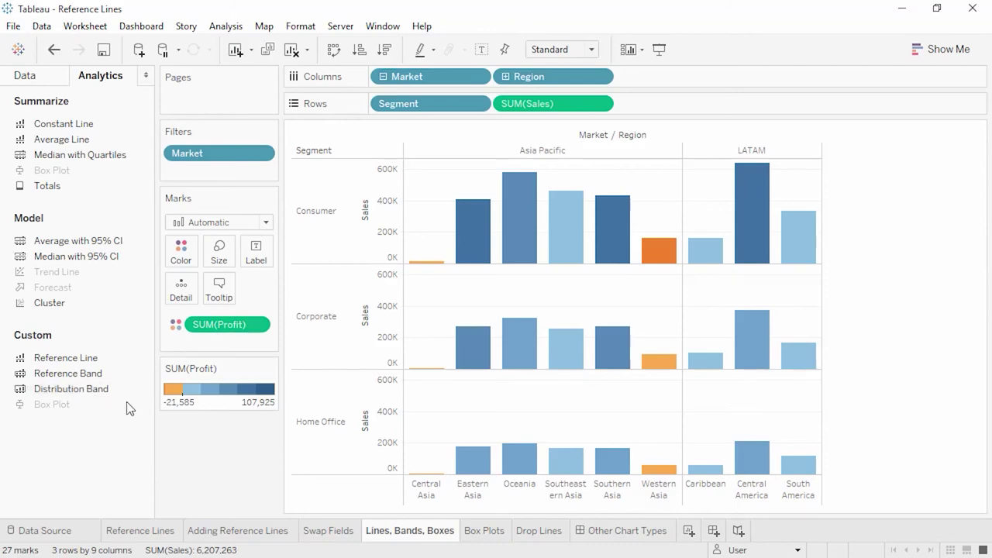
pyautogui.moveTo(120, 373)
pyautogui.mouseDown()
pyautogui.moveTo(138, 323)
pyautogui.moveTo(336, 235)
pyautogui.moveTo(477, 155)
pyautogui.mouseUp()
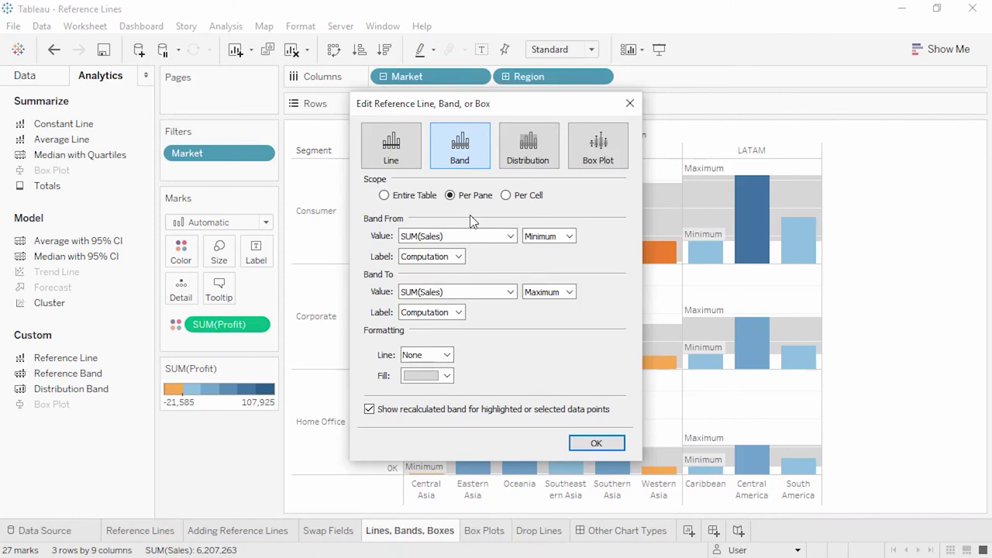
pyautogui.click(557, 236)
pyautogui.click(546, 326)
pyautogui.click(549, 291)
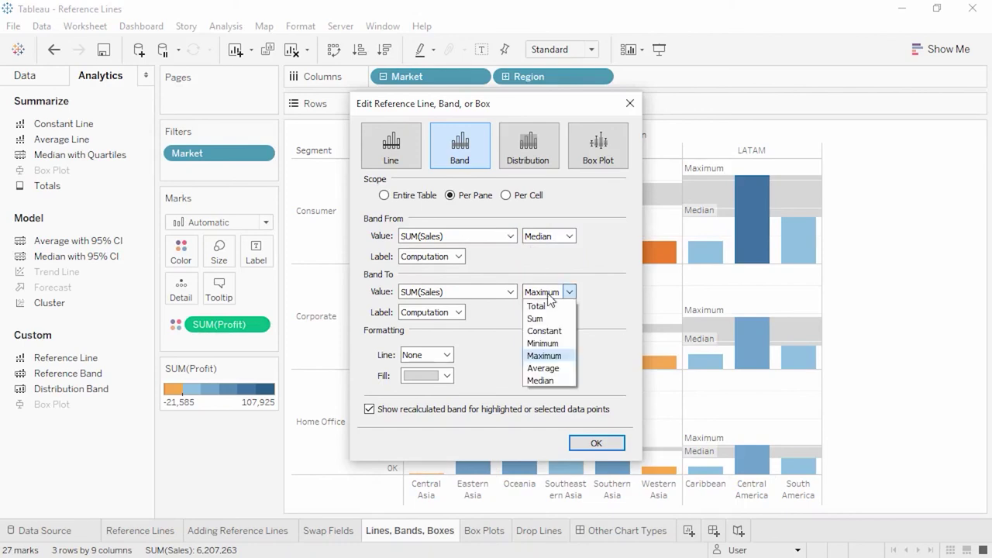
pyautogui.click(546, 369)
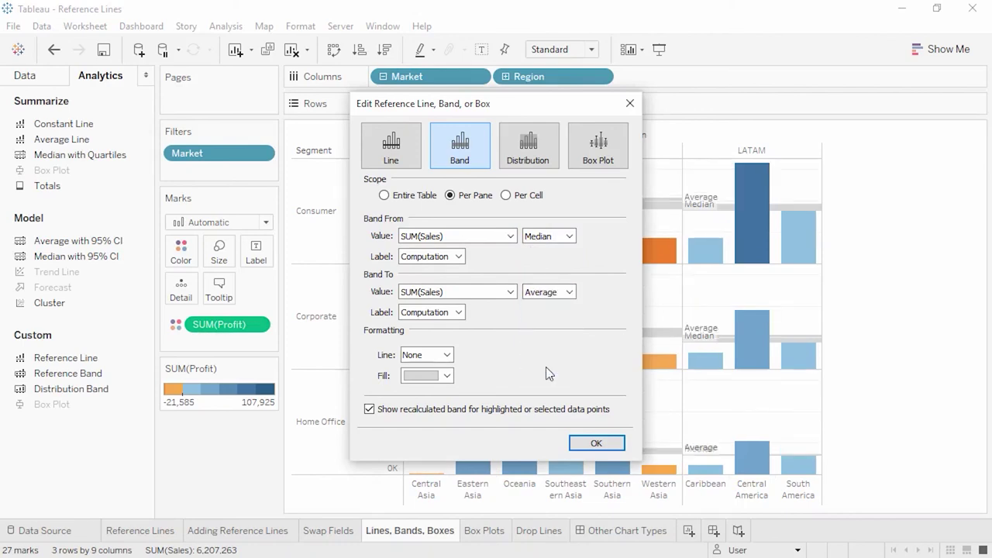
# - Set the label of the Sales reference band's Average end to None and apply the band
pyautogui.click(458, 313)
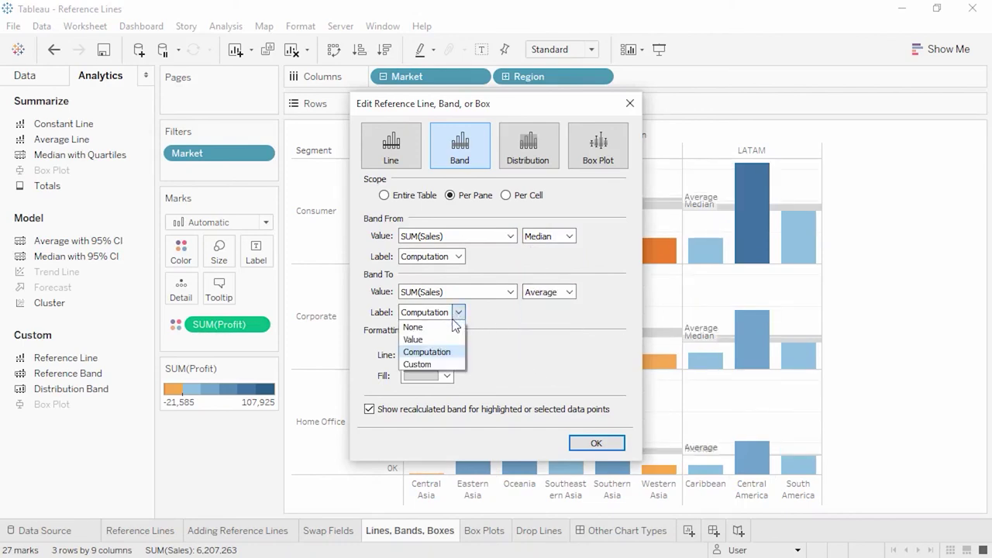
pyautogui.click(450, 324)
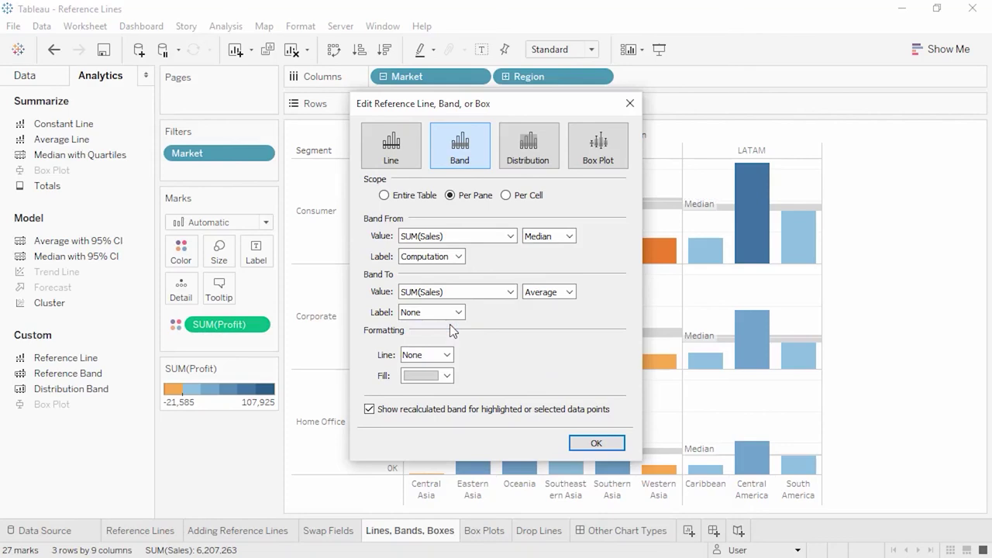
pyautogui.click(595, 443)
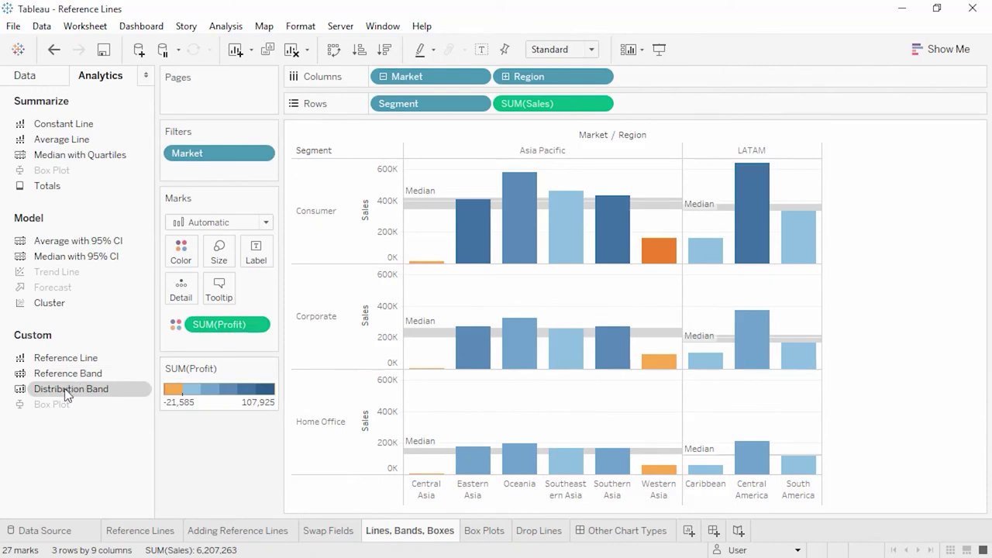
# - Add a per-cell distribution band on Sales covering 60%,80% of Average
pyautogui.moveTo(67, 394)
pyautogui.mouseDown()
pyautogui.moveTo(200, 315)
pyautogui.moveTo(465, 218)
pyautogui.moveTo(536, 159)
pyautogui.mouseUp()
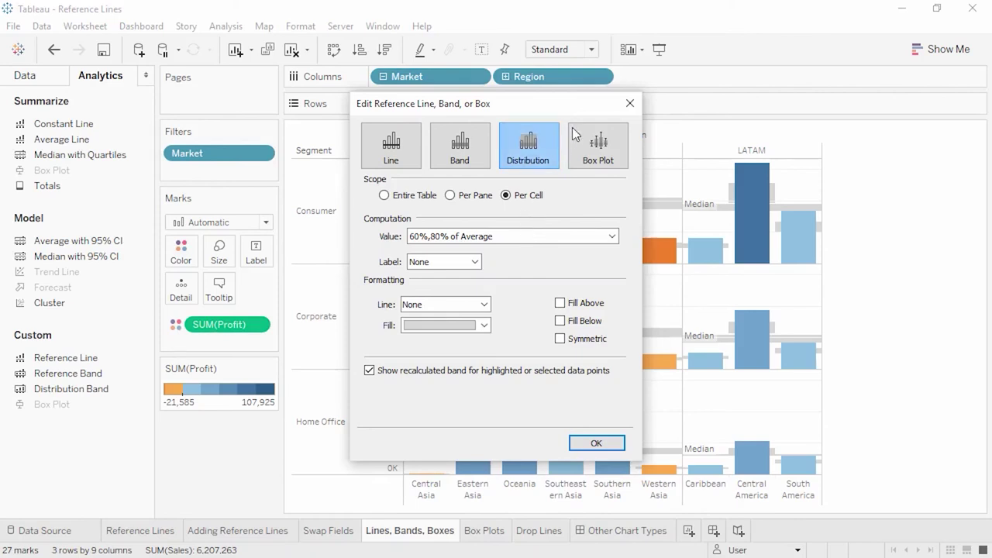
pyautogui.click(631, 103)
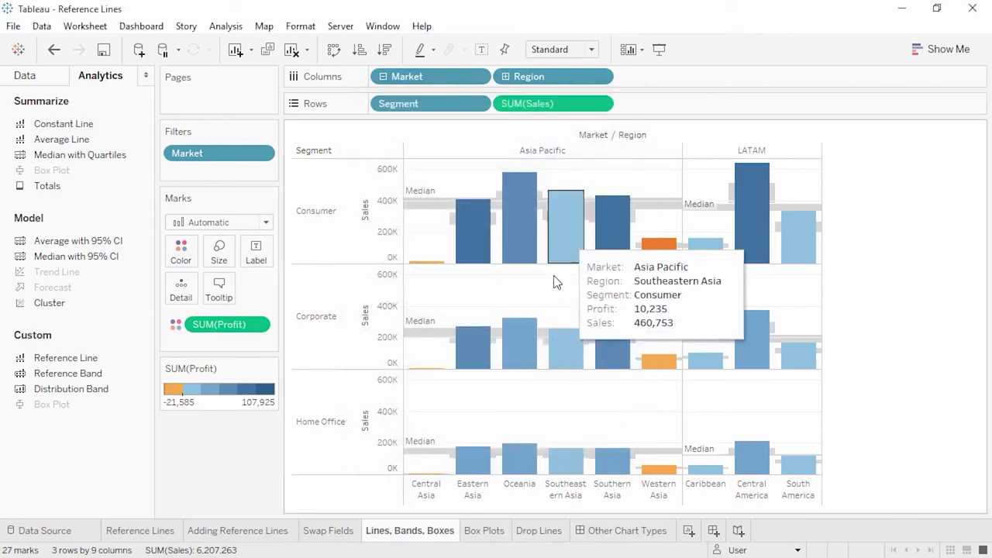
# - On the Box Plots sheet, add a box plot with whiskers within 1.5 times the IQR and hide underlying marks except outliers
pyautogui.click(485, 531)
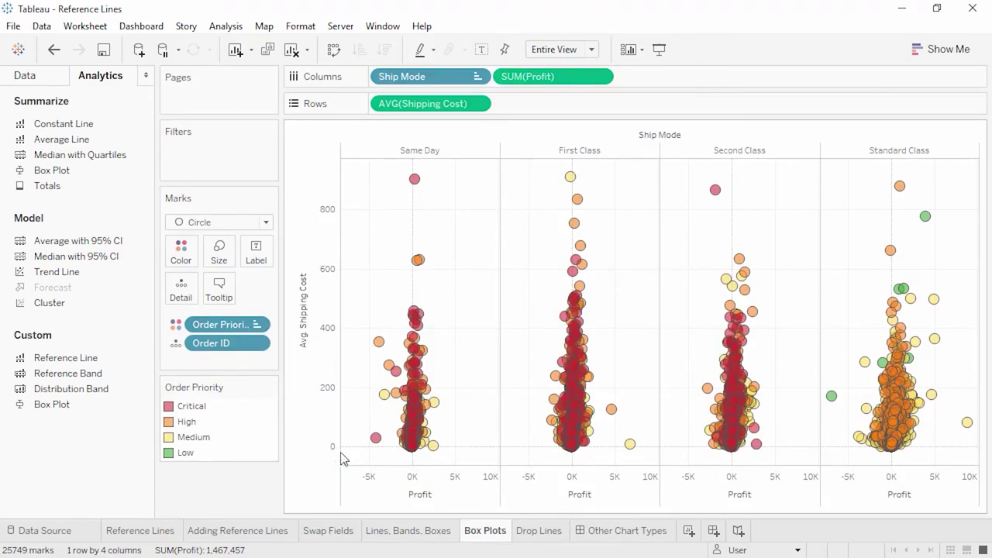
pyautogui.moveTo(107, 402); pyautogui.dragTo(417, 202)
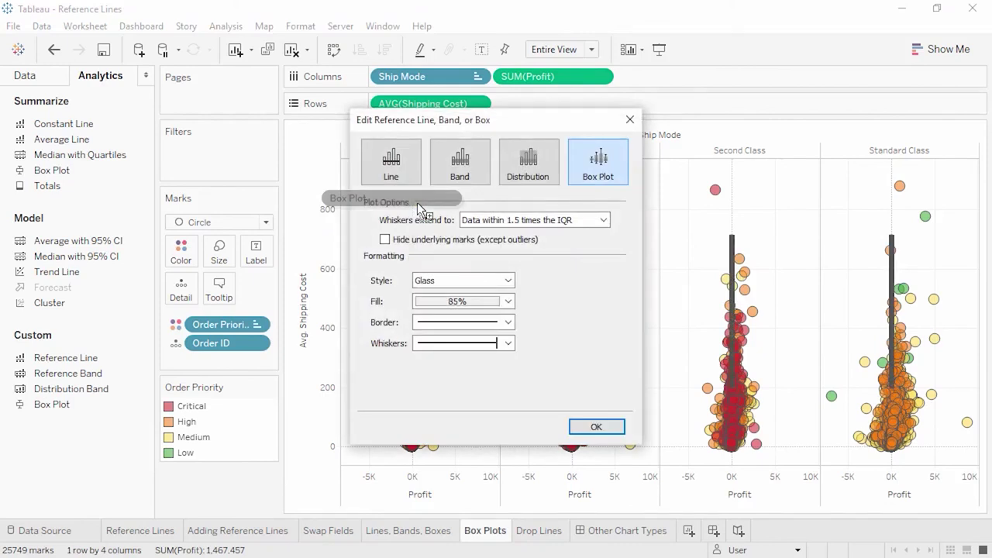
pyautogui.click(468, 223)
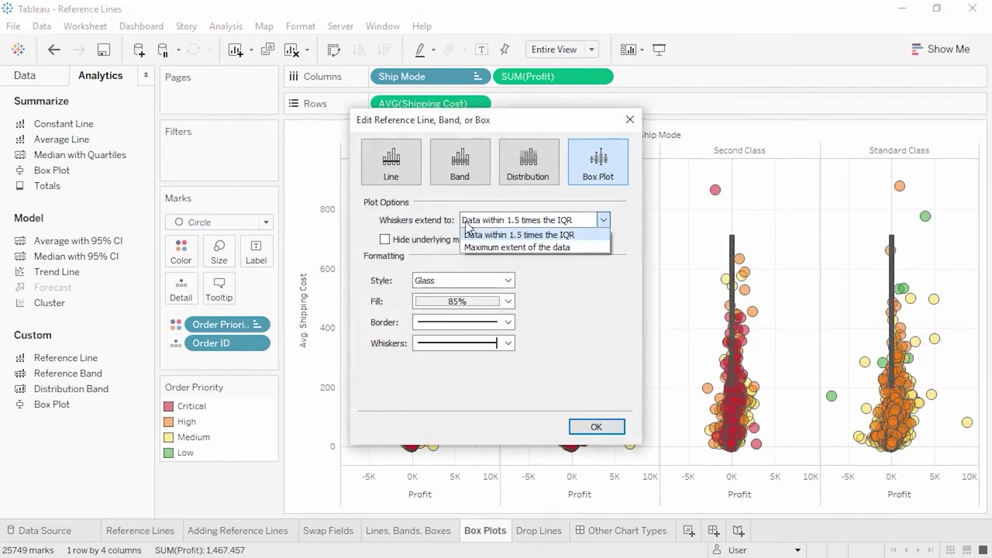
pyautogui.click(467, 225)
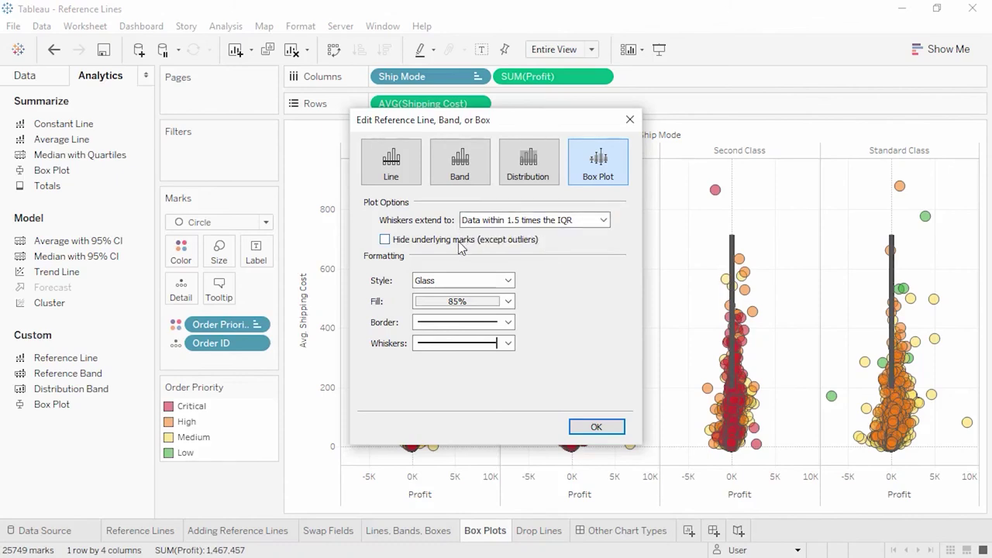
pyautogui.click(460, 244)
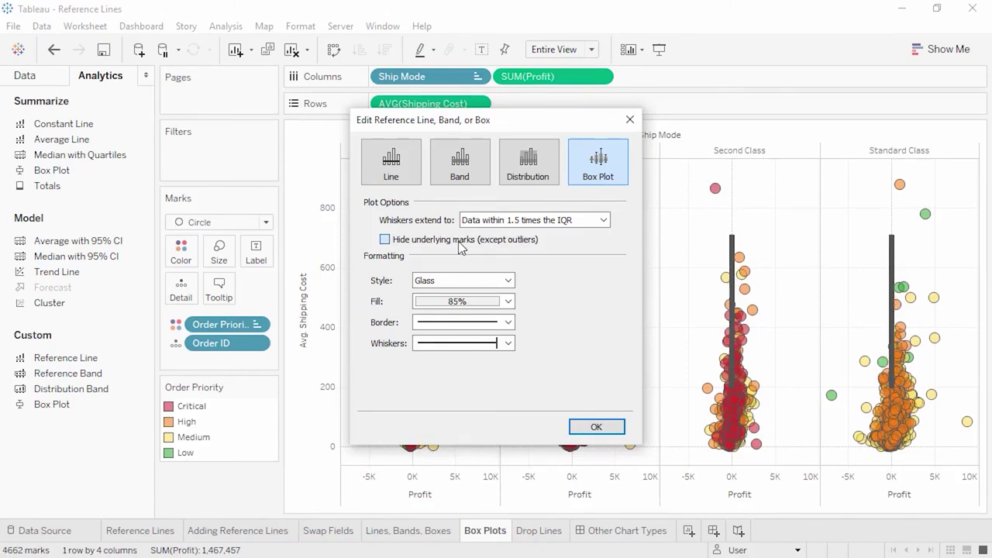
# - Set the box plot style to Modern with short end caps on the whiskers and apply it
pyautogui.click(458, 281)
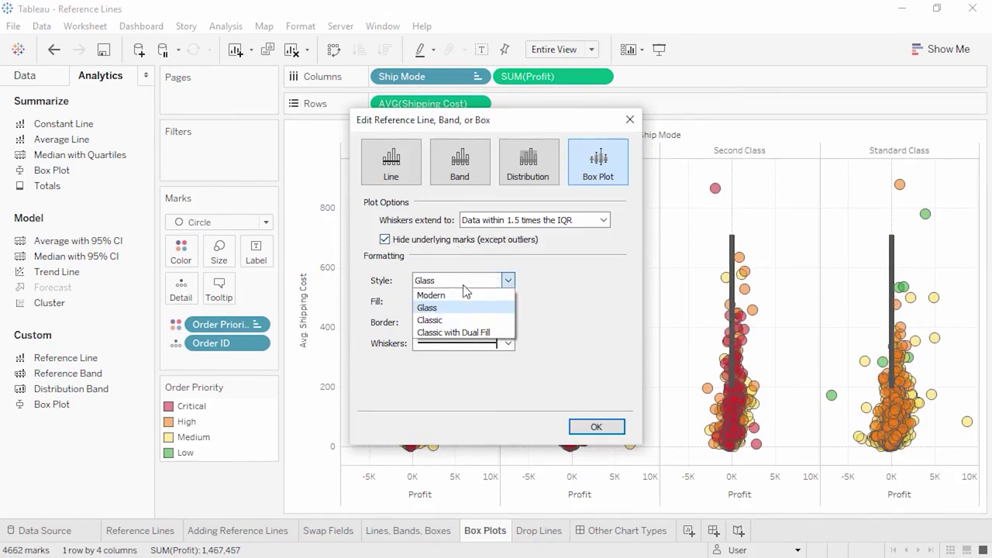
pyautogui.click(458, 291)
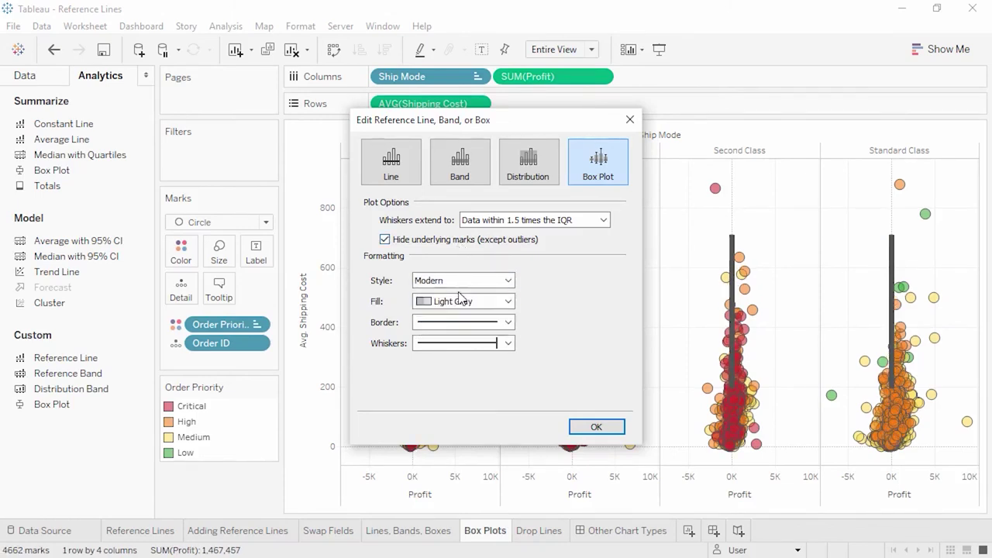
pyautogui.click(455, 342)
pyautogui.click(427, 392)
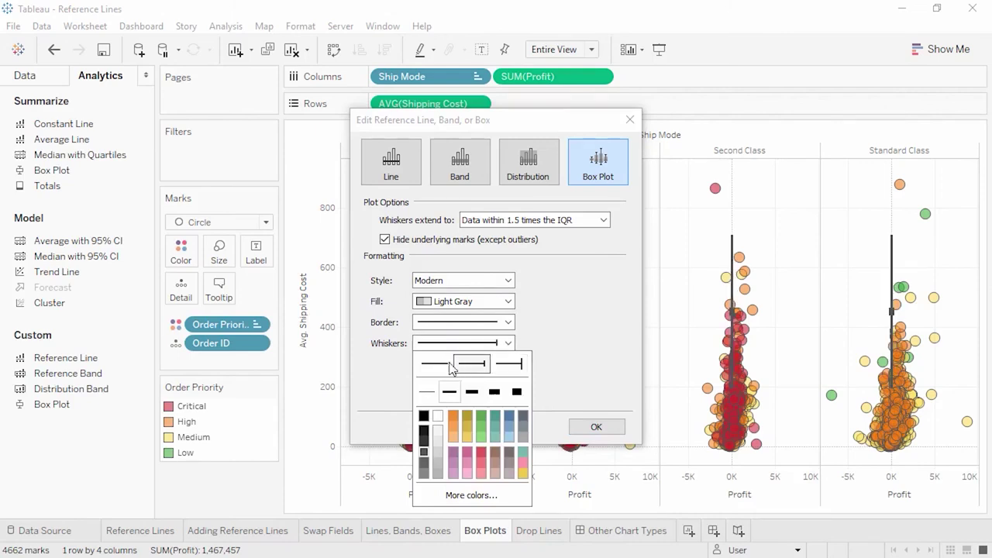
pyautogui.click(384, 372)
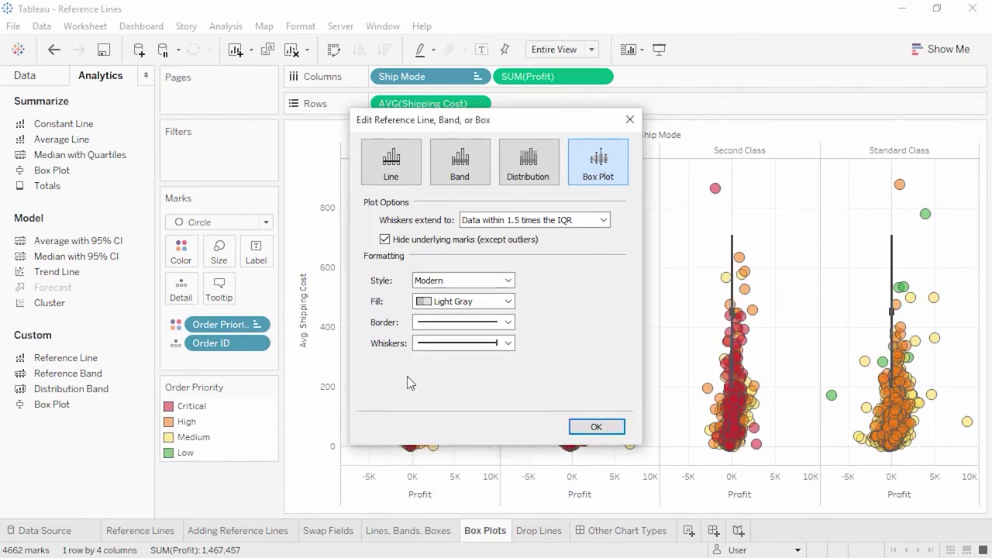
pyautogui.click(595, 428)
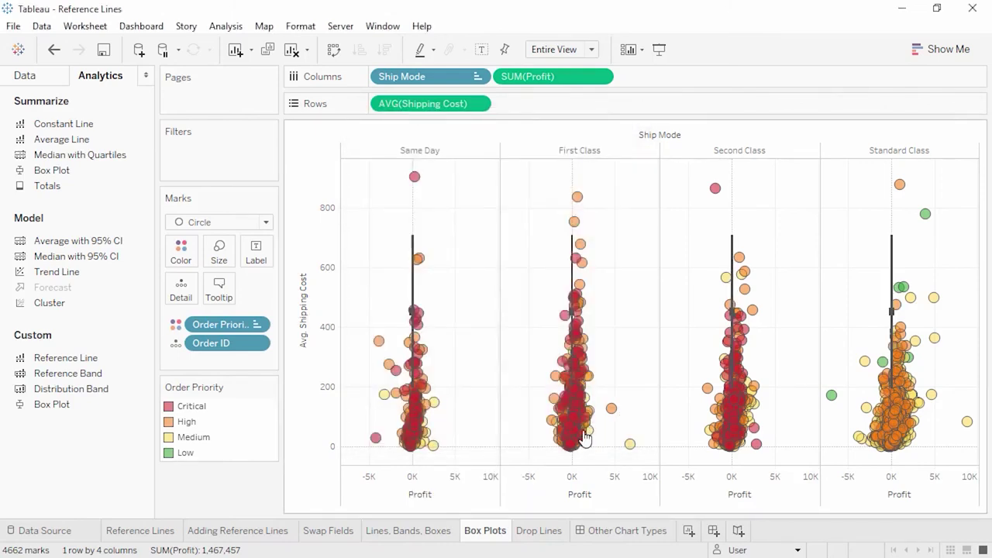
# - On the Drop Lines sheet, show drop lines and select the California Furniture mark to display them
pyautogui.click(540, 531)
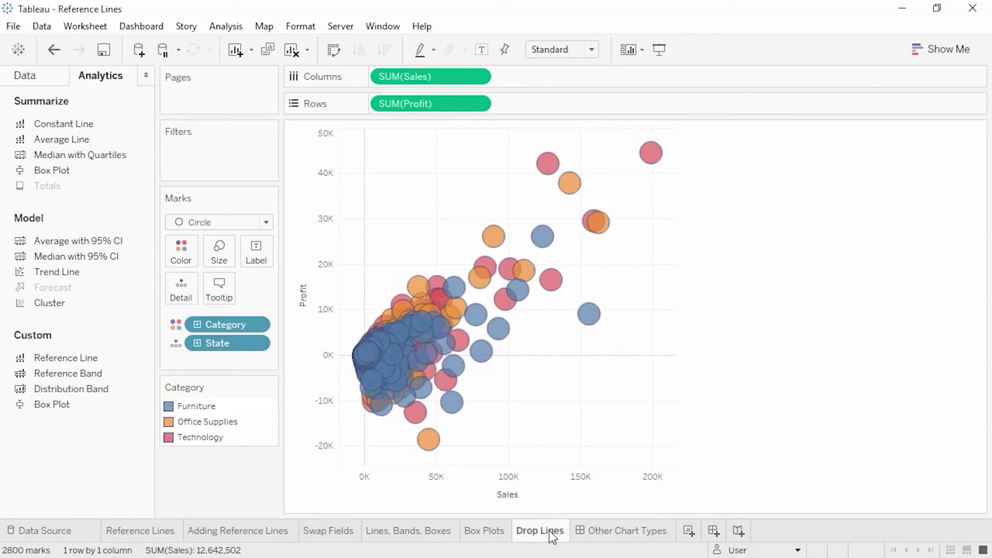
pyautogui.rightClick(539, 431)
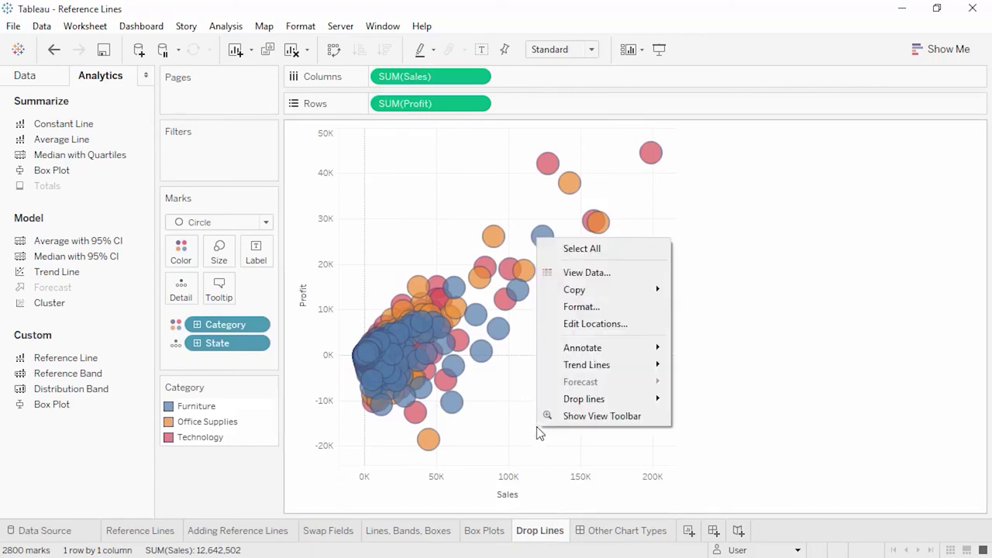
pyautogui.moveTo(571, 400)
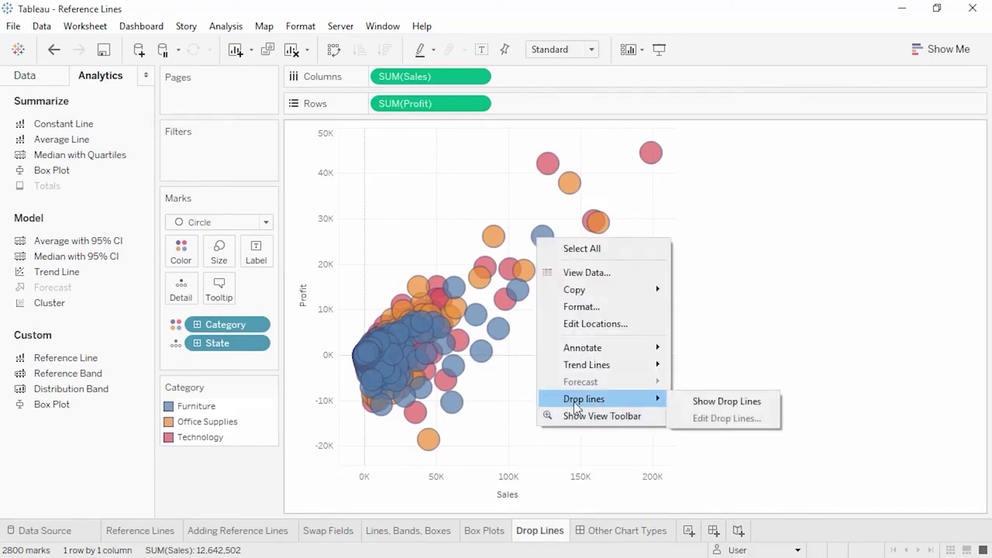
pyautogui.click(691, 401)
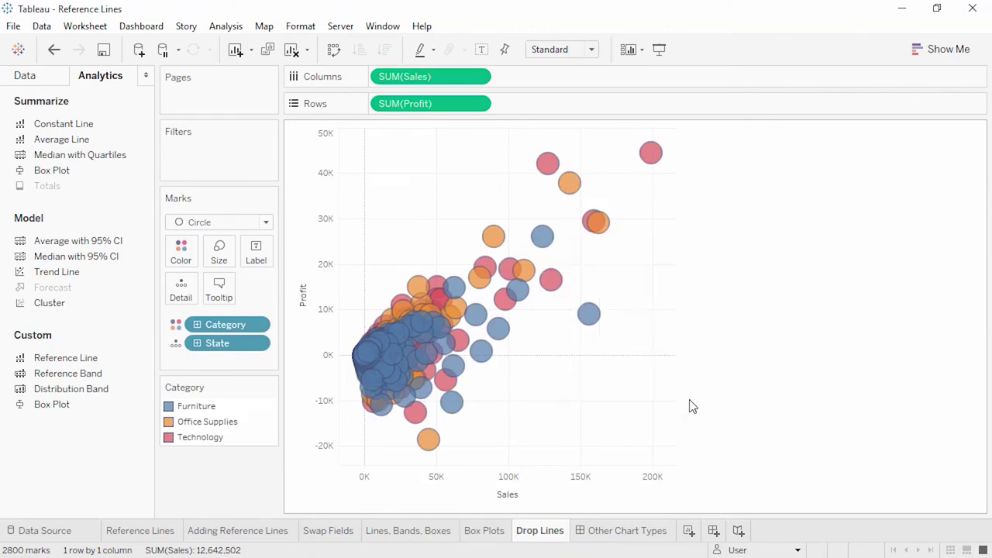
pyautogui.click(589, 318)
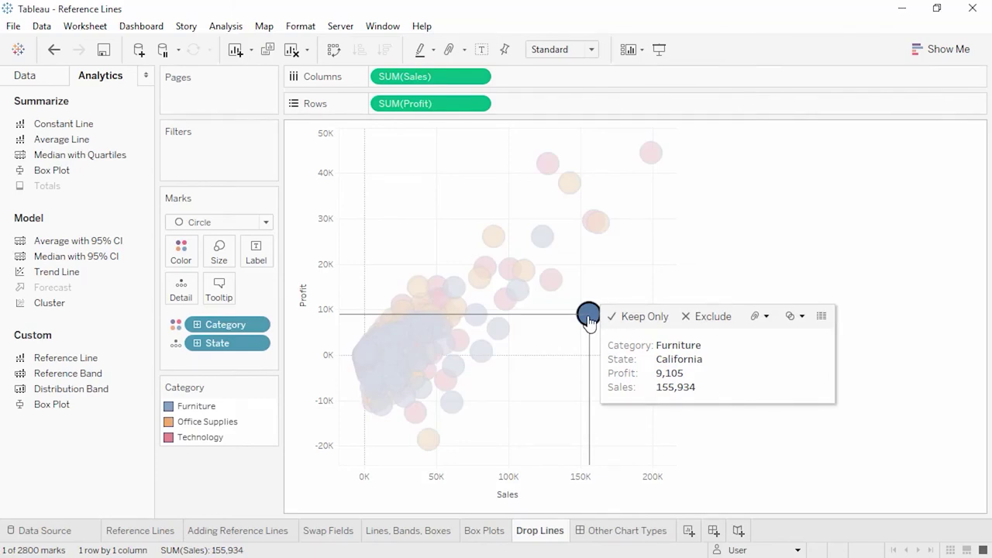
# - Edit the drop lines to drop only to the Y axis with Automatic labels, and reselect the California Furniture mark
pyautogui.rightClick(562, 355)
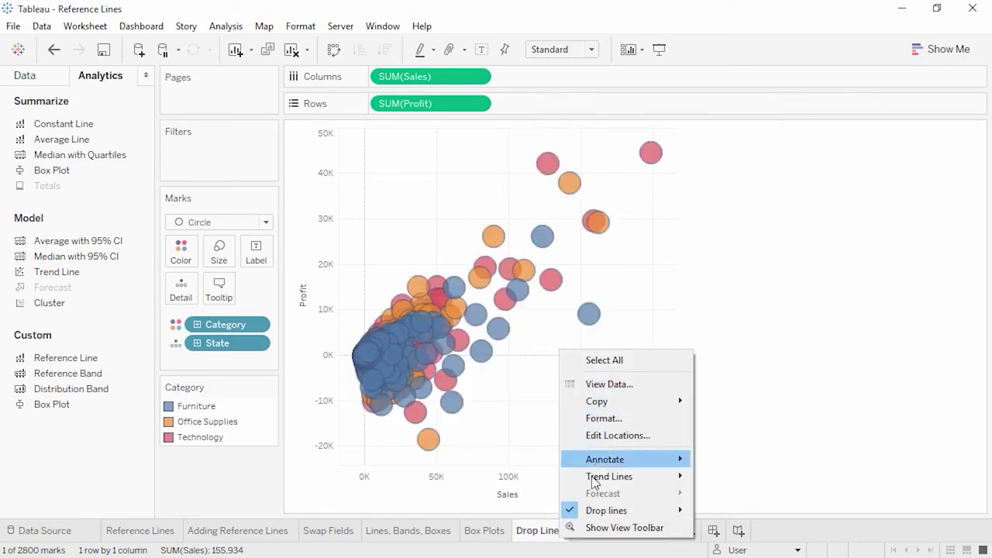
pyautogui.moveTo(601, 514)
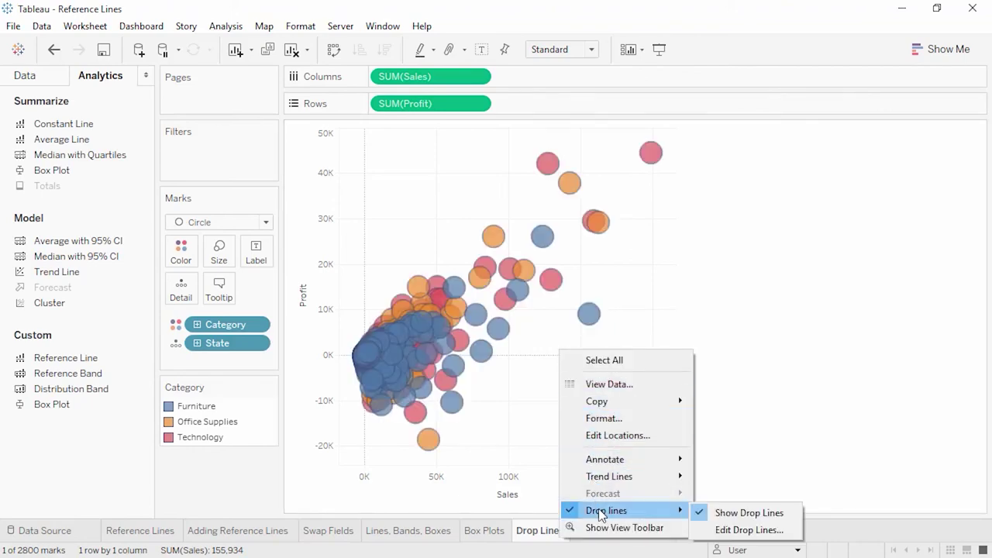
pyautogui.click(727, 531)
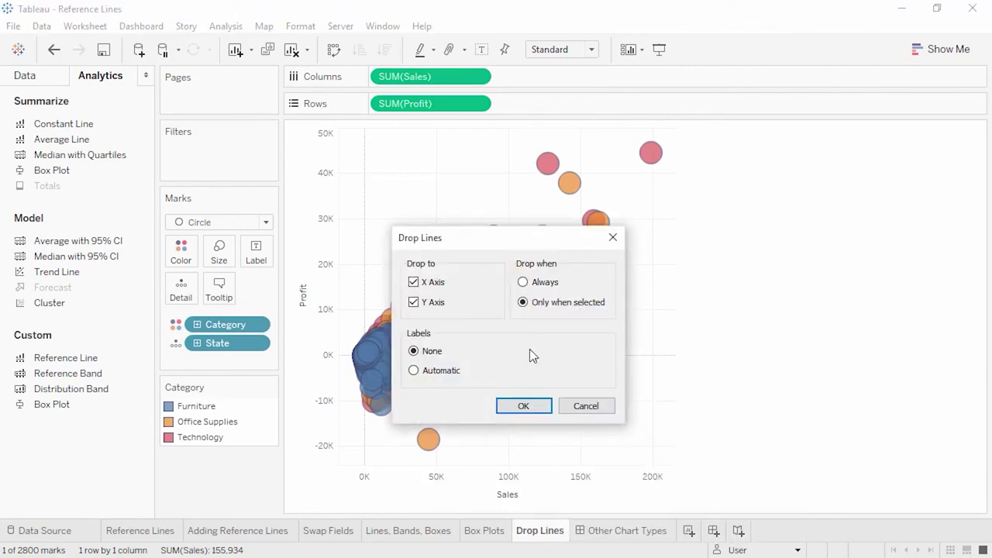
pyautogui.click(414, 283)
pyautogui.click(414, 371)
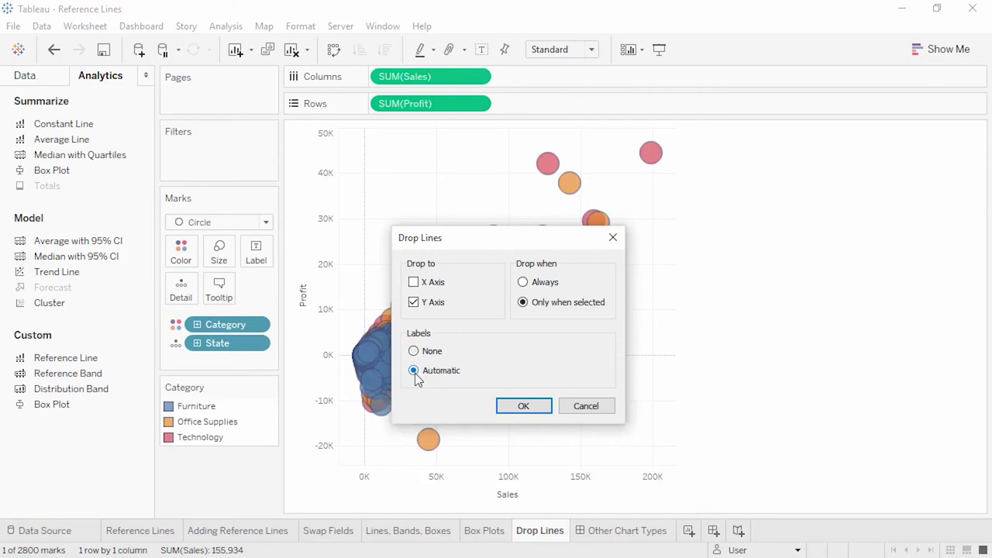
pyautogui.click(522, 406)
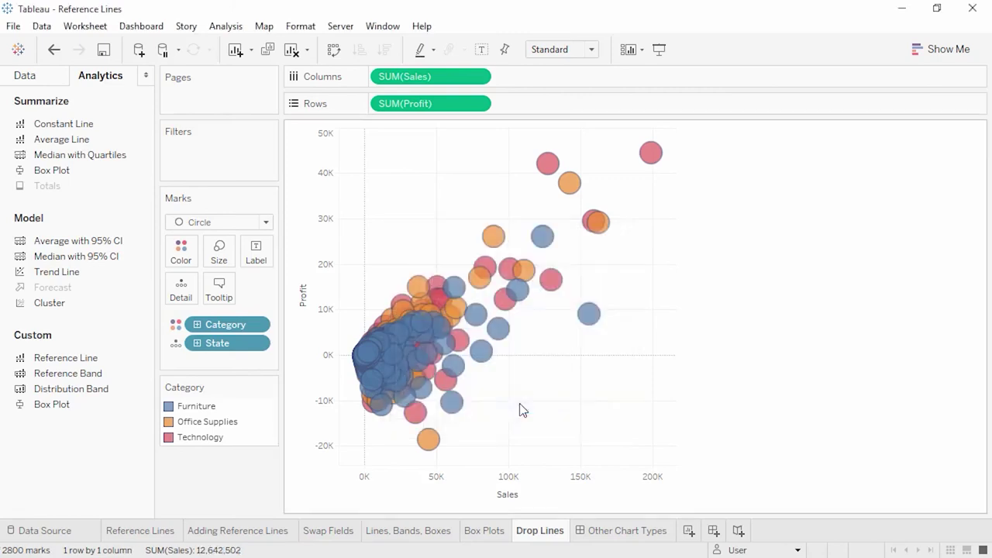
pyautogui.click(589, 318)
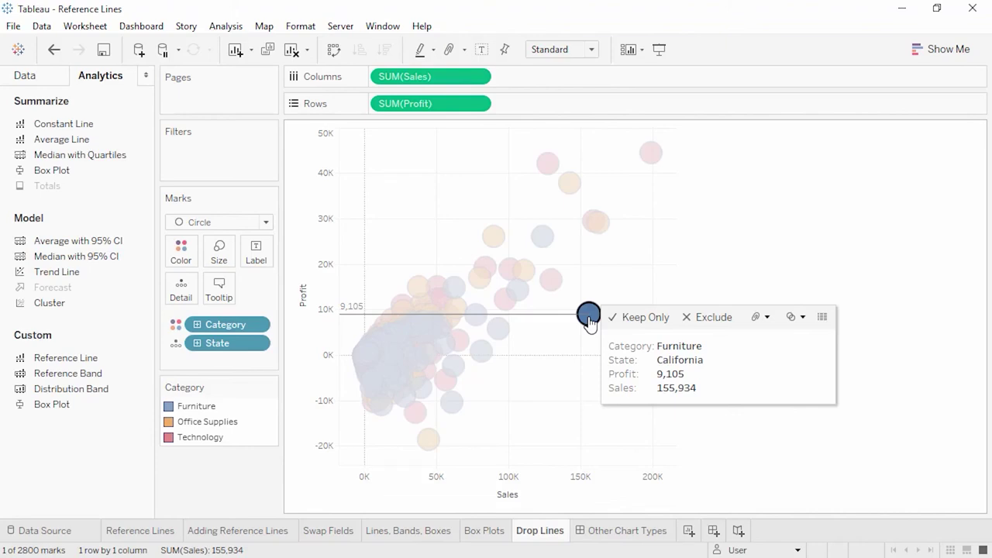
# - On the Other Chart Types dashboard, inspect drop lines for Africa's 2014 Q3 point in the timeline and the Tables bar
pyautogui.click(605, 532)
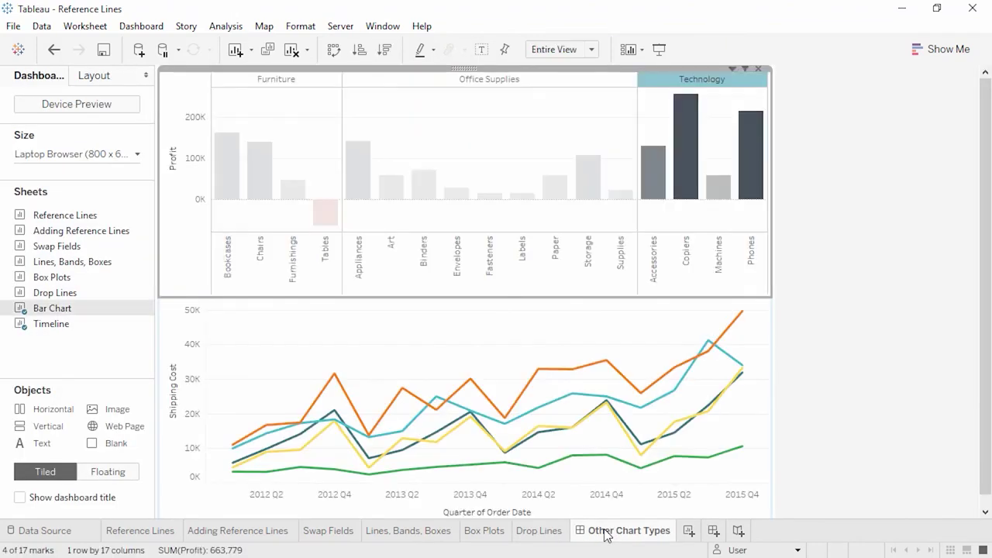
pyautogui.click(580, 460)
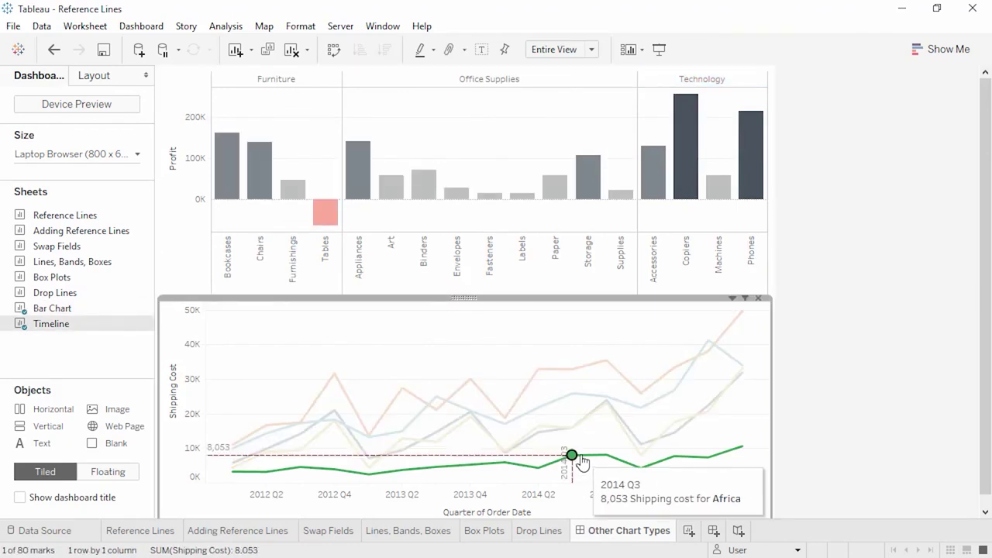
pyautogui.click(332, 219)
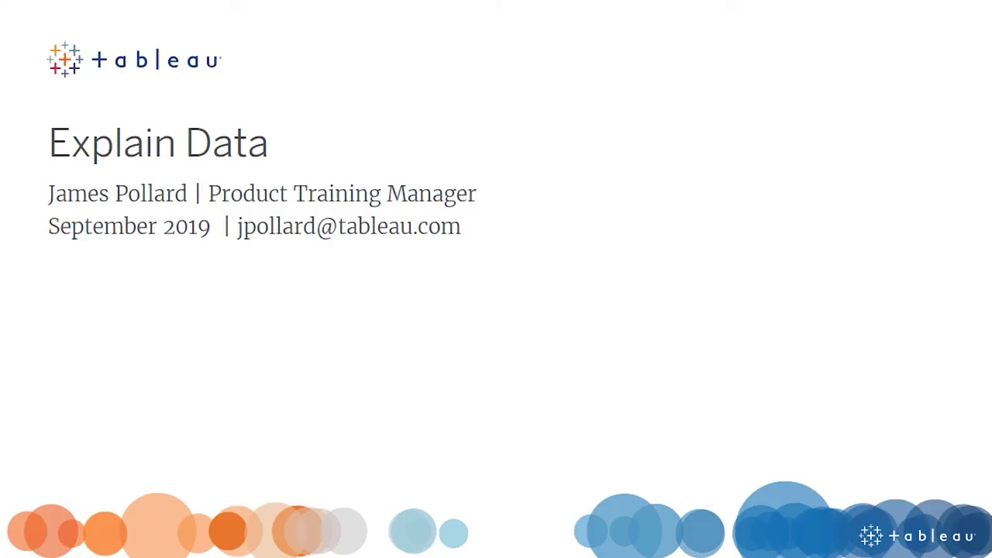
pyautogui.press('Right')
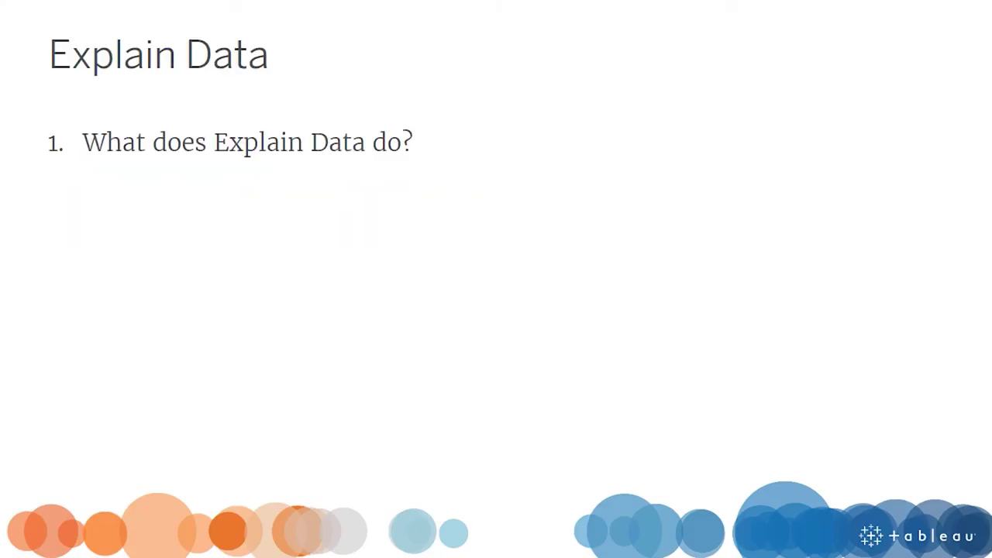
pyautogui.press('Right')
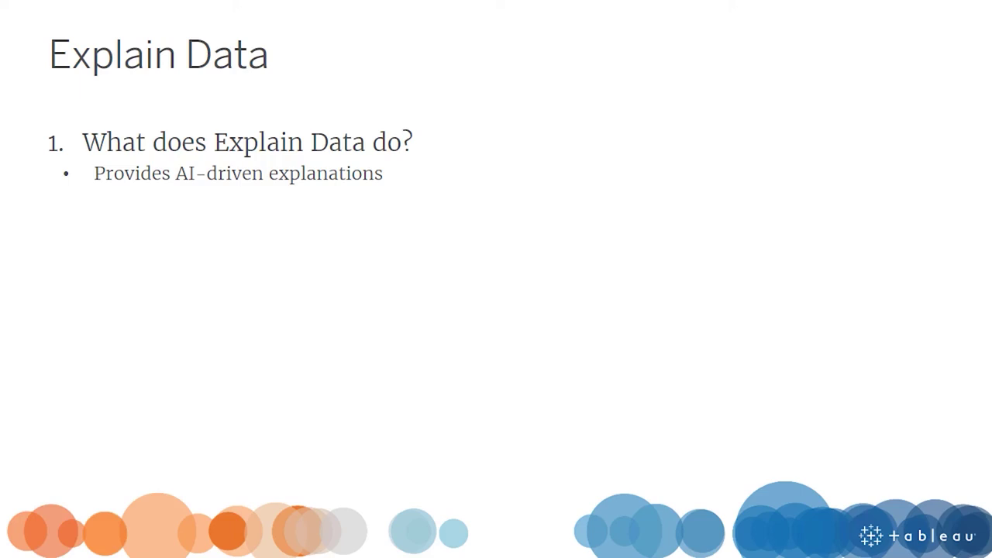
pyautogui.press('Right')
pyautogui.press('Right')
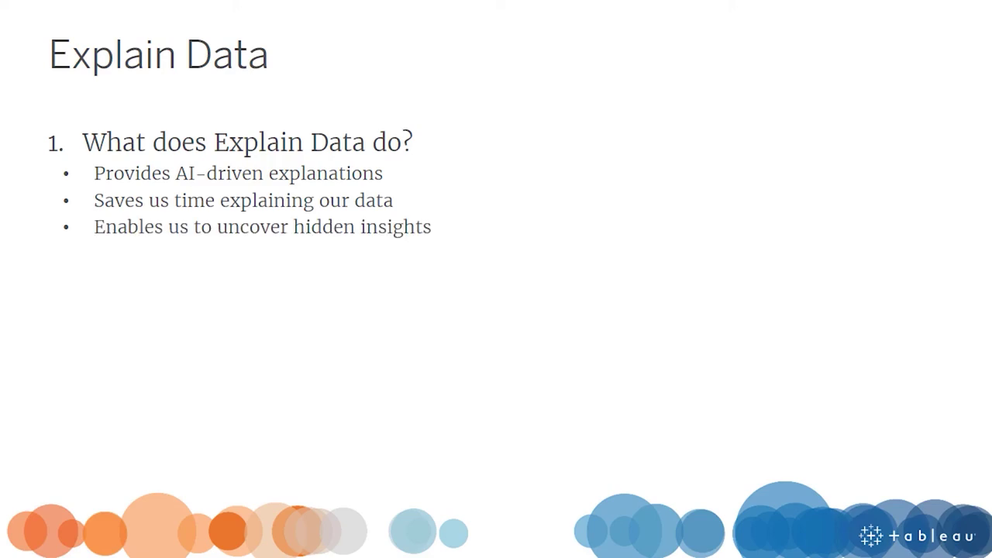
pyautogui.press('Right')
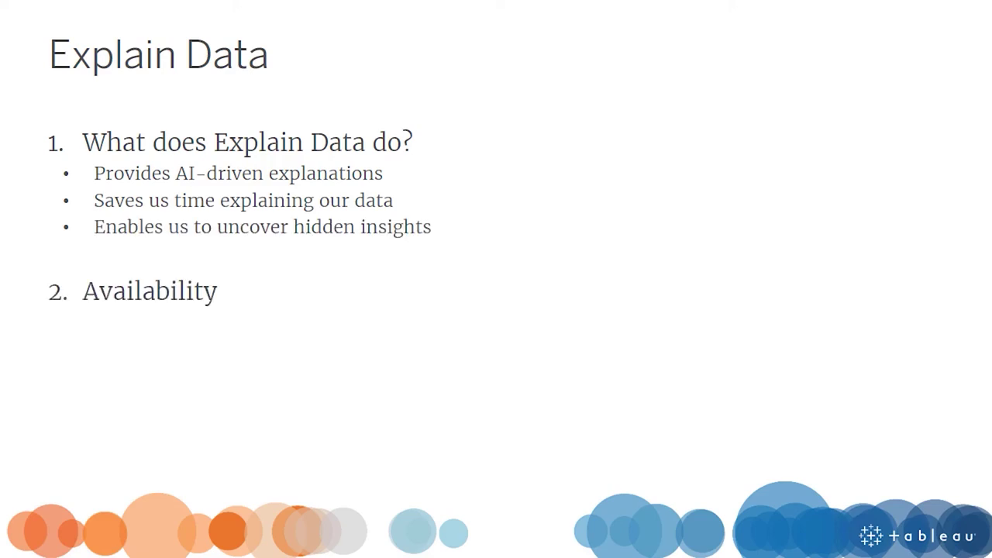
pyautogui.press('Right')
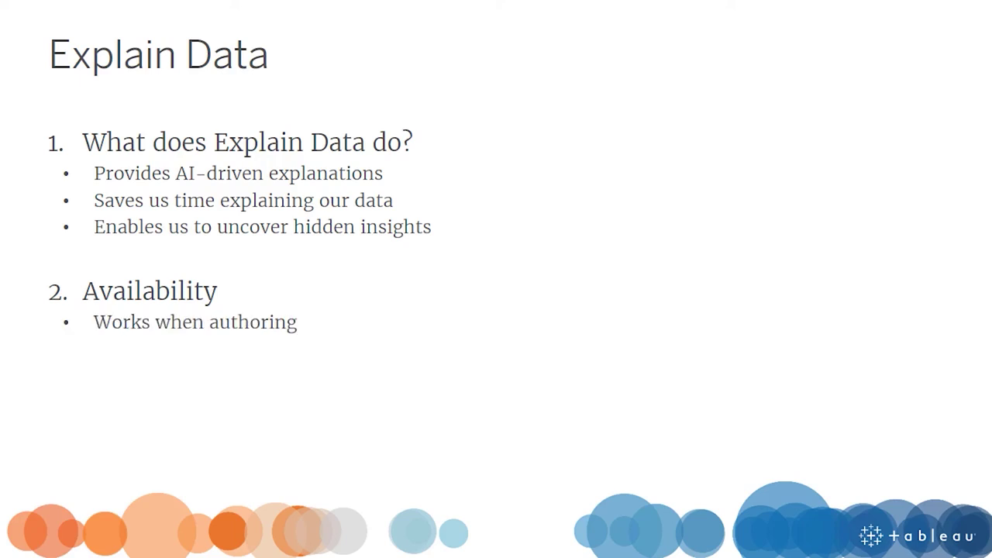
pyautogui.press('Right')
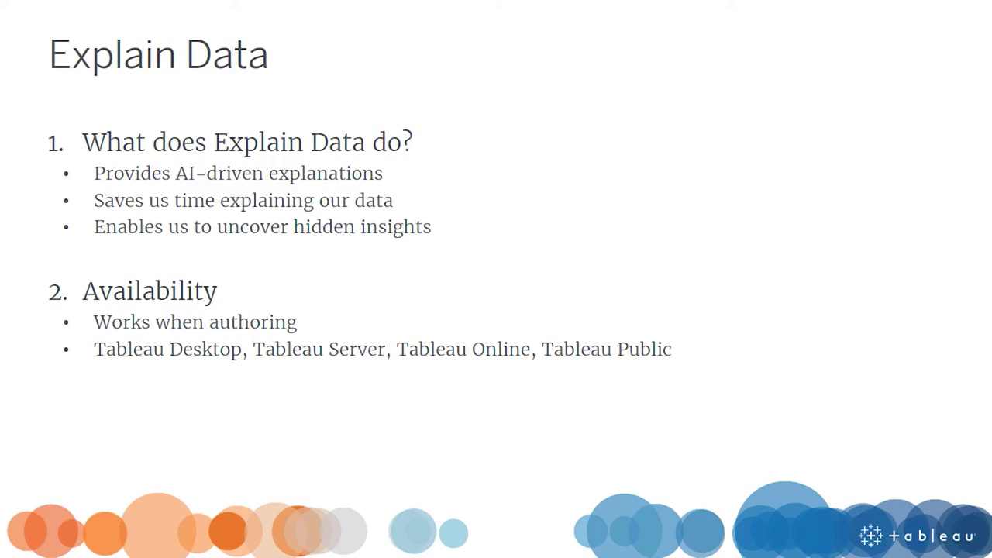
pyautogui.press('Right')
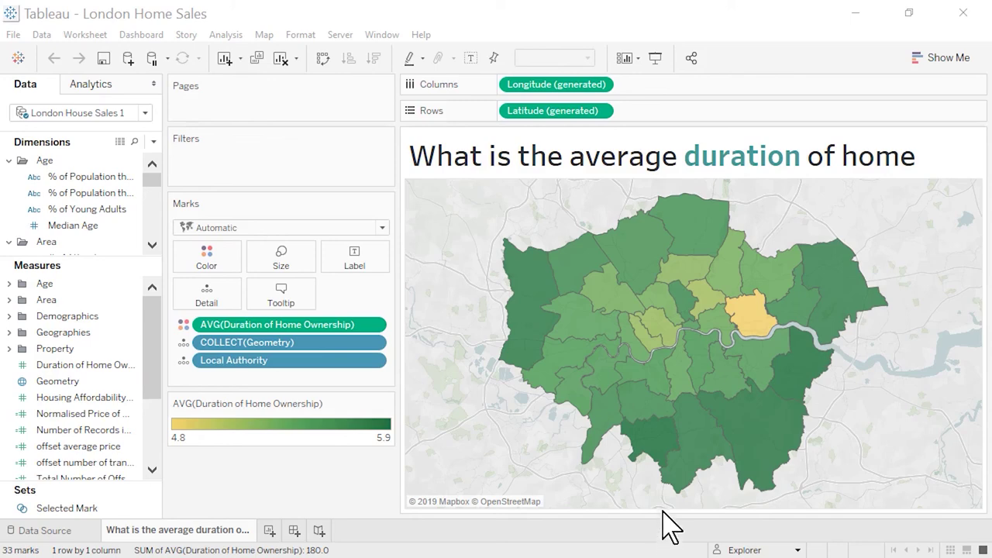
# - Select the Newham area on the London home ownership duration map and run Explain Data on it
pyautogui.moveTo(713, 361)
pyautogui.moveTo(751, 356)
pyautogui.moveTo(742, 323)
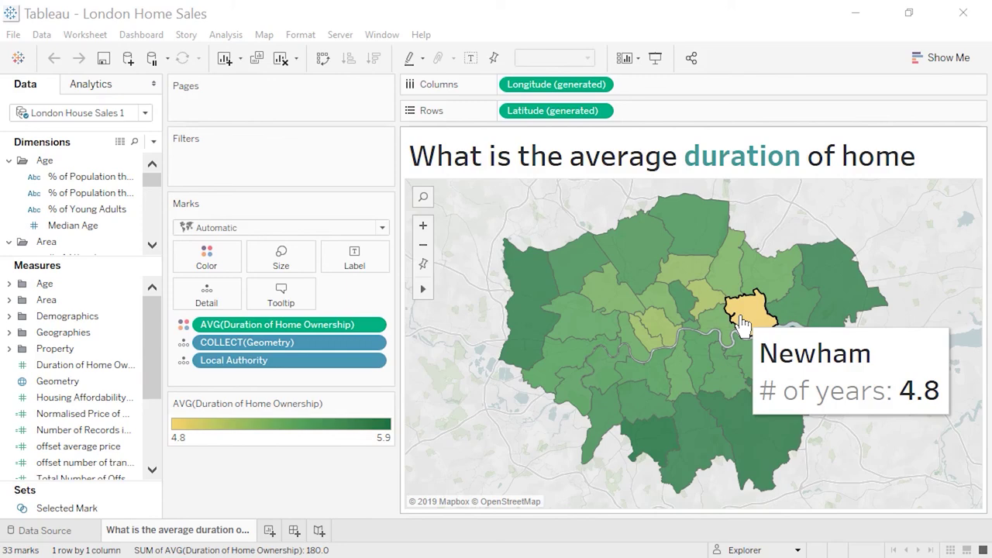
pyautogui.click(742, 324)
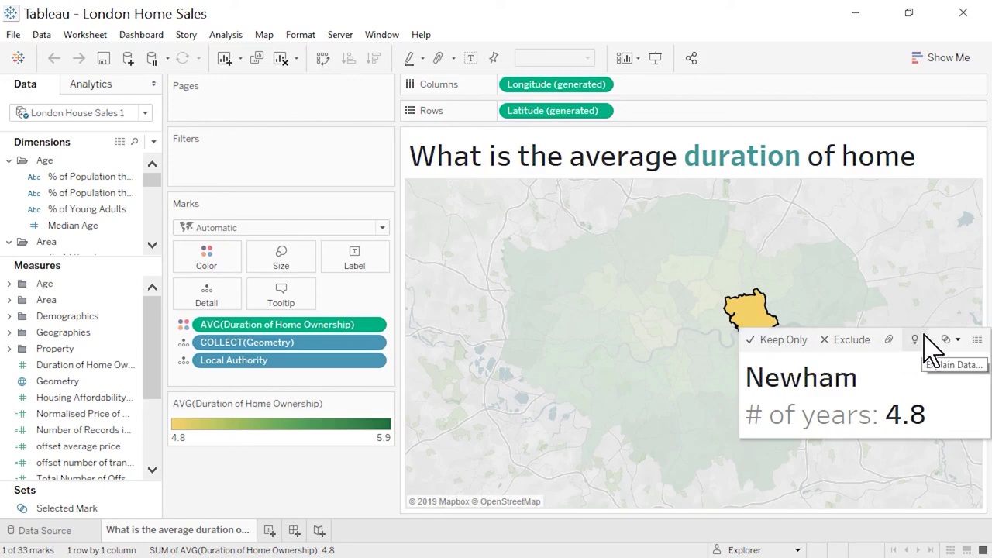
pyautogui.click(924, 334)
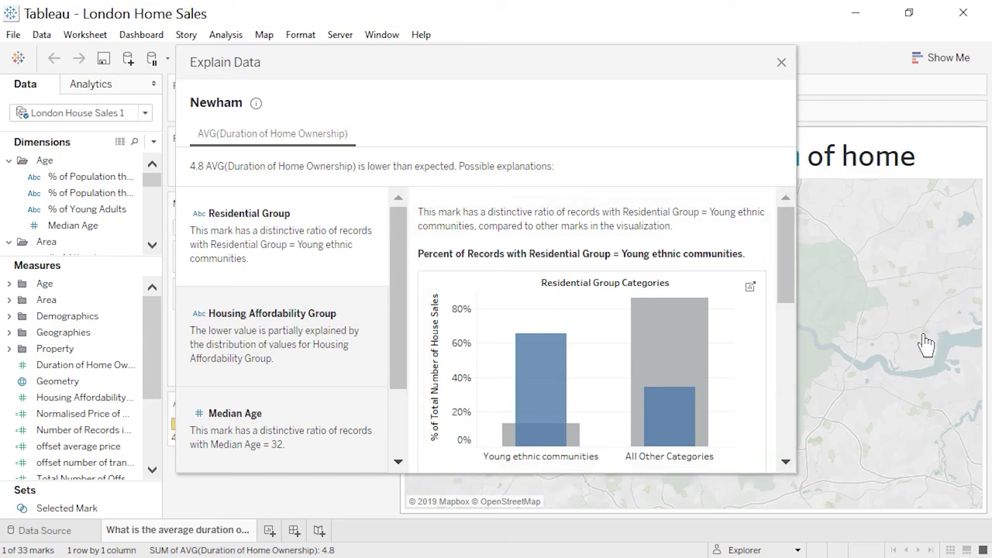
# - Review Newham's possible explanations: Residential Group, Housing Affordability Group, Median Age and % of Population that is Retired, including their charts
pyautogui.moveTo(790, 293); pyautogui.dragTo(790, 311)
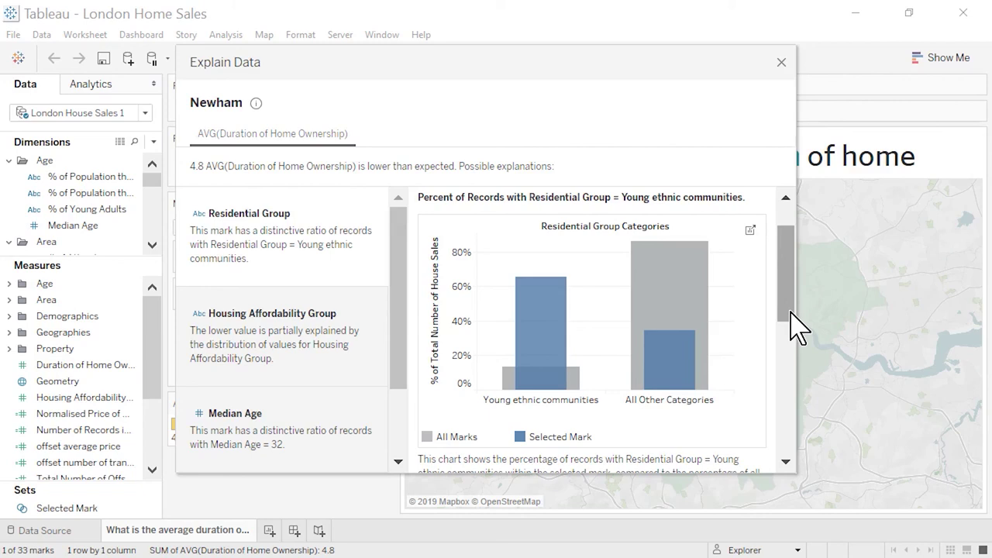
pyautogui.moveTo(792, 326); pyautogui.dragTo(791, 438)
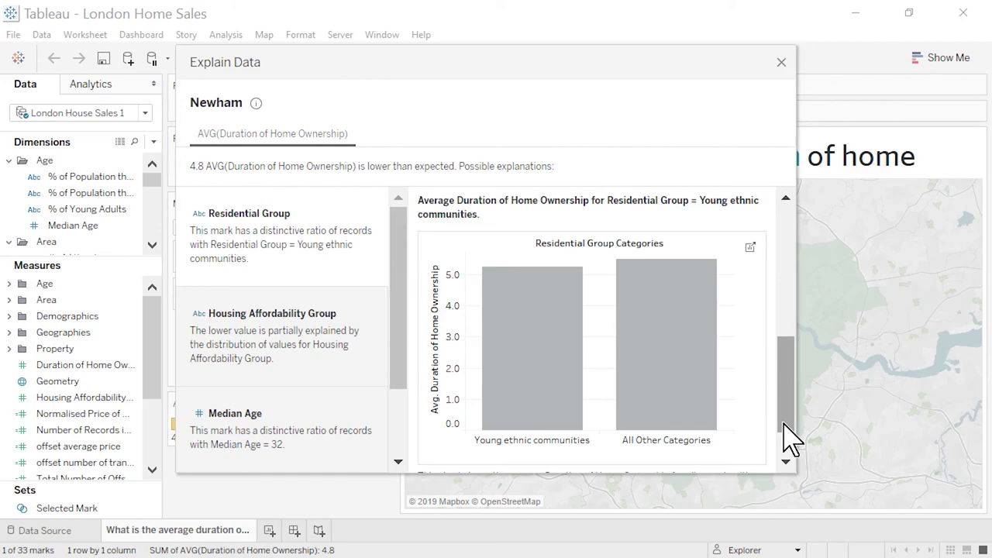
pyautogui.click(376, 361)
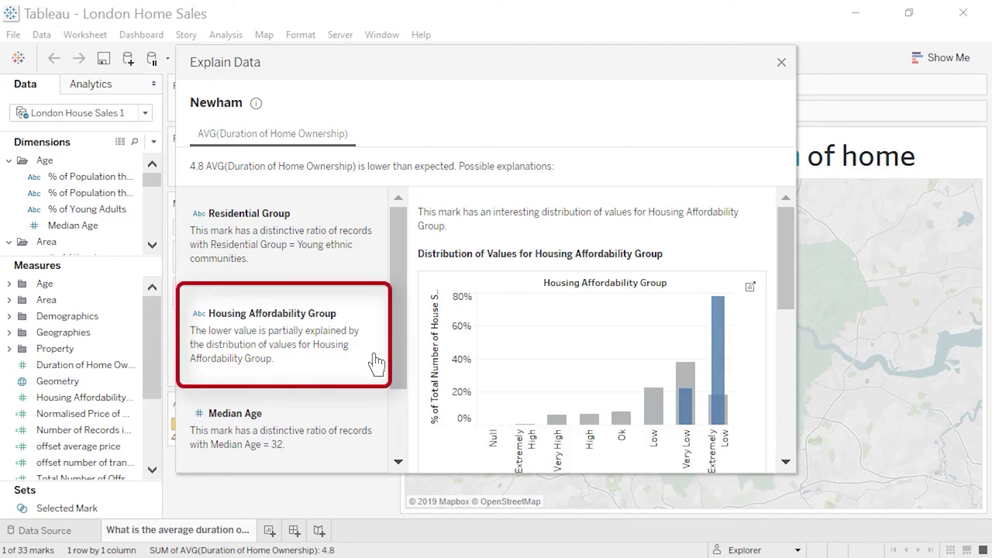
pyautogui.moveTo(786, 227)
pyautogui.mouseDown()
pyautogui.moveTo(787, 248)
pyautogui.moveTo(783, 240)
pyautogui.mouseUp()
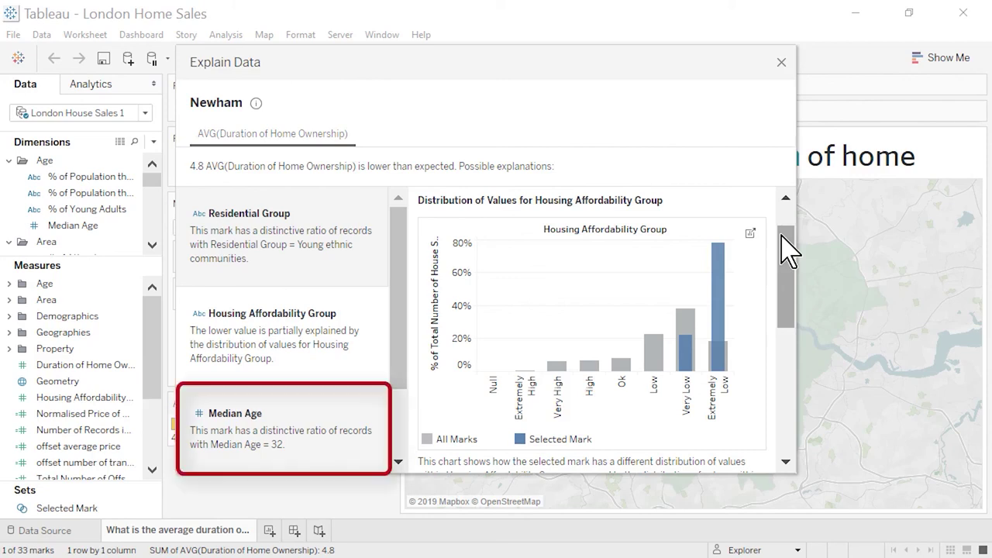
pyautogui.click(363, 418)
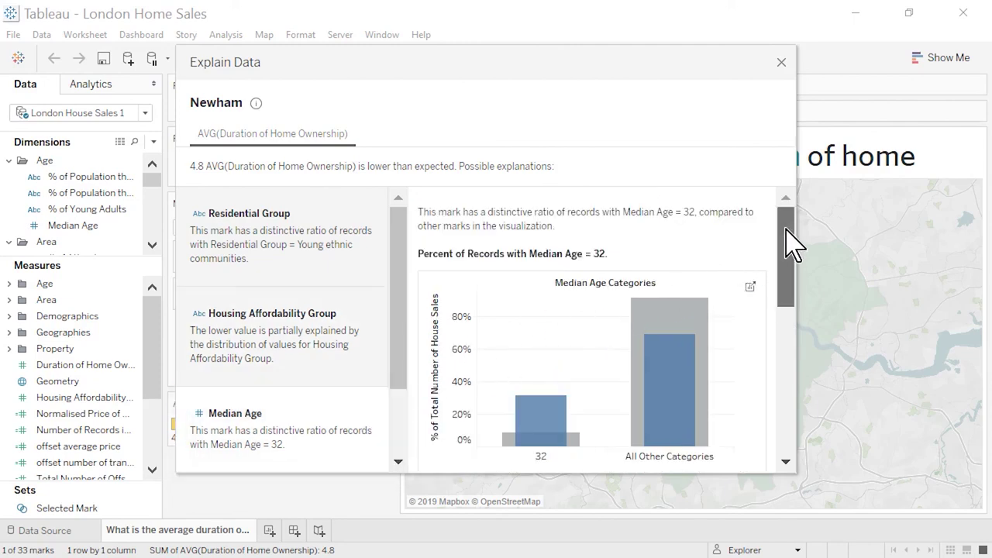
pyautogui.scroll(-1, 786, 242)
pyautogui.moveTo(790, 252); pyautogui.dragTo(791, 262)
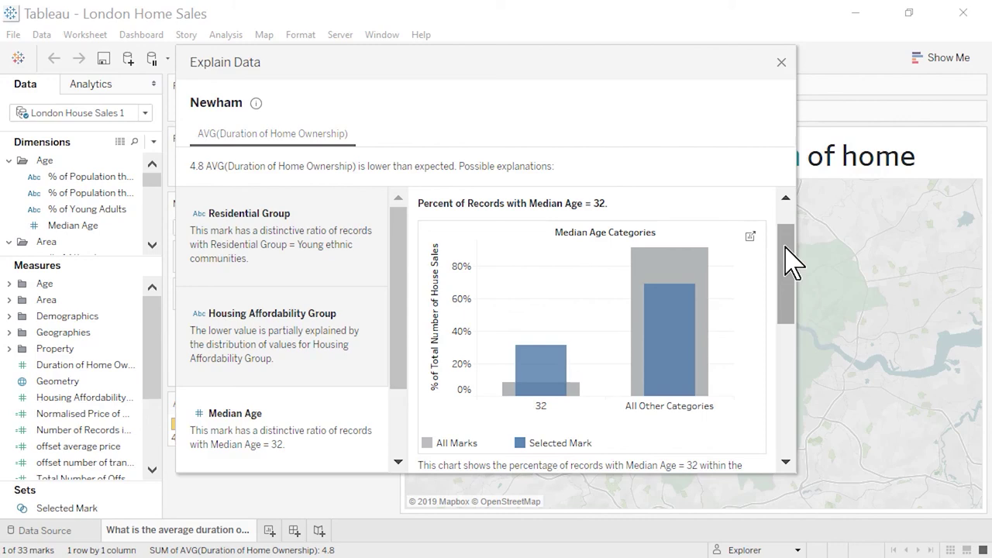
pyautogui.moveTo(399, 380); pyautogui.dragTo(399, 454)
pyautogui.click(372, 430)
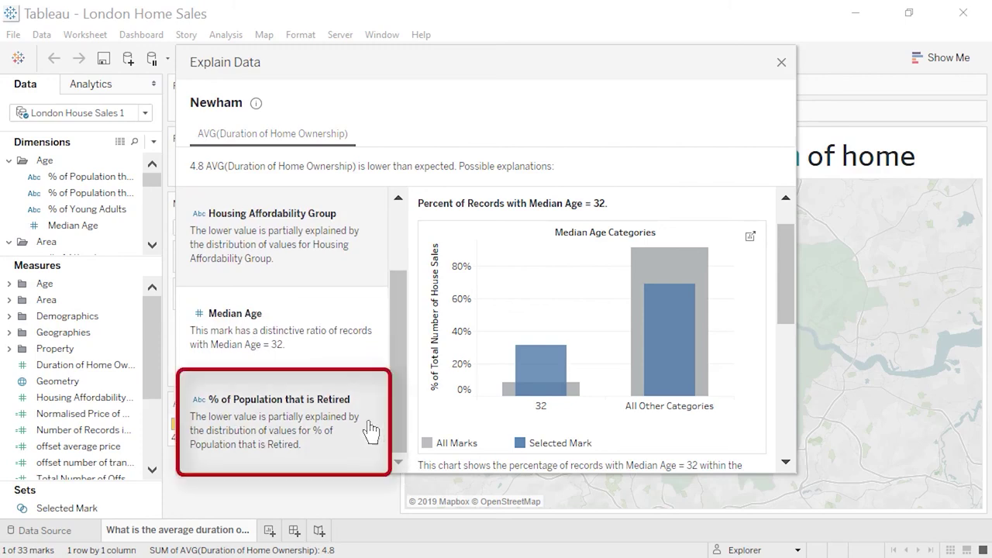
pyautogui.moveTo(775, 219); pyautogui.dragTo(785, 238)
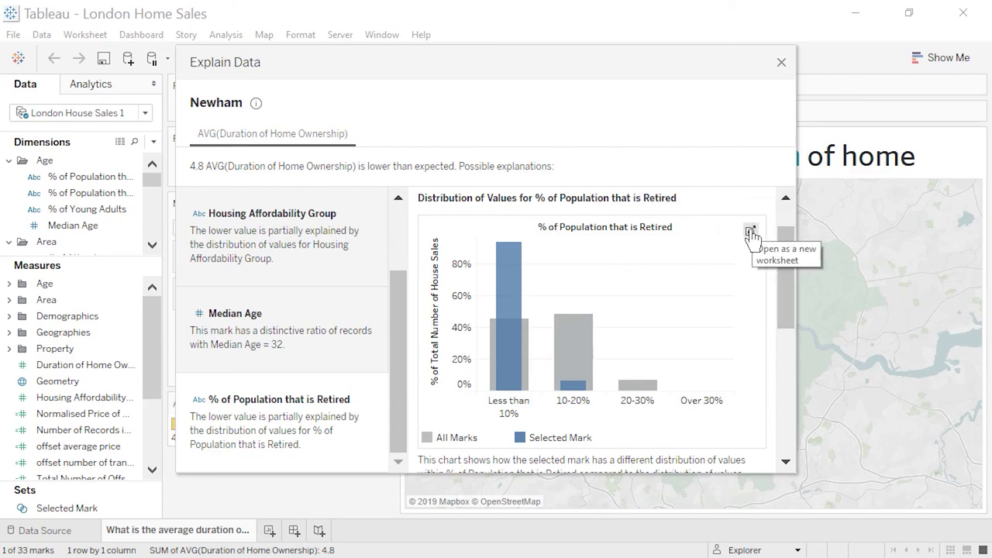
# - Open the % of Population that is Retired chart as a new worksheet and replace its column field with Median Age
pyautogui.click(751, 233)
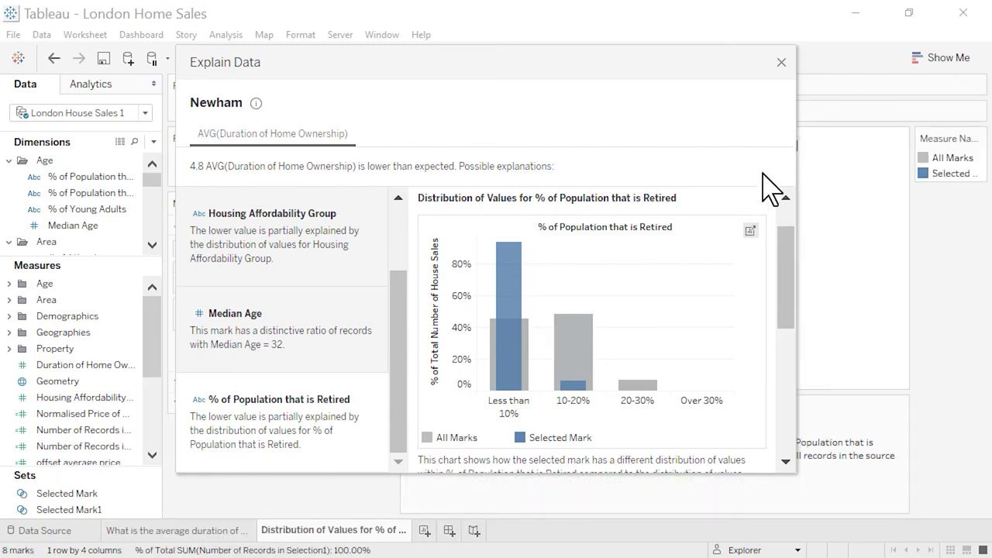
pyautogui.click(781, 62)
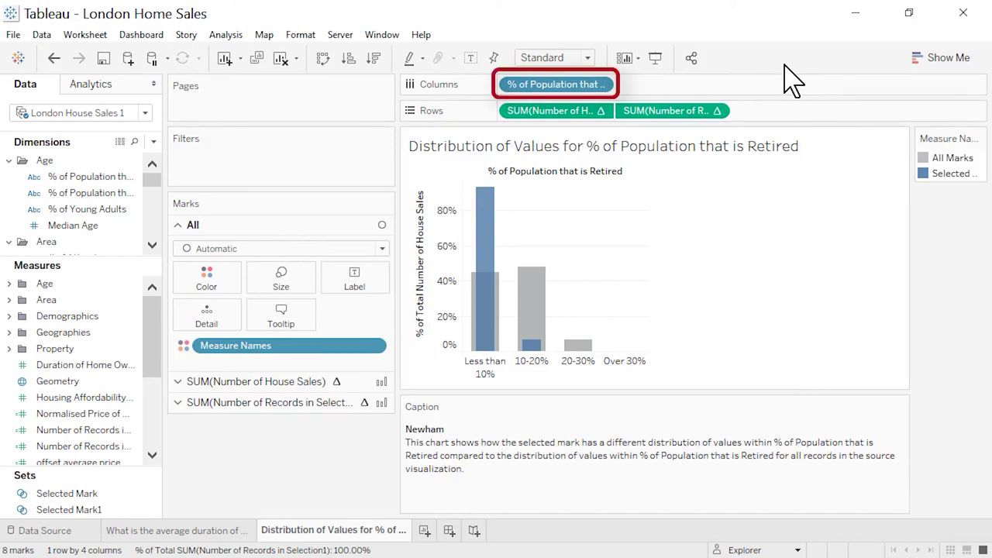
pyautogui.click(121, 225)
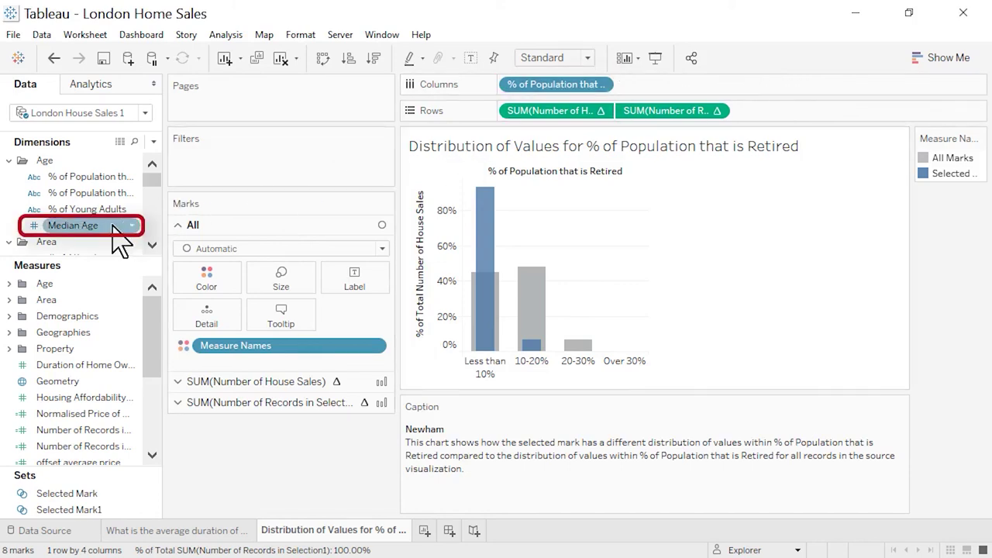
pyautogui.moveTo(91, 230); pyautogui.dragTo(544, 87)
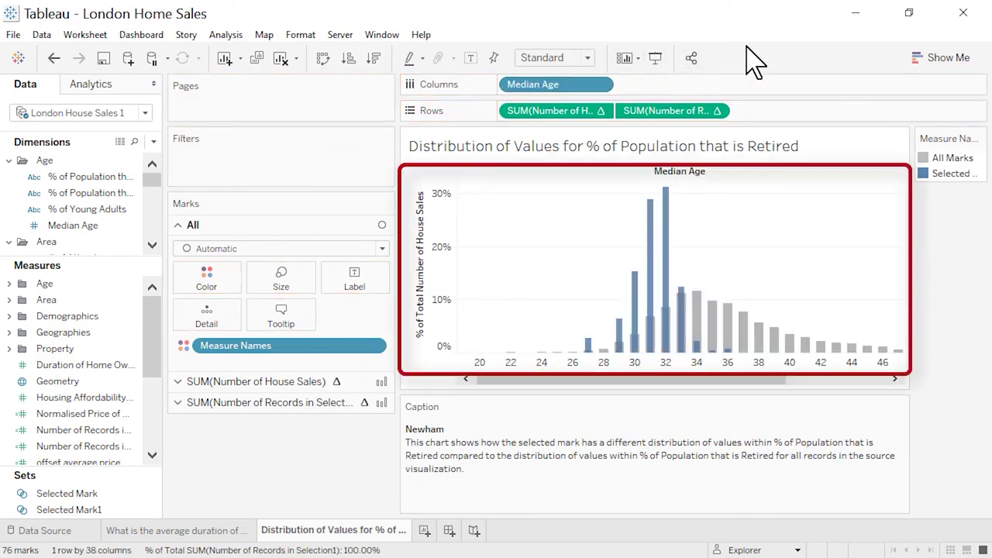
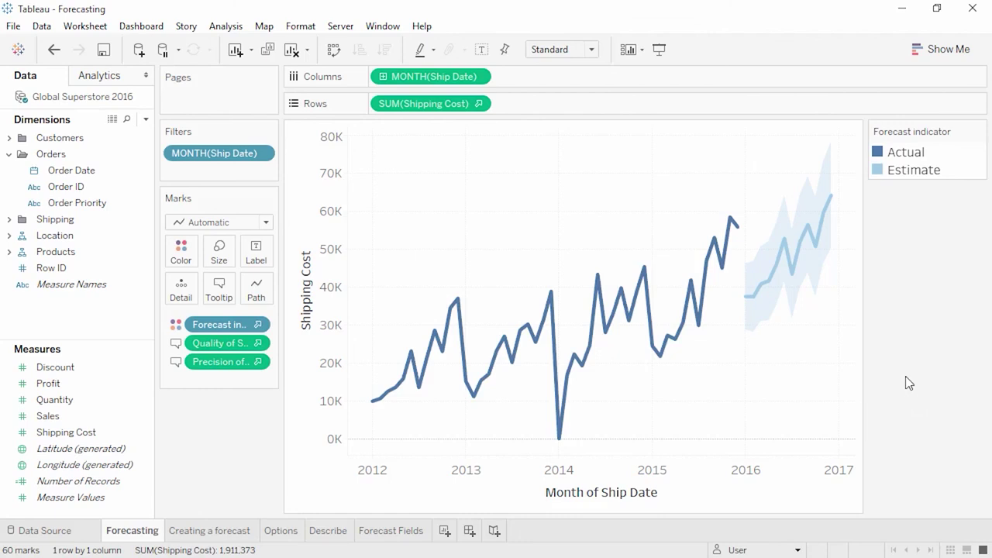
# - On the Creating a forecast sheet, add a forecast to the monthly Profit chart and change the mark type to Circle
pyautogui.moveTo(794, 281)
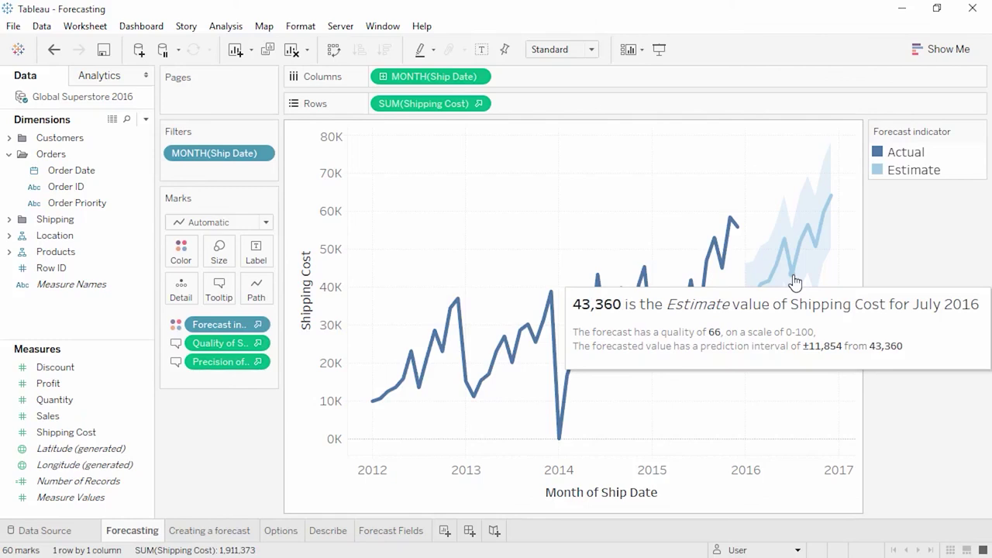
pyautogui.click(238, 533)
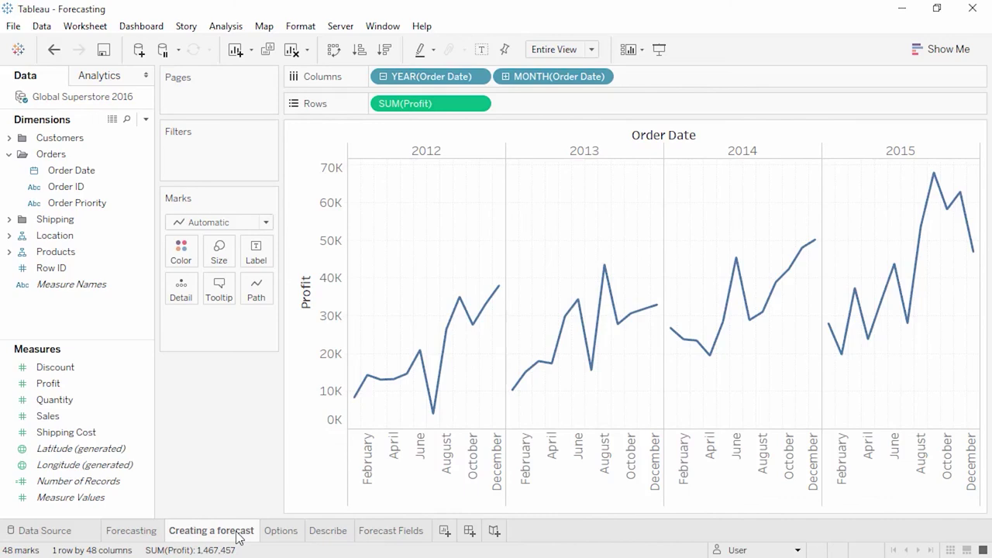
pyautogui.click(124, 79)
pyautogui.moveTo(67, 286); pyautogui.dragTo(424, 164)
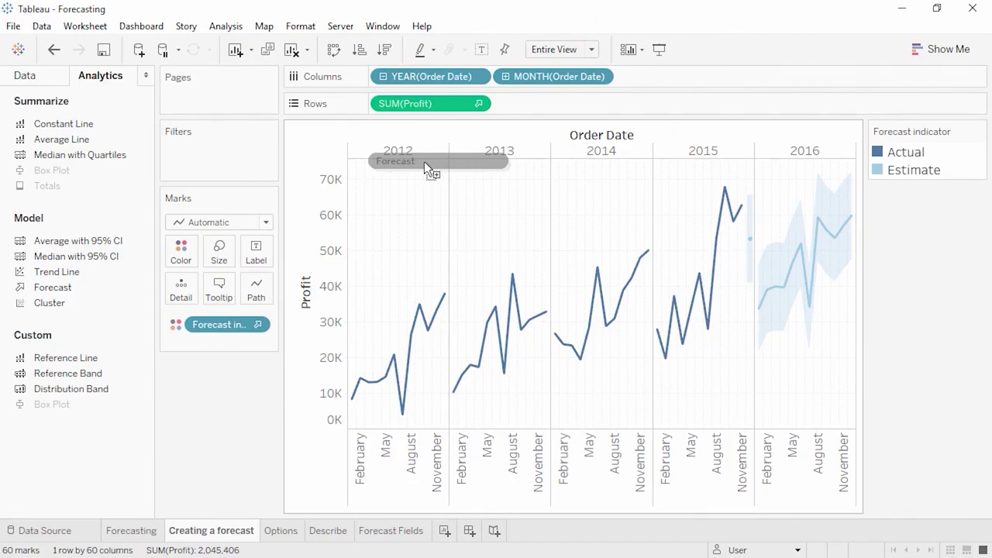
pyautogui.click(266, 223)
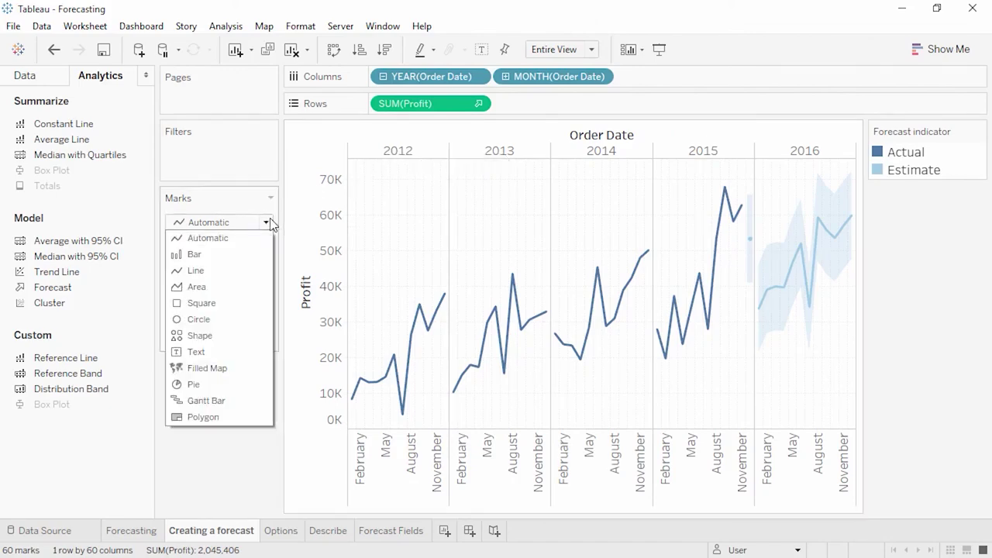
pyautogui.click(235, 314)
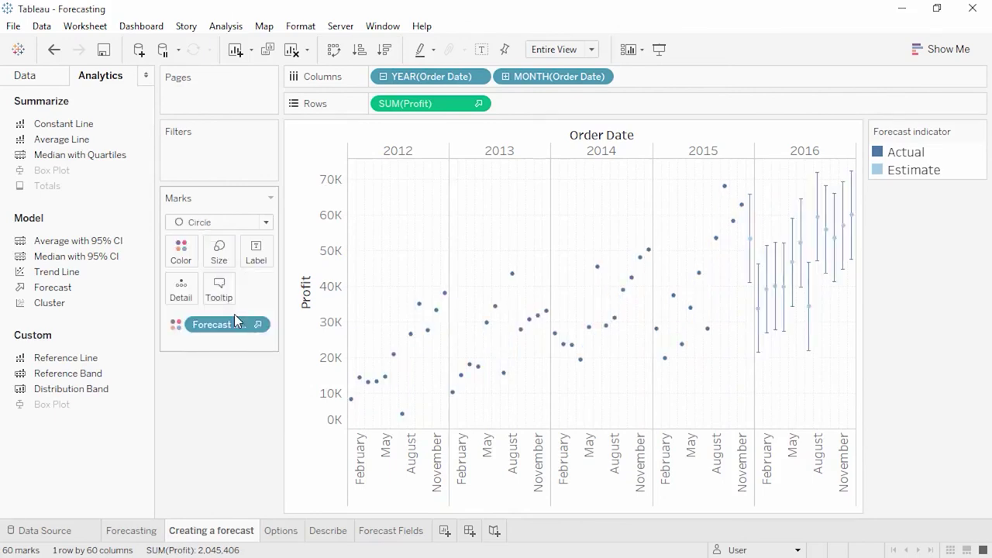
# - On the Options sheet, set the shipping cost forecast length to exactly 3 months in the forecast options
pyautogui.click(281, 532)
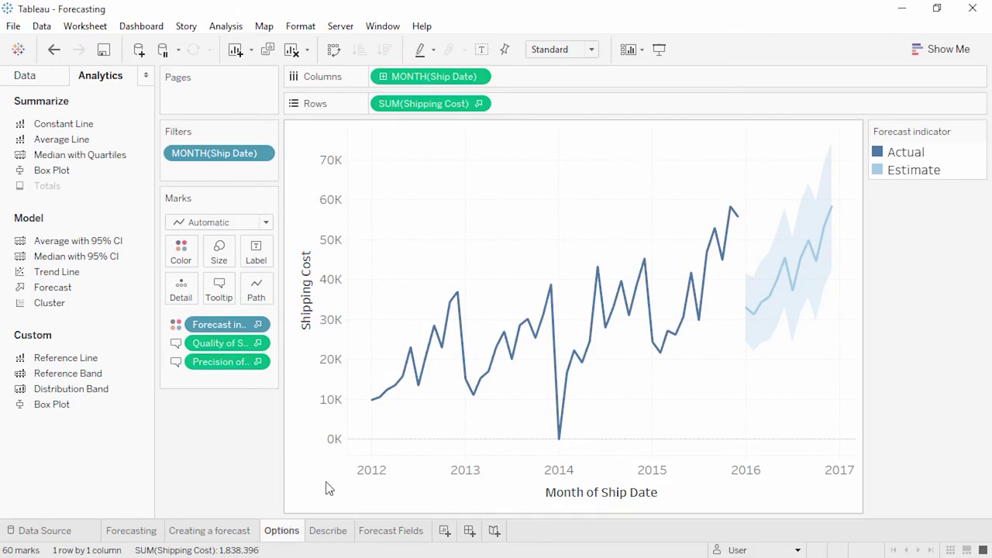
pyautogui.rightClick(421, 283)
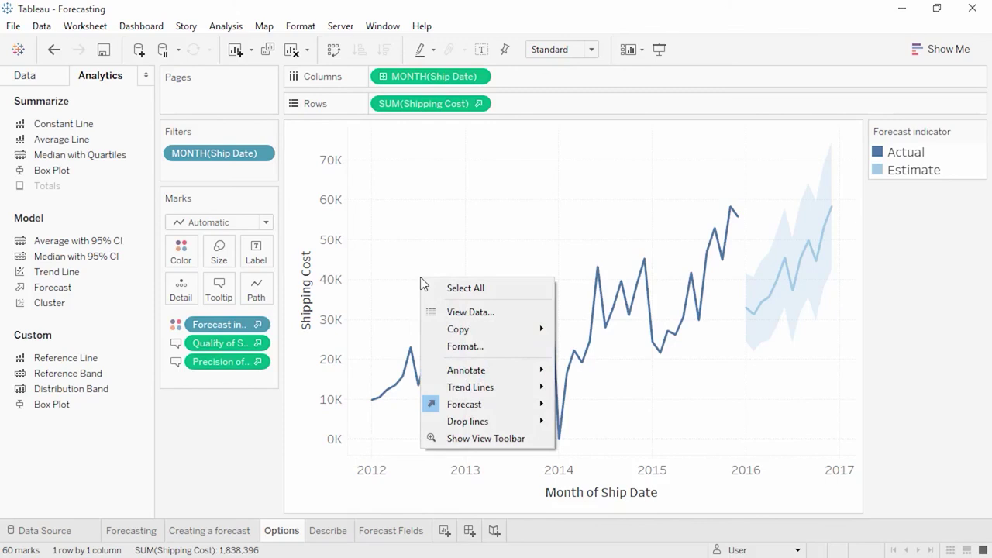
pyautogui.moveTo(479, 405)
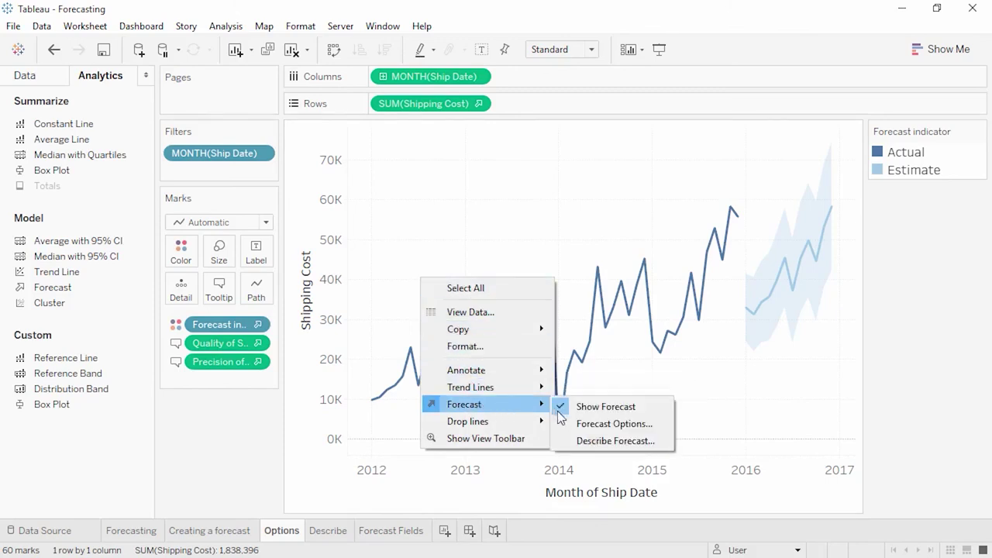
pyautogui.click(574, 424)
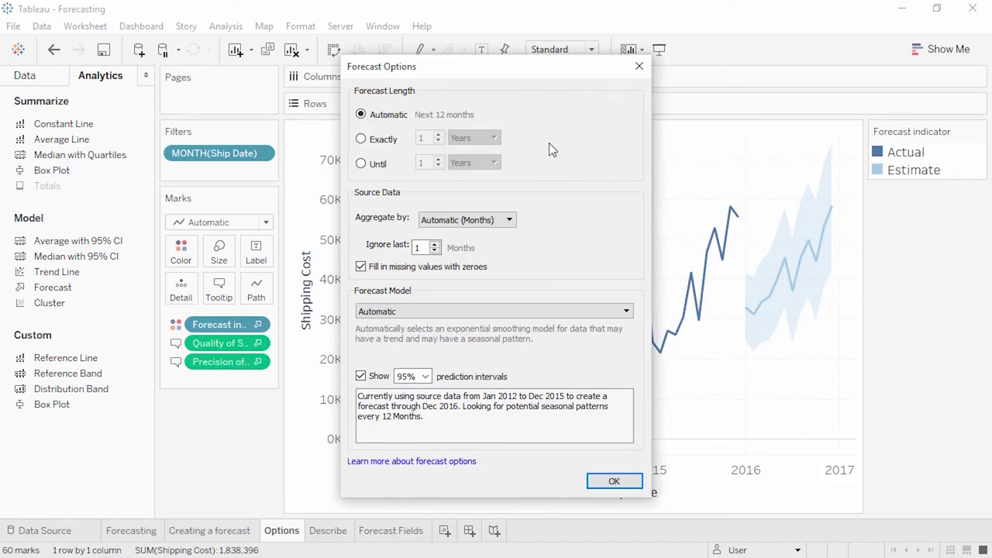
pyautogui.click(370, 140)
pyautogui.click(438, 135)
pyautogui.click(438, 134)
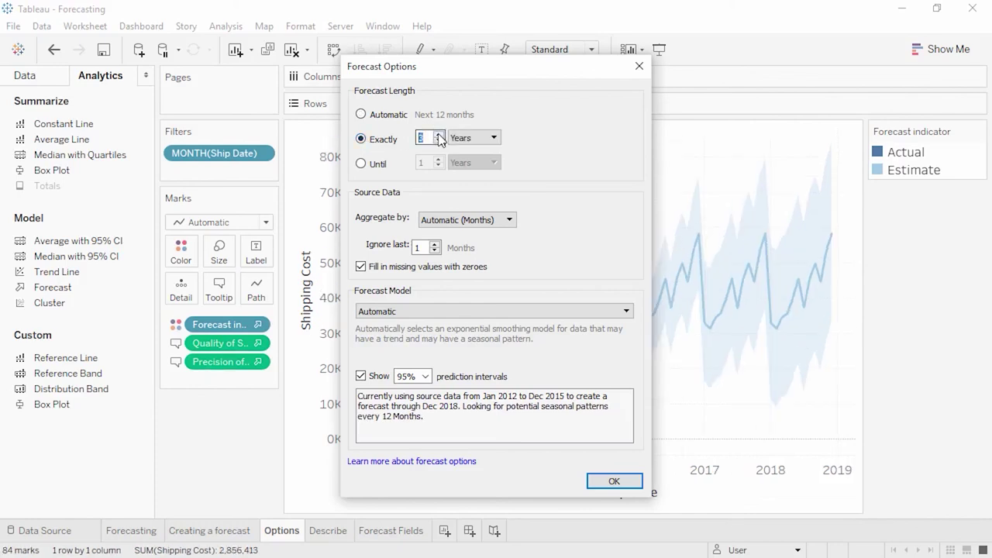
pyautogui.click(494, 139)
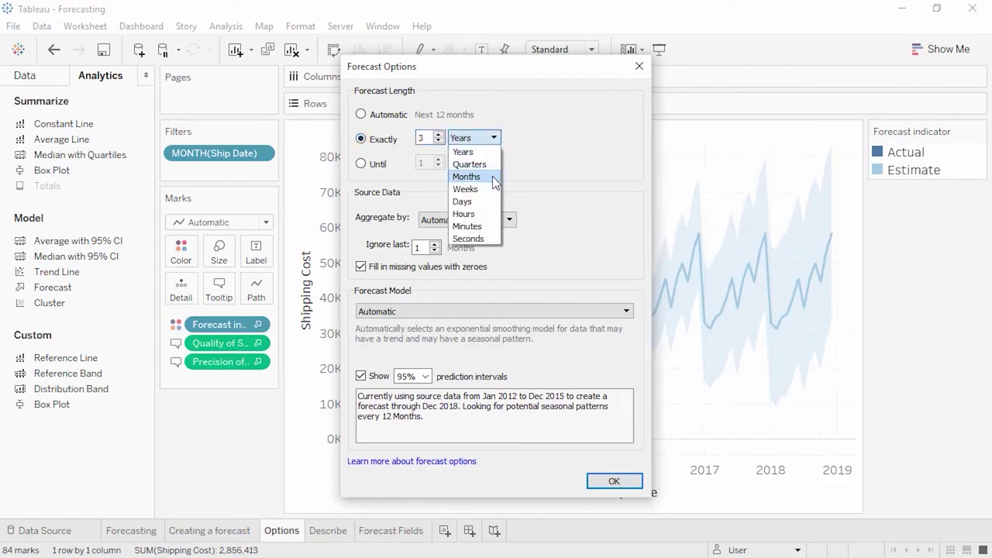
pyautogui.click(494, 178)
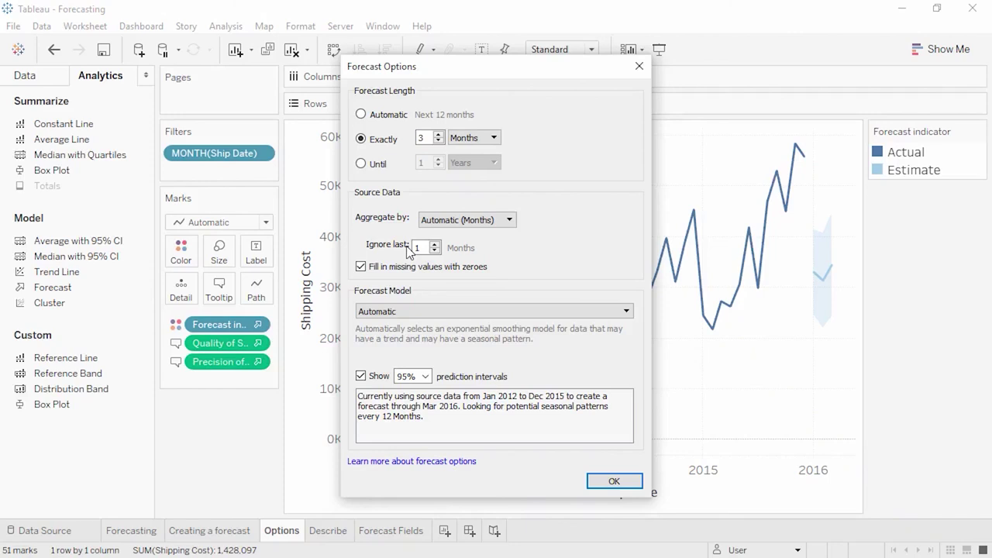
# - Set the forecast model to Custom and look through its available Trend and Season choices
pyautogui.click(423, 307)
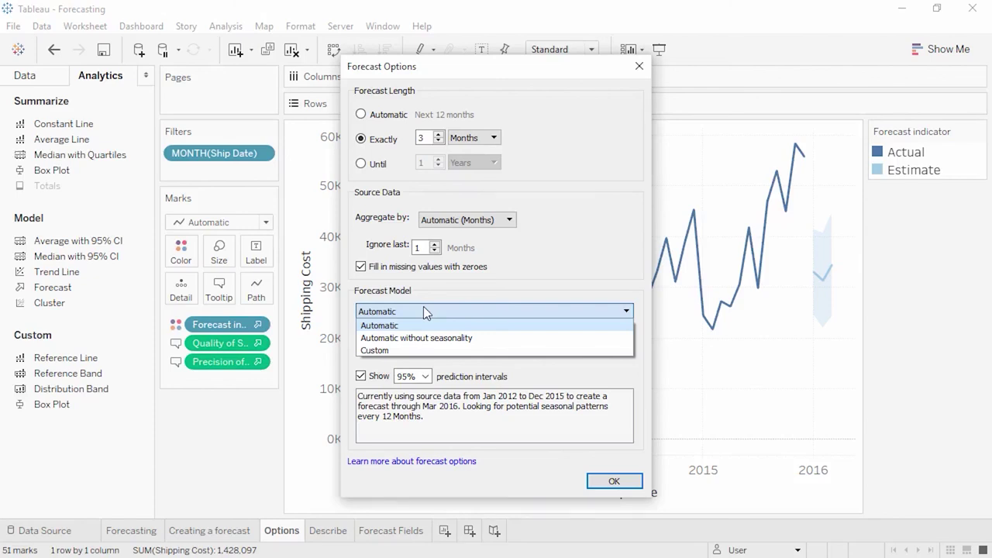
pyautogui.click(426, 346)
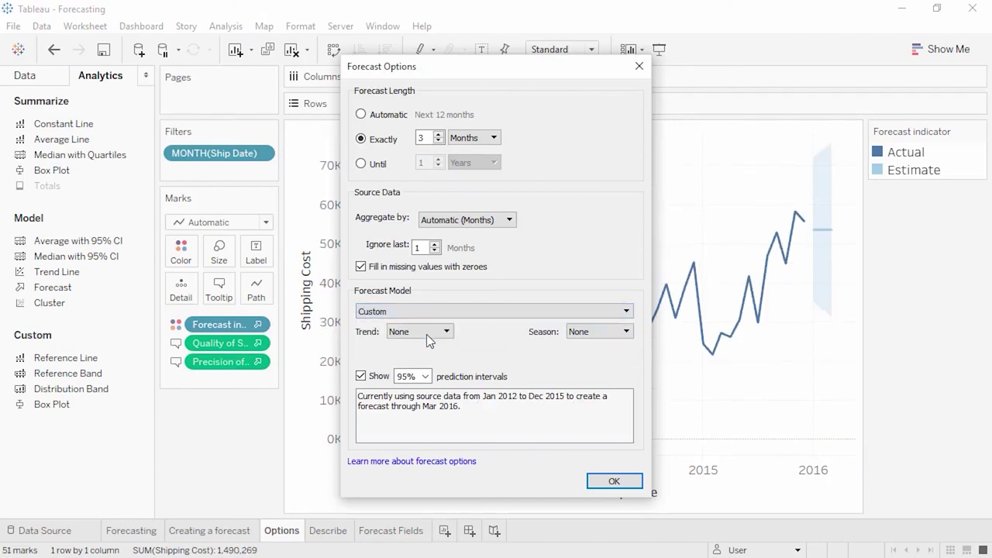
pyautogui.click(426, 333)
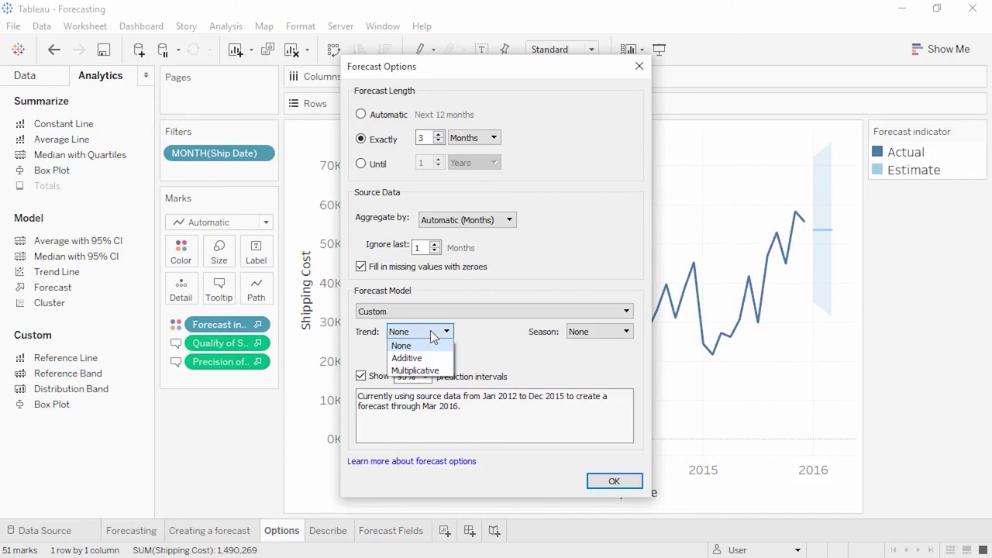
pyautogui.click(587, 332)
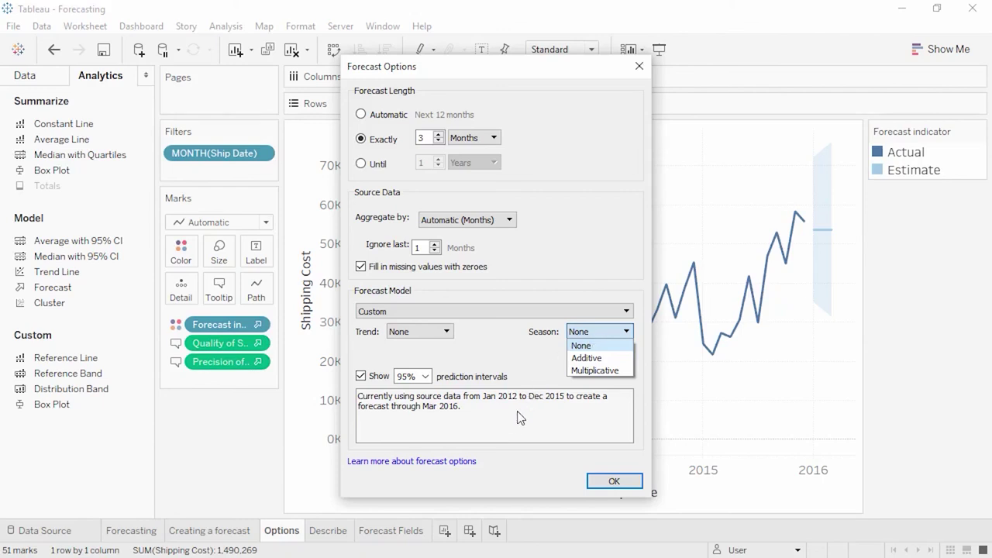
pyautogui.click(491, 459)
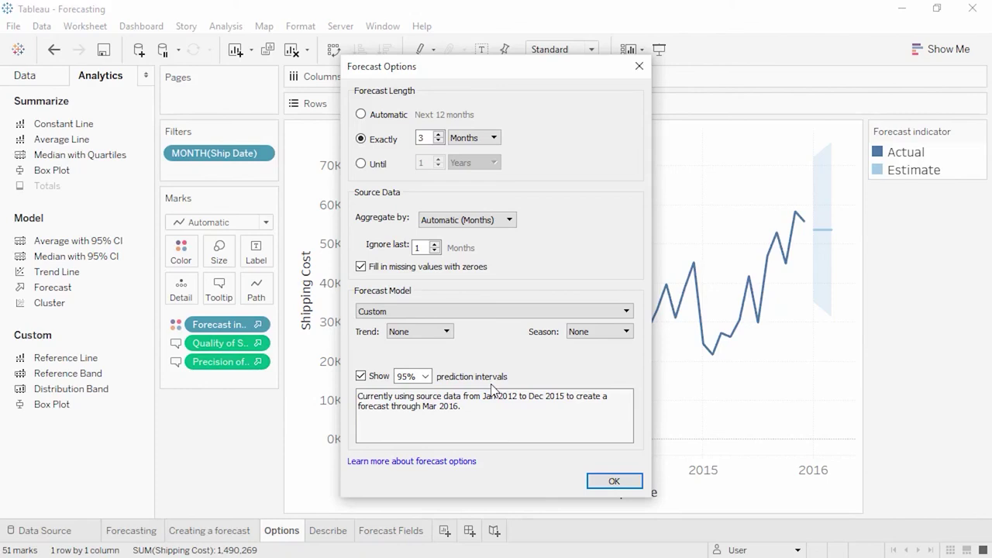
# - Set the forecast's prediction intervals to 99% and apply the forecast options
pyautogui.click(426, 379)
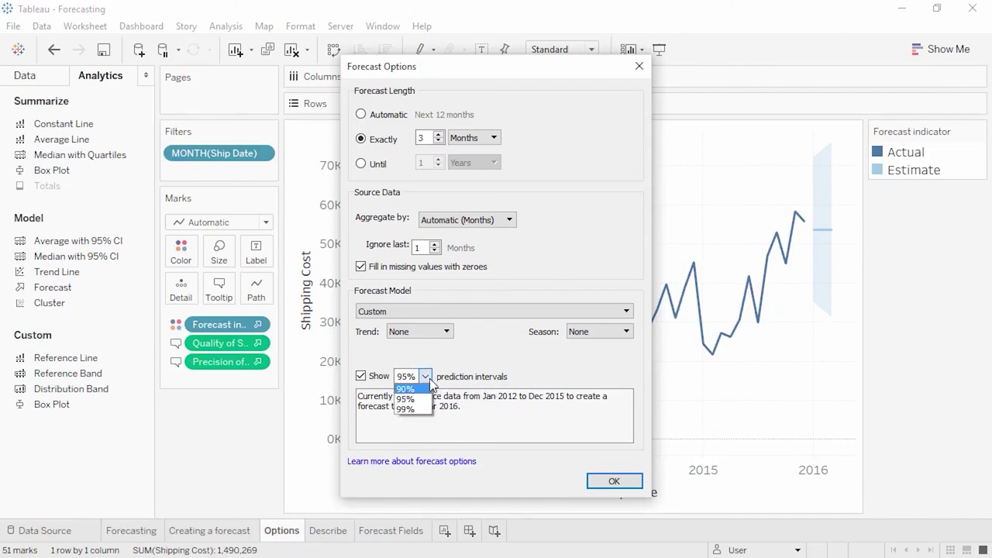
pyautogui.click(424, 409)
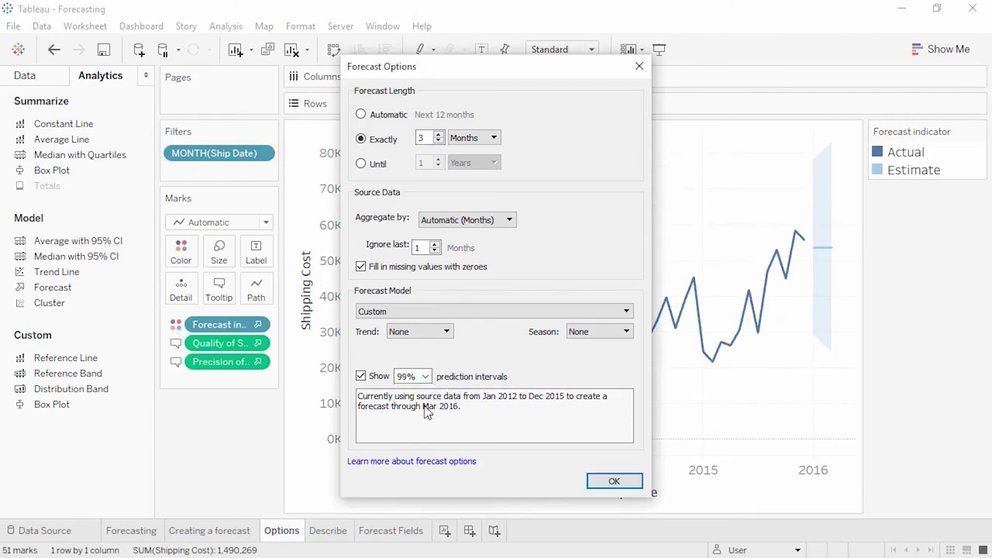
pyautogui.click(609, 481)
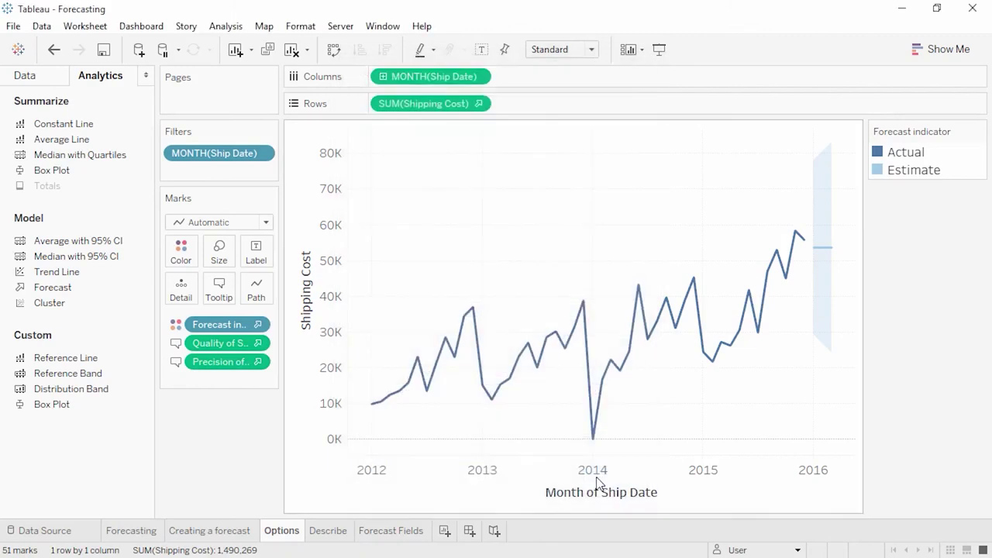
# - On the Describe sheet, review the summary and models in the forecast description for sales by order priority
pyautogui.click(340, 532)
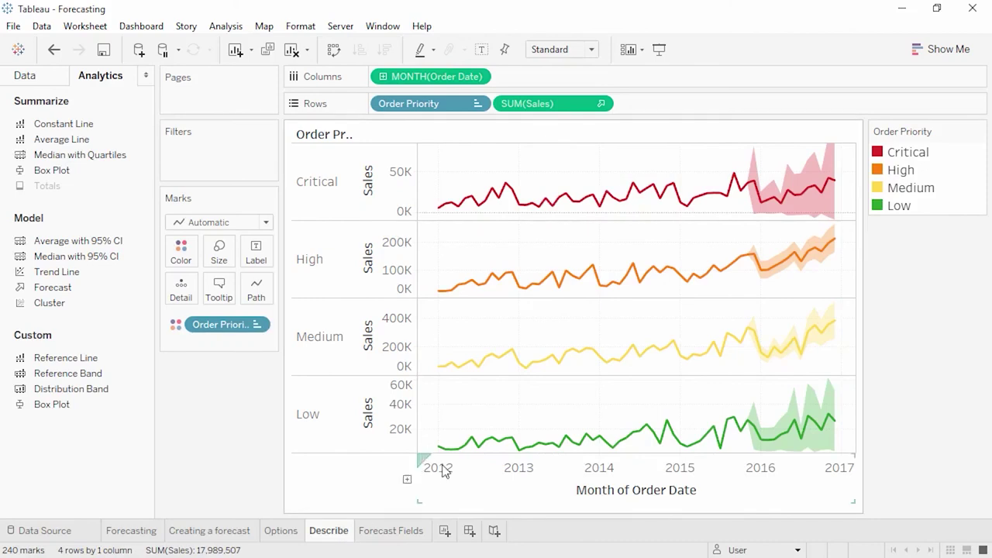
pyautogui.rightClick(470, 419)
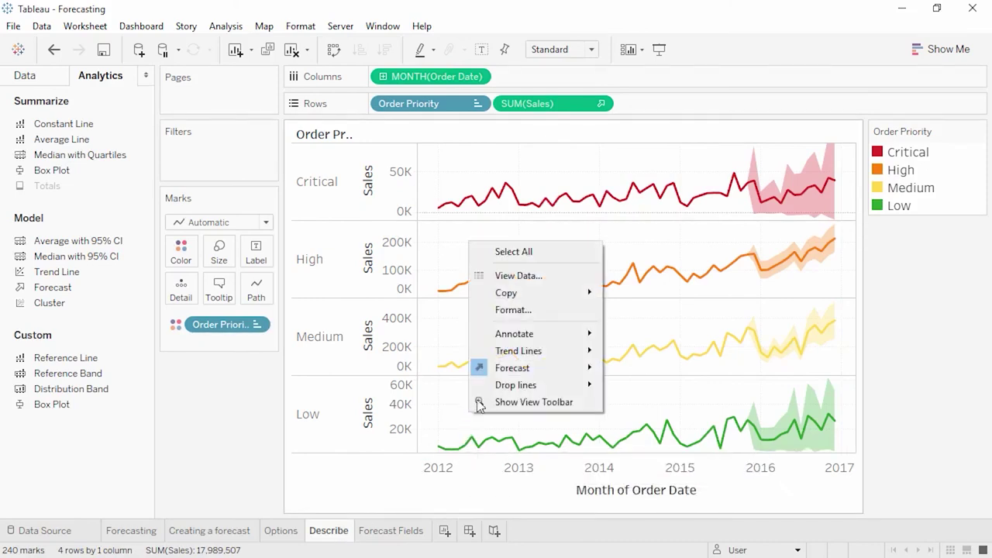
pyautogui.moveTo(508, 370)
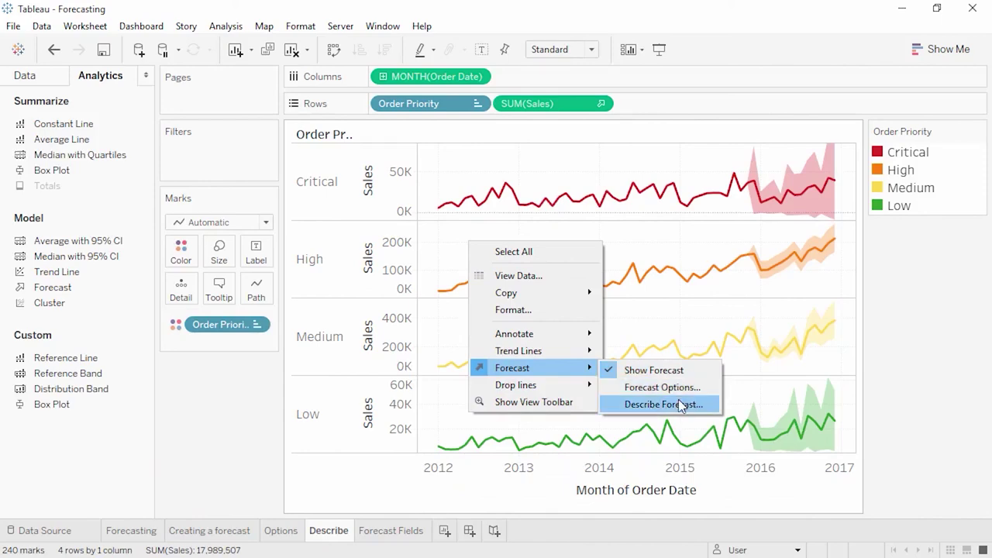
pyautogui.click(682, 404)
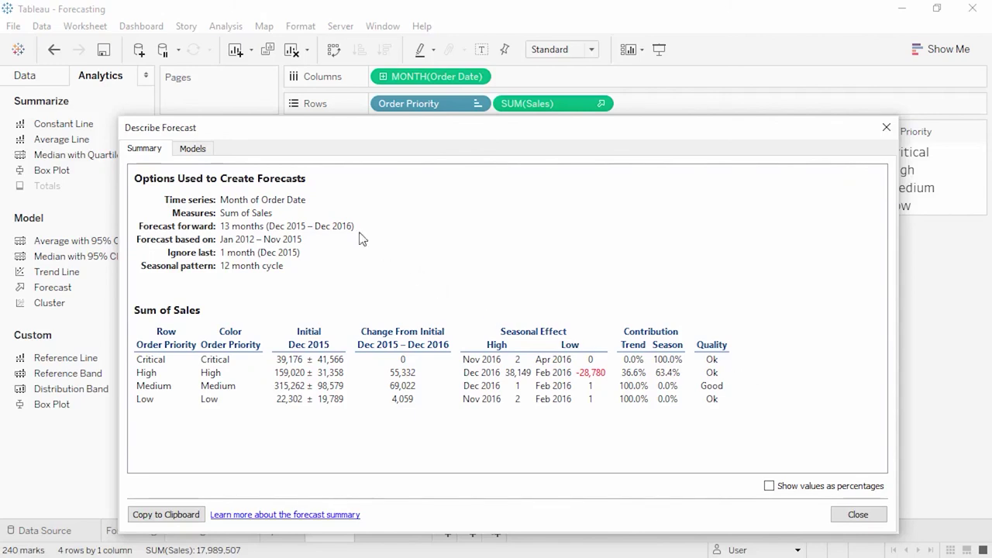
pyautogui.click(191, 148)
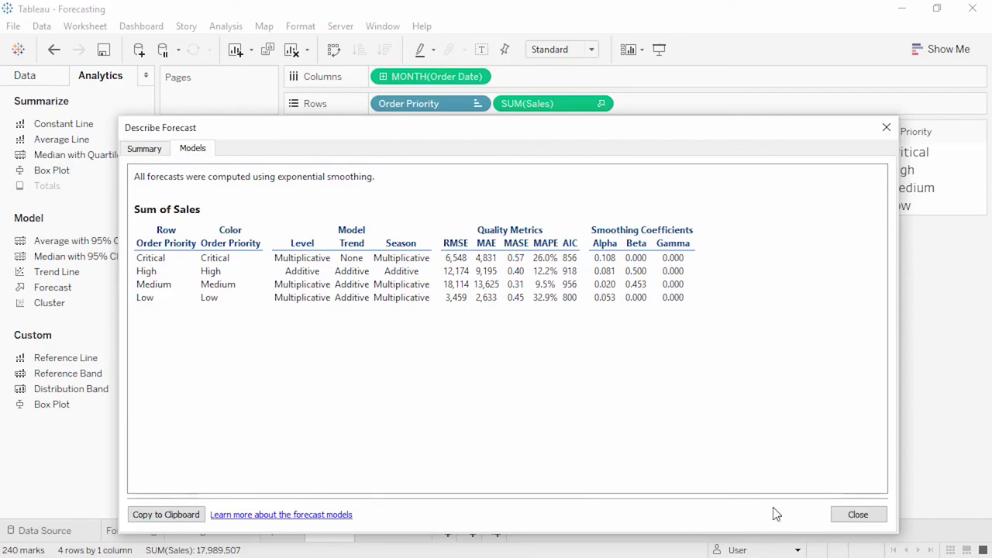
pyautogui.click(856, 515)
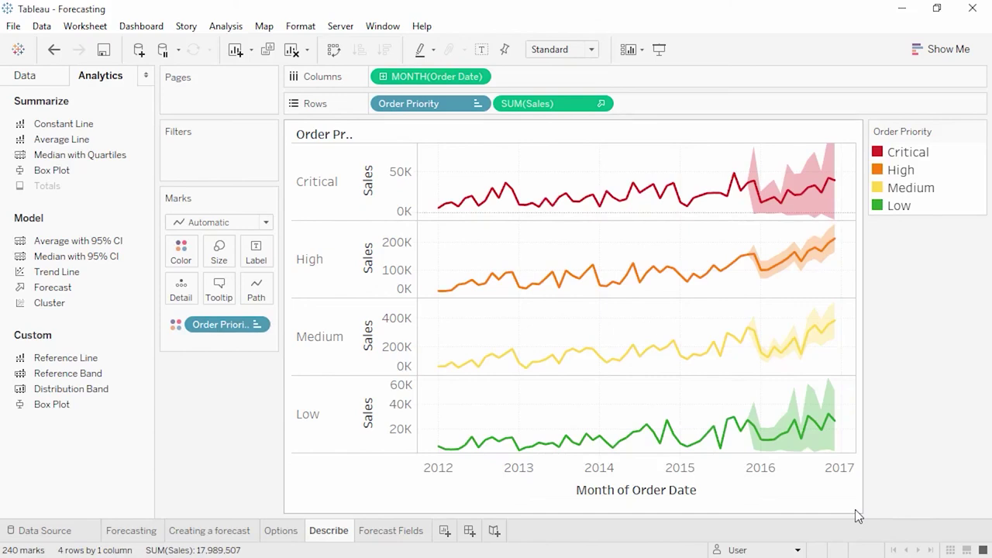
# - On the Forecast Fields sheet, examine the forecast result options available for SUM(Profit) in the rows
pyautogui.click(407, 533)
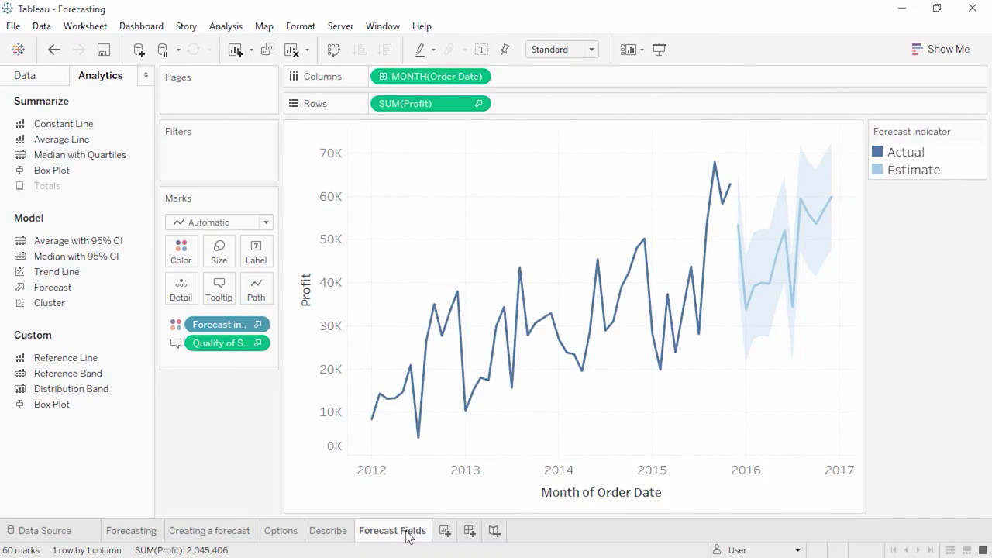
pyautogui.click(478, 104)
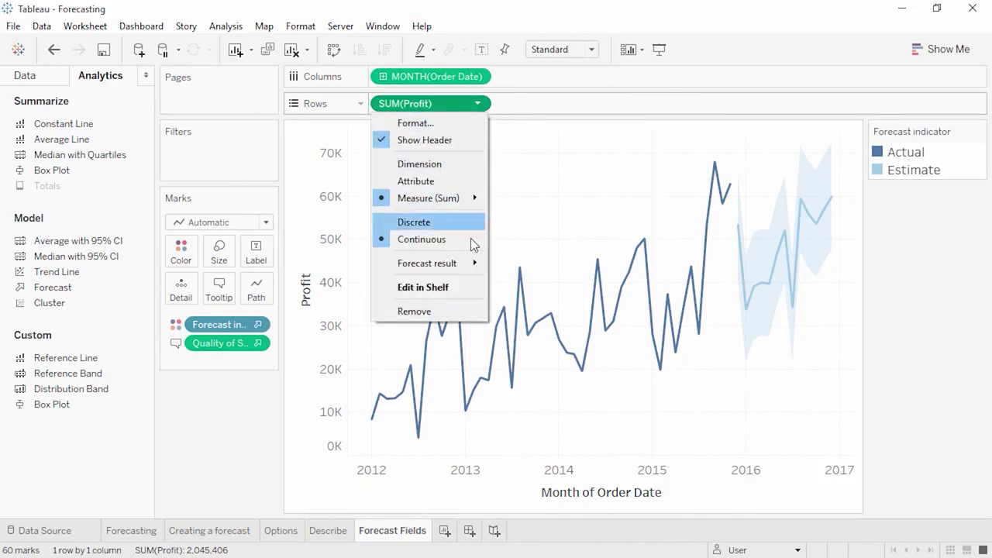
pyautogui.moveTo(472, 264)
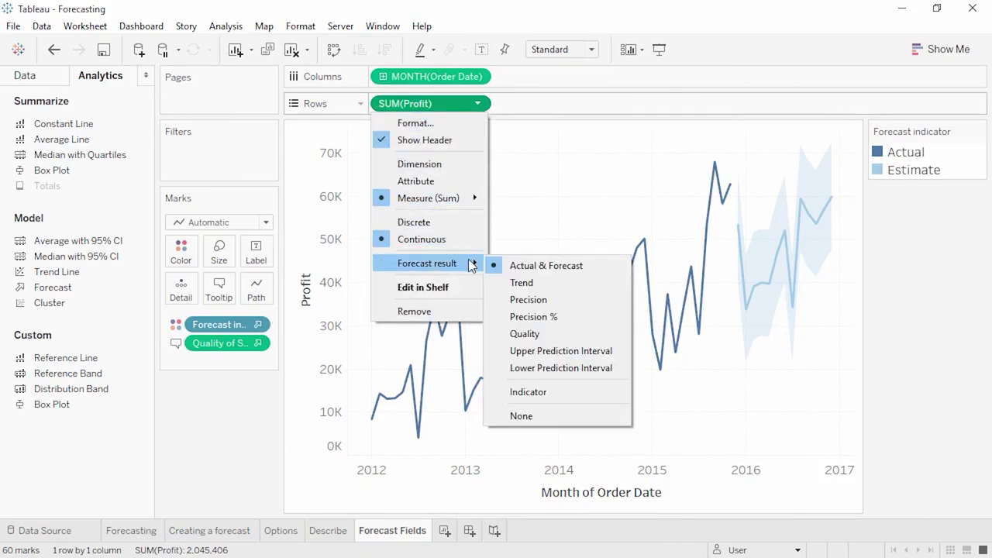
# - Add Profit to the chart's tooltip marks and set its forecast result to Precision
pyautogui.click(42, 80)
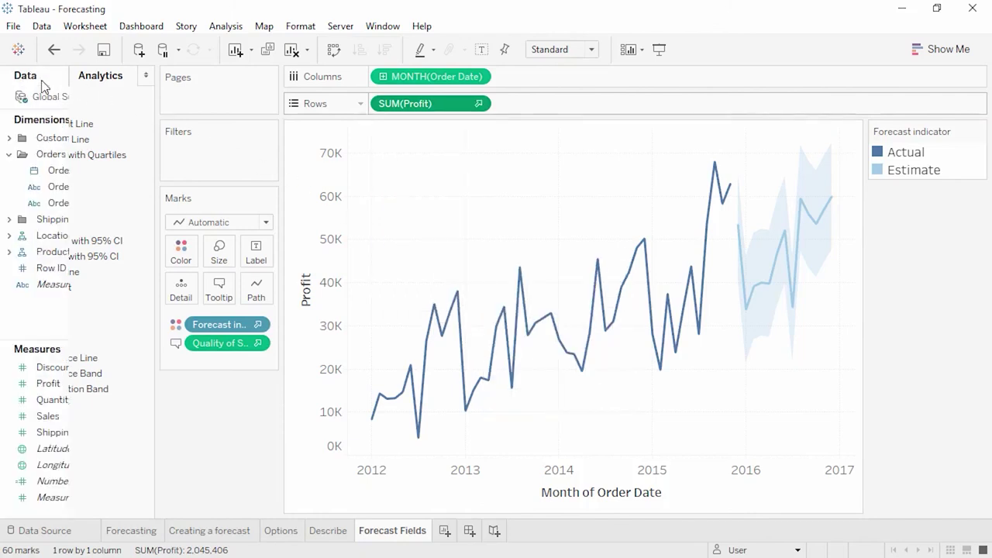
pyautogui.click(80, 388)
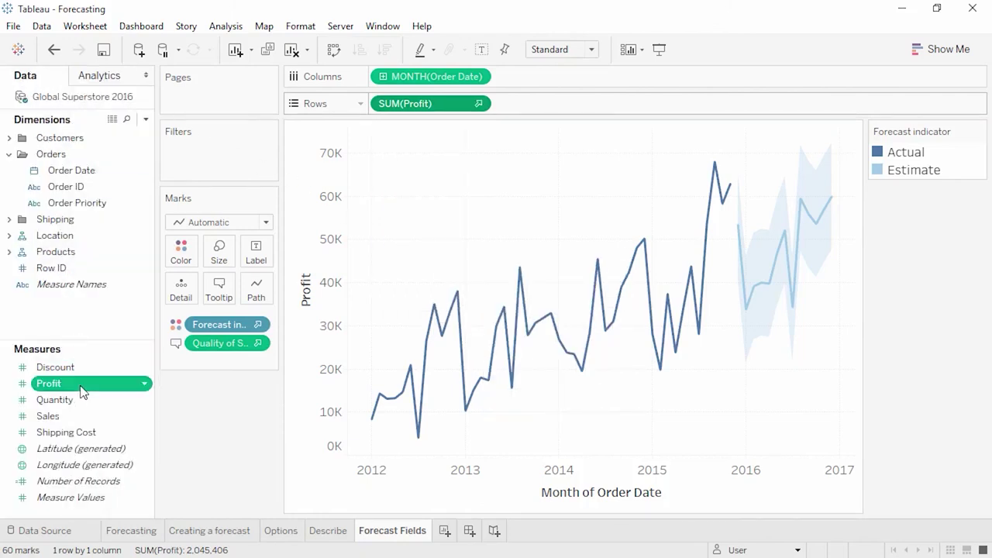
pyautogui.moveTo(94, 379); pyautogui.dragTo(217, 293)
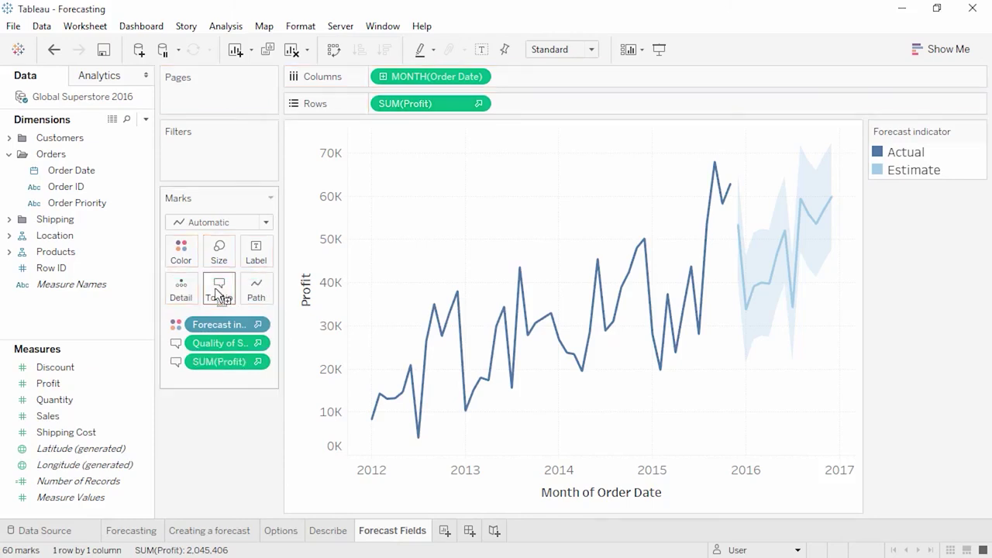
pyautogui.click(259, 363)
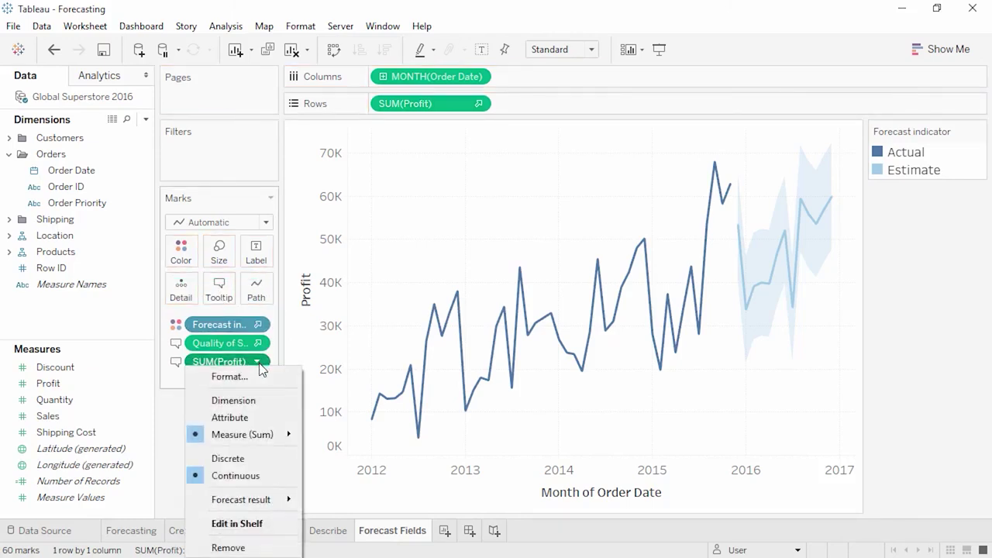
pyautogui.moveTo(254, 499)
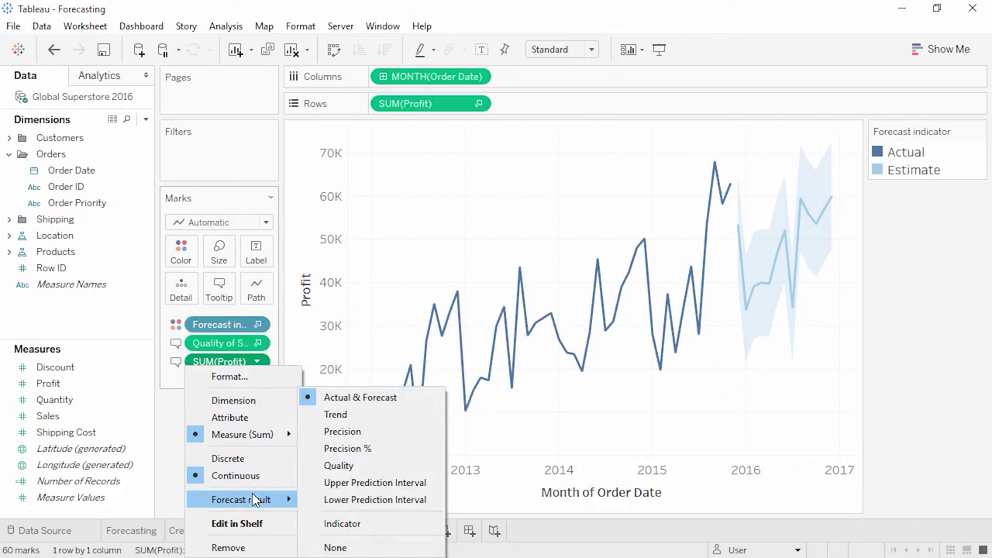
pyautogui.click(346, 432)
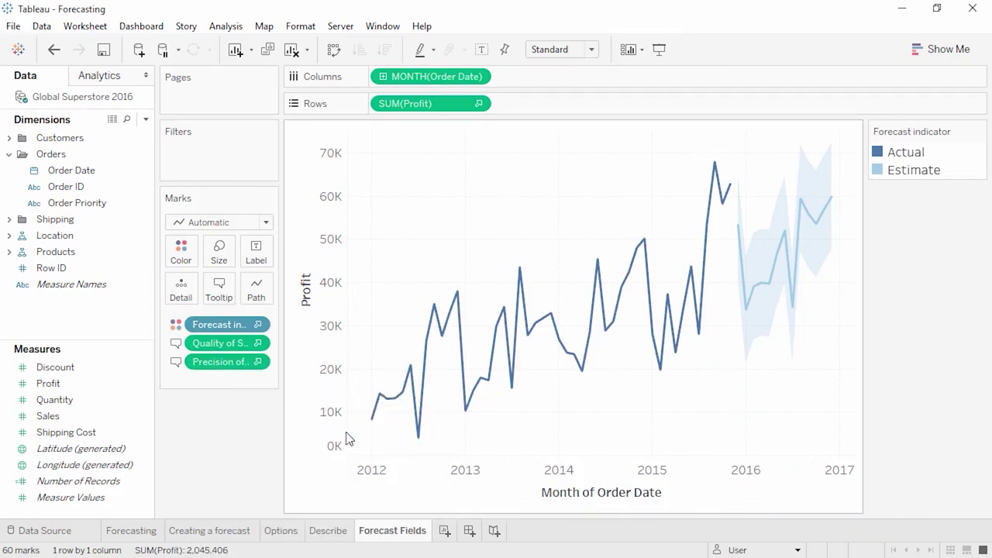
# - Insert the Precision of SUM(Profit) field after "Forecast Precision:" in the tooltip text and check the tooltip on the forecast
pyautogui.click(217, 296)
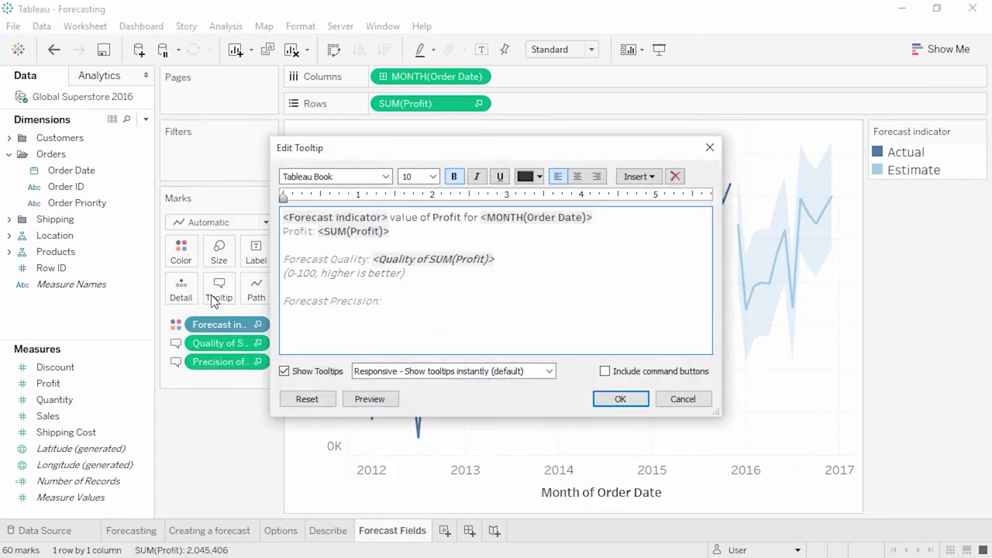
pyautogui.click(403, 304)
pyautogui.click(647, 177)
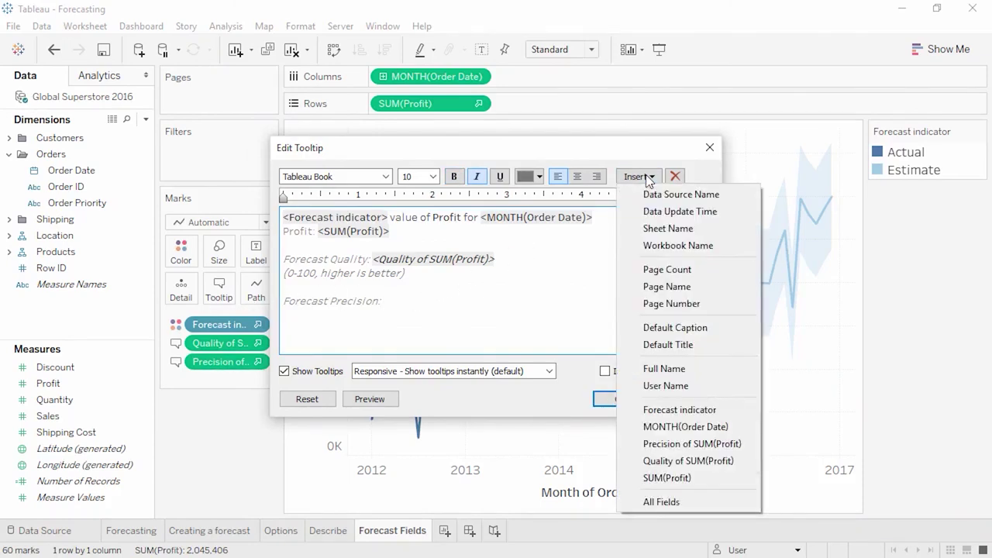
pyautogui.click(662, 445)
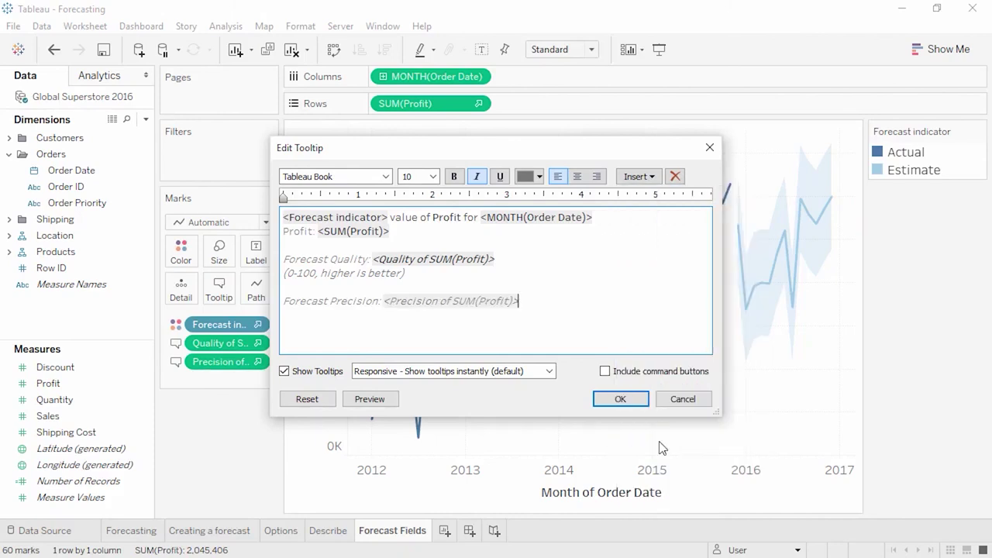
pyautogui.click(642, 405)
pyautogui.moveTo(760, 301)
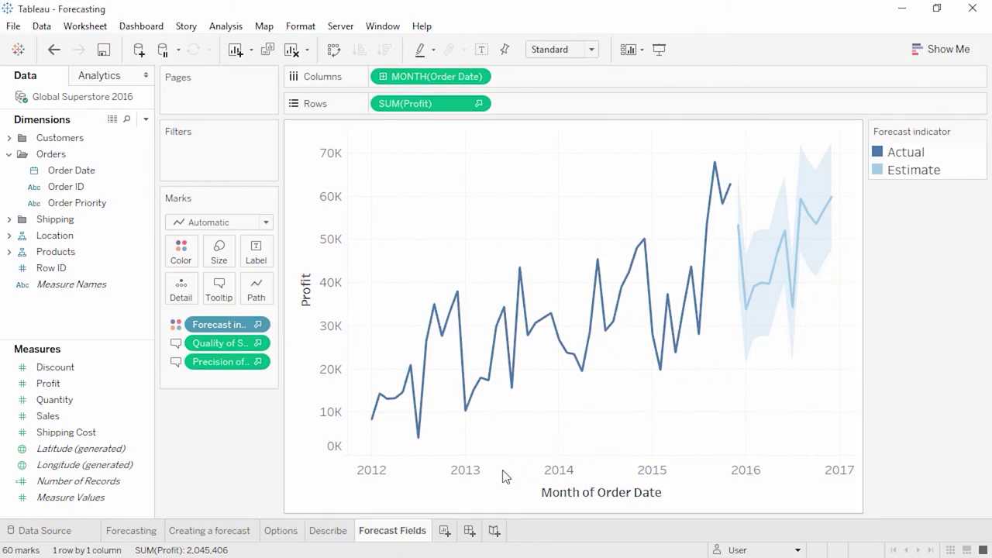
# - Duplicate the Forecast Fields sheet as a crosstab and swap its rows and columns
pyautogui.rightClick(397, 535)
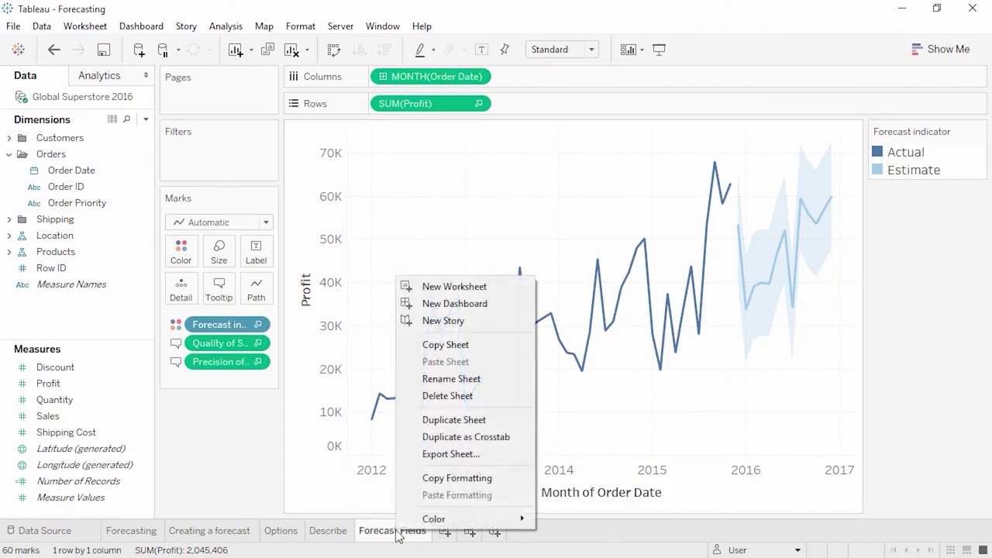
pyautogui.click(470, 438)
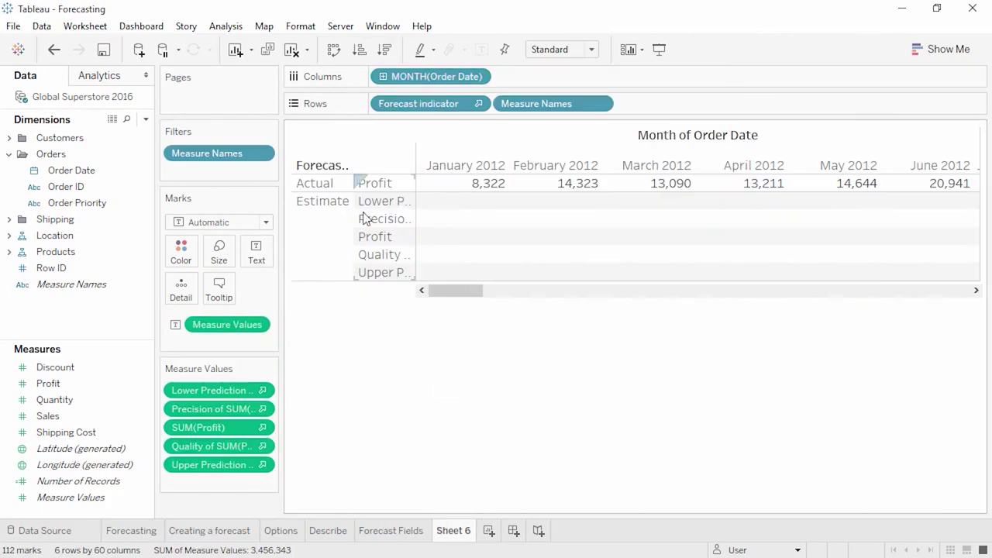
pyautogui.click(339, 52)
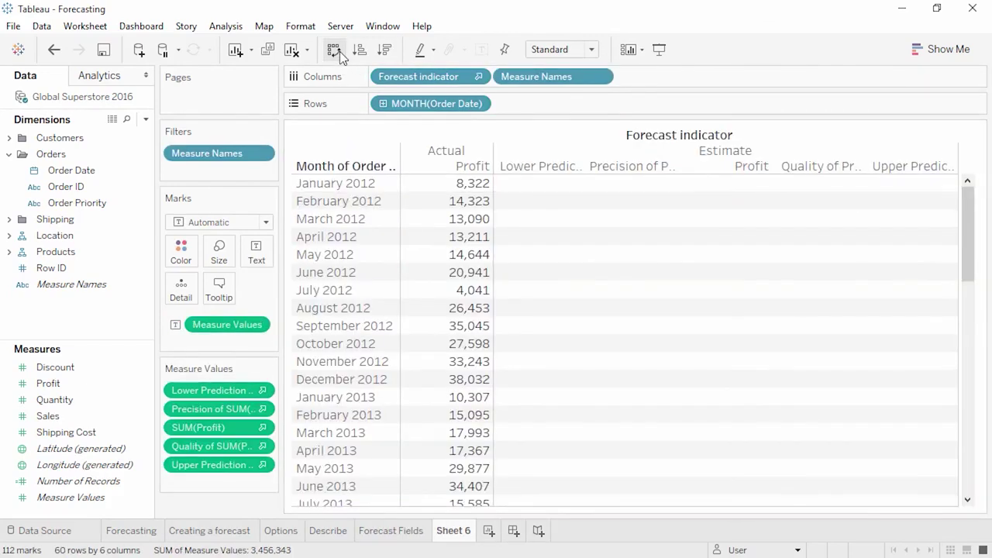
# - Color the crosstab by Forecast indicator instead of splitting its columns, and make the Estimate values orange
pyautogui.moveTo(417, 81); pyautogui.dragTo(188, 259)
pyautogui.click(188, 259)
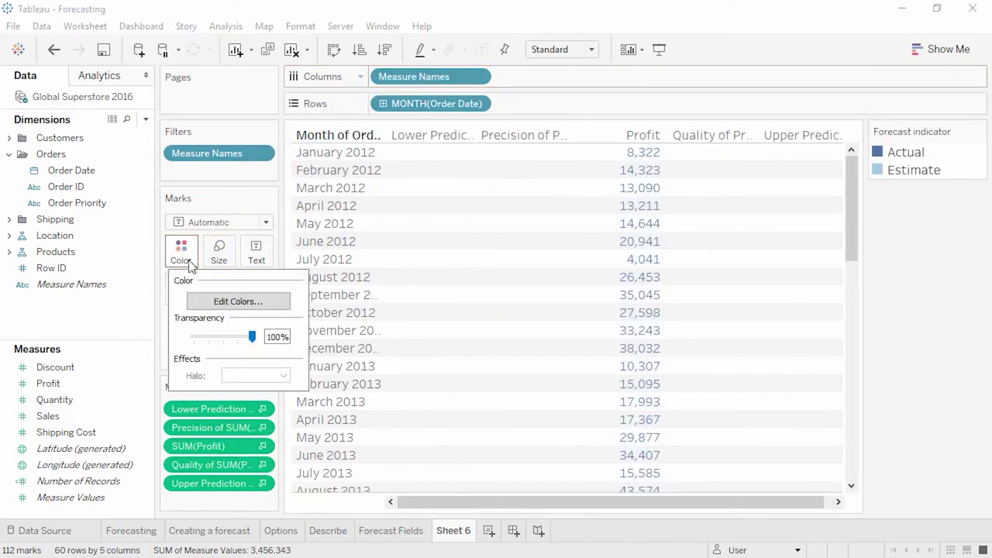
pyautogui.click(207, 303)
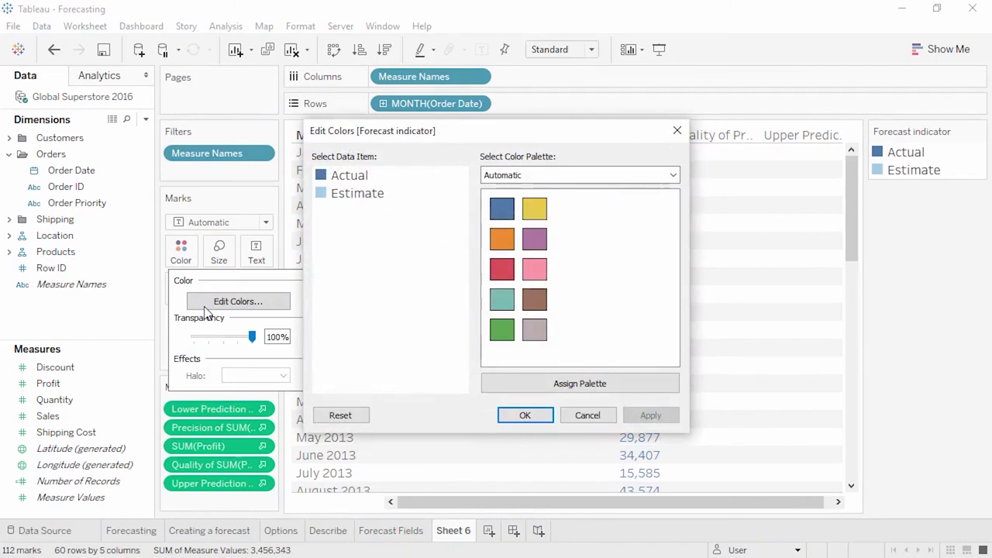
pyautogui.click(355, 195)
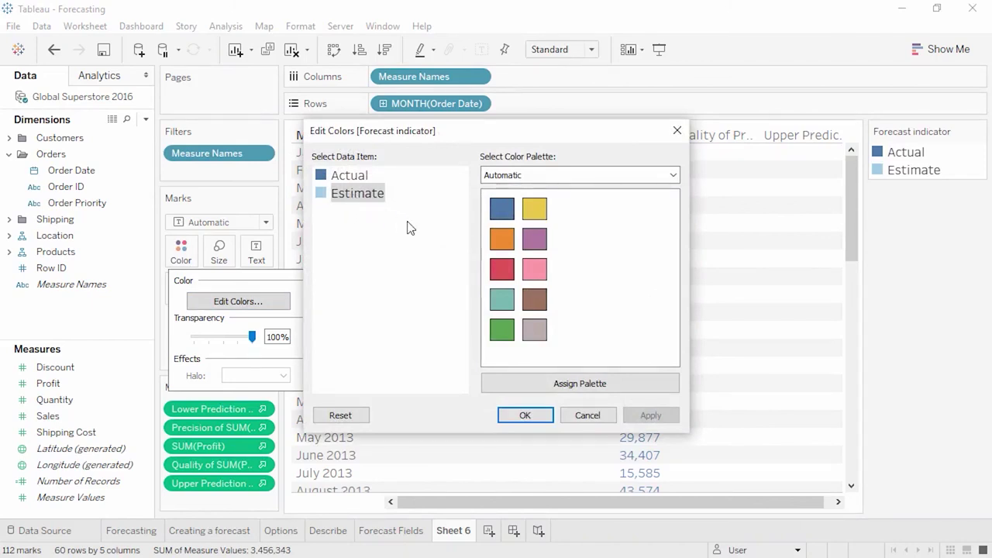
pyautogui.click(512, 245)
pyautogui.click(509, 416)
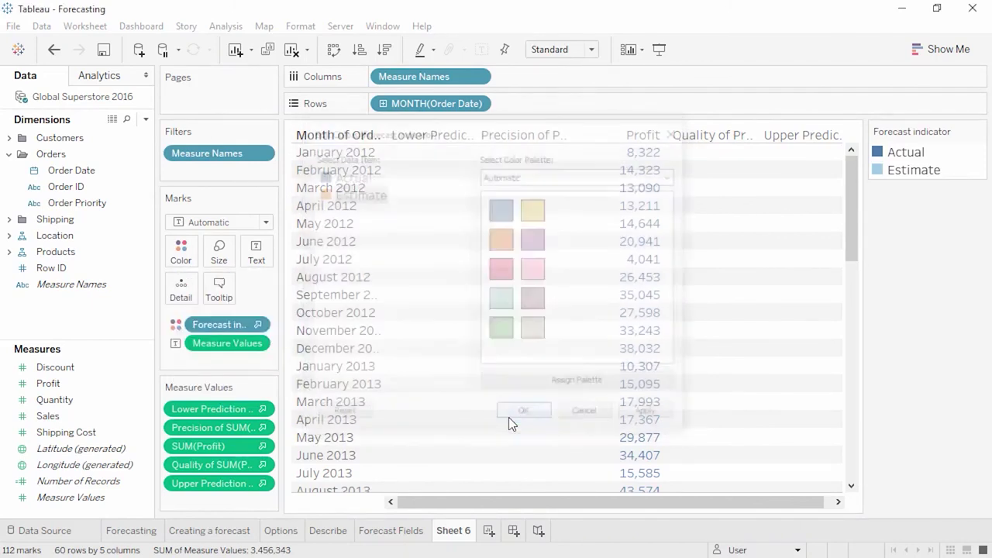
# - Remove the Precision and Quality of SUM(Profit) measures from the forecast crosstab
pyautogui.moveTo(853, 220); pyautogui.dragTo(845, 421)
pyautogui.moveTo(245, 429); pyautogui.dragTo(147, 391)
pyautogui.moveTo(190, 445); pyautogui.dragTo(121, 399)
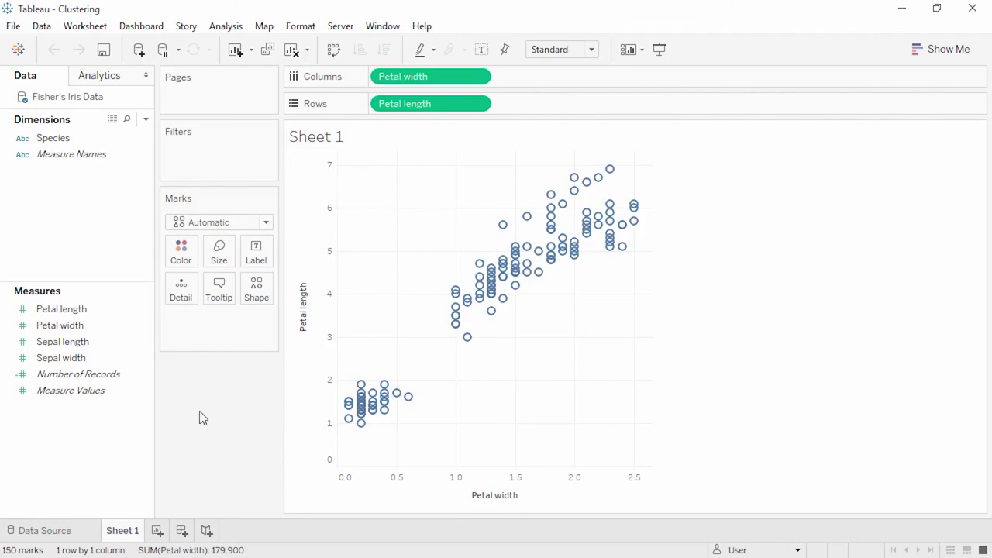
# - Add a cluster model to the scatter plot of petal width against petal length
pyautogui.click(99, 77)
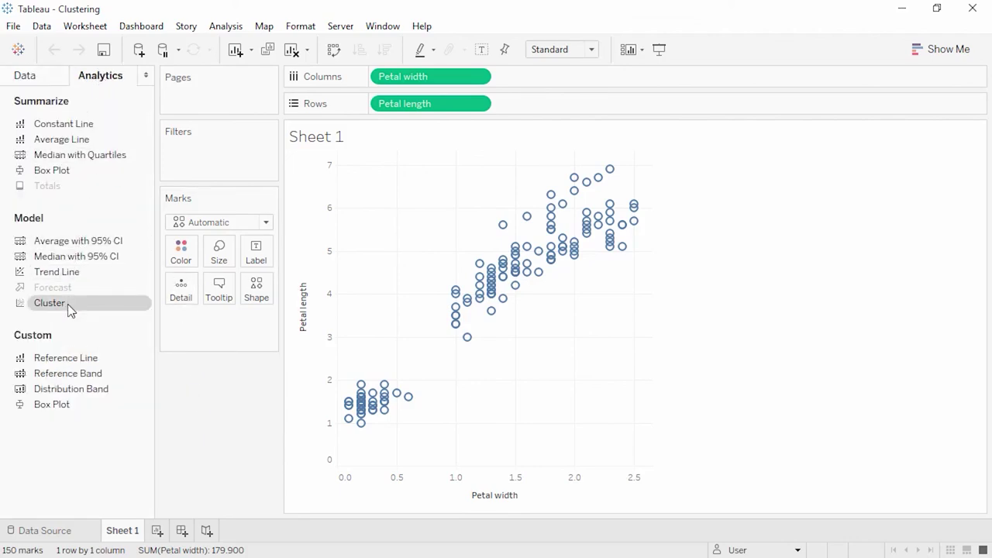
pyautogui.moveTo(68, 304); pyautogui.dragTo(422, 183)
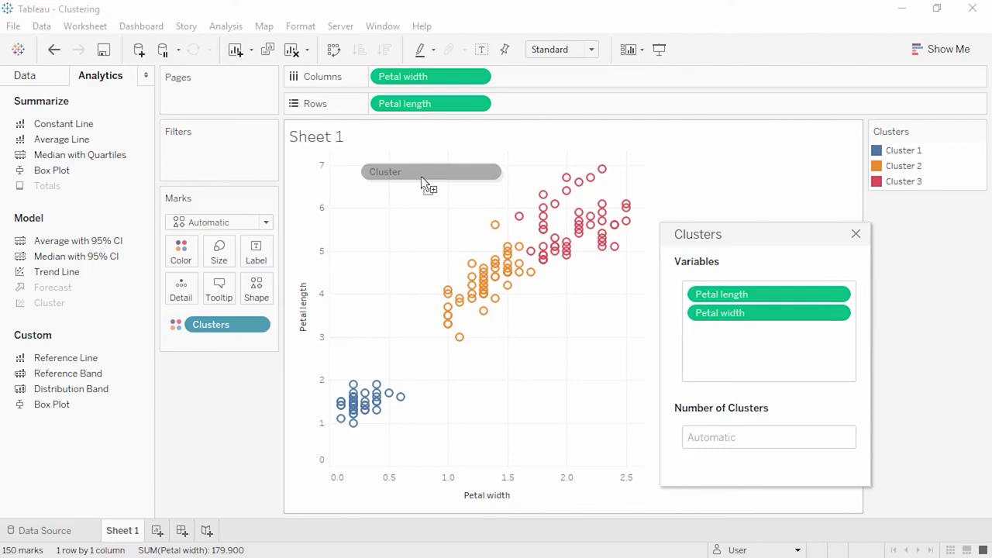
# - Try 2 as the number of clusters for the petal scatter plot and return it to automatic
pyautogui.click(711, 438)
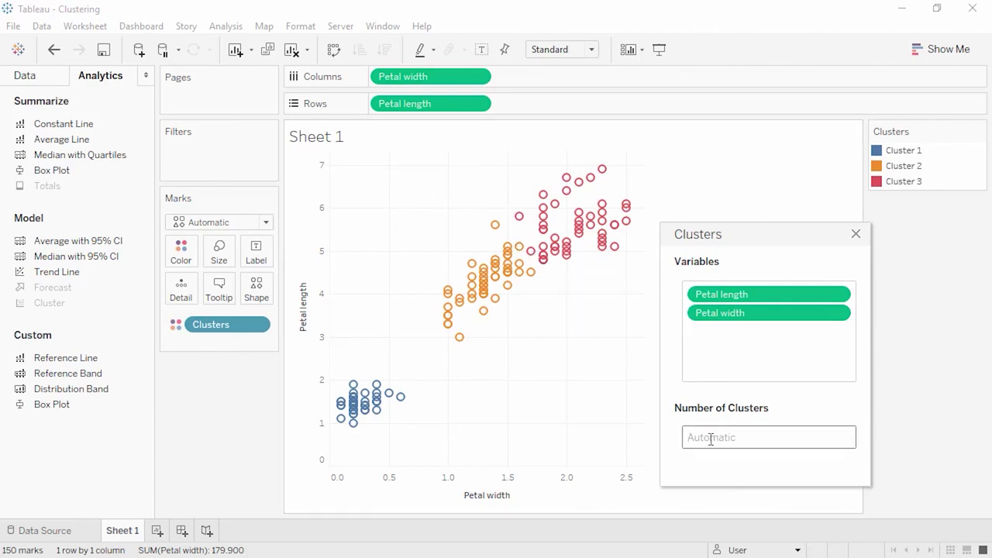
pyautogui.write('2')
pyautogui.press('BackSpace')
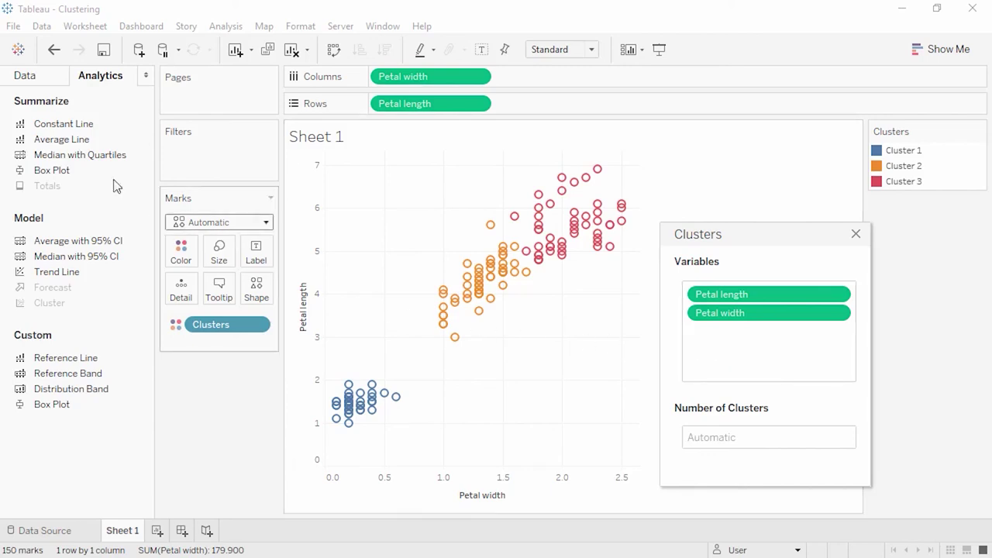
# - Try out Sepal length as an additional clustering variable, discard it, and close the cluster settings
pyautogui.click(35, 79)
pyautogui.moveTo(62, 341); pyautogui.dragTo(934, 382)
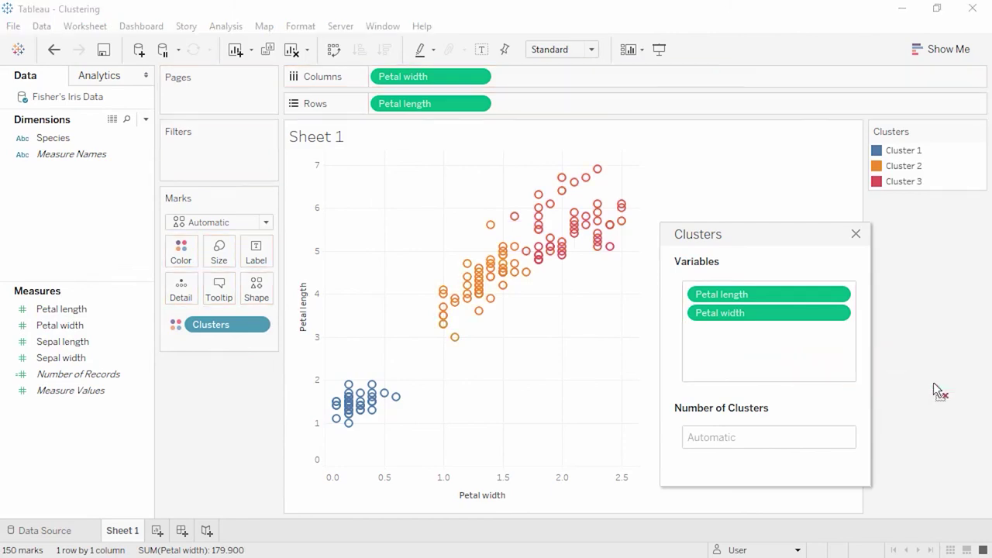
pyautogui.click(857, 234)
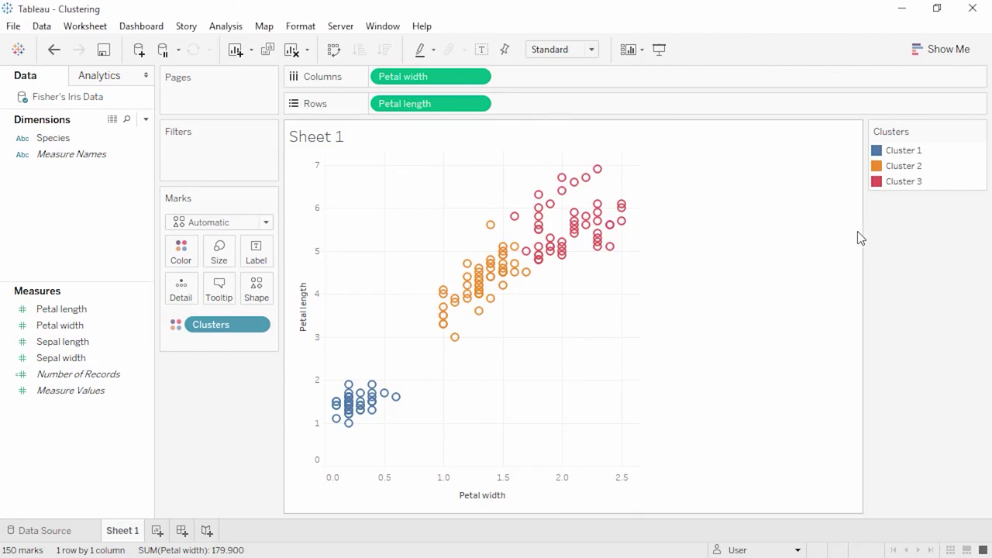
# - Review the editable settings of the Clusters field and its description with the summary diagnostics and cluster centers
pyautogui.rightClick(222, 331)
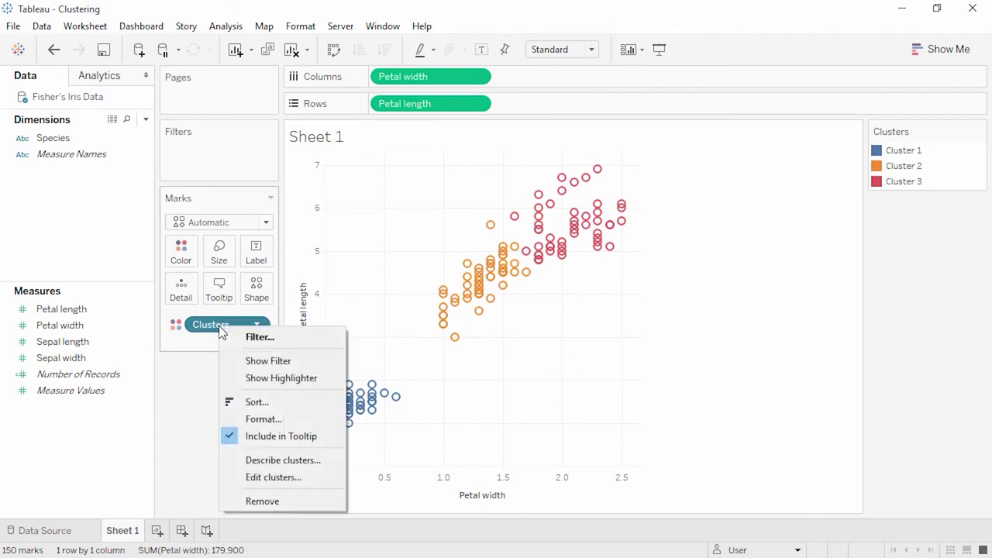
pyautogui.click(250, 477)
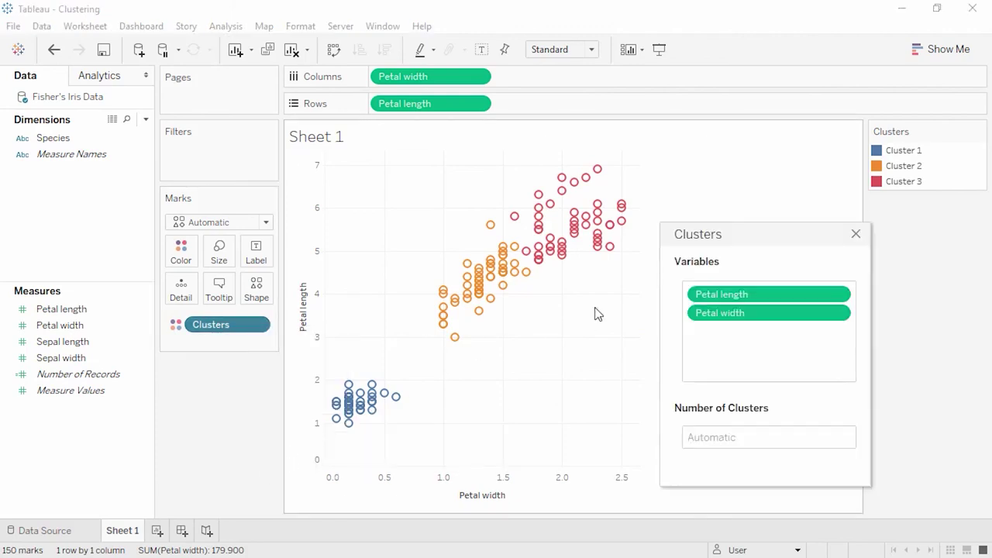
pyautogui.click(853, 234)
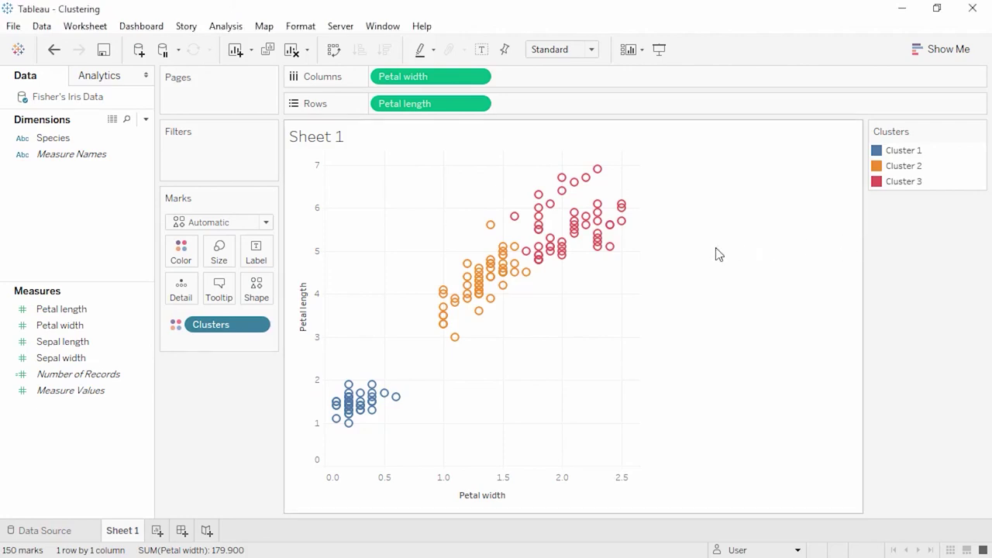
pyautogui.rightClick(243, 330)
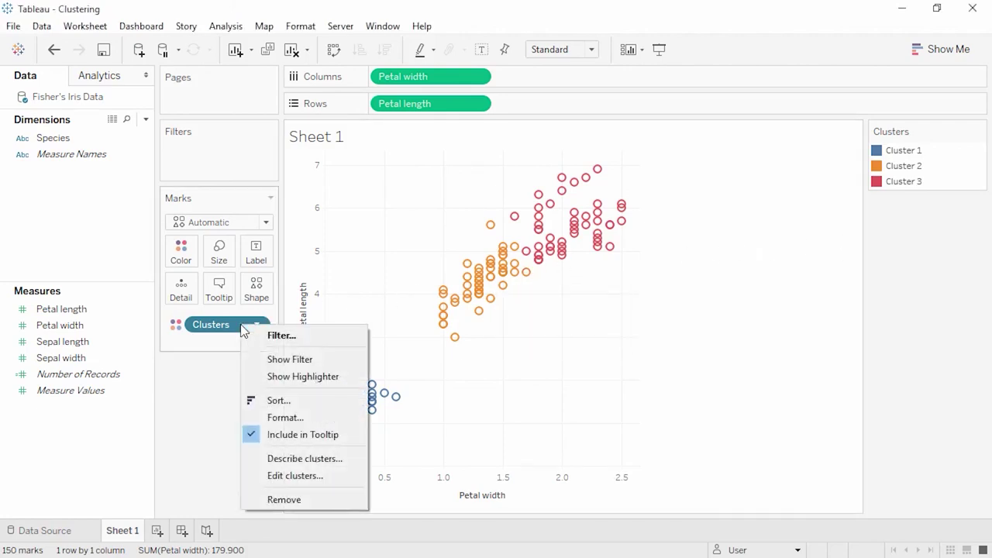
pyautogui.click(259, 458)
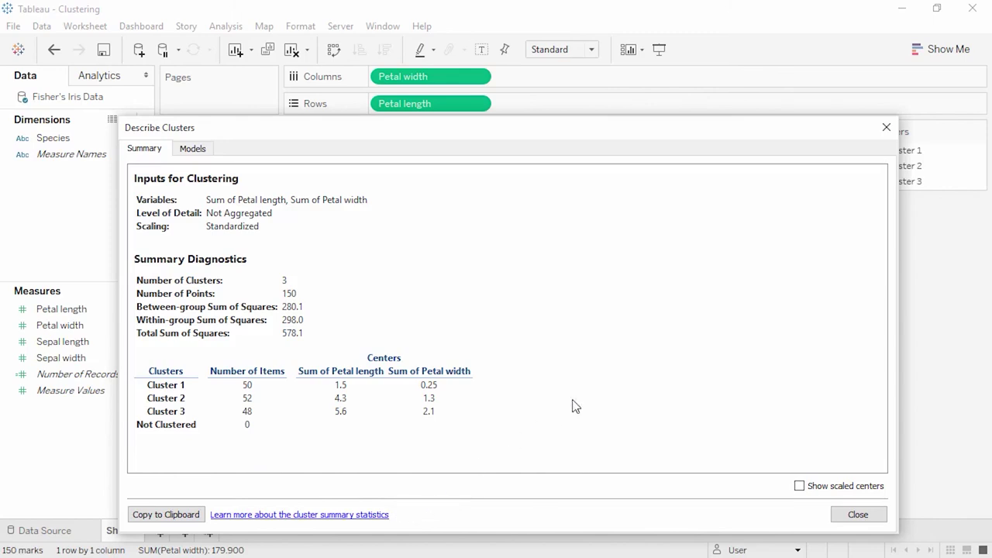
pyautogui.click(887, 128)
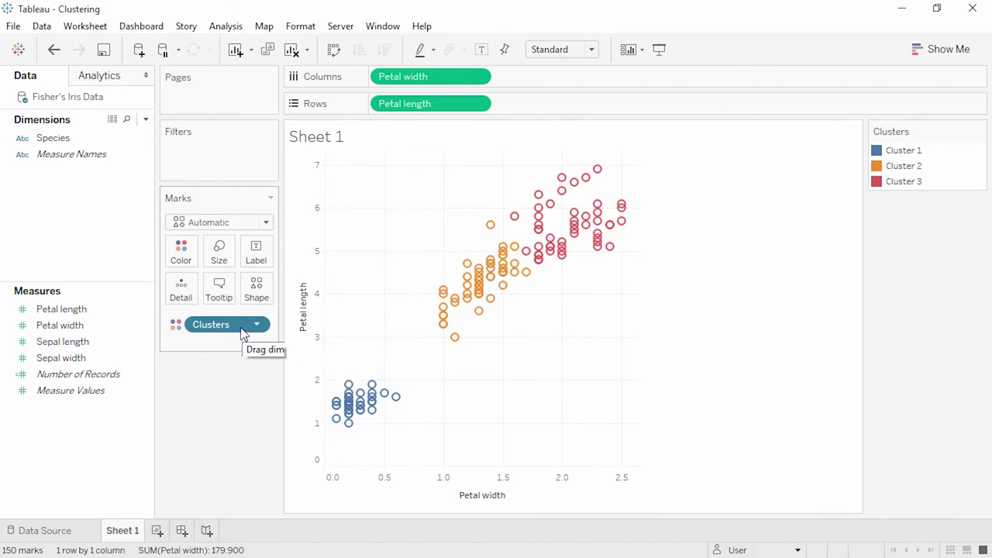
# - Save the Clusters field from the marks as a reusable dimension of the iris data, keeping the suggested name
pyautogui.moveTo(243, 325); pyautogui.dragTo(58, 227)
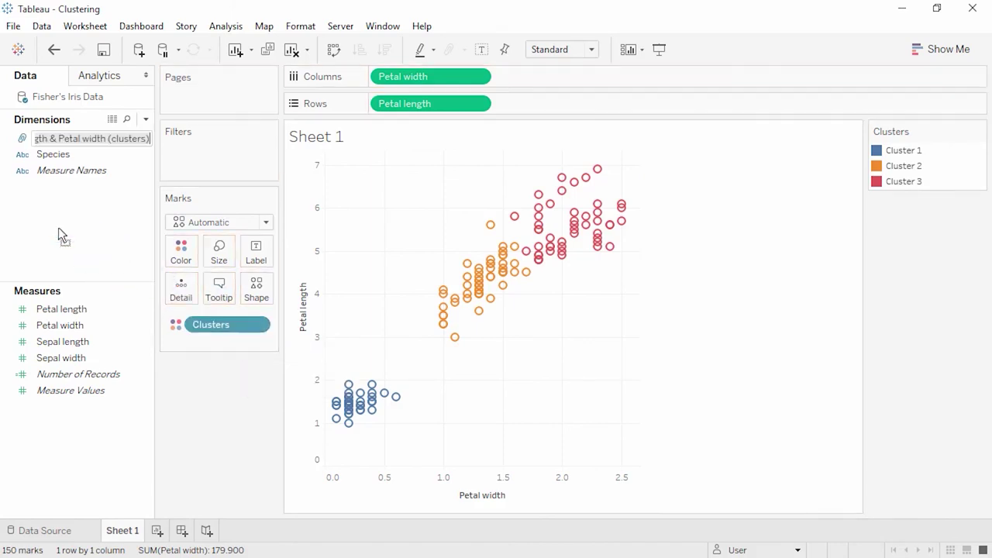
pyautogui.press('Return')
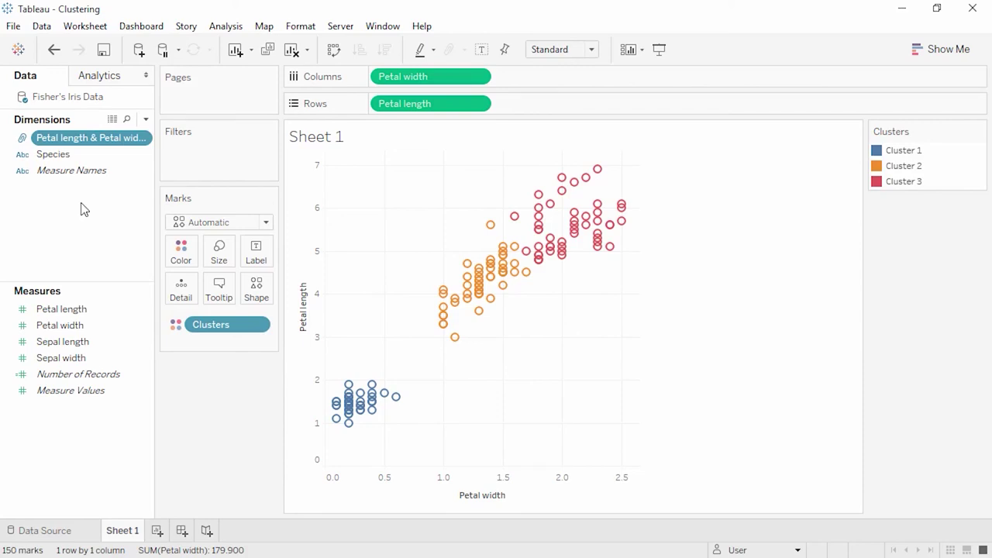
pyautogui.click(225, 26)
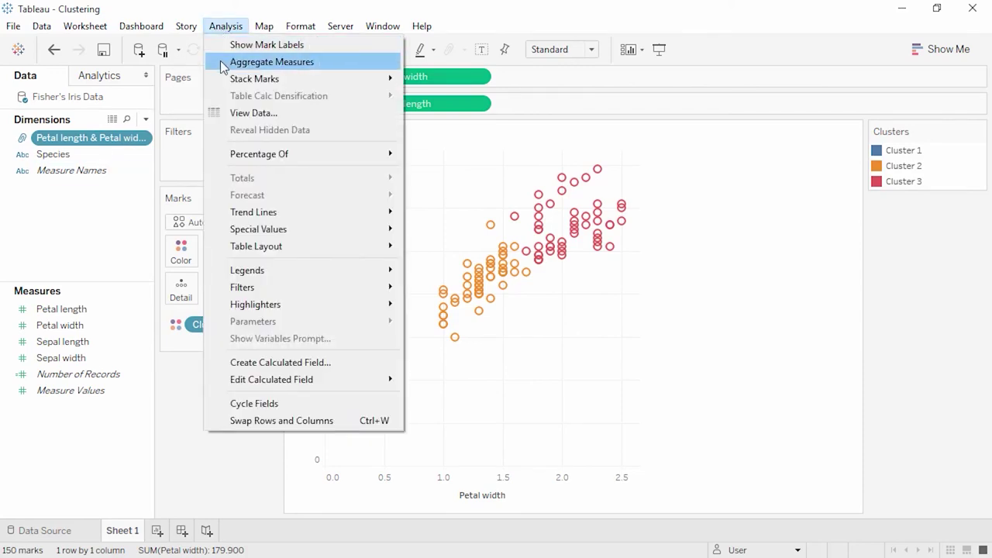
pyautogui.click(120, 207)
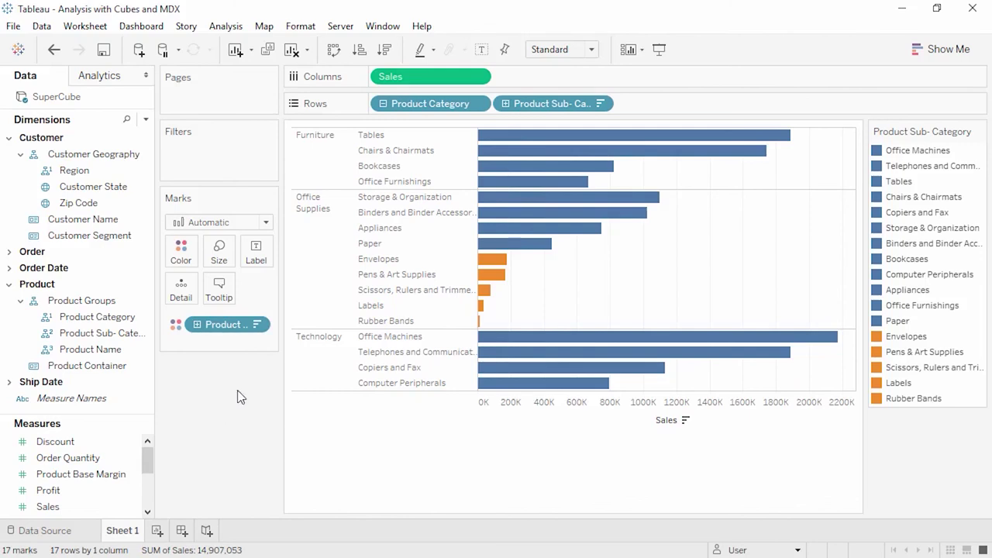
# - Select the sub-categories from Envelopes to Rubber Bands and start a new calculated member named Small Items
pyautogui.click(375, 262)
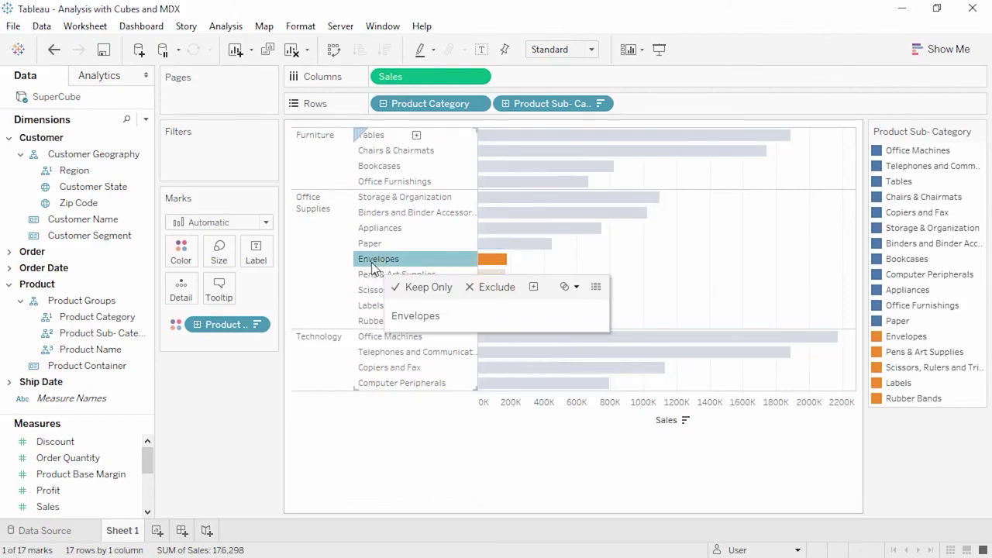
pyautogui.moveTo(372, 267); pyautogui.dragTo(371, 322)
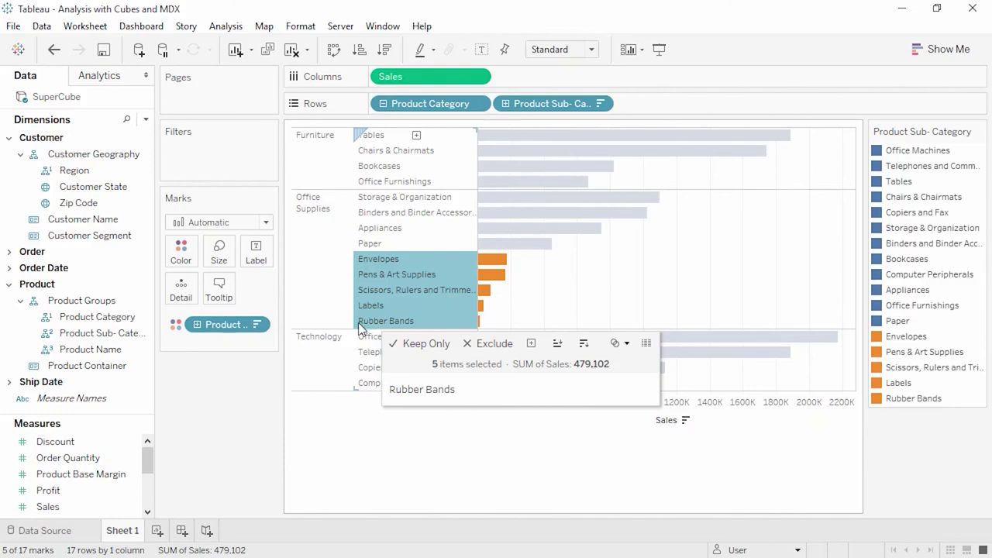
pyautogui.rightClick(140, 413)
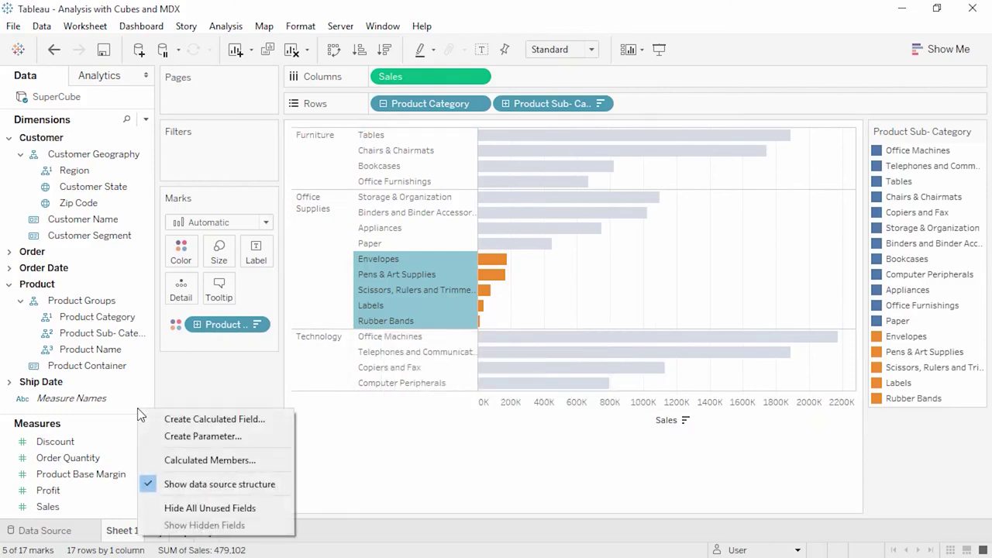
pyautogui.click(197, 461)
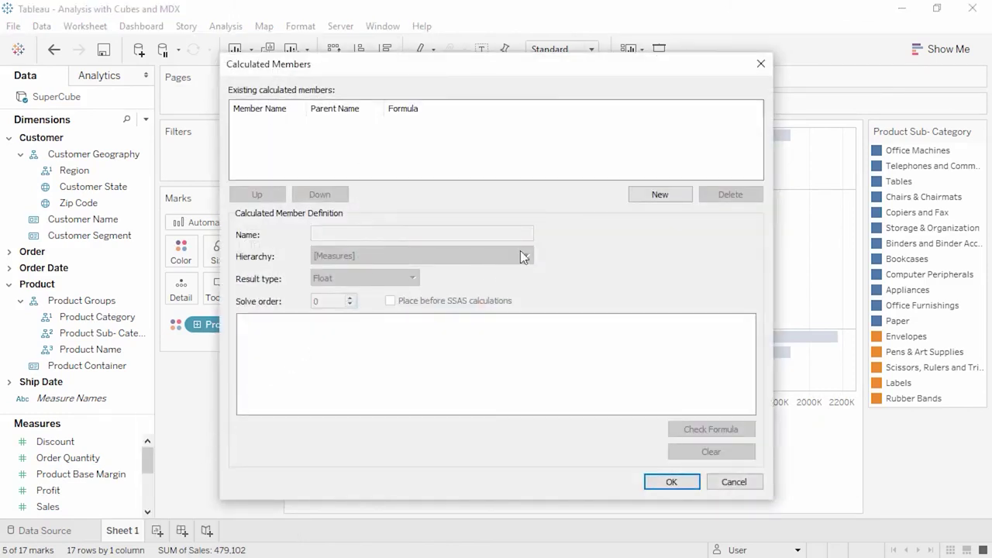
pyautogui.click(660, 195)
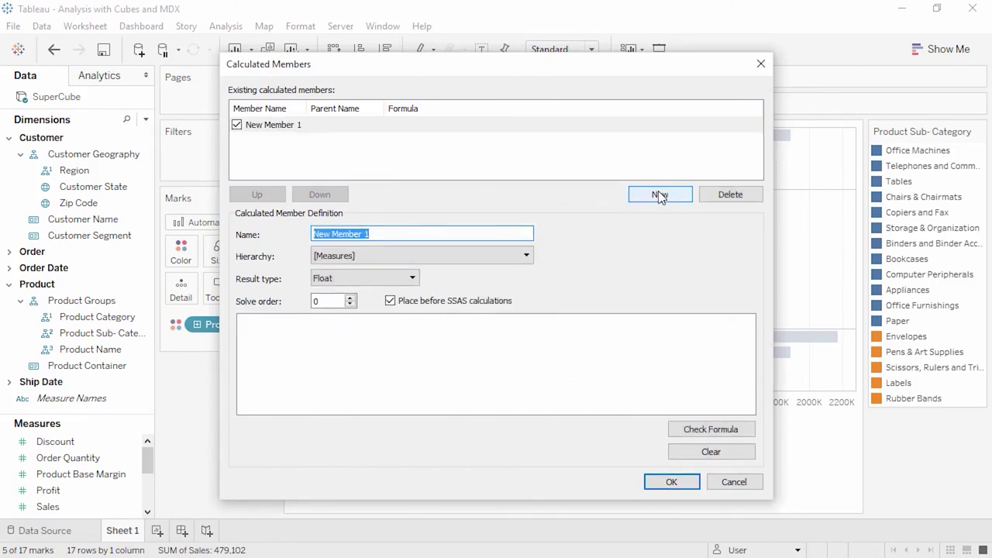
pyautogui.write('Small Items')
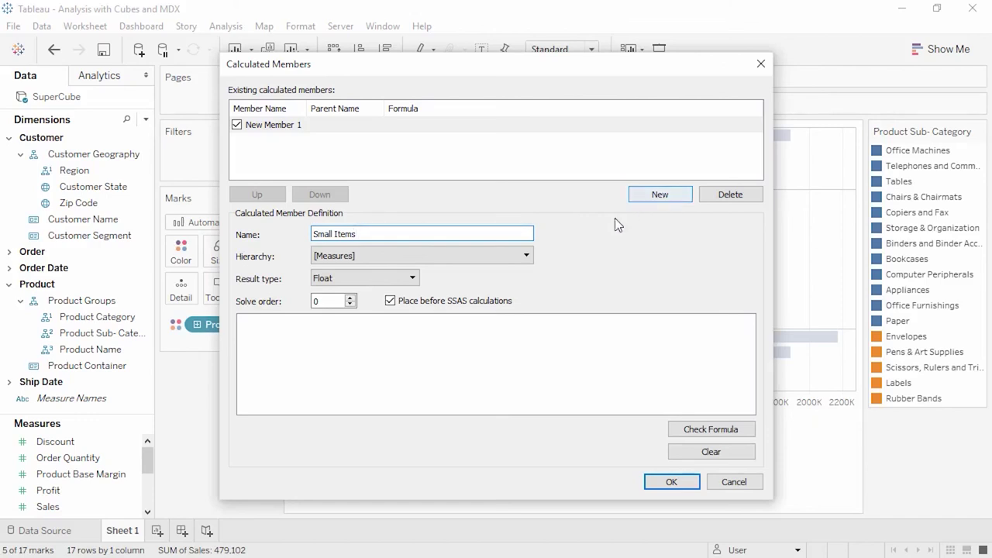
# - Set the Small Items member's hierarchy to [Product].[Product Groups] and its parent to the Office Supplies member
pyautogui.click(527, 256)
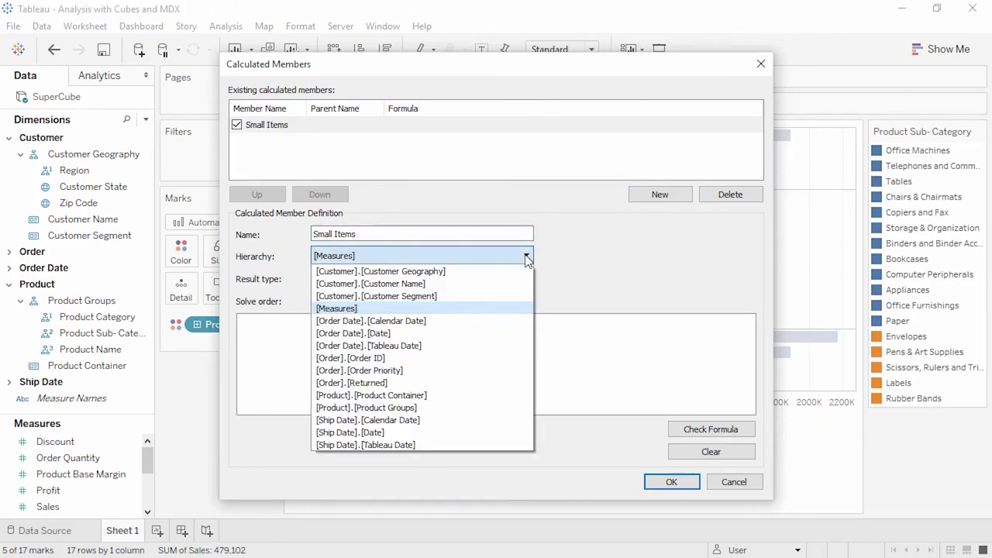
pyautogui.click(438, 409)
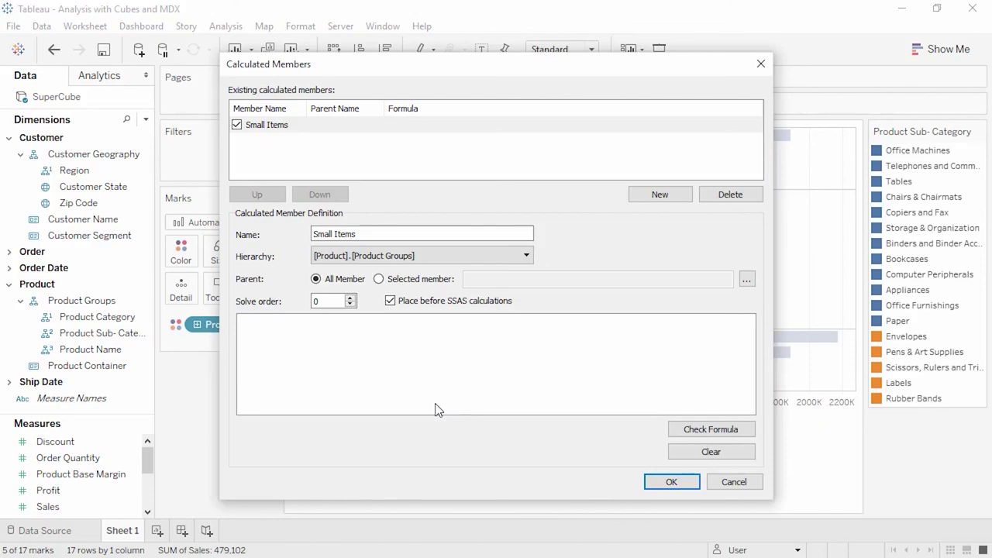
pyautogui.click(379, 278)
pyautogui.click(368, 194)
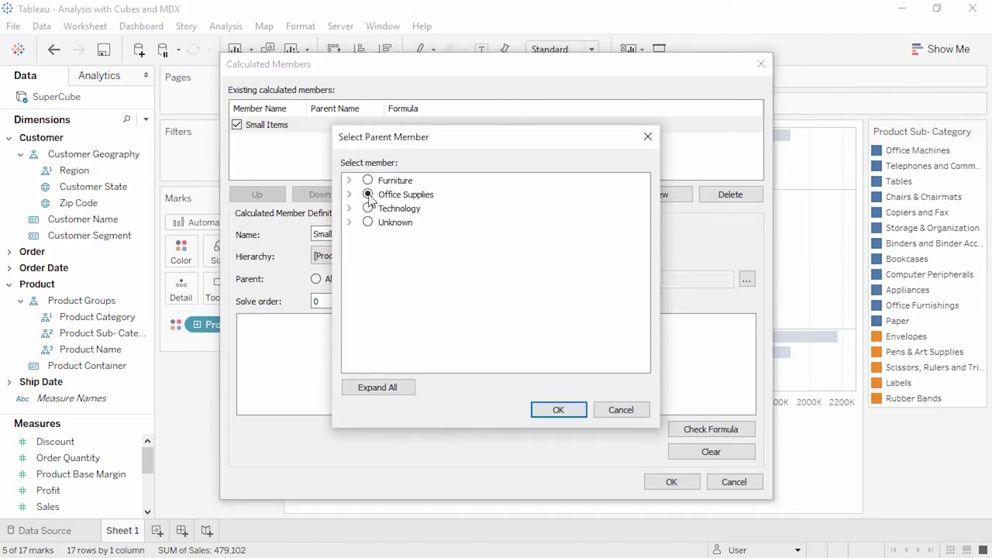
pyautogui.click(542, 411)
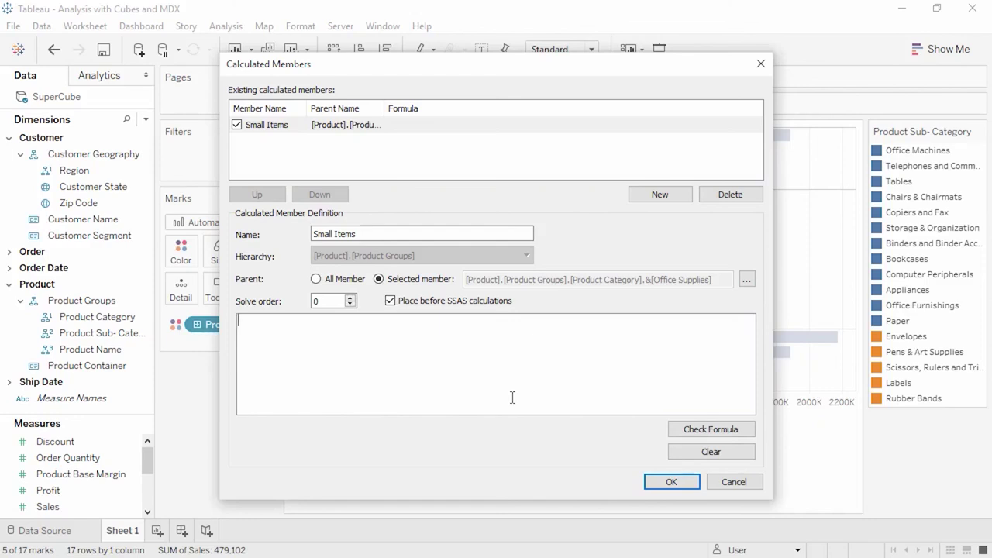
# - Paste the Small Items formula adding Envelopes, Pens & Art Supplies, Scissors, Rulers and Trimmers, Labels and Rubber Bands, check it and apply the member
pyautogui.rightClick(511, 398)
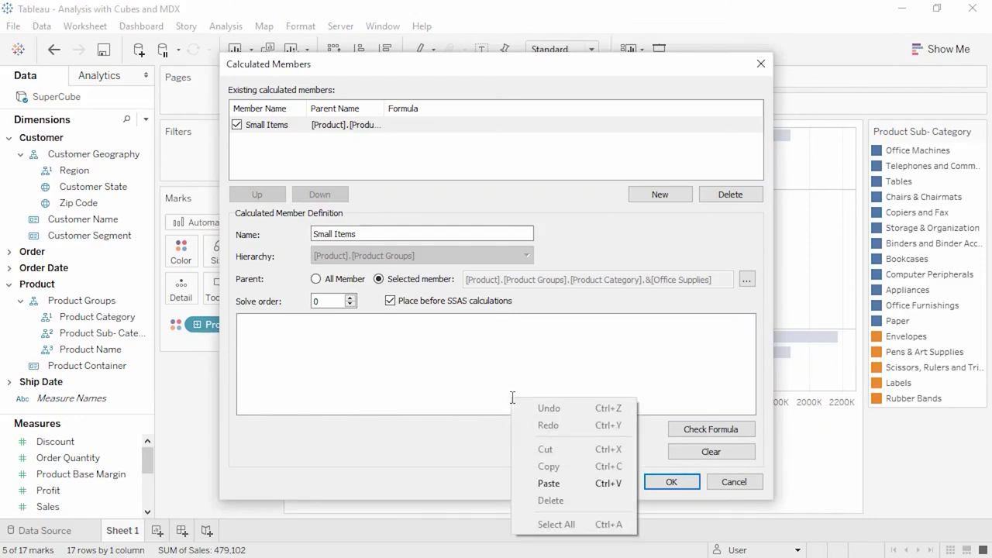
pyautogui.click(547, 483)
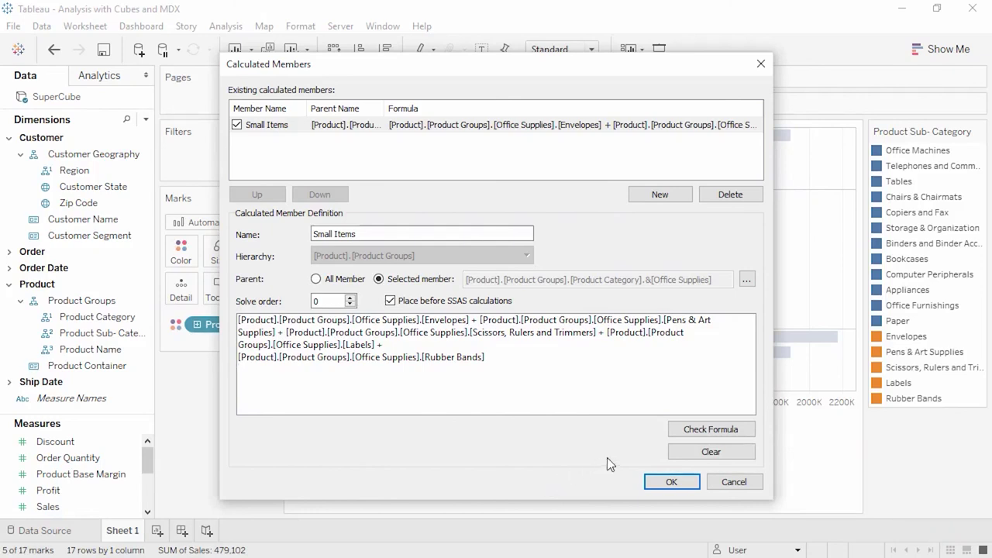
pyautogui.click(690, 434)
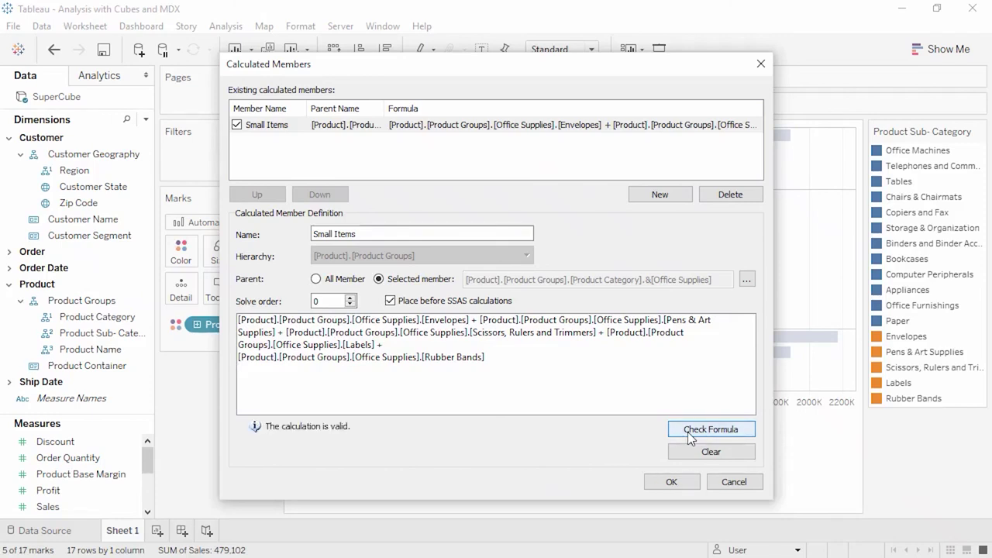
pyautogui.click(664, 484)
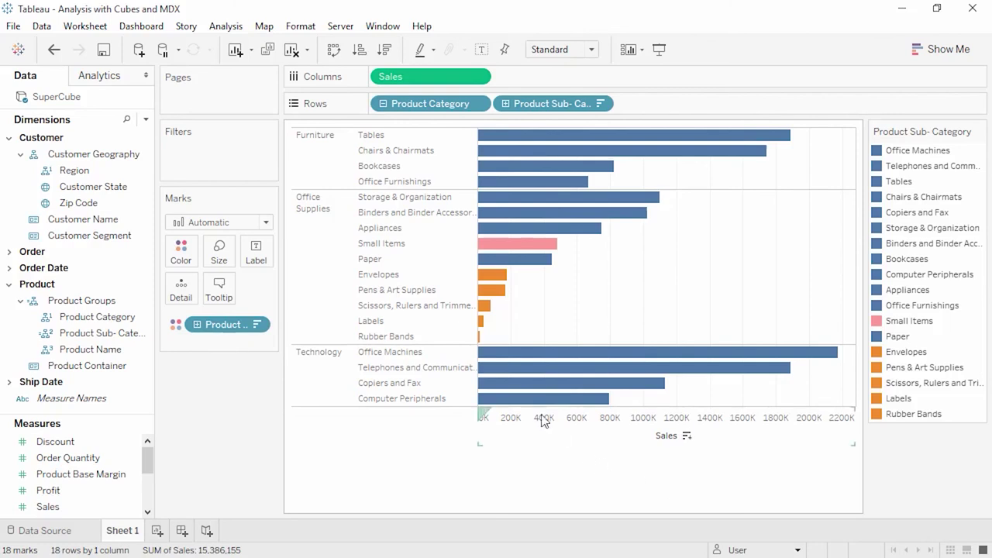
# - Exclude the sub-categories from Envelopes through Rubber Bands from the sales bar chart
pyautogui.click(438, 276)
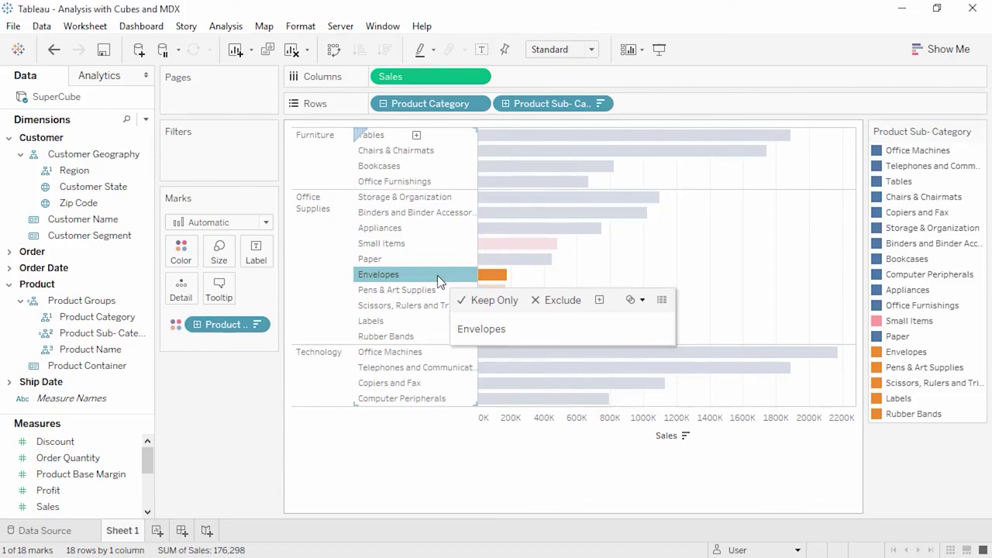
pyautogui.keyDown('shift'); pyautogui.click(424, 335); pyautogui.keyUp('shift')
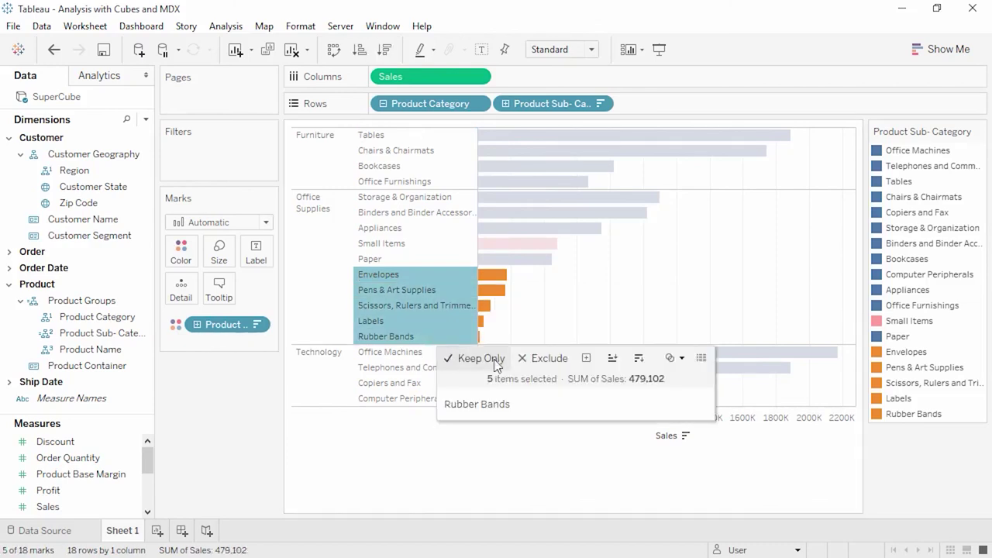
pyautogui.click(526, 359)
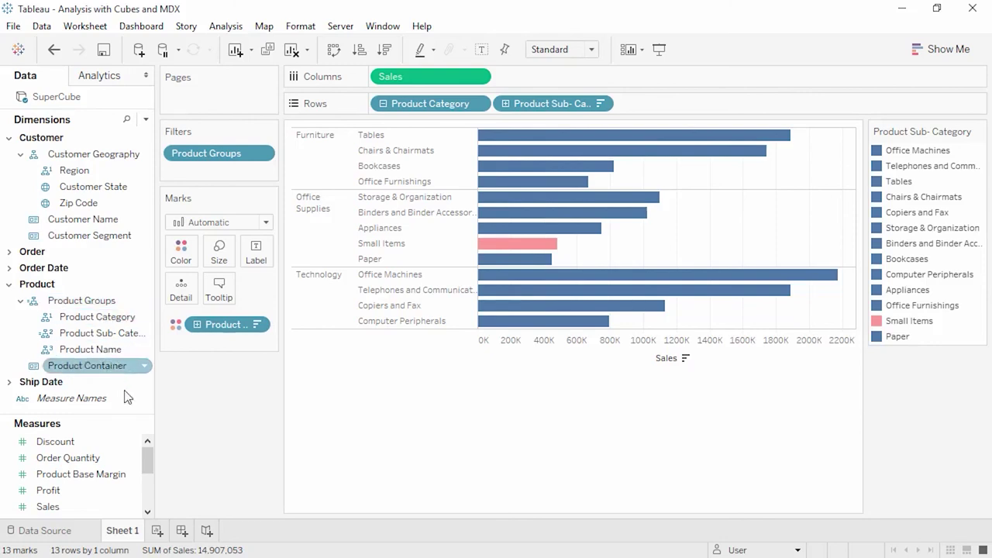
# - Add a new blank worksheet after Sheet 1
pyautogui.click(157, 531)
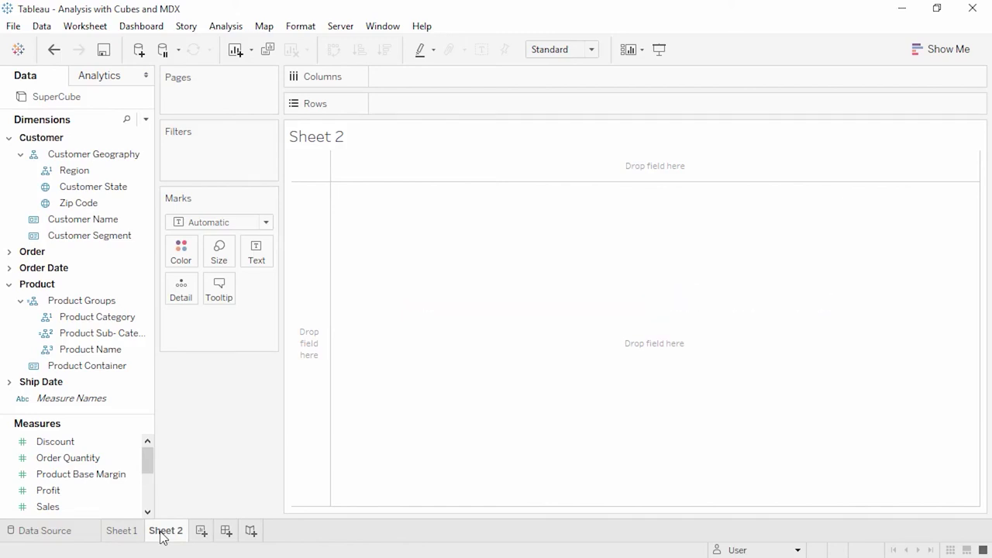
pyautogui.rightClick(112, 414)
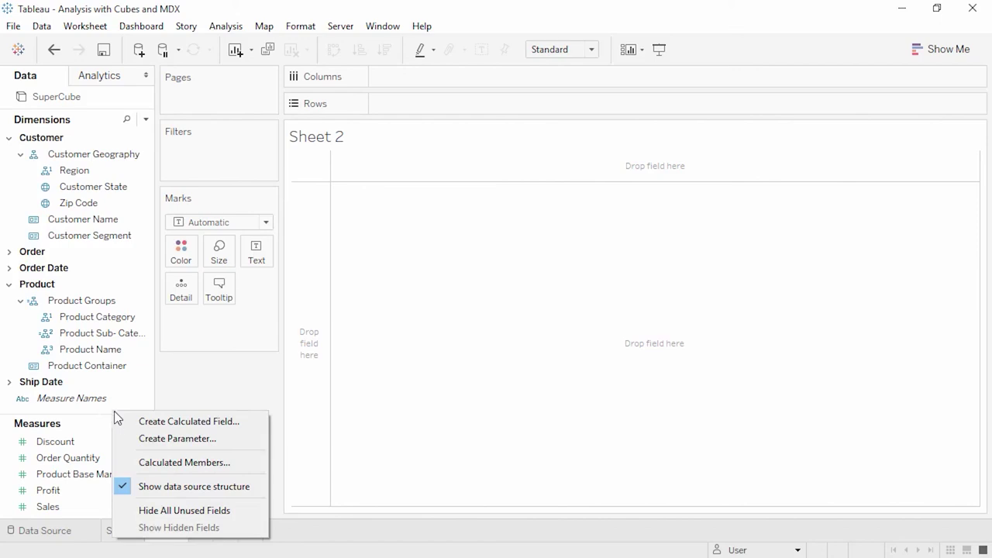
pyautogui.click(135, 423)
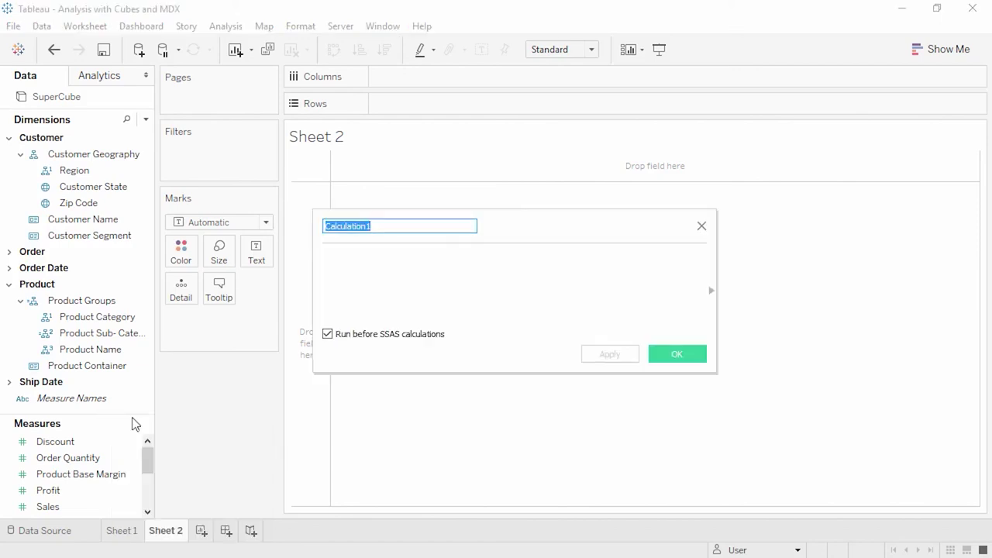
pyautogui.click(81, 172)
pyautogui.moveTo(81, 173); pyautogui.dragTo(386, 278)
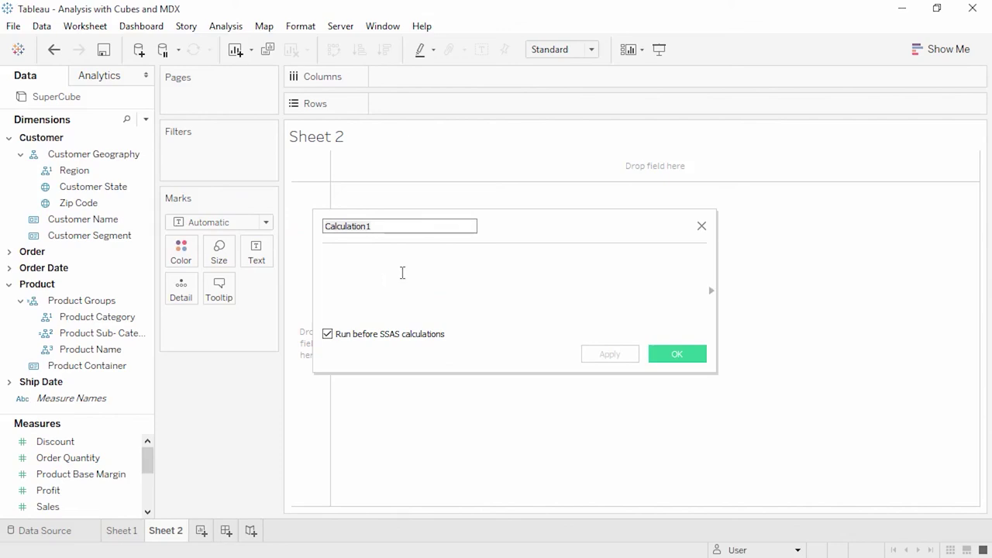
pyautogui.click(702, 226)
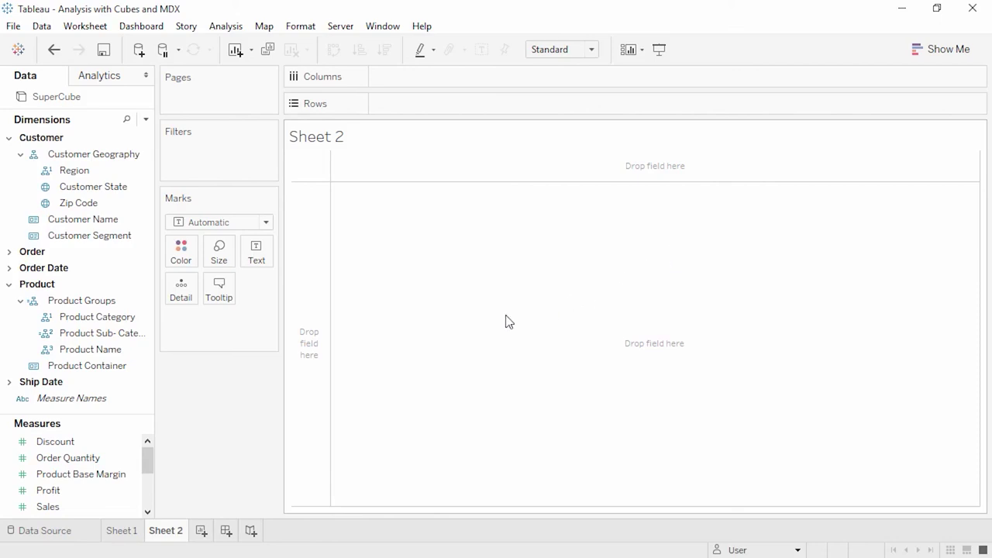
# - Start a new calculated member named West Sales alongside the Small Items member
pyautogui.rightClick(140, 413)
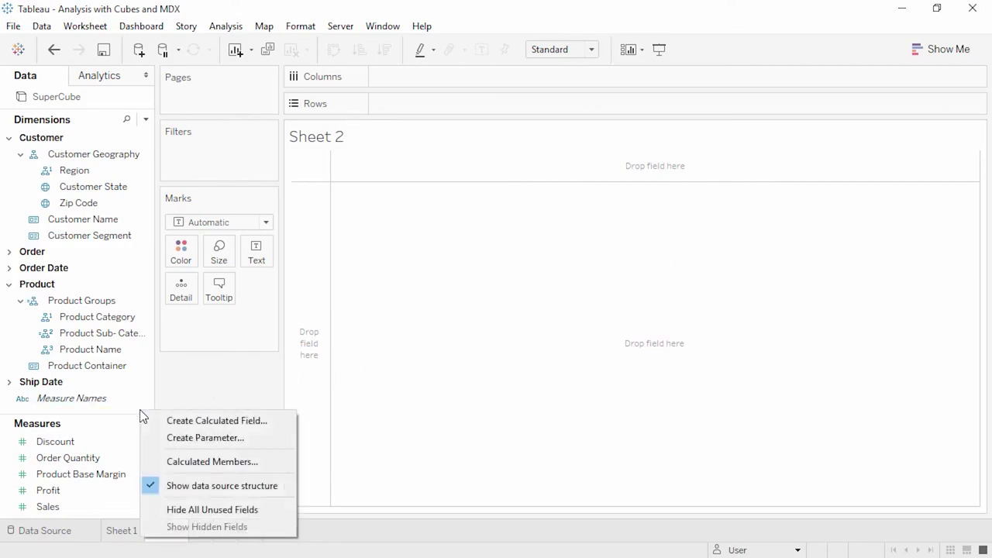
pyautogui.click(161, 458)
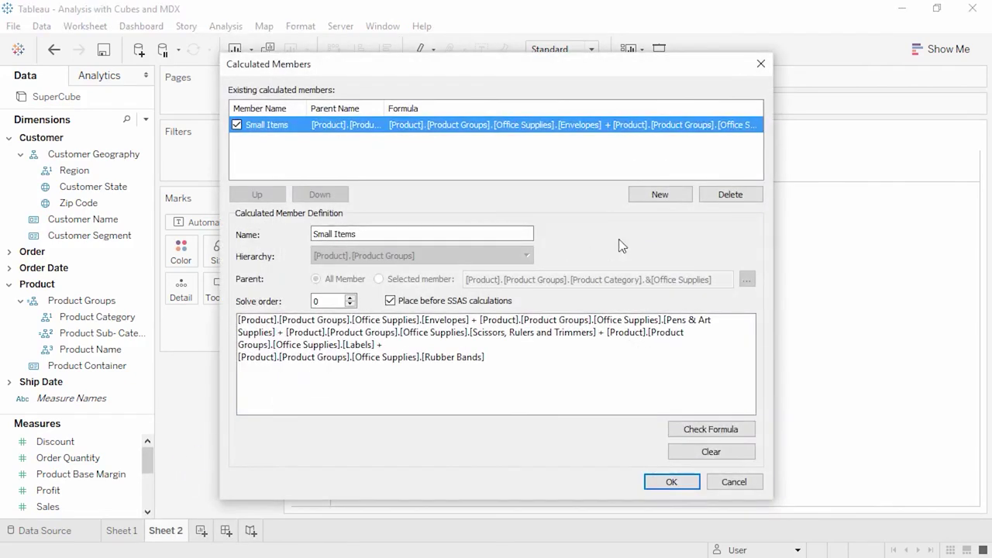
pyautogui.click(656, 200)
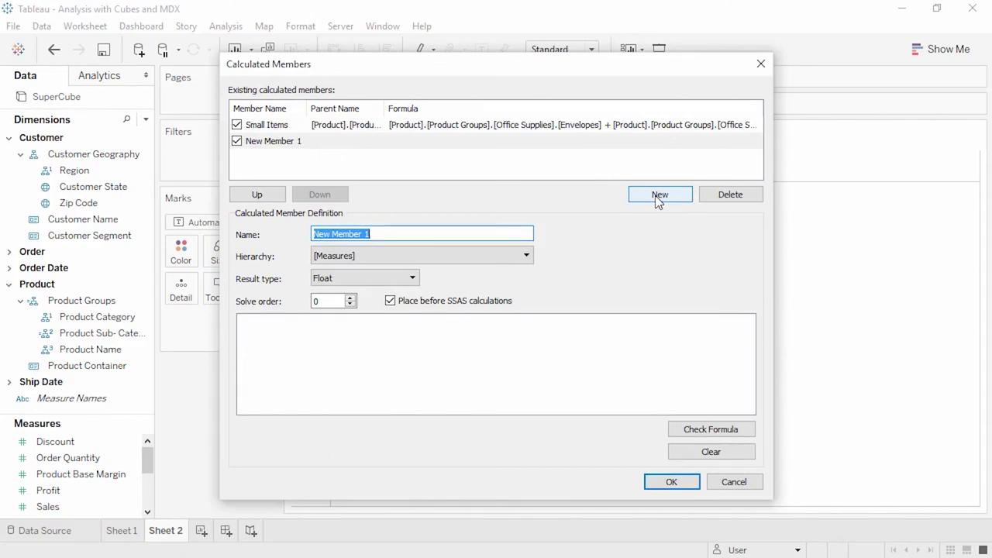
pyautogui.write('West Sales')
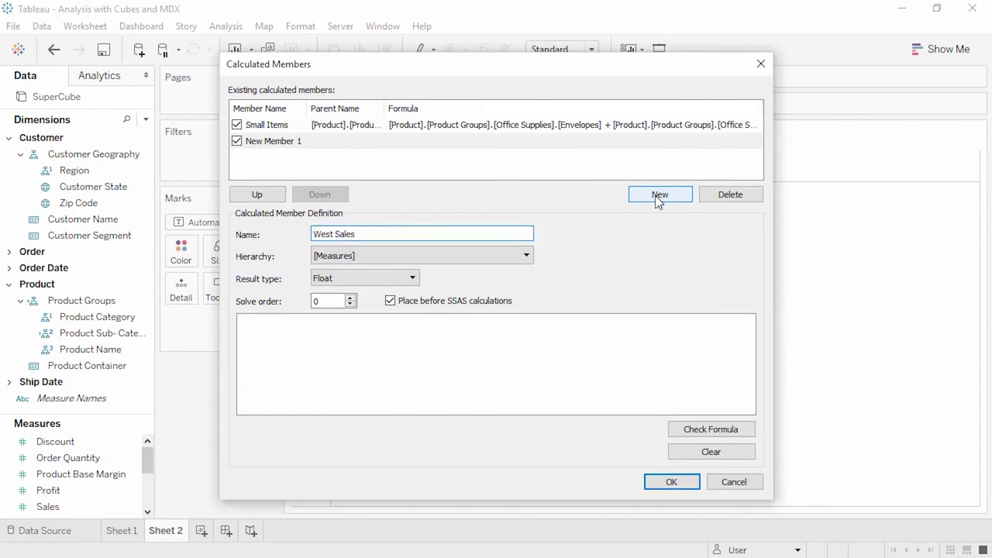
# - Keep West Sales in the [Measures] hierarchy, enter the formula ([Measures].[Sales] , [Customer].[Customer Geography].[Region].[West] ) and apply the member
pyautogui.click(528, 257)
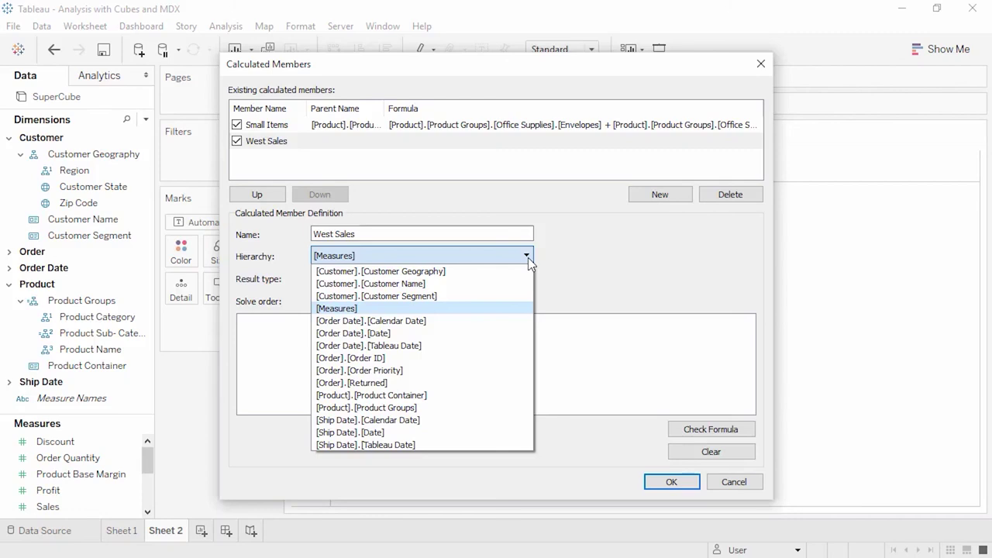
pyautogui.click(528, 257)
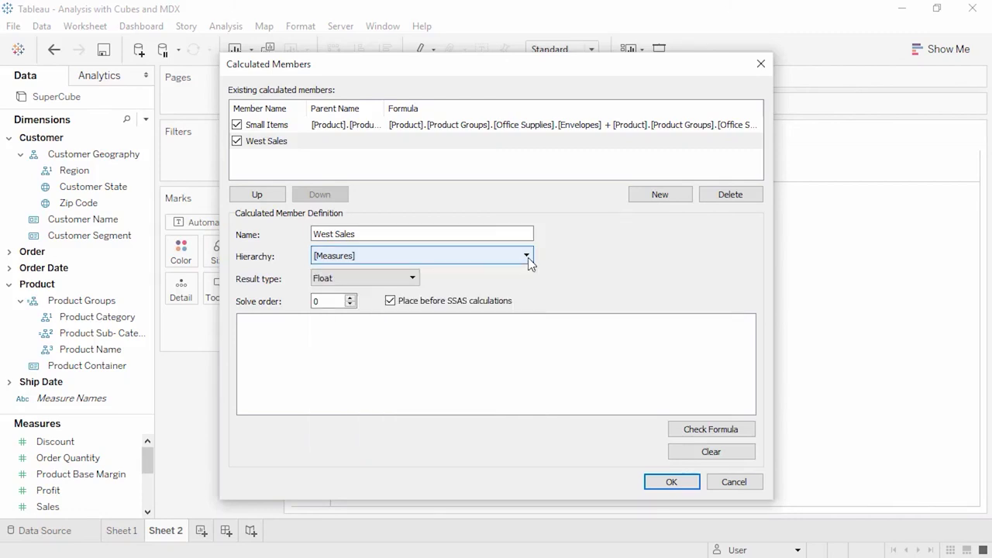
pyautogui.click(421, 348)
pyautogui.write('([Measures].[Sales] , [Customer].[Customer Geography].[Region].[West] )')
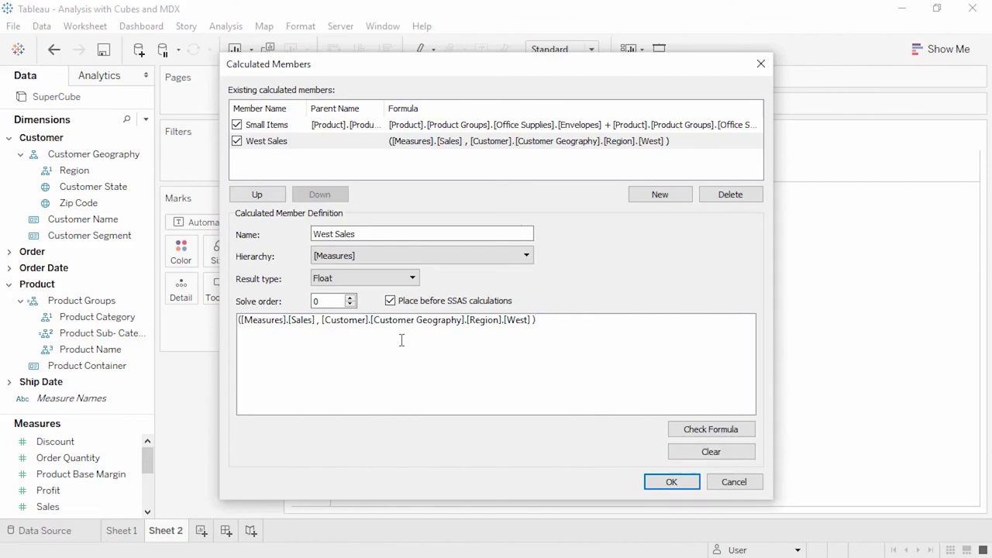
pyautogui.click(656, 481)
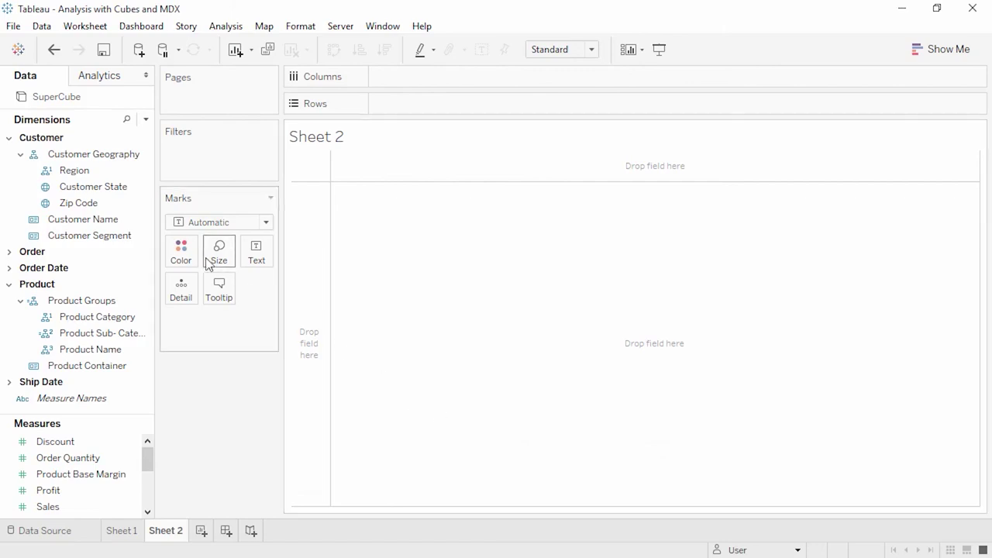
# - Build a bar chart on Sheet 2 with Region on rows and the West Sales measure on columns
pyautogui.click(93, 171)
pyautogui.moveTo(93, 171); pyautogui.dragTo(303, 288)
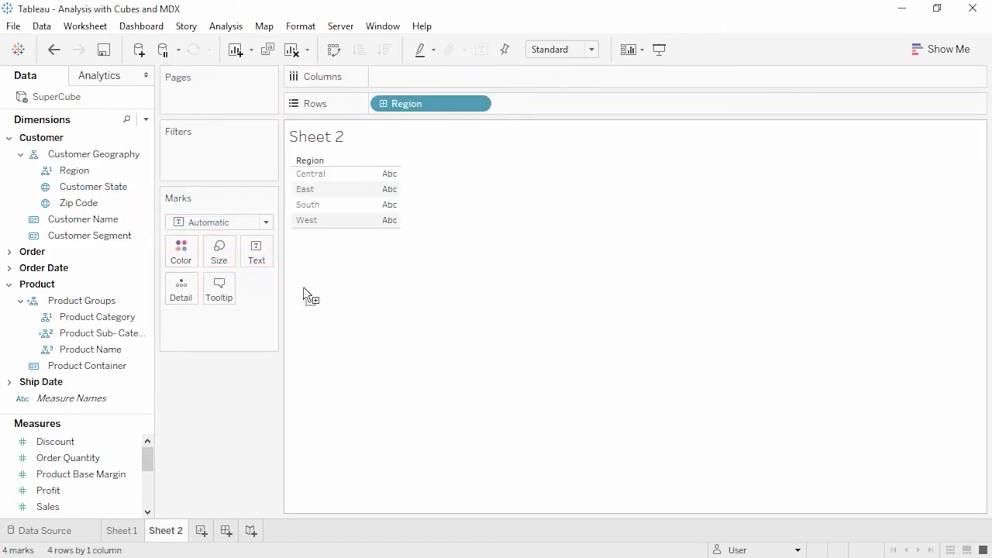
pyautogui.moveTo(119, 400); pyautogui.dragTo(120, 313)
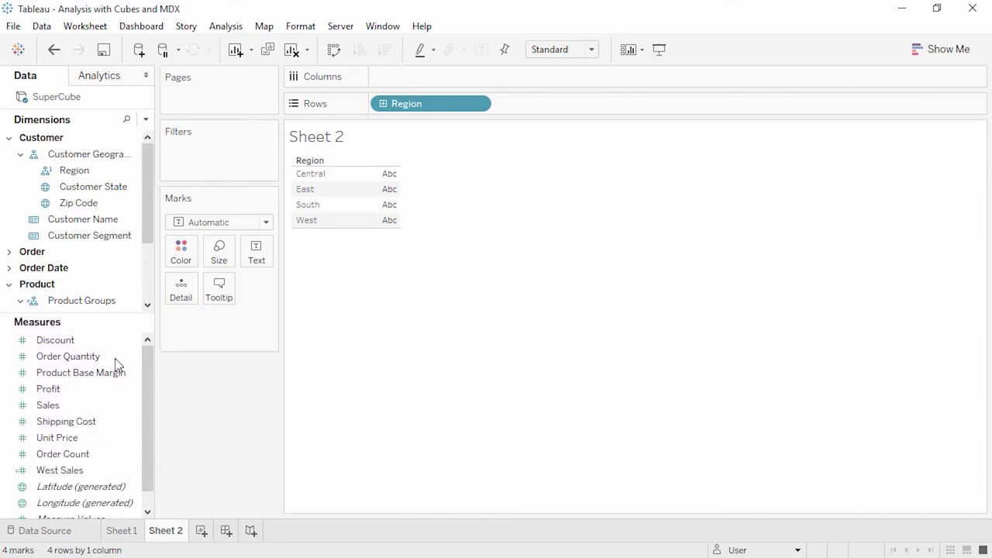
pyautogui.moveTo(94, 470); pyautogui.dragTo(460, 75)
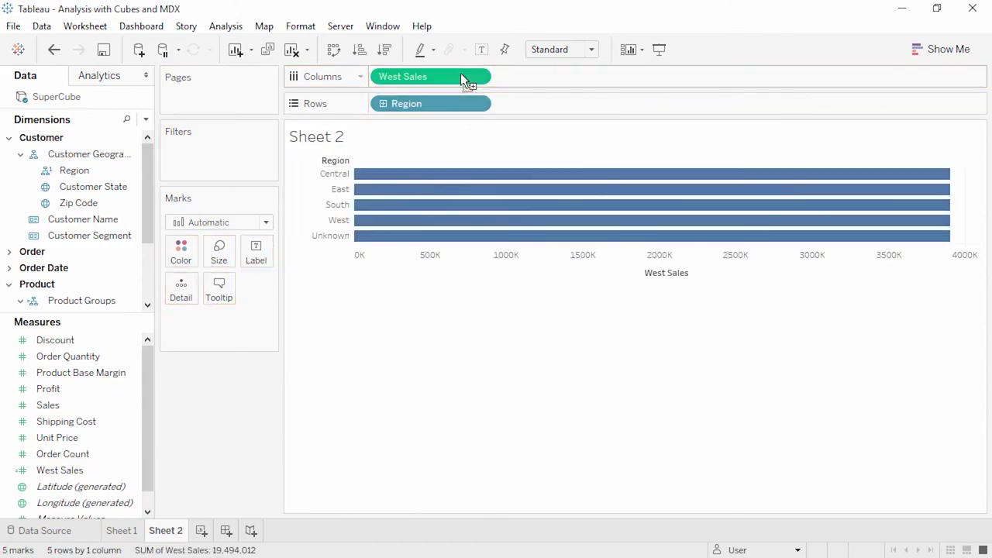
pyautogui.moveTo(438, 229)
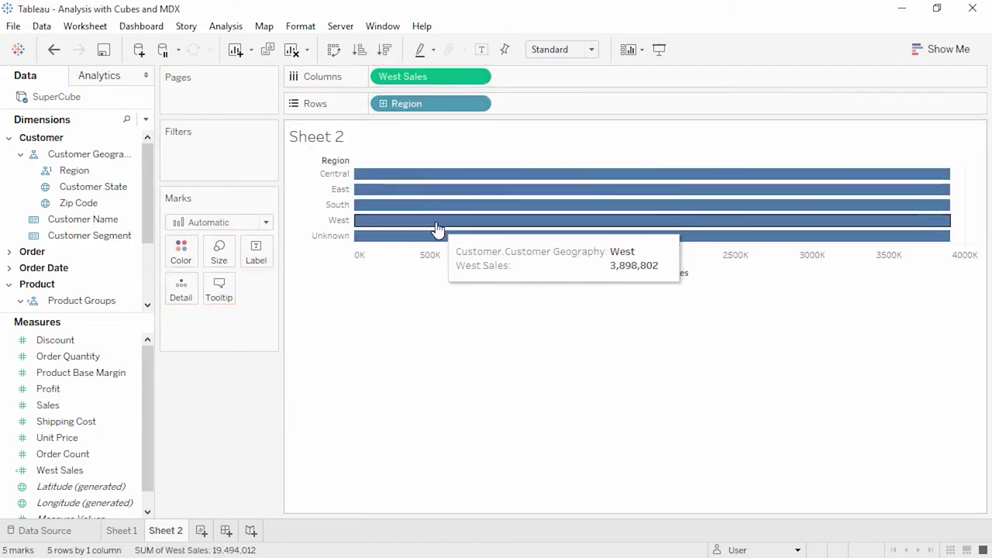